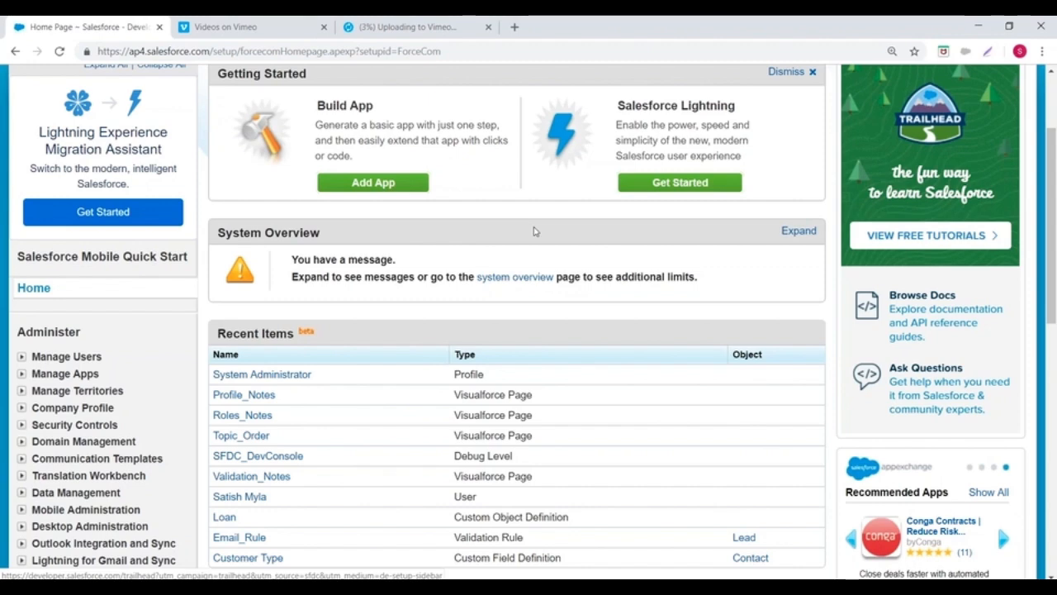
Open the Profiles list from the user management section of Setup
scroll(337, 205, "up", 2)
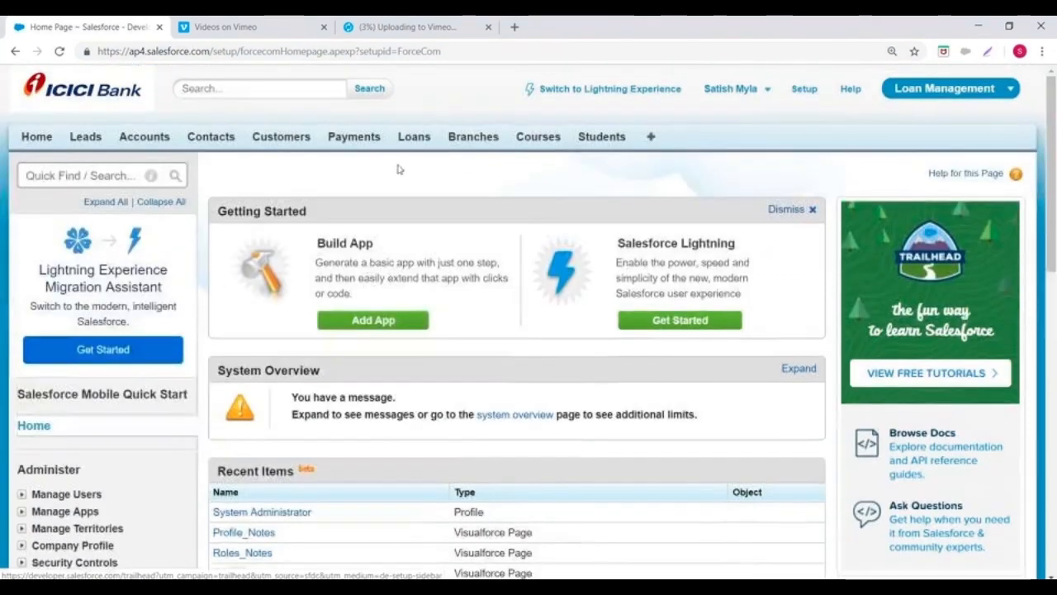
left_click(803, 89)
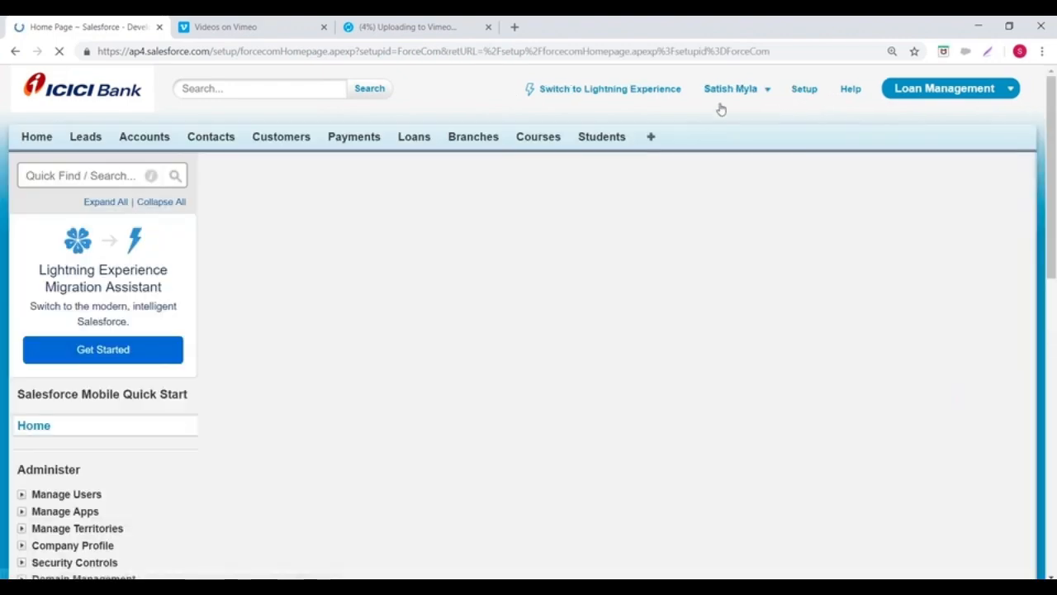
scroll(115, 206, "down", 8)
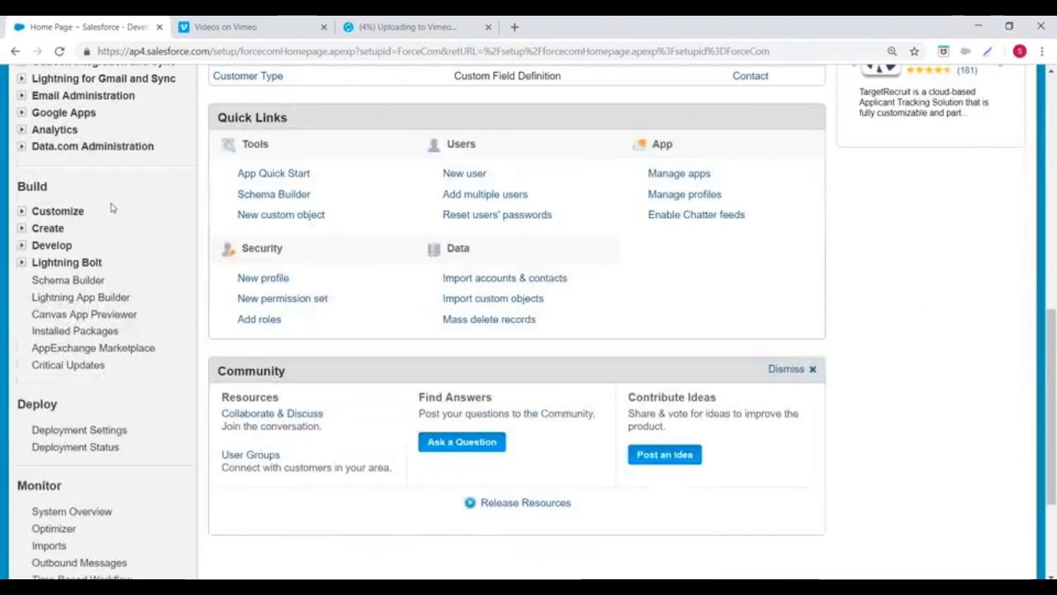
scroll(115, 206, "up", 3)
scroll(115, 206, "up", 1)
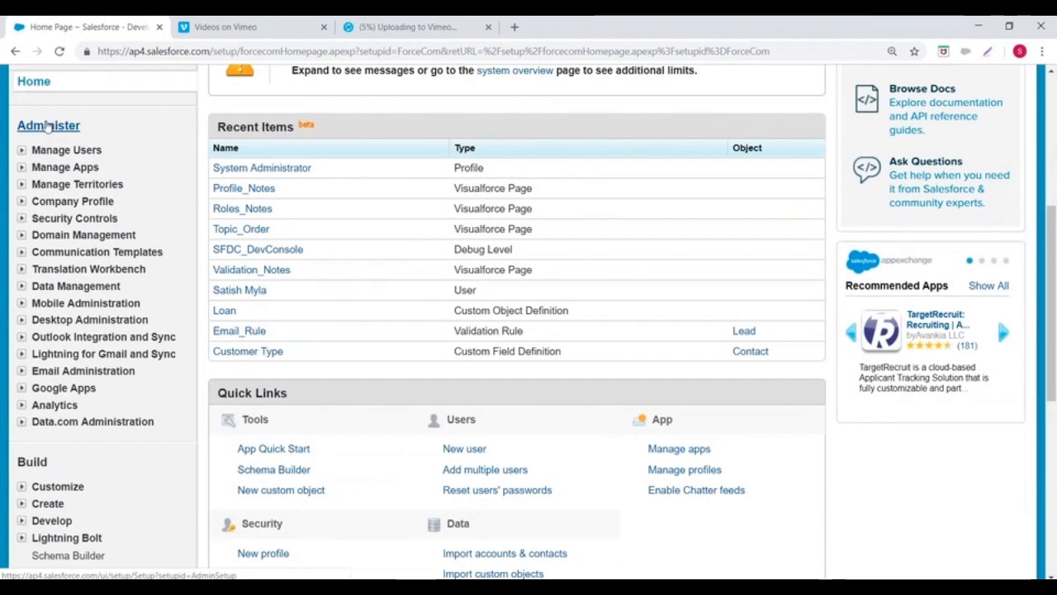
left_click(23, 151)
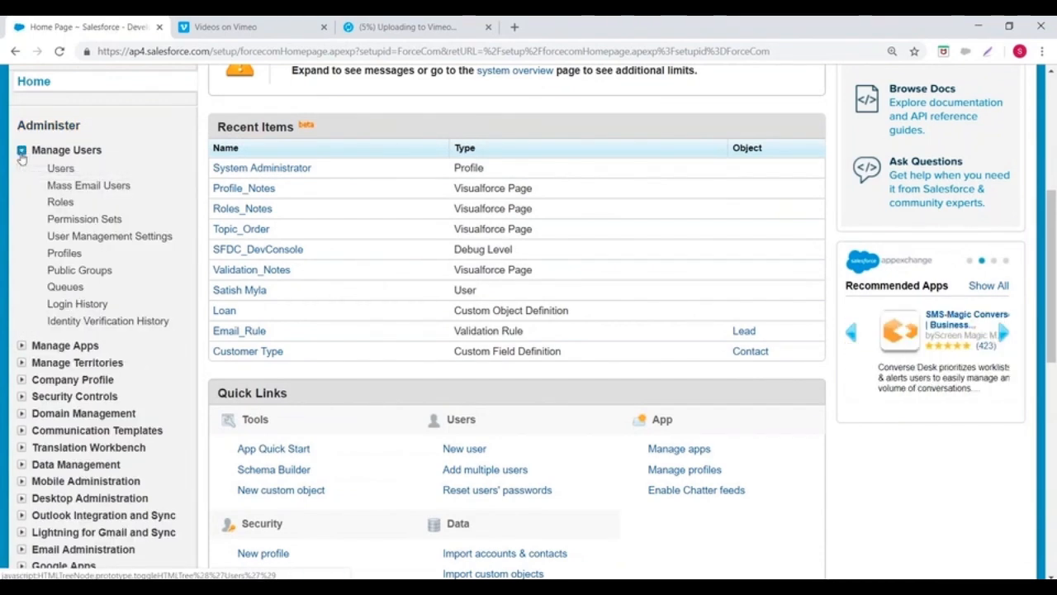
left_click(61, 255)
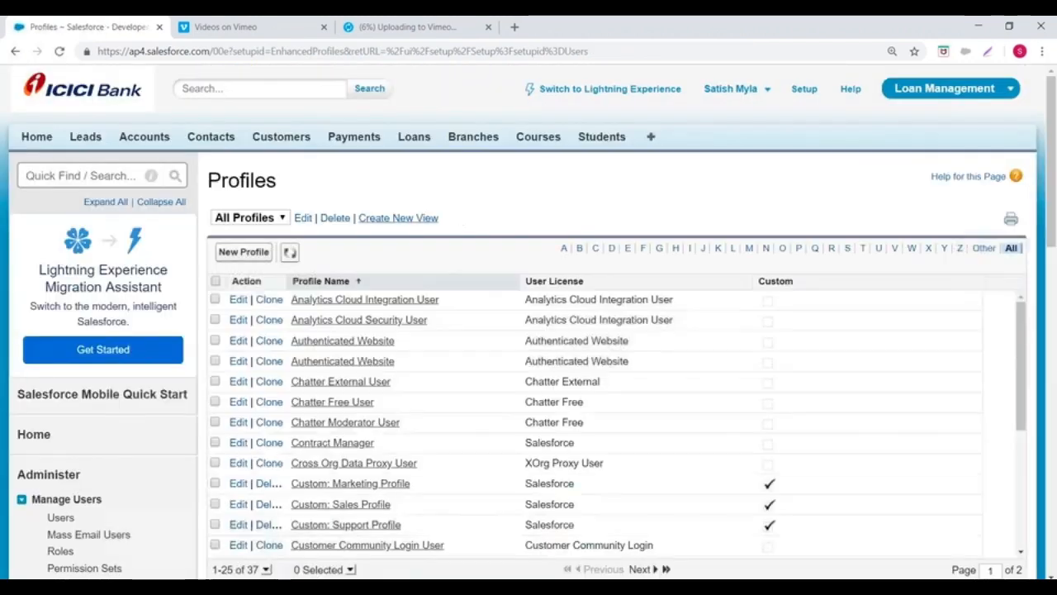
Start a new profile with System Administrator as the existing profile to clone from
scroll(463, 218, "down", 2)
left_click(231, 118)
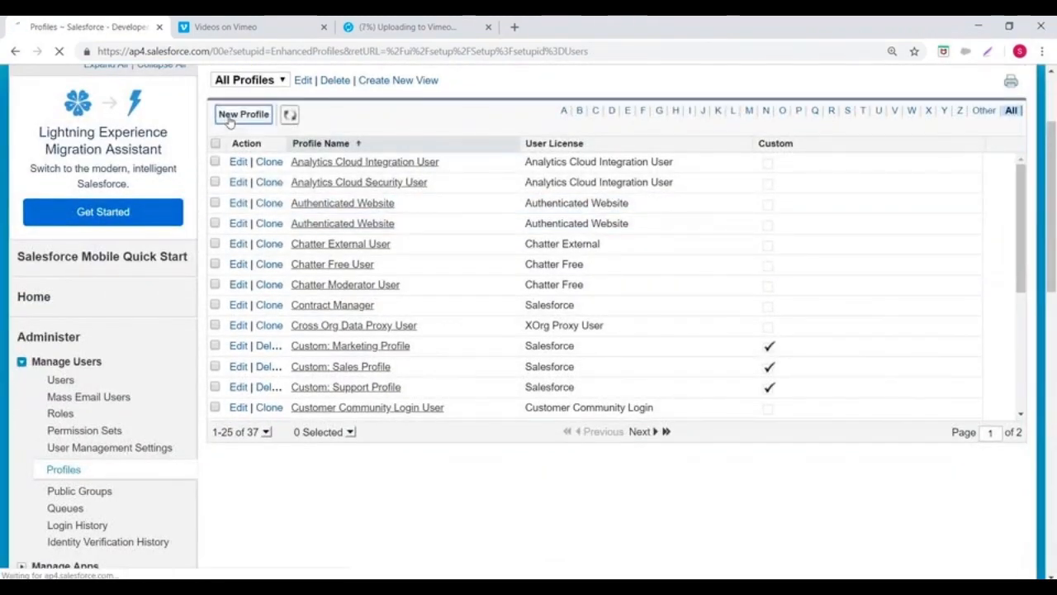
scroll(521, 165, "down", 2)
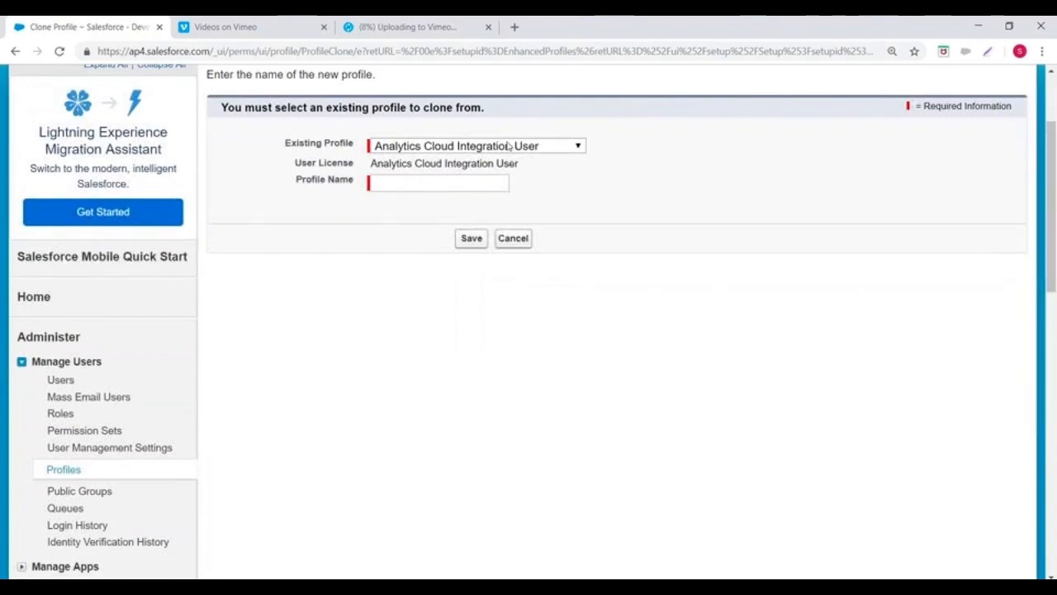
left_click(508, 146)
scroll(496, 214, "down", 5)
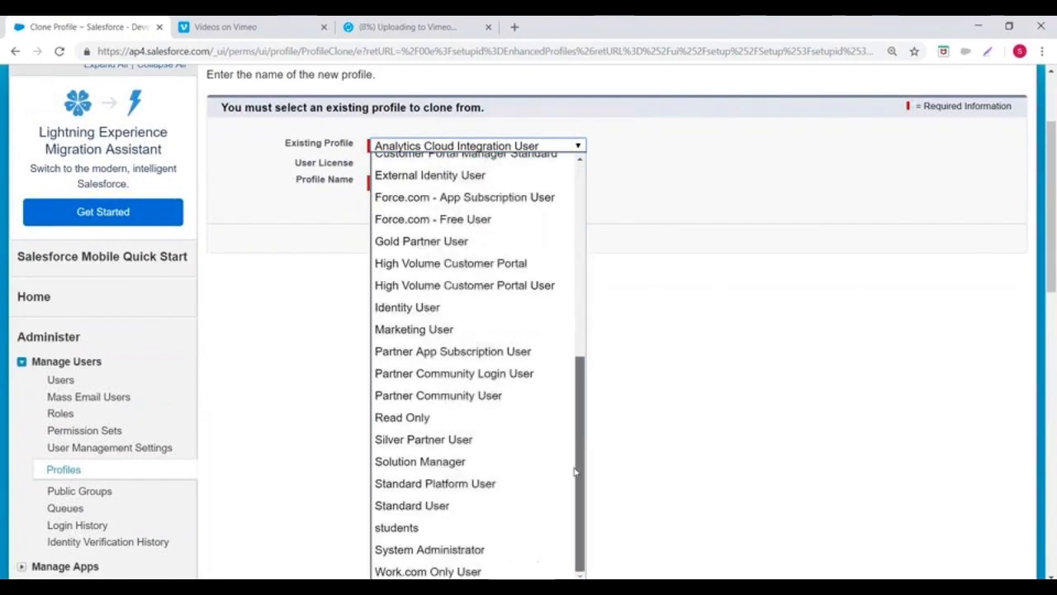
left_click(494, 550)
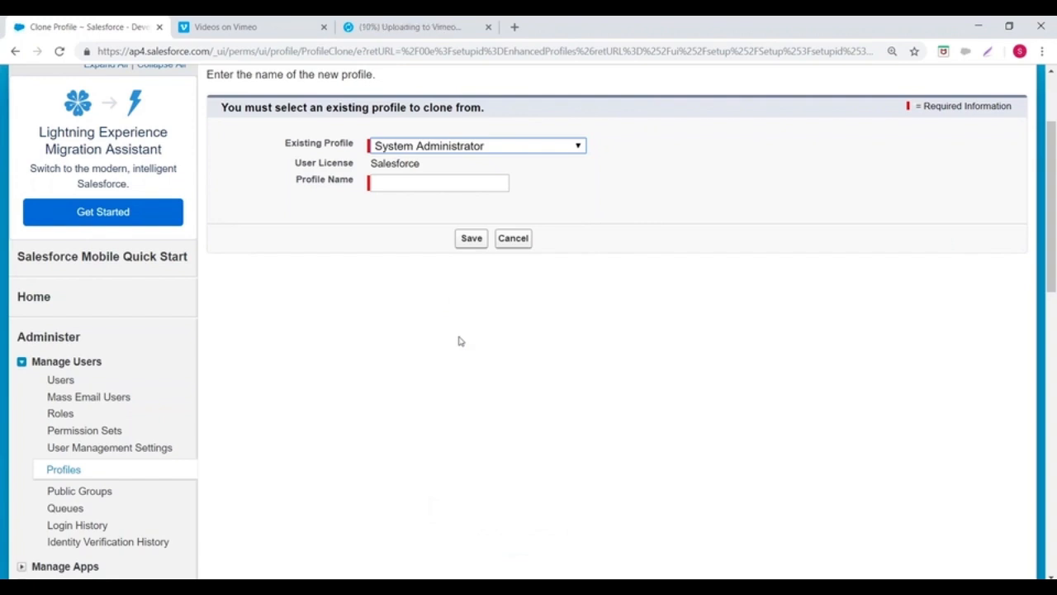
Save the new profile under the name Manager, reopen it for editing and change its name to Manager Profile
left_click(390, 183)
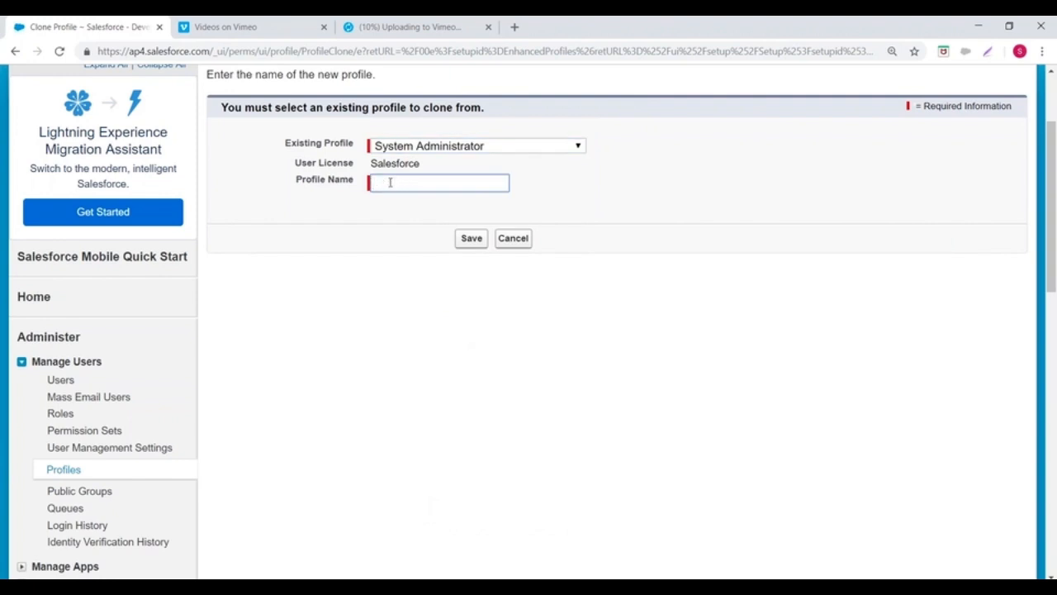
type("Manager")
left_click(472, 239)
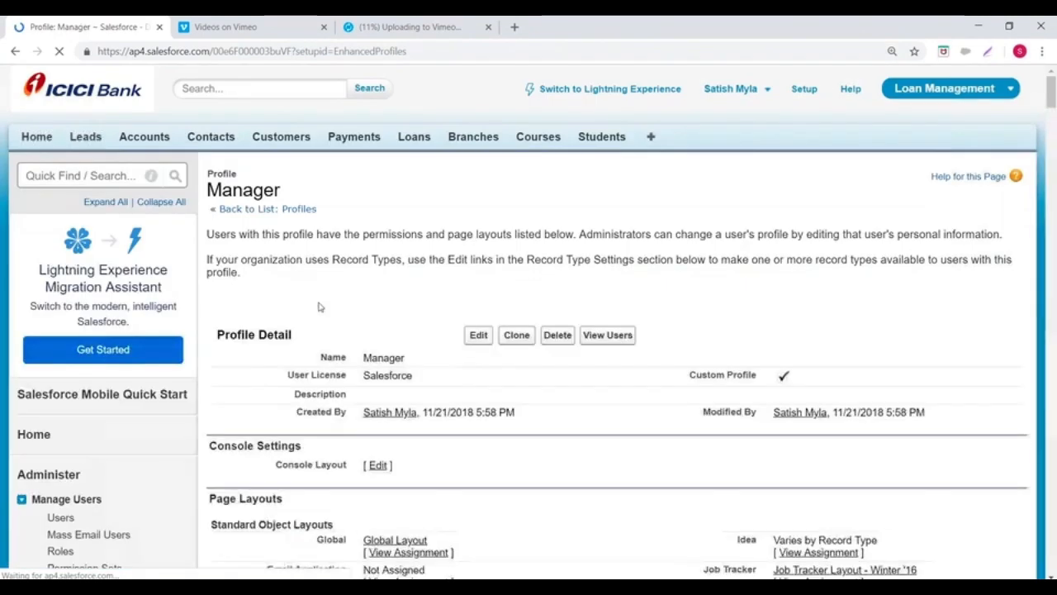
left_click(478, 347)
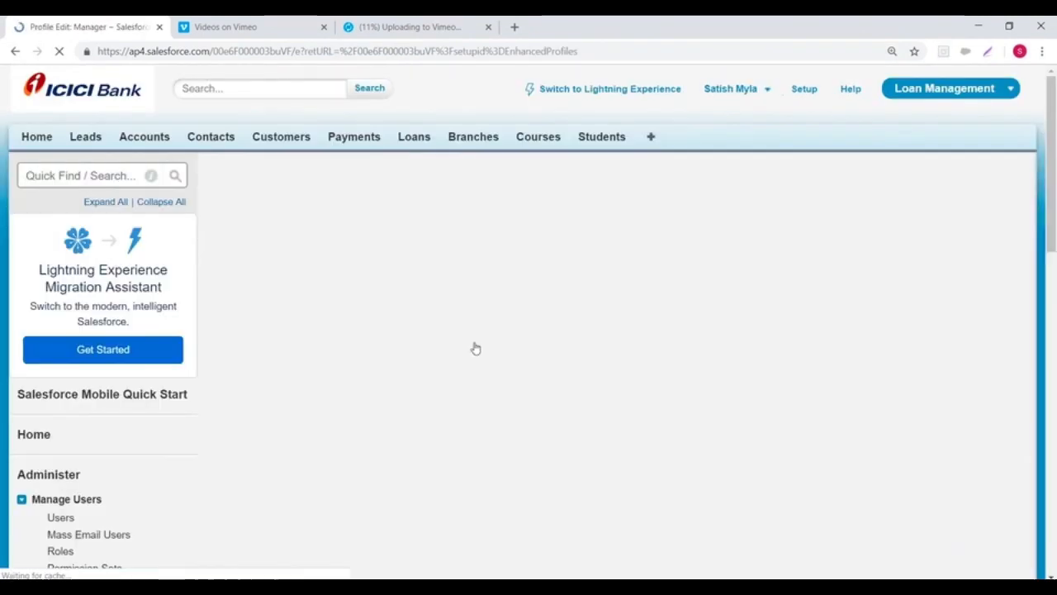
type("Profile")
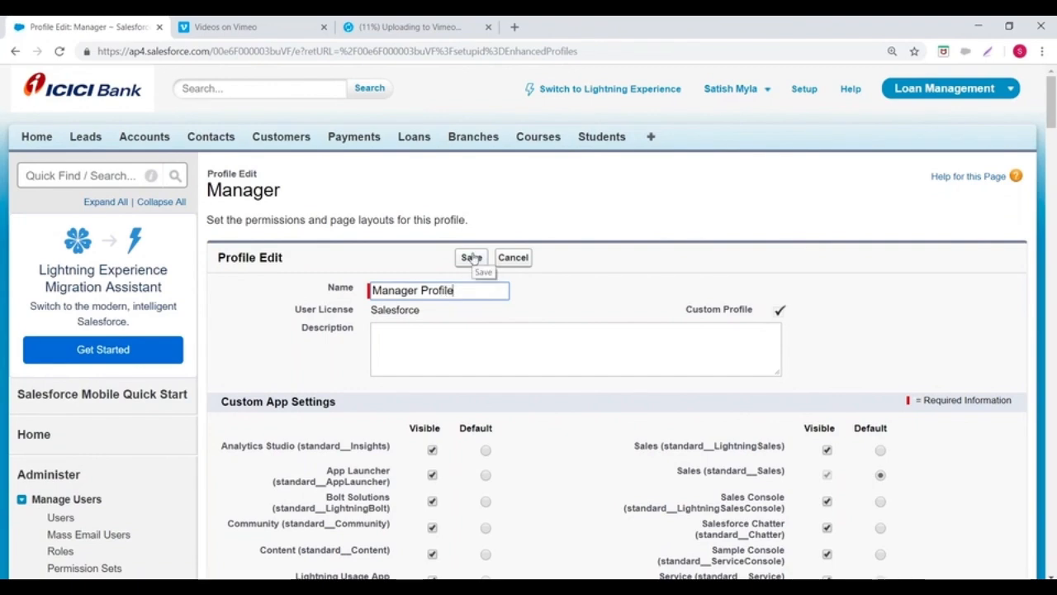
Hide Analytics Studio, App Launcher, Bolt Solutions, Community, Content, Sales Console, Service, Service Console, Site.com and Work.com in the profile's custom app settings
scroll(485, 260, "down", 3)
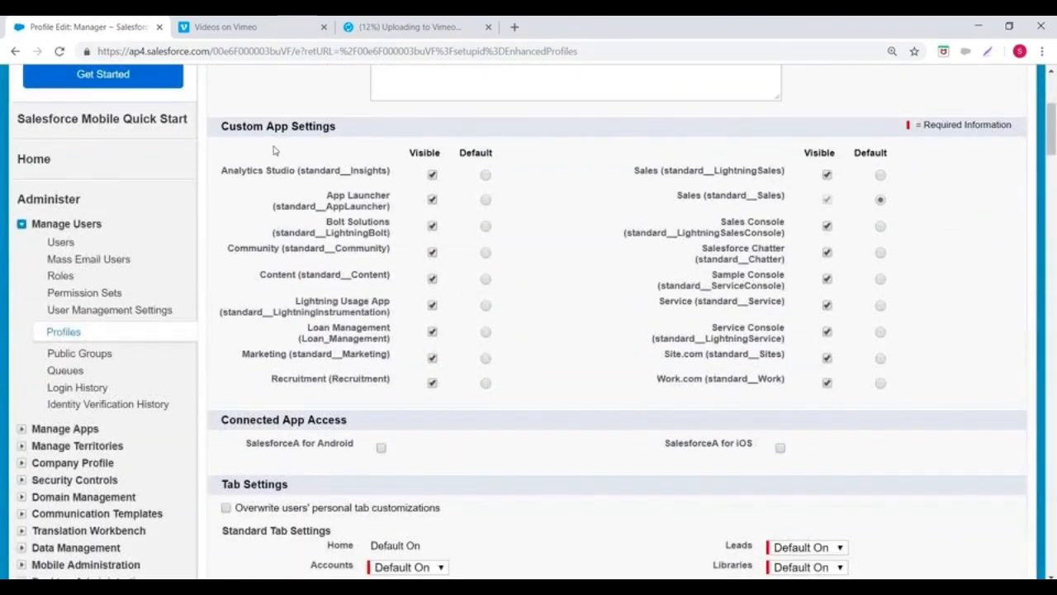
left_click_drag(222, 125, 350, 129)
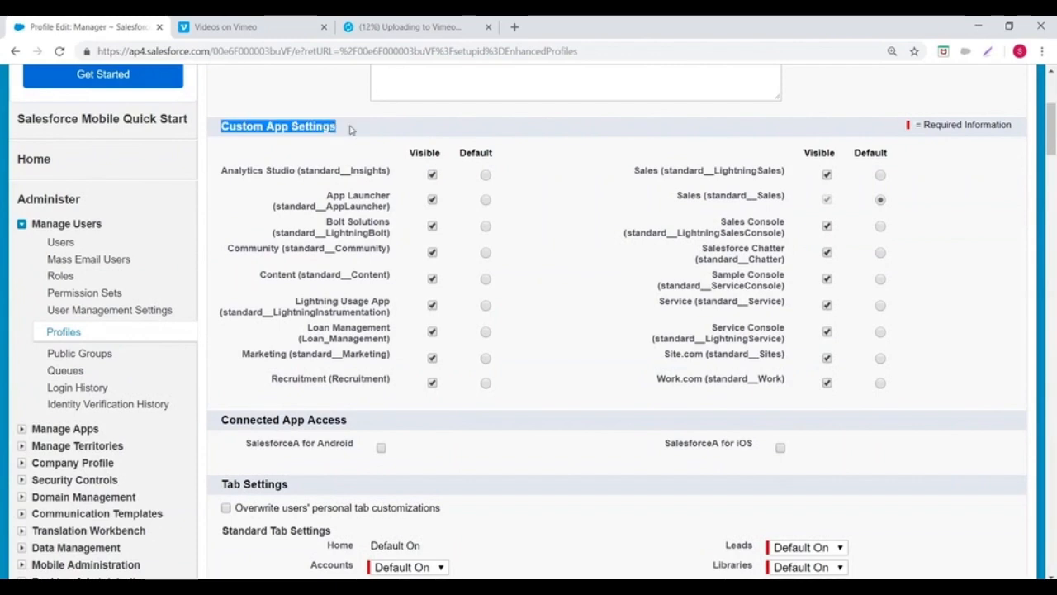
scroll(593, 157, "down", 1)
scroll(518, 232, "up", 2)
left_click(370, 103)
left_click_drag(370, 105, 452, 105)
scroll(485, 184, "down", 2)
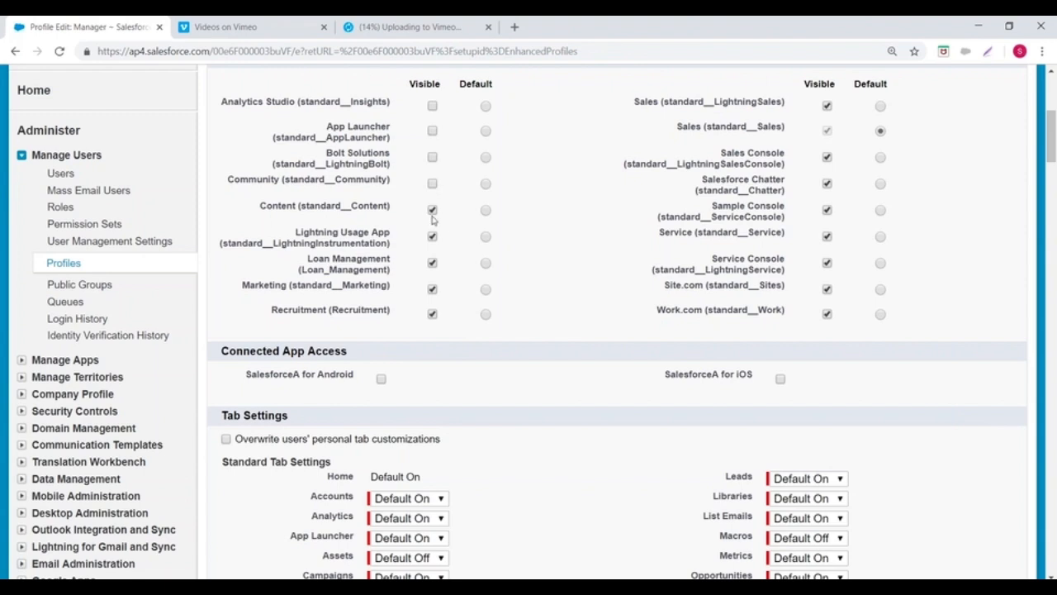
left_click(828, 158)
scroll(602, 236, "down", 2)
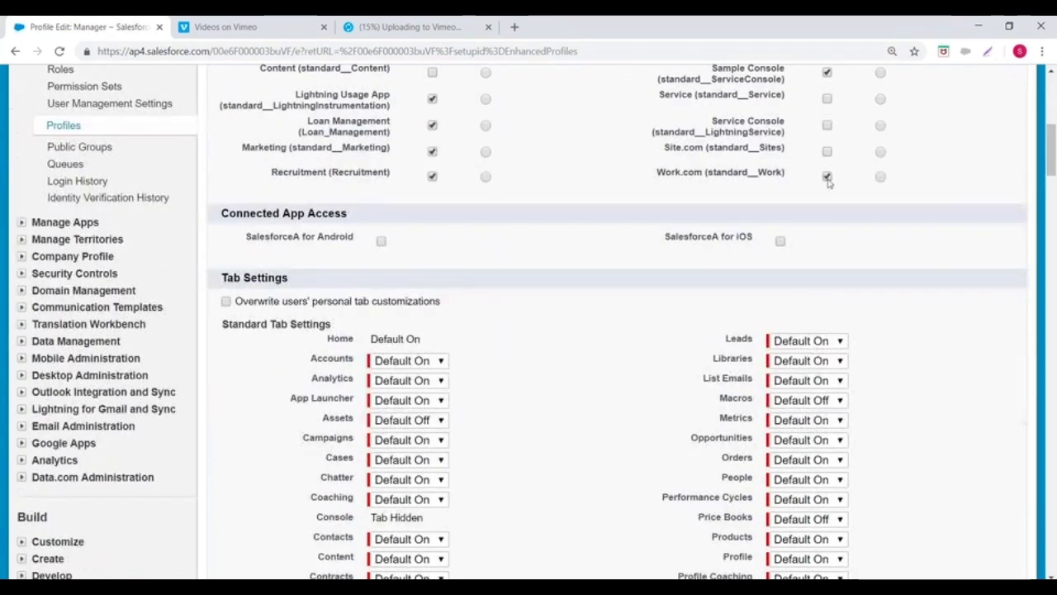
Review the profile's connected app access, standard and custom tab settings, and administrative permissions
scroll(540, 183, "down", 2)
scroll(540, 184, "up", 2)
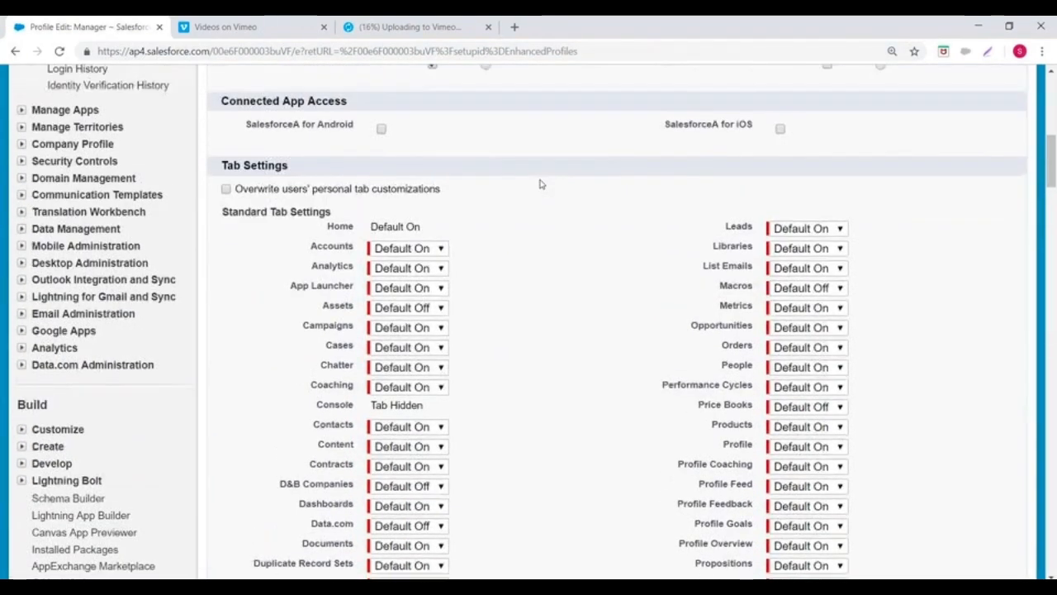
left_click_drag(222, 213, 363, 234)
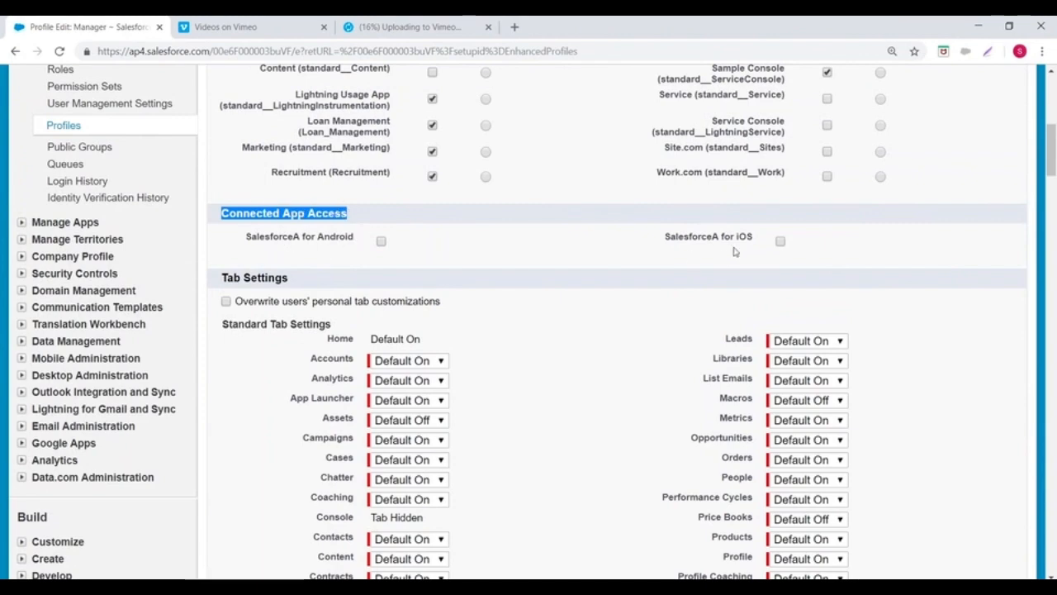
scroll(463, 211, "down", 17)
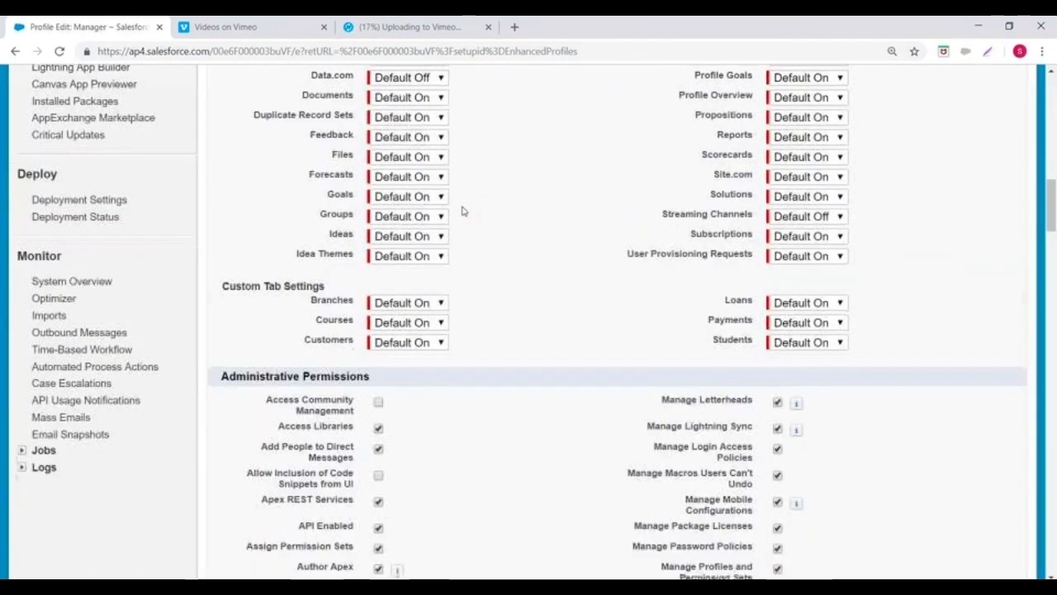
scroll(463, 212, "up", 4)
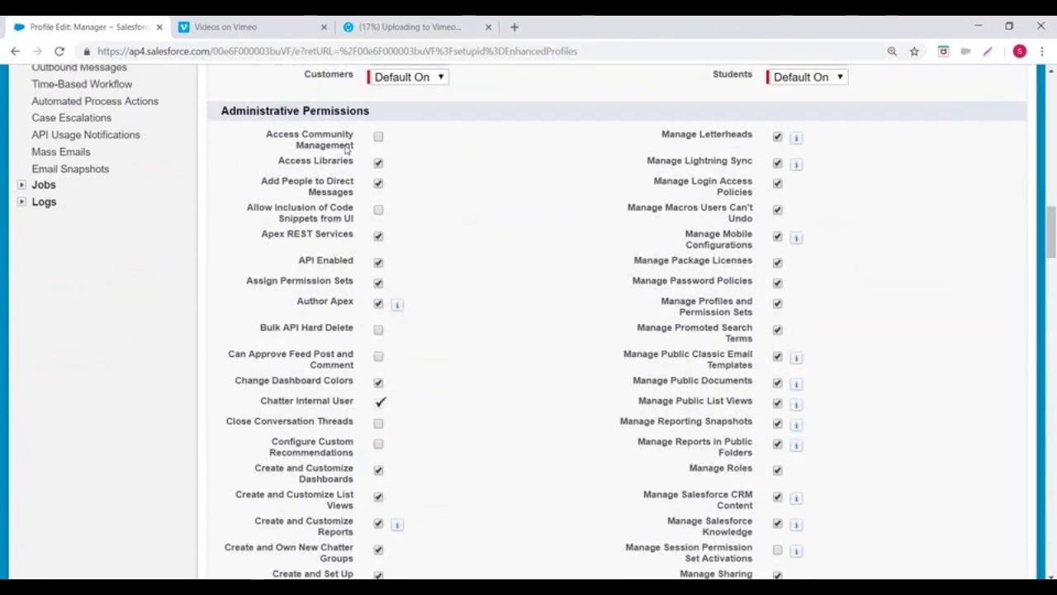
scroll(544, 130, "down", 3)
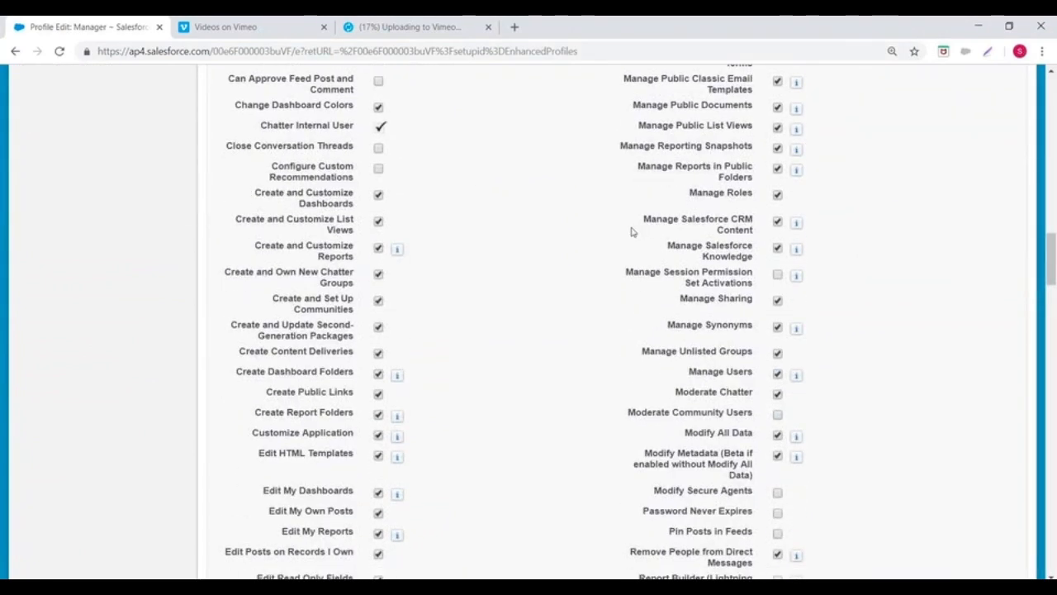
Search the page for "Manage Profil" to locate the permission for managing profiles and permission sets
key("ctrl+f")
type("Manage P")
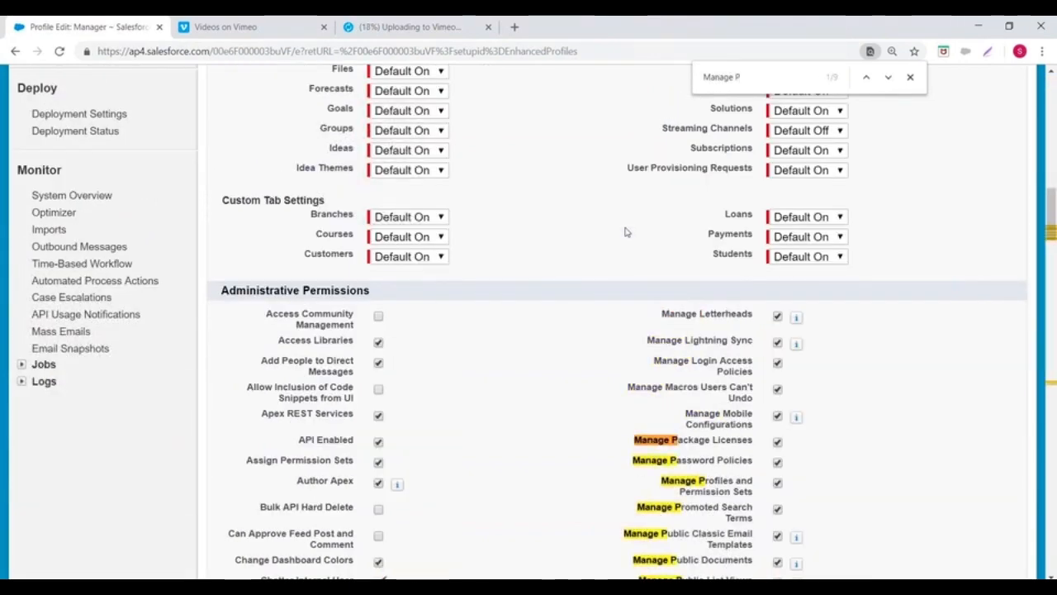
type("rofil")
scroll(607, 247, "down", 3)
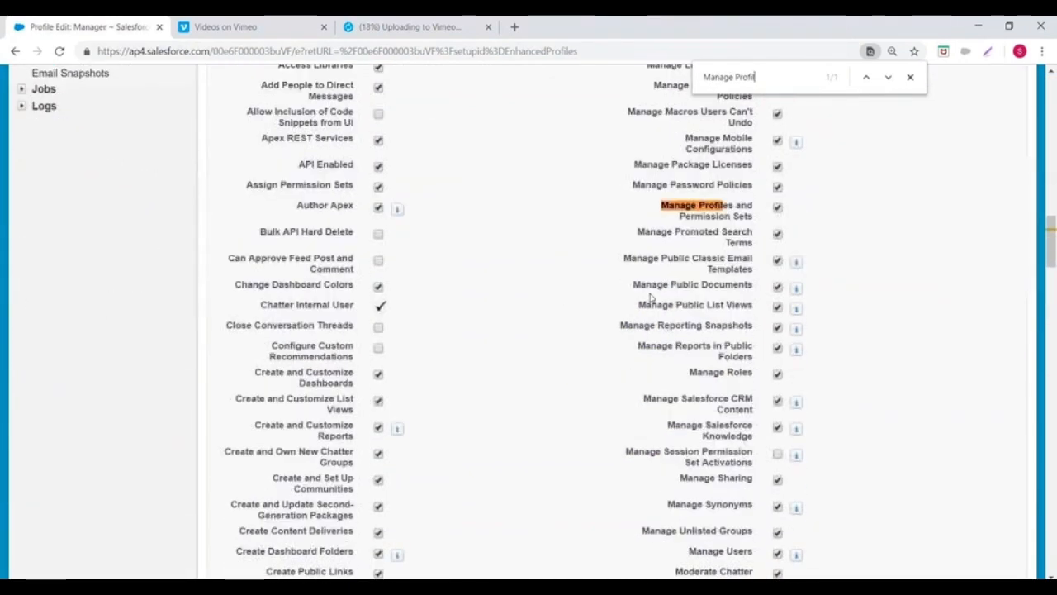
Search the page for "Manage Roles" to locate the role management permission
key("BackSpace")
key("BackSpace")
key("BackSpace")
key("BackSpace")
key("BackSpace")
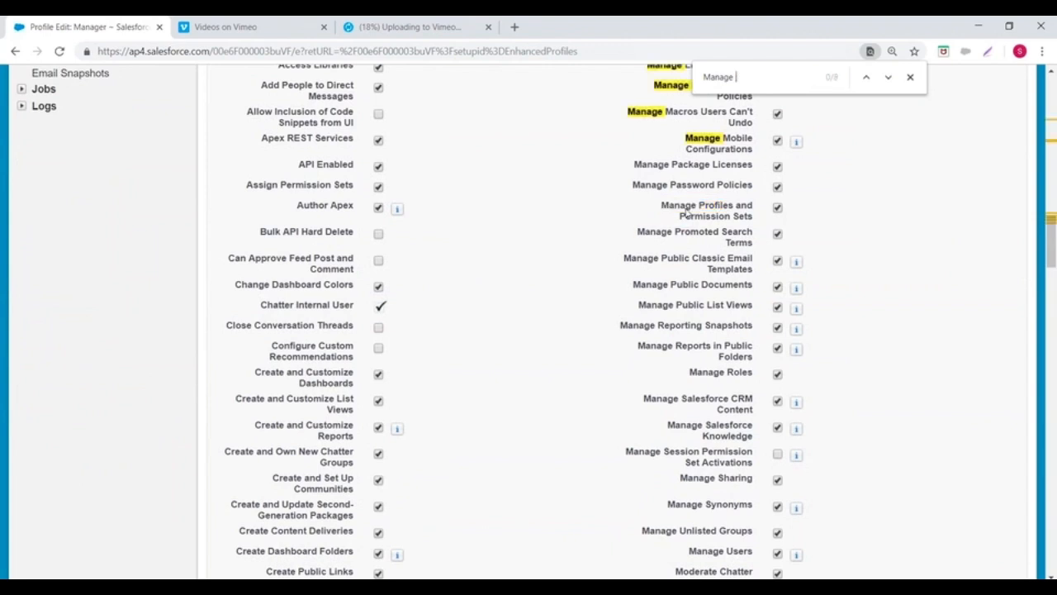
type("Roles")
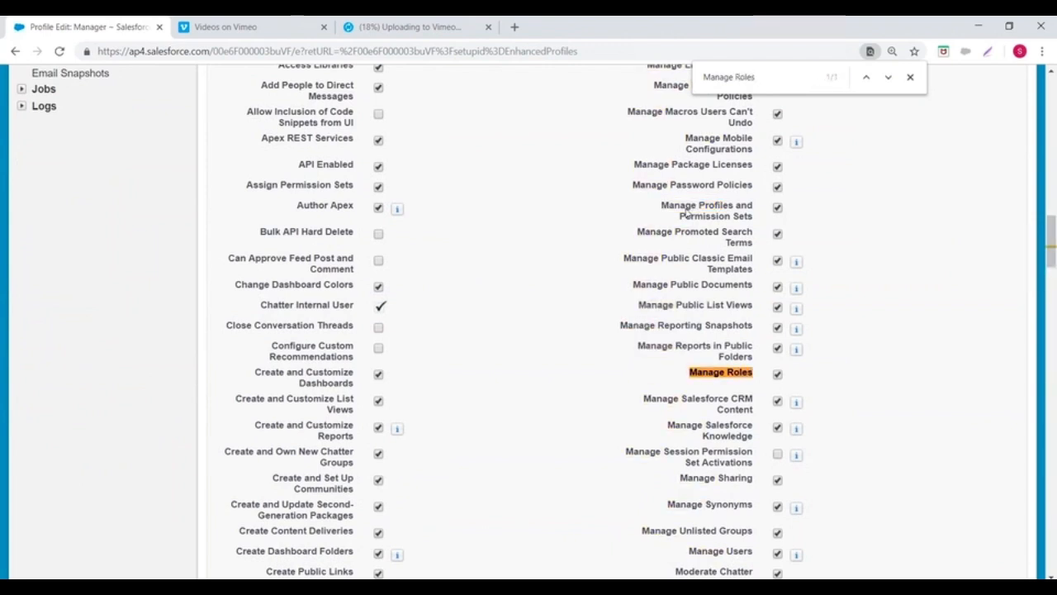
Search the page for "Manage Users" to locate the user management permission
key("BackSpace")
key("BackSpace")
key("BackSpace")
key("BackSpace")
key("BackSpace")
type("Users")
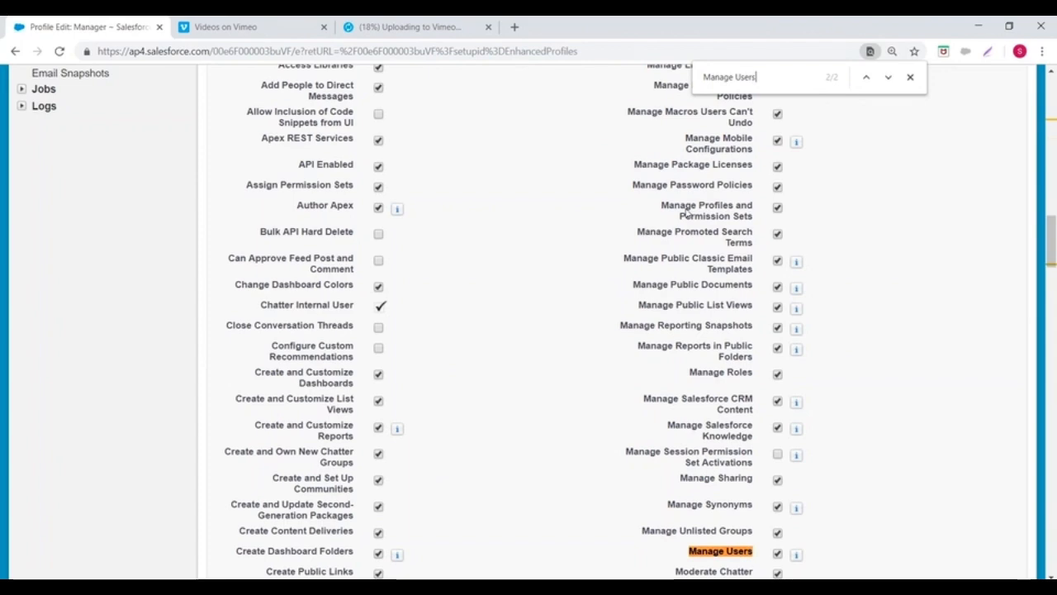
Remove View All and Modify All access for the custom objects Branches, Courses, Customers, Loans, Payments, Students and Transactions
scroll(464, 279, "down", 5)
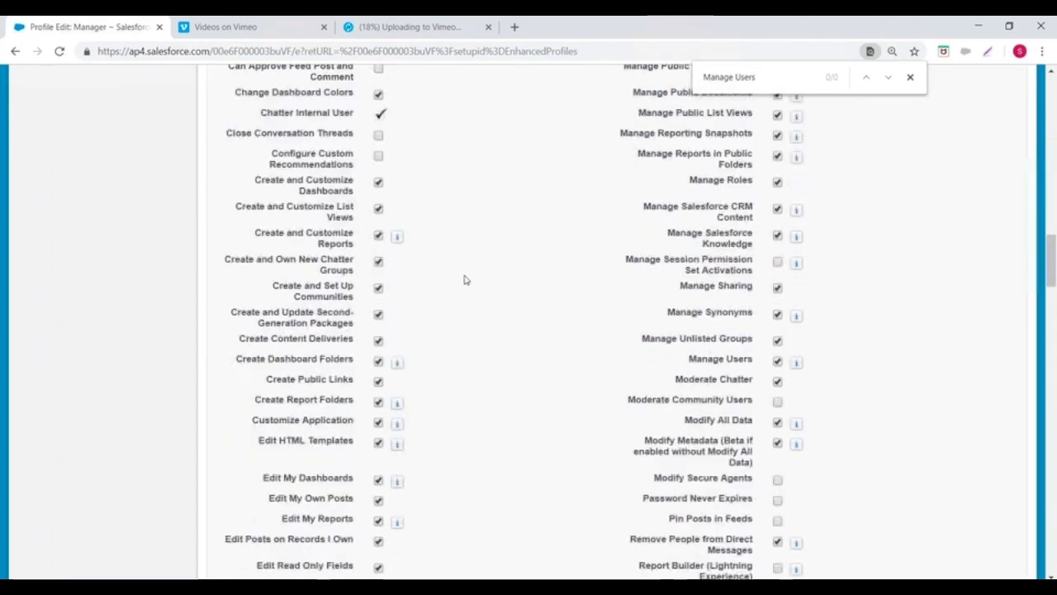
scroll(534, 256, "down", 15)
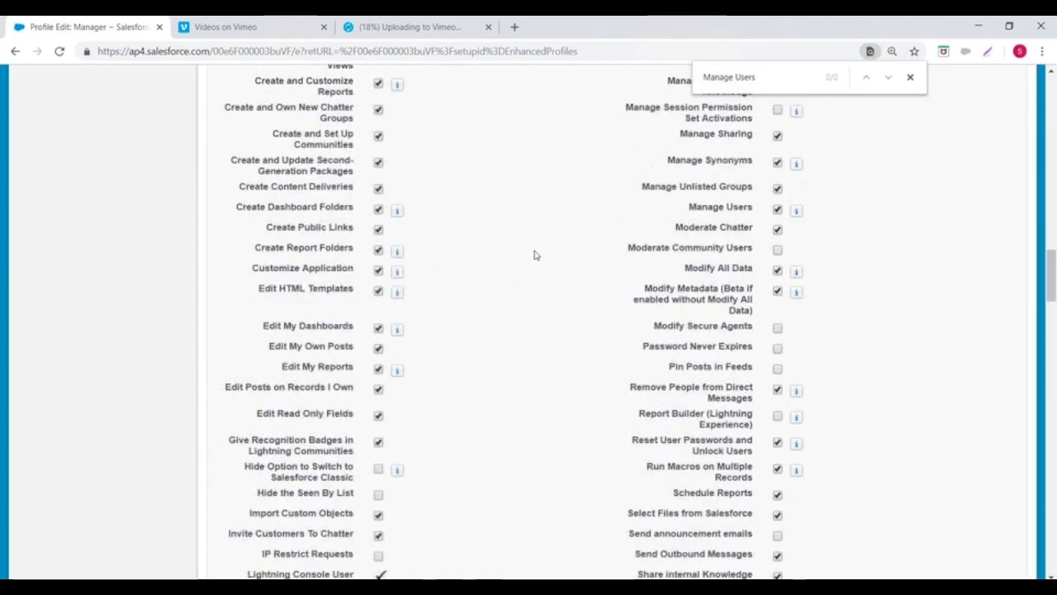
scroll(413, 349, "down", 15)
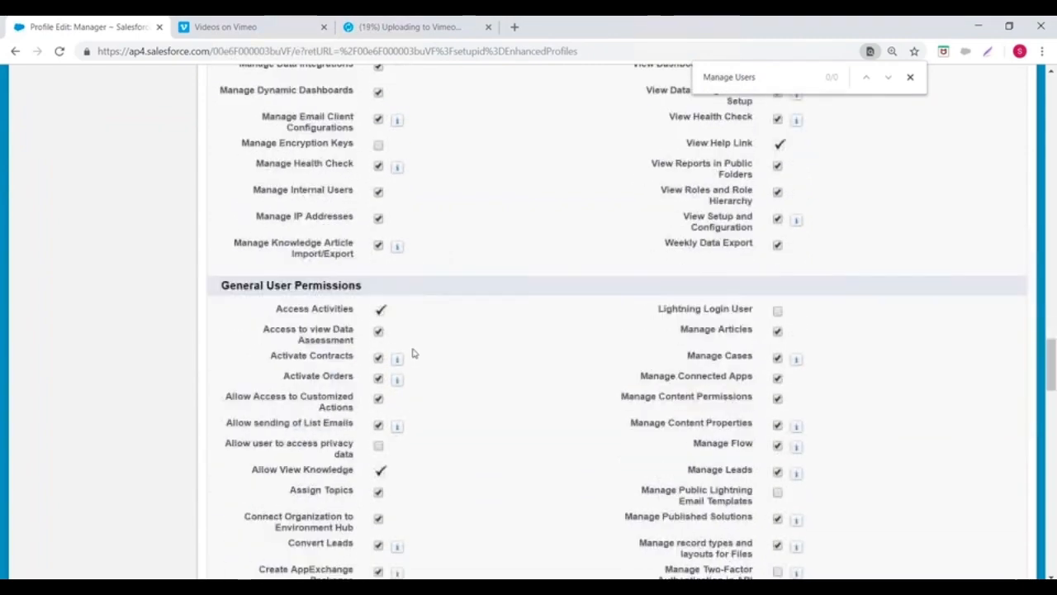
scroll(413, 353, "up", 5)
scroll(371, 314, "down", 4)
scroll(360, 295, "down", 3)
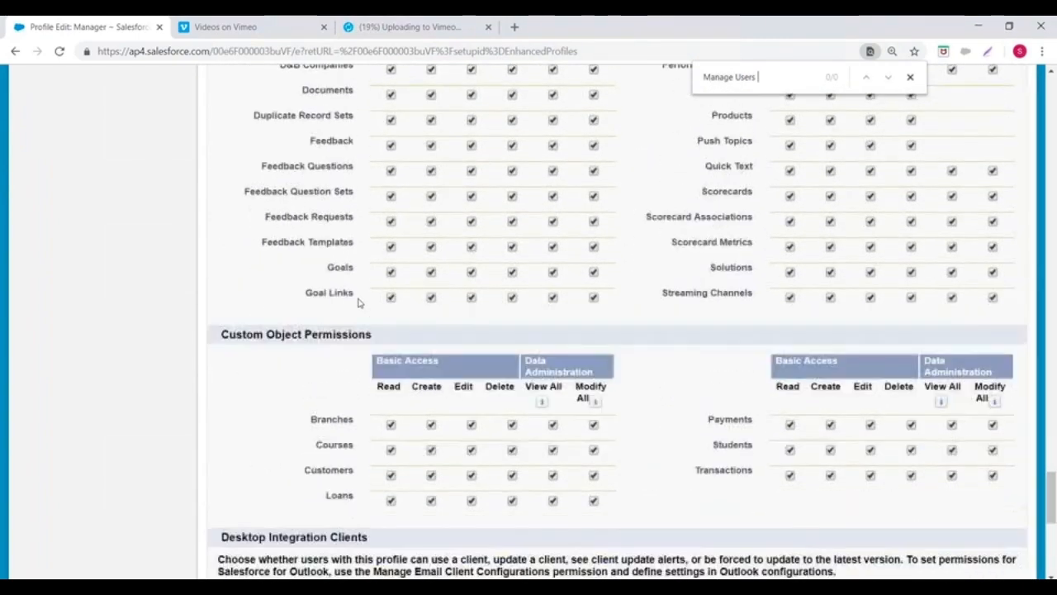
left_click(552, 343)
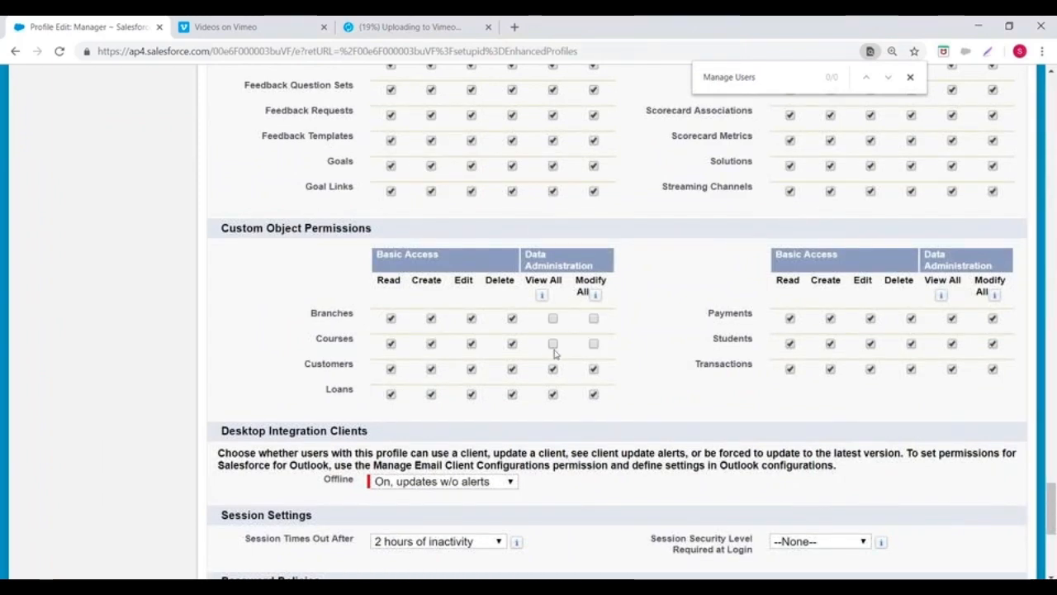
left_click(553, 368)
left_click(552, 394)
left_click(951, 318)
left_click(951, 343)
left_click(951, 368)
scroll(628, 285, "down", 1)
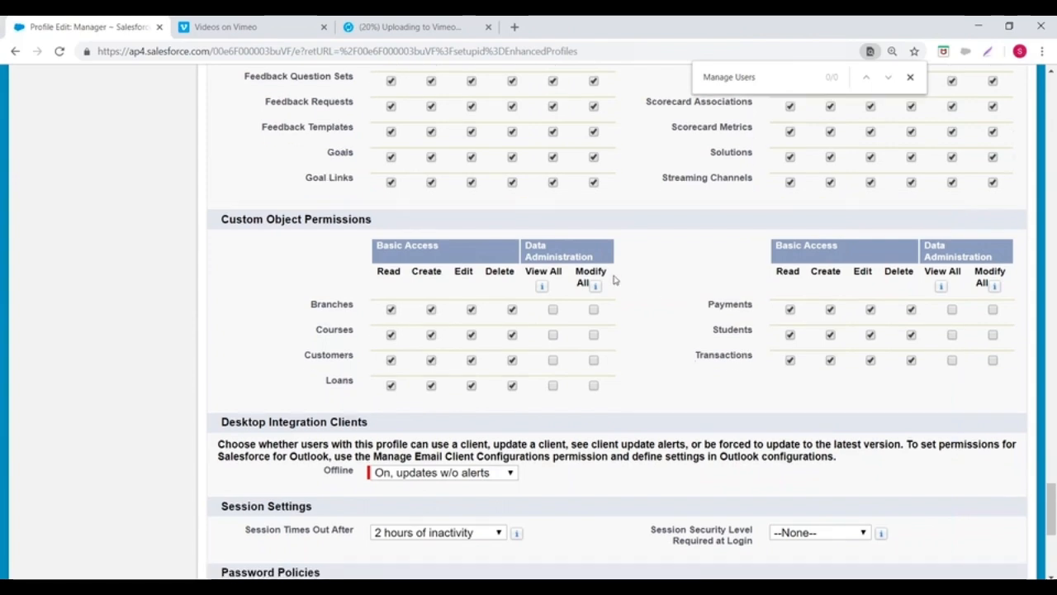
scroll(614, 280, "down", 3)
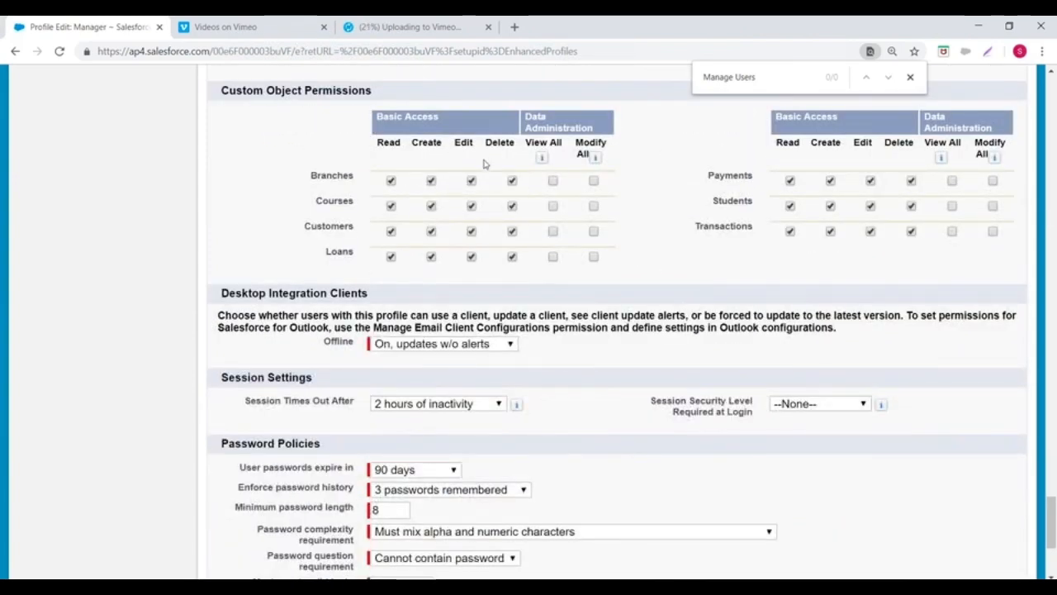
Save the edited permissions of the Manager Profile
scroll(496, 232, "down", 5)
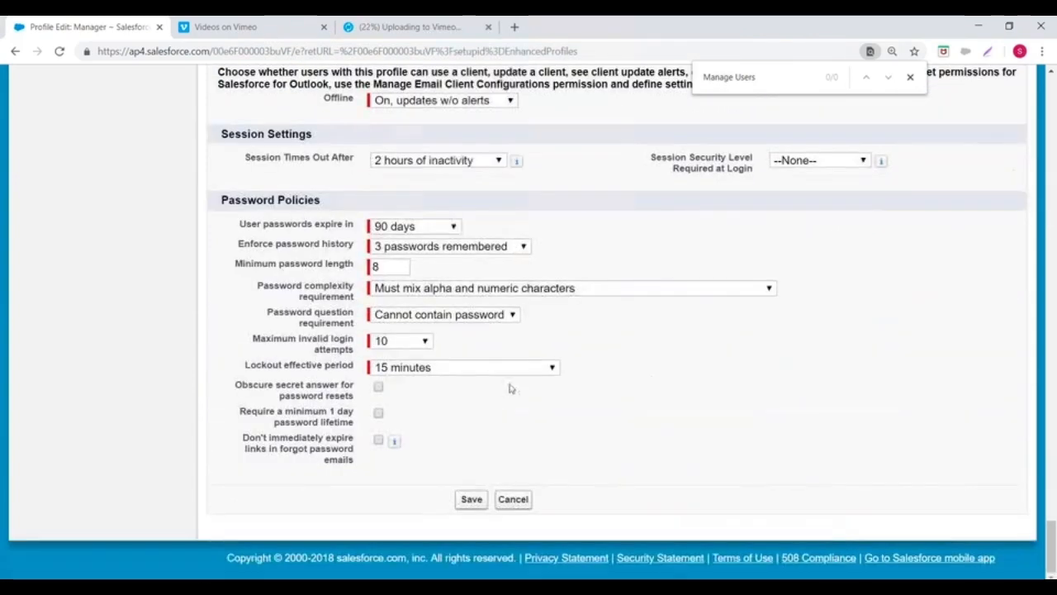
left_click(474, 499)
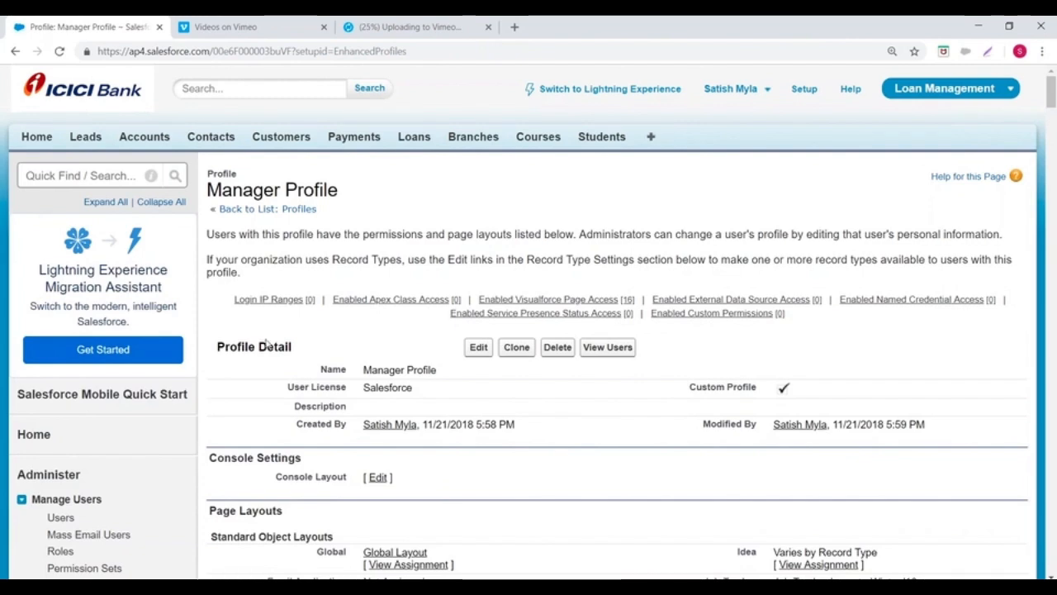
Open the Paint application
key("super+s")
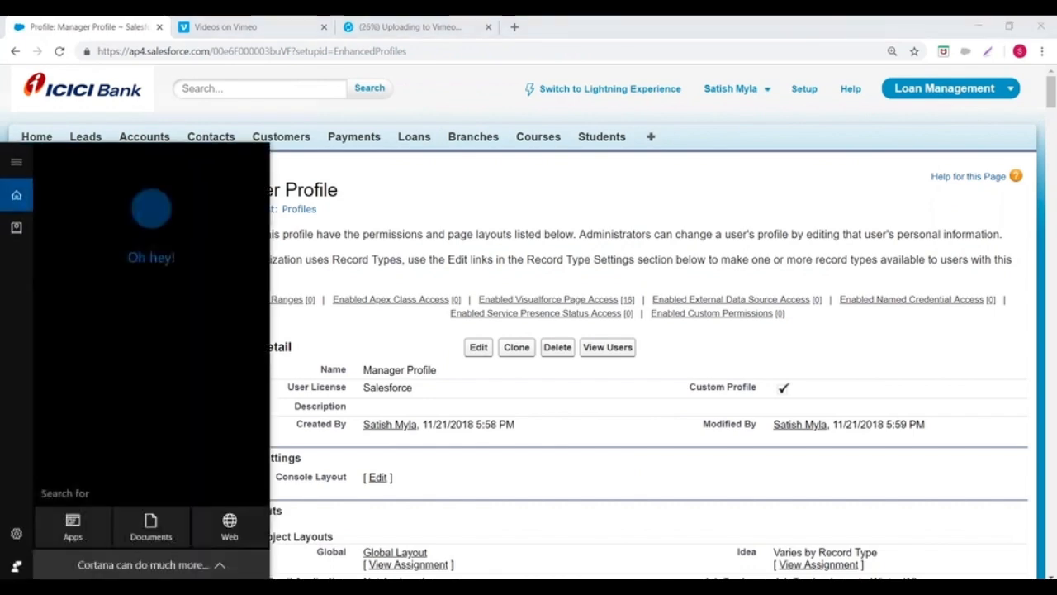
type("paint")
key("Return")
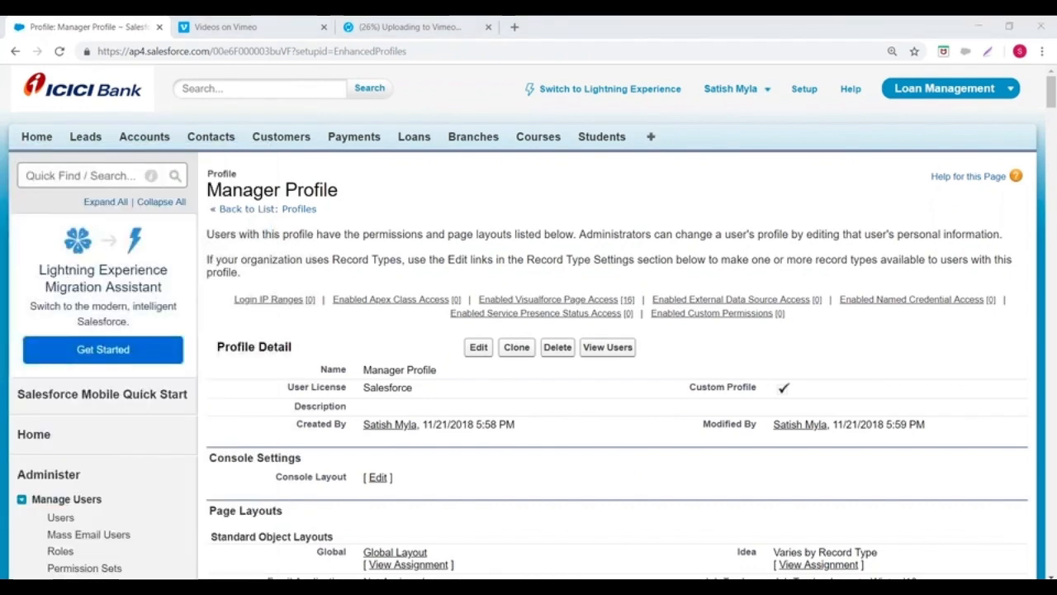
Draw a simple person figure near the canvas's upper-left corner, with an oval head on a rounded-rectangle body
left_click(269, 59)
mouse_move(117, 127)
left_mouse_down()
mouse_move(168, 175)
mouse_move(163, 212)
mouse_move(139, 185)
left_mouse_up()
left_click(295, 58)
left_click(154, 120)
Copy the person figure and place three duplicates in a row beside the original
left_click(85, 63)
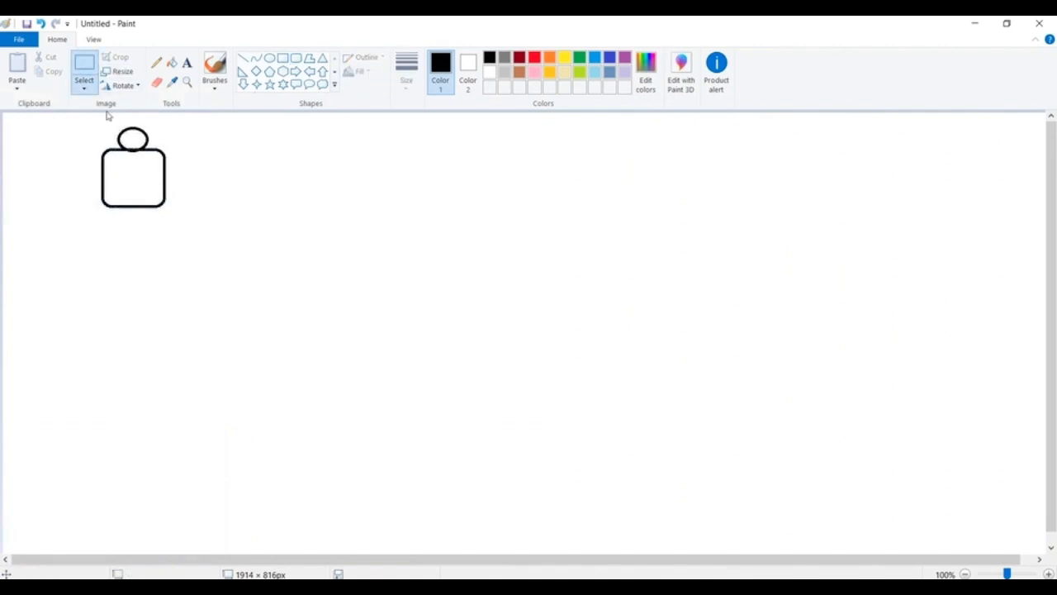
left_click_drag(89, 118, 181, 217)
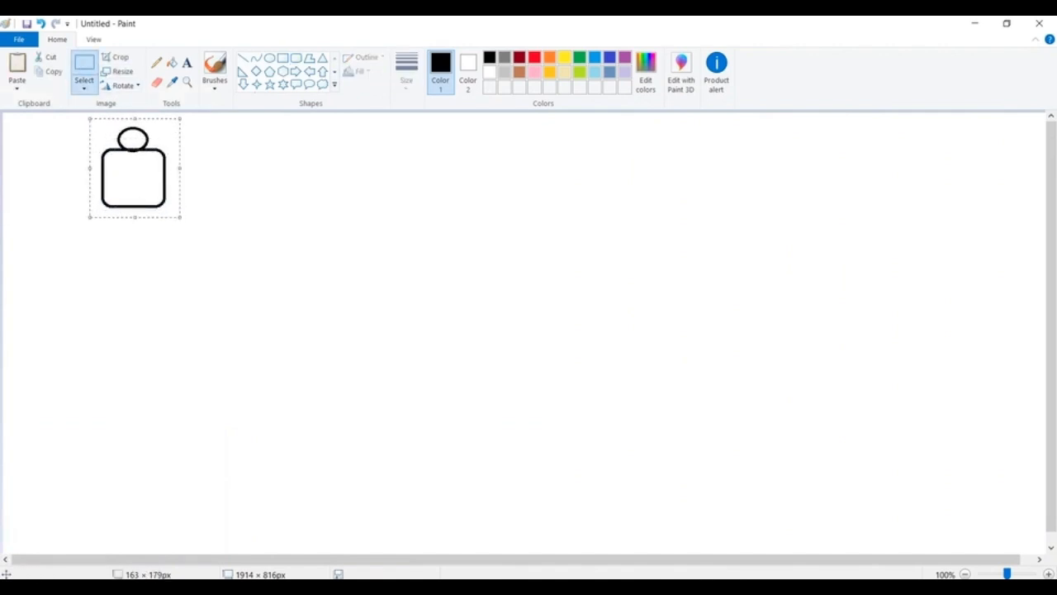
key("ctrl+c")
key("ctrl+v")
left_click_drag(45, 136, 235, 140)
key("ctrl+v")
left_click_drag(43, 136, 339, 147)
key("ctrl+v")
left_click_drag(87, 158, 508, 170)
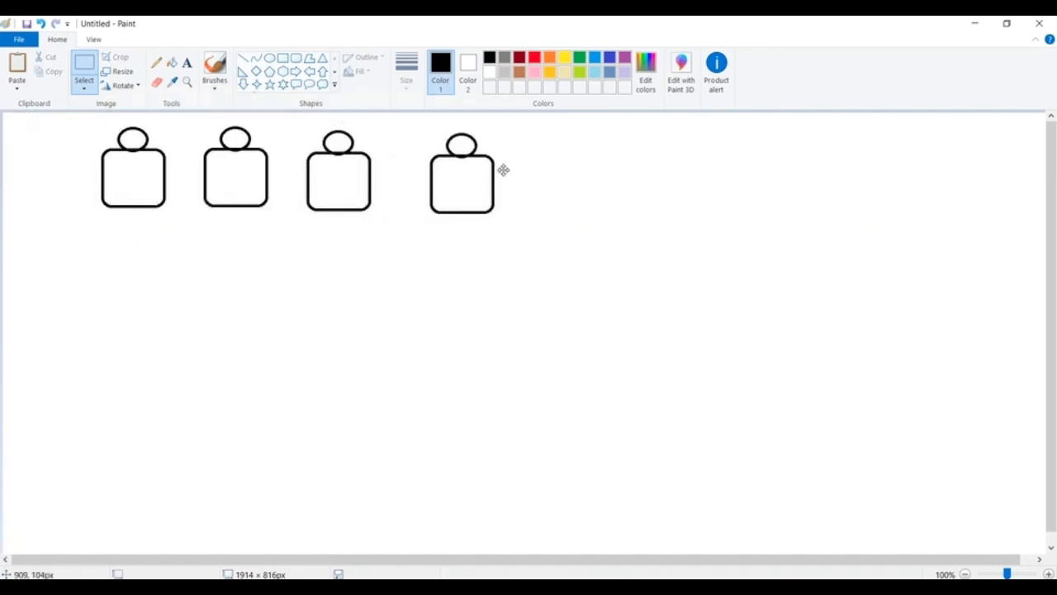
Label the bodies of the first two person figures with a first name each
left_click(187, 63)
left_click(113, 173)
type("Sam")
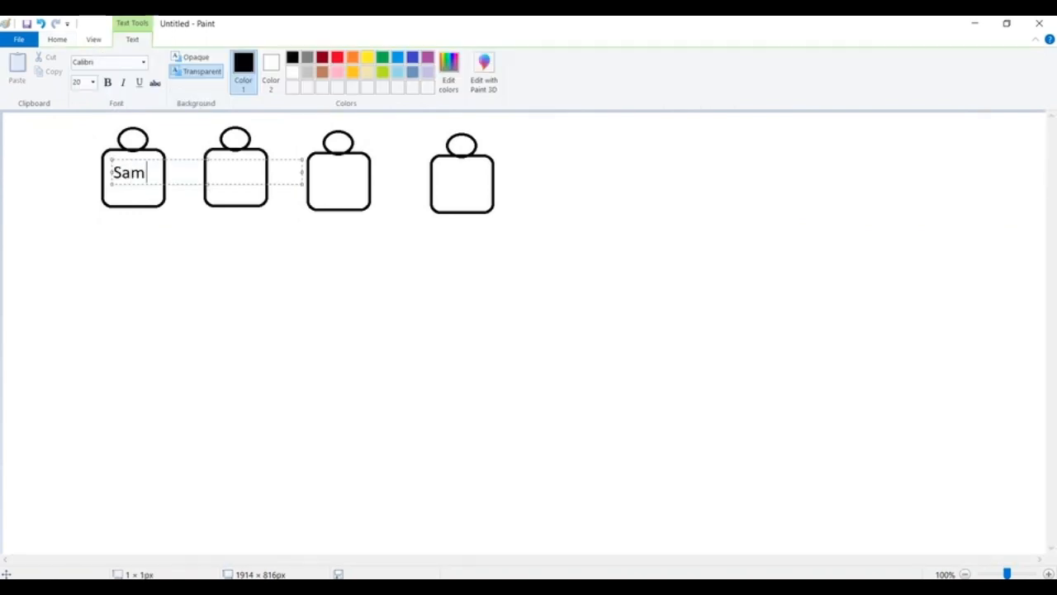
type("Ram")
key("Tab")
key("Tab")
key("Tab")
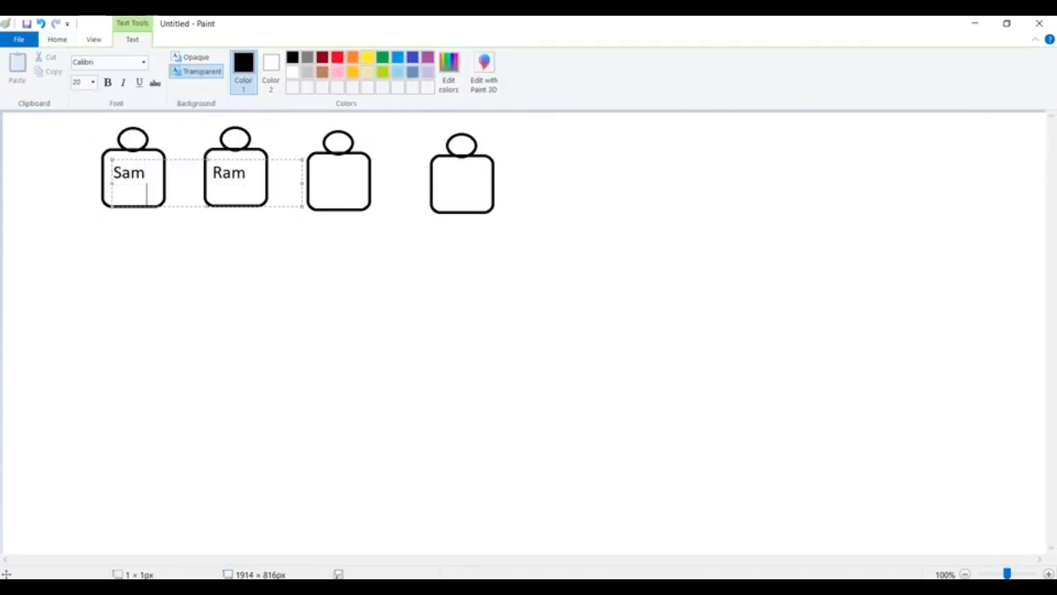
Widen the text box and label the third and fourth person figures with a first name each
left_click_drag(300, 183, 583, 186)
type("KiranO")
key("BackSpace")
type("Praveen")
key("ctrl+Left")
key("BackSpace")
key("BackSpace")
key("BackSpace")
key("BackSpace")
key("BackSpace")
key("BackSpace")
key("BackSpace")
key("BackSpace")
key("BackSpace")
key("BackSpace")
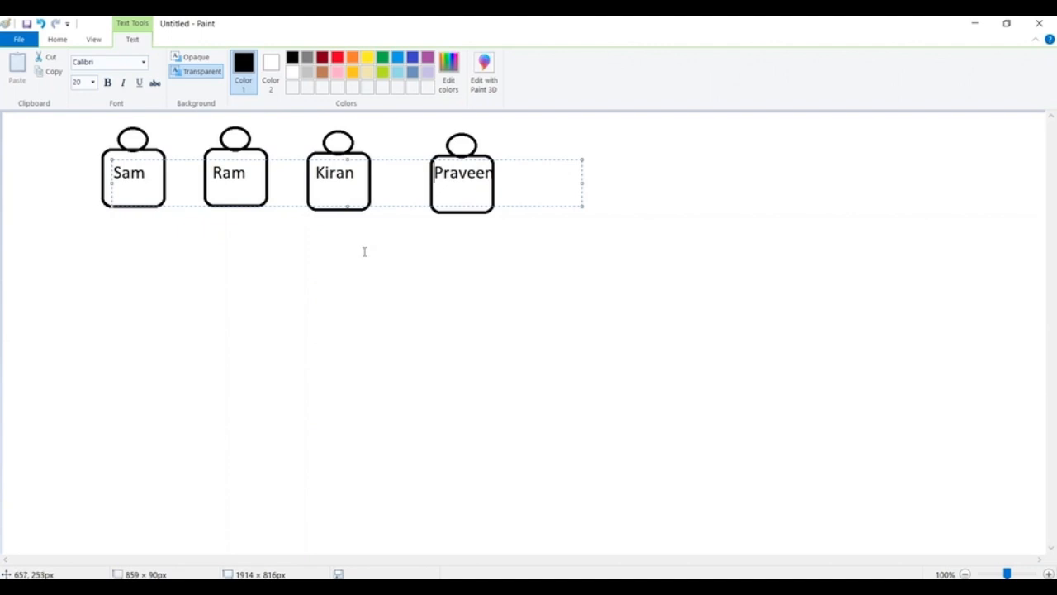
left_click(365, 251)
Add the text list Profile, Role, Users on separate lines beneath the first person figure
left_click(101, 223)
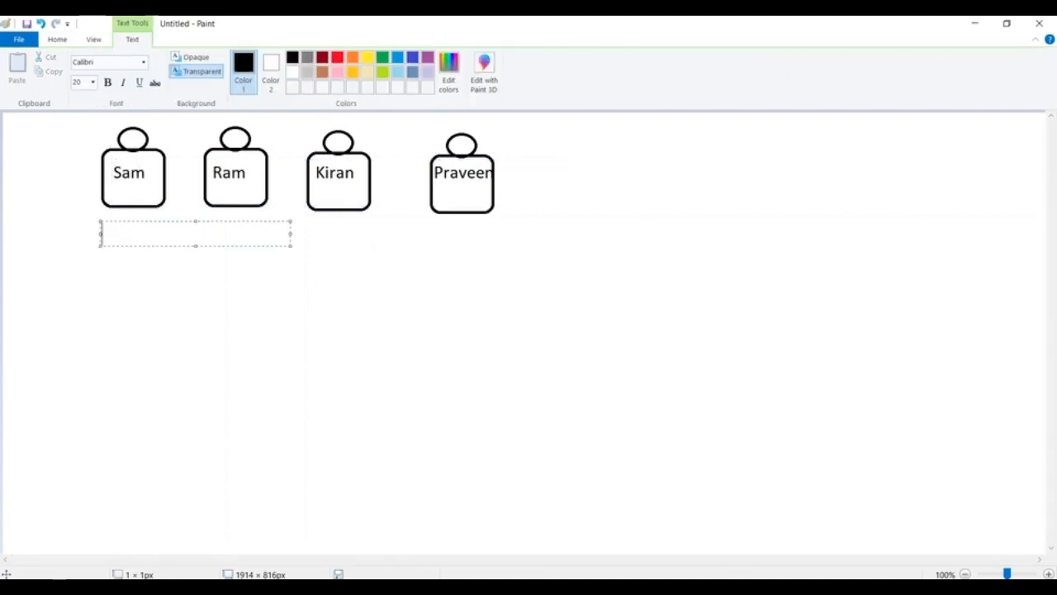
type("Profile")
key("Return")
type("Role")
key("Return")
key("Return")
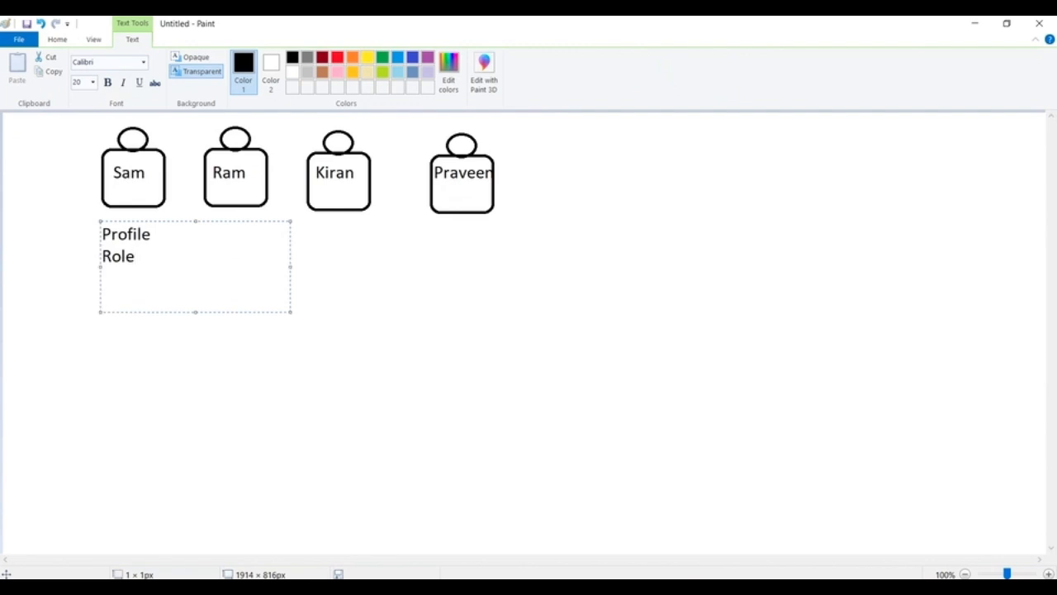
type("Users")
left_click(303, 290)
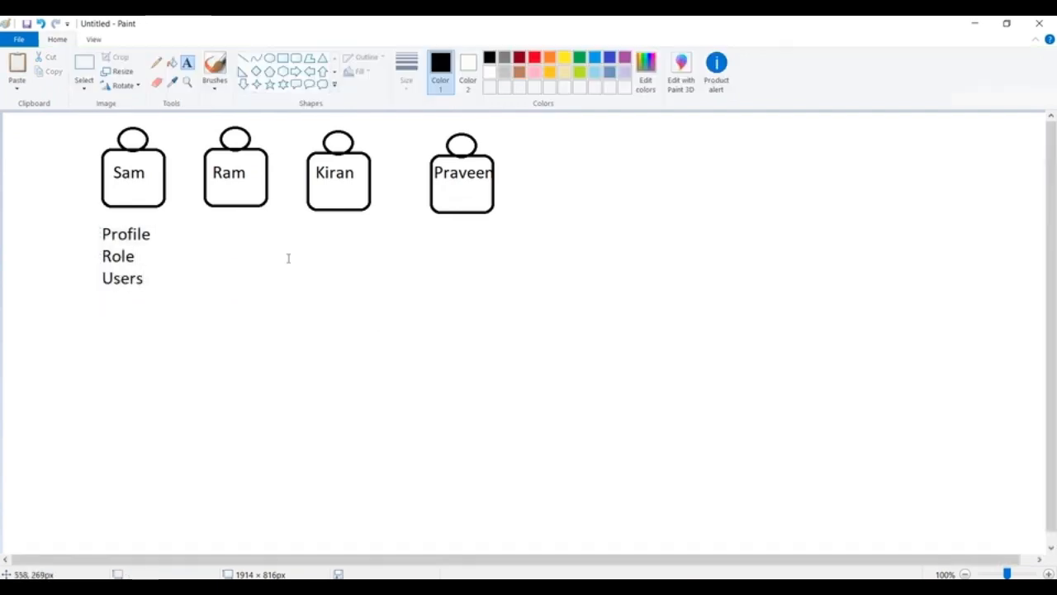
Add the text list Profiles, Roles, User, IPAdd on separate lines beneath the second person figure
left_click(211, 229)
type("Profiles")
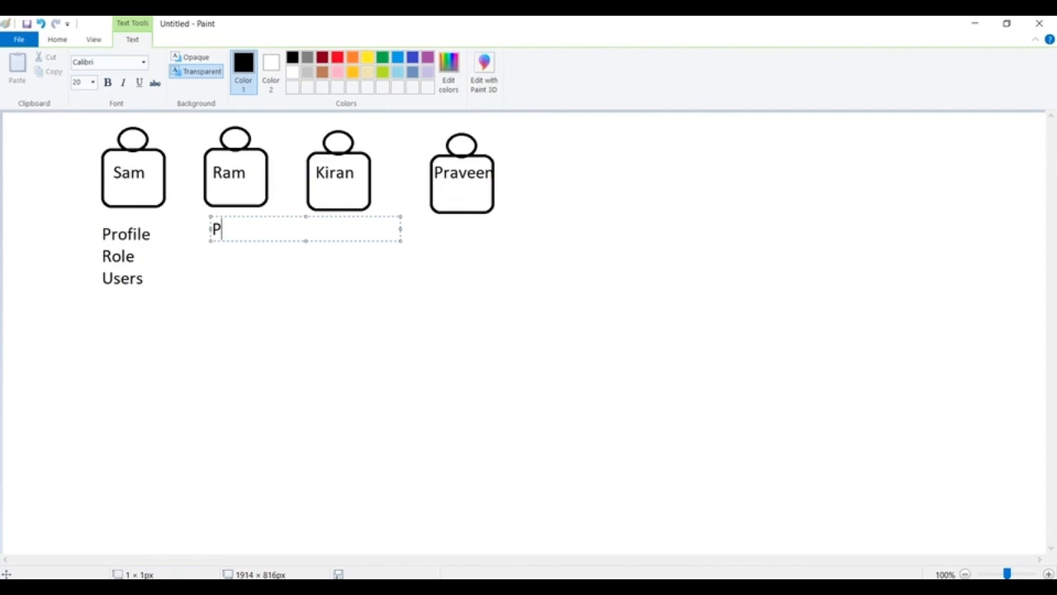
key("Return")
type("Roles")
key("Return")
type("User")
key("Return")
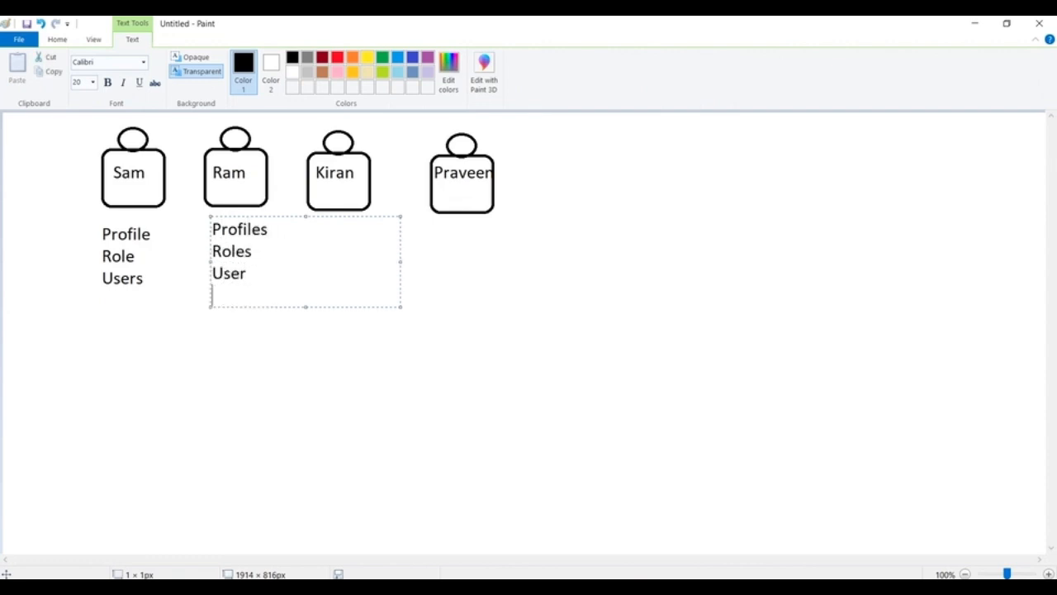
type("IPO")
key("BackSpace")
type("Add")
left_click(305, 189)
Add the text list Profile, Role, users, Apps on separate lines beneath the third person figure
left_click(314, 229)
type("Profile")
key("Return")
type("Role")
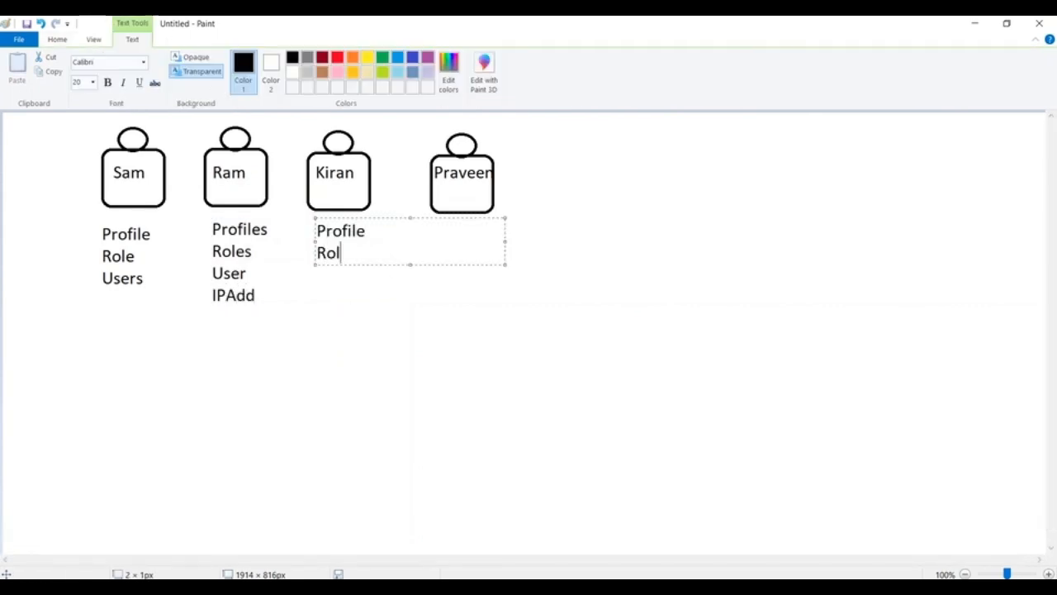
key("Return")
type("users")
key("Return")
type("Custom")
key("BackSpace")
key("BackSpace")
key("BackSpace")
key("BackSpace")
key("BackSpace")
key("BackSpace")
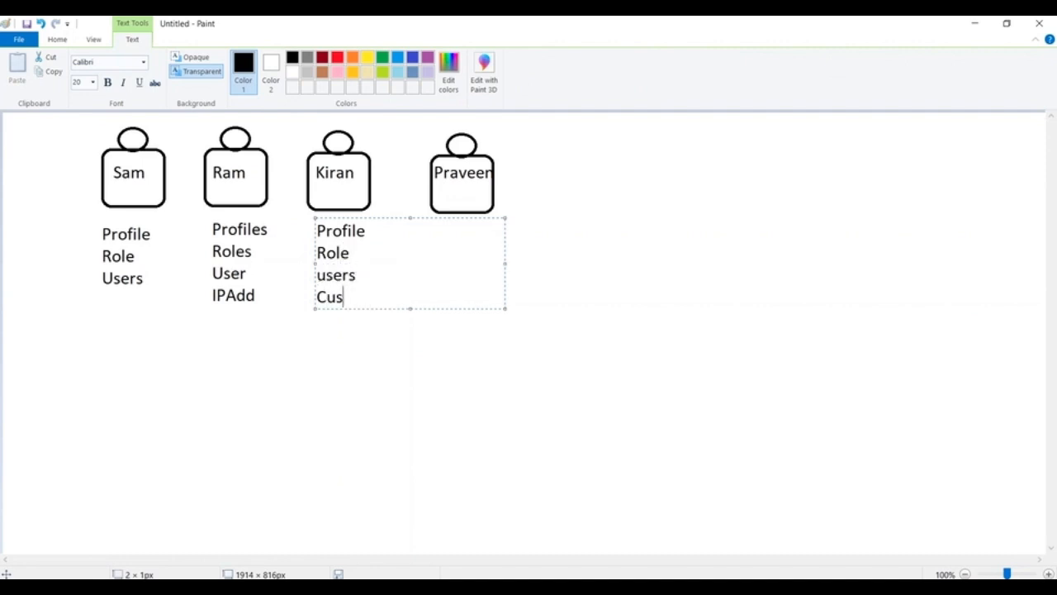
type("Apps")
left_click(507, 243)
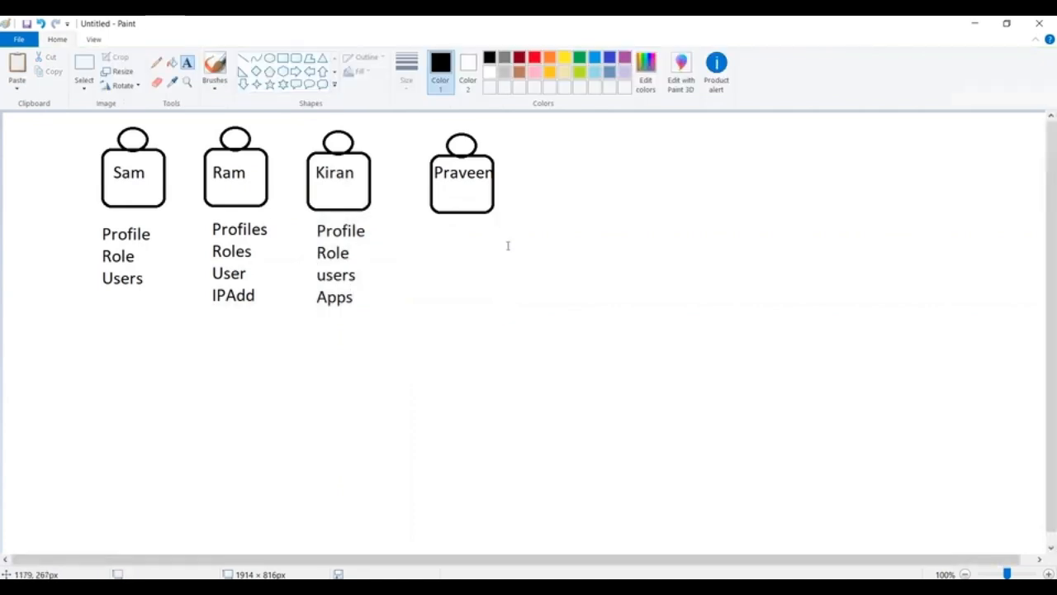
Add the text list Profile, Role, Users, BussinessHours on separate lines beneath the fourth person figure
type("Profile")
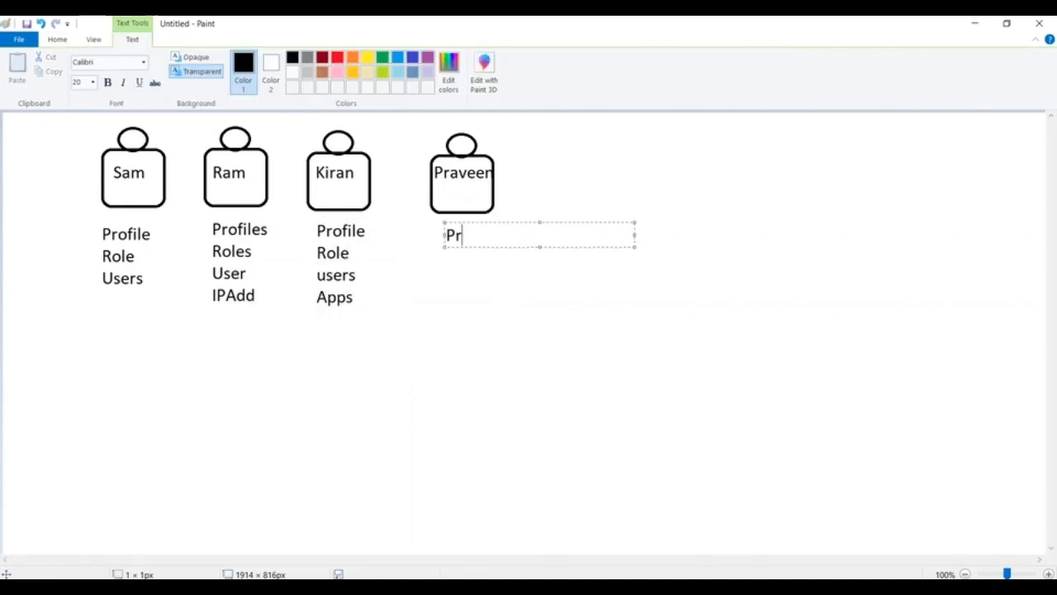
key("Return")
type("Role")
key("Return")
type("Users")
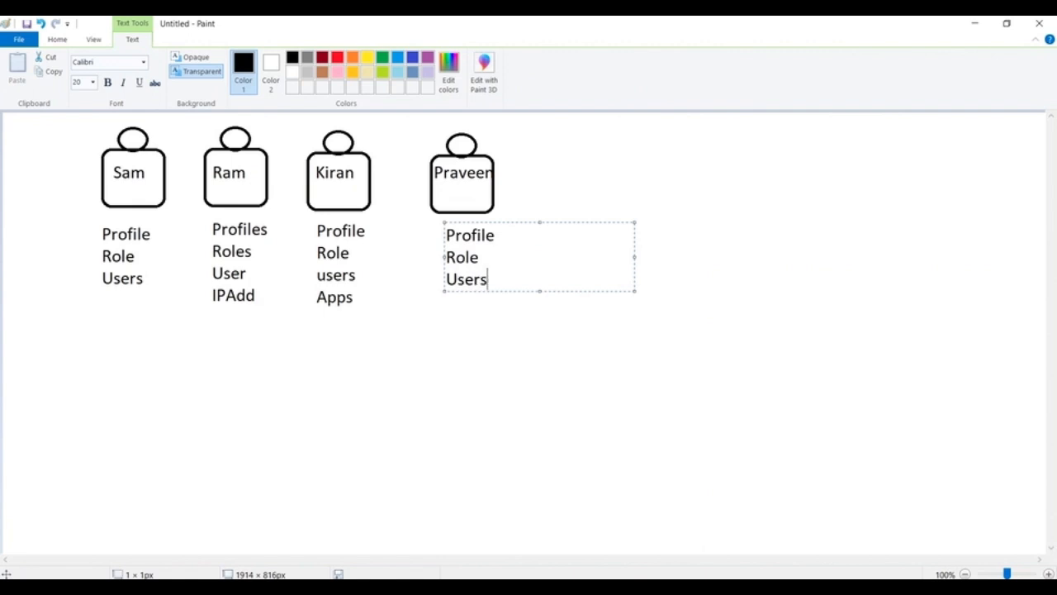
key("Return")
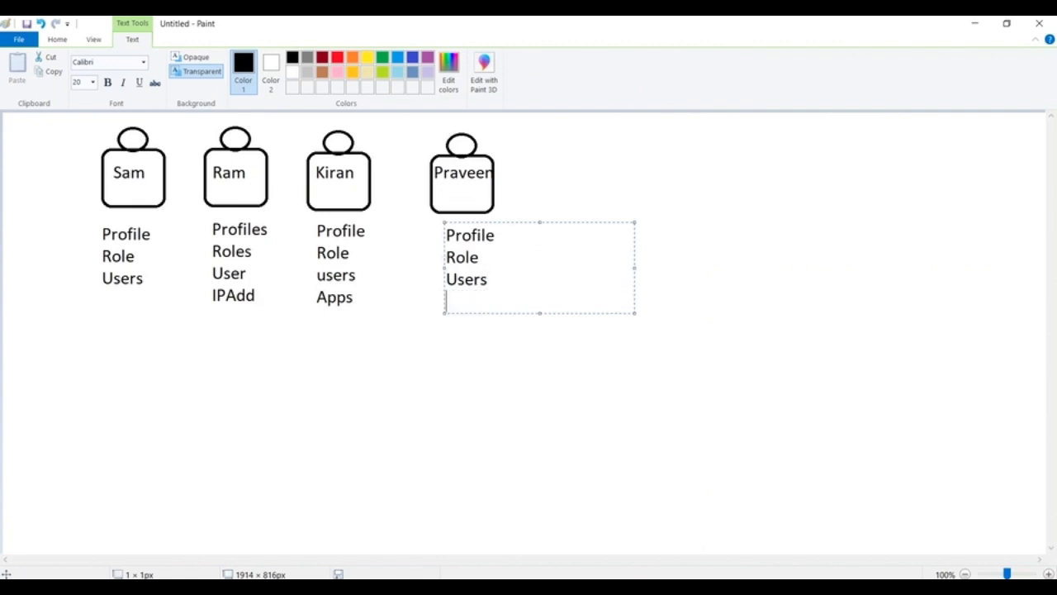
type("BussinessHours")
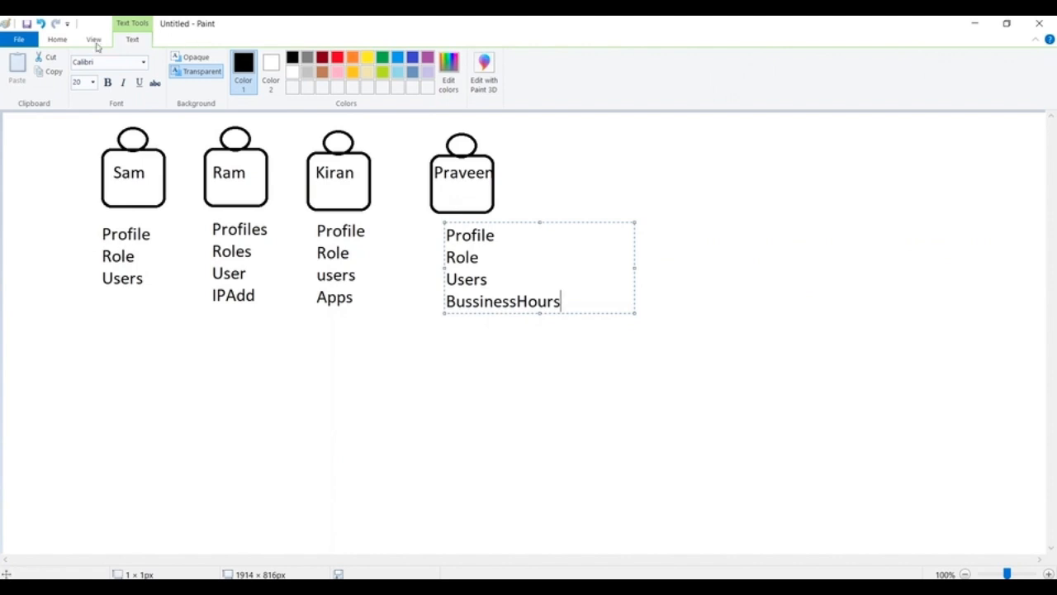
Draw one rectangle around the profile, role and user lines shared by all four lists
left_click(57, 38)
left_click(159, 191)
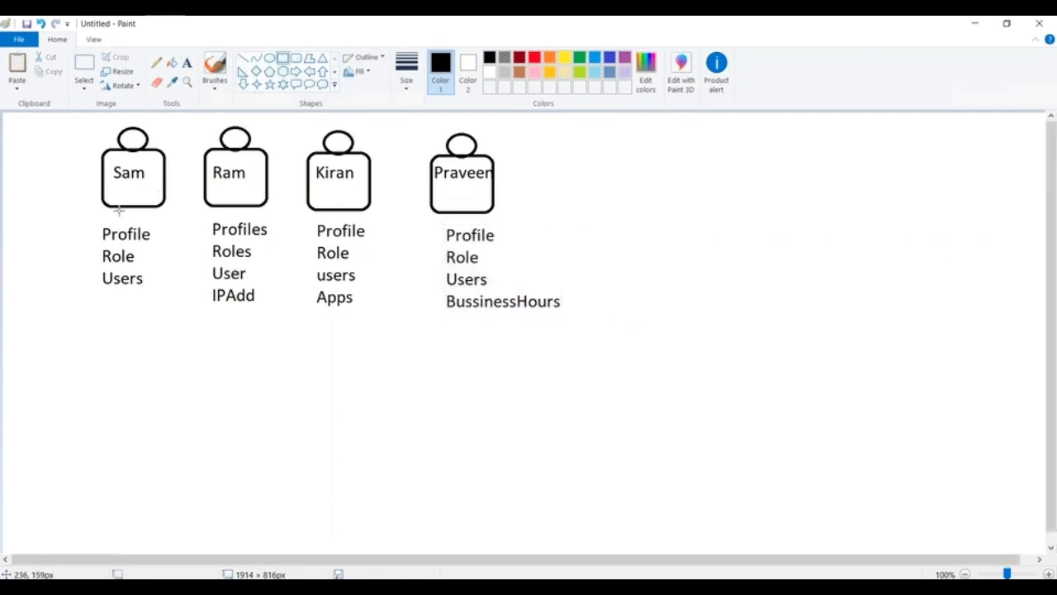
left_click_drag(90, 218, 529, 289)
Write "Profile : Clerk" to the right of the figures and draw an empty rectangle beneath it
left_click(187, 63)
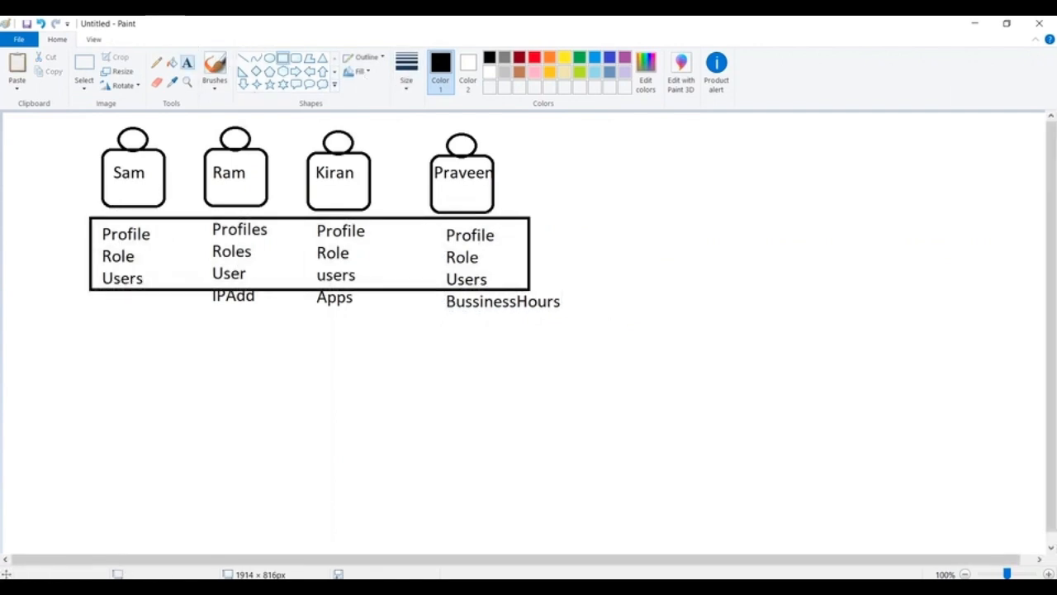
left_click(621, 140)
type("Pro")
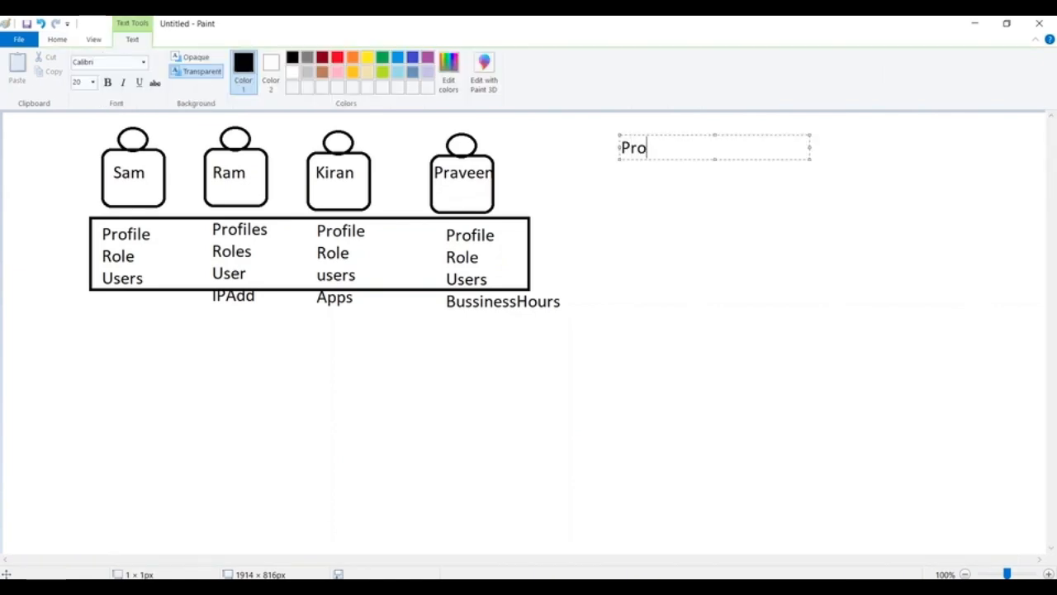
type("file : Clerk")
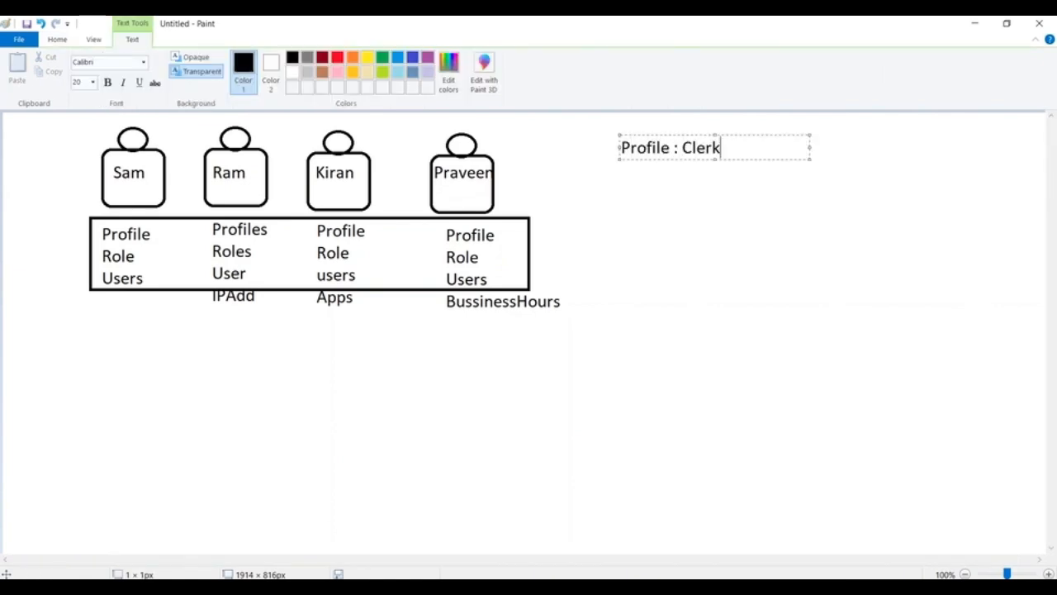
left_click(283, 58)
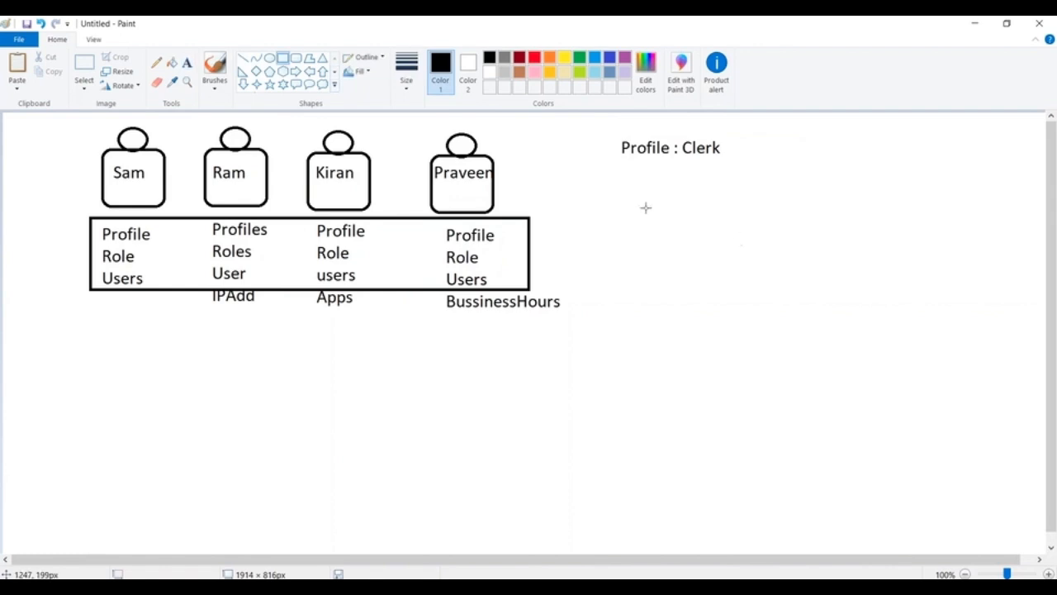
left_click_drag(625, 181, 746, 292)
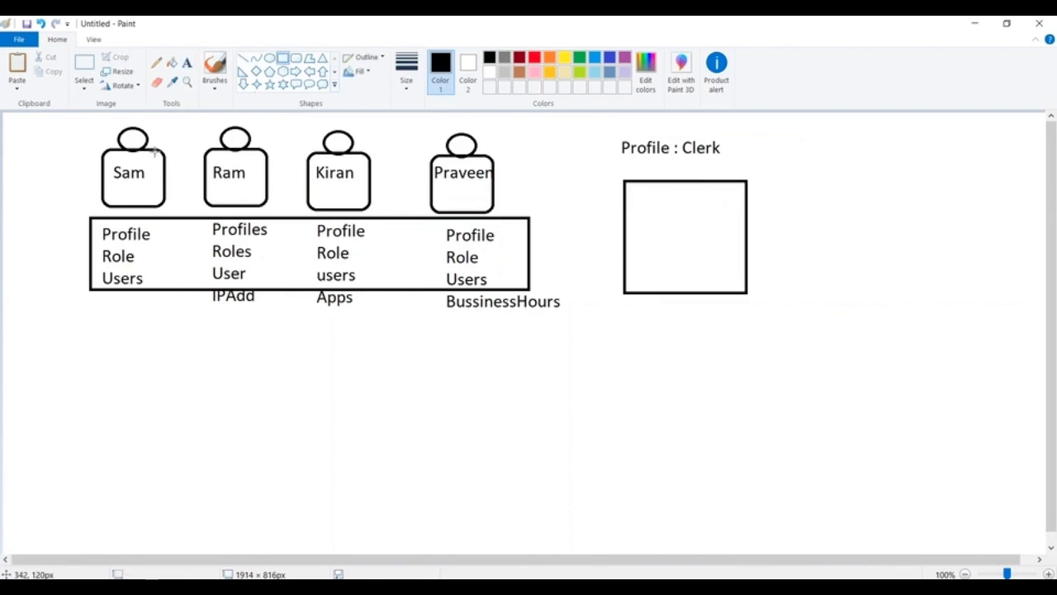
Copy the Profile, Role, Users list from beneath the first figure into the rectangle under "Profile : Clerk"
left_click(81, 71)
left_click_drag(94, 222, 157, 285)
key("ctrl+c")
key("ctrl+v")
left_click_drag(42, 176, 672, 249)
left_click(624, 359)
Draw straight lines connecting the fourth and third person figures to the Clerk profile rectangle
left_click(242, 58)
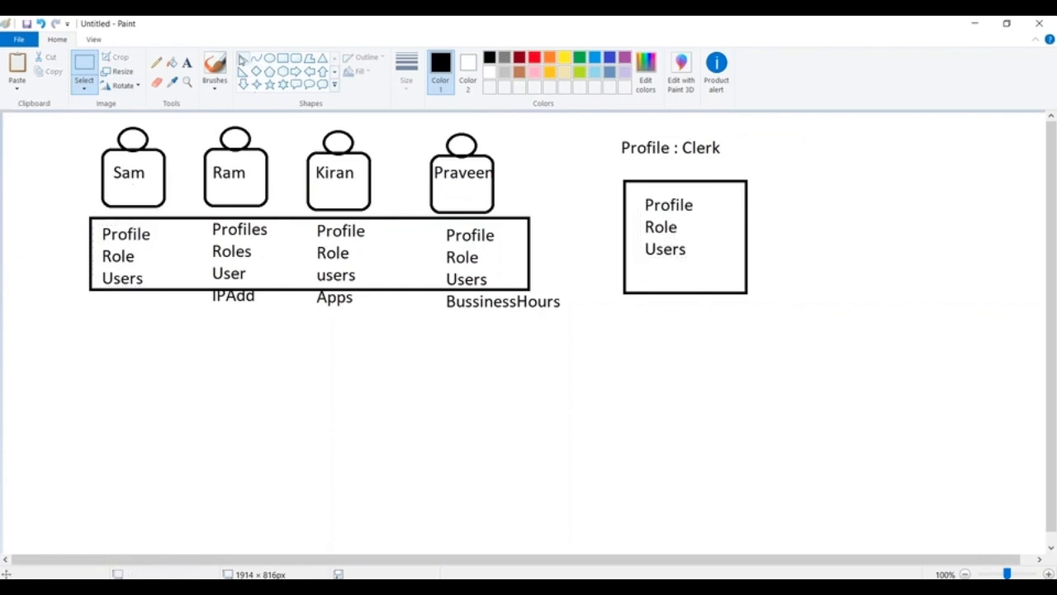
left_click_drag(496, 169, 625, 212)
left_click_drag(366, 155, 618, 242)
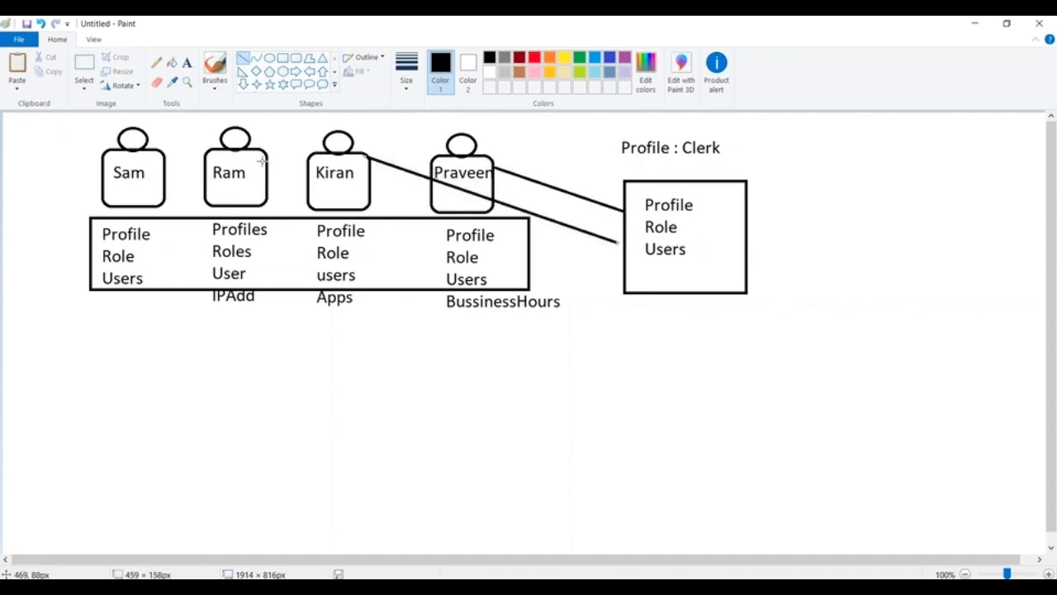
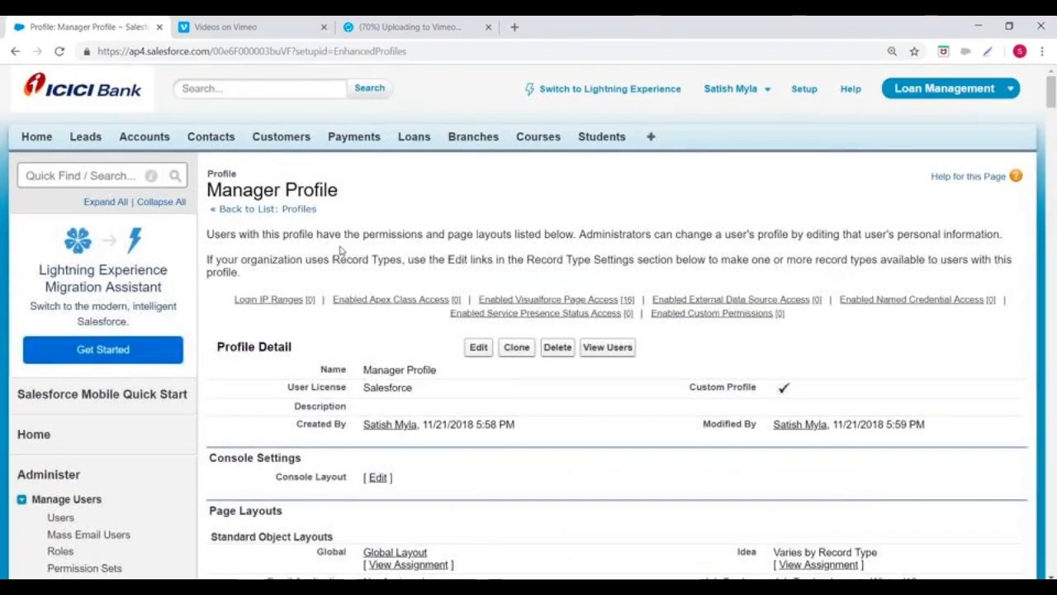
Switch to Salesforce, open the user Profiles list in Setup and start creating a new profile
left_click(805, 89)
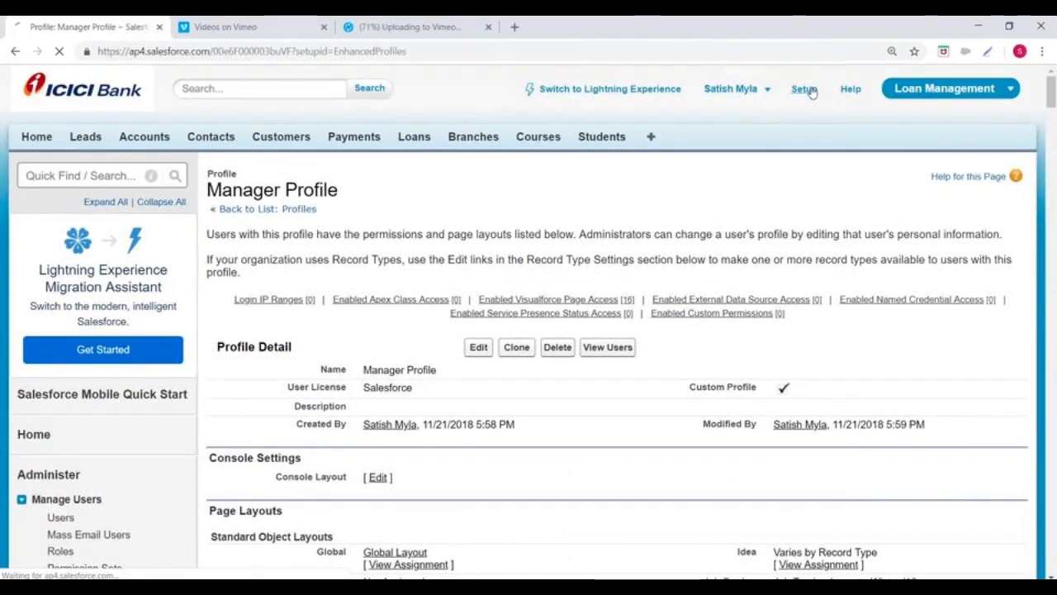
scroll(256, 216, "down", 4)
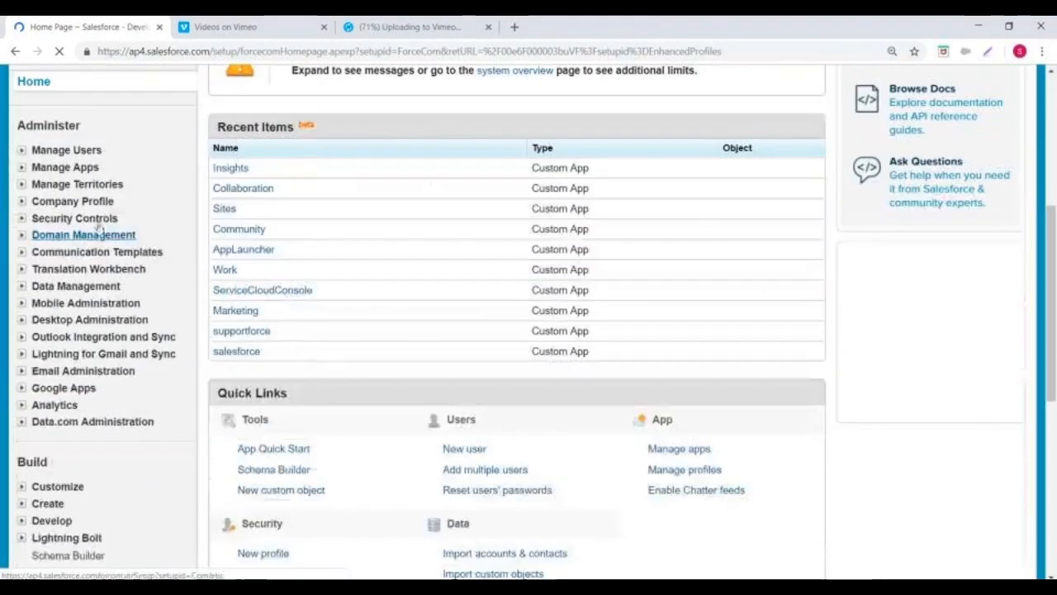
scroll(36, 132, "down", 2)
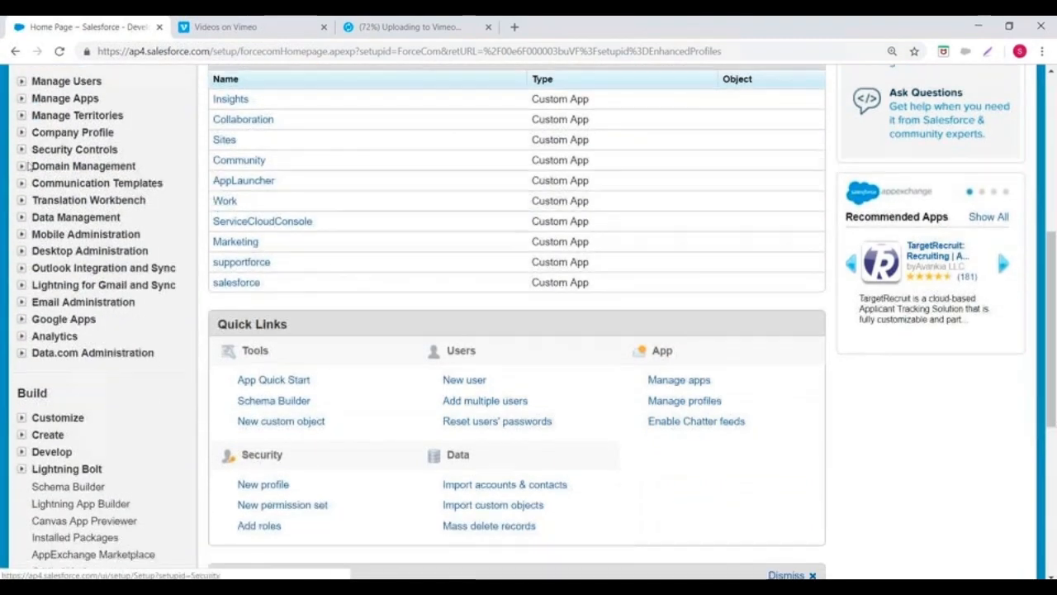
scroll(25, 170, "up", 2)
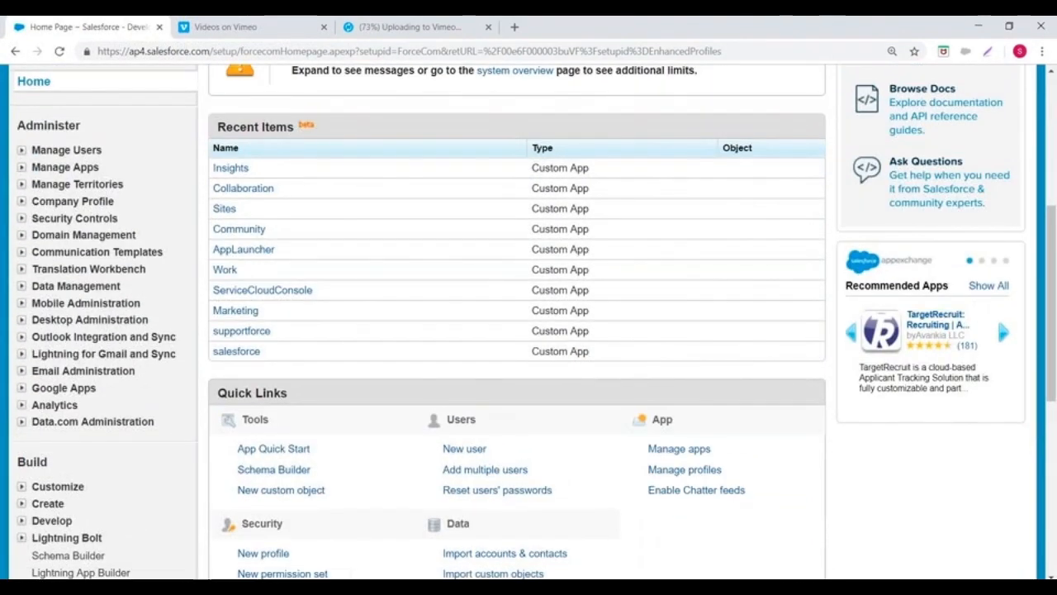
left_click(22, 147)
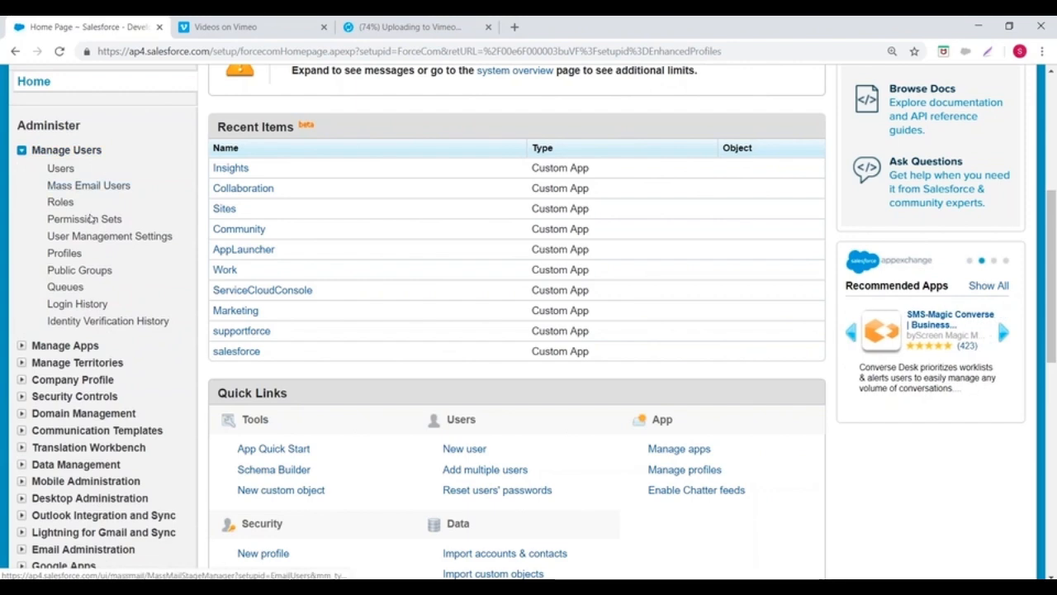
left_click(56, 258)
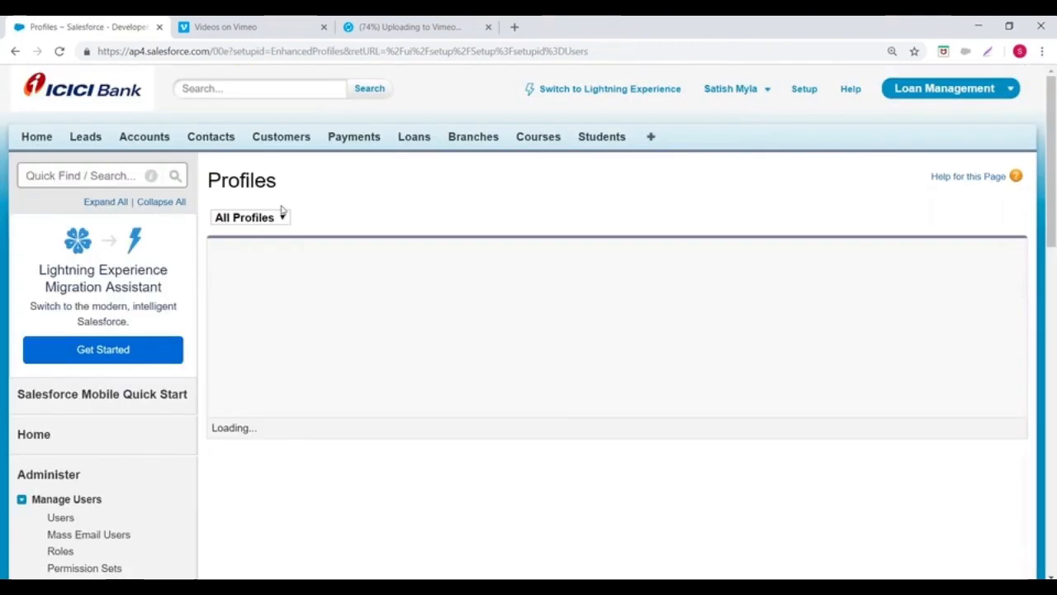
scroll(239, 184, "down", 1)
left_click(242, 183)
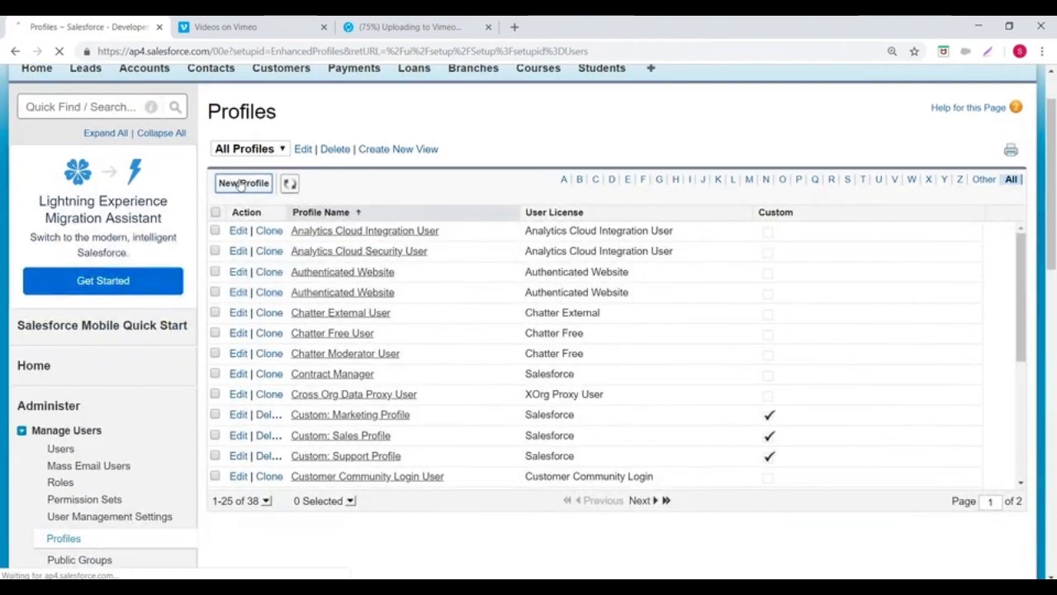
Clone the Standard Platform User profile under the name "Clerk Profile" and save it
scroll(738, 226, "down", 1)
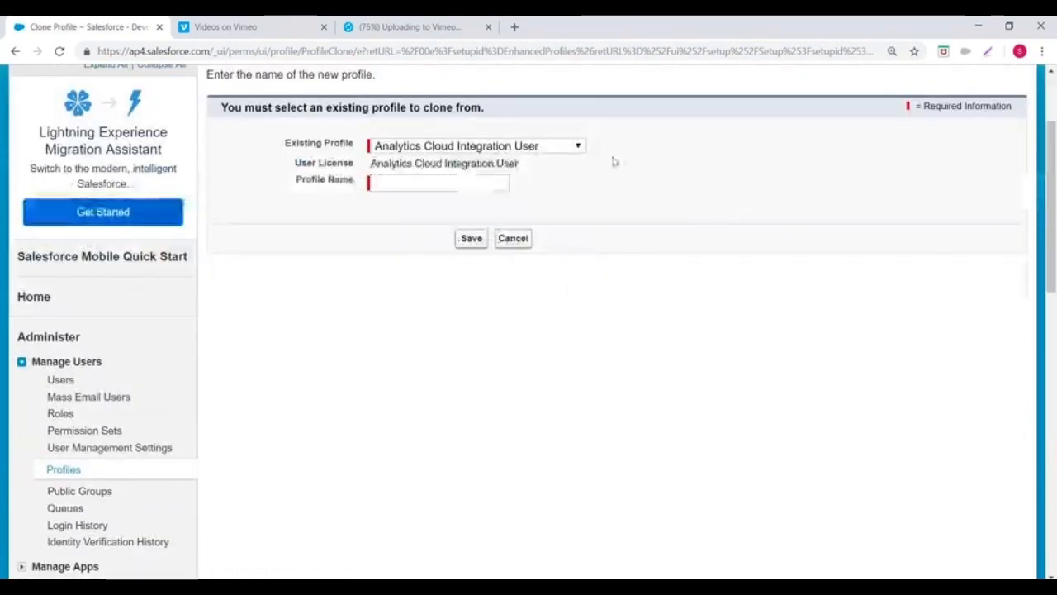
left_click(578, 145)
left_click_drag(580, 186, 555, 506)
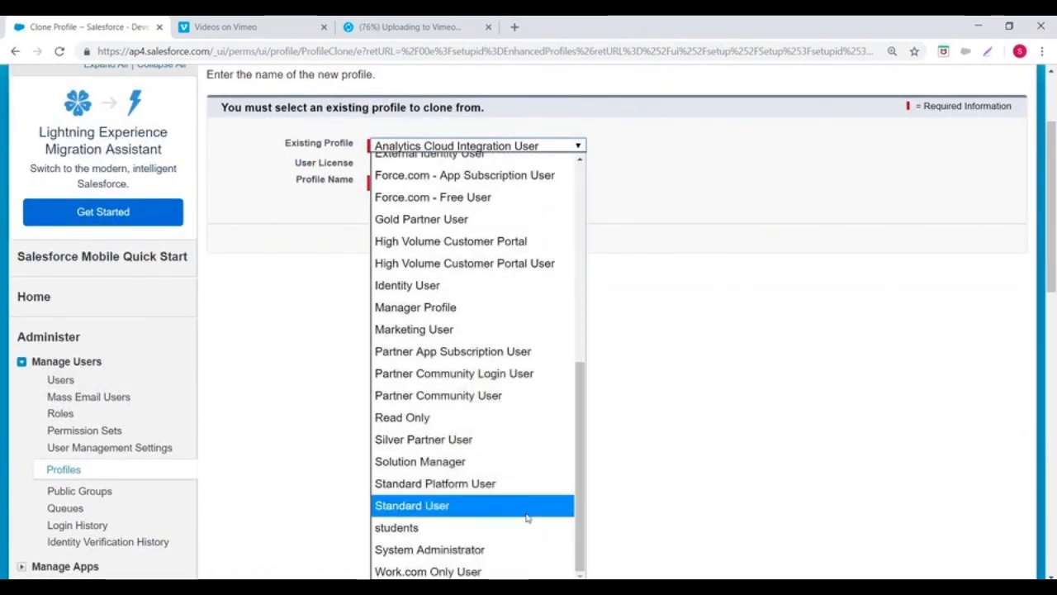
left_click(469, 486)
left_click(408, 182)
type("Clerk Pro")
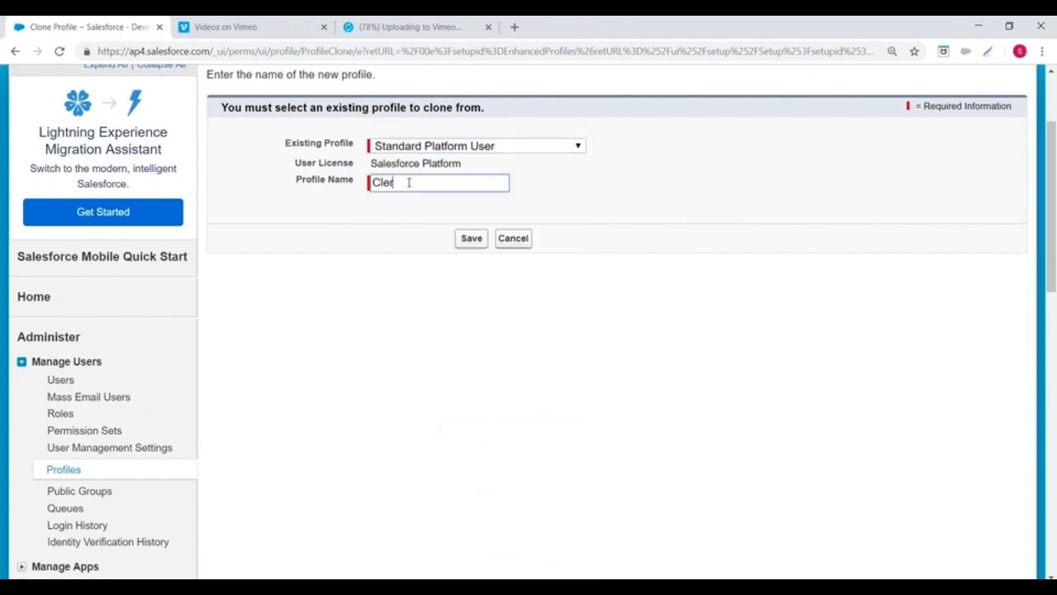
type("file")
left_click(471, 239)
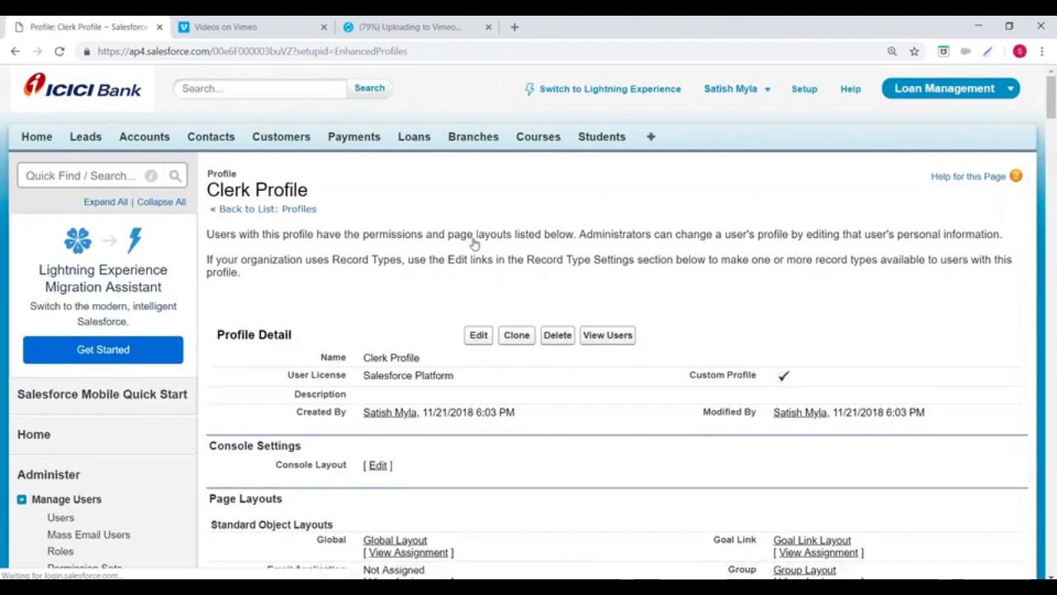
Open the Clerk Profile for editing and review its custom app, connected app and tab settings
scroll(471, 240, "down", 3)
left_click(479, 141)
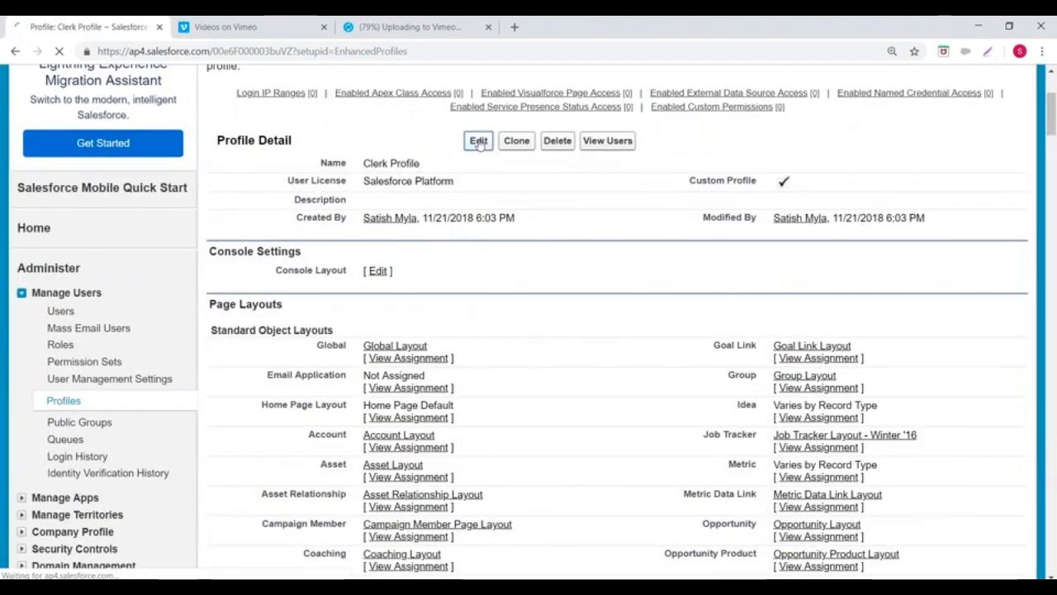
scroll(479, 142, "down", 2)
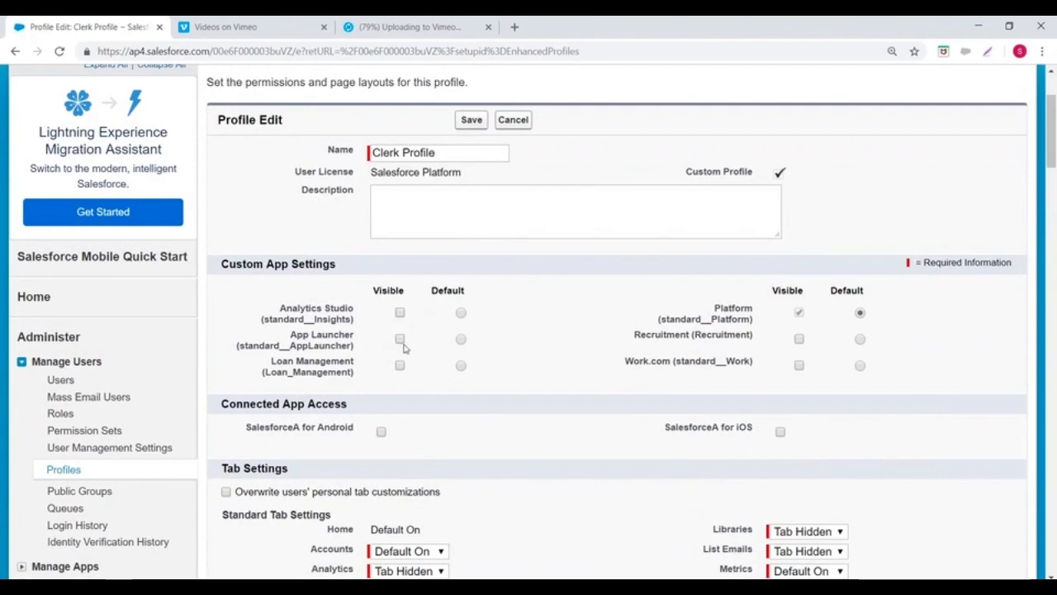
scroll(413, 342, "down", 1)
scroll(413, 341, "down", 1)
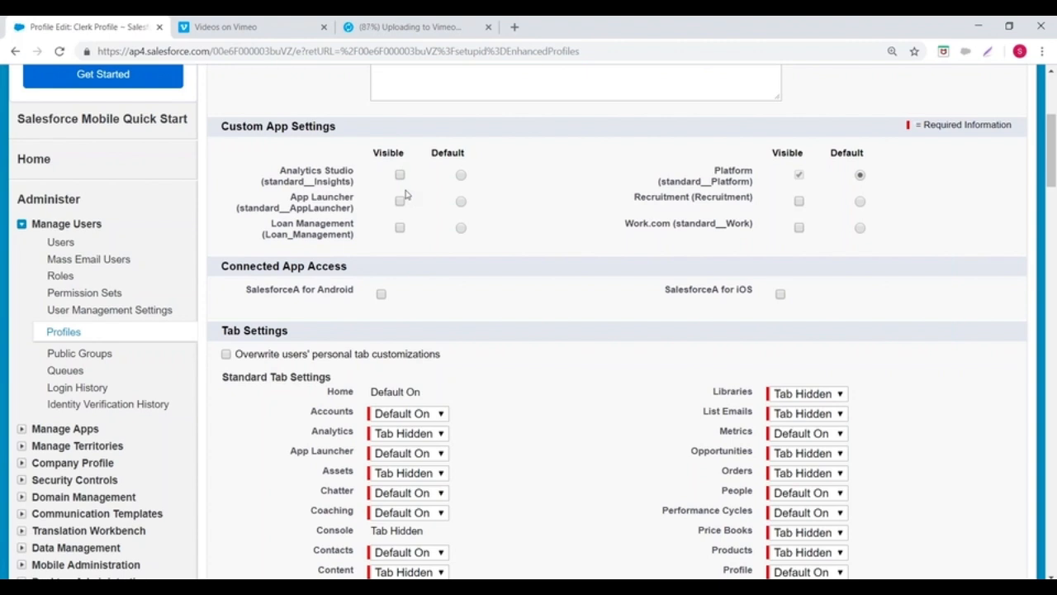
scroll(405, 194, "down", 10)
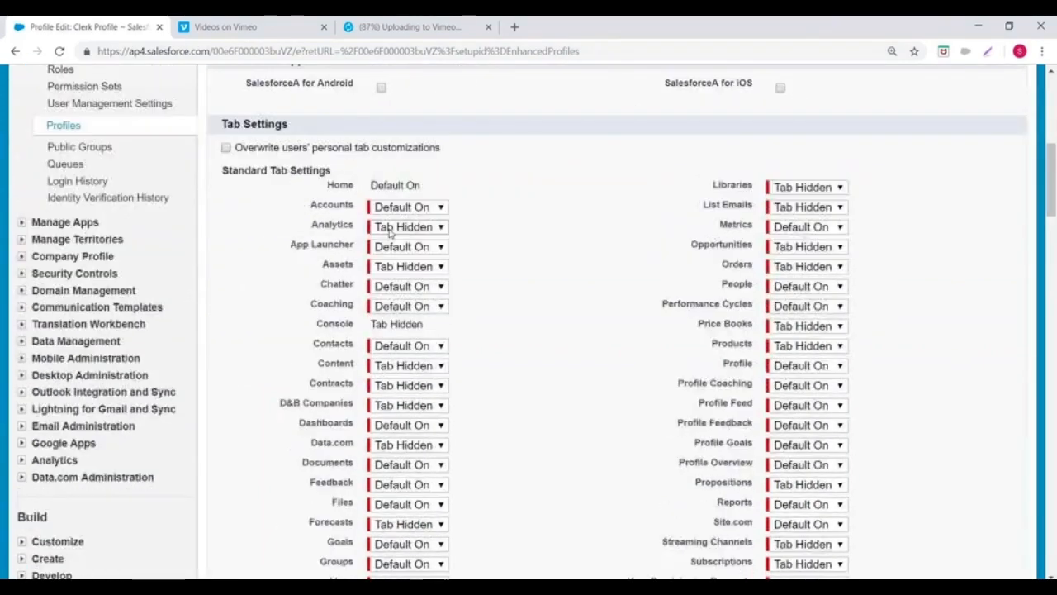
Search the Clerk Profile edit page for a "Manage Profil" permission
key("ctrl+f")
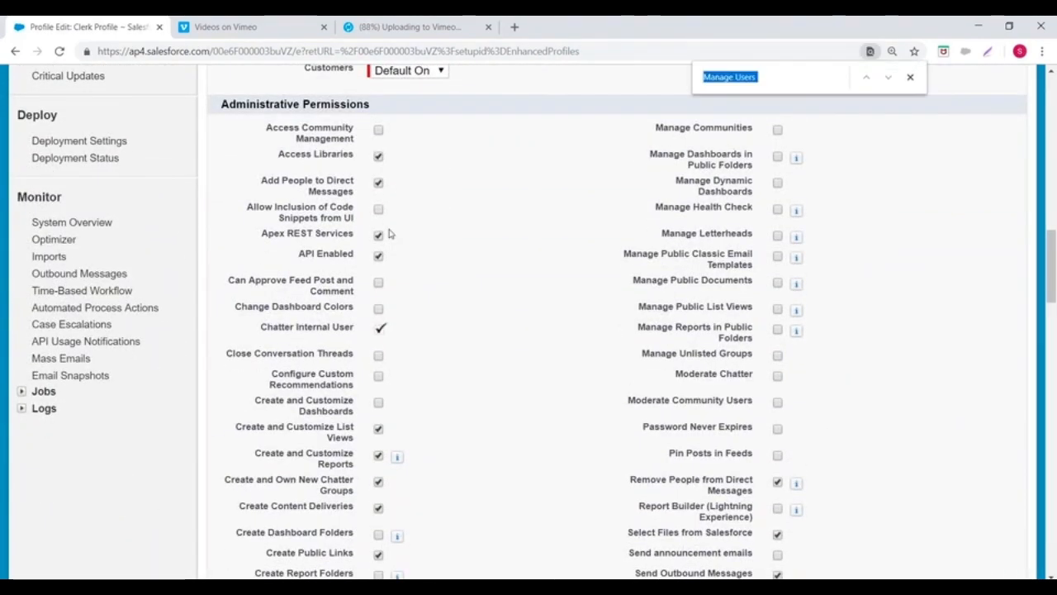
type("Manage Pro")
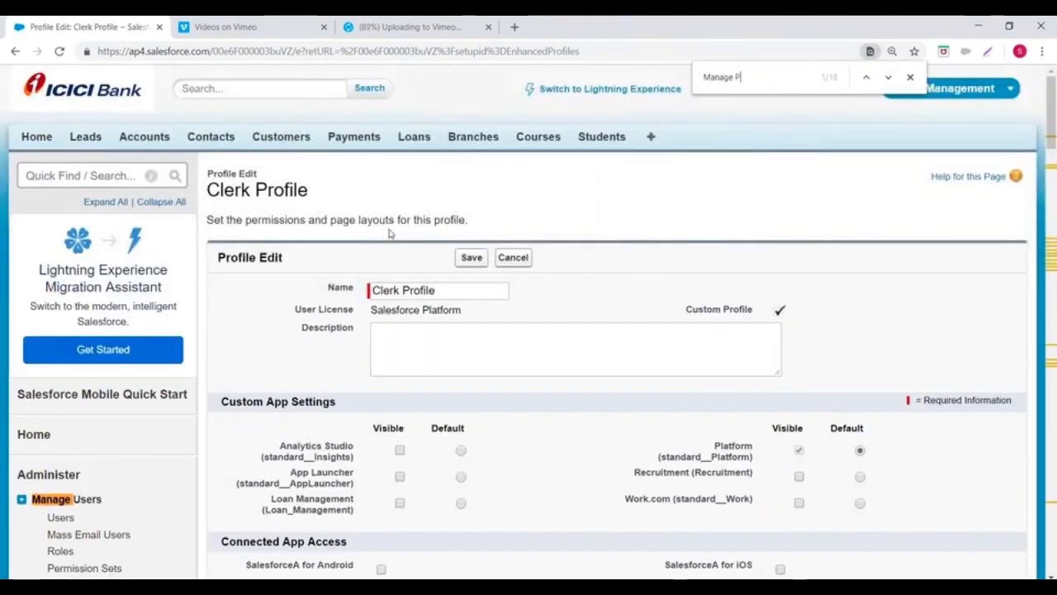
key("BackSpace")
type("ofil")
Search the Clerk Profile's permissions for "Customize a" and for "Roles"
key("BackSpace")
key("BackSpace")
key("BackSpace")
key("BackSpace")
key("BackSpace")
key("BackSpace")
key("BackSpace")
key("BackSpace")
key("BackSpace")
key("BackSpace")
key("BackSpace")
key("BackSpace")
key("BackSpace")
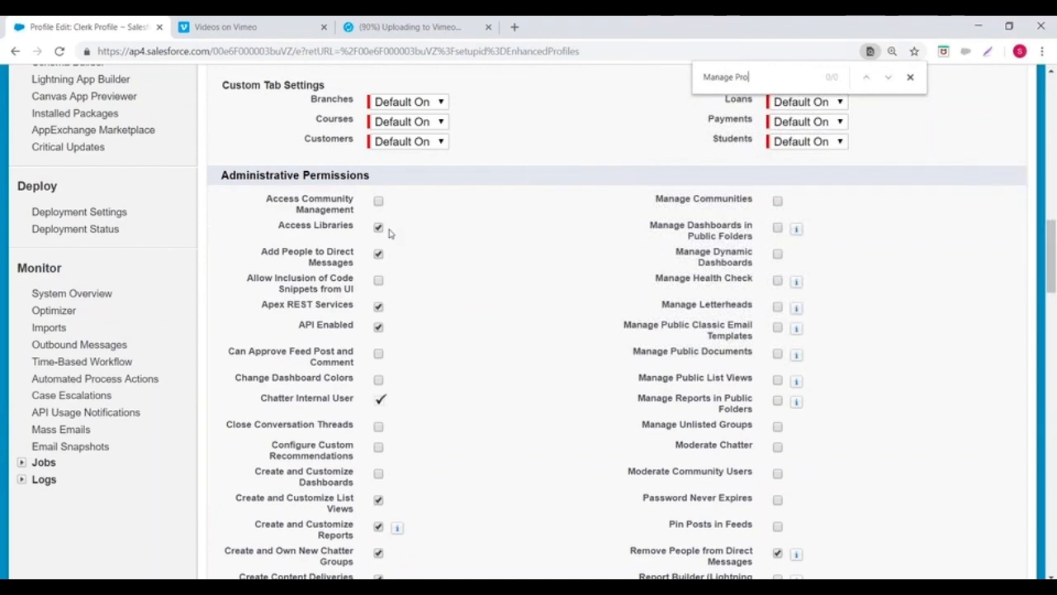
type("customize ")
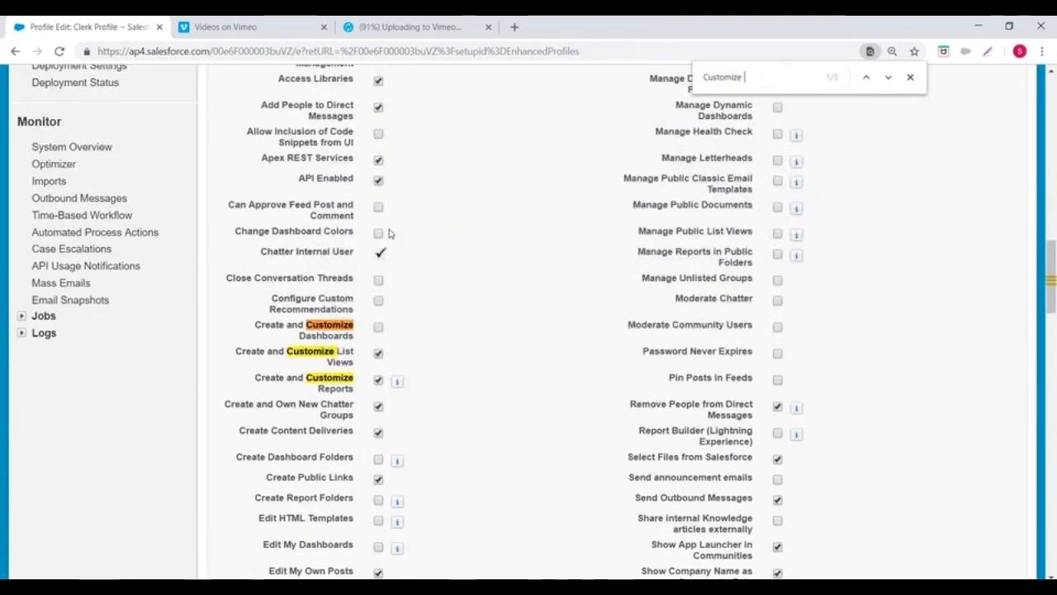
type("a")
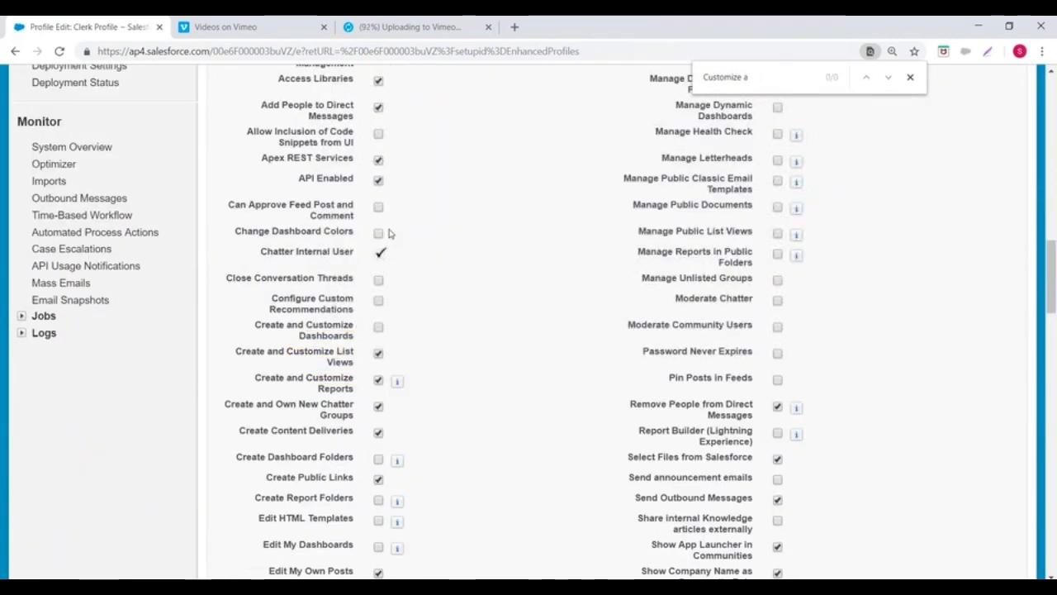
key("BackSpace")
key("BackSpace")
key("BackSpace")
key("BackSpace")
key("BackSpace")
key("BackSpace")
key("BackSpace")
key("BackSpace")
key("BackSpace")
key("BackSpace")
key("BackSpace")
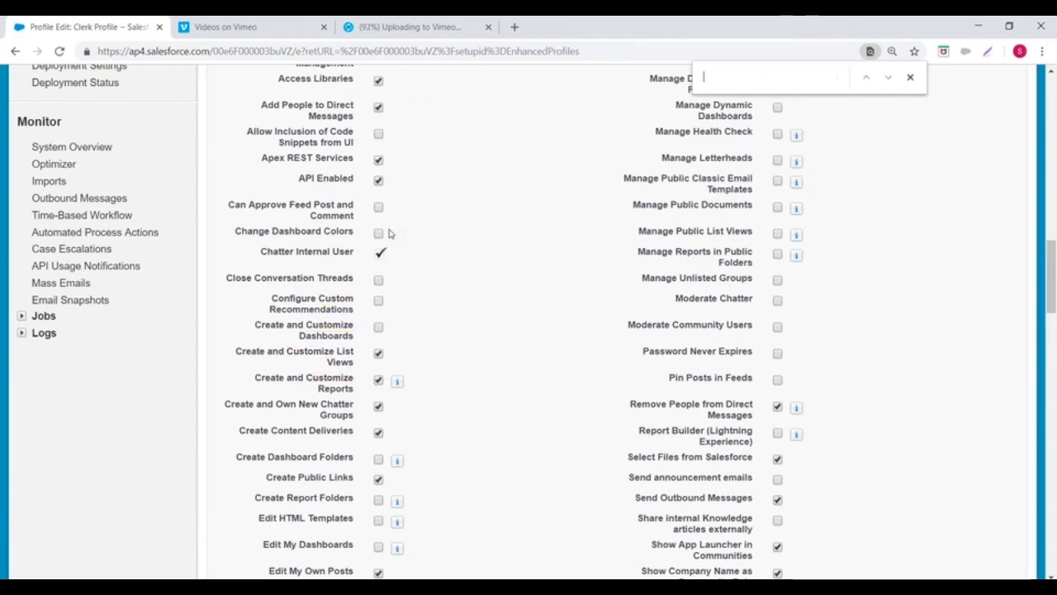
type("Roles")
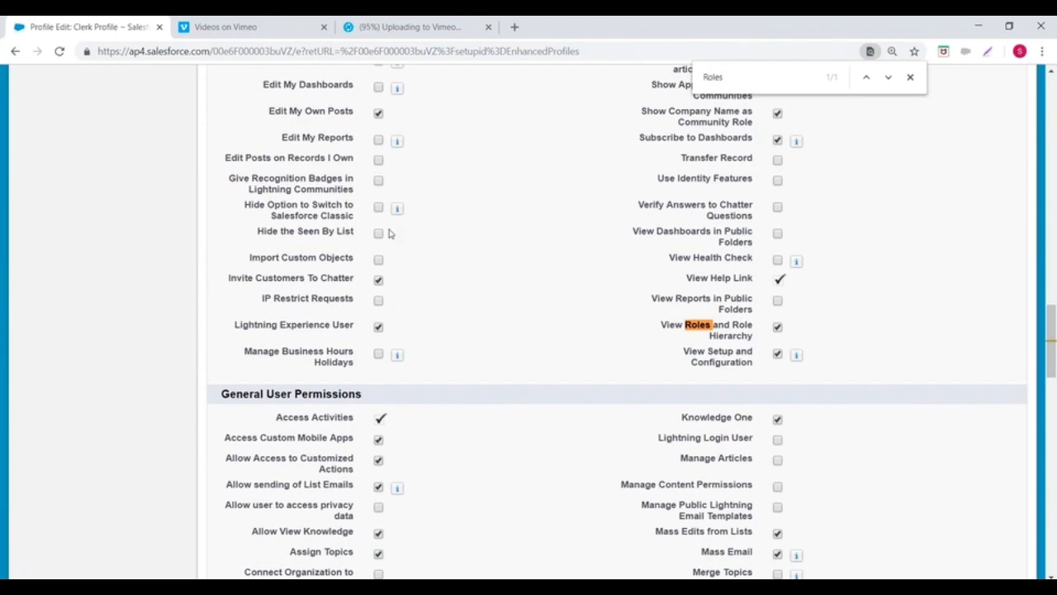
Search the Clerk Profile's permissions for the Manage Business entry
key("BackSpace")
key("BackSpace")
key("BackSpace")
key("BackSpace")
key("BackSpace")
key("BackSpace")
type("Mana")
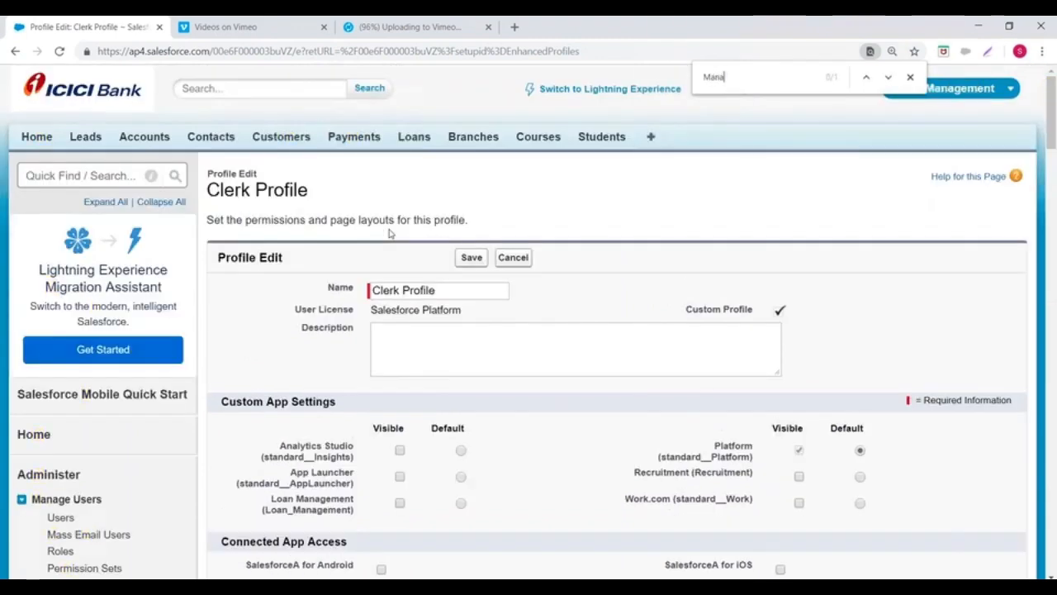
type("ge Businee")
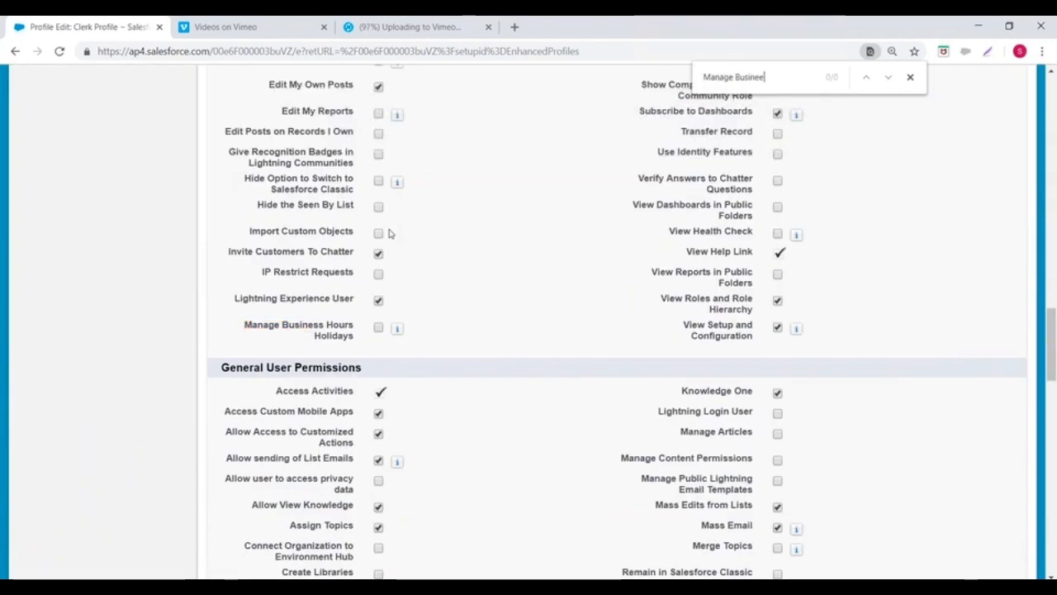
Search the Clerk Profile's permissions for a "Manage IP Ad" entry
key("BackSpace")
key("BackSpace")
key("BackSpace")
key("BackSpace")
key("BackSpace")
key("BackSpace")
key("BackSpace")
type("P")
key("BackSpace")
type("Ip")
key("BackSpace")
key("BackSpace")
type("IP Ad")
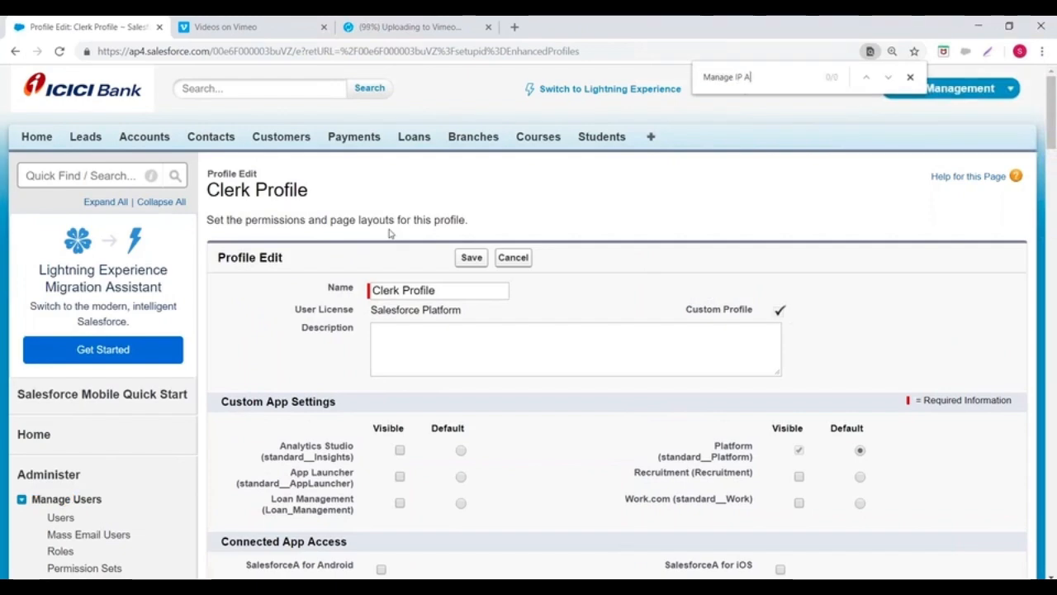
Search the Clerk Profile edit page for "Reset"
key("BackSpace")
key("BackSpace")
key("BackSpace")
key("BackSpace")
key("BackSpace")
key("BackSpace")
key("BackSpace")
key("BackSpace")
key("BackSpace")
key("BackSpace")
key("BackSpace")
key("BackSpace")
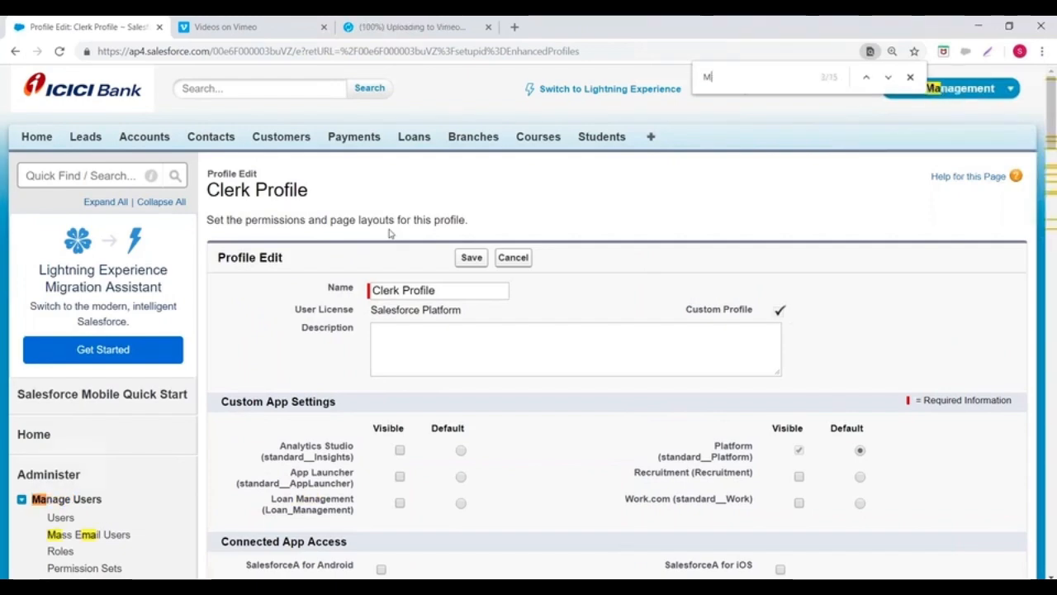
type("Reset")
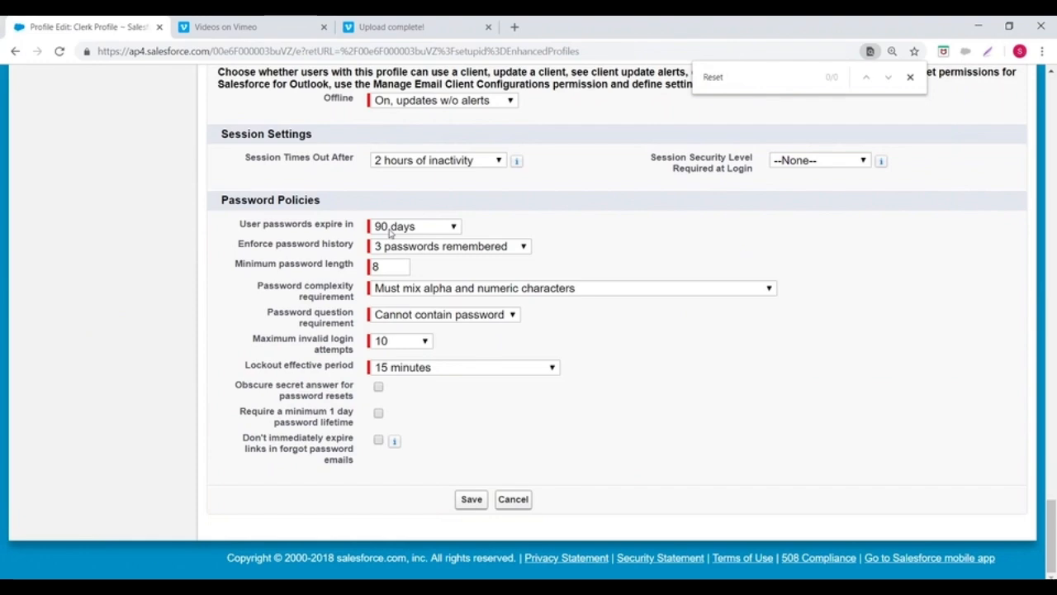
Search the edit page for "Password", review the matches in the permissions and password policies, and close the search
key("BackSpace")
key("BackSpace")
key("BackSpace")
key("BackSpace")
key("BackSpace")
key("BackSpace")
type("Password")
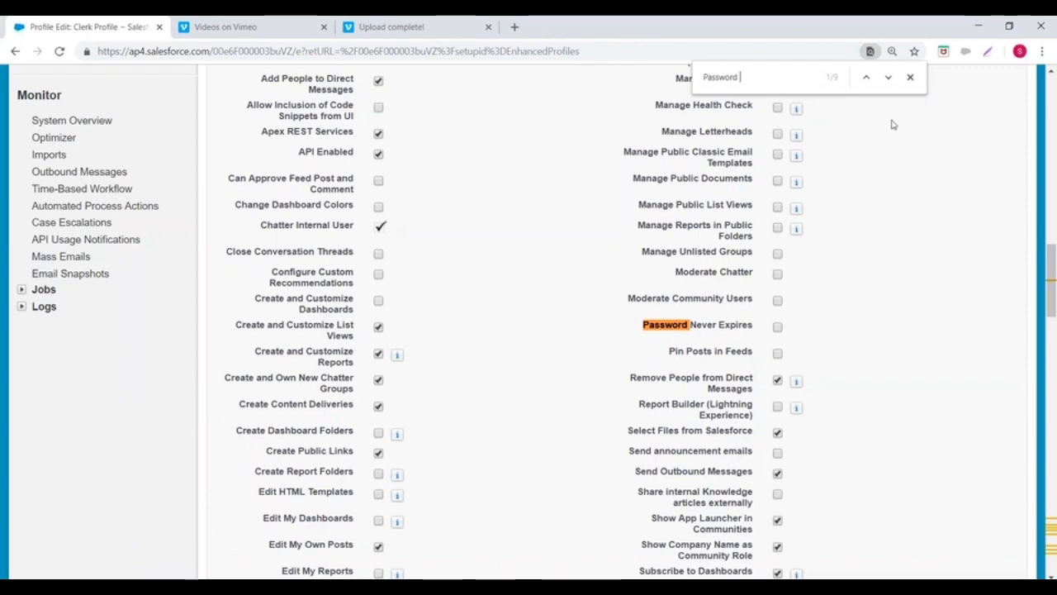
left_click(885, 78)
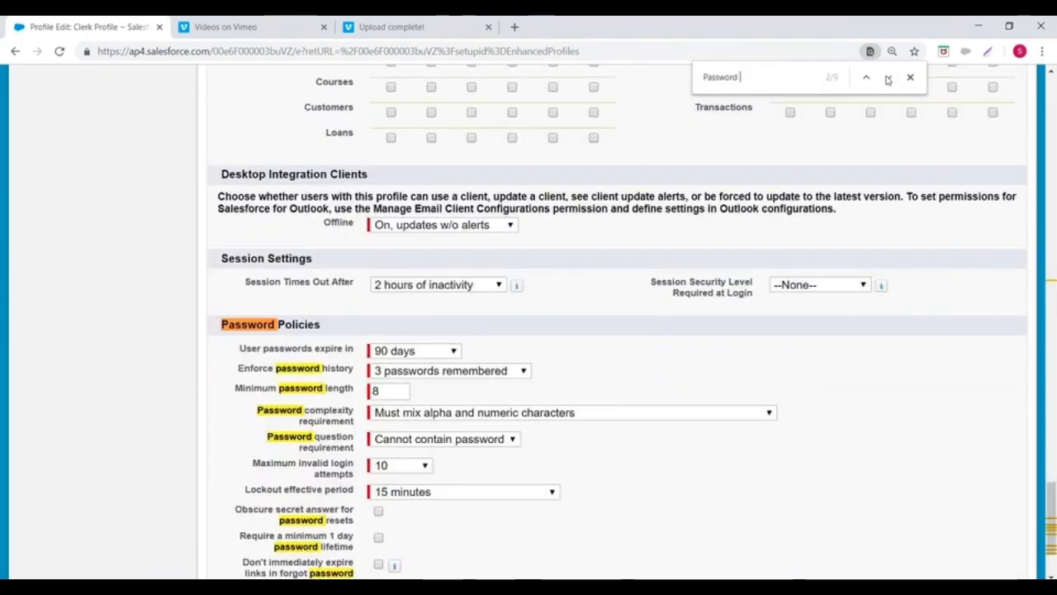
left_click(867, 77)
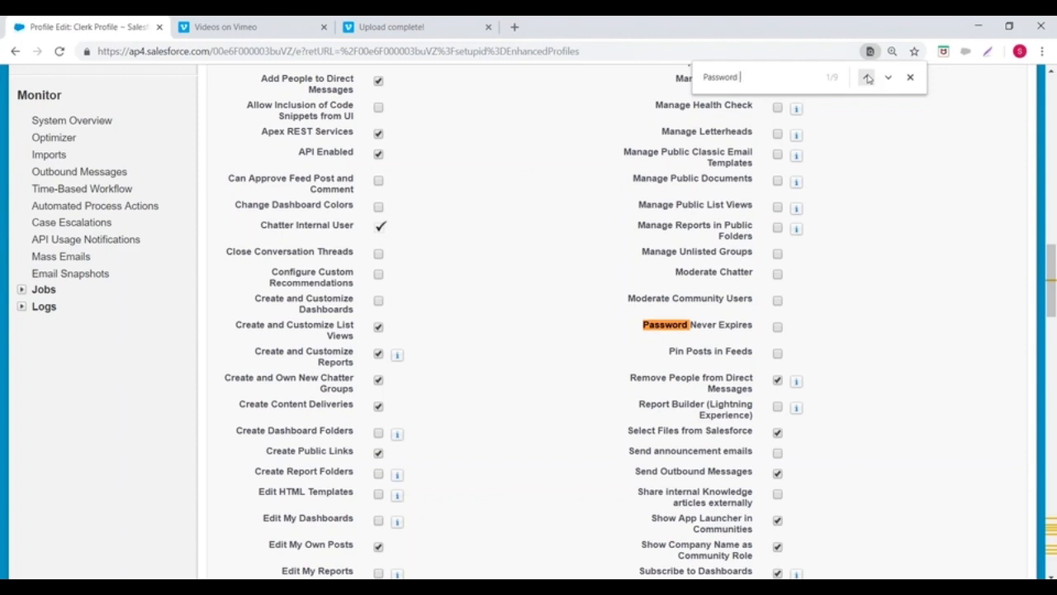
scroll(889, 196, "up", 1)
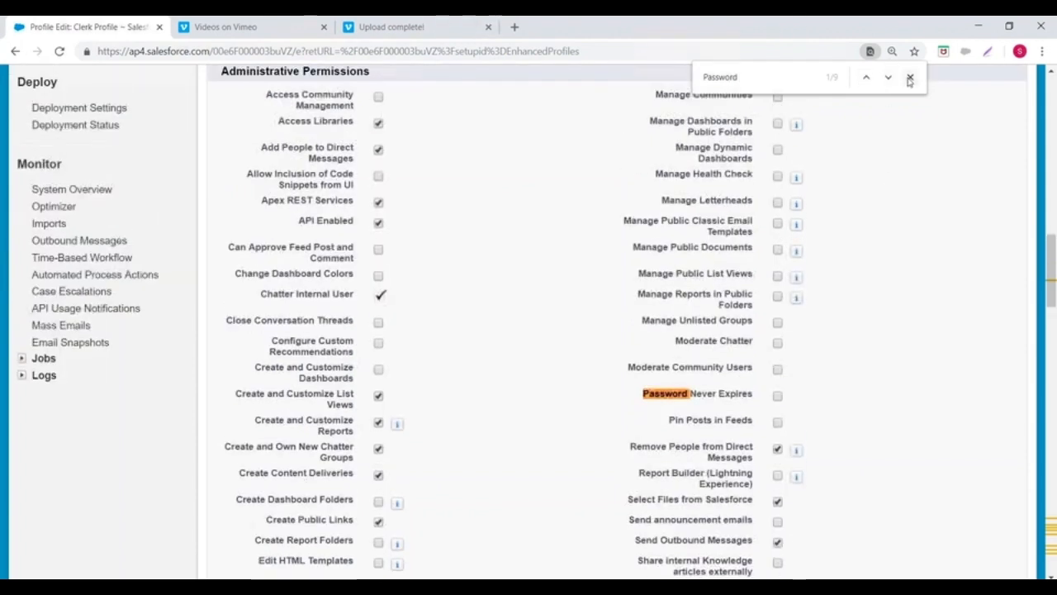
left_click(909, 77)
Leave the Clerk Profile edit page for the Profiles list and start creating a new profile
scroll(460, 215, "up", 10)
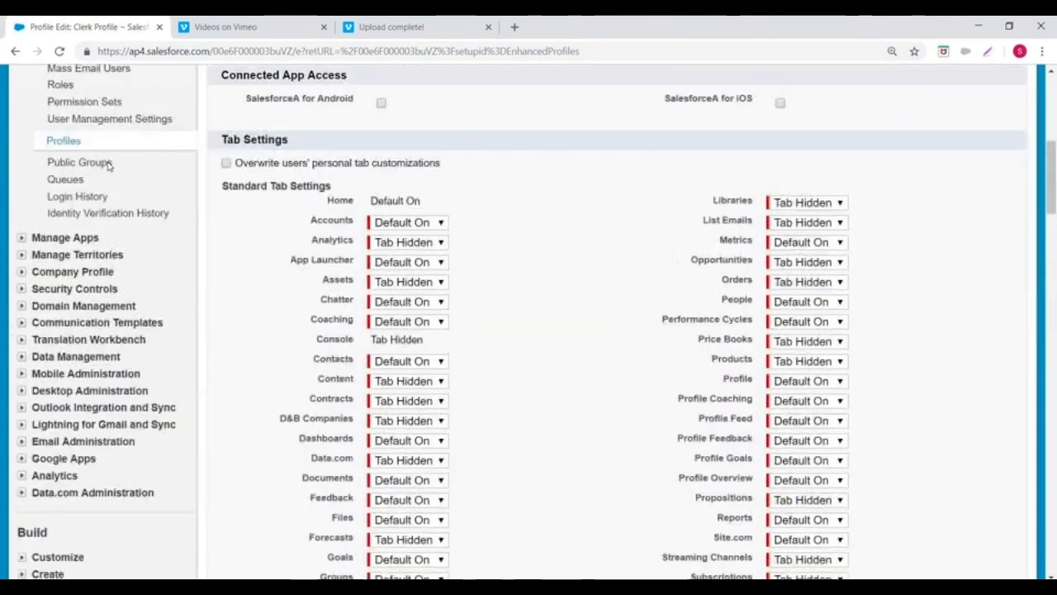
scroll(107, 165, "up", 2)
left_click(65, 299)
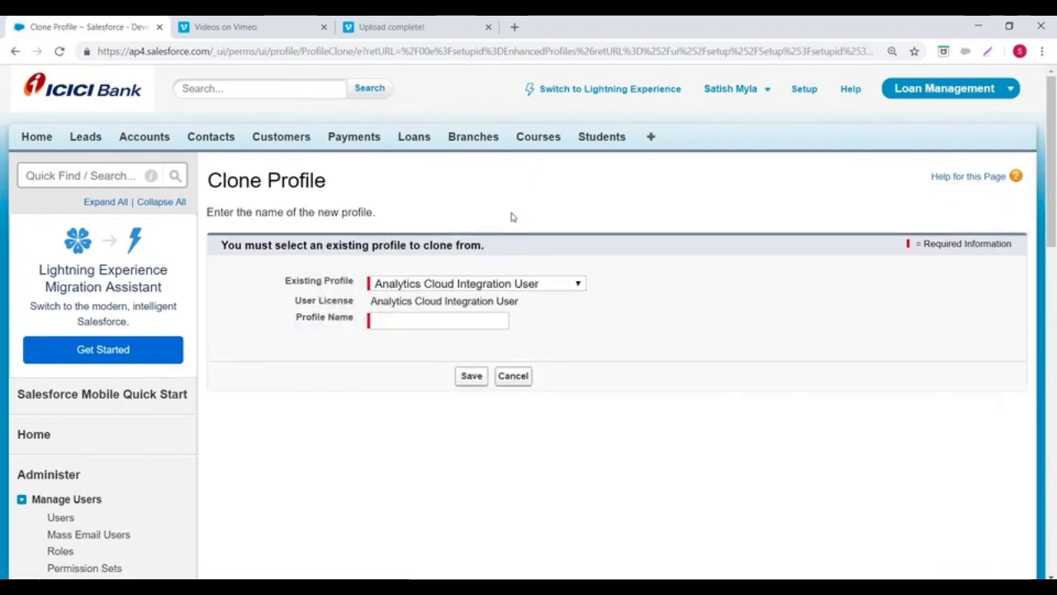
Create a profile named ICICI Customer by cloning the existing Customer Community User profile, and save it
scroll(511, 217, "down", 1)
left_click(511, 213)
scroll(607, 224, "down", 1)
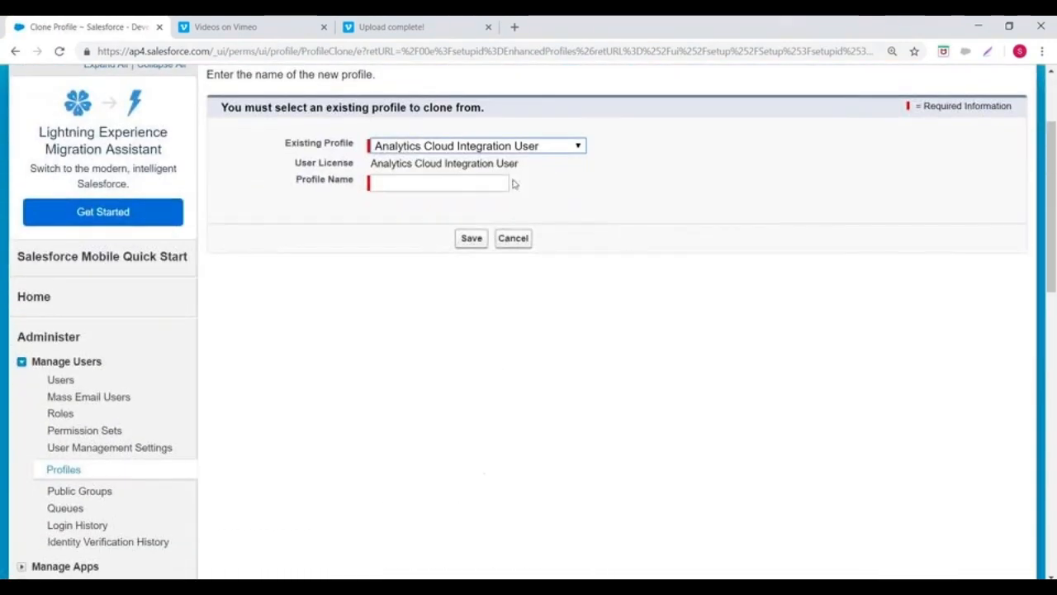
left_click(530, 153)
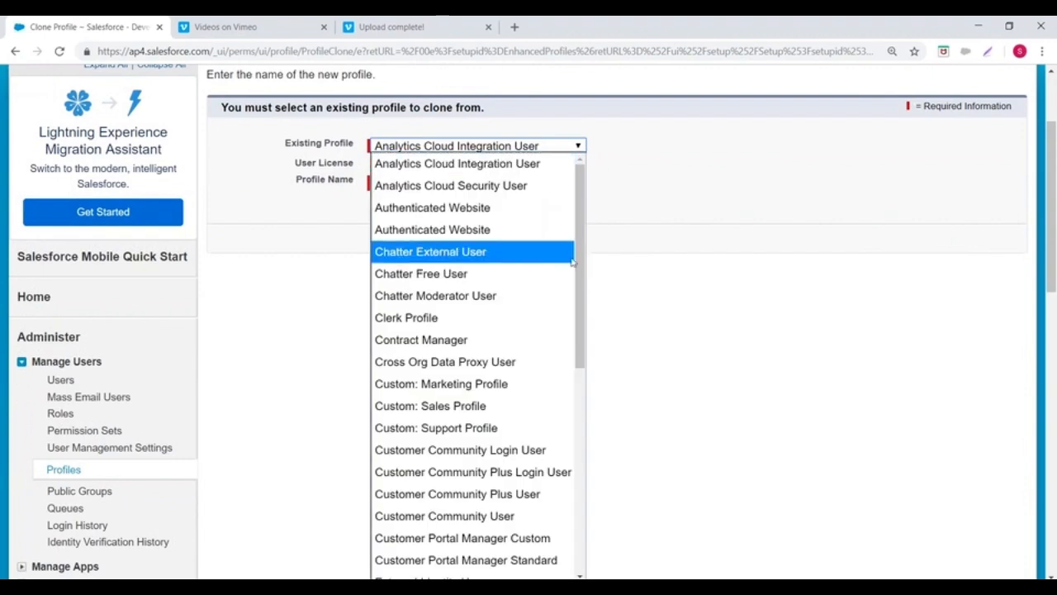
scroll(573, 262, "down", 3)
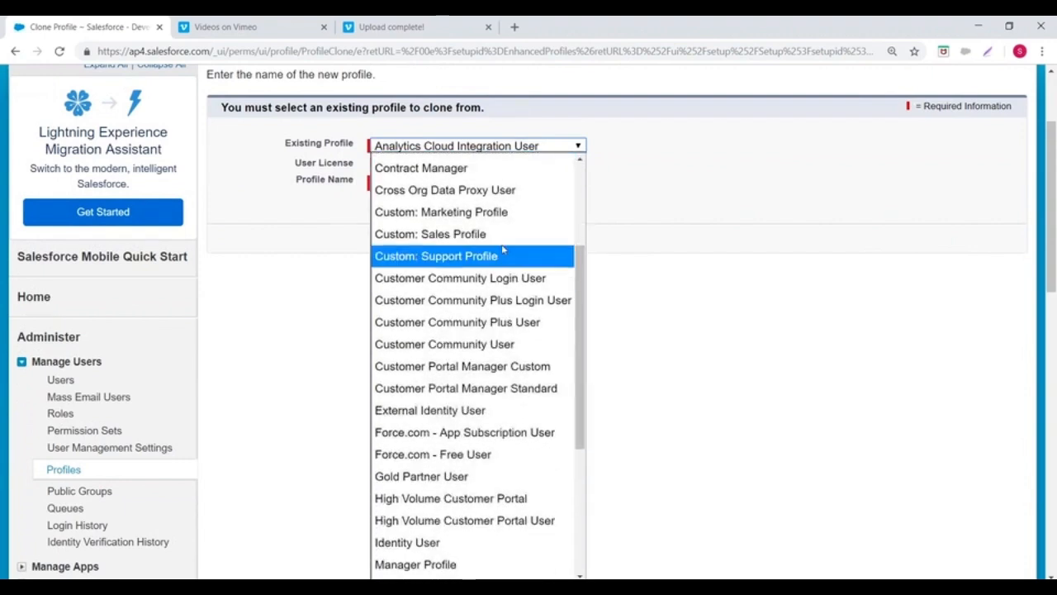
left_click(468, 345)
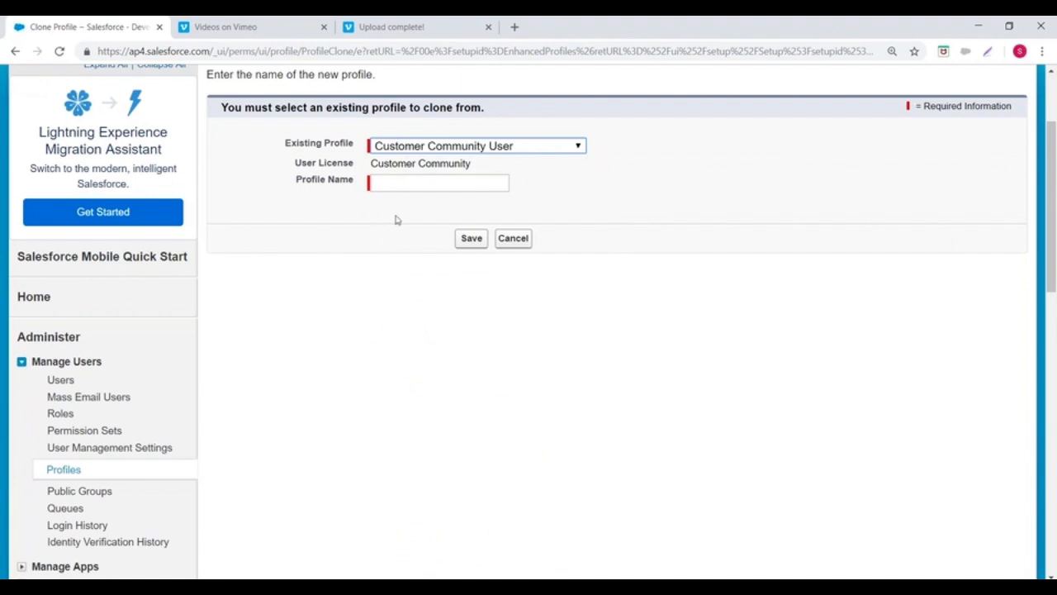
left_click(401, 183)
type("ICICI Customer")
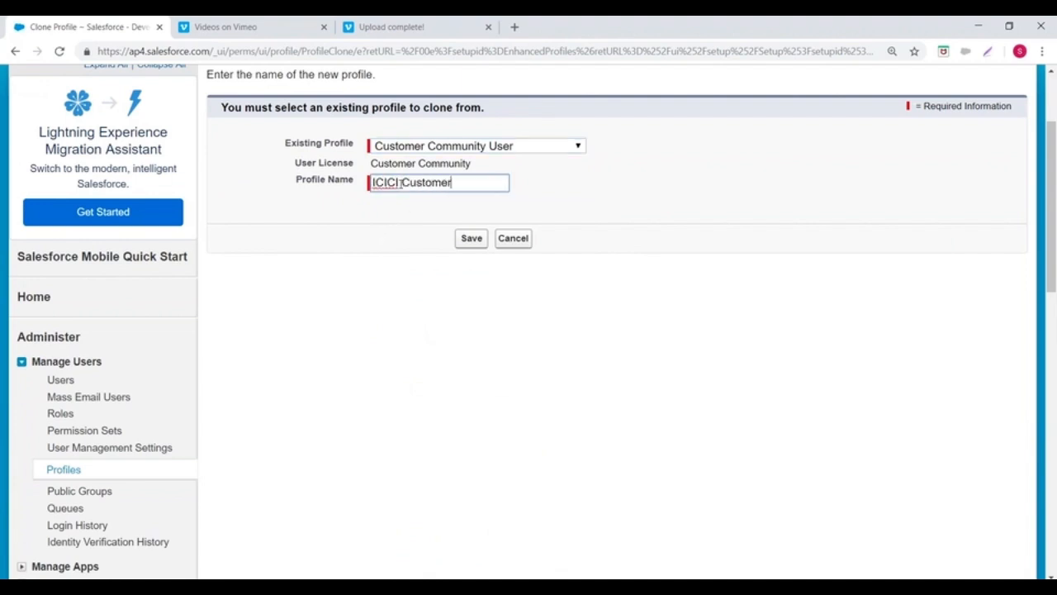
left_click(471, 237)
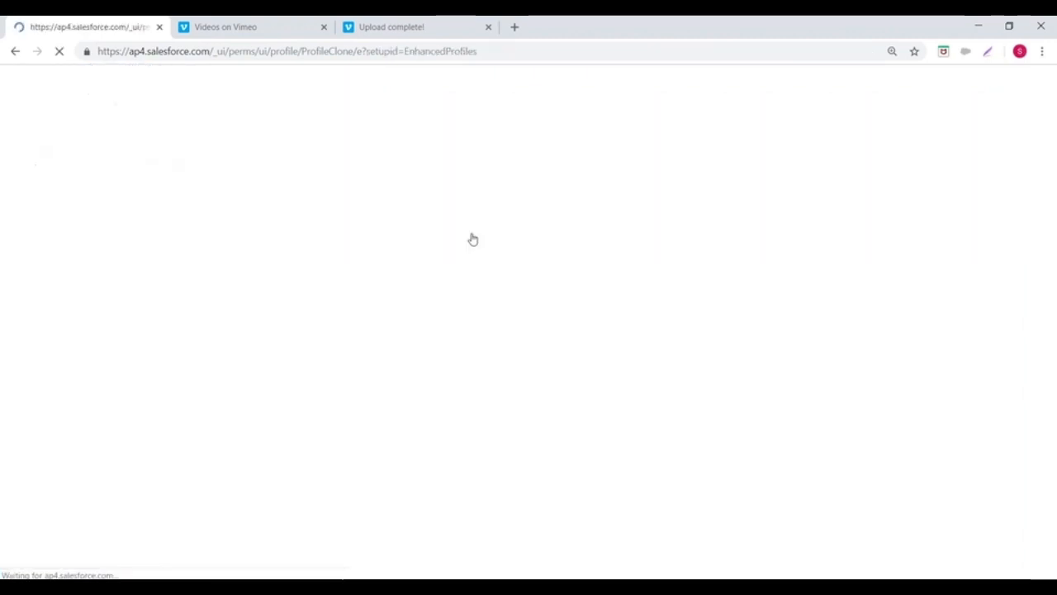
Open the ICICI Customer profile for editing and look through its tab settings and permission sections
scroll(467, 235, "down", 3)
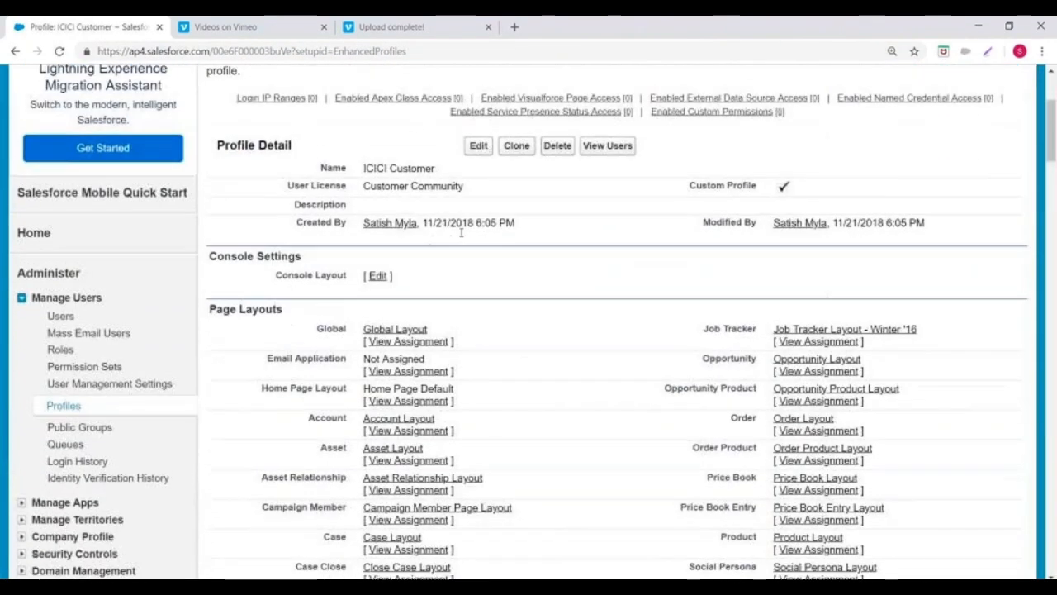
left_click(479, 141)
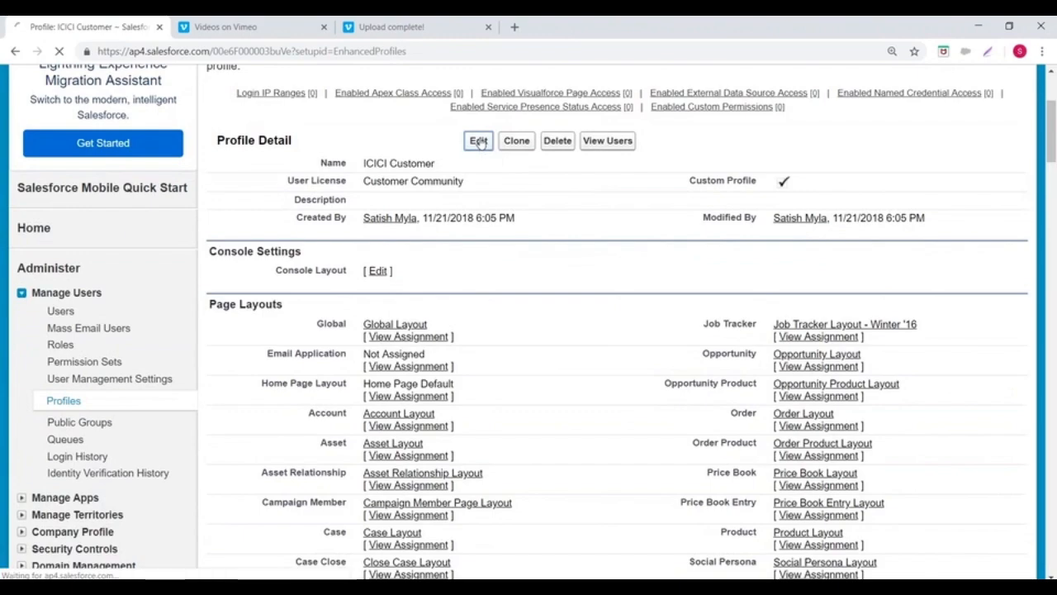
scroll(487, 174, "down", 2)
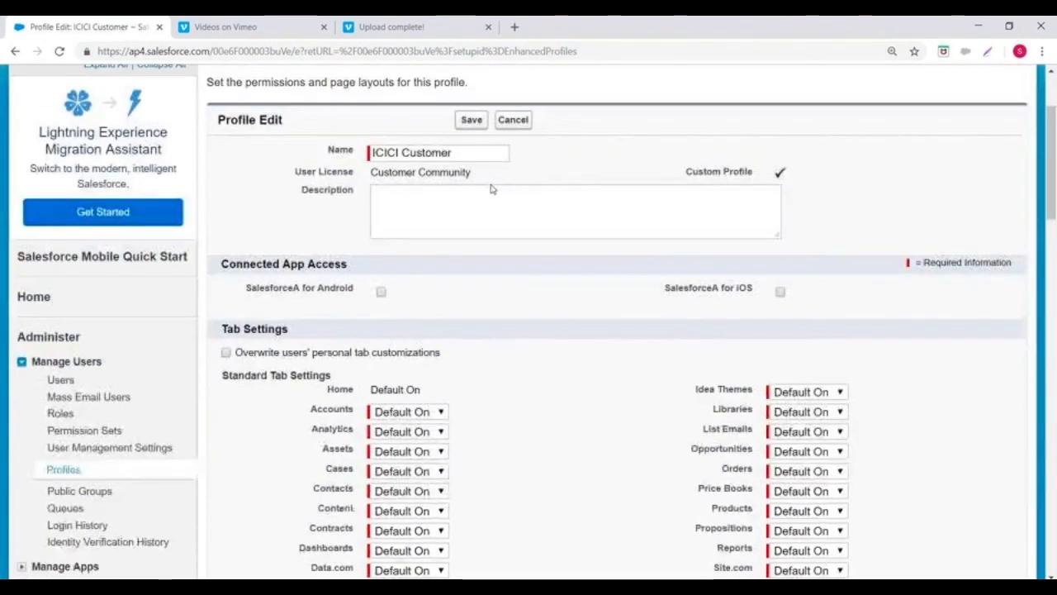
scroll(491, 189, "down", 15)
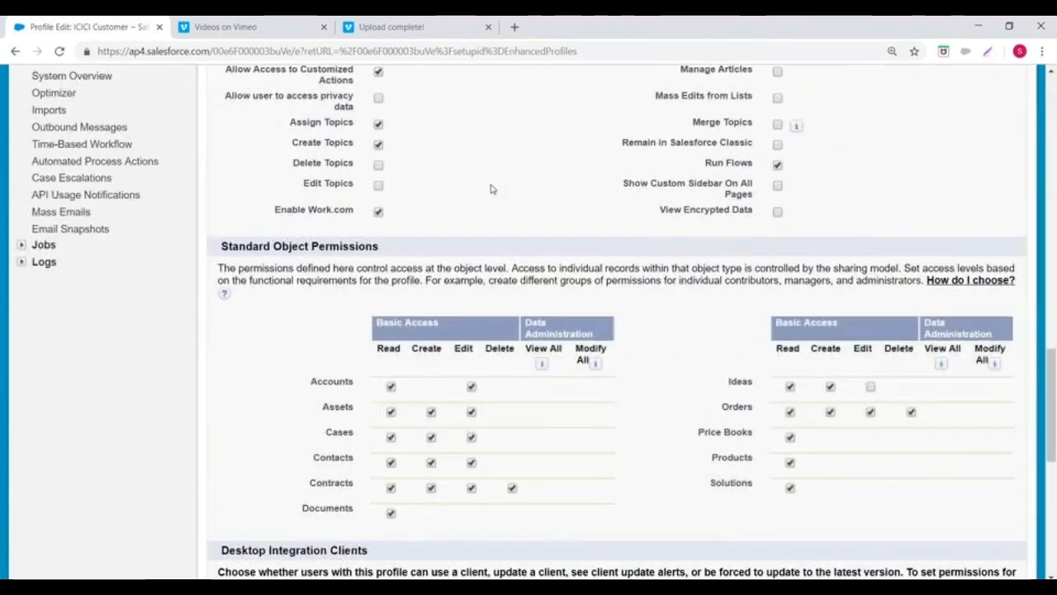
scroll(491, 189, "down", 6)
scroll(490, 189, "up", 12)
scroll(490, 189, "up", 1)
scroll(491, 189, "down", 5)
scroll(490, 189, "up", 13)
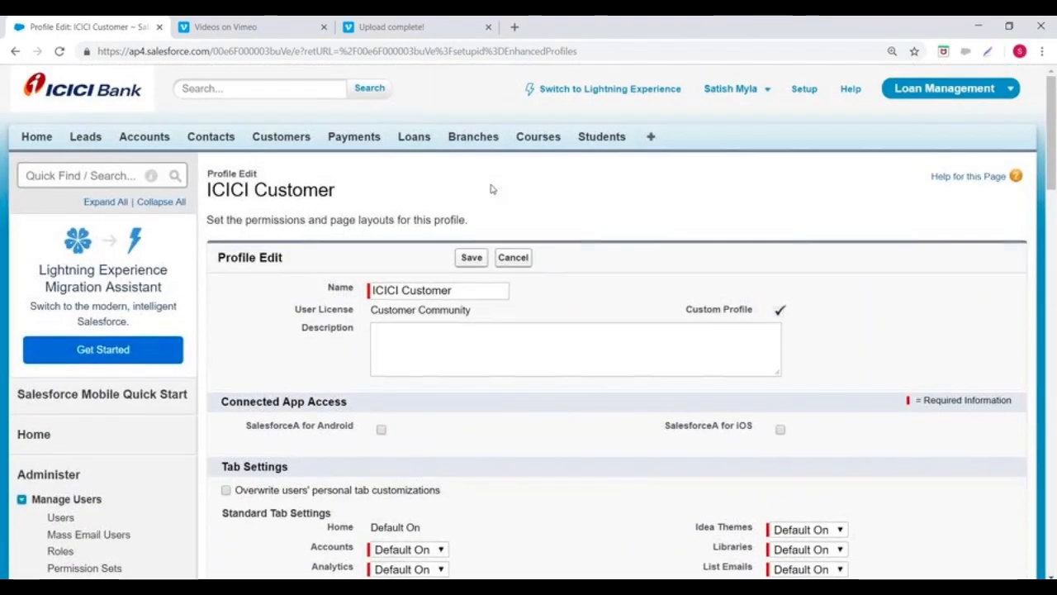
Examine the ICICI Customer profile's user license, tab settings and standard object permissions, and leave editing without saving
left_click_drag(372, 312, 479, 309)
scroll(596, 251, "down", 5)
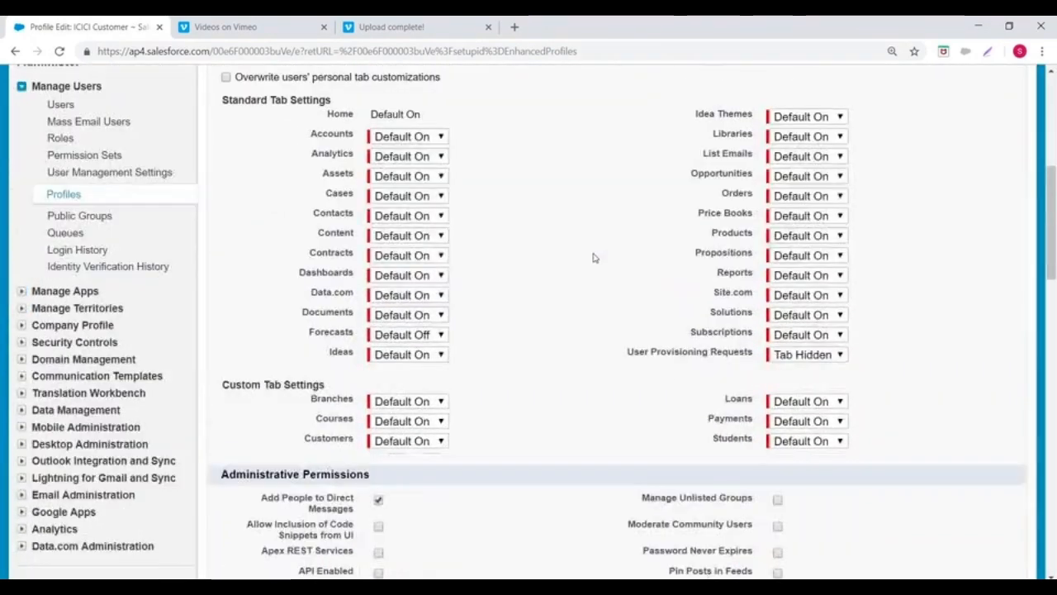
scroll(592, 258, "down", 9)
scroll(592, 258, "down", 3)
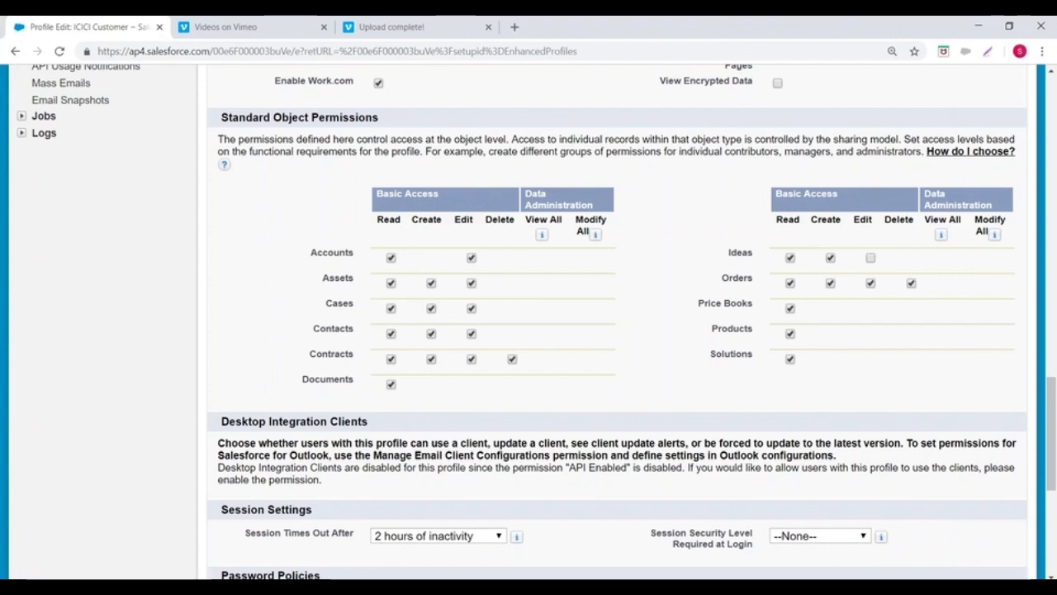
scroll(582, 255, "up", 20)
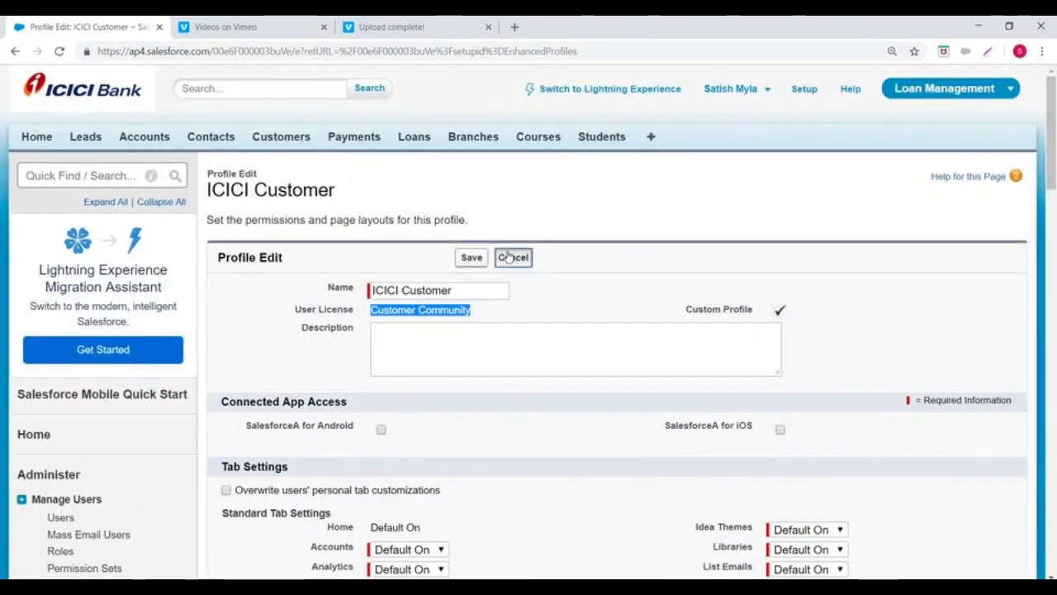
left_click(510, 256)
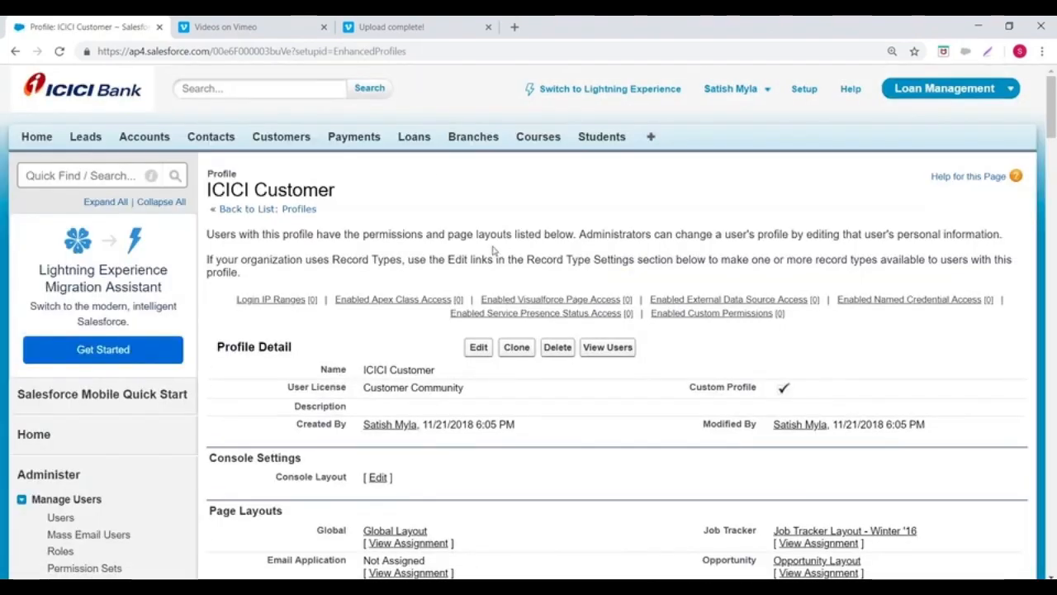
Look over the ICICI Customer profile's detail page and delete the profile
scroll(426, 142, "down", 2)
scroll(615, 322, "down", 2)
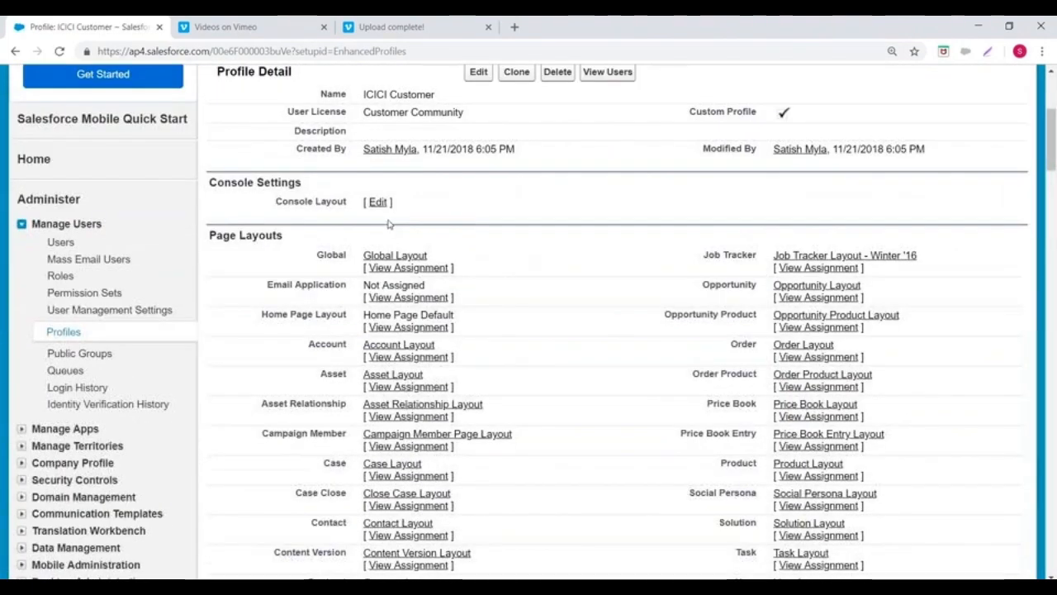
scroll(615, 322, "down", 1)
scroll(615, 322, "up", 1)
scroll(370, 218, "up", 2)
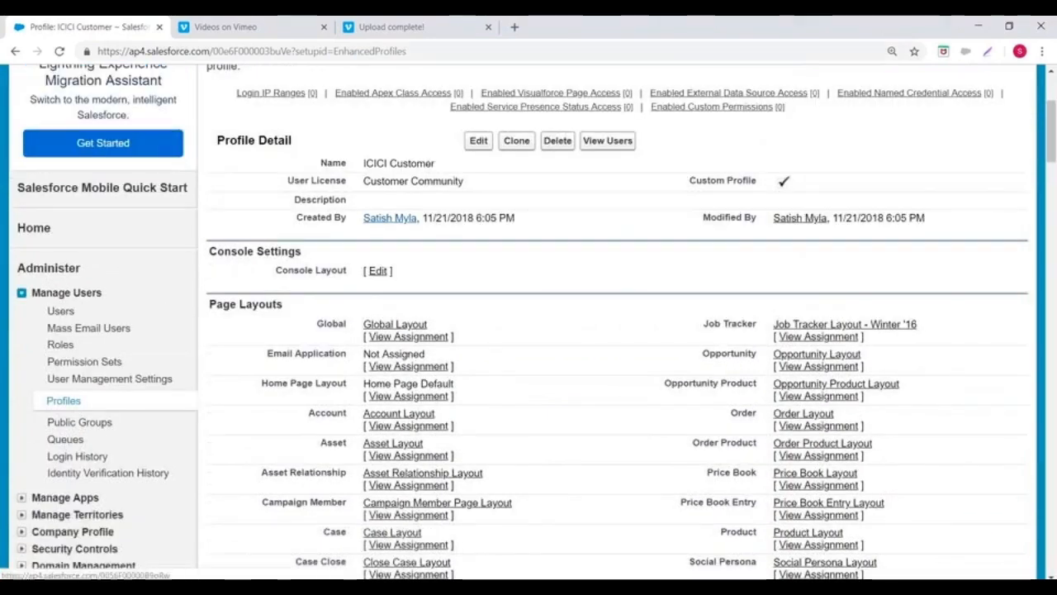
scroll(369, 218, "up", 3)
scroll(369, 218, "down", 2)
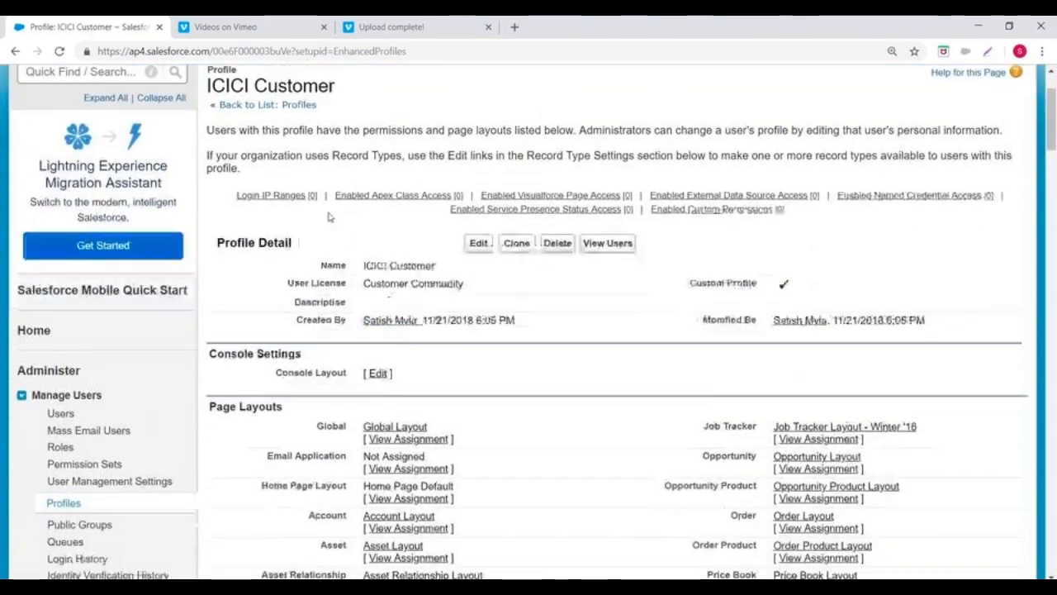
left_click(554, 209)
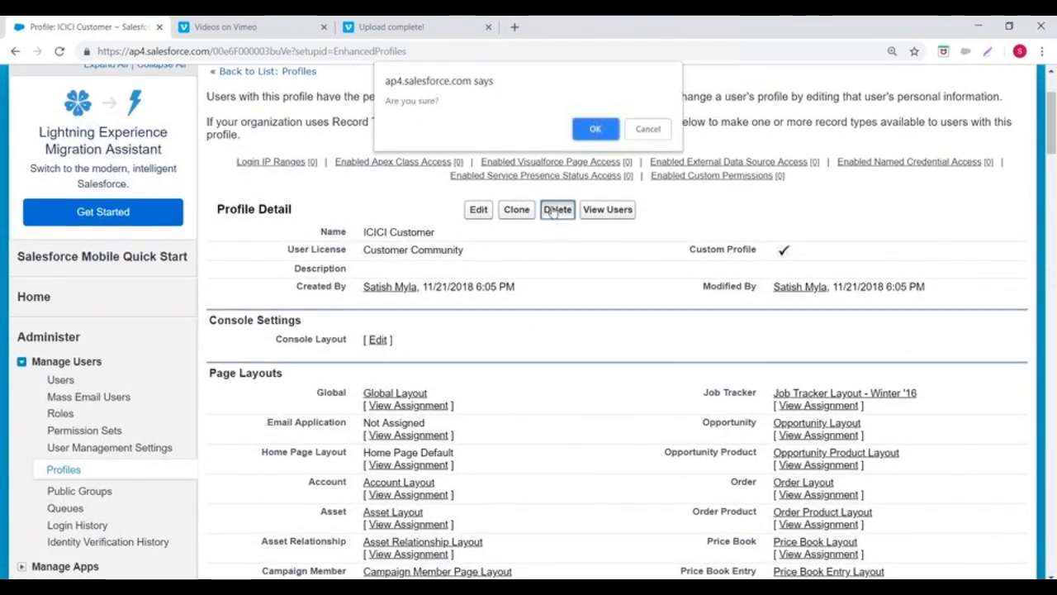
left_click(588, 132)
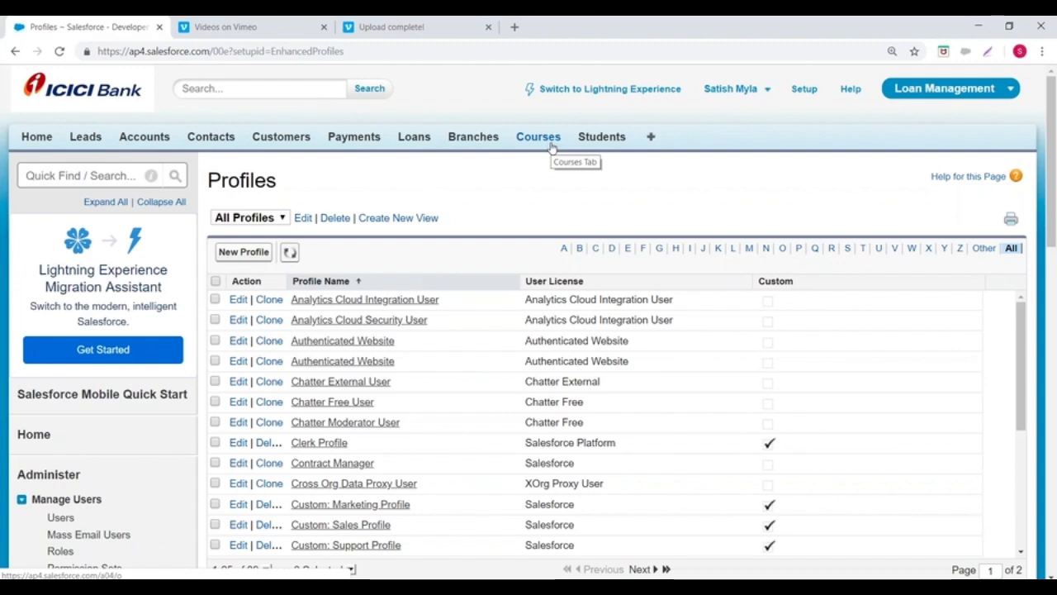
Switch to Lightning Experience and open the Profiles page under Users in Setup
left_click(583, 93)
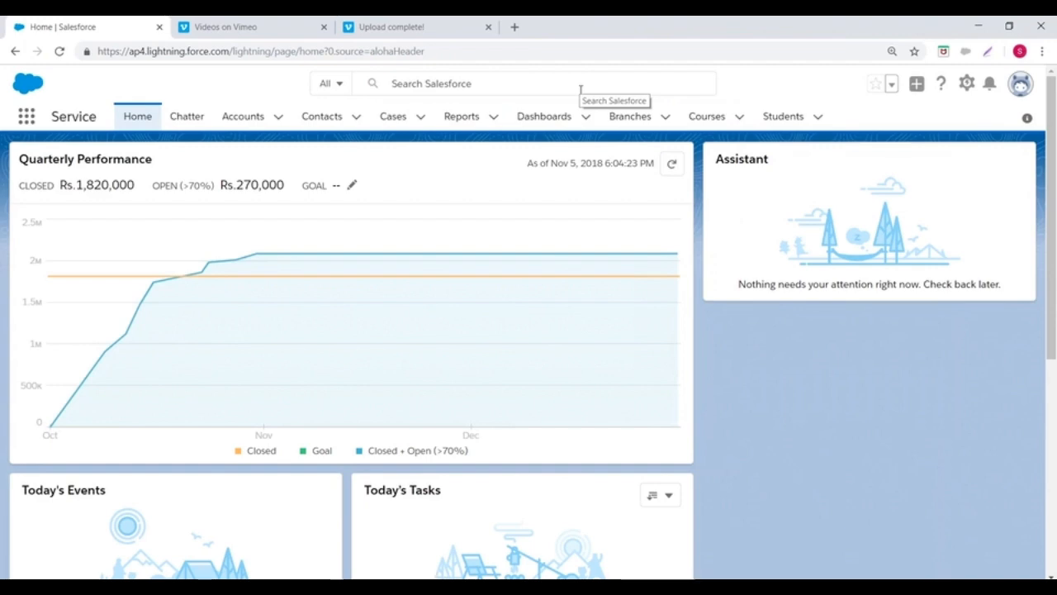
left_click(967, 85)
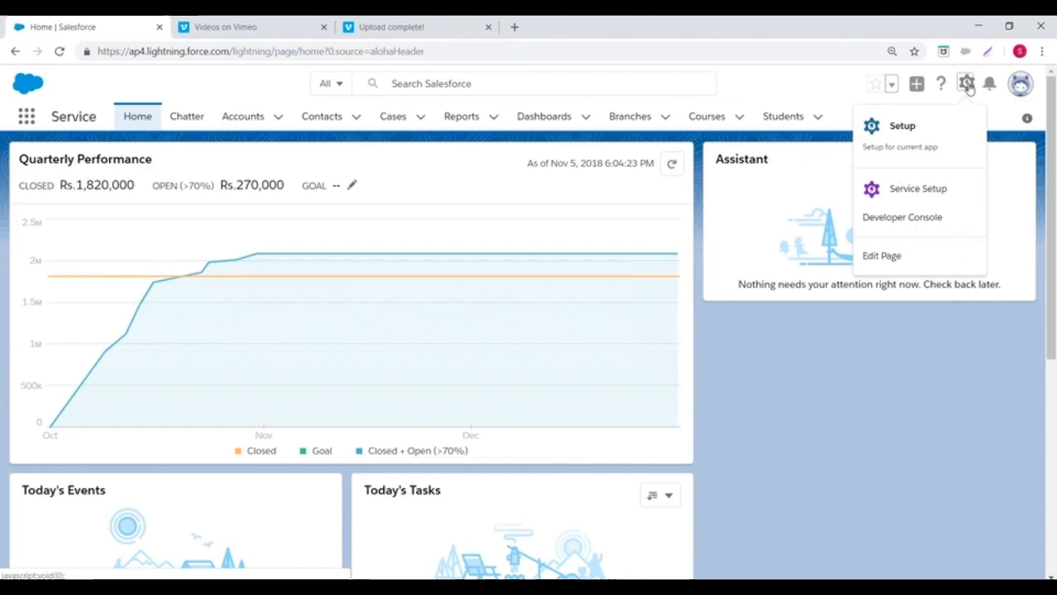
left_click(913, 126)
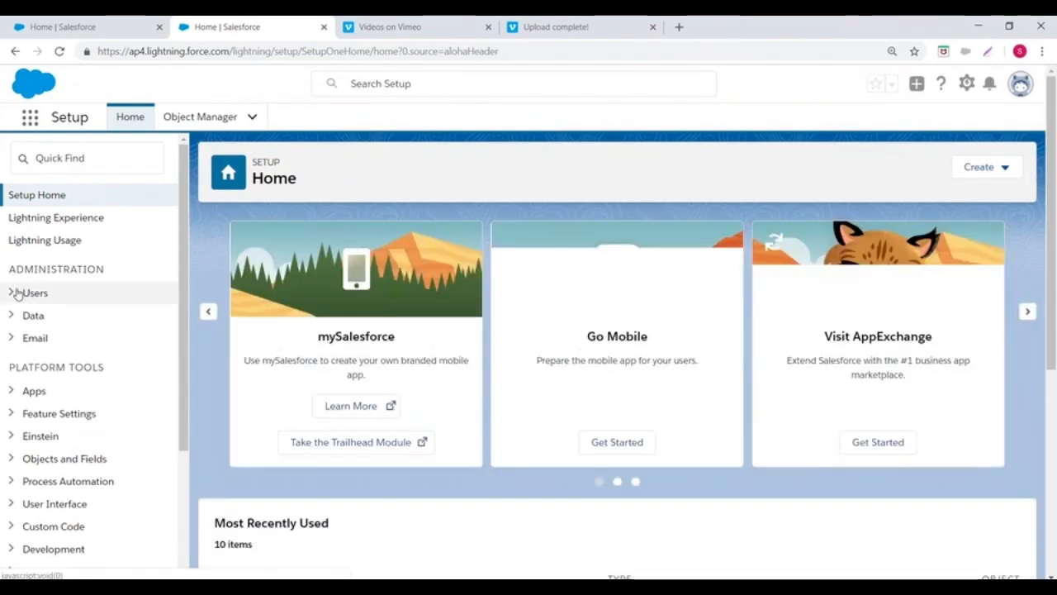
left_click(13, 293)
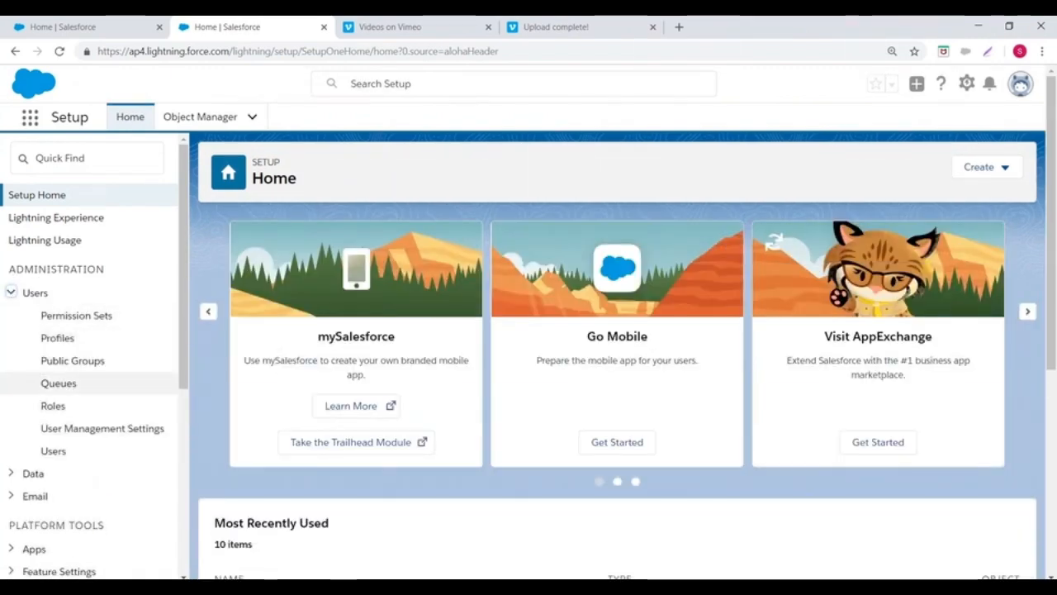
left_click(48, 341)
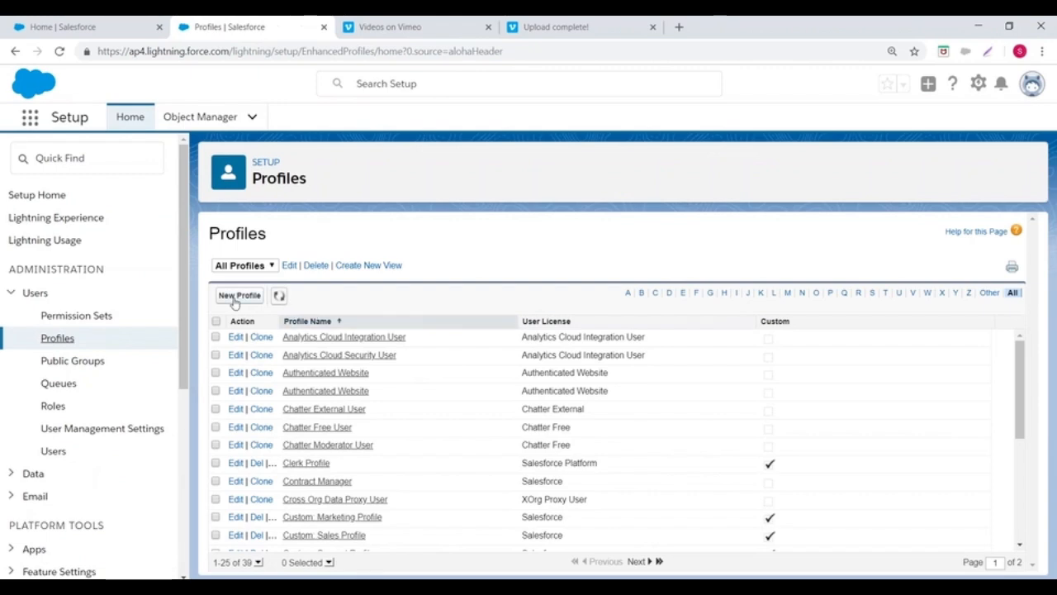
Create a profile named HROperations by cloning the Standard Platform User profile, save it, and view its page layouts
left_click(238, 296)
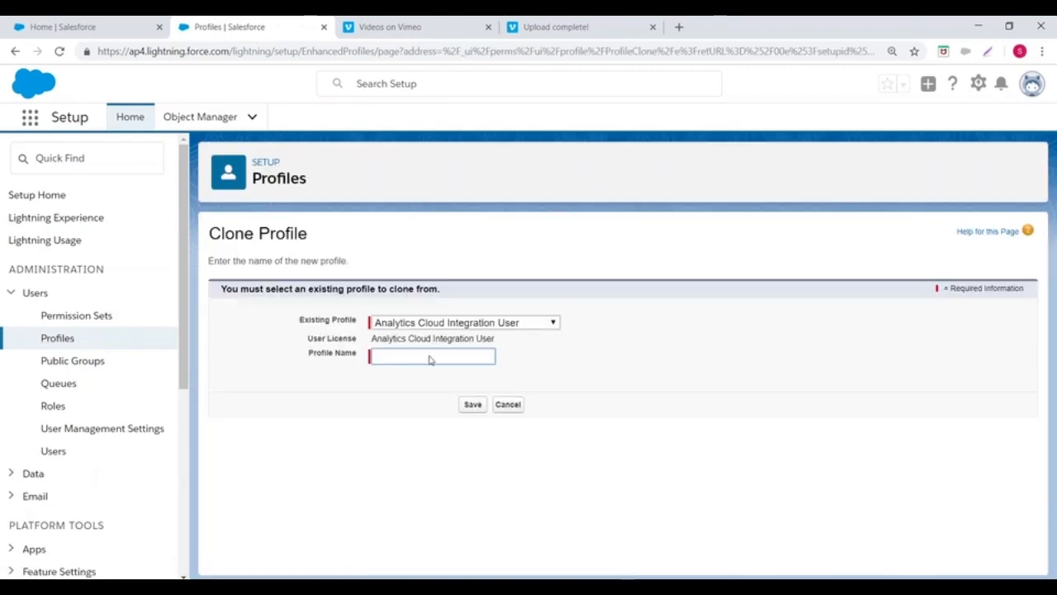
left_click(468, 326)
scroll(438, 215, "down", 8)
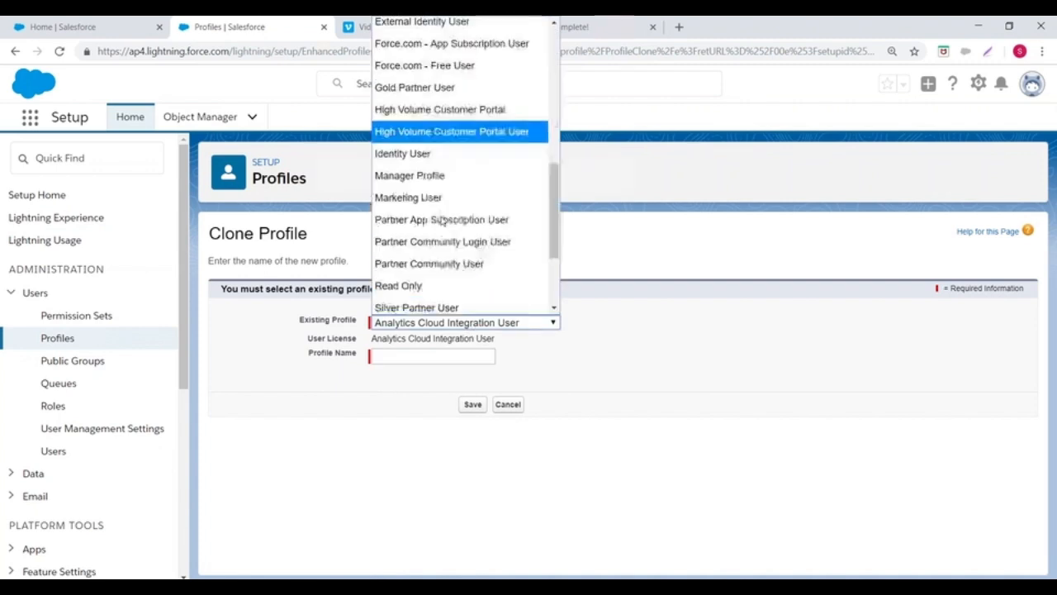
left_click(448, 217)
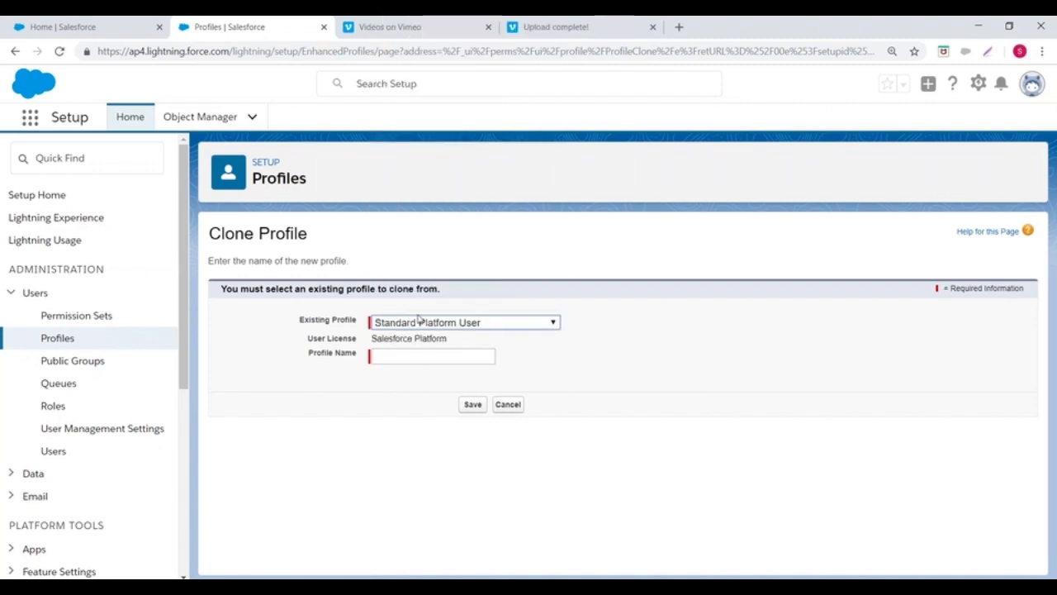
left_click(405, 350)
type("HR")
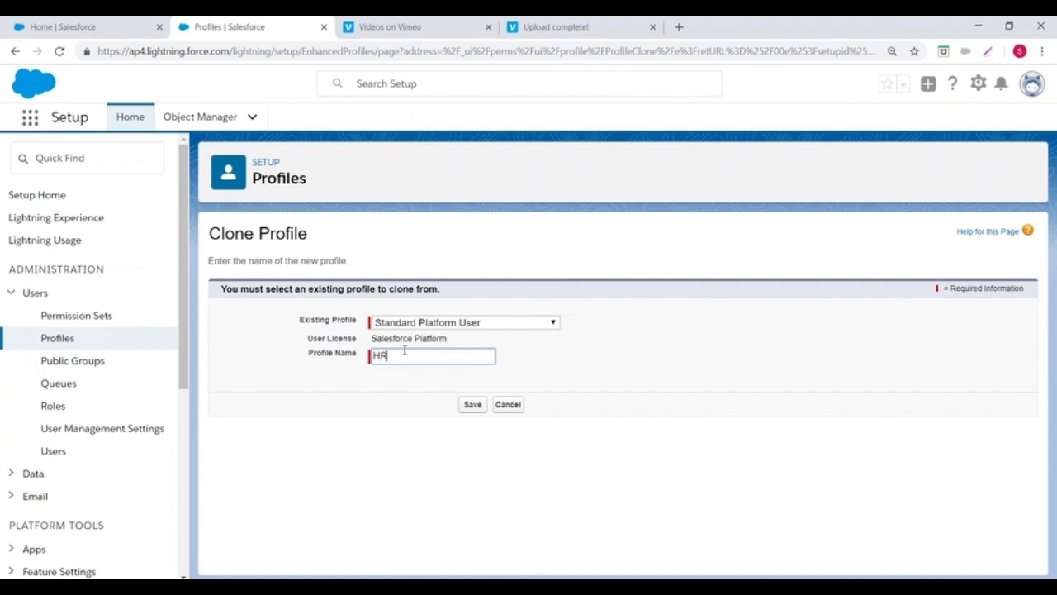
type("Operations")
left_click(472, 404)
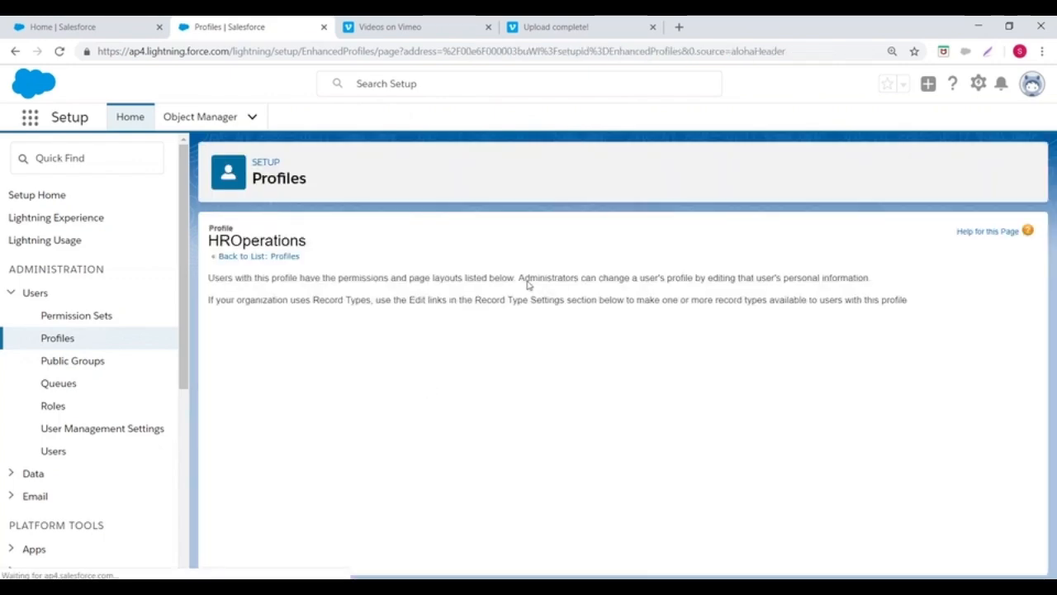
scroll(527, 285, "down", 3)
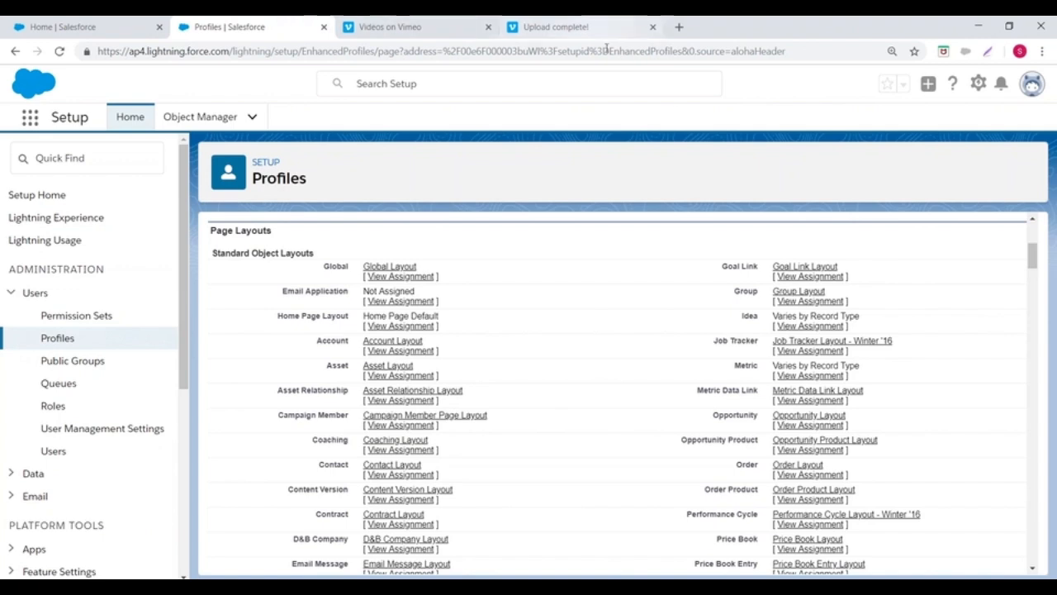
Switch back to Salesforce Classic and open Setup
left_click(1031, 85)
left_click(825, 304)
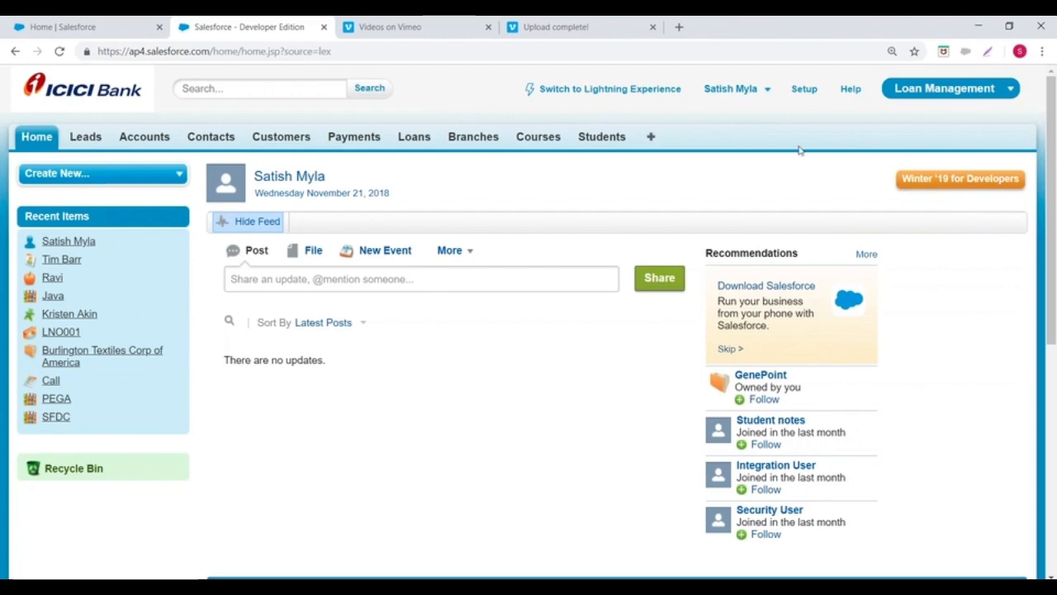
left_click(803, 96)
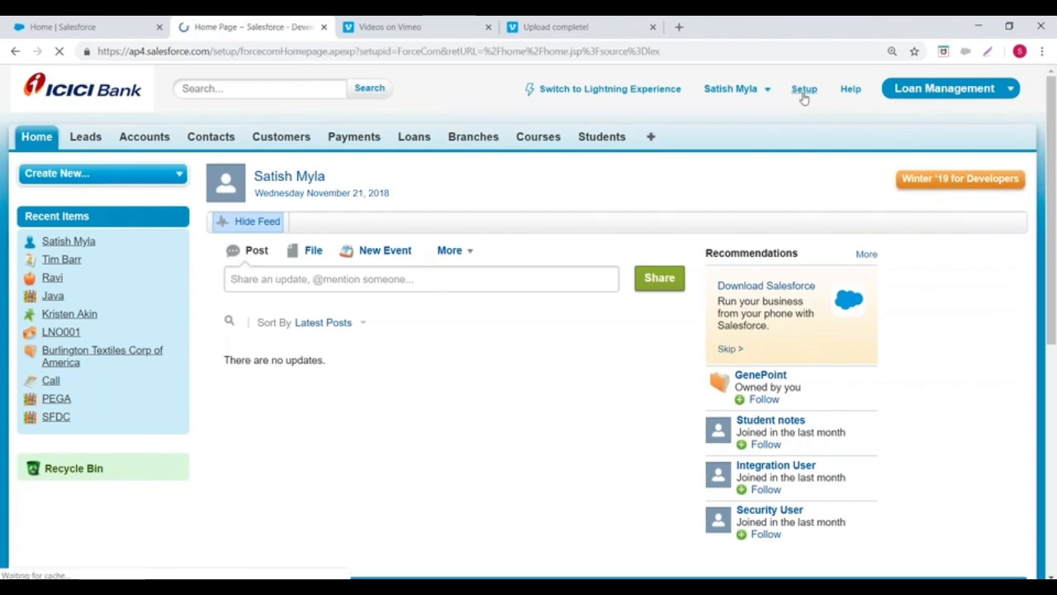
Open the Users list under Manage Users in the Administer section of Setup
scroll(50, 262, "down", 3)
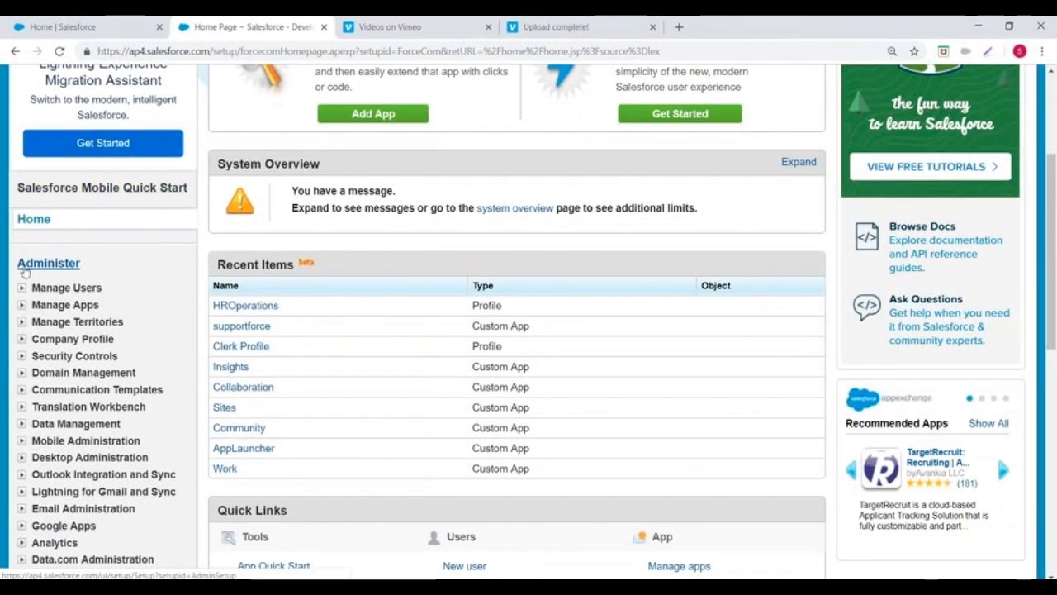
left_click(22, 289)
scroll(64, 170, "down", 2)
left_click(61, 170)
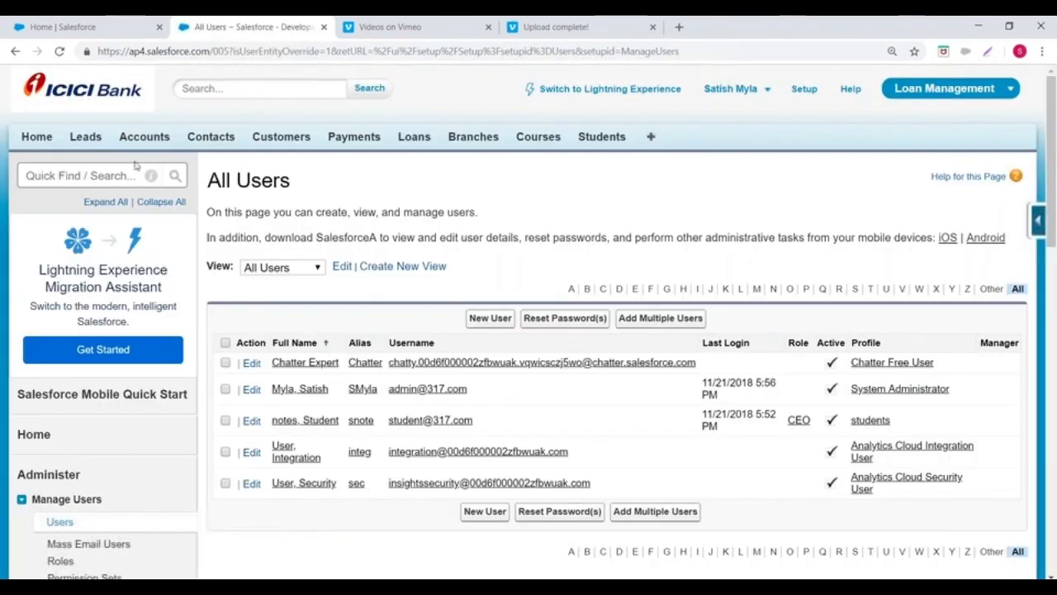
Return to the Setup home page and reopen the Users list under Manage Users
left_click(804, 91)
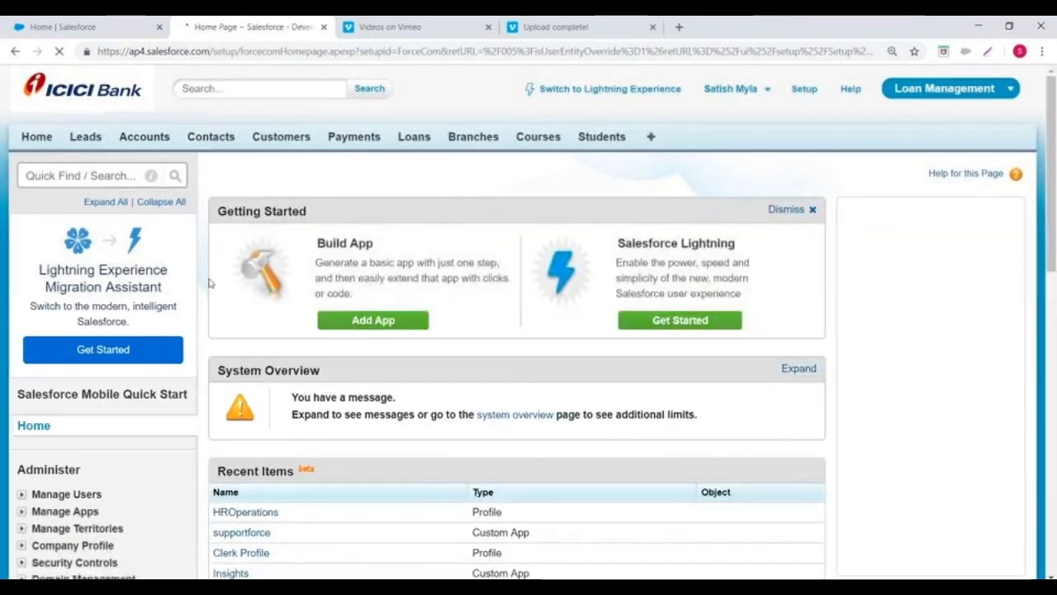
scroll(182, 285, "down", 5)
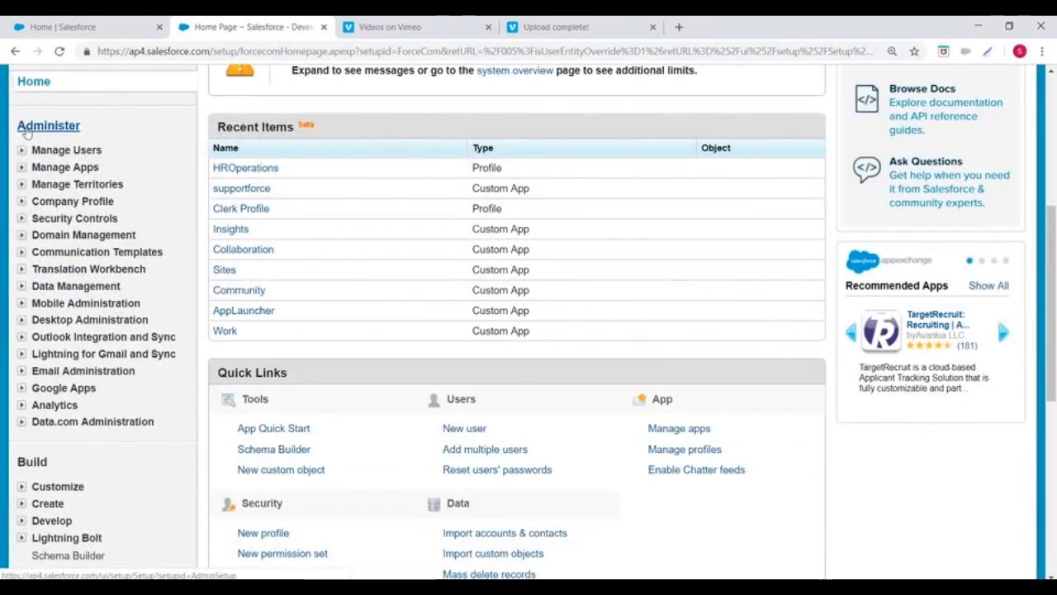
left_click(21, 151)
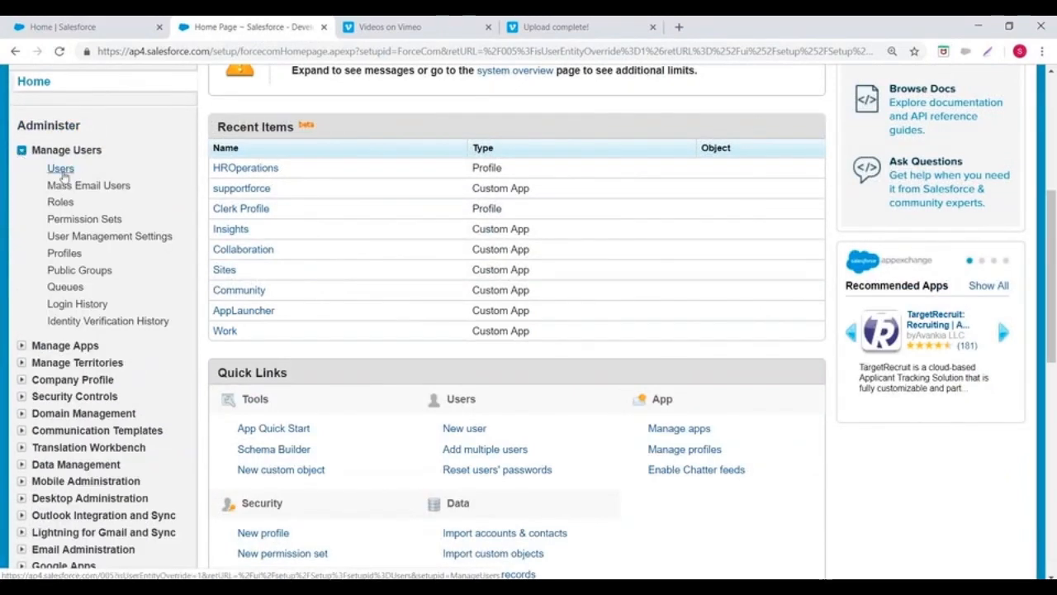
left_click(62, 166)
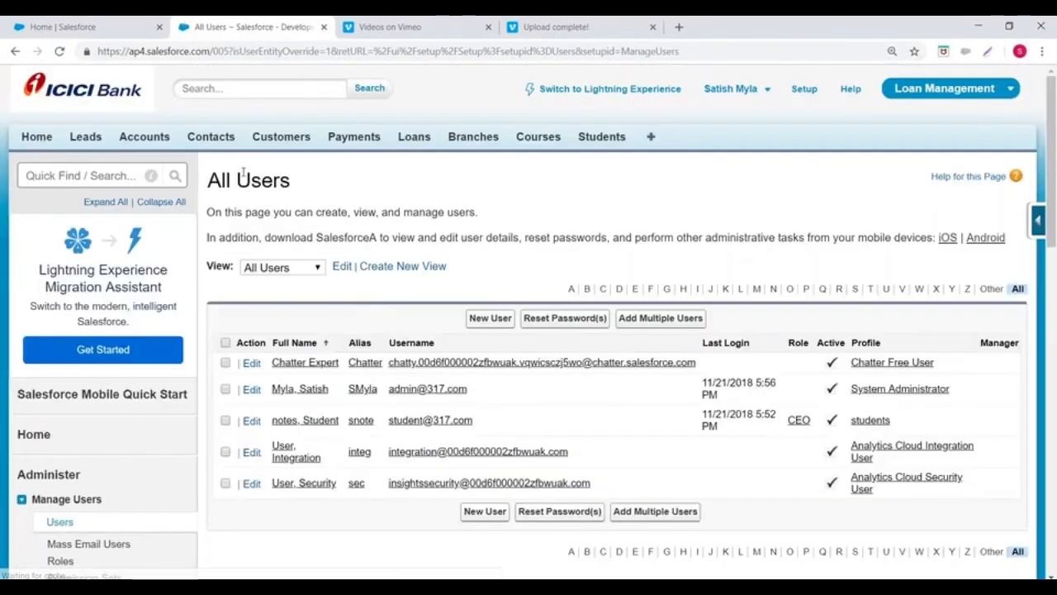
scroll(482, 205, "down", 3)
left_click(491, 180)
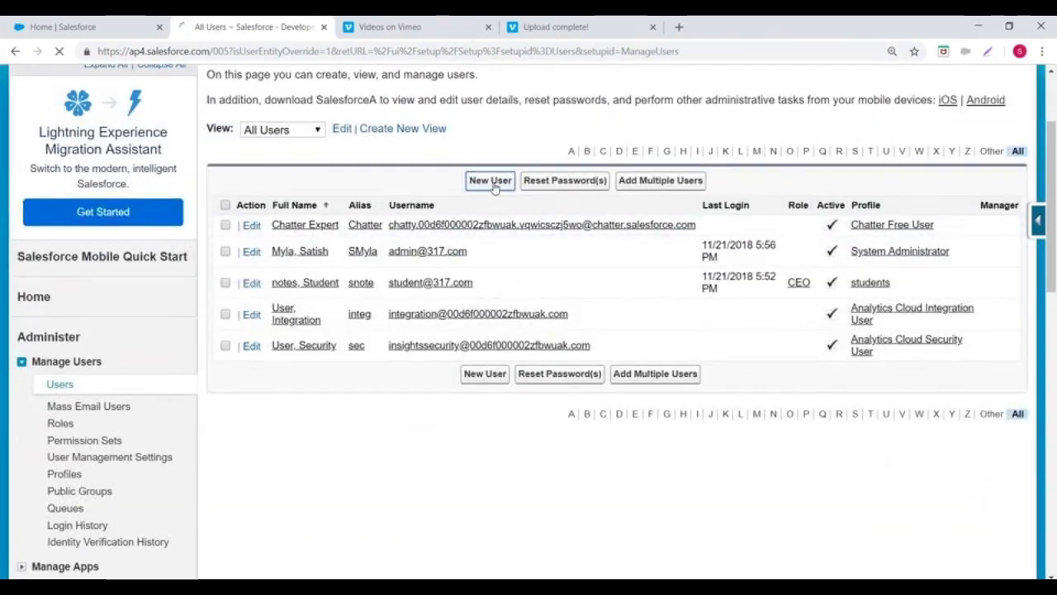
scroll(493, 188, "down", 1)
scroll(494, 188, "down", 2)
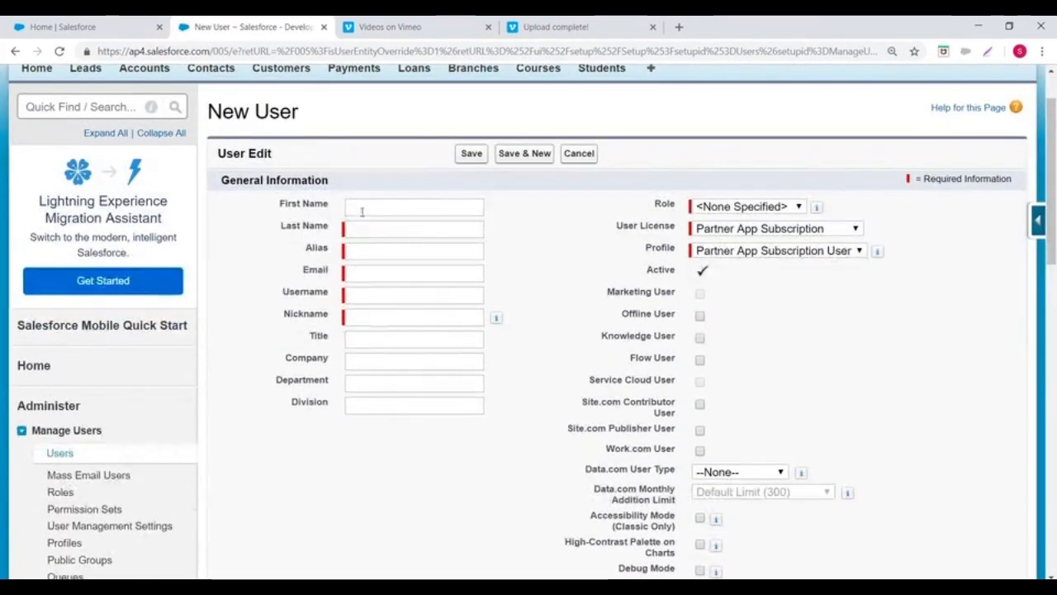
left_click(369, 205)
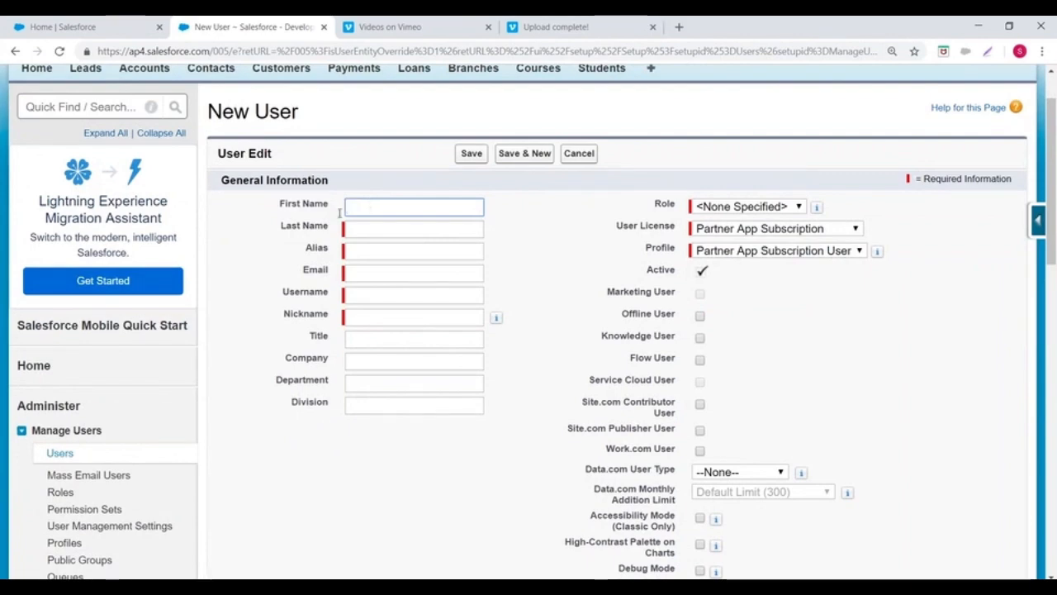
scroll(177, 250, "down", 5)
left_click(62, 247)
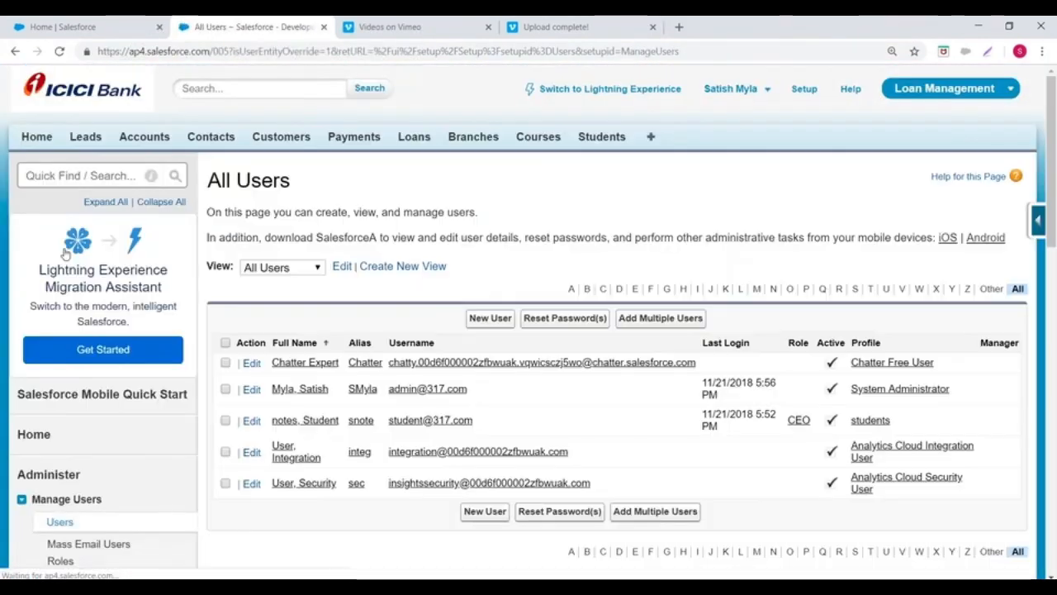
scroll(437, 306, "down", 3)
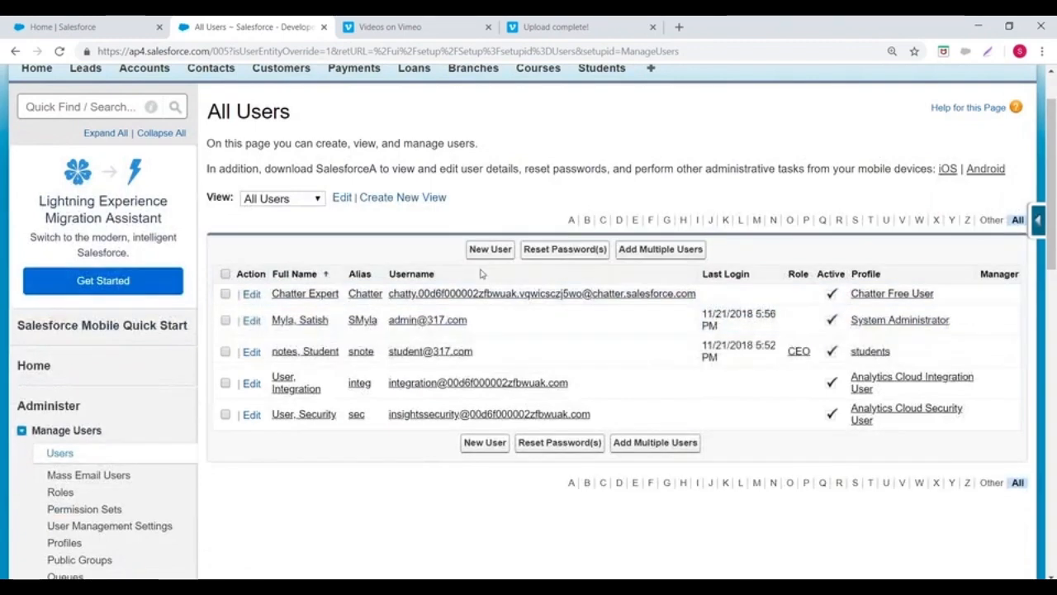
scroll(483, 284, "down", 3)
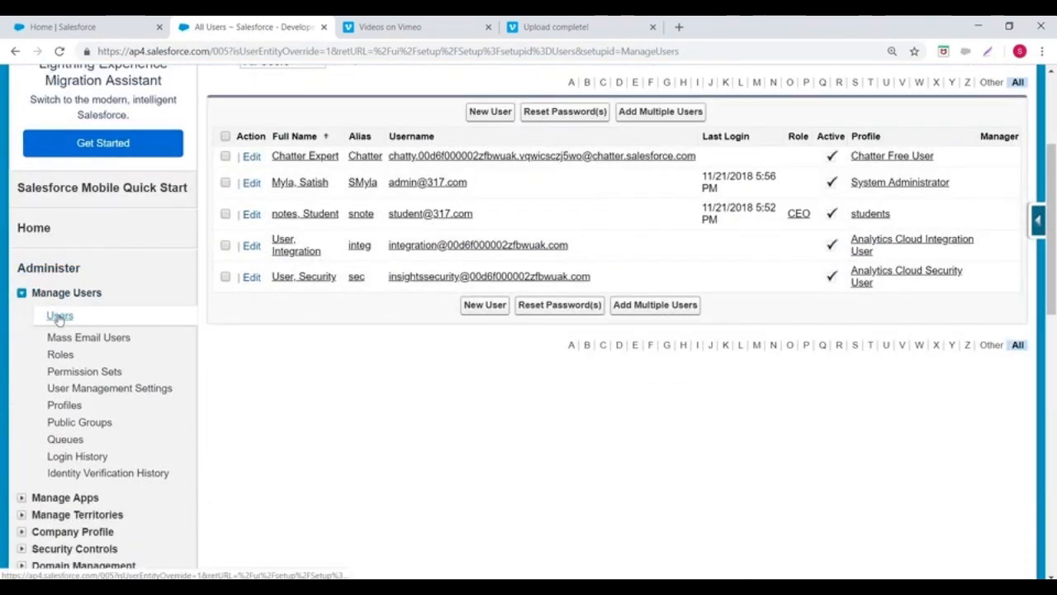
Start a new user record and enter the user's first and last name, letting the alias fill in
left_click(490, 112)
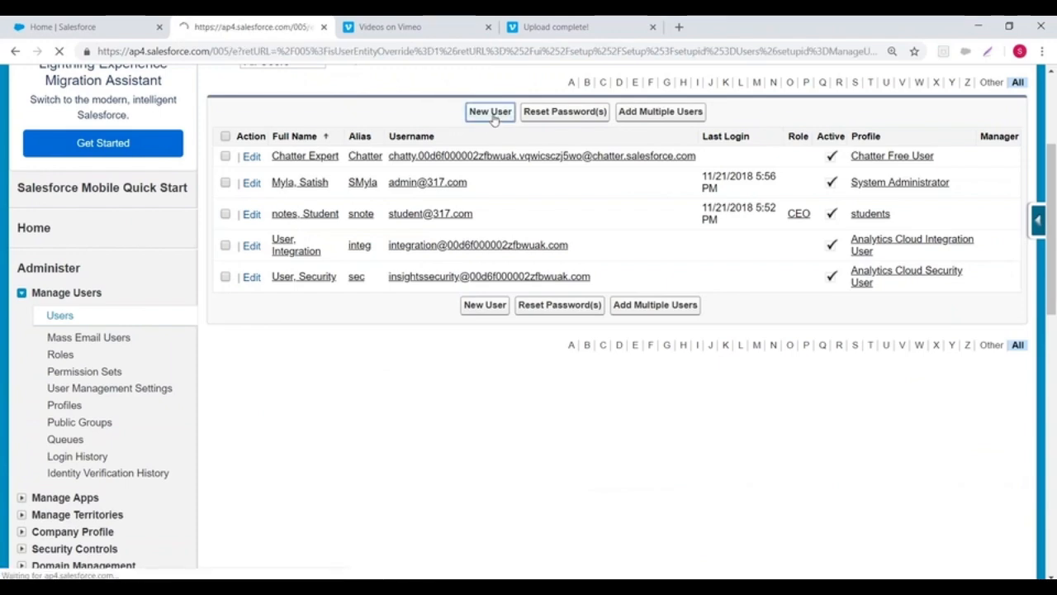
scroll(447, 177, "down", 2)
left_click(361, 138)
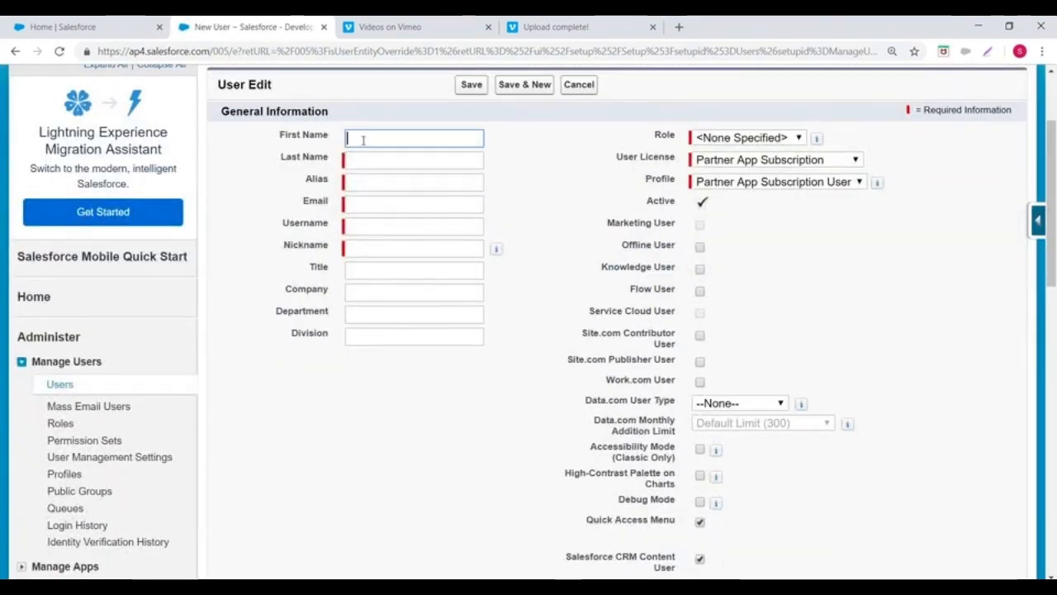
left_click(376, 166)
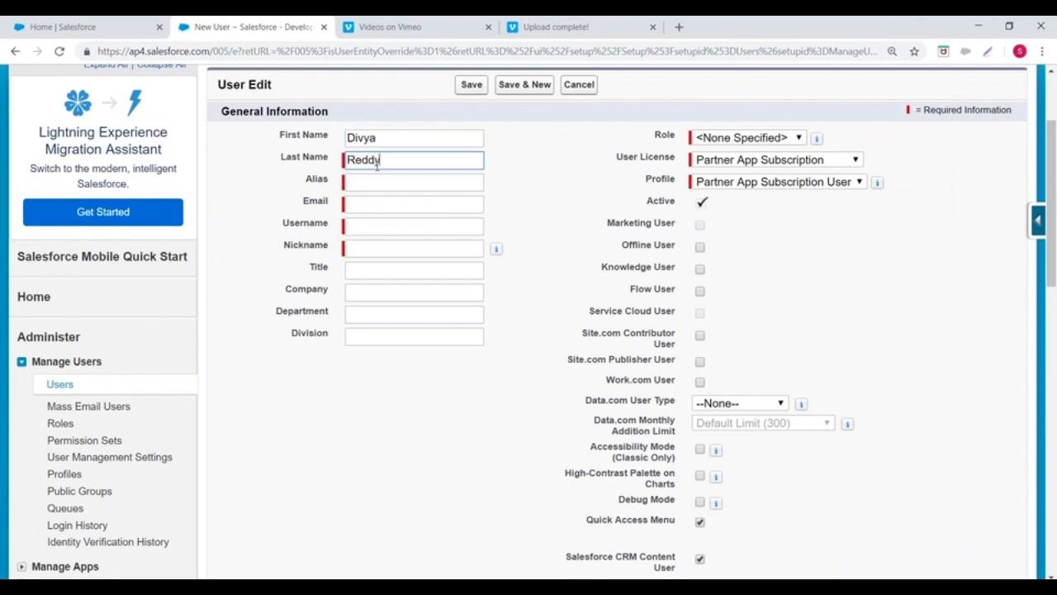
left_click(363, 182)
Enter the new user's username in e-mail format
left_click(383, 205)
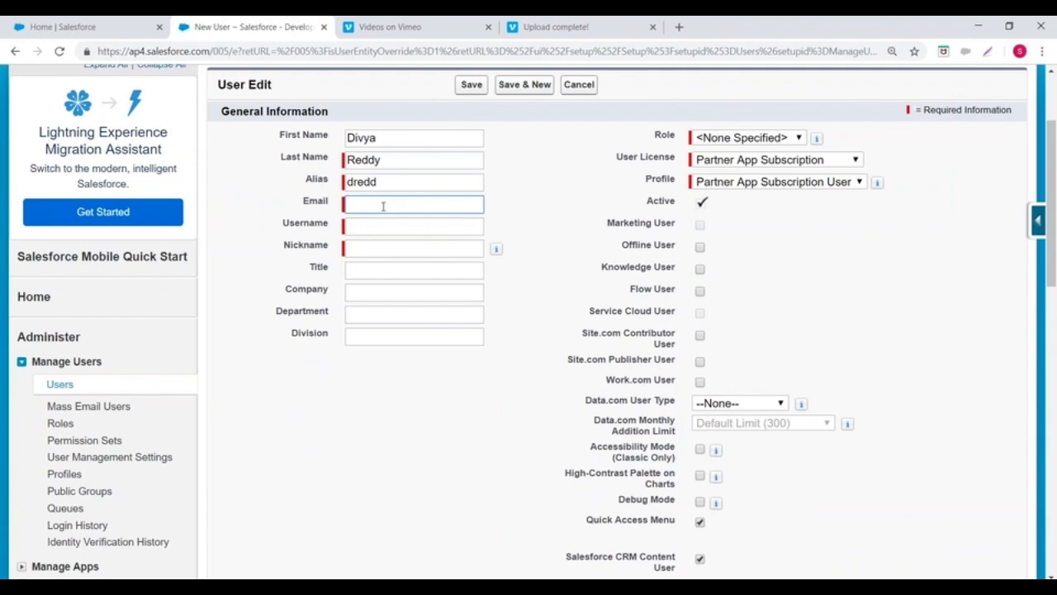
left_click(365, 222)
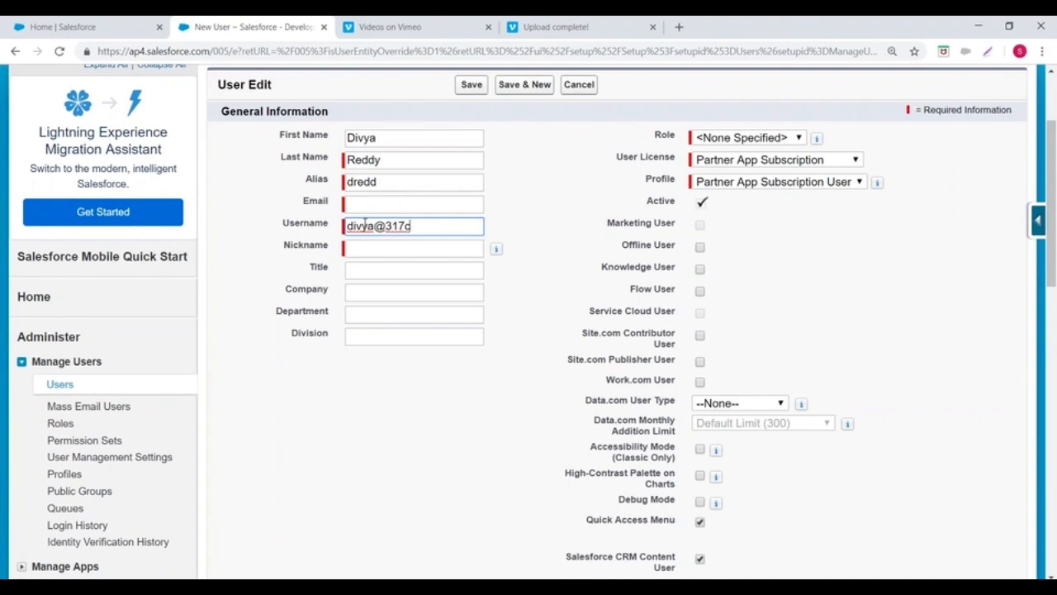
Fill in the new user's e-mail address
left_click(370, 204)
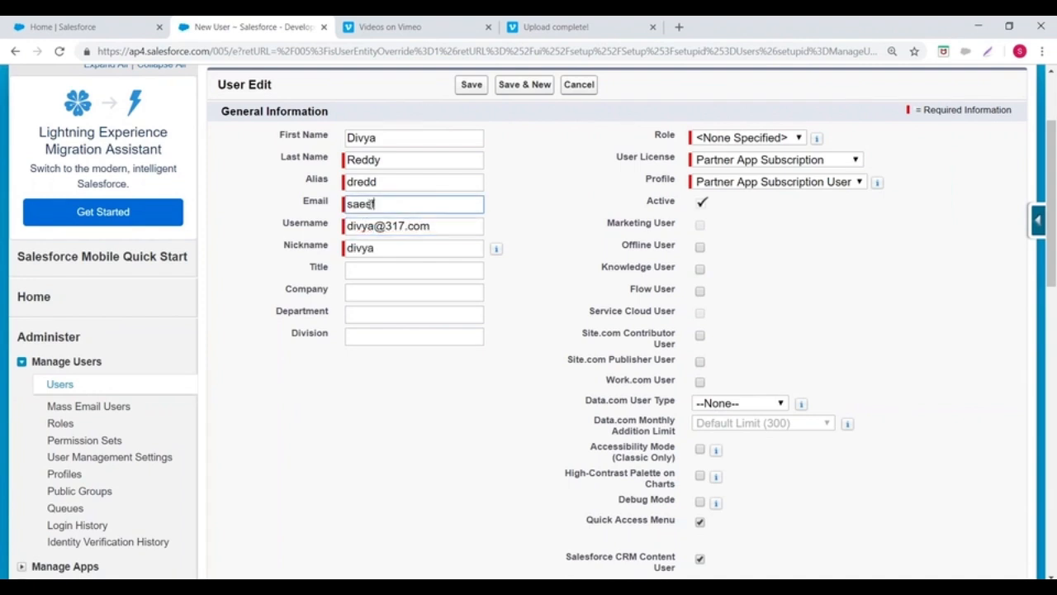
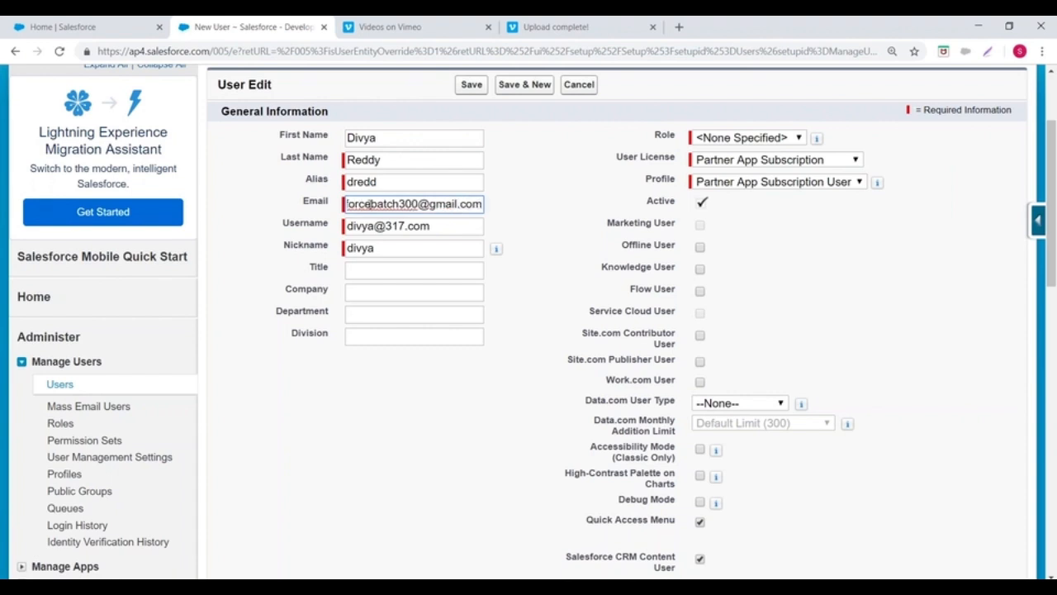
Assign the HRManager role, Salesforce Platform license and HROperations profile to the new user, and save the record
left_click(757, 138)
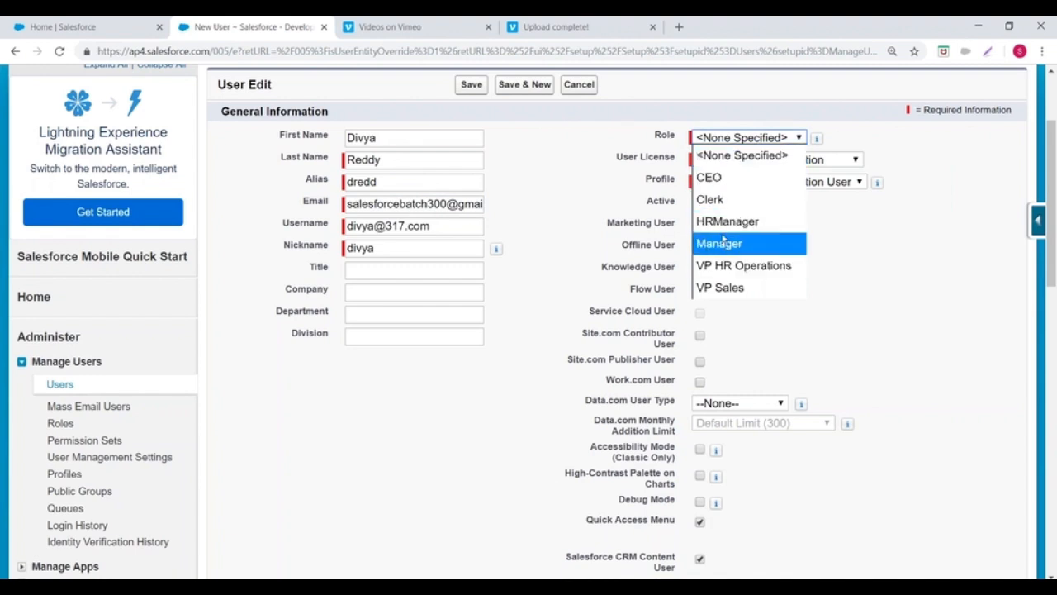
left_click(720, 223)
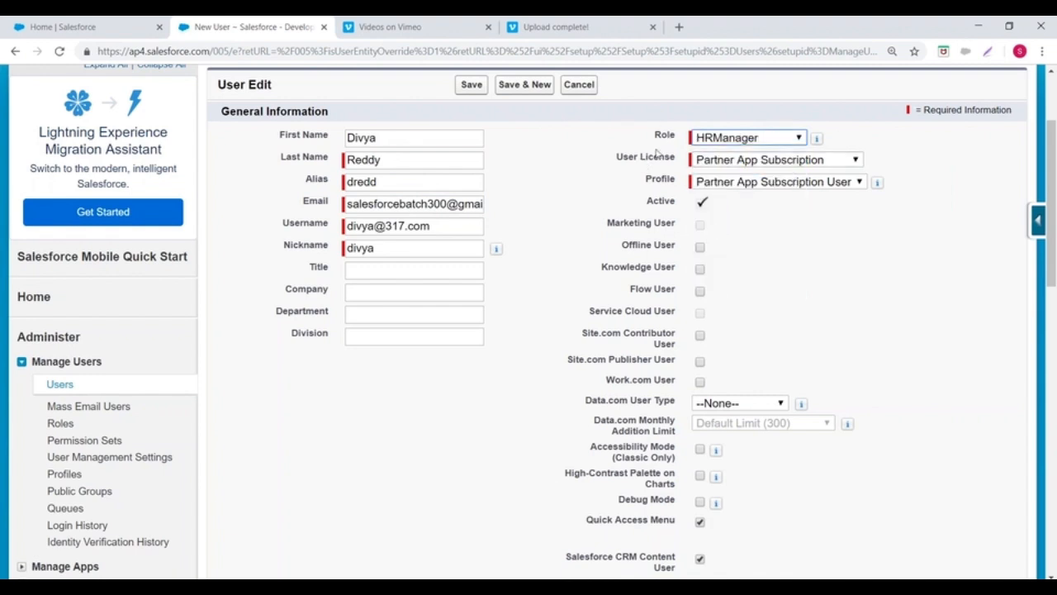
left_click(700, 161)
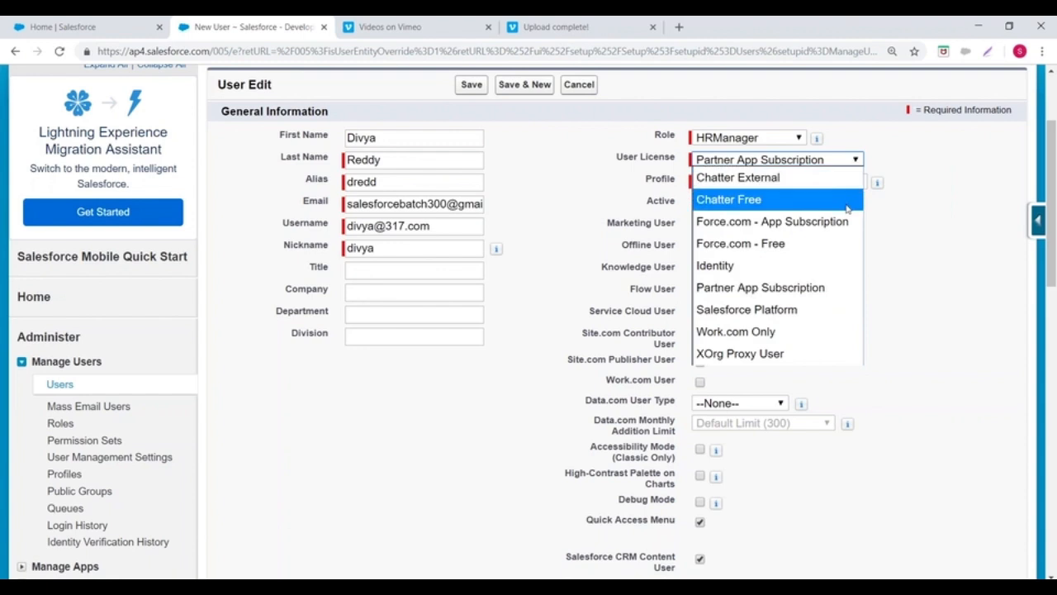
left_click(747, 310)
left_click(756, 183)
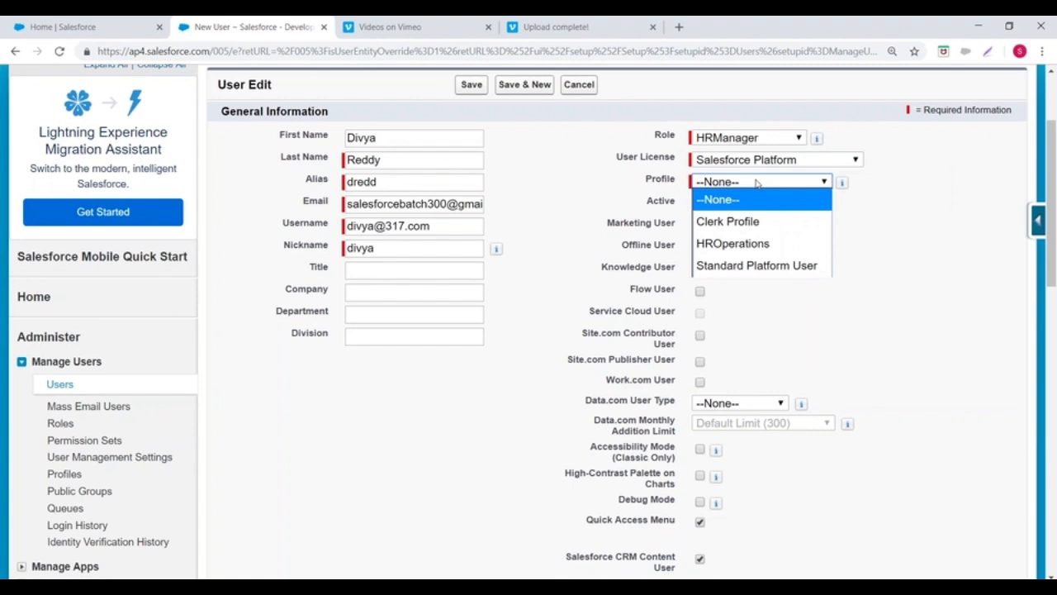
left_click(729, 244)
left_click(472, 86)
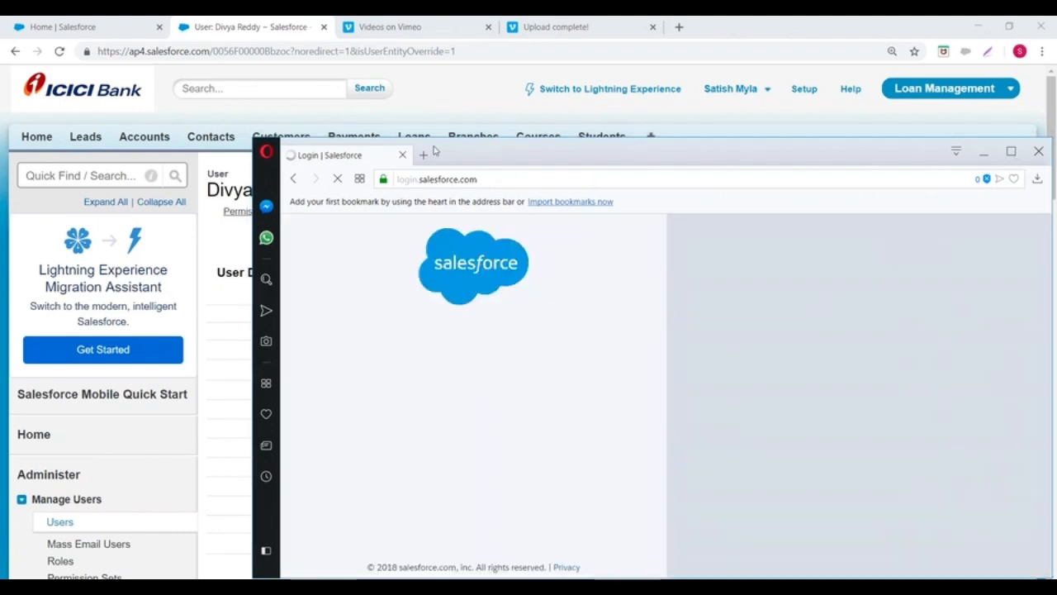
Switch to the maximized Opera browser, open Gmail in a new tab, and change to the new user's mail account
left_click(1011, 152)
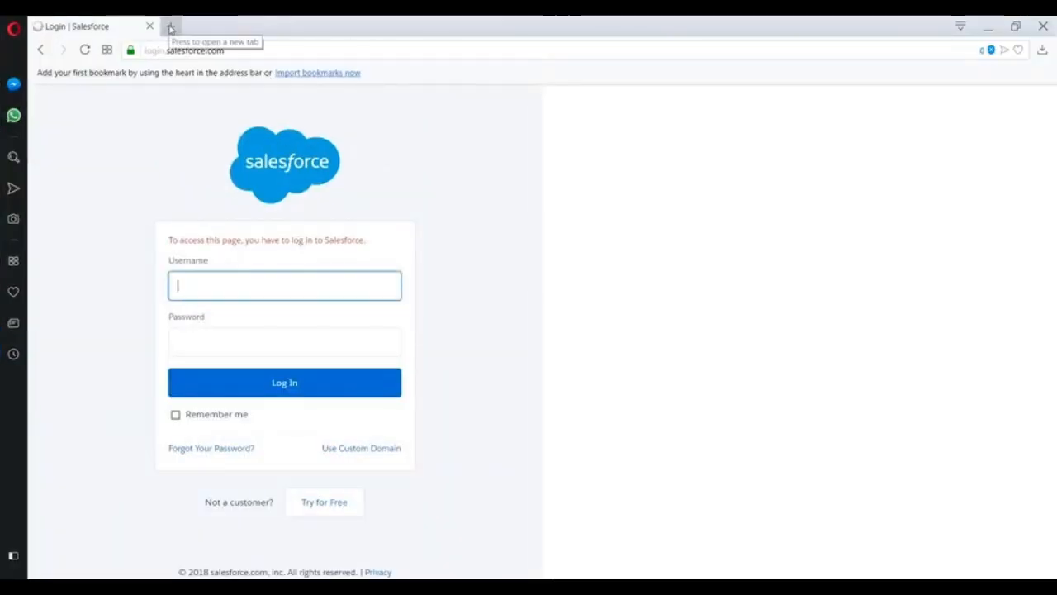
left_click(170, 25)
type("gmail.com")
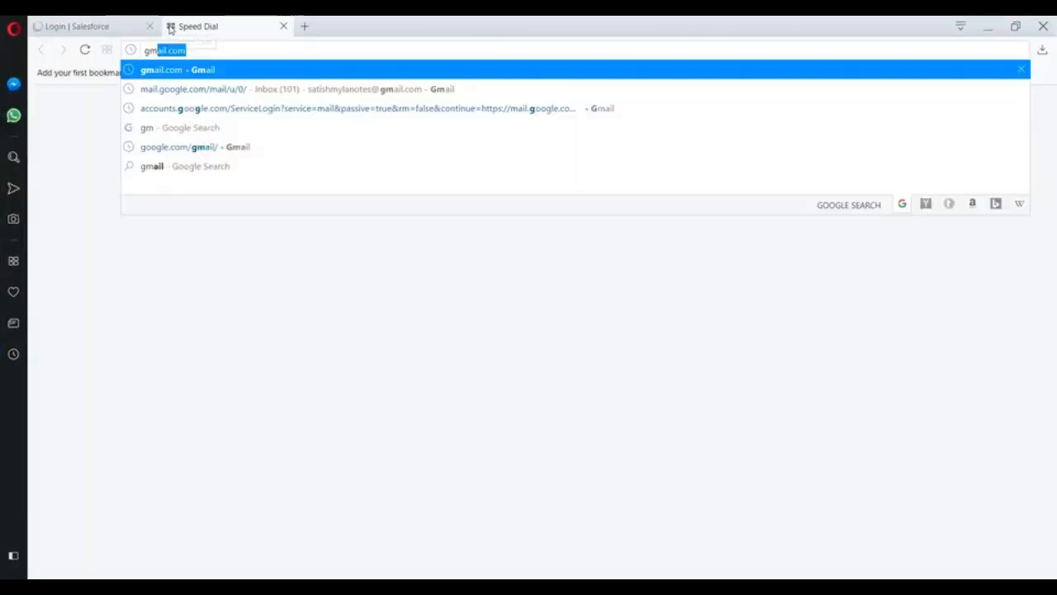
key("Return")
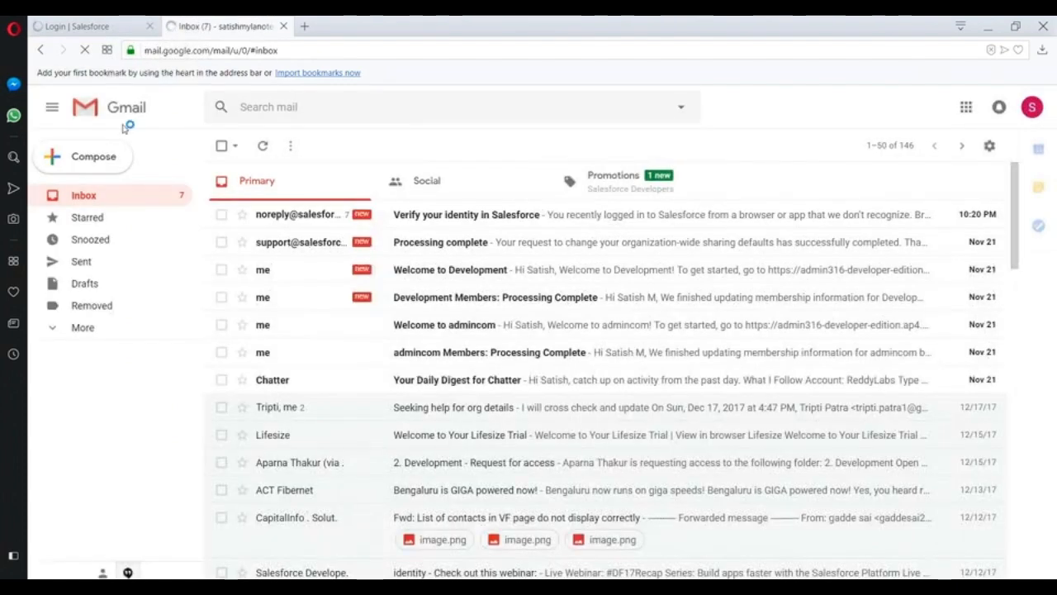
left_click(484, 218)
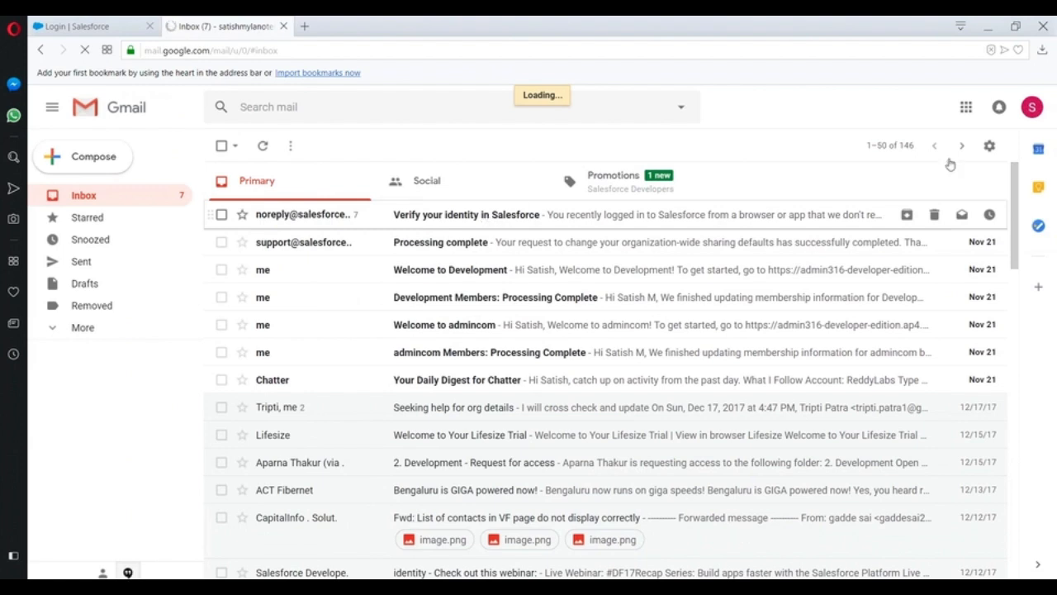
left_click(1033, 109)
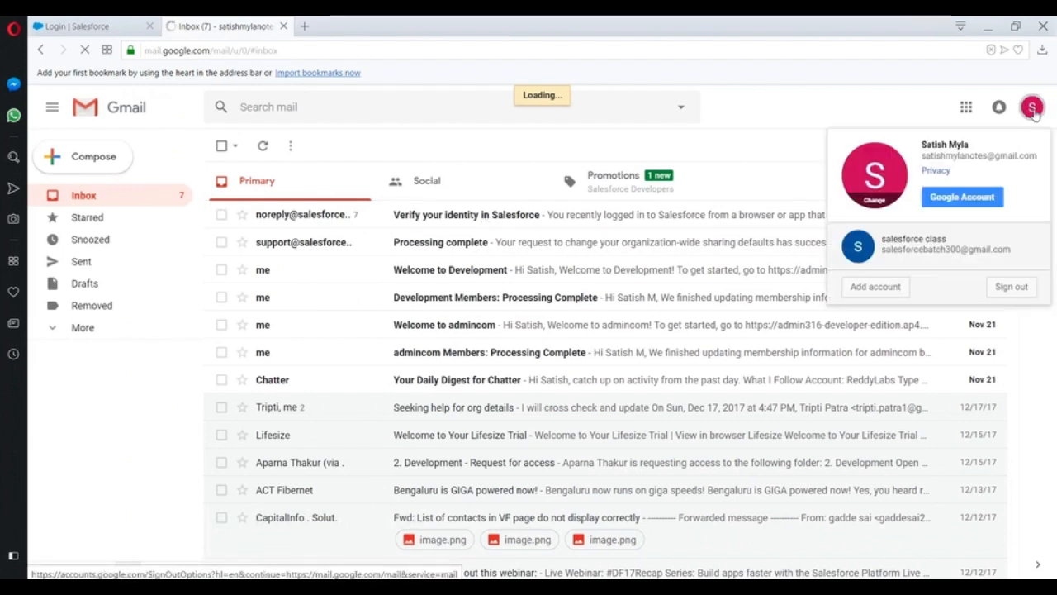
left_click(920, 256)
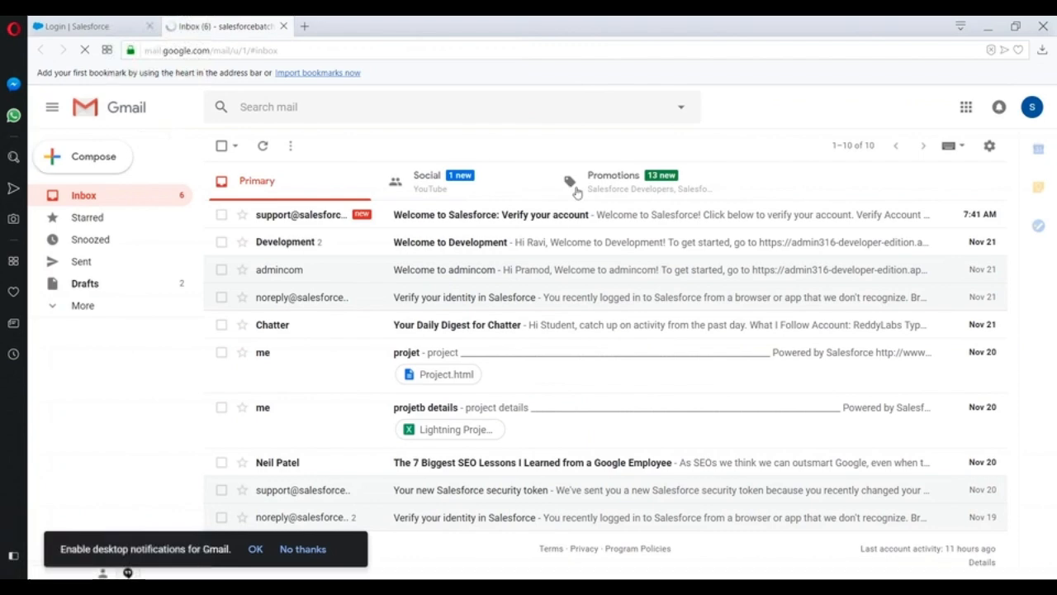
Open the "Welcome to Salesforce: Verify your account" message and verify the account to reach the password change form
left_click(508, 216)
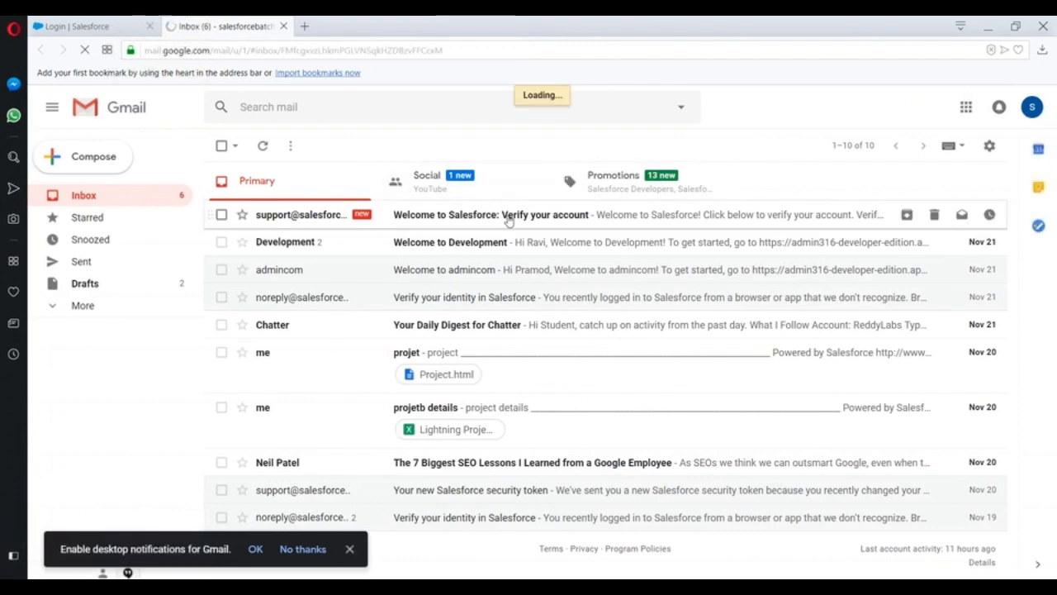
scroll(733, 310, "down", 2)
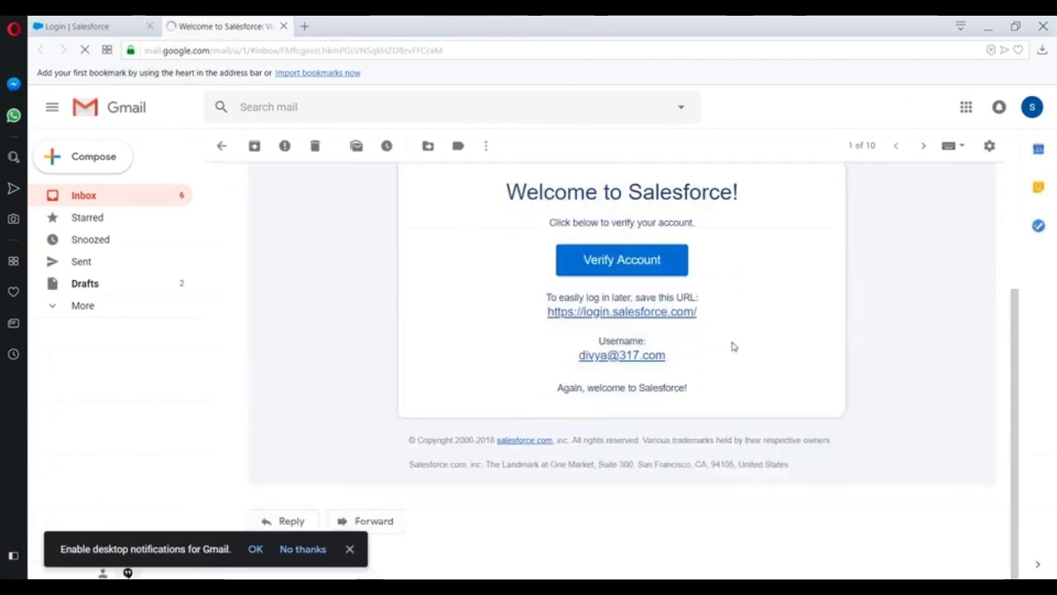
left_click(610, 266)
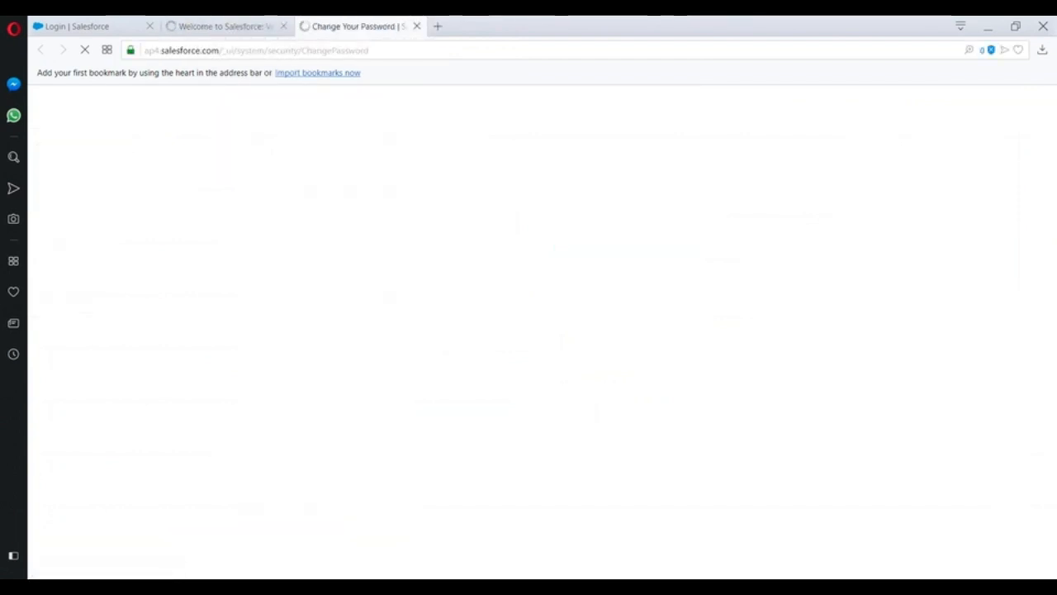
scroll(514, 398, "down", 2)
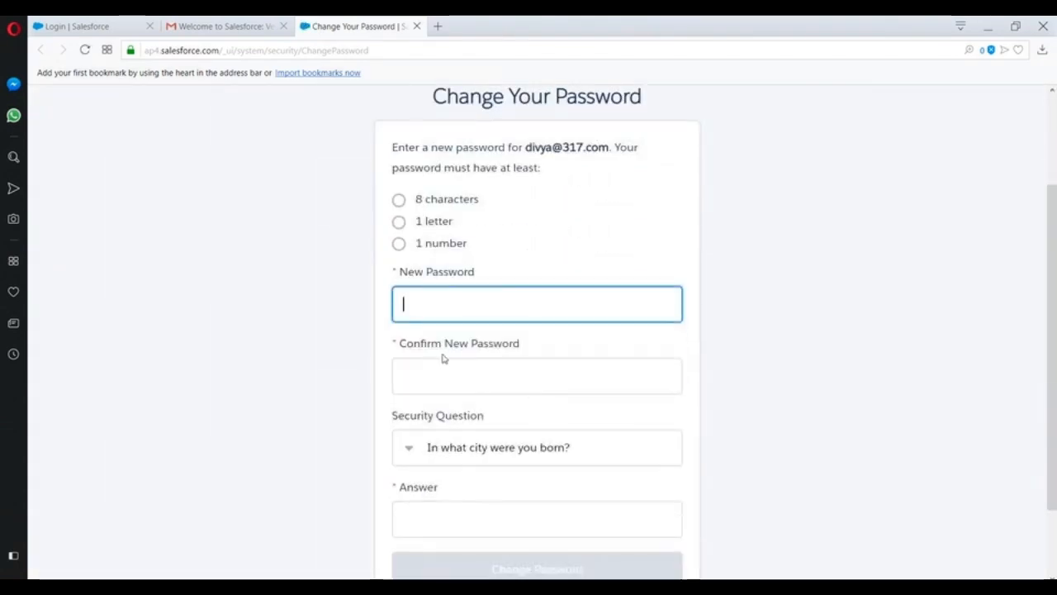
Enter and confirm the new user's account password, answer the security question, and submit the password change
type("•••••••••••••")
left_click(440, 366)
type("•••••••••••••")
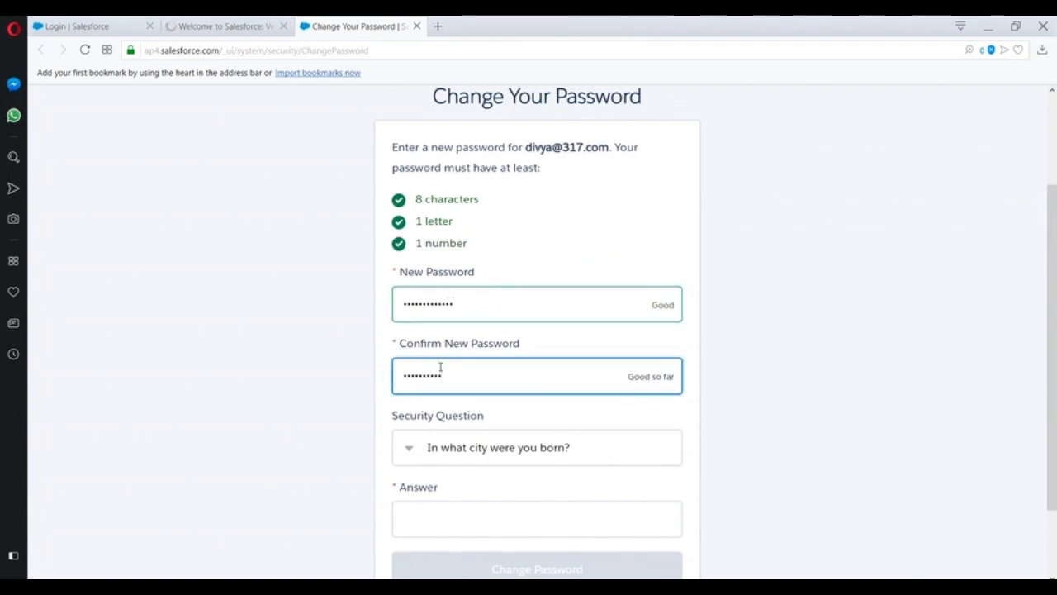
type("•")
scroll(438, 385, "down", 2)
left_click(440, 415)
left_click(498, 473)
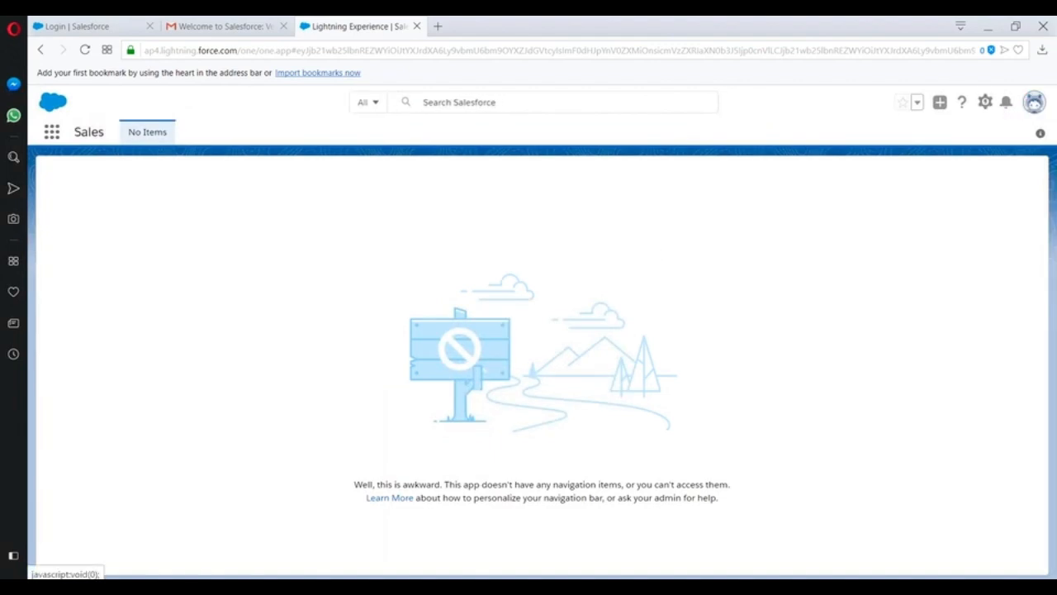
Switch the new user's session from Lightning Experience to Salesforce Classic
left_click(985, 102)
left_click(1033, 102)
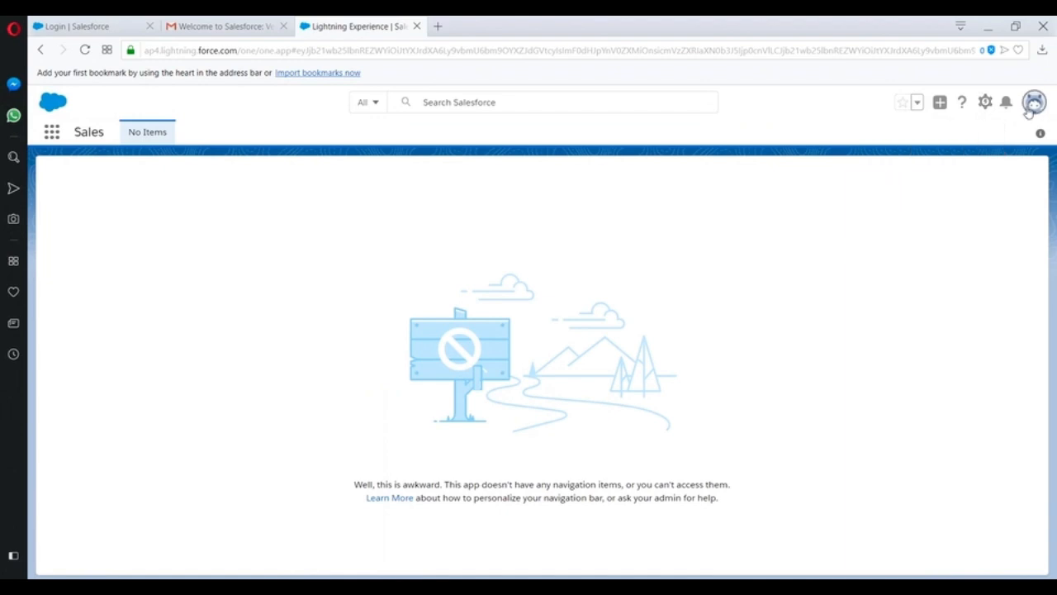
left_click(861, 299)
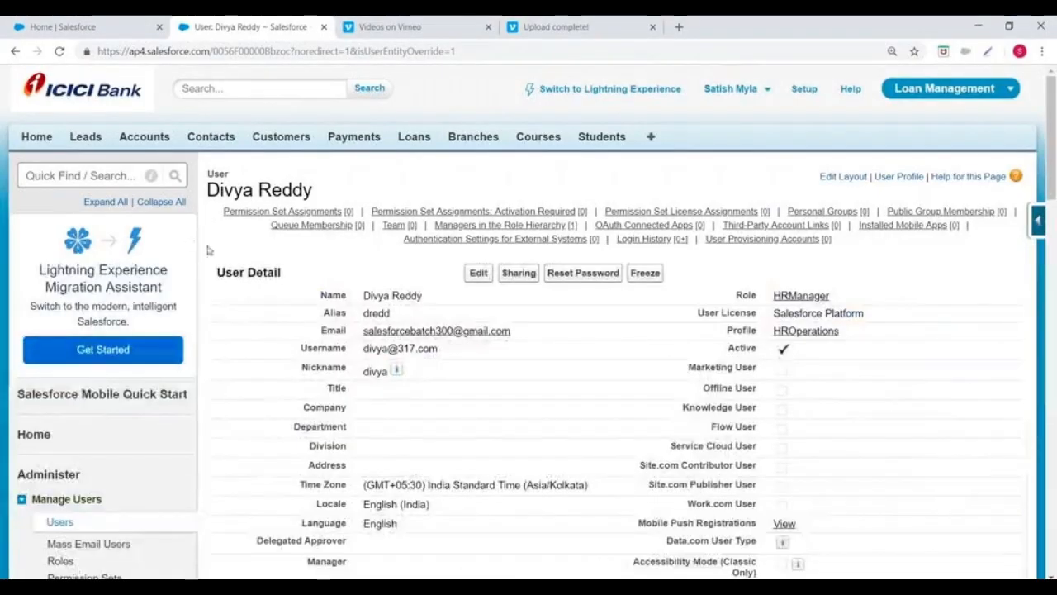
Switch to the administrator's Chrome window, open the new user's HROperations profile in a new tab, and start editing it
scroll(852, 266, "down", 2)
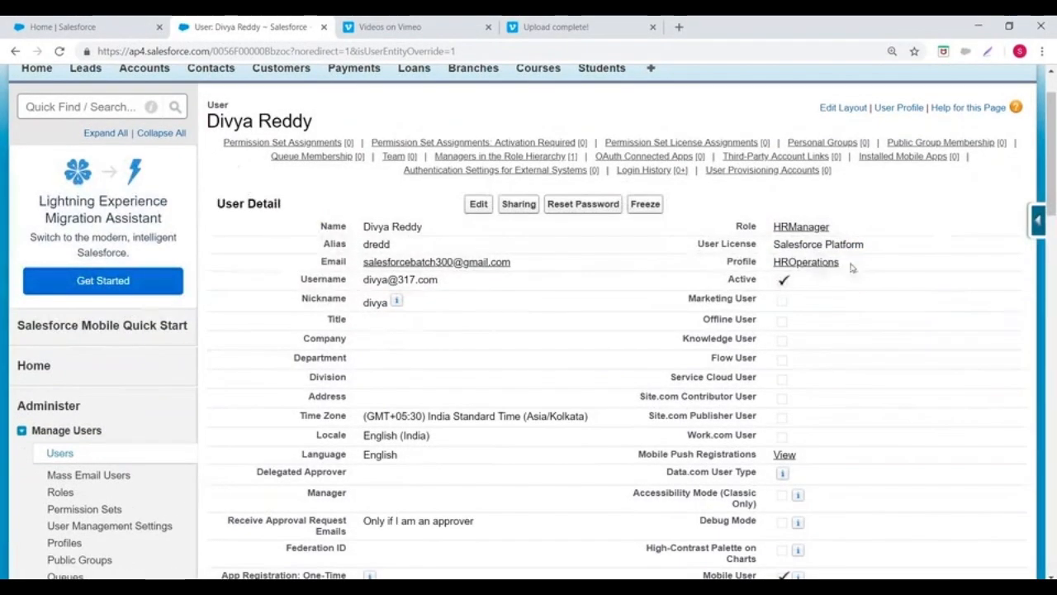
right_click(817, 262)
left_click(875, 272)
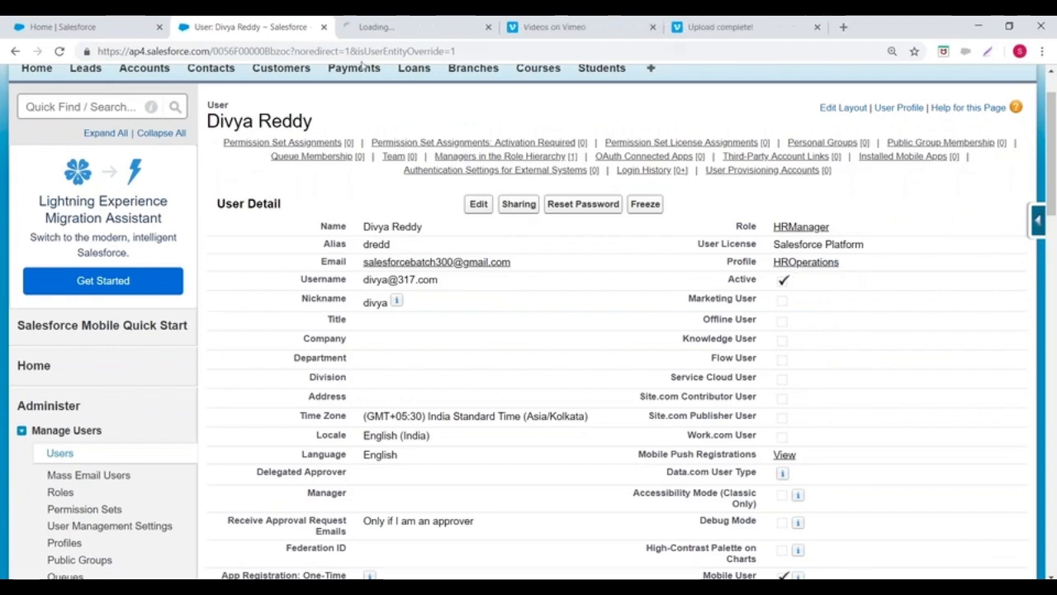
left_click(384, 23)
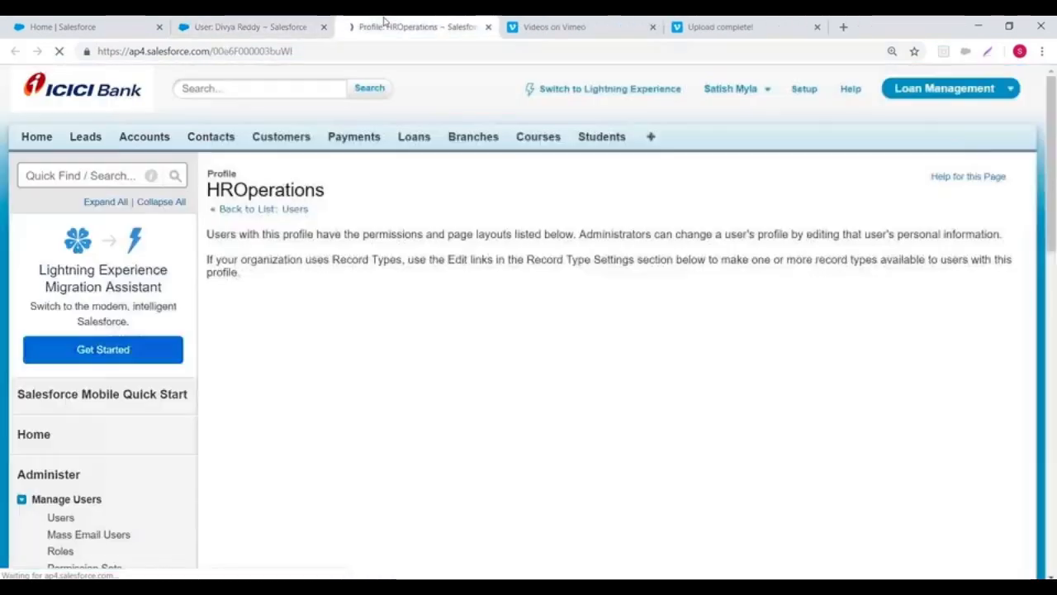
scroll(479, 214, "down", 2)
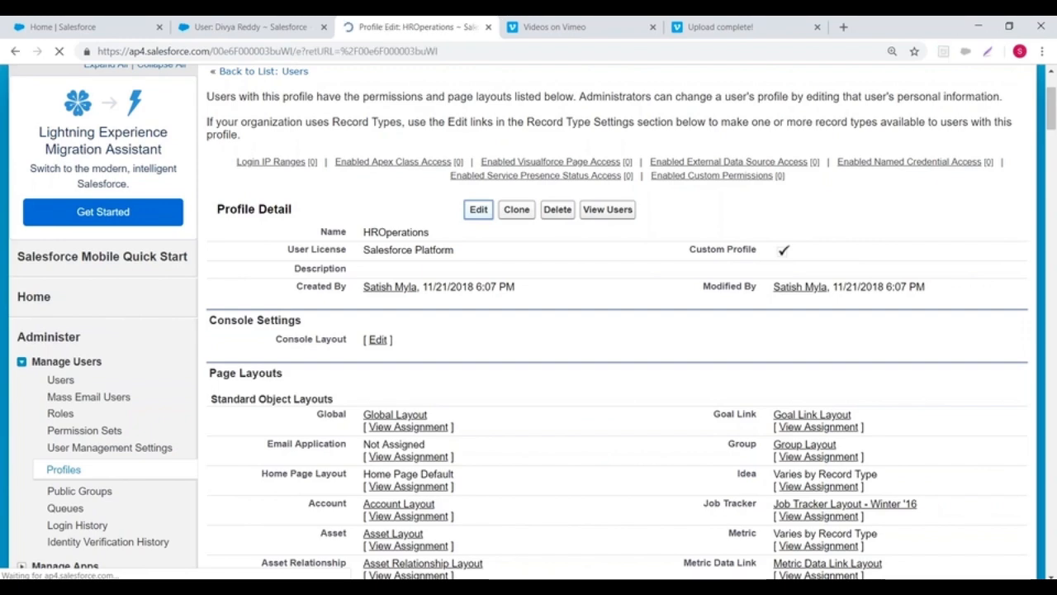
scroll(384, 167, "down", 2)
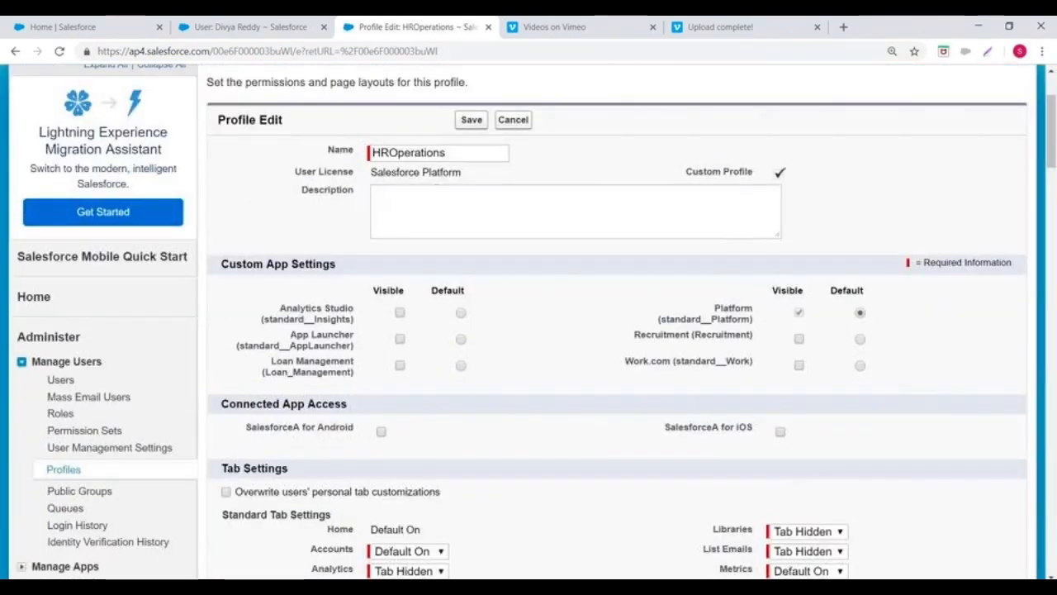
Make the Recruitment and Loan Management apps visible in the HROperations profile's custom app settings
left_click_drag(374, 152, 470, 151)
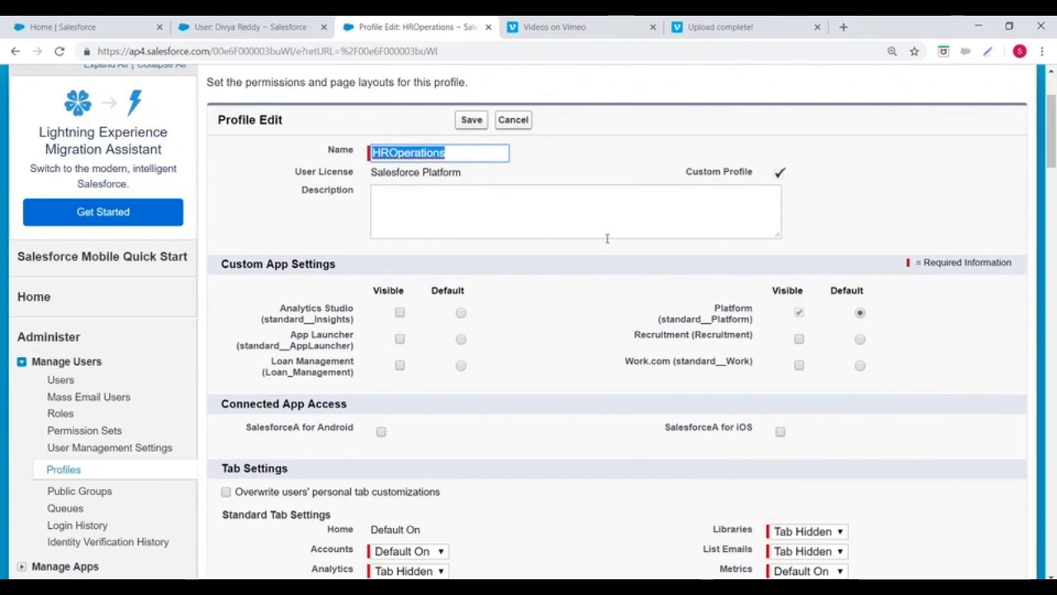
left_click(798, 340)
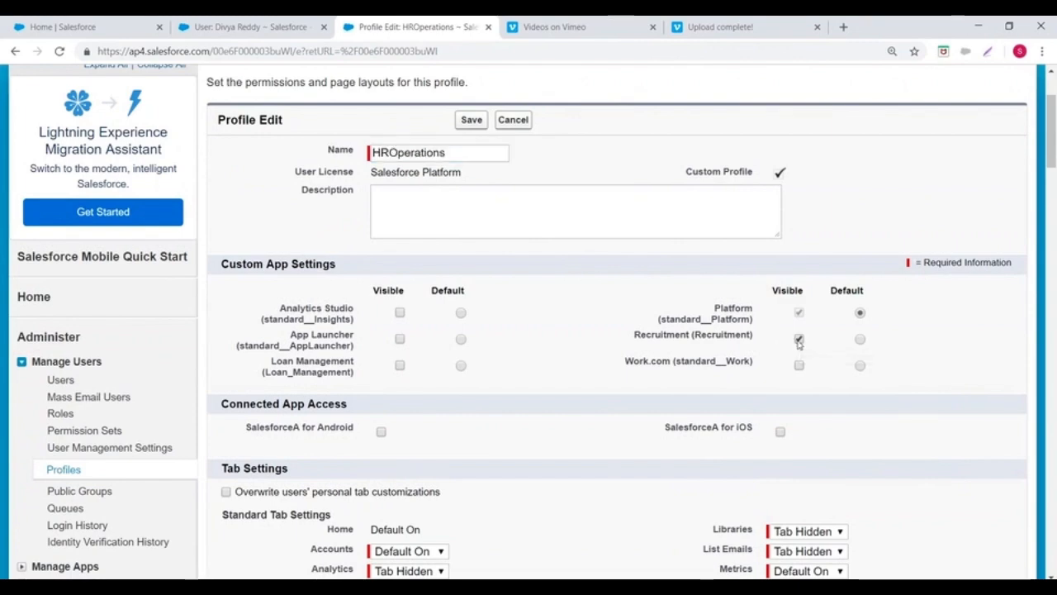
left_click(400, 366)
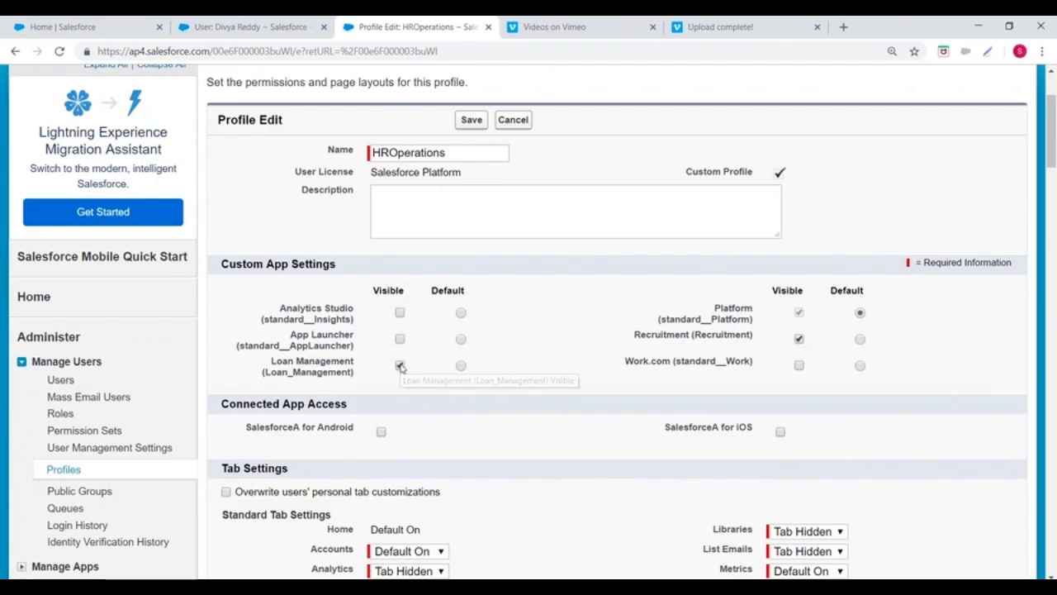
Grant Read, Create, Edit and Delete access on the Branches, Courses, Customers and Loans custom objects
scroll(554, 317, "down", 9)
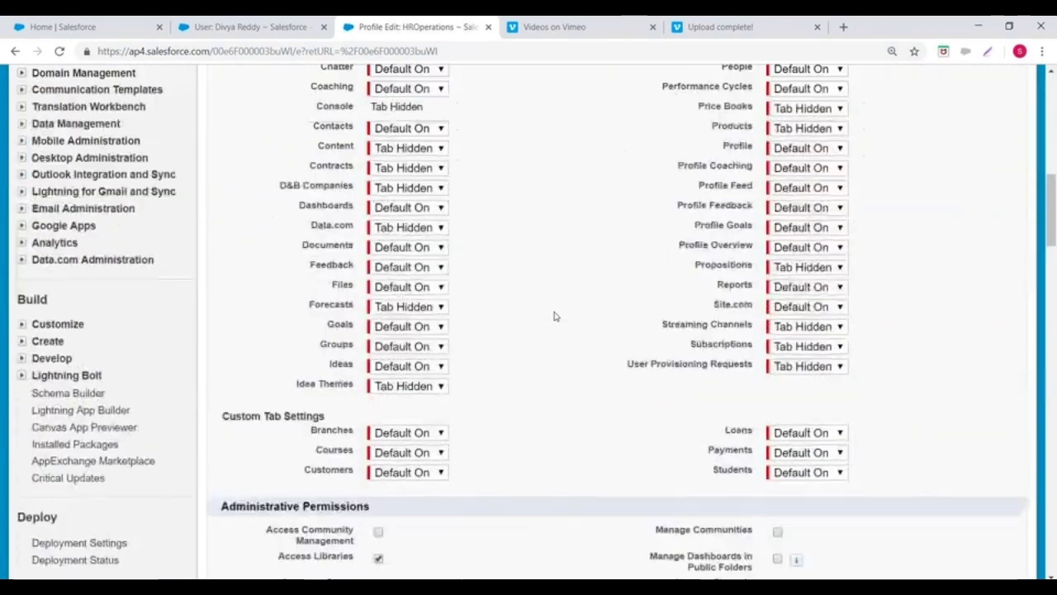
scroll(554, 316, "down", 15)
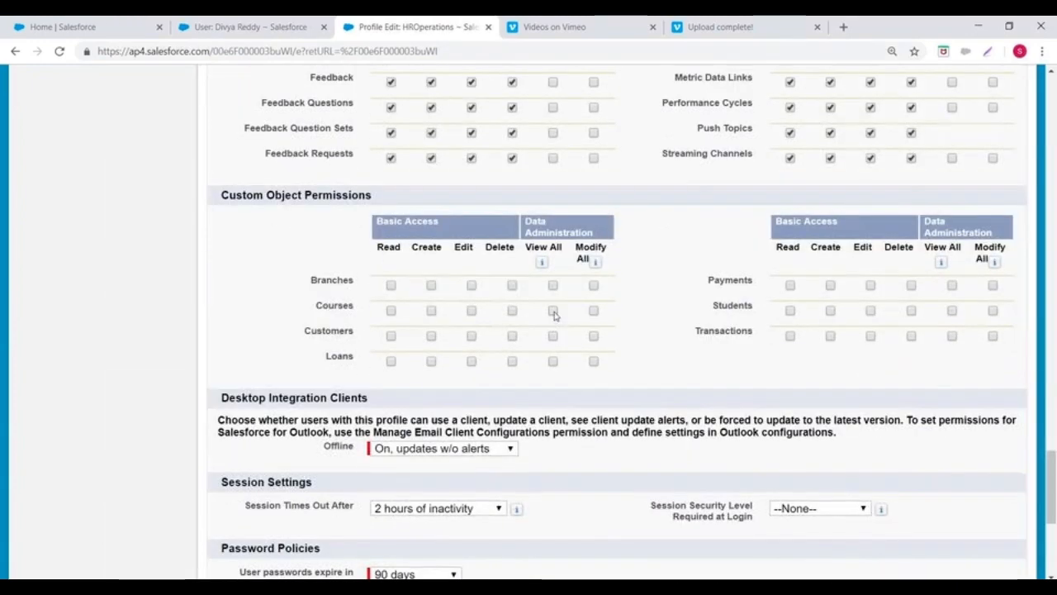
left_click(512, 285)
left_click(430, 287)
left_click(512, 310)
left_click(431, 310)
left_click(512, 335)
left_click(431, 337)
left_click(512, 360)
left_click(431, 361)
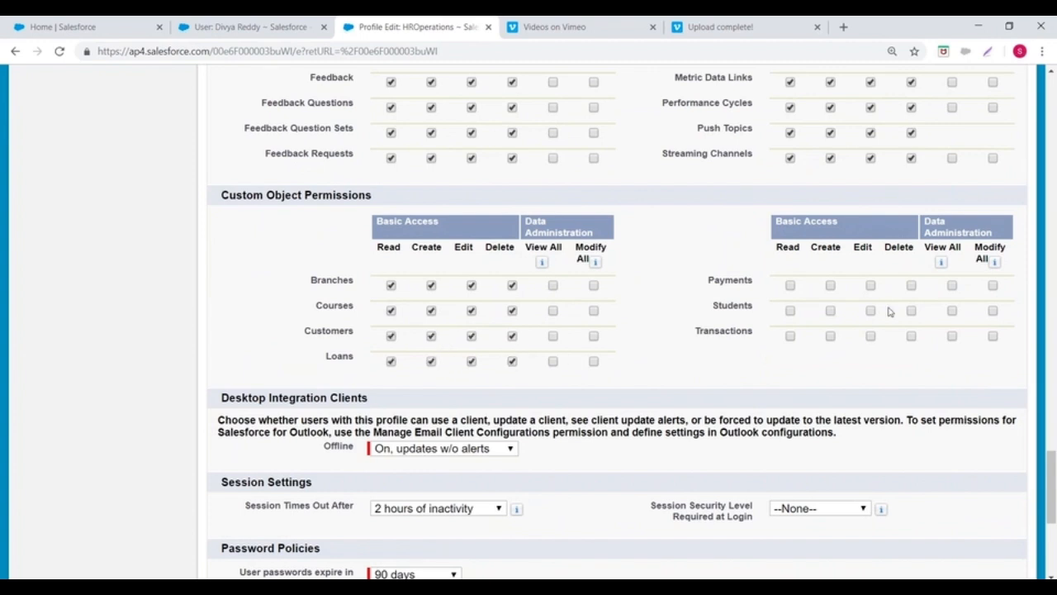
Grant Read, Create, Edit and Delete access on the Payments, Students and Transactions custom objects, and save the profile
left_click(911, 284)
left_click(911, 310)
left_click(911, 336)
left_click(830, 286)
left_click(831, 311)
left_click(831, 336)
scroll(631, 347, "down", 5)
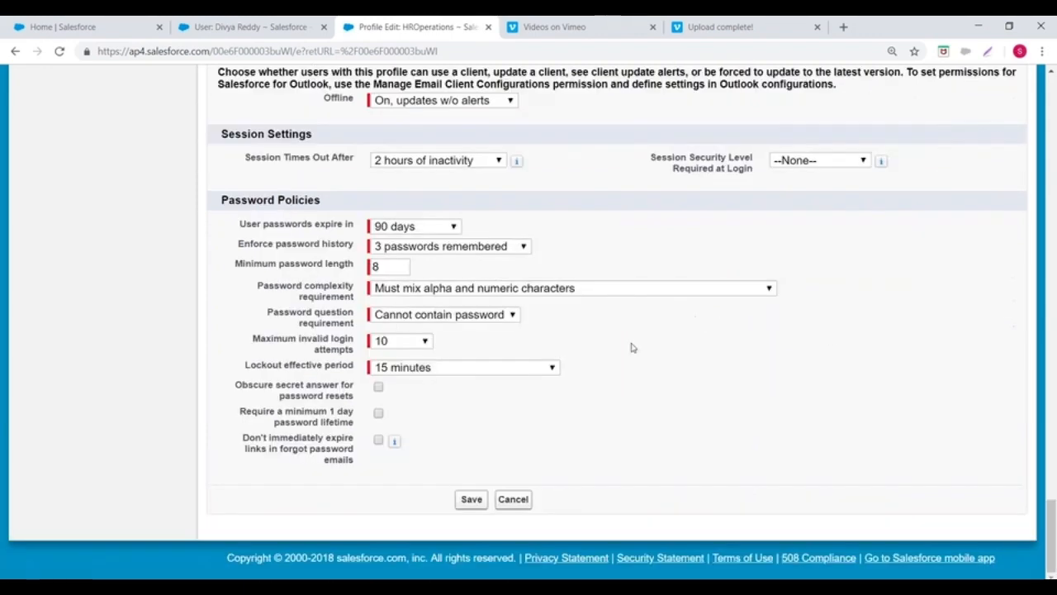
left_click(476, 499)
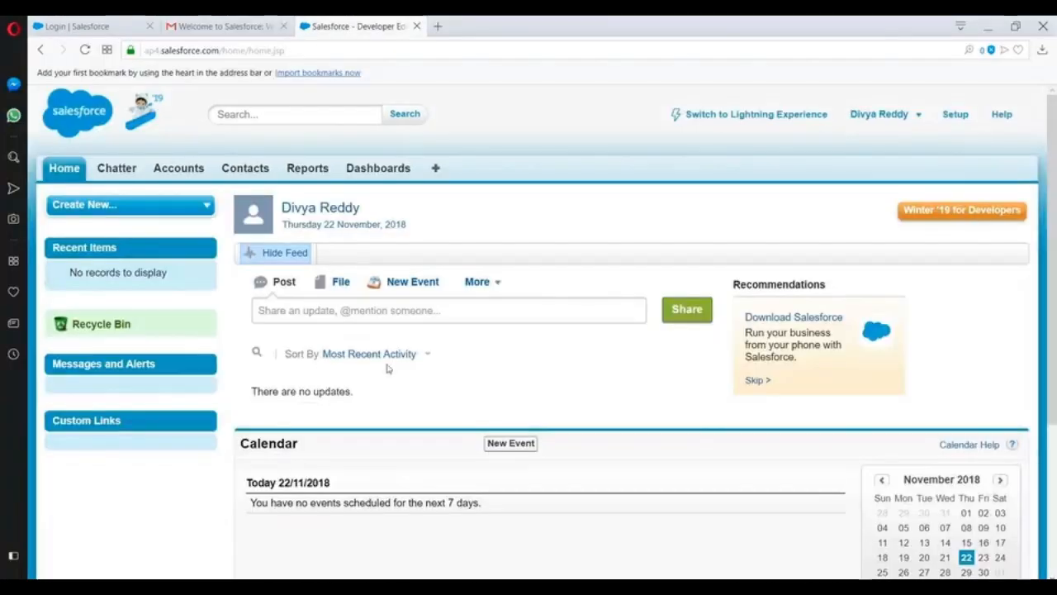
Return to the new user's Opera session, open Setup, and switch to the Loan Management app
left_click(953, 115)
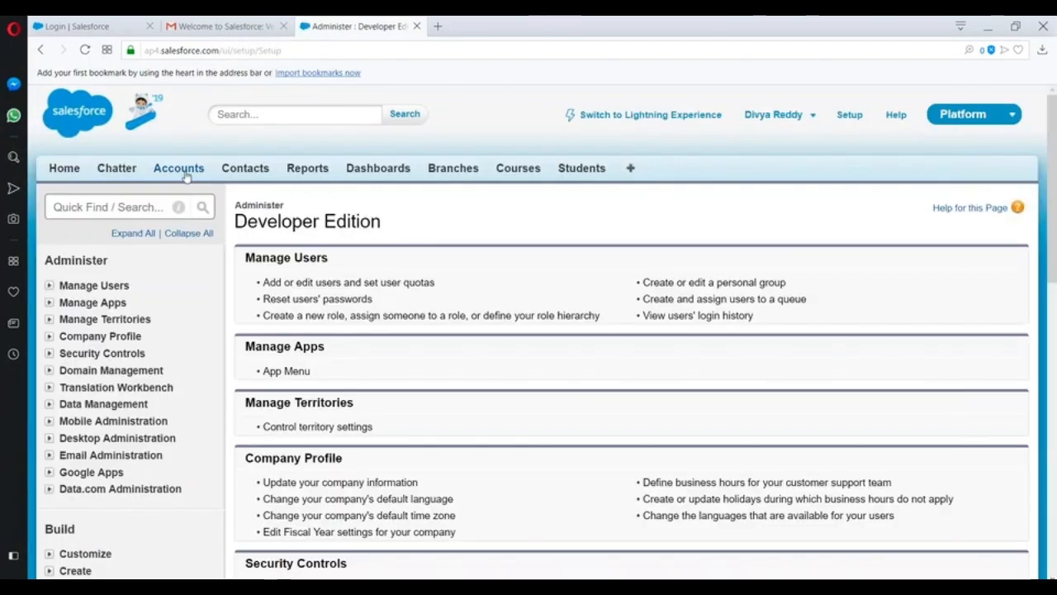
left_click(946, 112)
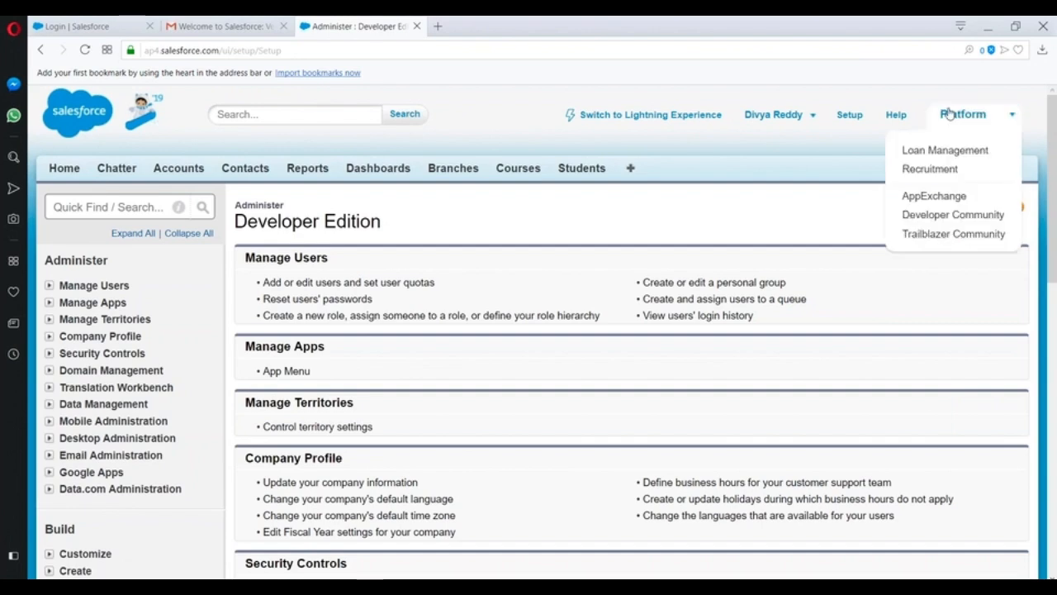
left_click(928, 156)
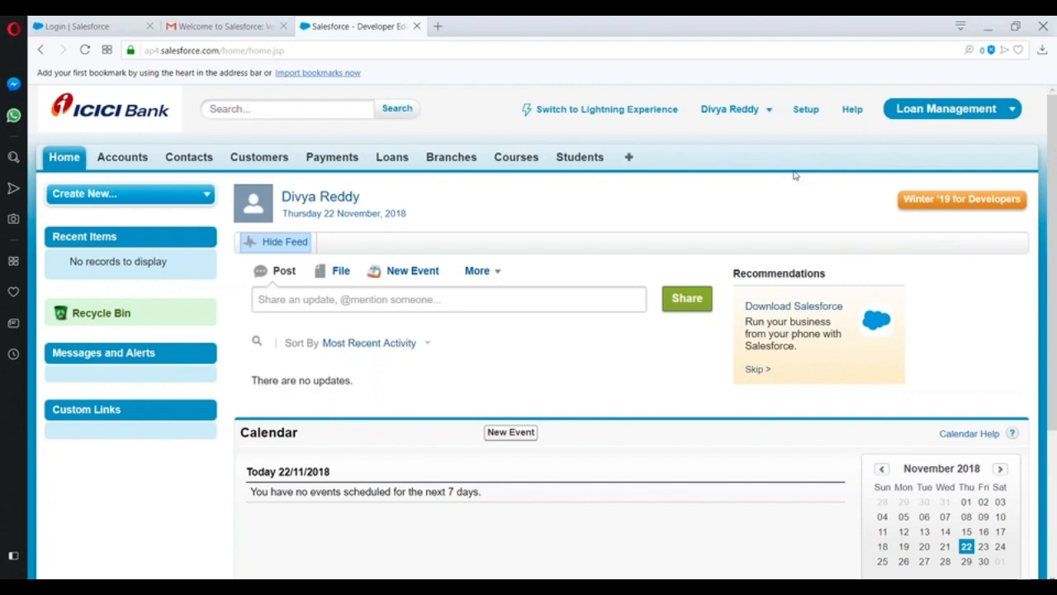
Open Setup as the new user and examine which administration and build options are available
left_click(812, 117)
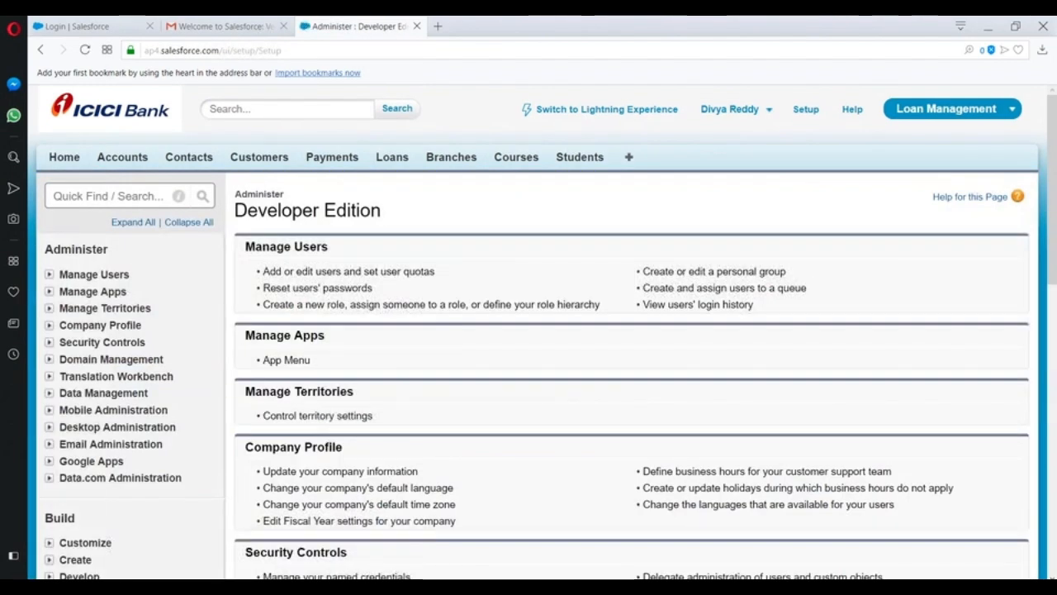
scroll(424, 191, "down", 2)
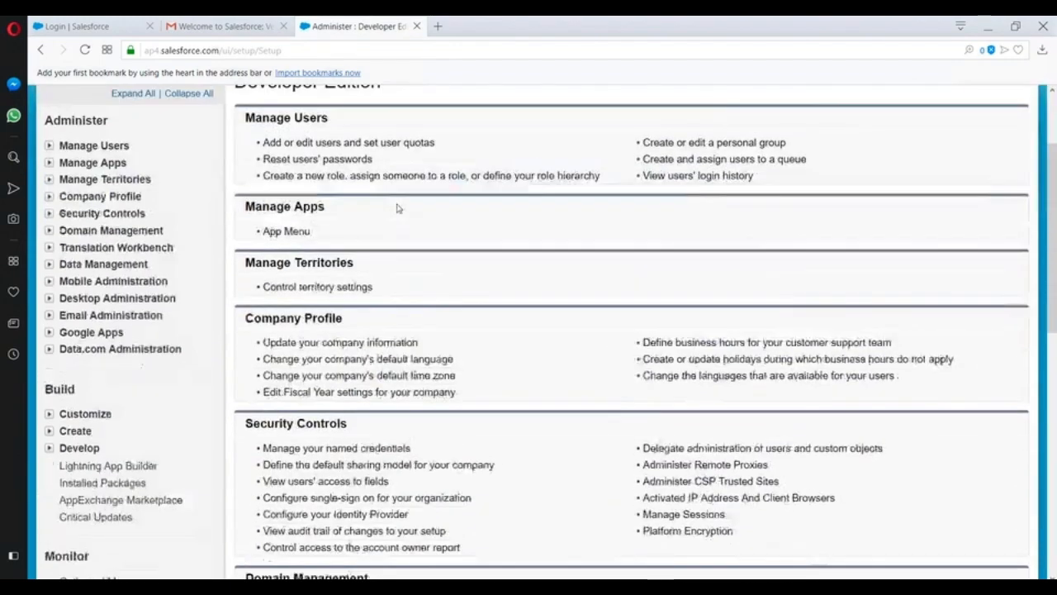
scroll(424, 165, "up", 2)
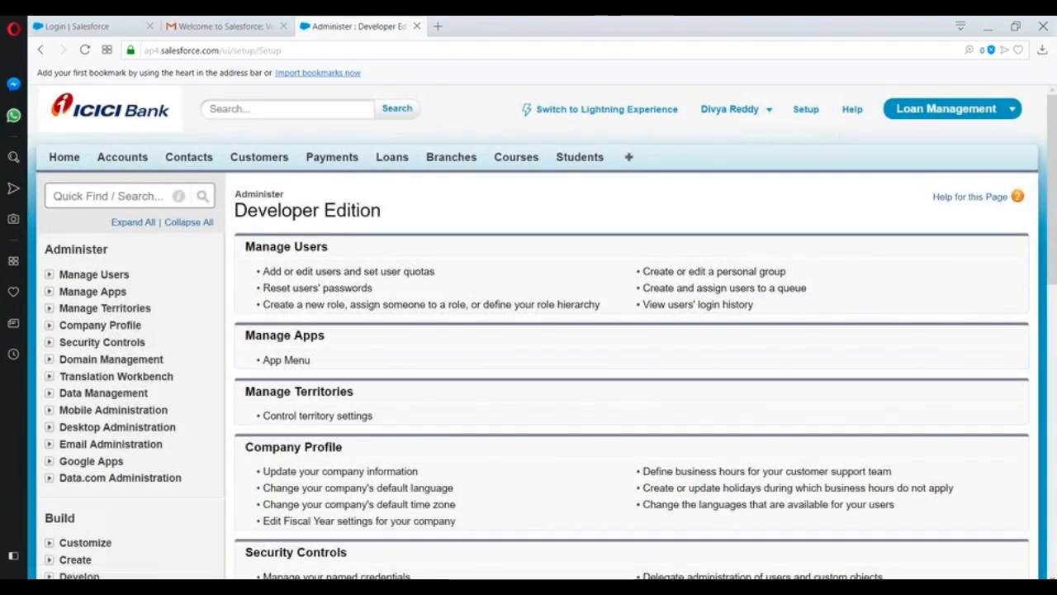
scroll(814, 124, "down", 1)
scroll(542, 330, "down", 3)
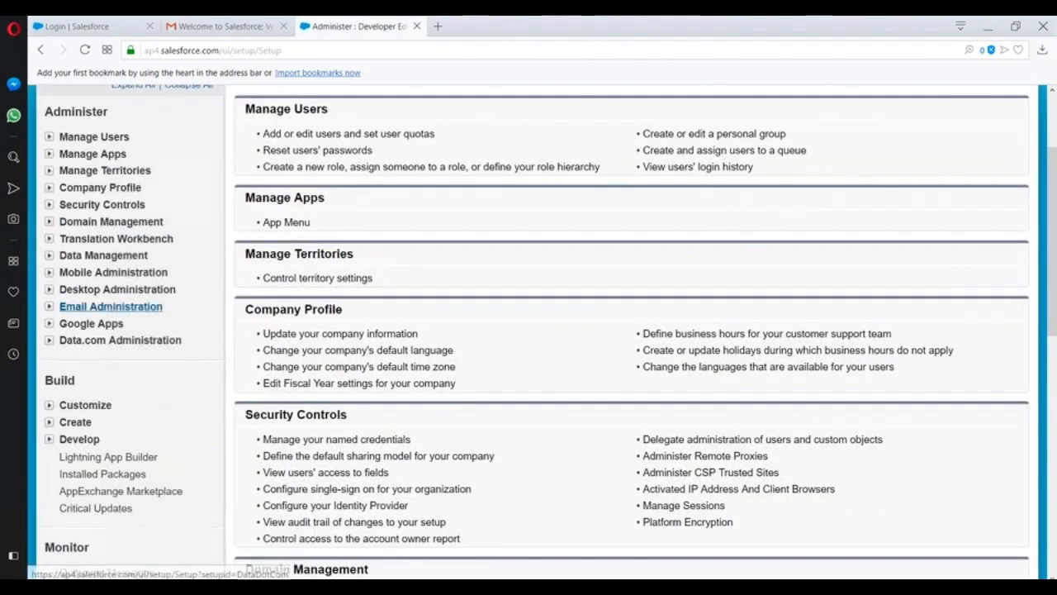
scroll(108, 314, "down", 5)
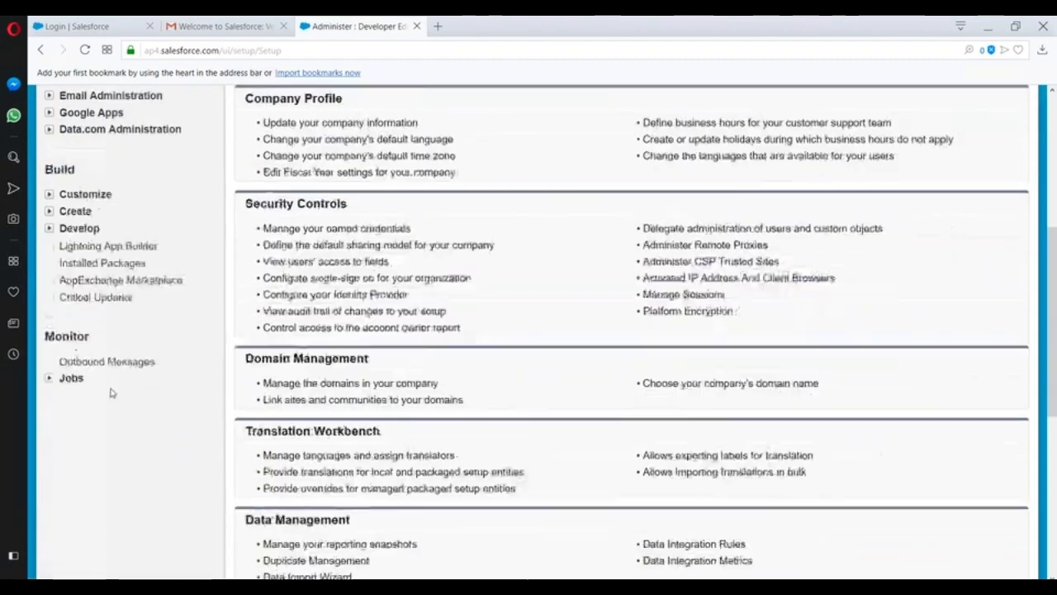
scroll(112, 393, "up", 7)
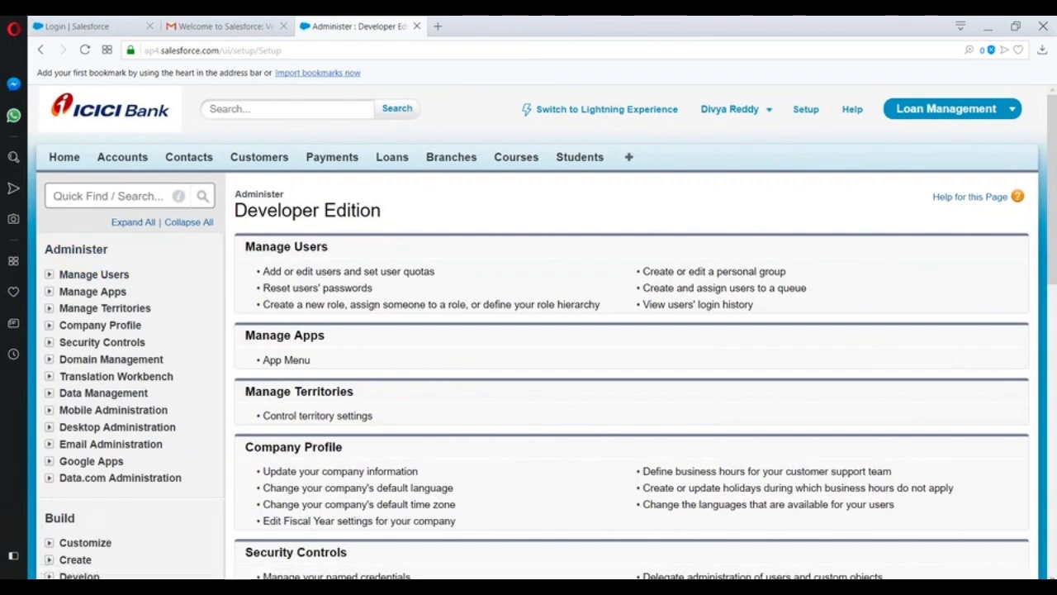
scroll(239, 212, "down", 1)
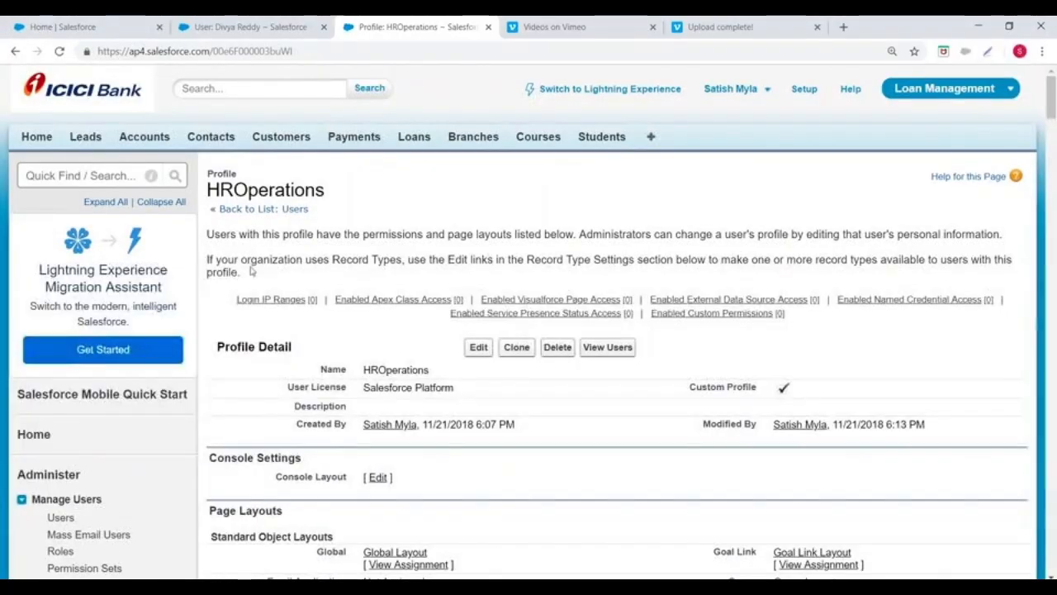
Switch back to Chrome, find and clear the View Setup and Configuration permission in the HROperations profile, and save it
scroll(396, 273, "down", 2)
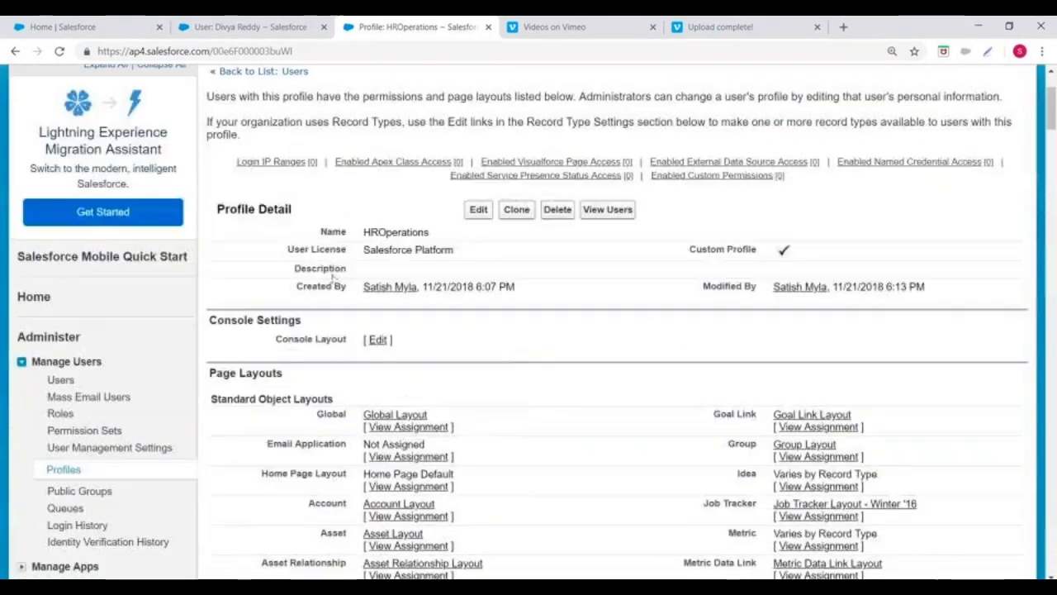
left_click(479, 212)
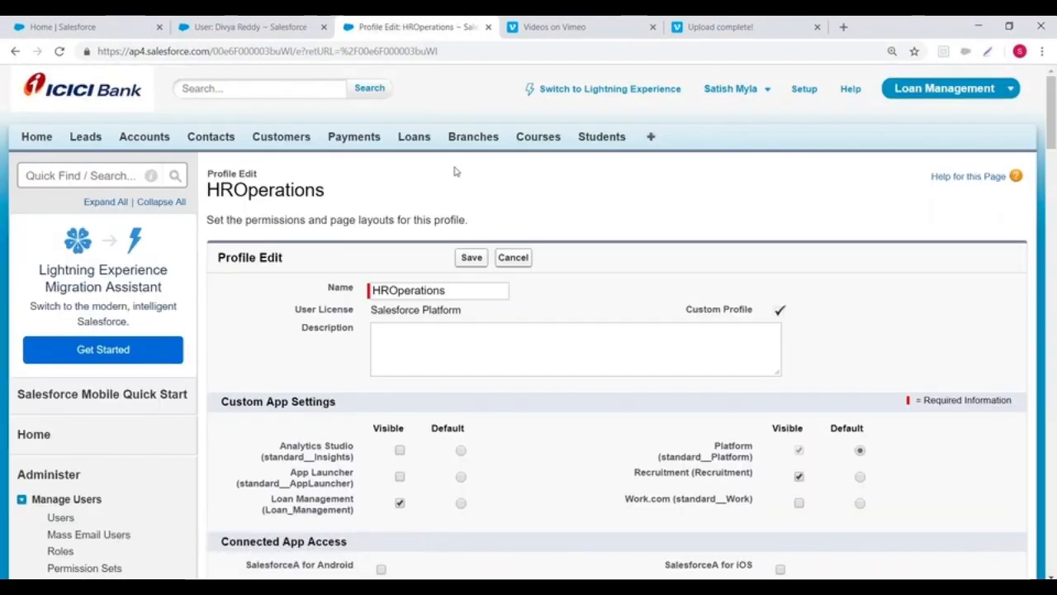
scroll(467, 199, "down", 4)
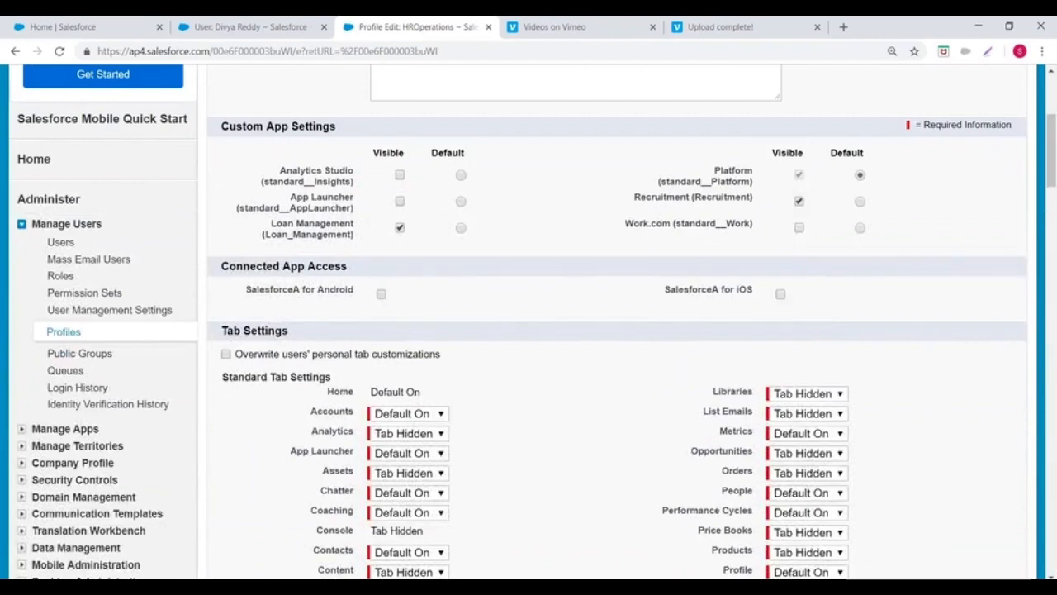
key("ctrl+f")
type("view set")
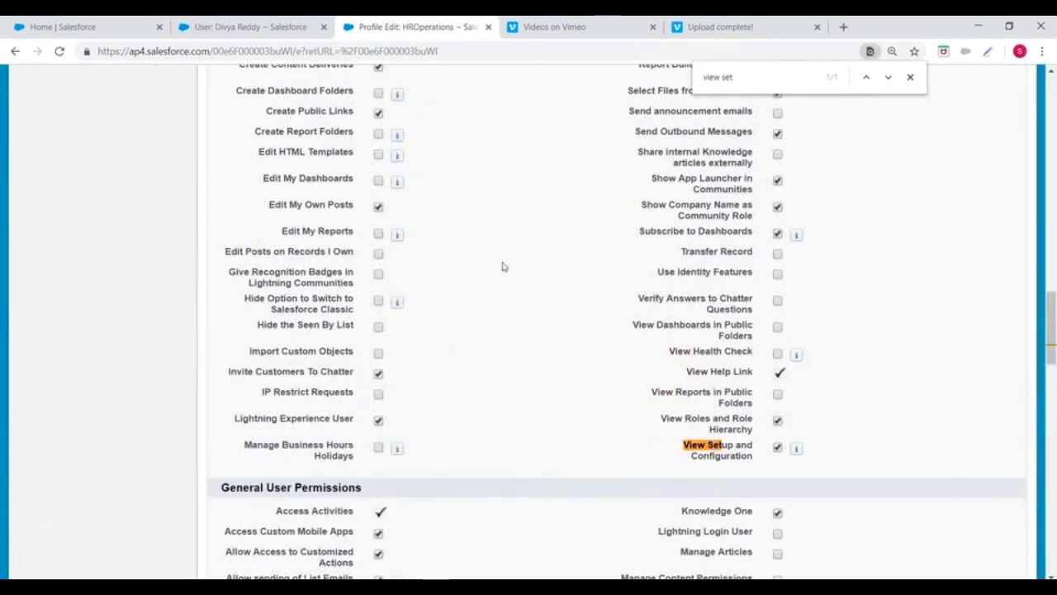
scroll(502, 266, "down", 3)
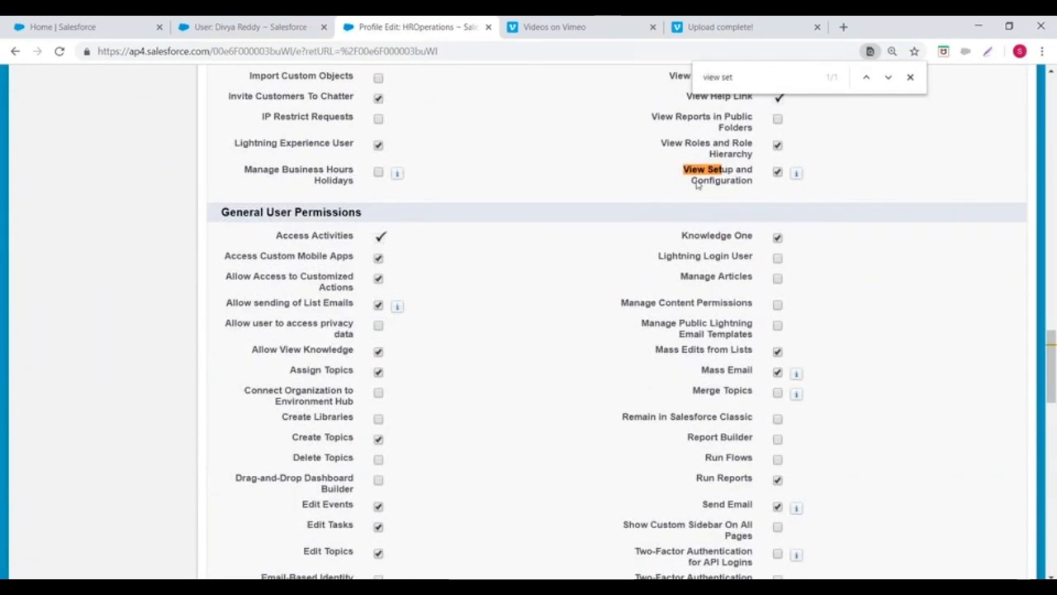
left_click(777, 173)
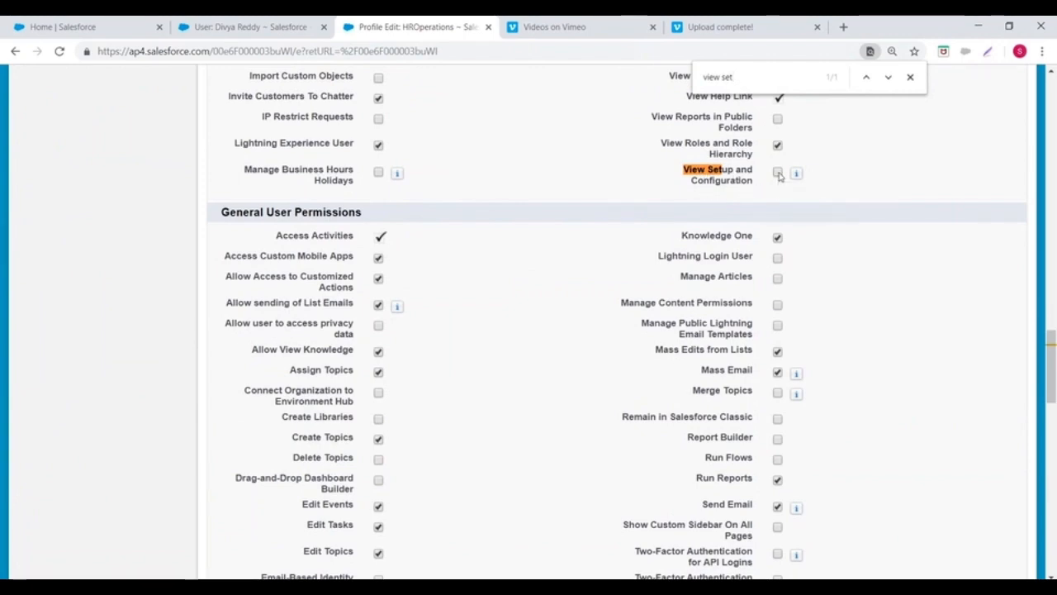
scroll(171, 244, "up", 3)
scroll(171, 243, "up", 20)
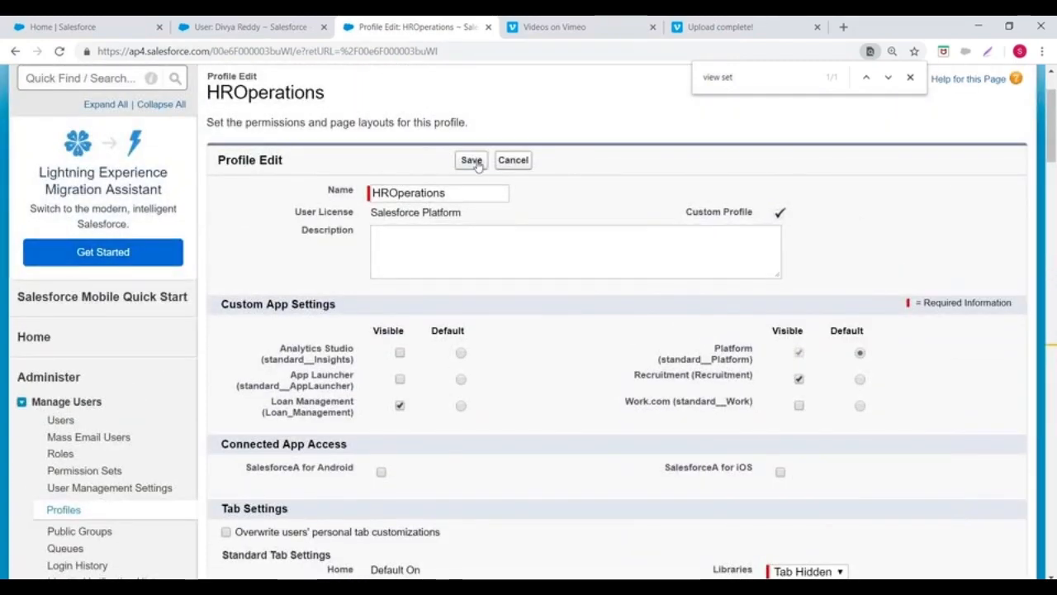
left_click(476, 165)
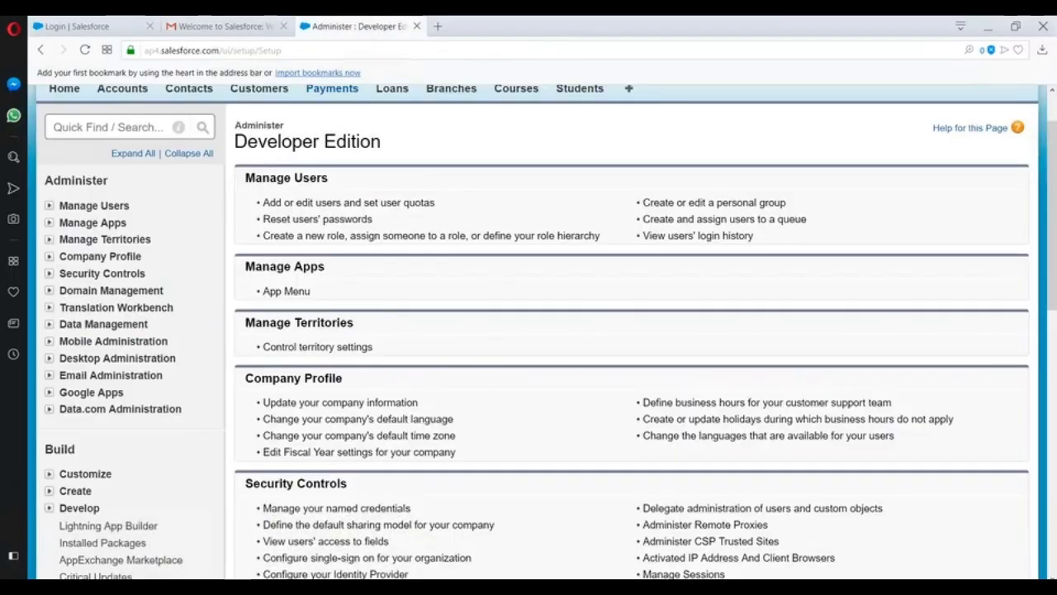
Switch to the HROperations user's Opera session, check the account options, and open the Branches home page
scroll(614, 200, "up", 1)
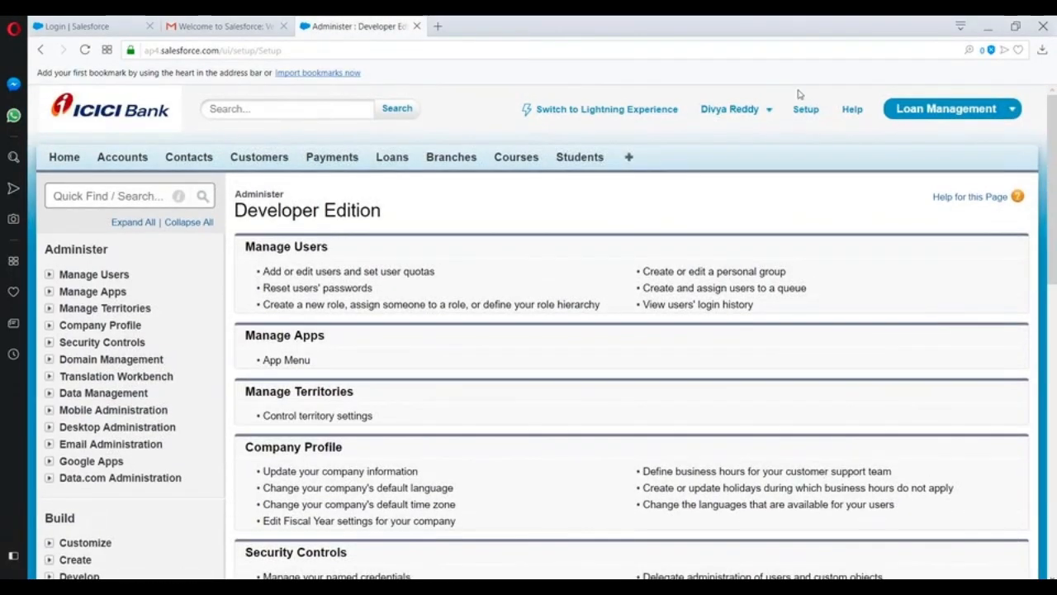
left_click(729, 110)
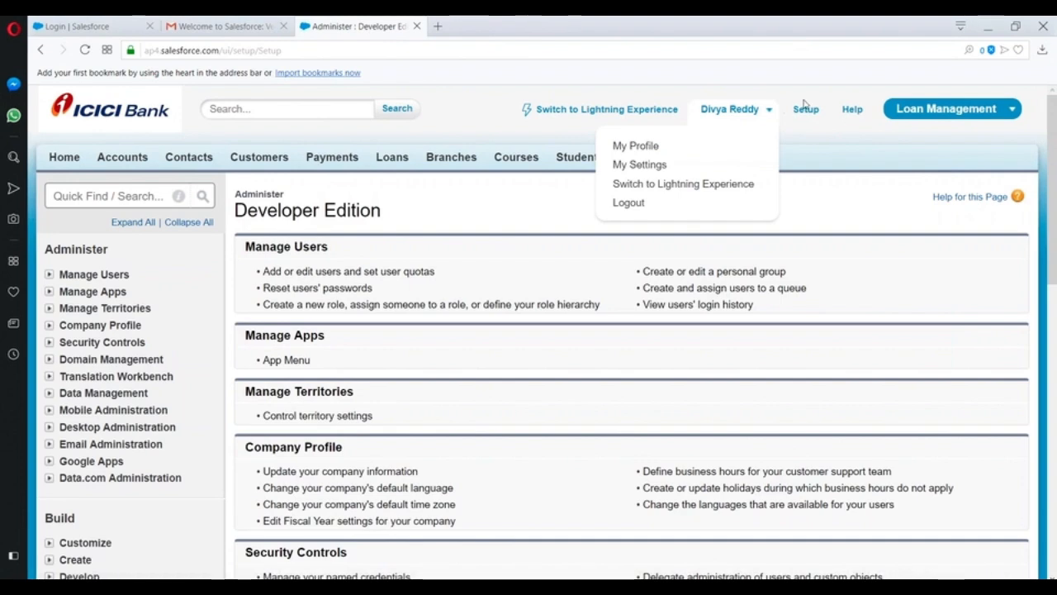
left_click(451, 158)
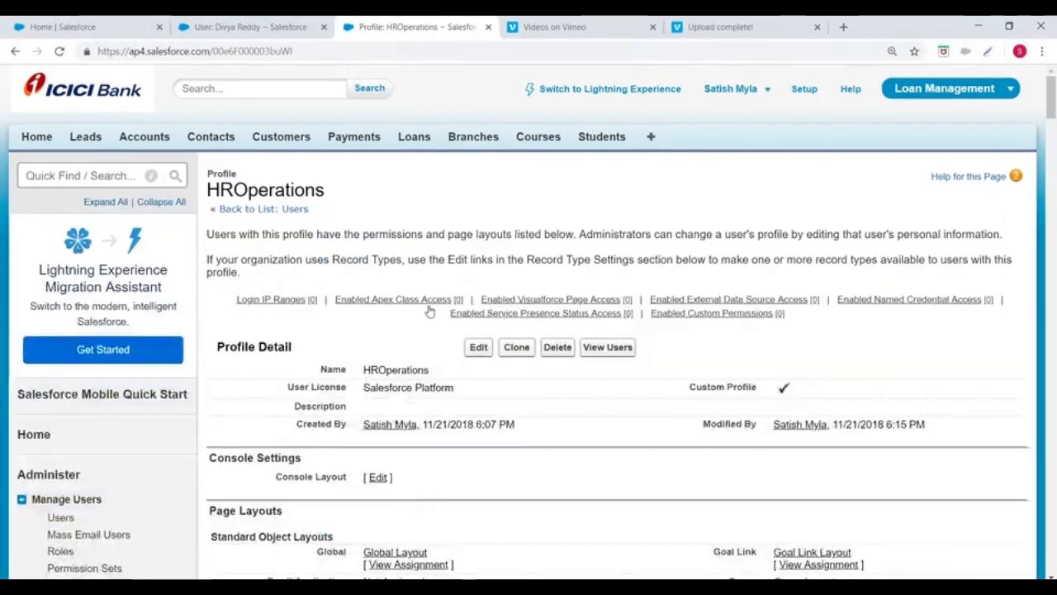
Return to the administrator's Chrome session, open the record of the user with the HROperations profile, and freeze that user
scroll(185, 313, "down", 3)
scroll(185, 313, "down", 2)
left_click(59, 174)
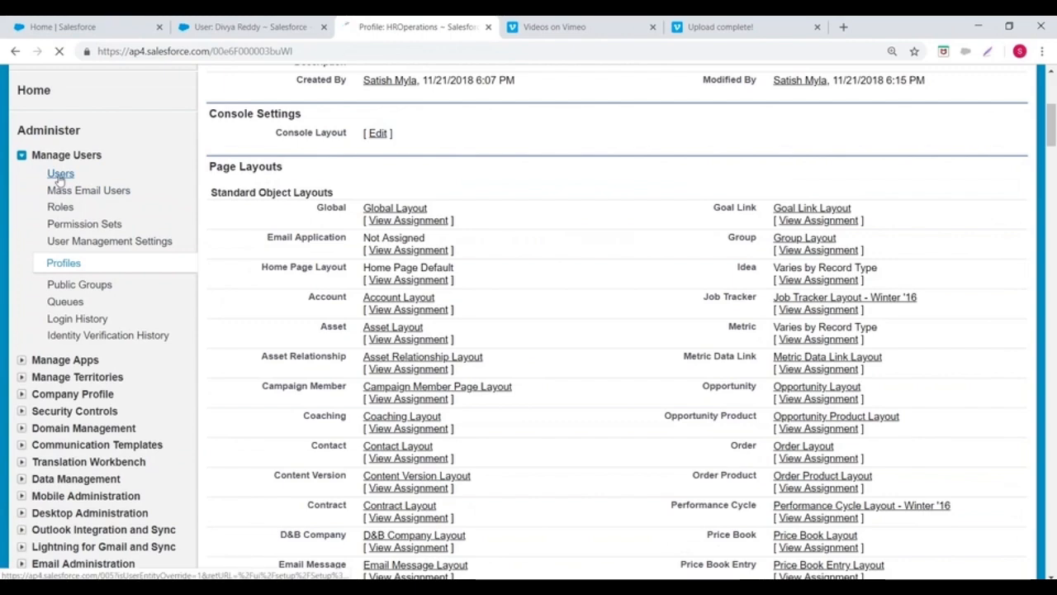
scroll(380, 287, "down", 2)
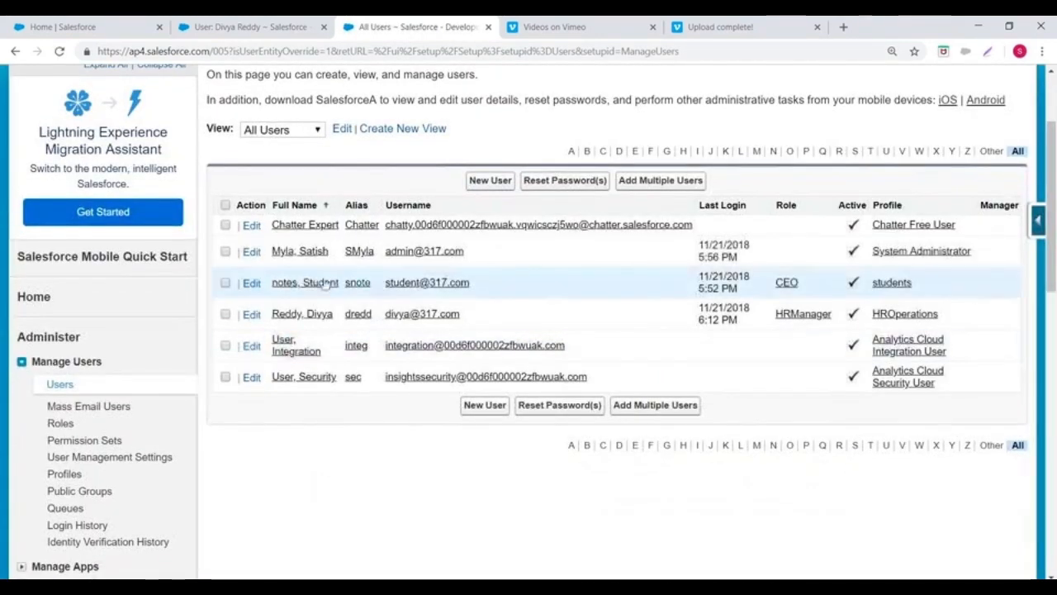
left_click(284, 316)
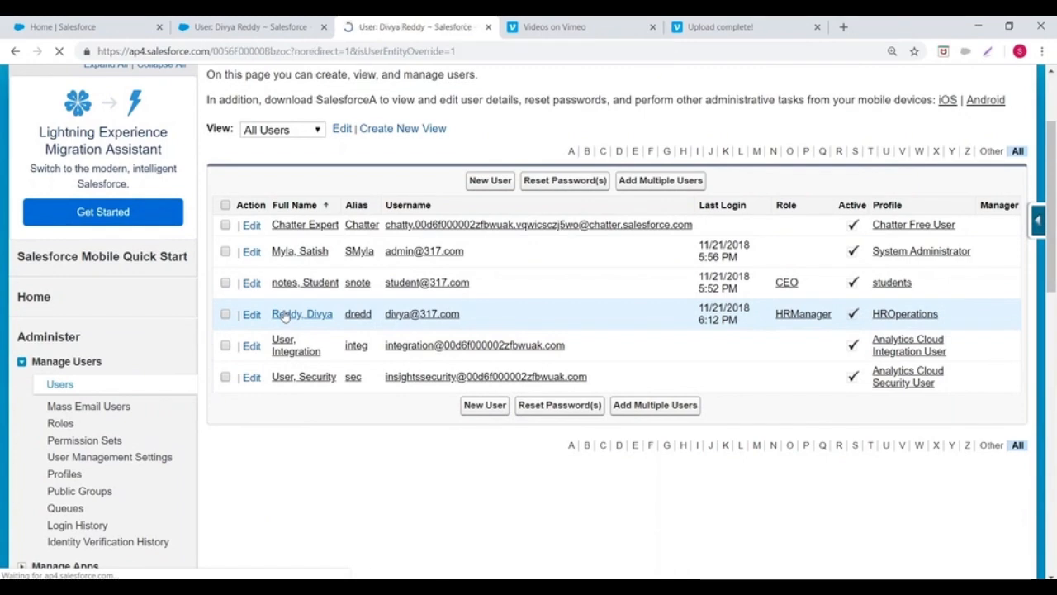
scroll(582, 358, "down", 1)
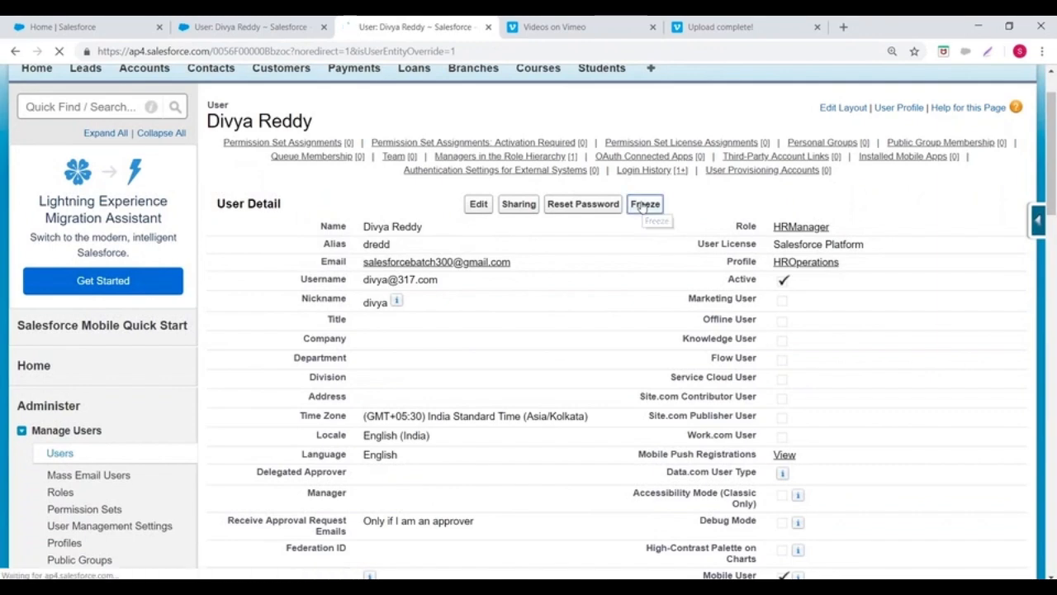
left_click(642, 205)
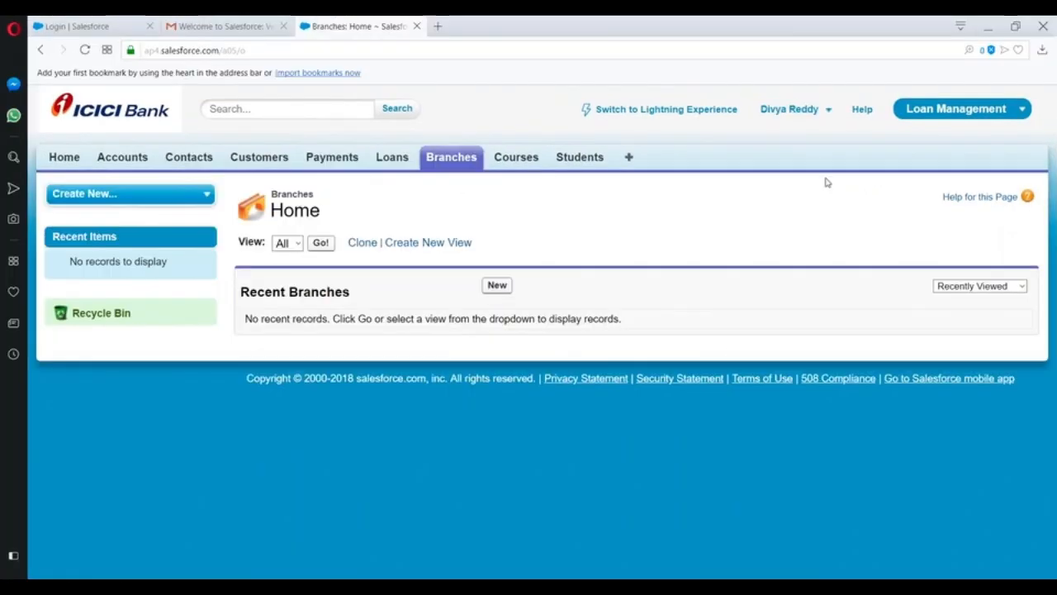
Switch to Opera, log the HROperations user out of Salesforce, and close the leftover Salesforce browser tabs
left_click(825, 109)
left_click(686, 201)
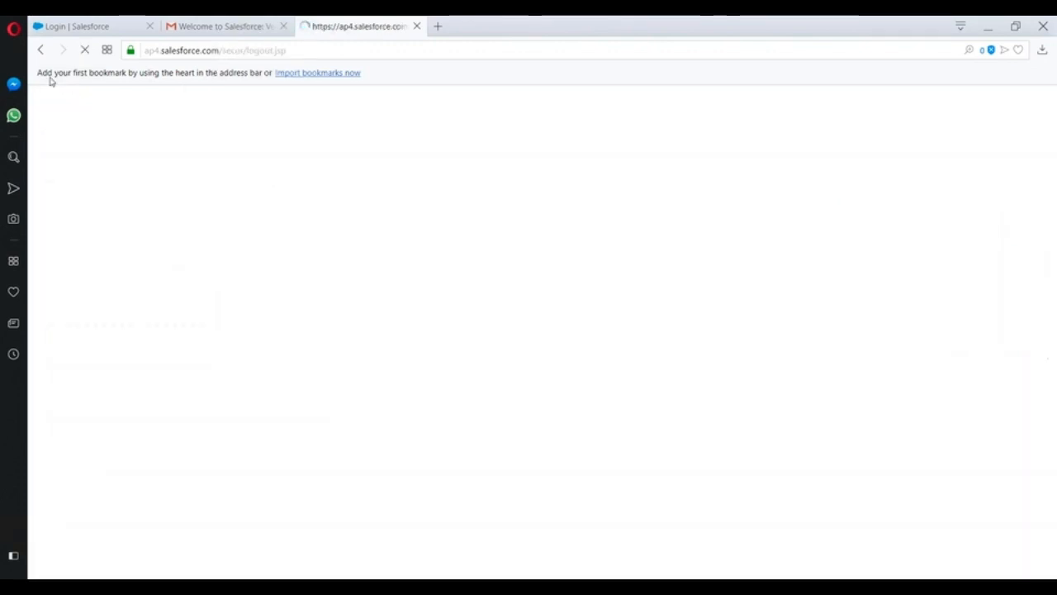
left_click(150, 26)
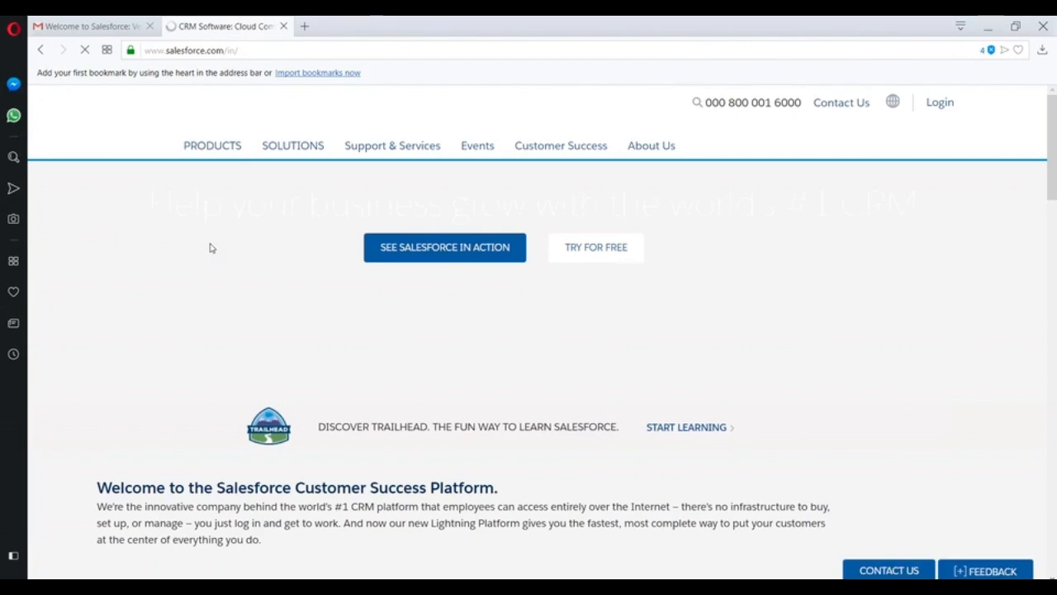
left_click(283, 26)
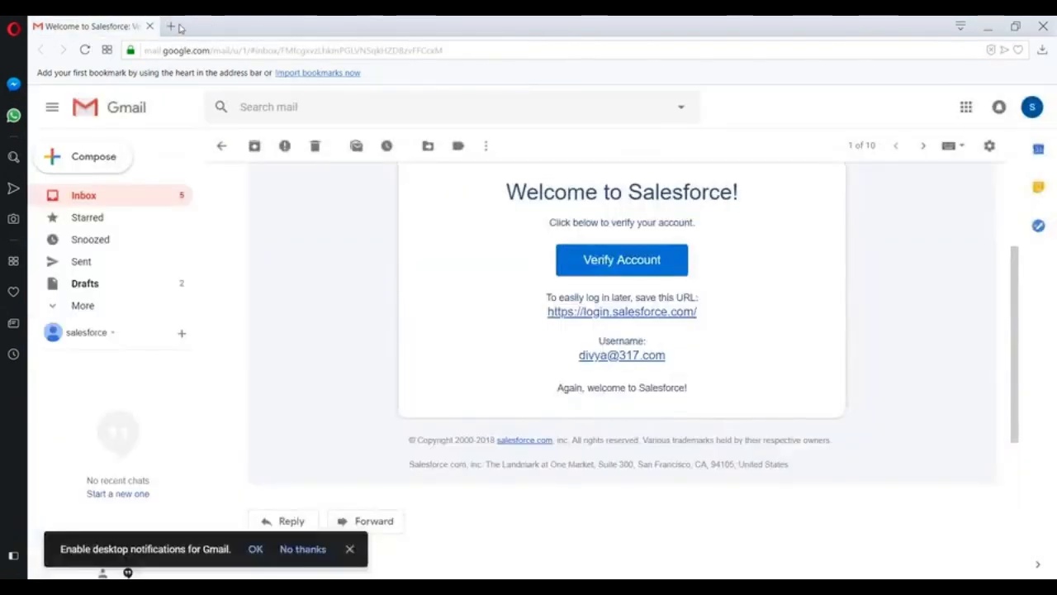
Load login.salesforce.com in a new browser tab and try to log in with the frozen user's username and password
left_click(171, 27)
type("login.salesforce.com")
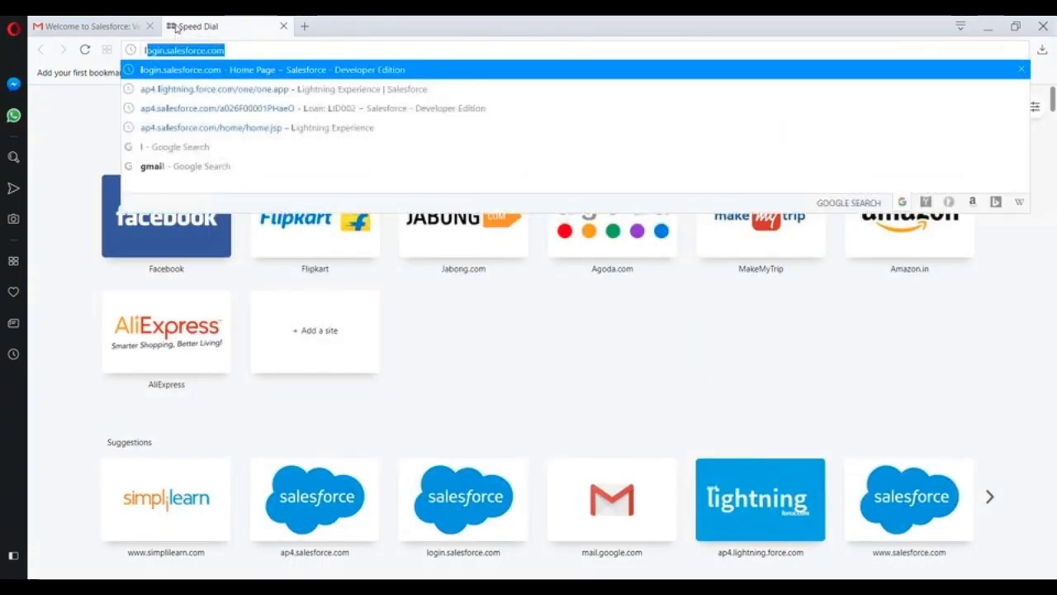
key("Return")
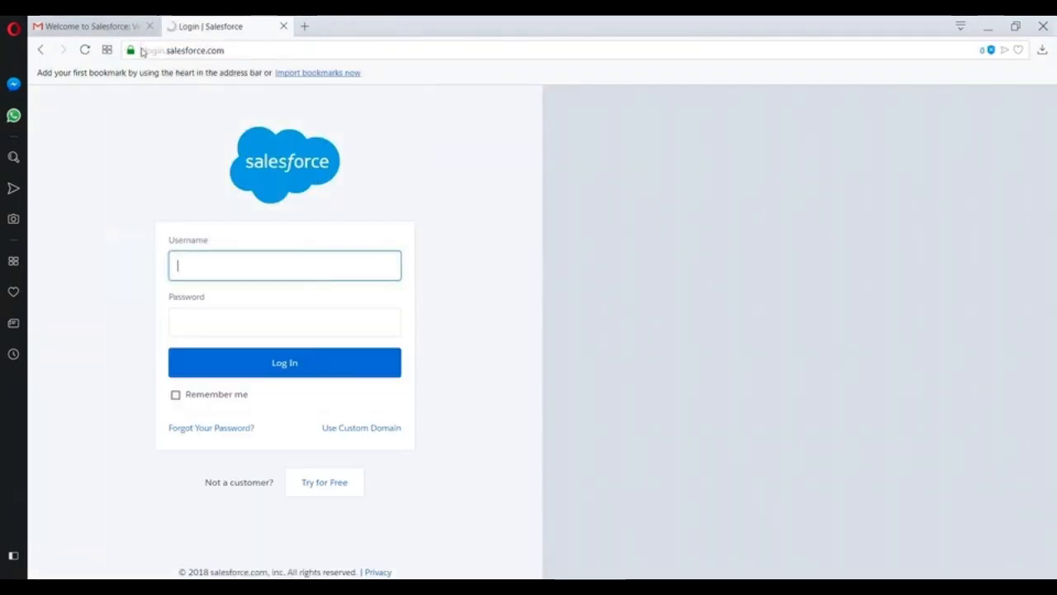
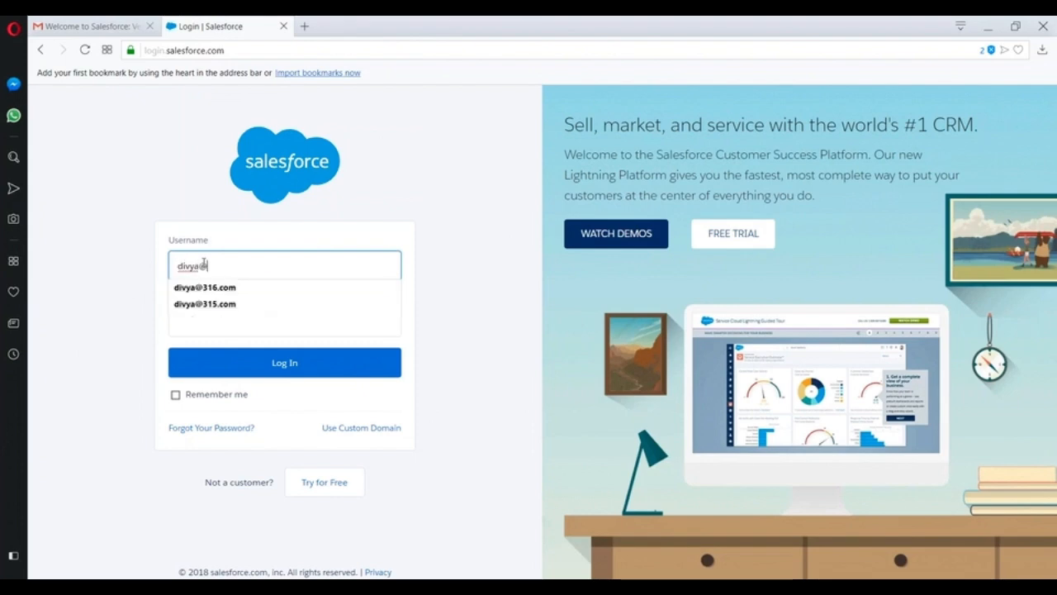
key("Tab")
type("*************")
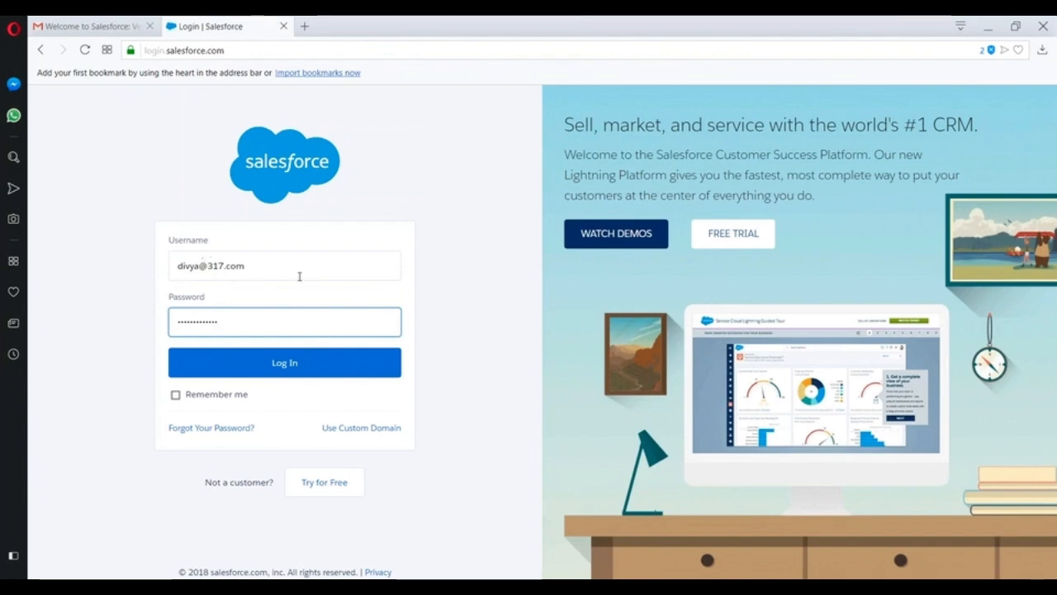
left_click(281, 363)
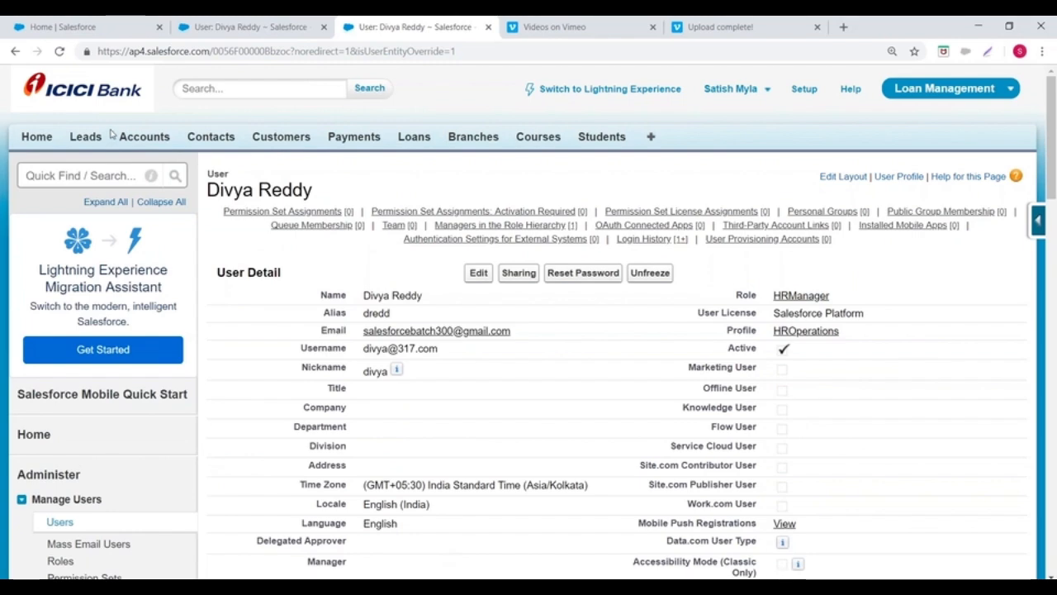
Switch back to Chrome and close the duplicate user record and Salesforce Home browser tabs
left_click(321, 27)
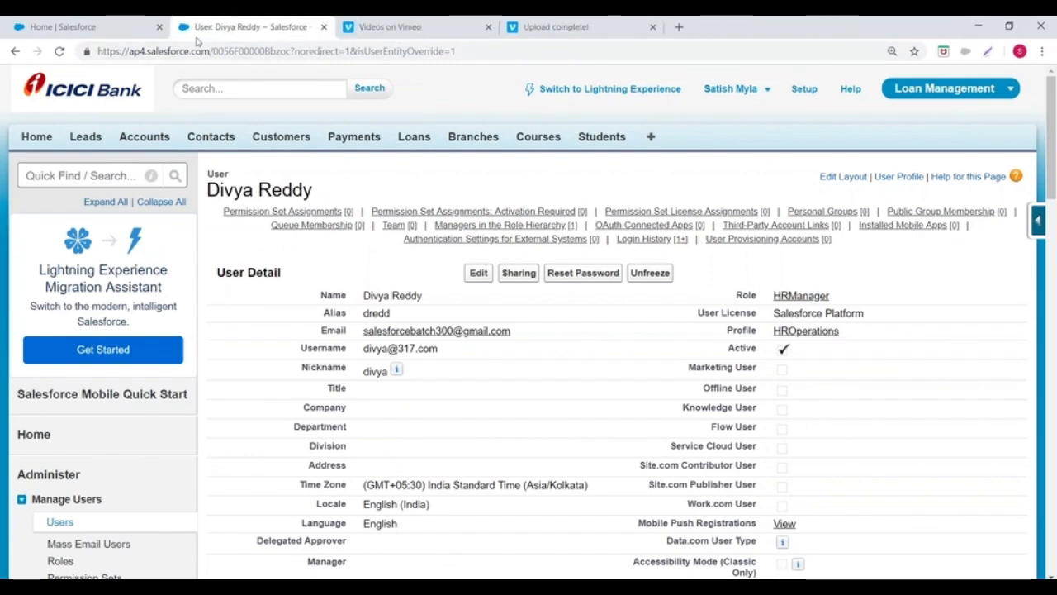
left_click(82, 25)
left_click(159, 27)
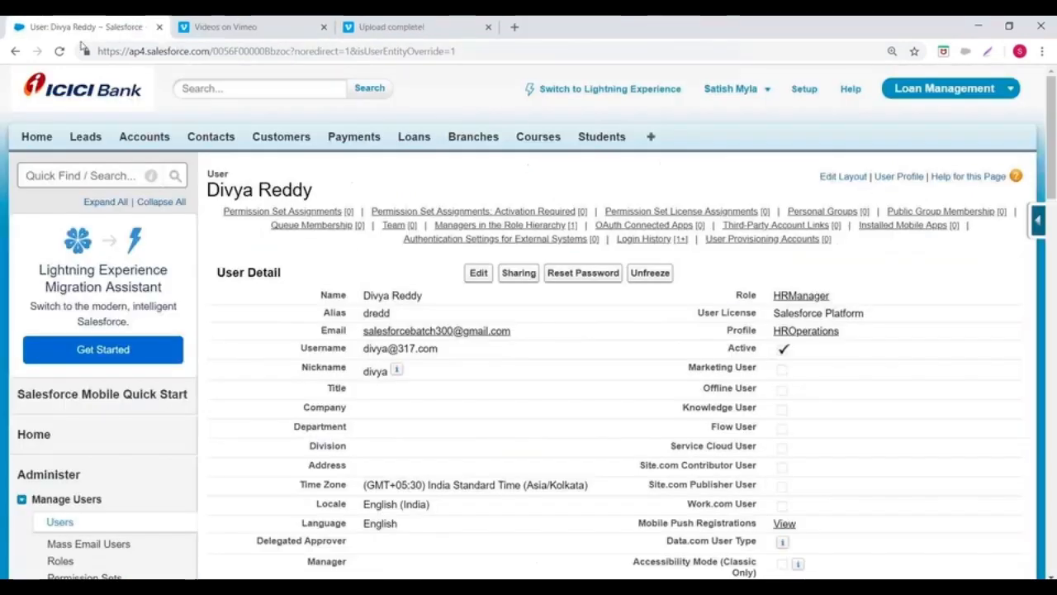
Open Login History in a separate browser tab and examine the source IP, login type and status of the newest entry
scroll(95, 155, "down", 4)
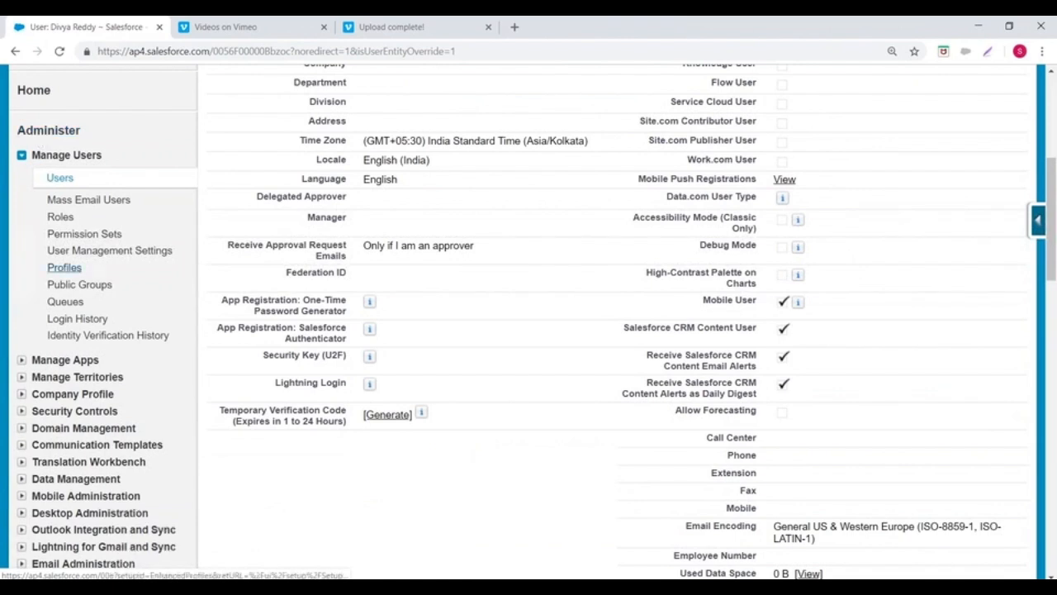
right_click(76, 321)
left_click(123, 327)
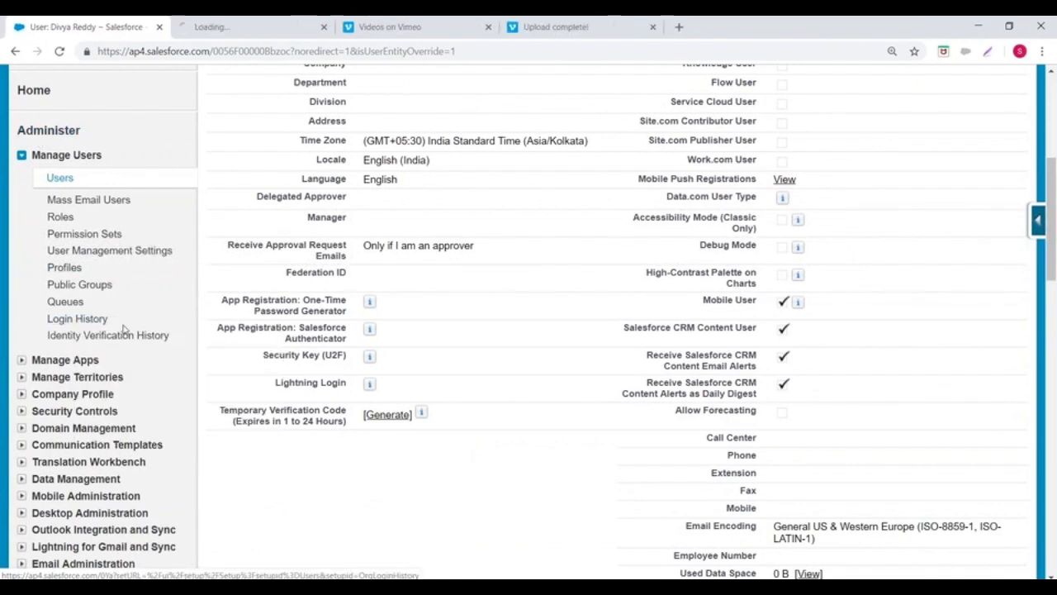
left_click(236, 34)
scroll(453, 249, "down", 1)
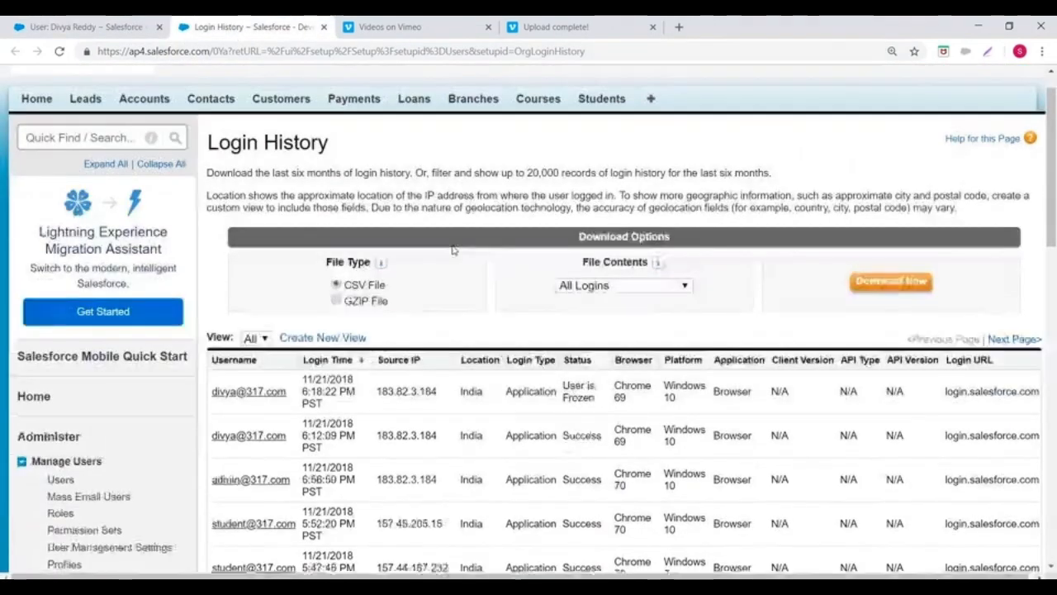
scroll(453, 250, "down", 3)
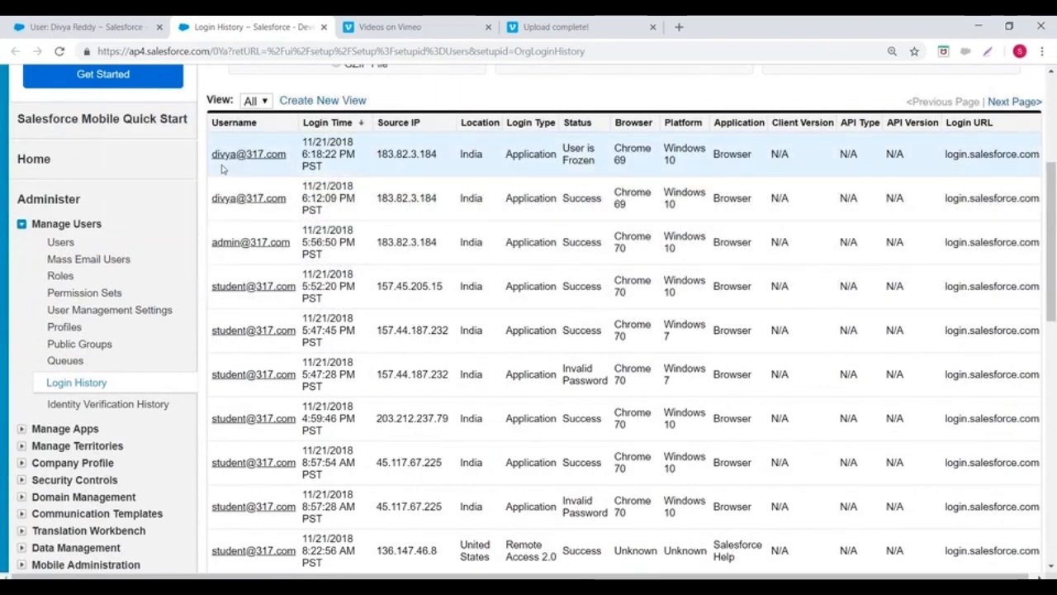
left_click_drag(394, 154, 444, 157)
left_click(535, 168)
left_click_drag(563, 145, 597, 169)
Return to the frozen user's record and open Company Information from the Company Profile settings in a separate browser tab
left_click(83, 26)
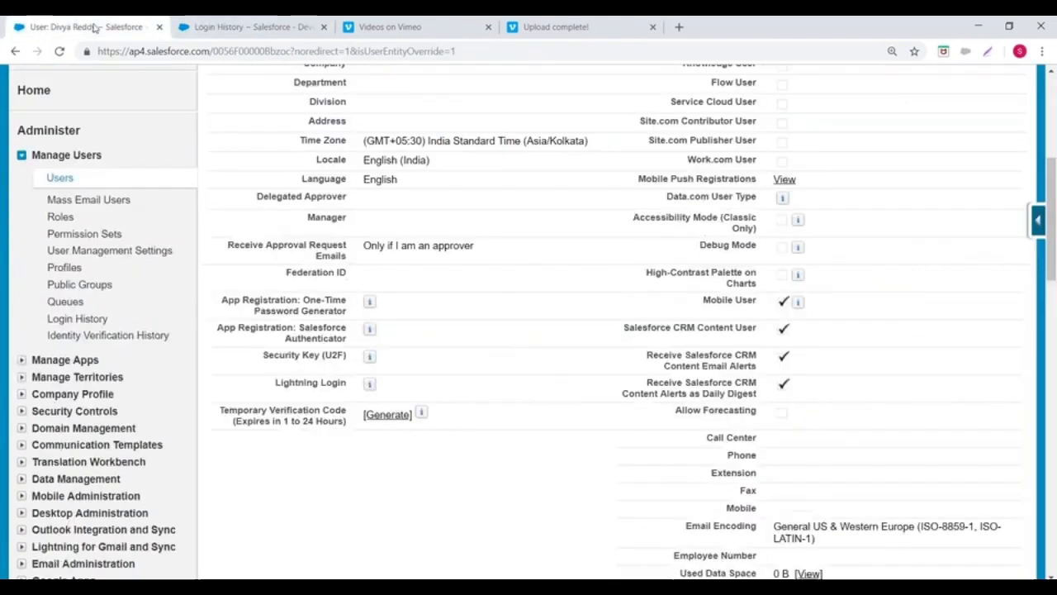
scroll(485, 364, "up", 4)
scroll(486, 364, "up", 2)
scroll(578, 297, "down", 2)
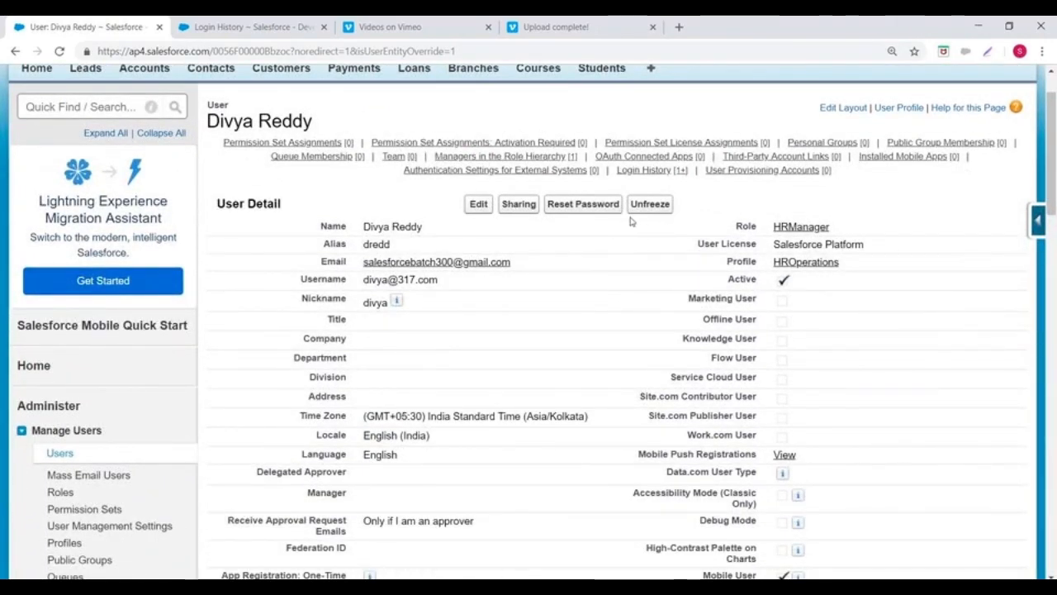
scroll(656, 208, "down", 4)
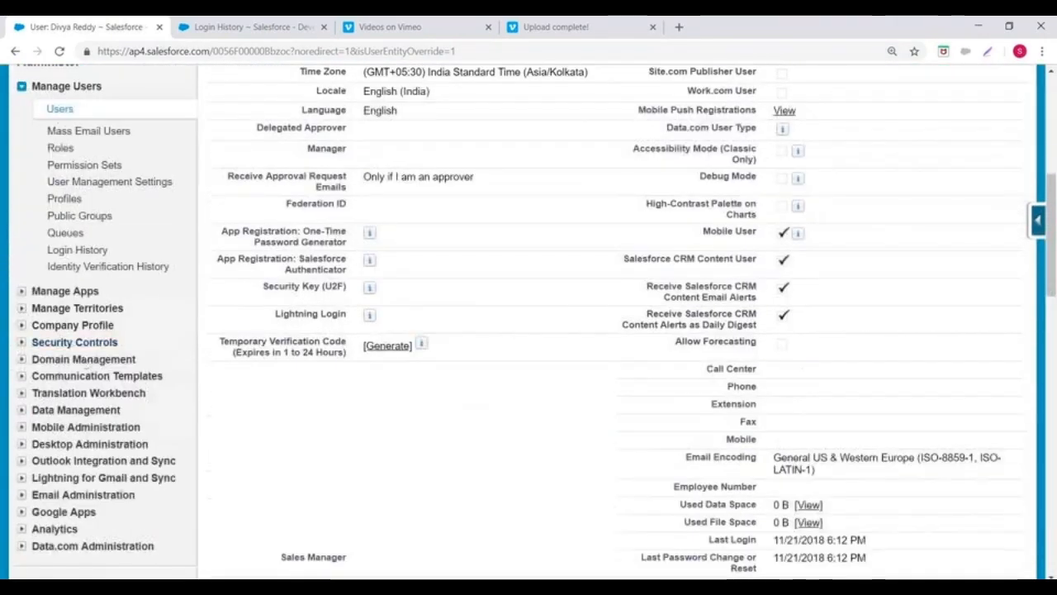
left_click(21, 325)
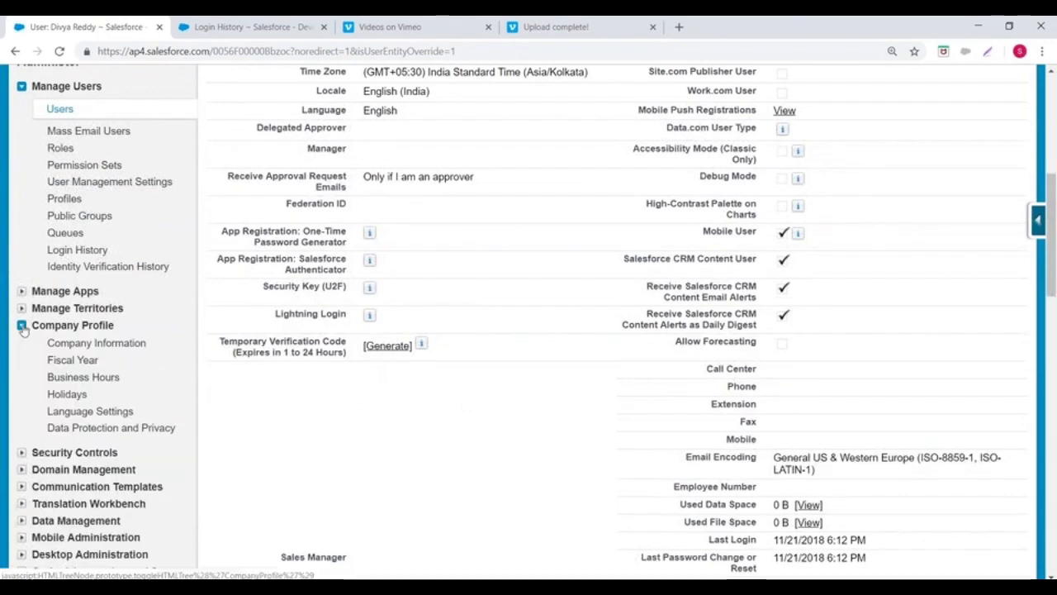
right_click(91, 344)
left_click(150, 353)
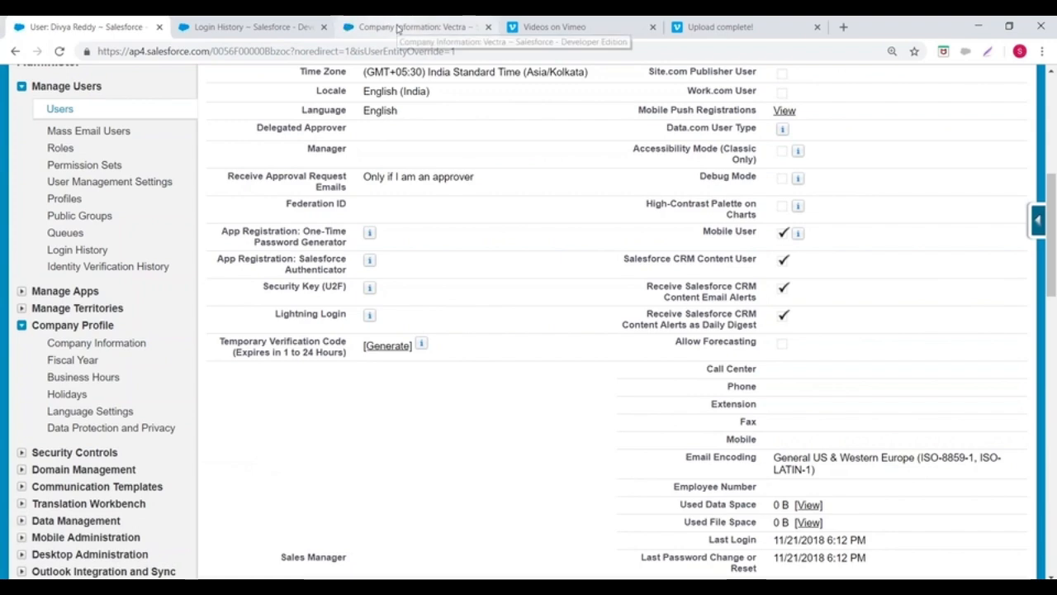
left_click(397, 28)
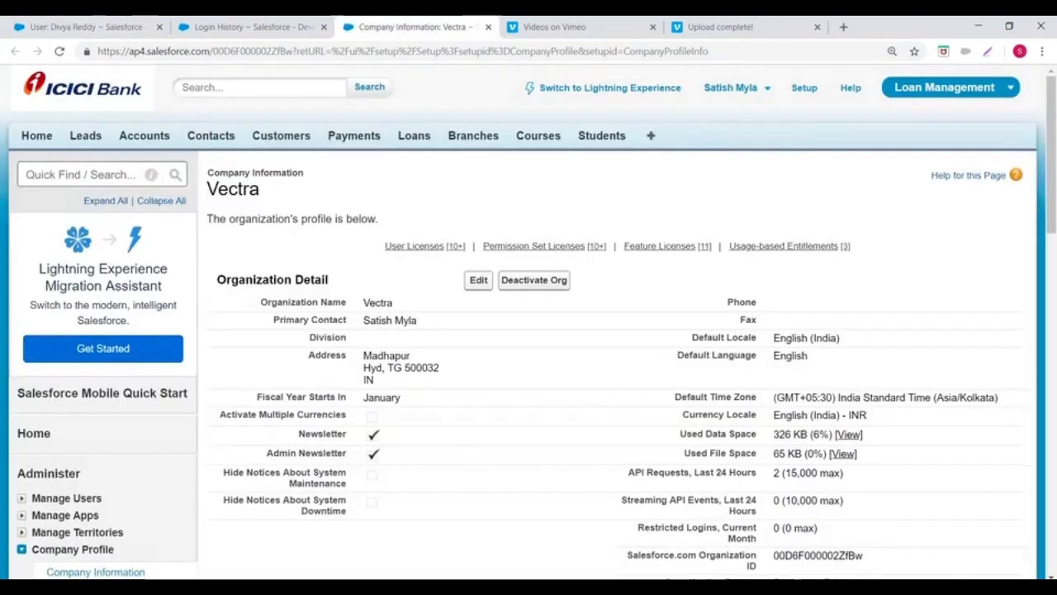
Examine the total, used and remaining counts of the Salesforce and Salesforce Platform user licenses
scroll(422, 302, "down", 5)
scroll(422, 302, "down", 2)
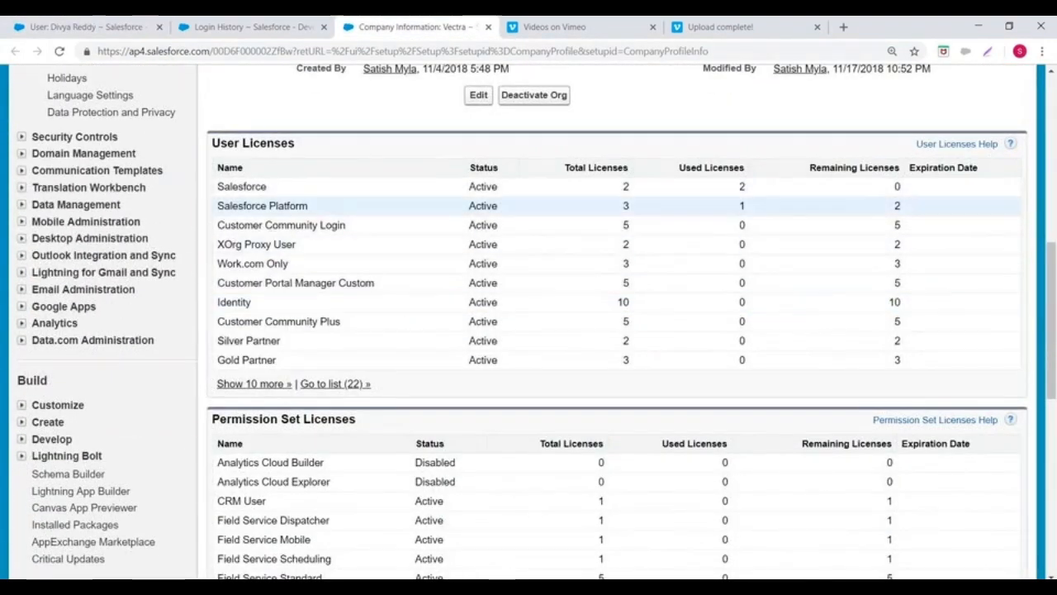
double_click(220, 186)
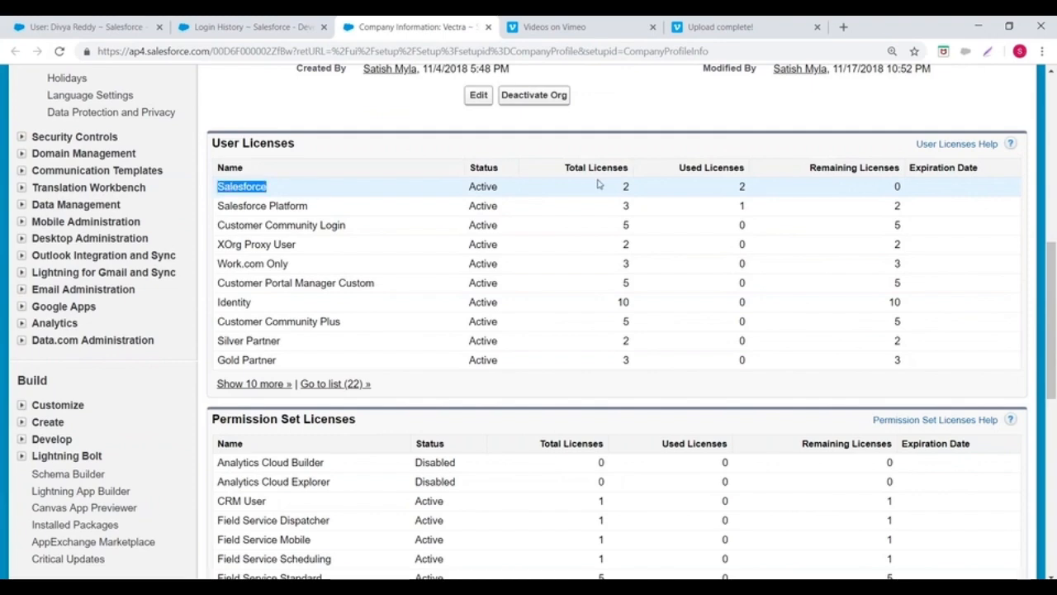
double_click(625, 186)
left_click(778, 191)
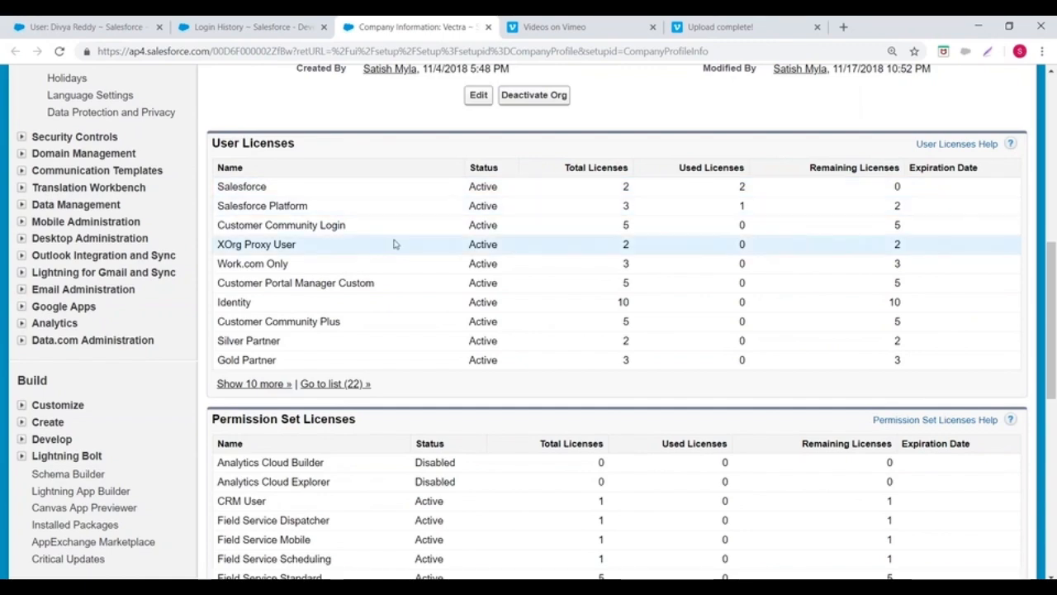
double_click(625, 206)
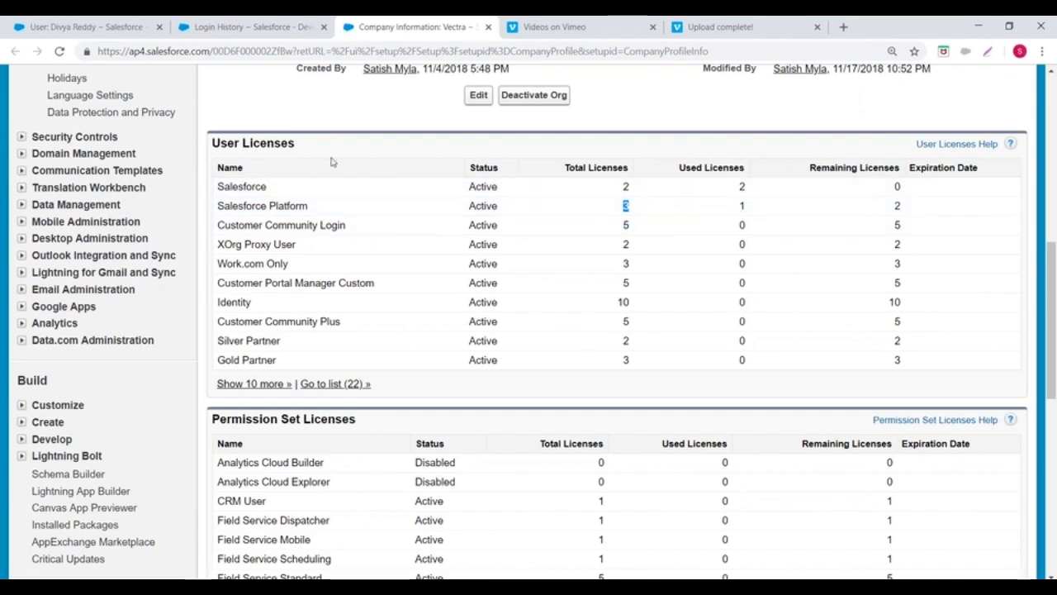
Return to the frozen user's record and unfreeze the user
left_click(83, 26)
scroll(521, 230, "up", 5)
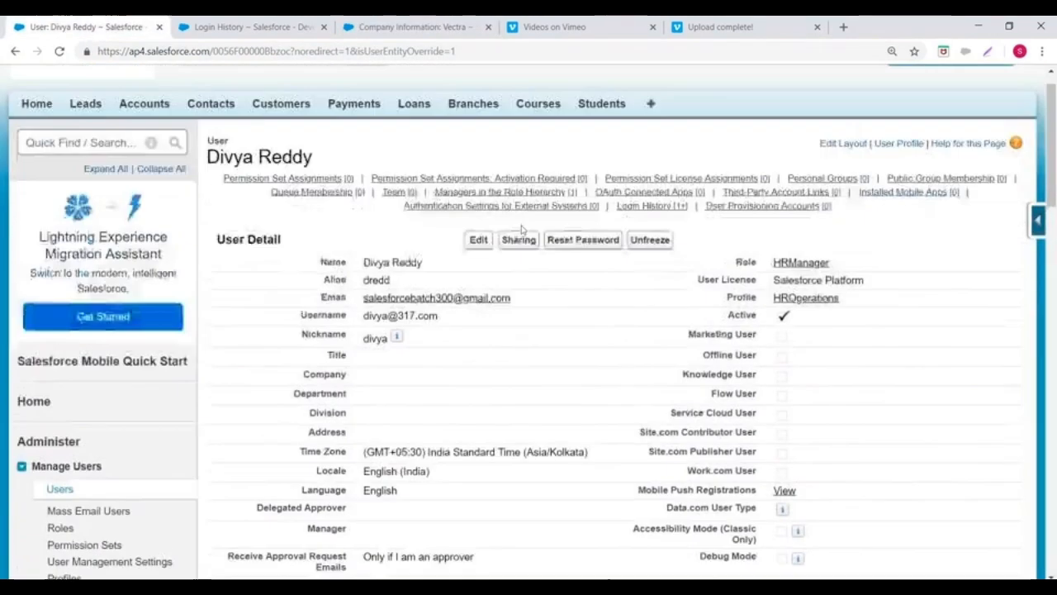
left_click(649, 273)
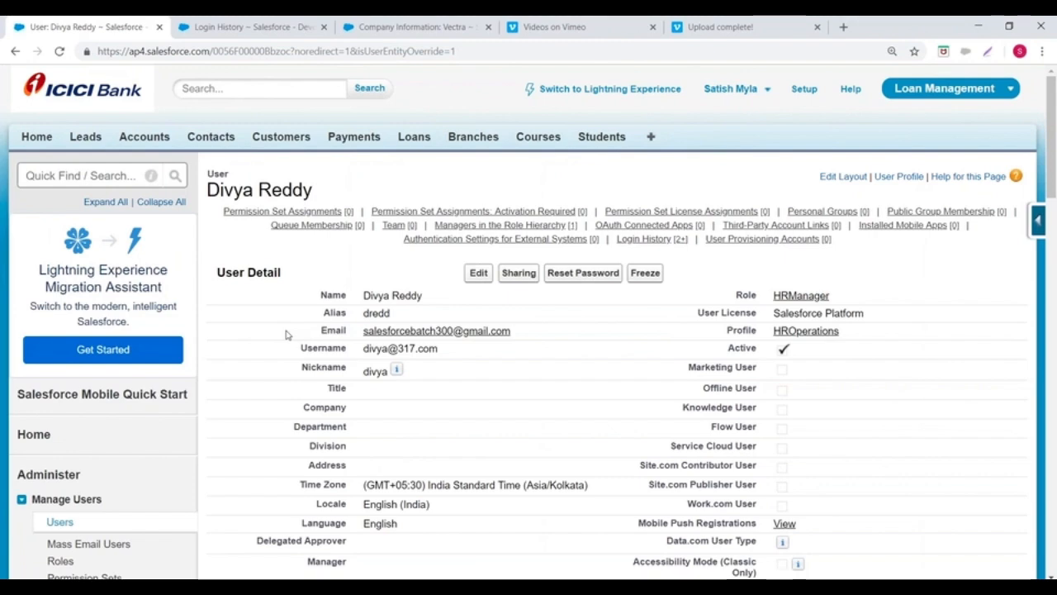
scroll(224, 299, "down", 2)
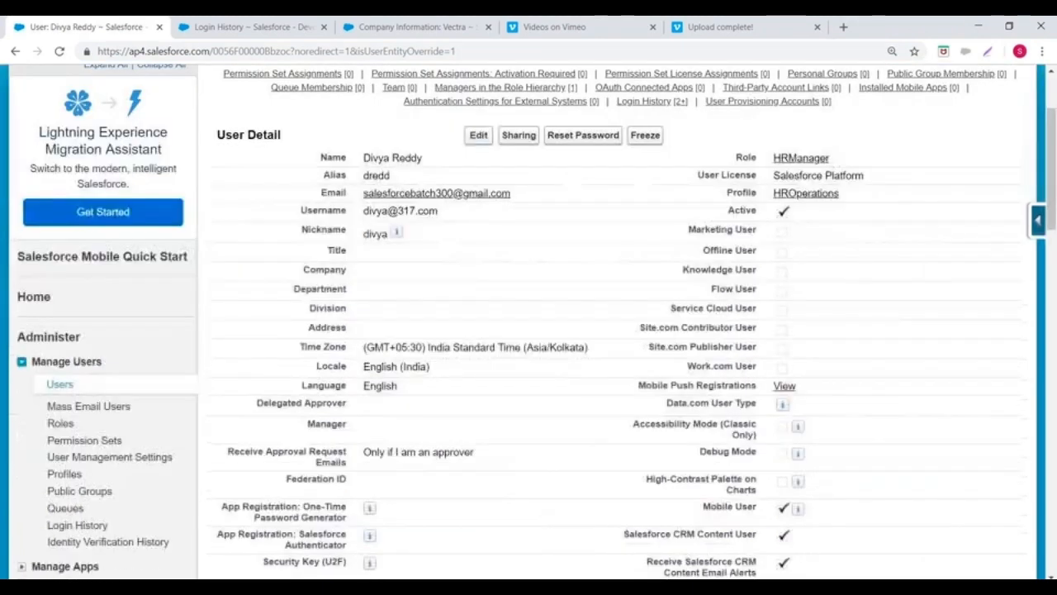
left_click(478, 137)
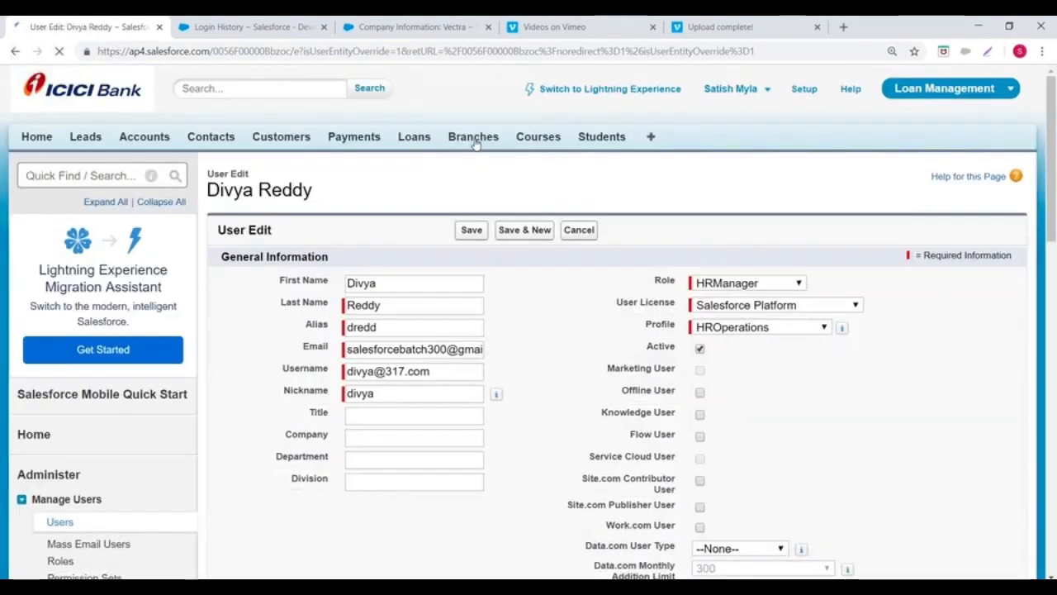
scroll(477, 145, "down", 3)
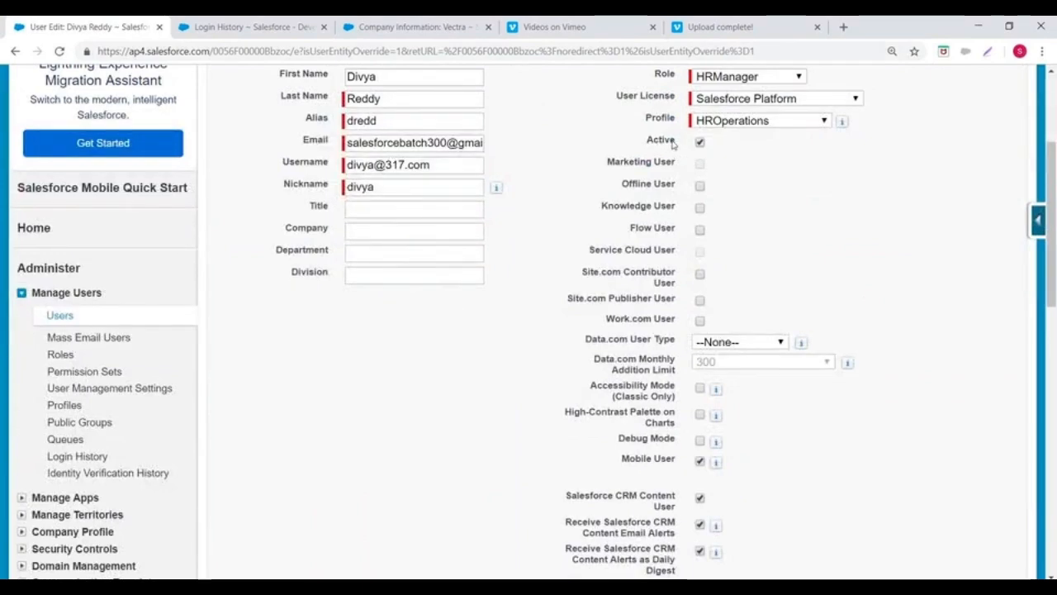
scroll(455, 302, "up", 3)
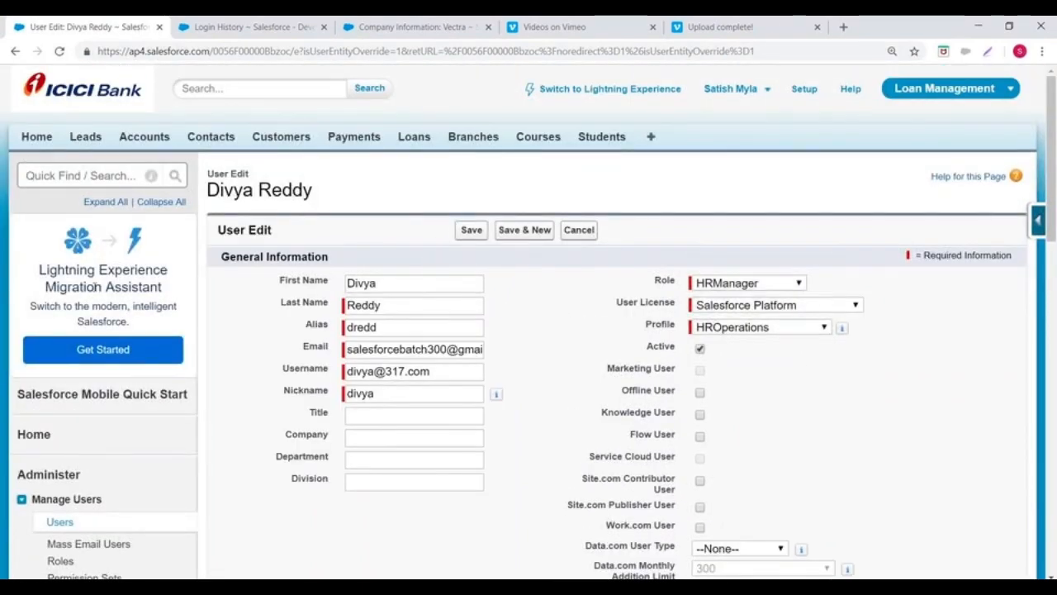
From the All Users list, edit the user with the HROperations profile, clear the Active option and save the record
scroll(95, 286, "down", 3)
left_click(55, 316)
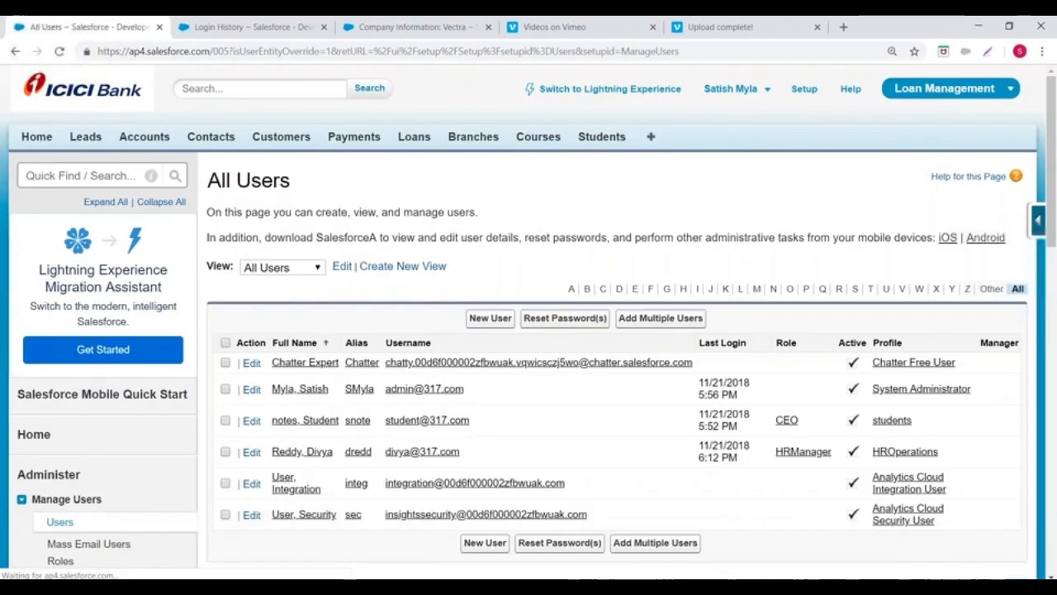
scroll(288, 321, "down", 2)
left_click(251, 314)
scroll(600, 266, "down", 2)
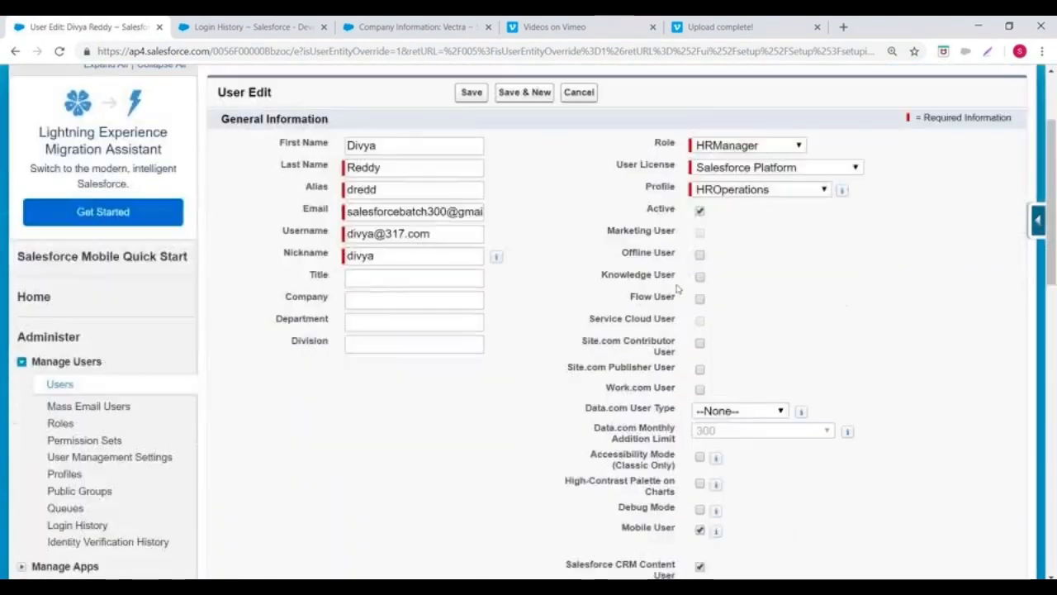
left_click(699, 212)
left_click(637, 189)
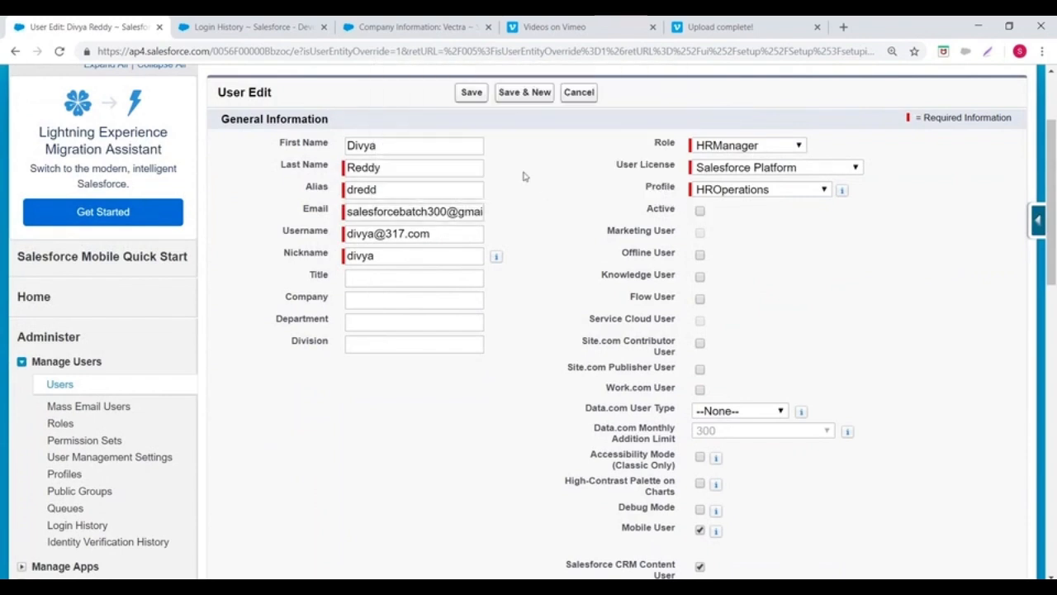
left_click(470, 93)
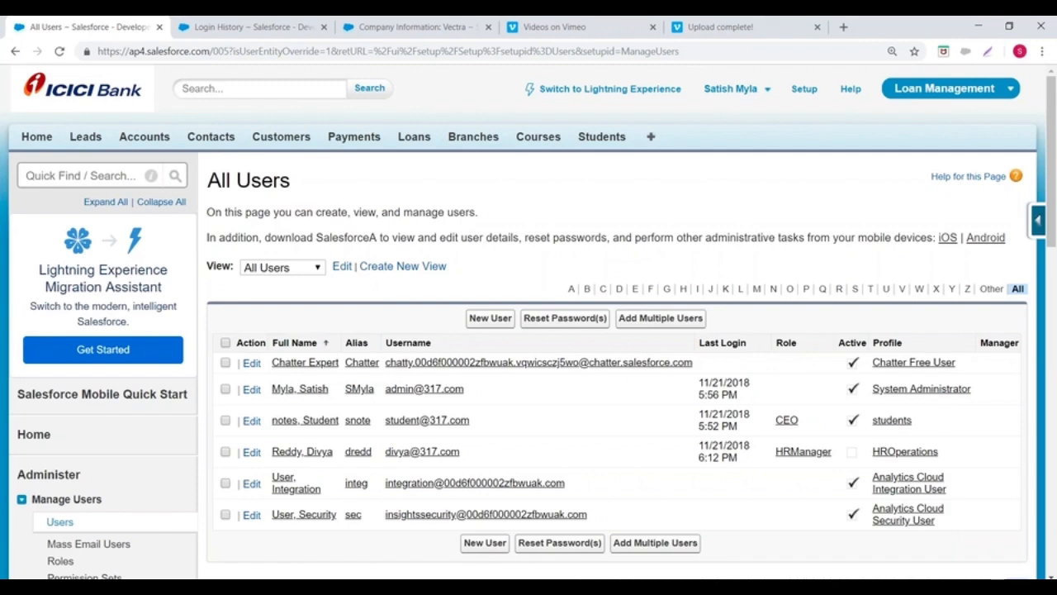
Reload the Company Information page and examine the total, used and remaining counts of the Salesforce Platform license
left_click(417, 24)
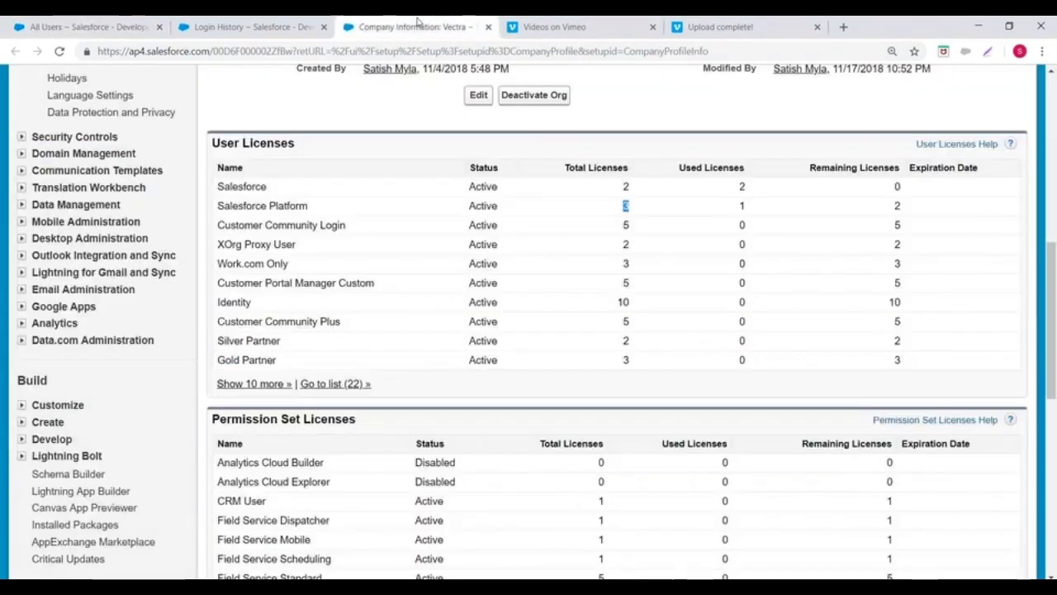
left_click(508, 50)
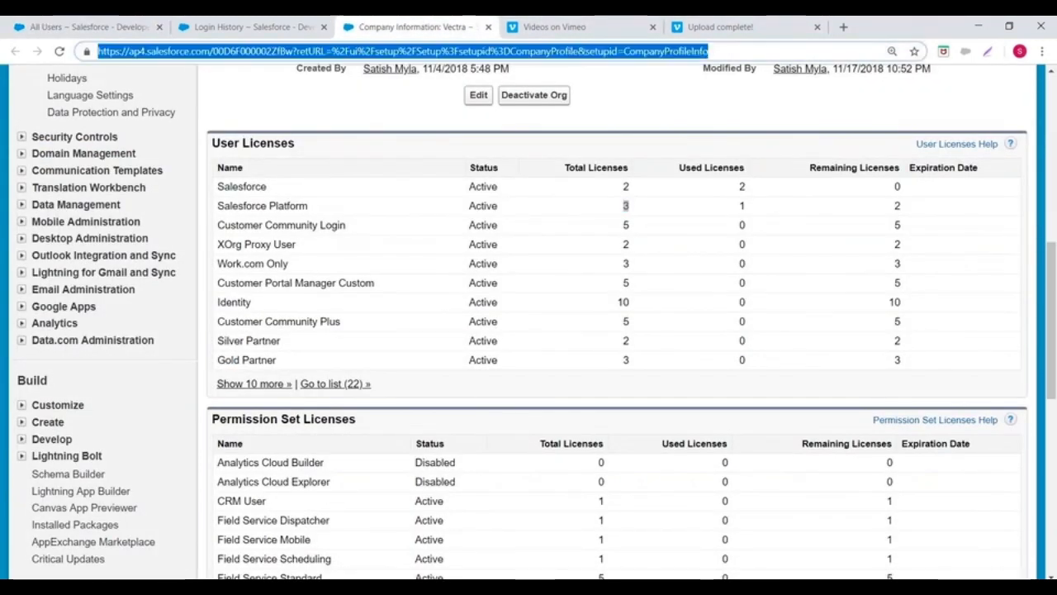
key("Return")
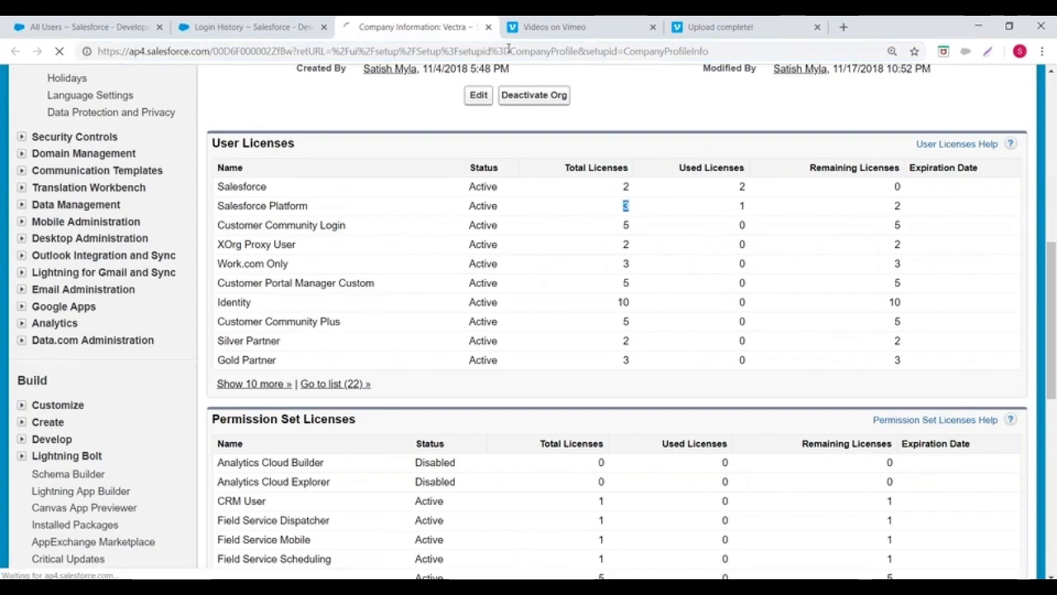
double_click(625, 206)
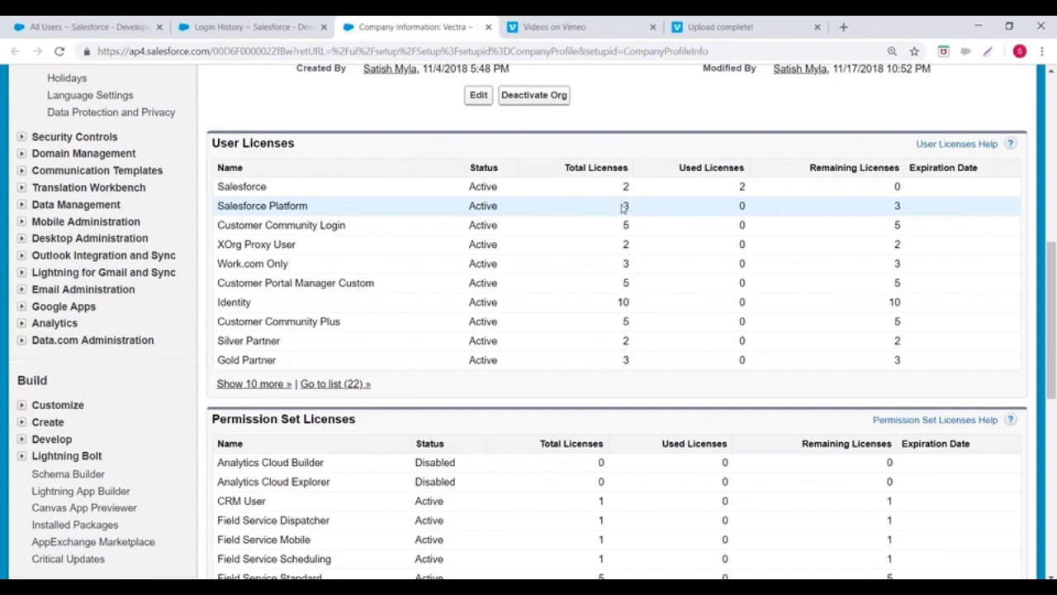
left_click_drag(625, 205, 742, 208)
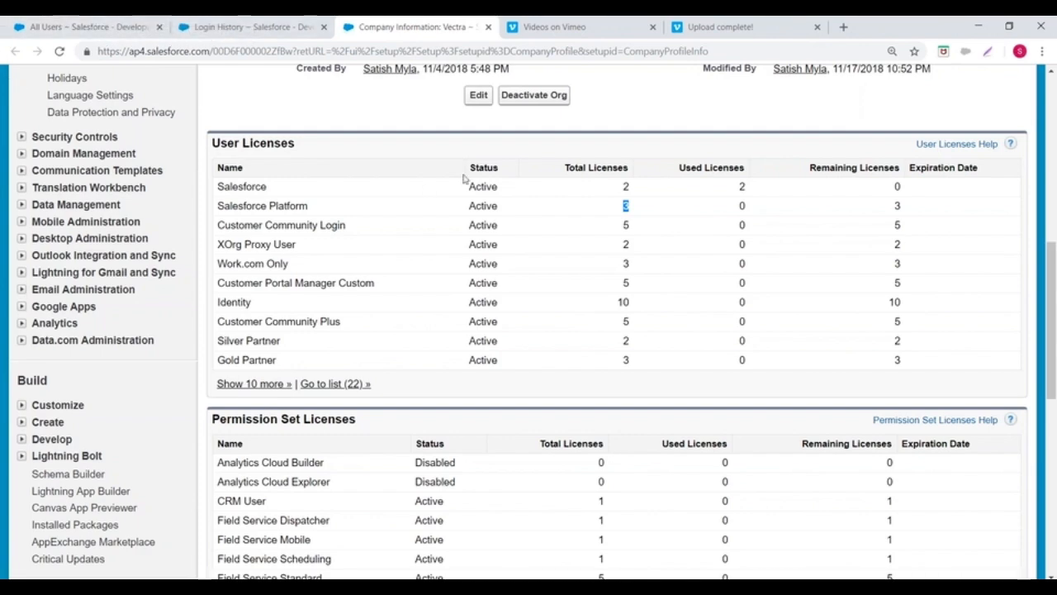
scroll(518, 216, "up", 3)
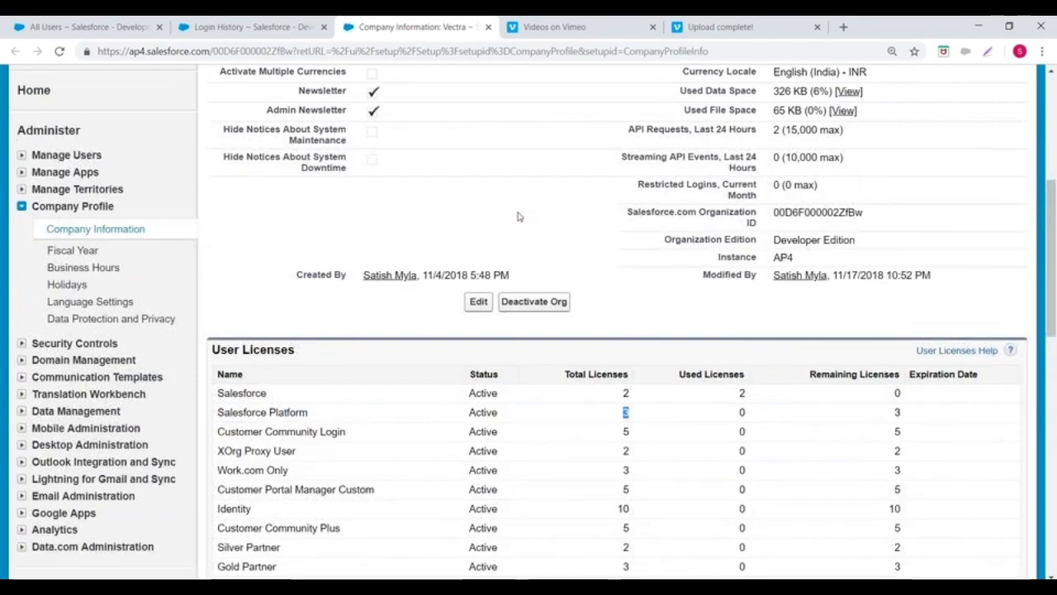
Switch to the Salesforce login page in Opera and try to log in as the deactivated user with the account password
left_click(219, 25)
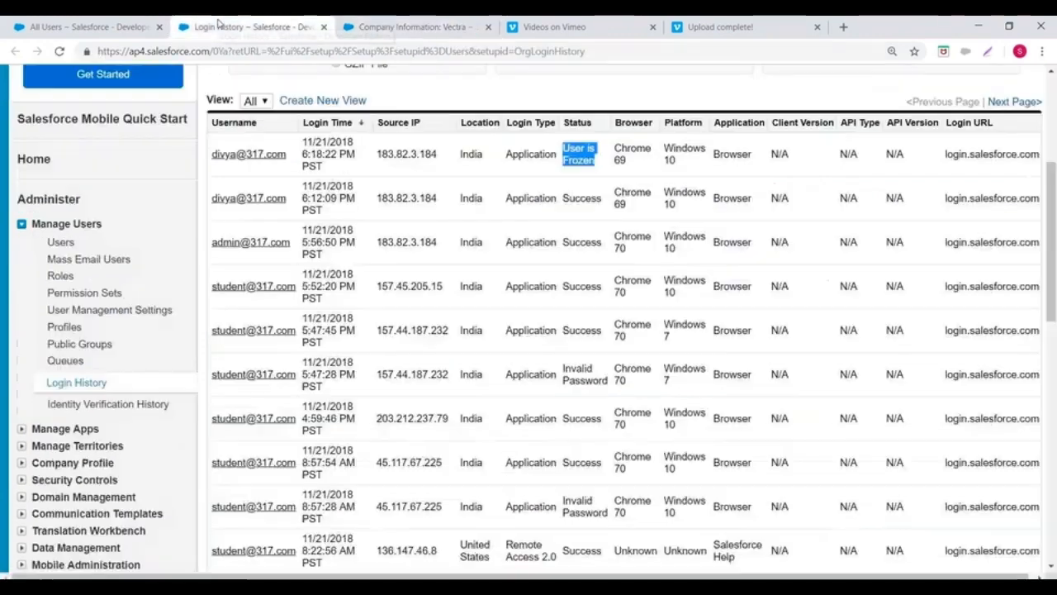
scroll(385, 132, "up", 1)
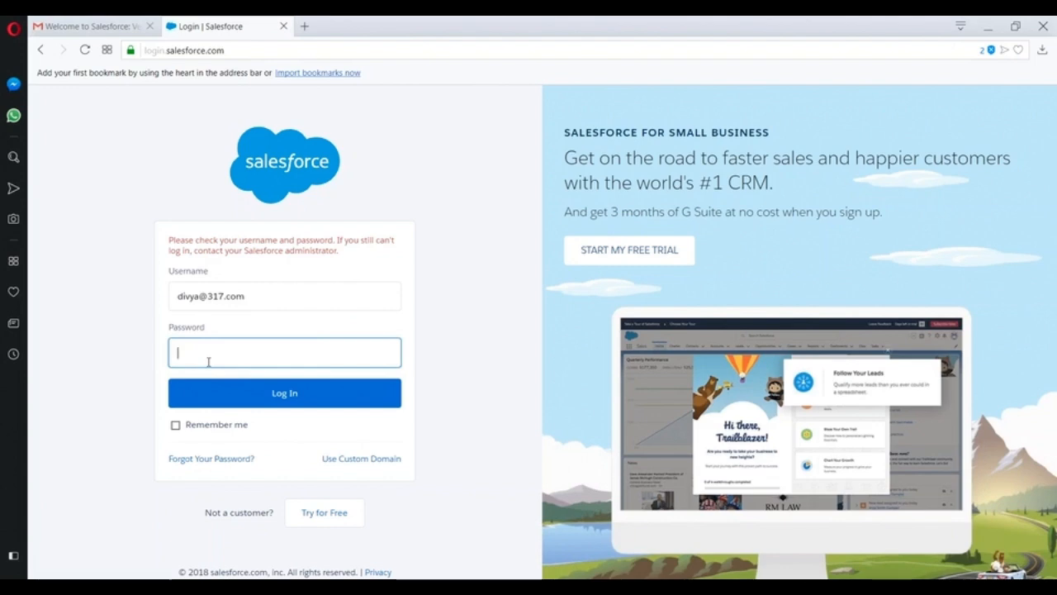
type("a•••••••••")
left_click(284, 401)
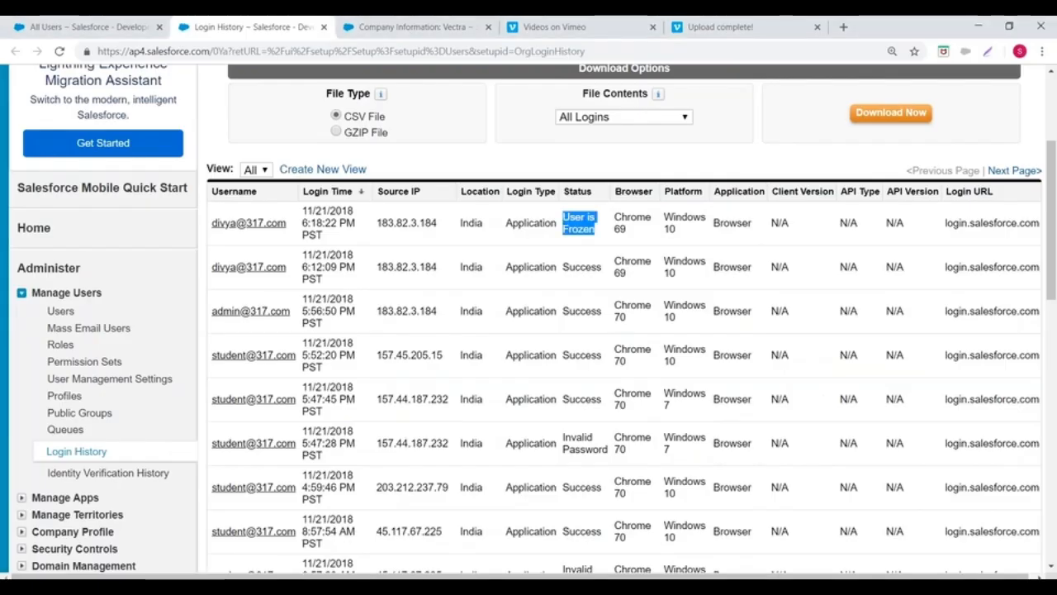
Return to Login History in Chrome, reload it and examine the status of the newest login entry
left_click(409, 51)
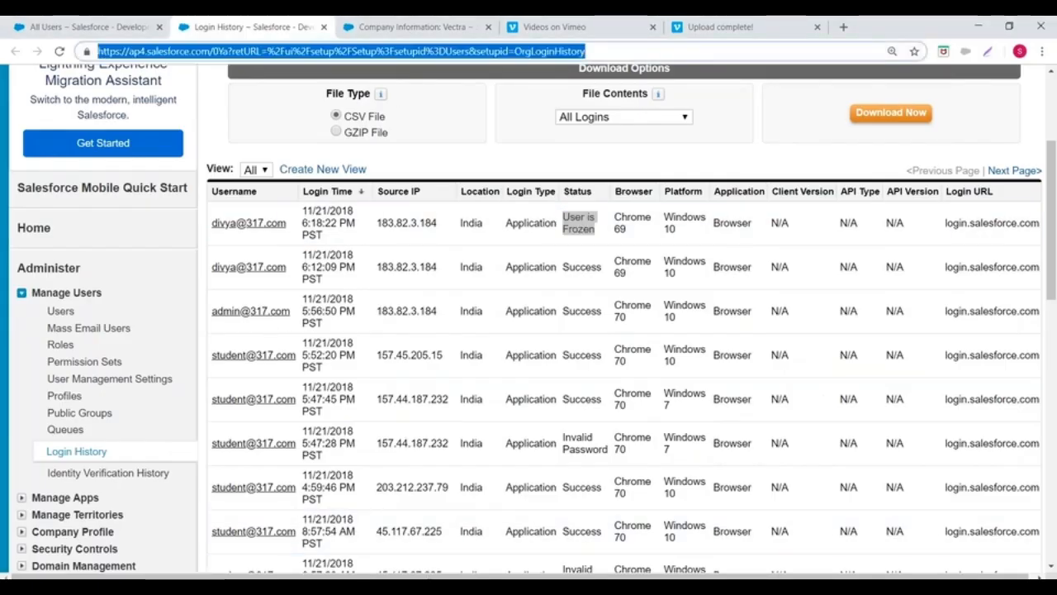
key("Return")
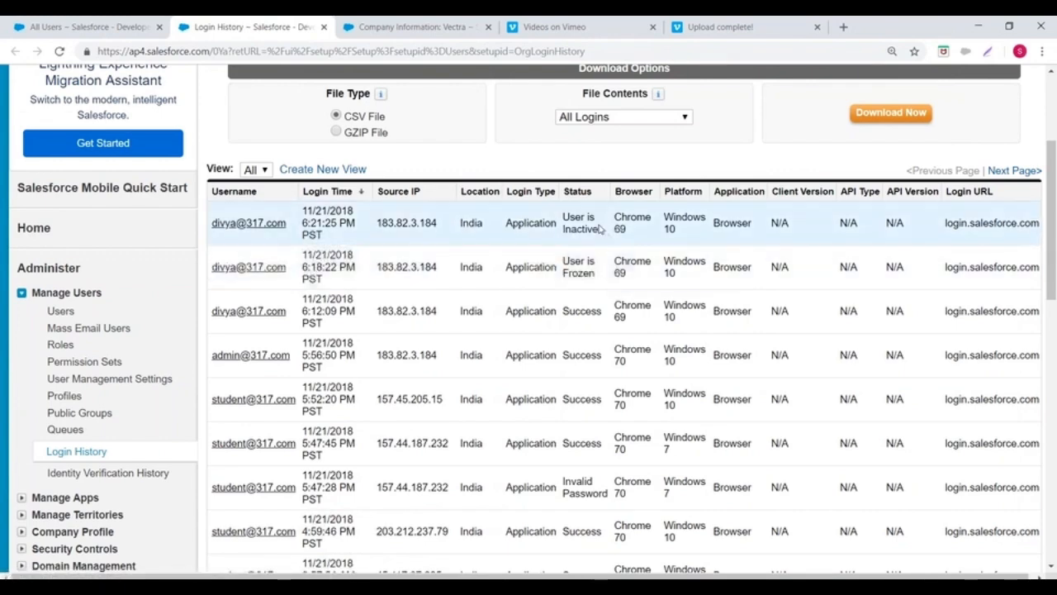
left_click_drag(561, 217, 600, 234)
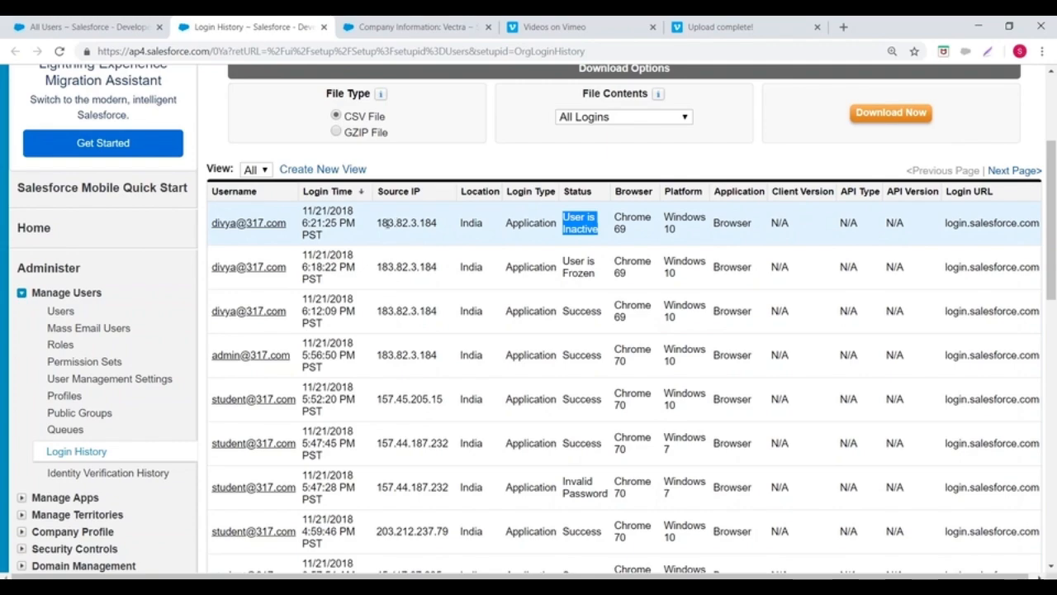
scroll(395, 222, "down", 4)
scroll(578, 330, "down", 2)
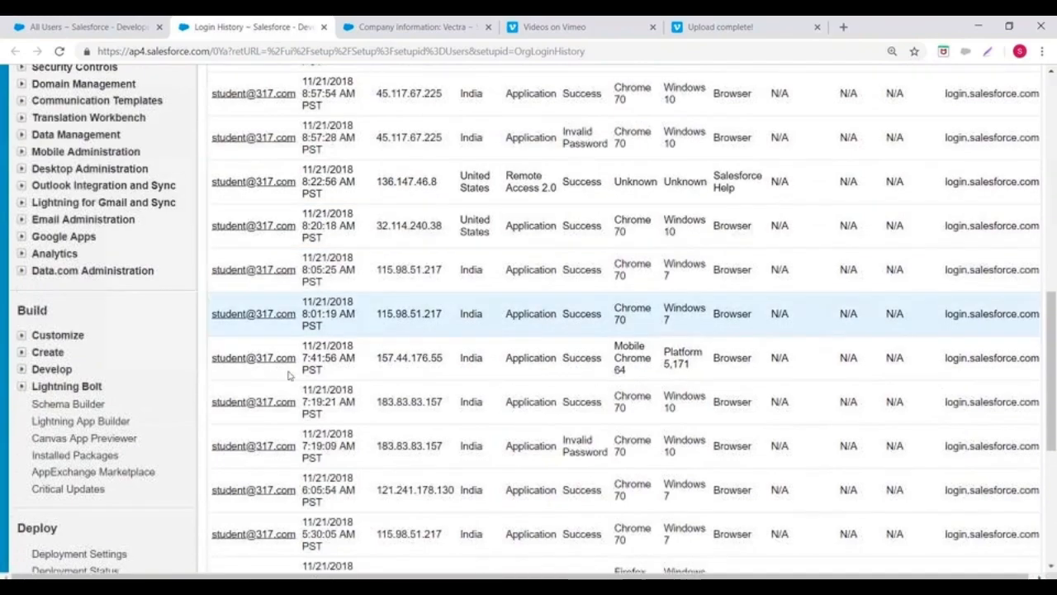
Switch to Paint and undo the four lines connecting the people figures to the Clerk profile box
key("alt+Tab")
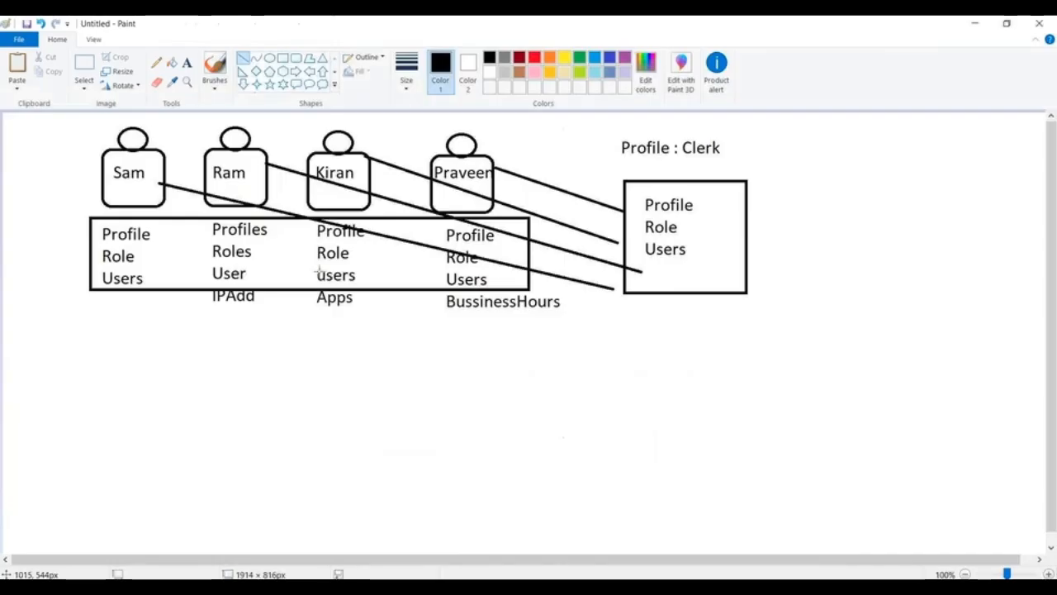
key("ctrl+z")
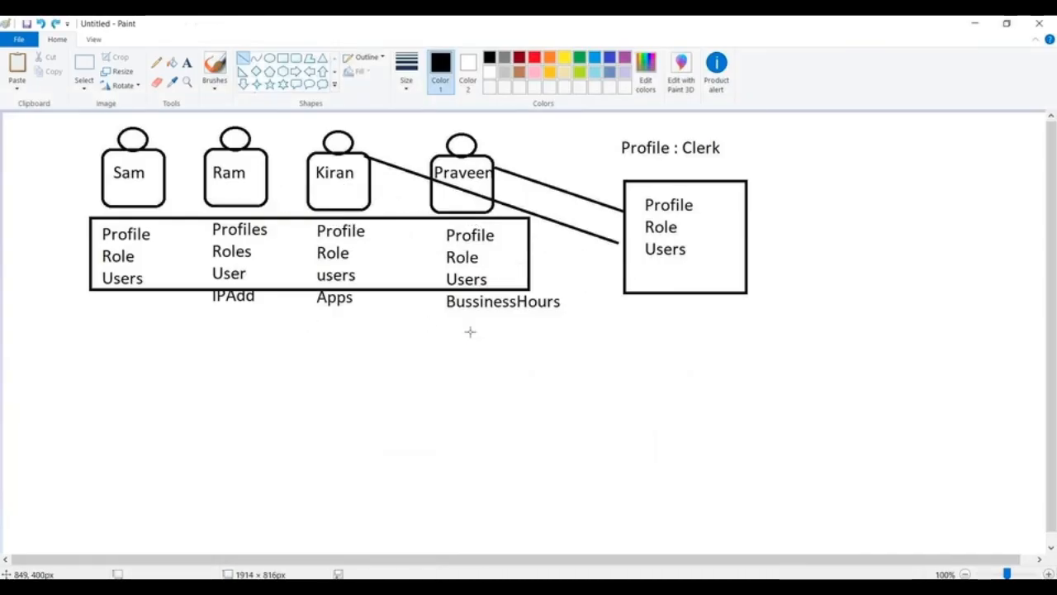
key("ctrl+z")
key("ctrl+z")
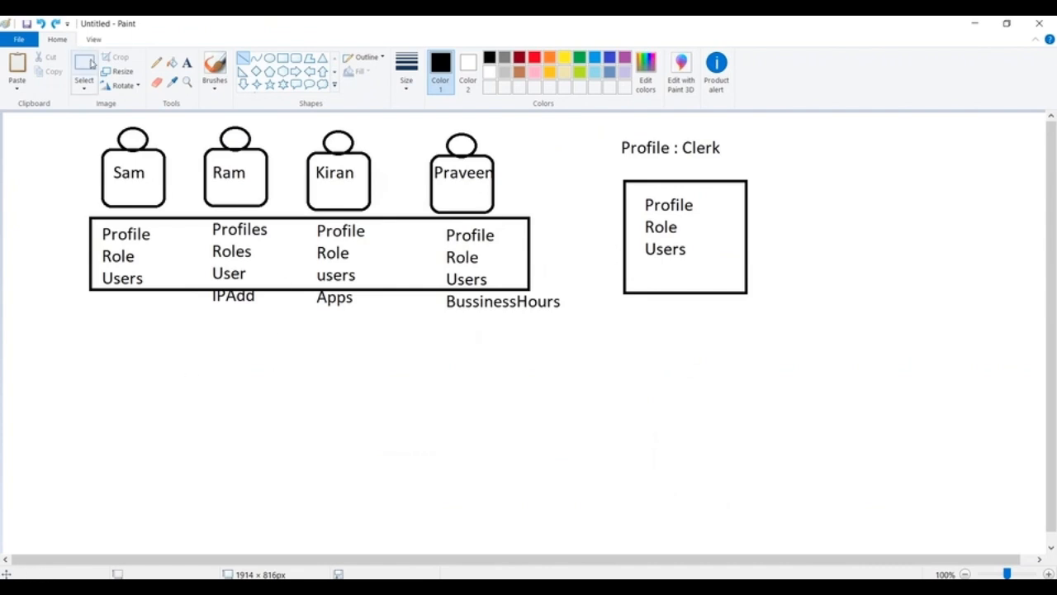
Select the rectangular area containing the IPAdd and Apps entries beneath the permissions rectangle
left_click(84, 68)
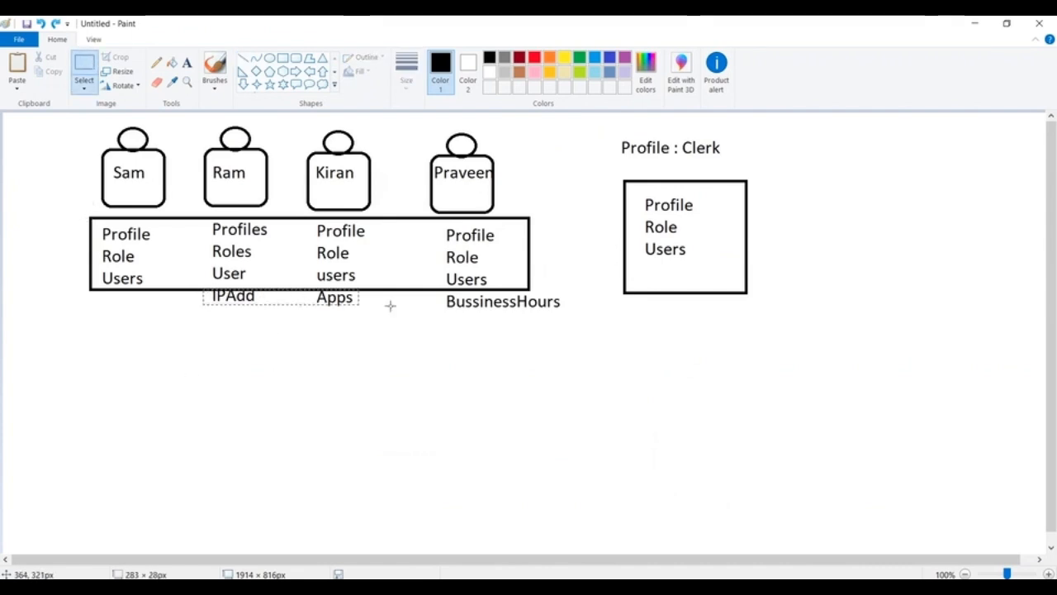
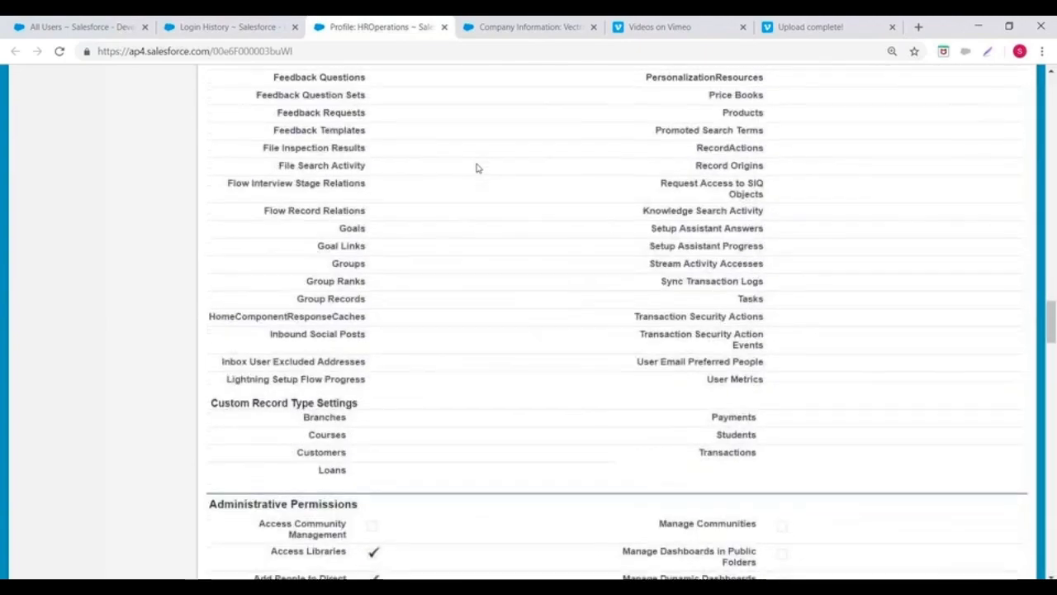
scroll(475, 167, "down", 13)
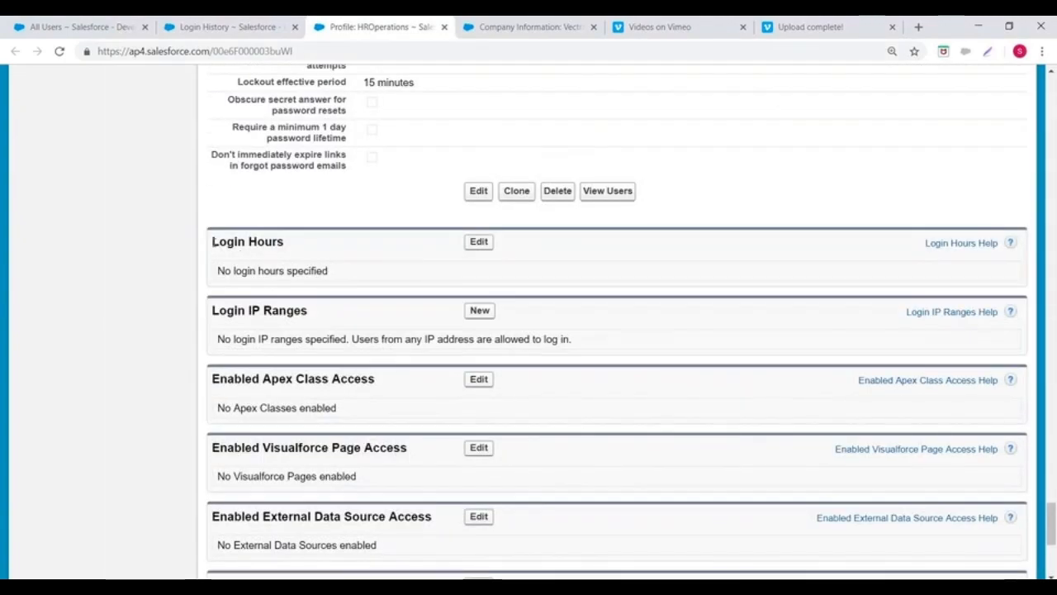
Restrict the HROperations profile's login hours on Thursday to 12:00 AM through 2:00 AM and save
left_click_drag(213, 242, 306, 243)
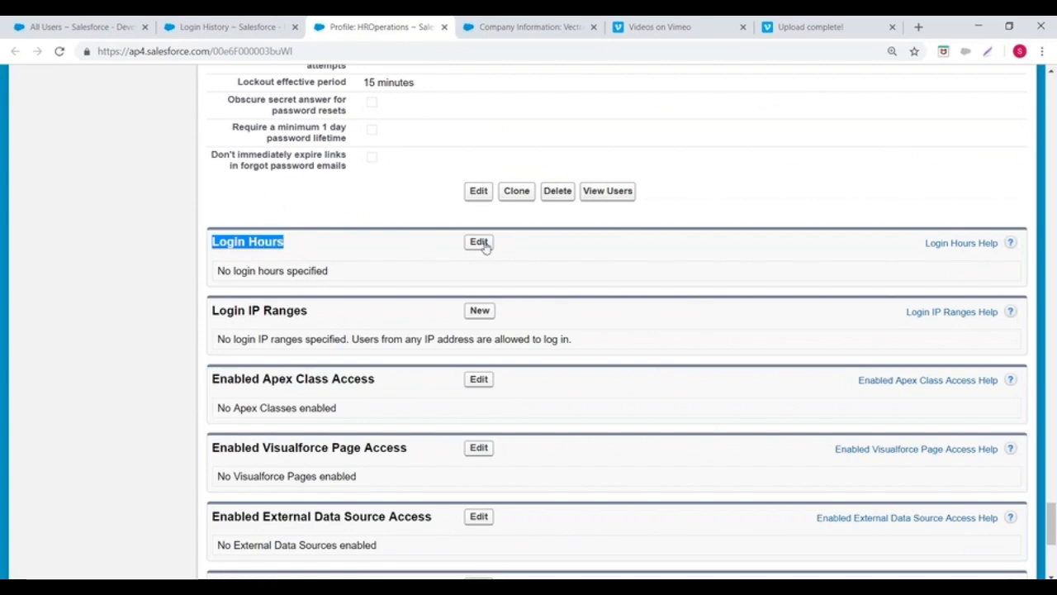
left_click(479, 244)
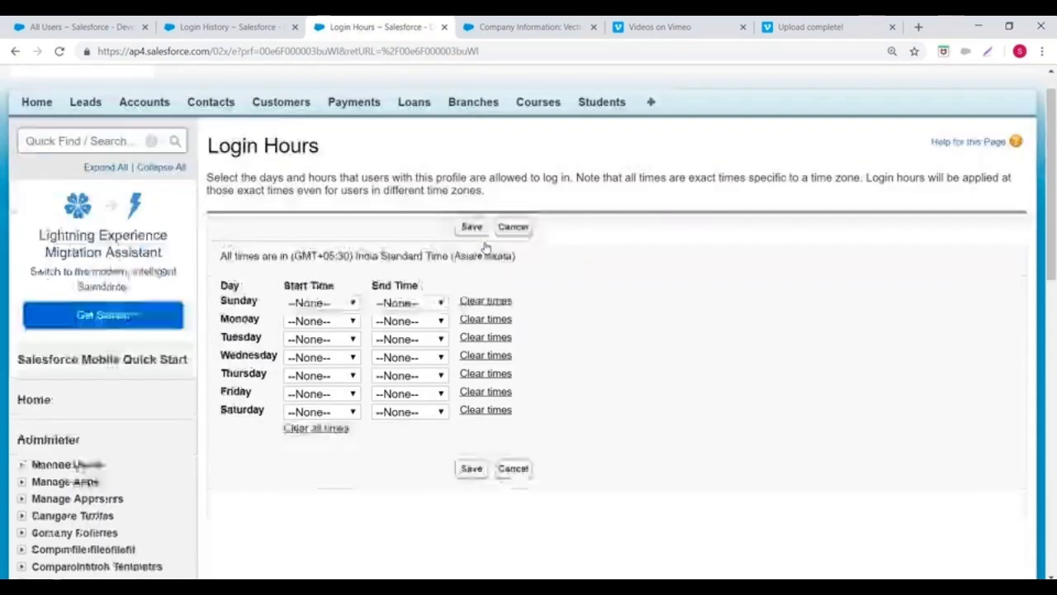
scroll(274, 258, "down", 2)
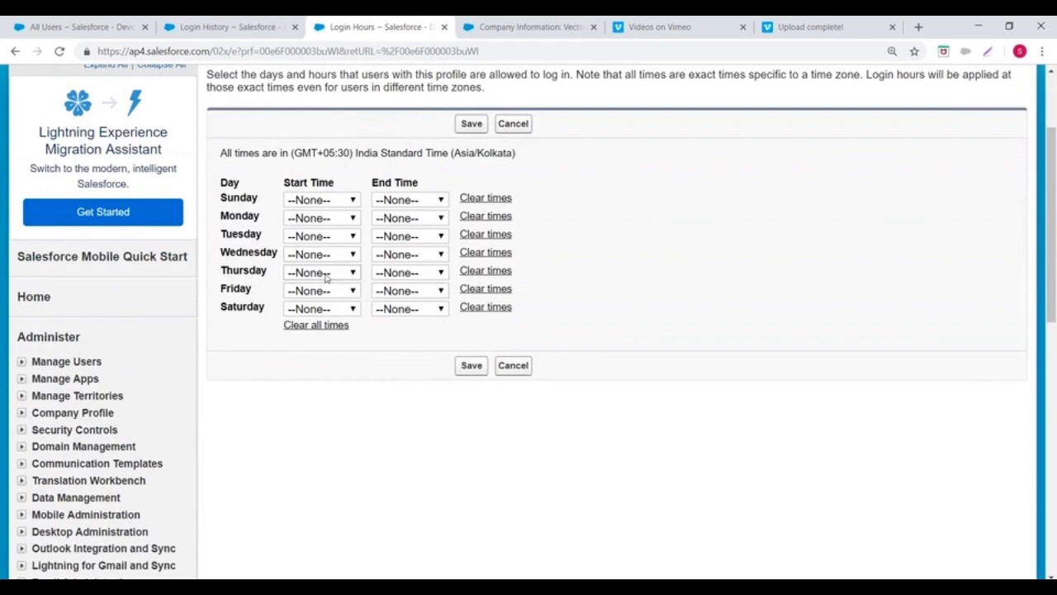
left_click(327, 275)
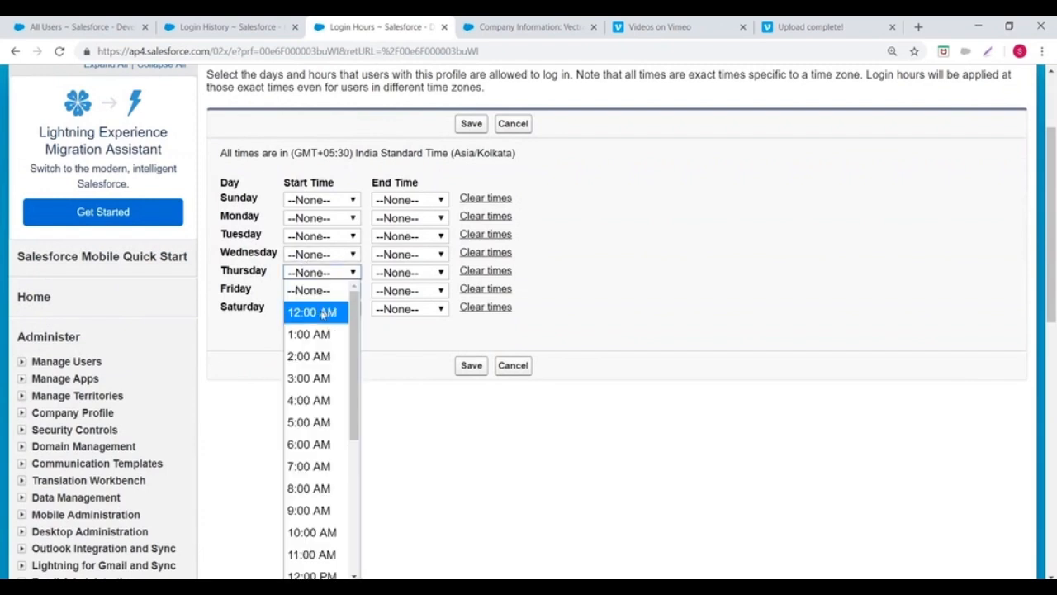
left_click(322, 312)
left_click(403, 274)
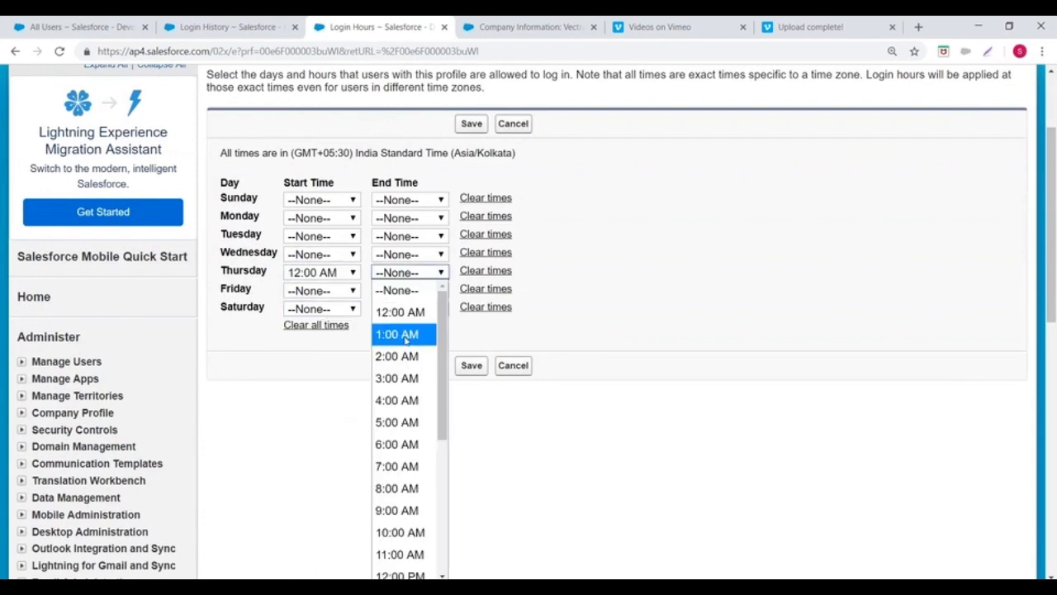
left_click(403, 356)
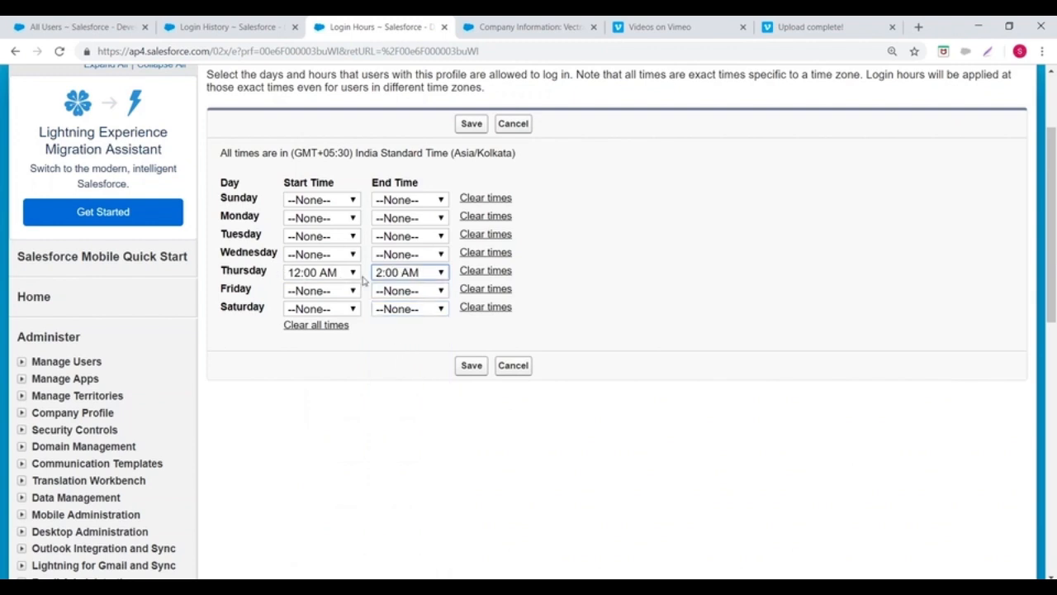
left_click(467, 366)
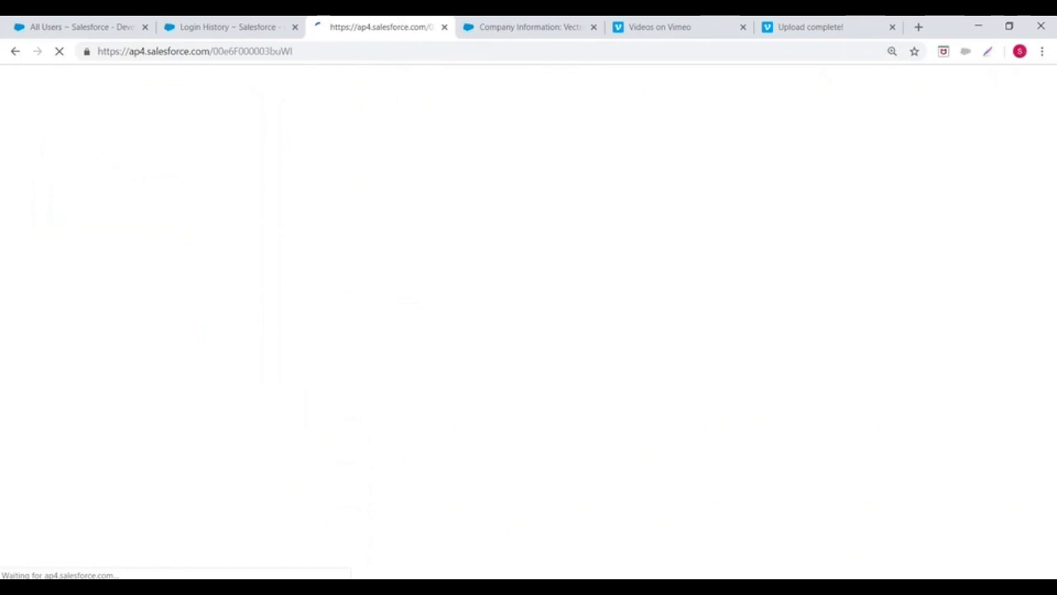
scroll(448, 272, "down", 2)
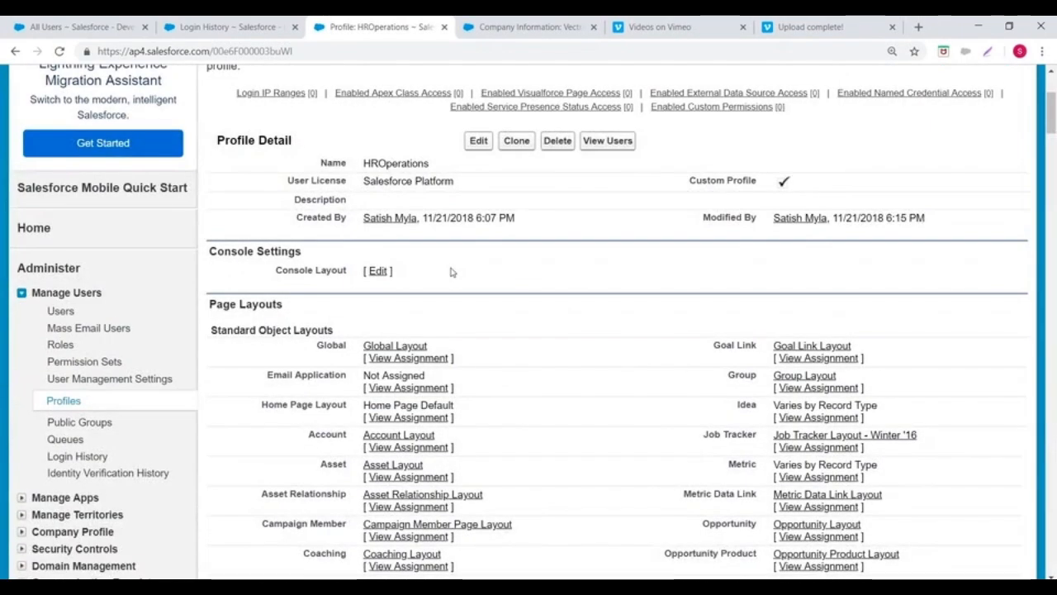
scroll(450, 272, "down", 3)
scroll(450, 271, "down", 2)
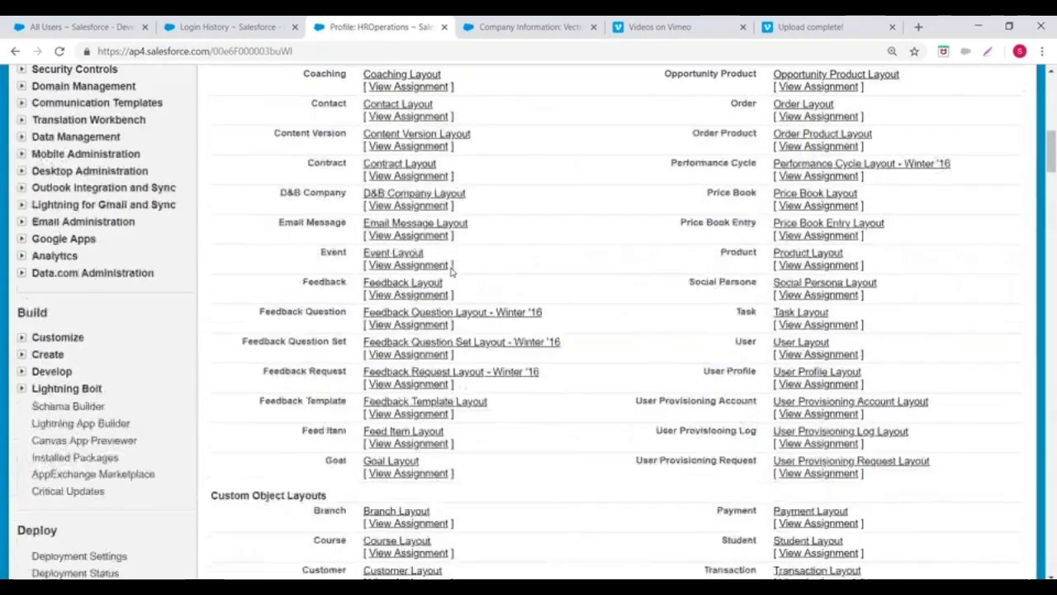
scroll(451, 272, "up", 1)
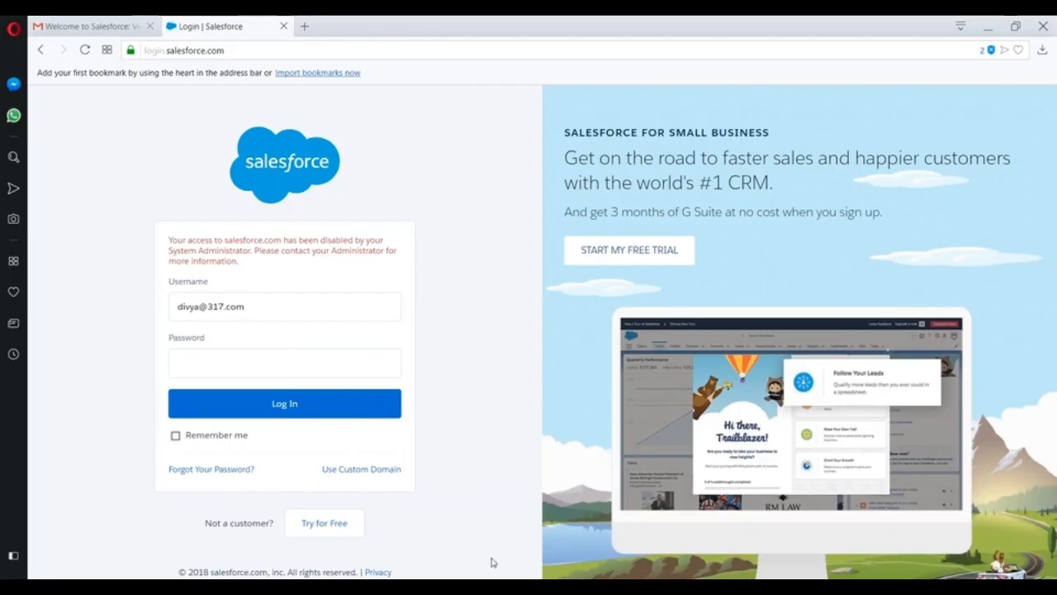
Switch to the Salesforce login page in Opera and try logging in as the deactivated user with the account password
left_click(241, 361)
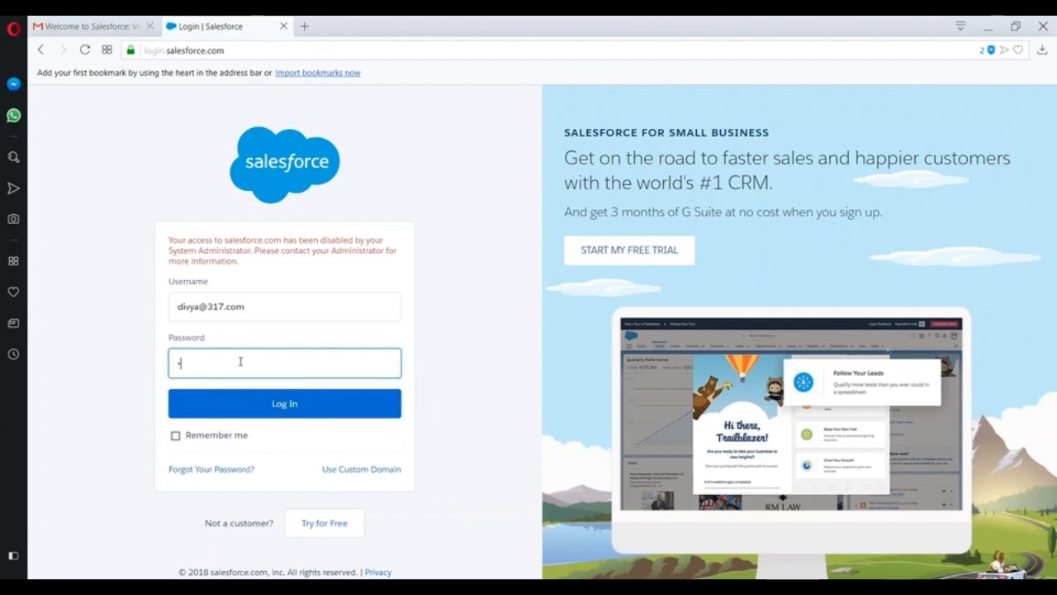
type("**********")
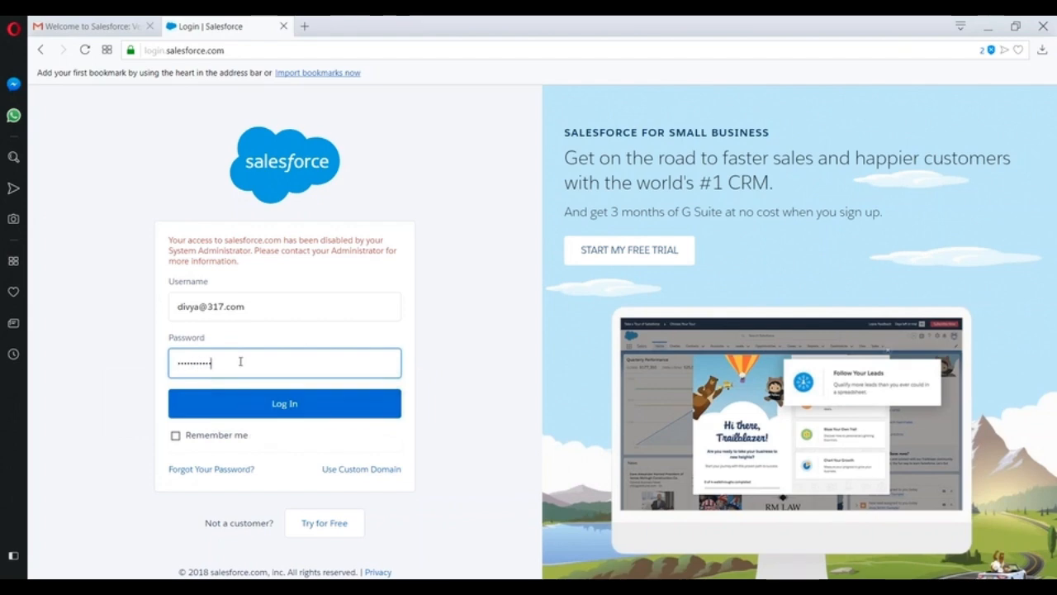
type("**")
left_click(268, 406)
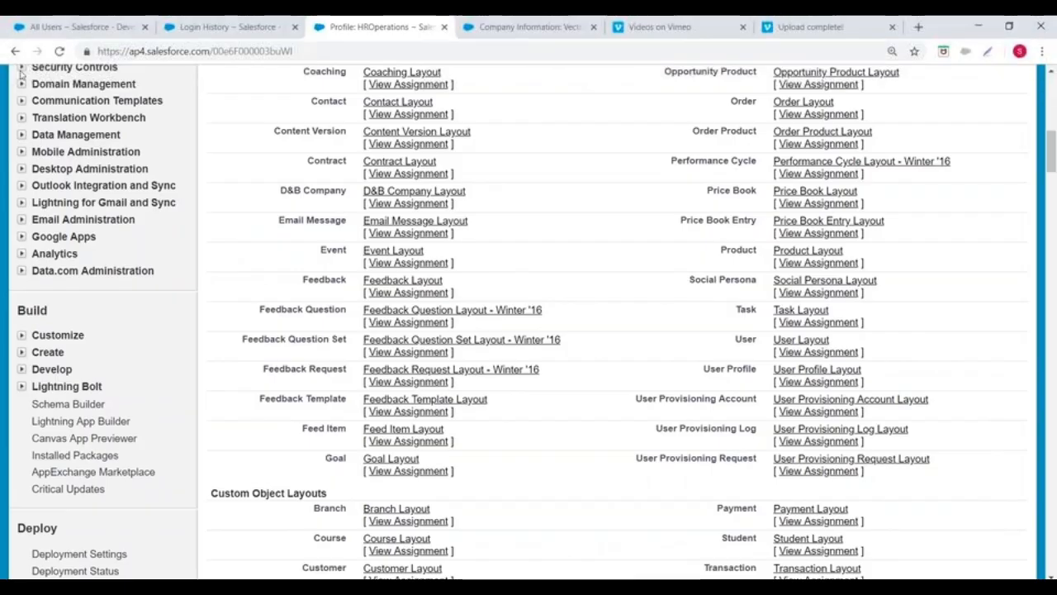
Return to Login History in Chrome, reload it and check the status of the latest login attempt
left_click(223, 26)
left_click(331, 51)
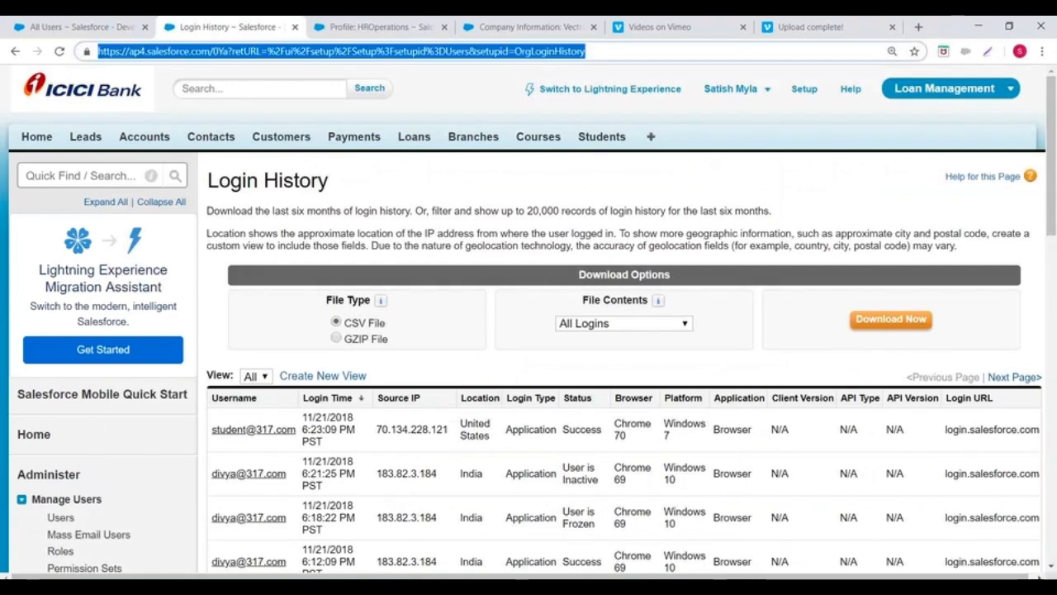
key("Return")
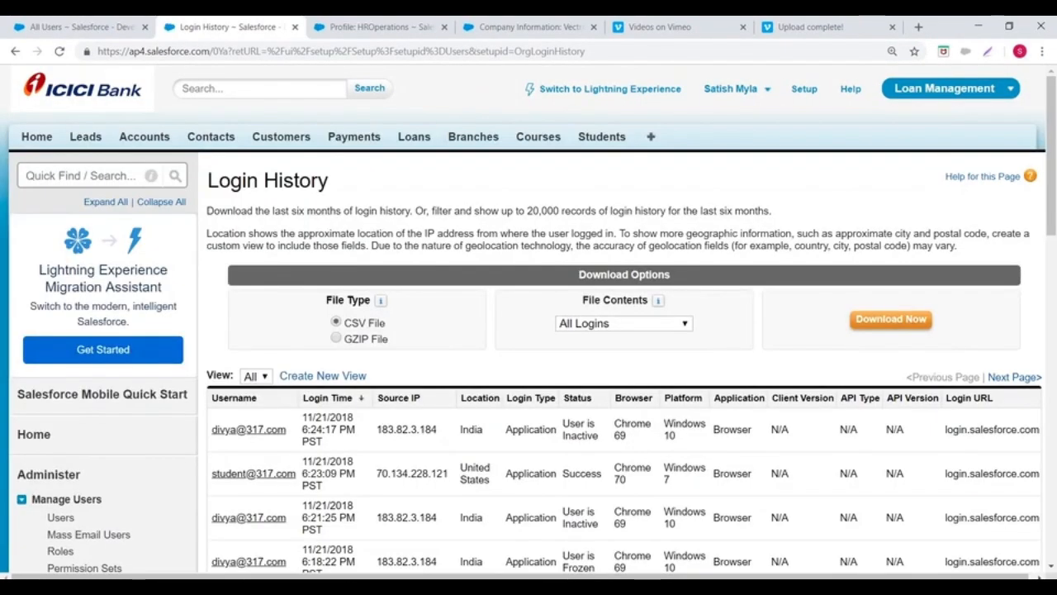
scroll(578, 330, "down", 2)
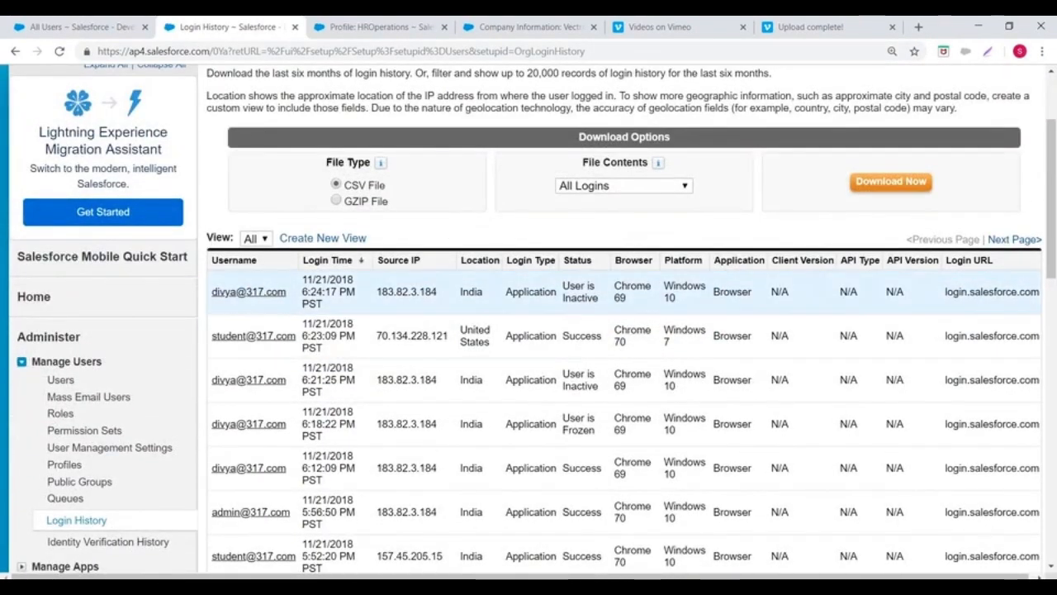
Reactivate the HROperations user from the All Users list by enabling Active on the user record, and save
left_click(82, 26)
scroll(228, 295, "down", 2)
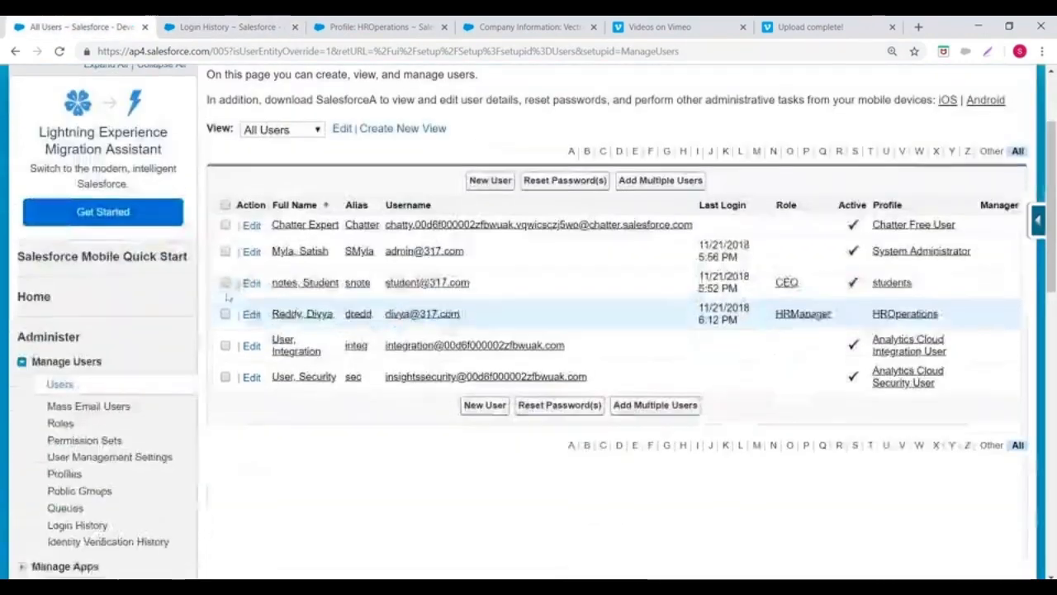
left_click(251, 315)
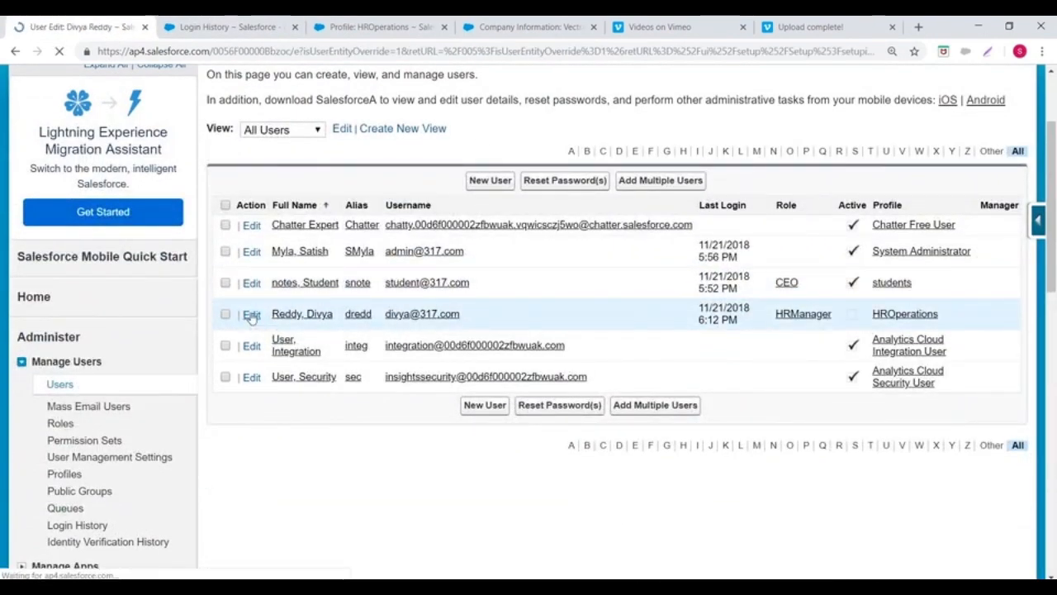
left_click(698, 350)
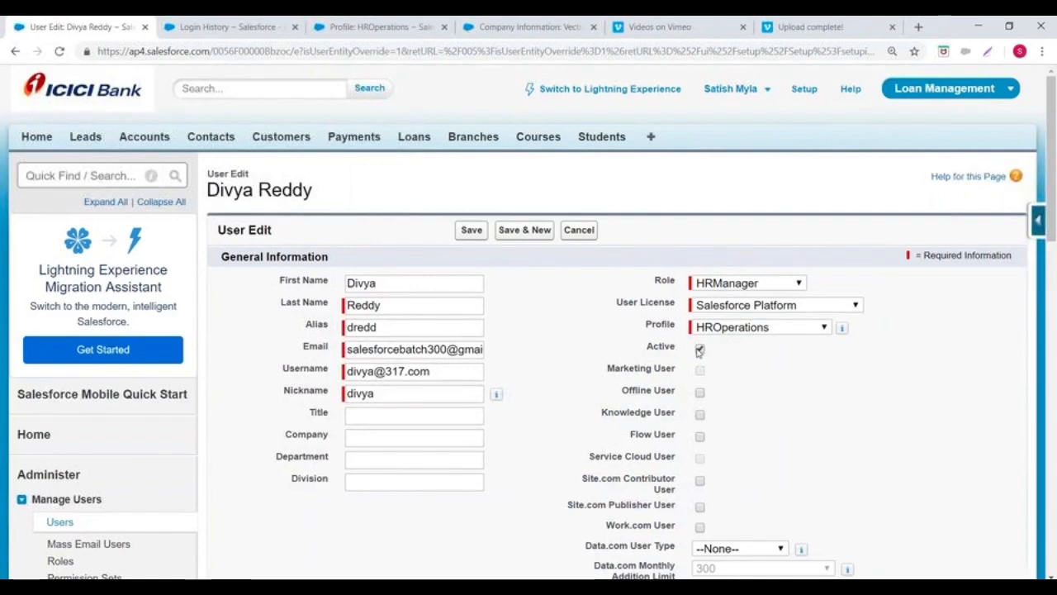
left_click(468, 234)
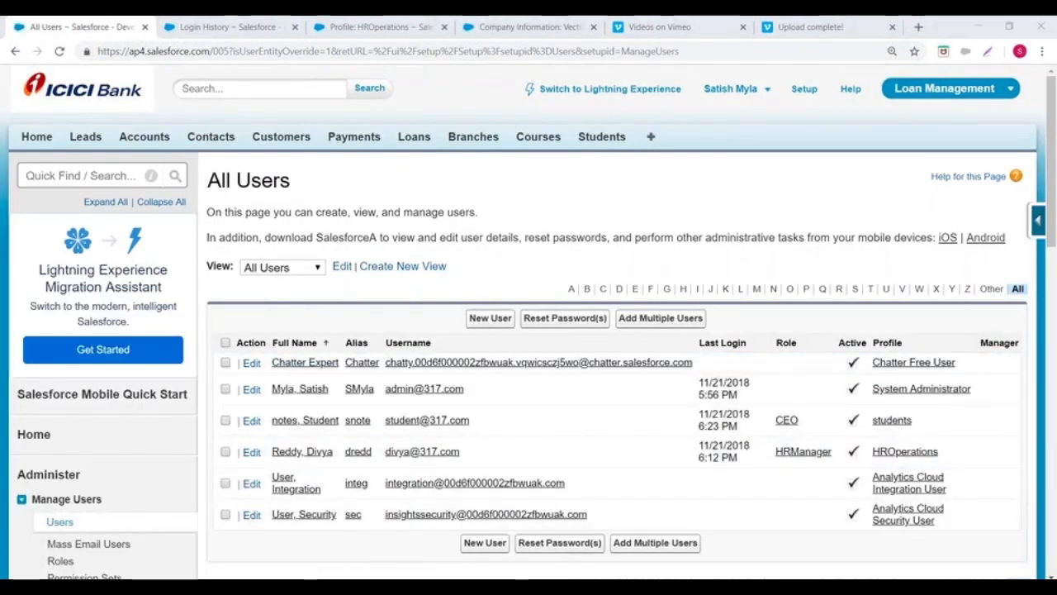
Switch to the Opera login page and try to log in as the reactivated user with the account password
key("alt+Tab")
type("••")
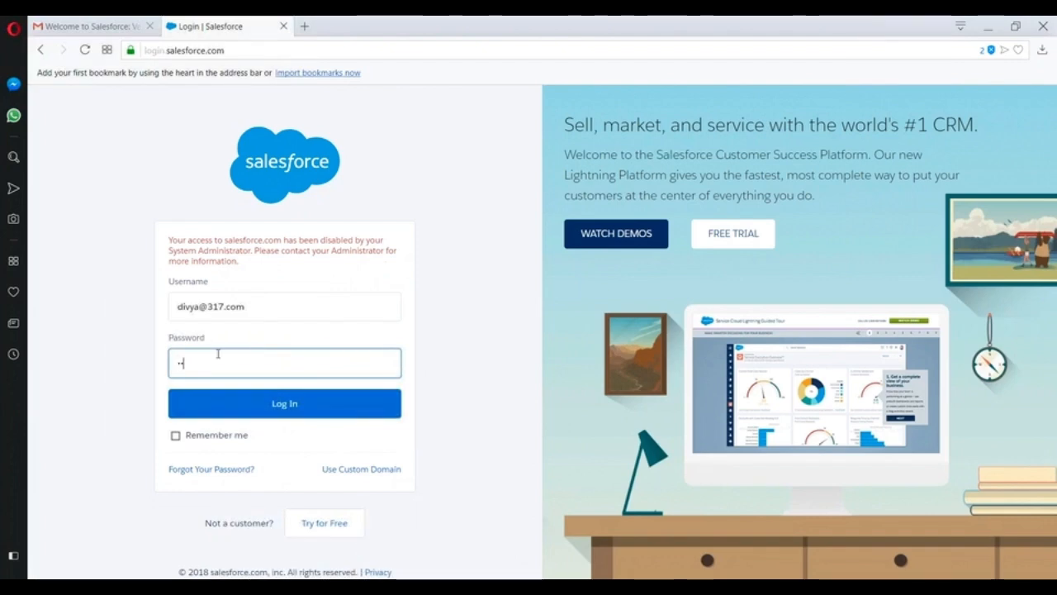
type("••••••••••")
key("Return")
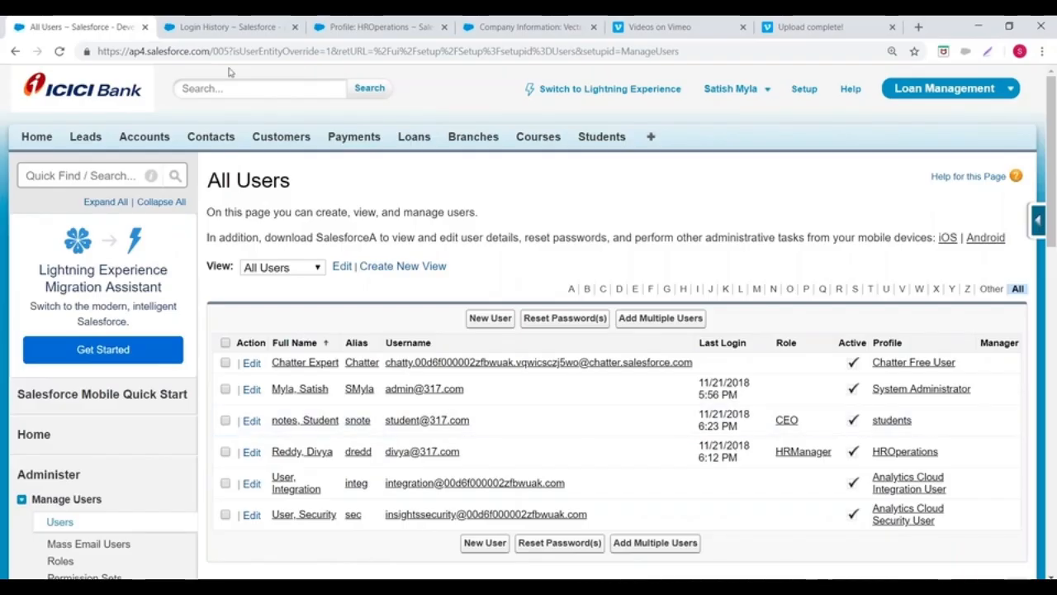
Reload Login History in Chrome and examine the status of the reactivated user's newest login entry
left_click(233, 26)
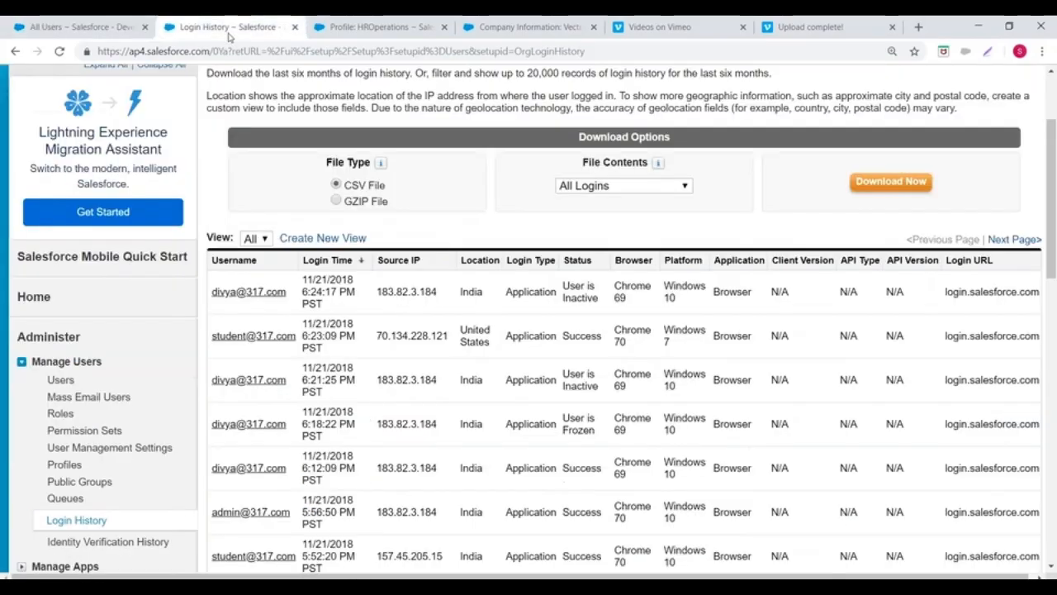
left_click(290, 51)
key("Return")
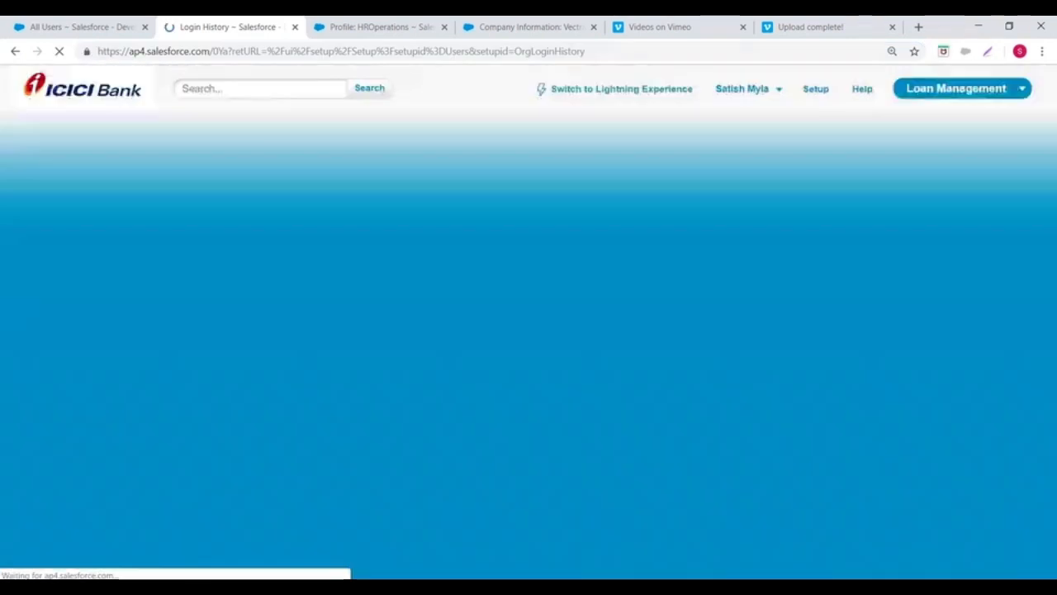
scroll(573, 237, "down", 1)
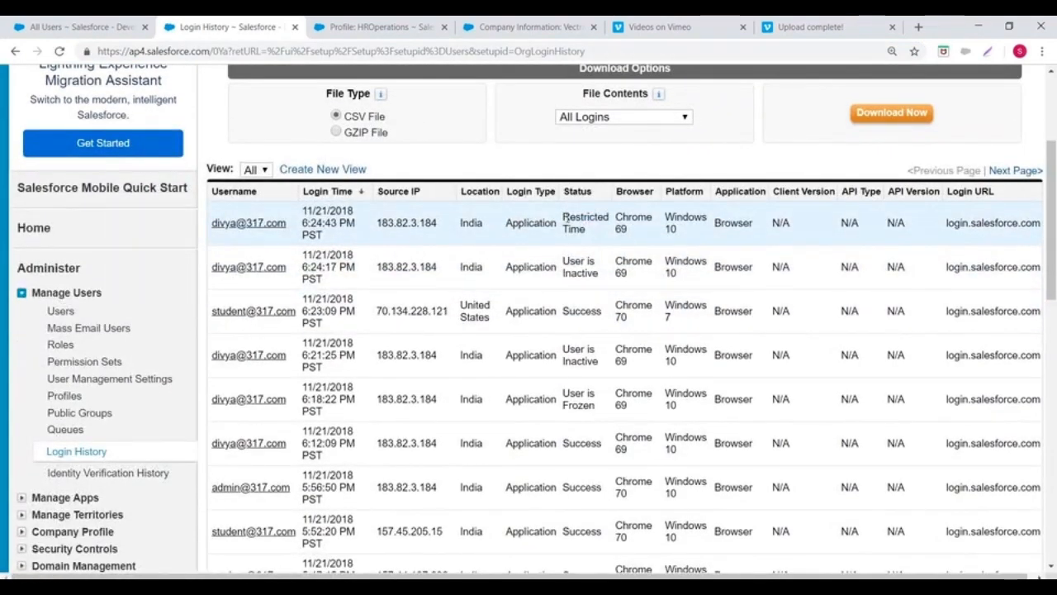
left_click_drag(564, 217, 588, 233)
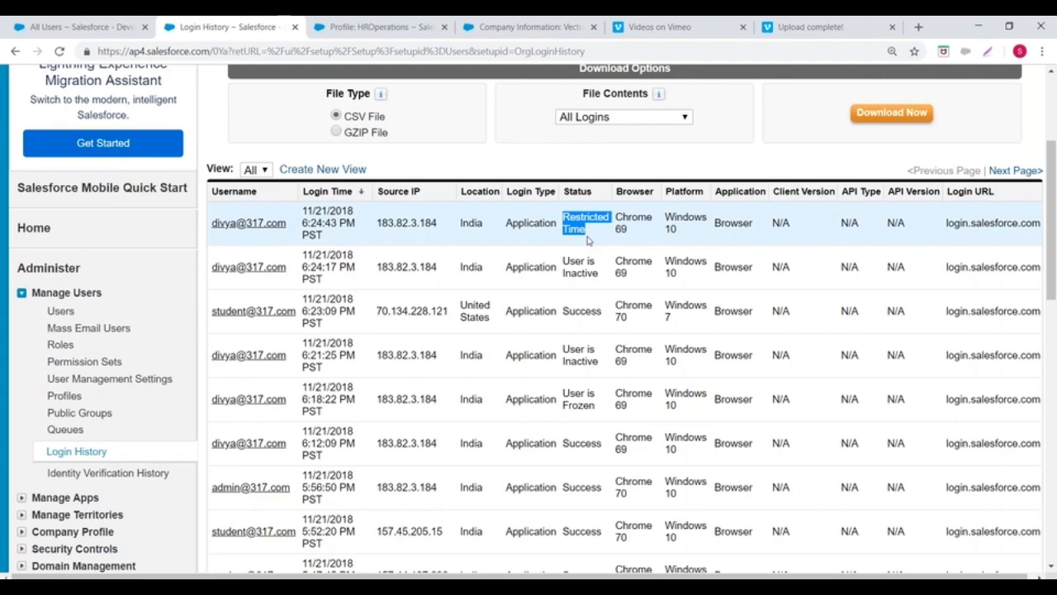
Return to the HROperations profile and start a new entry under Login IP Ranges
left_click(378, 27)
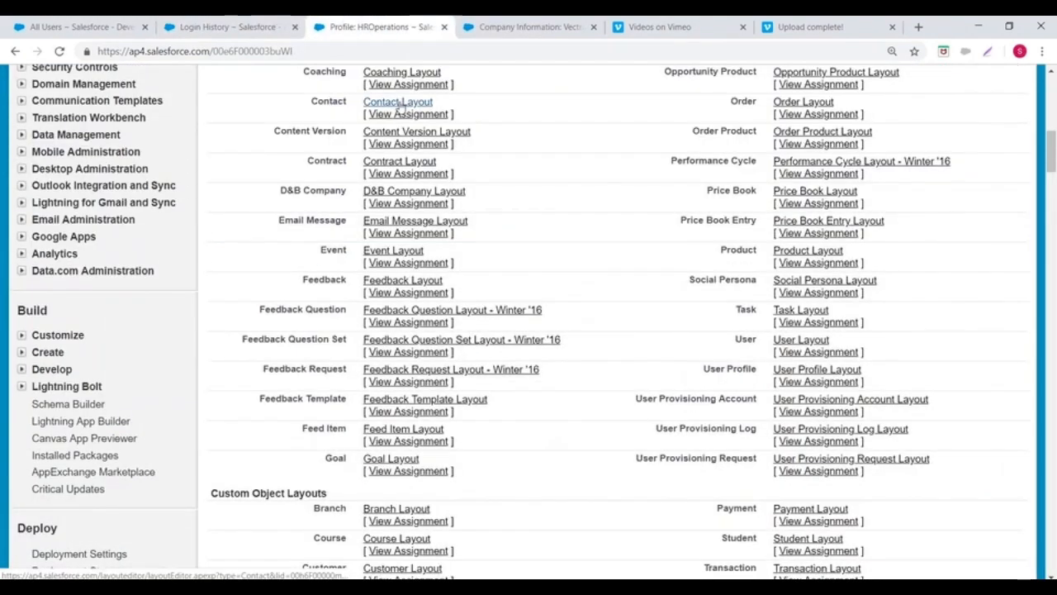
scroll(399, 105, "down", 15)
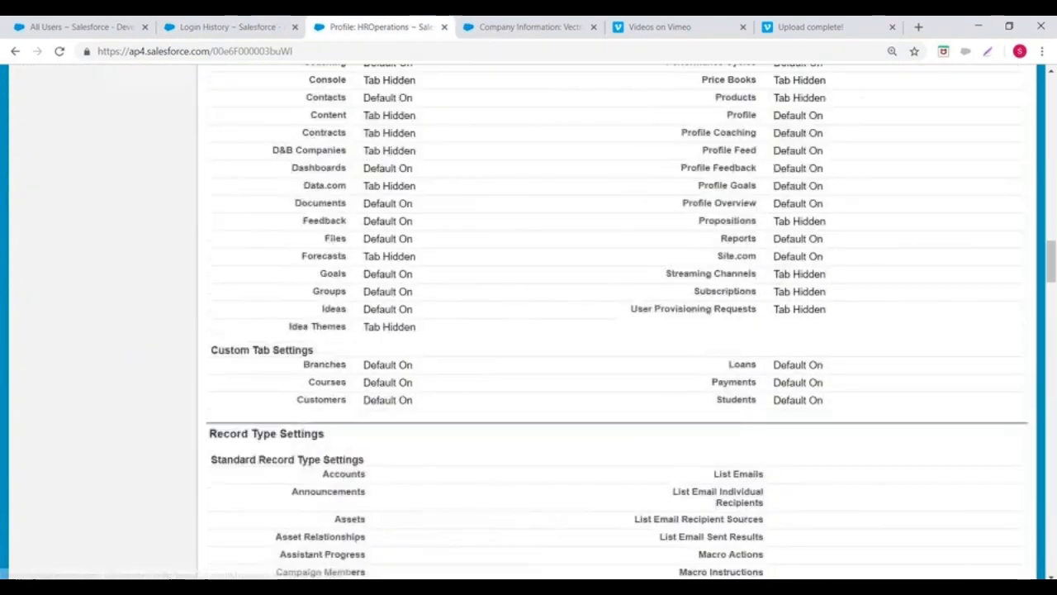
scroll(615, 322, "down", 20)
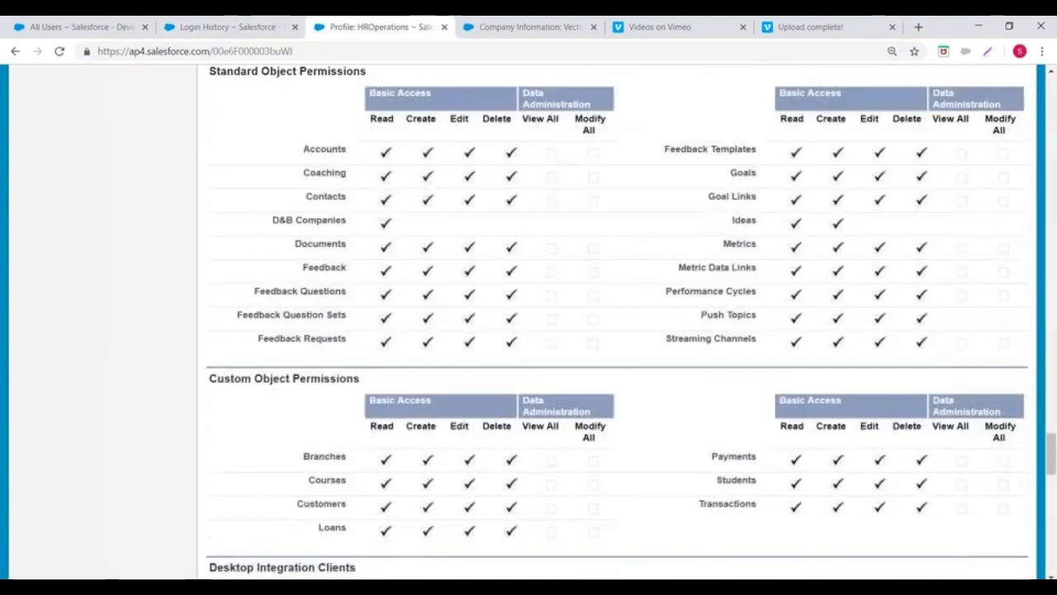
scroll(616, 322, "down", 10)
scroll(352, 271, "down", 2)
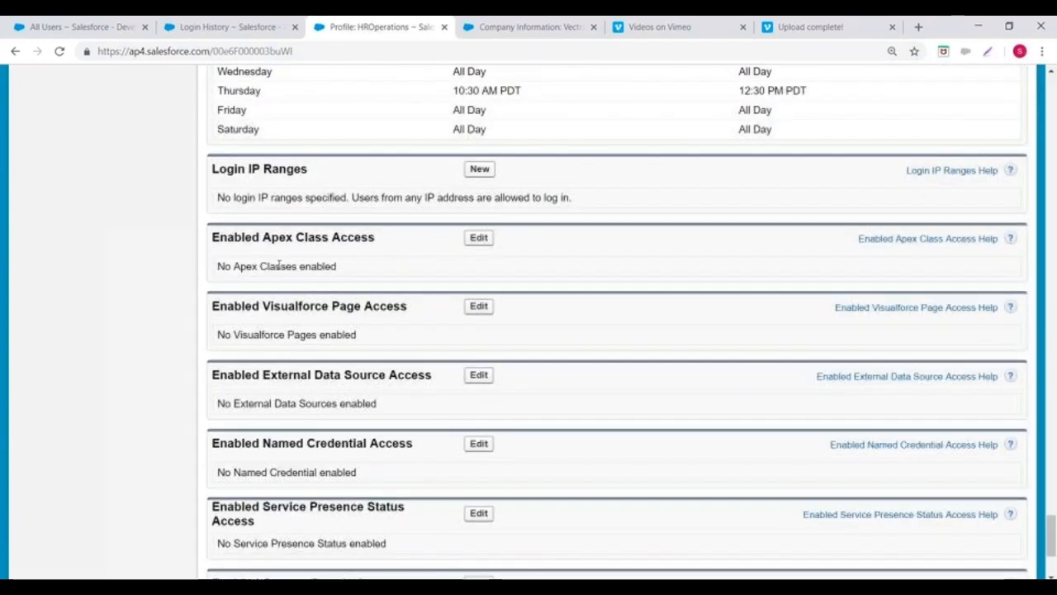
left_click_drag(211, 169, 500, 158)
left_click(479, 171)
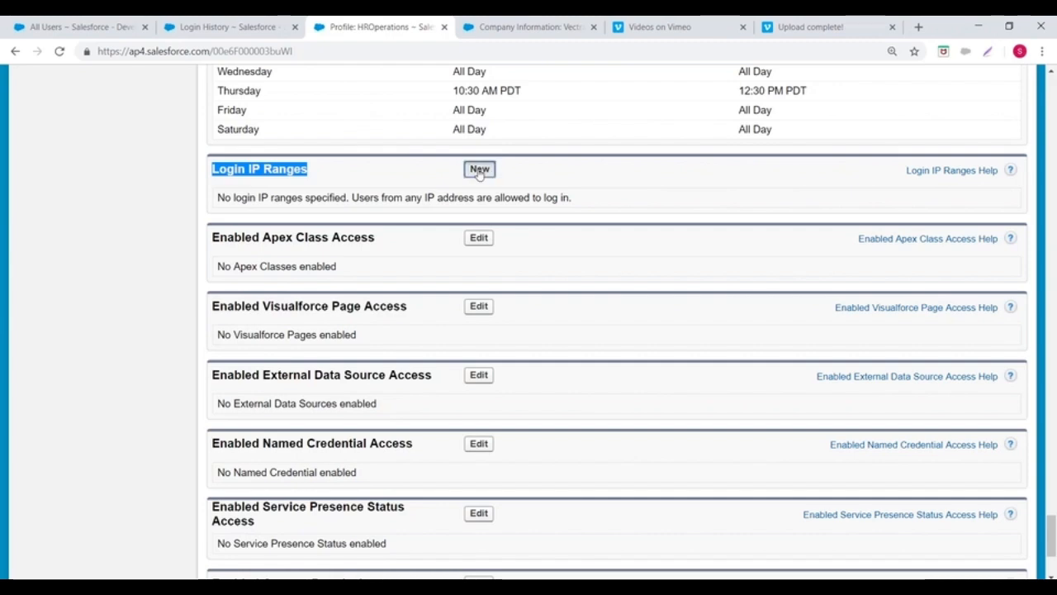
Specify a login IP range from 0.0.0.0 to 2.3.4.5 for the HROperations profile and try to save it
scroll(405, 256, "down", 1)
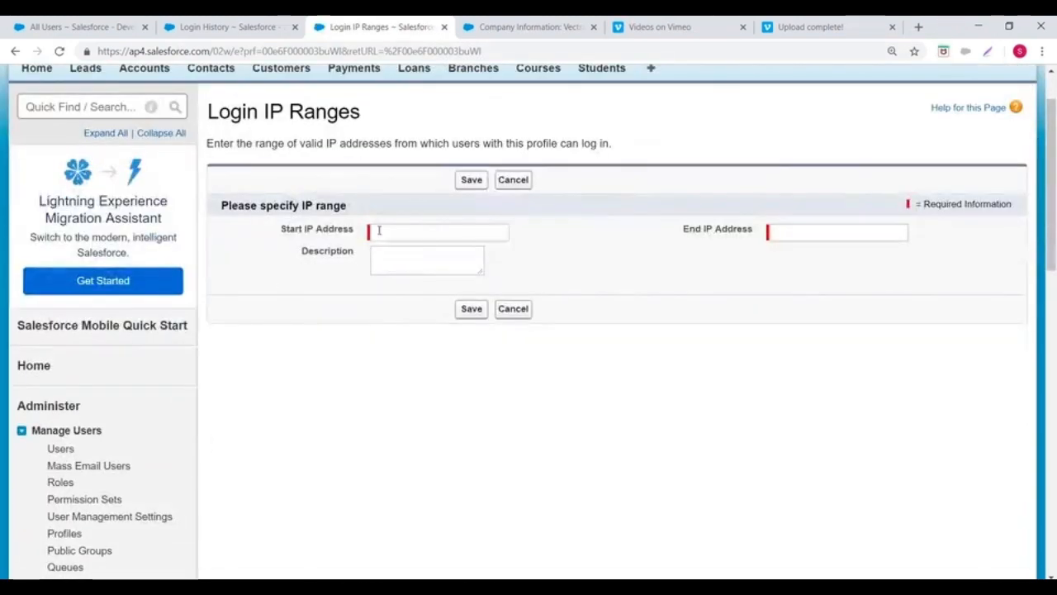
left_click(379, 230)
type("0")
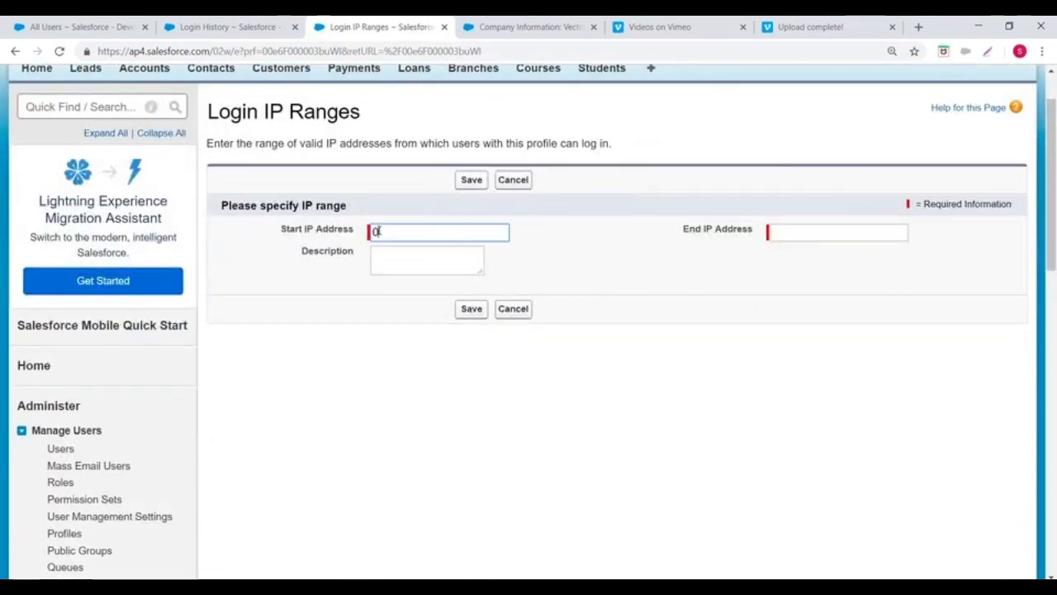
type(".0.0.")
type("0")
key("Tab")
type("2.3.")
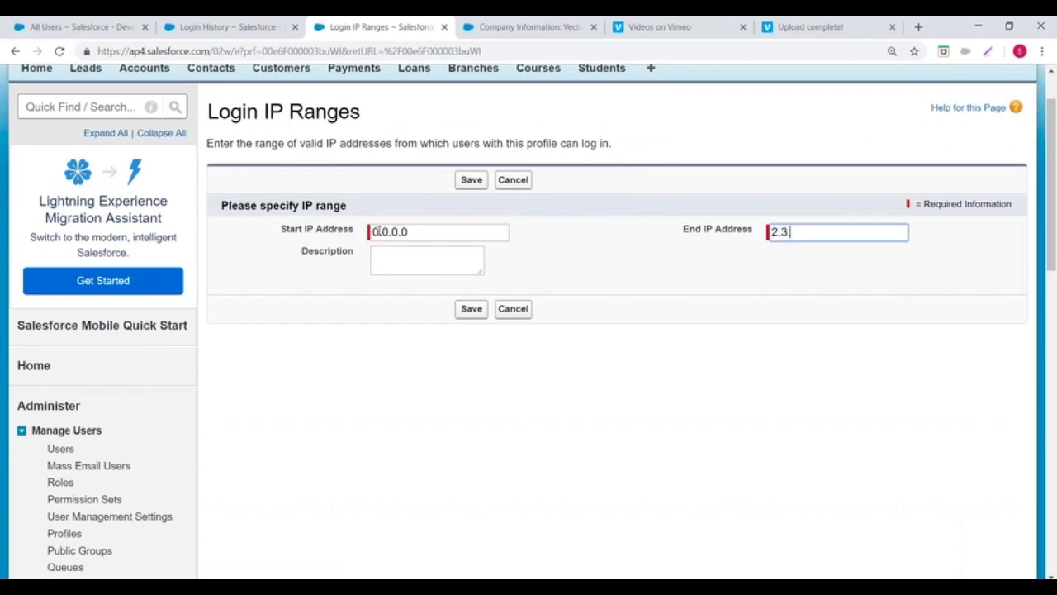
type("4.5")
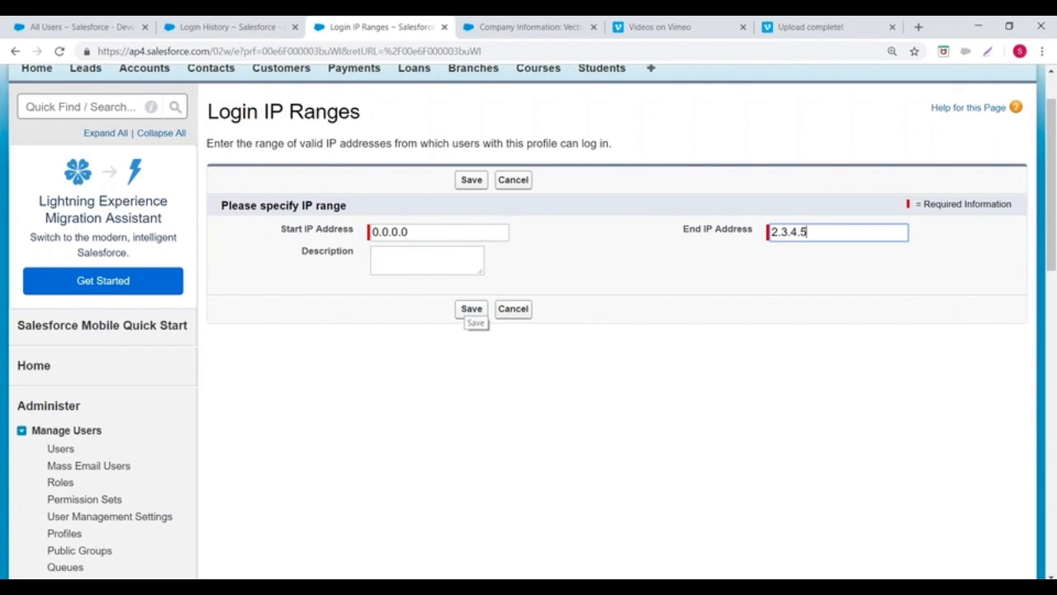
left_click(472, 311)
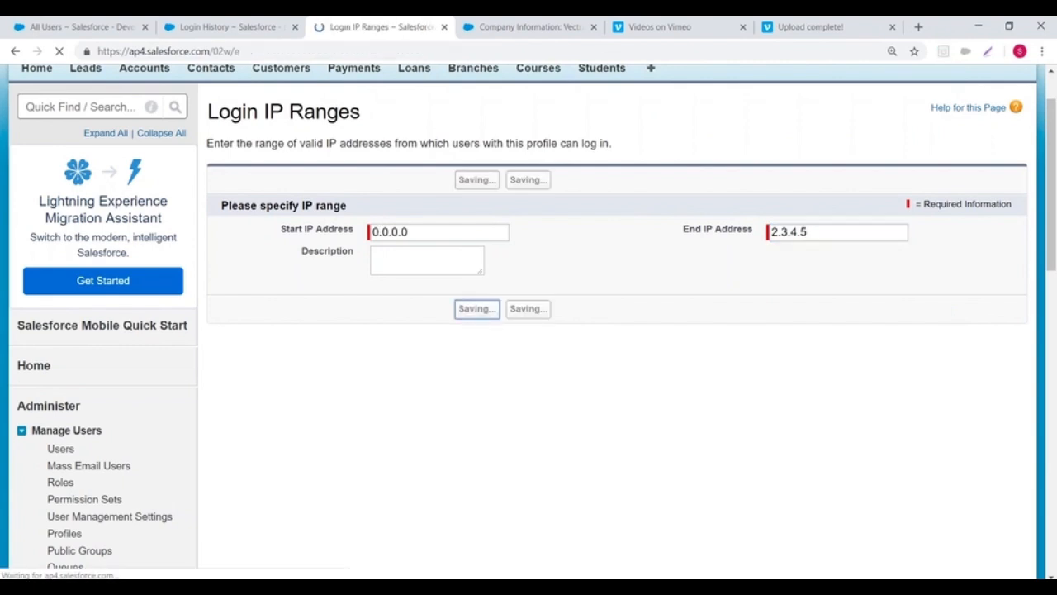
Choose to save the IP range even though it does not cover the current IP address, and save it
scroll(392, 253, "down", 2)
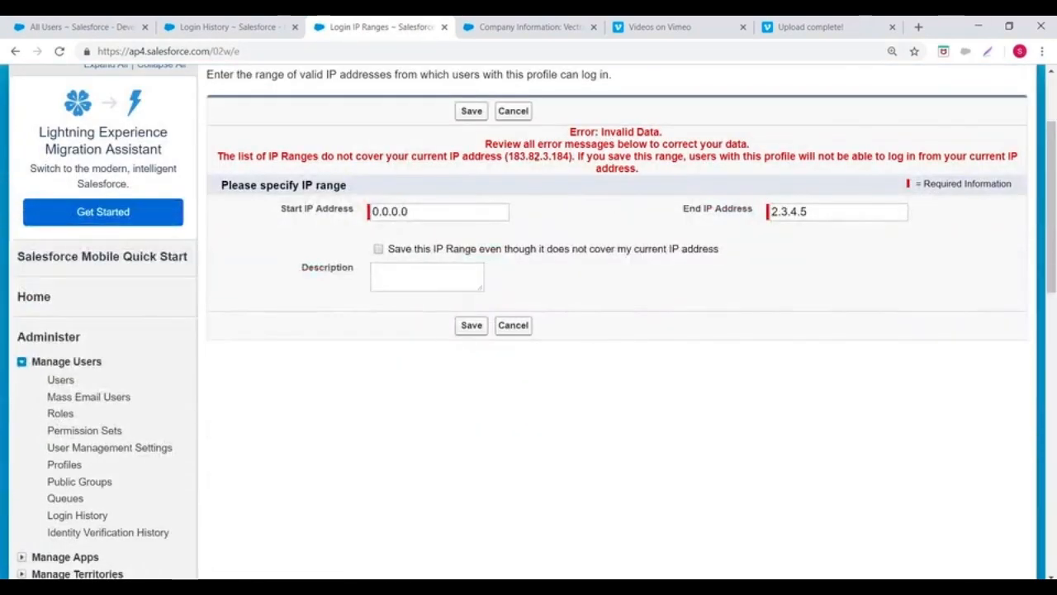
left_click_drag(514, 156, 568, 156)
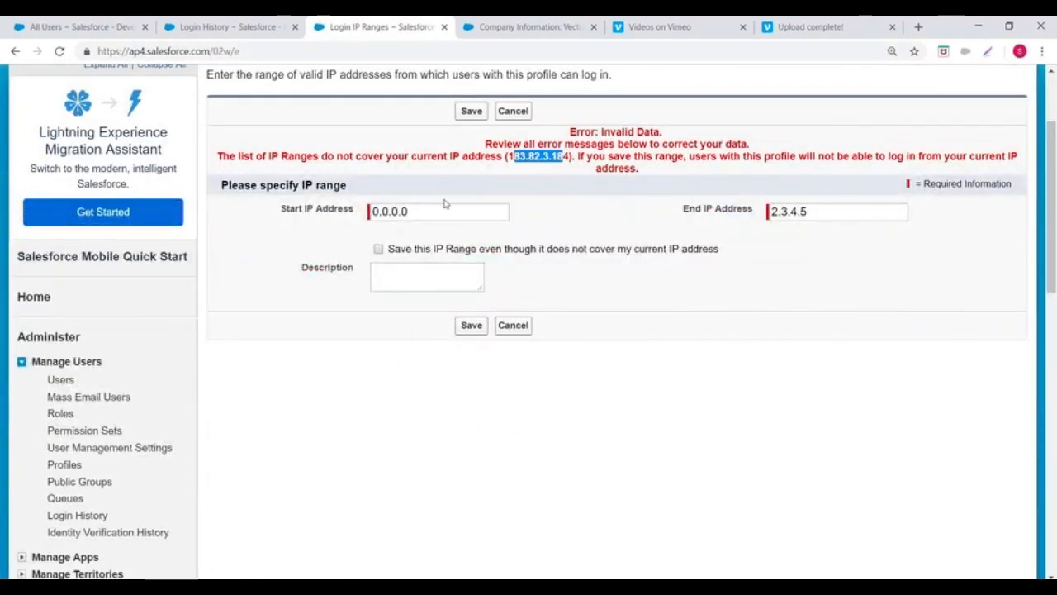
left_click(379, 249)
left_click(472, 324)
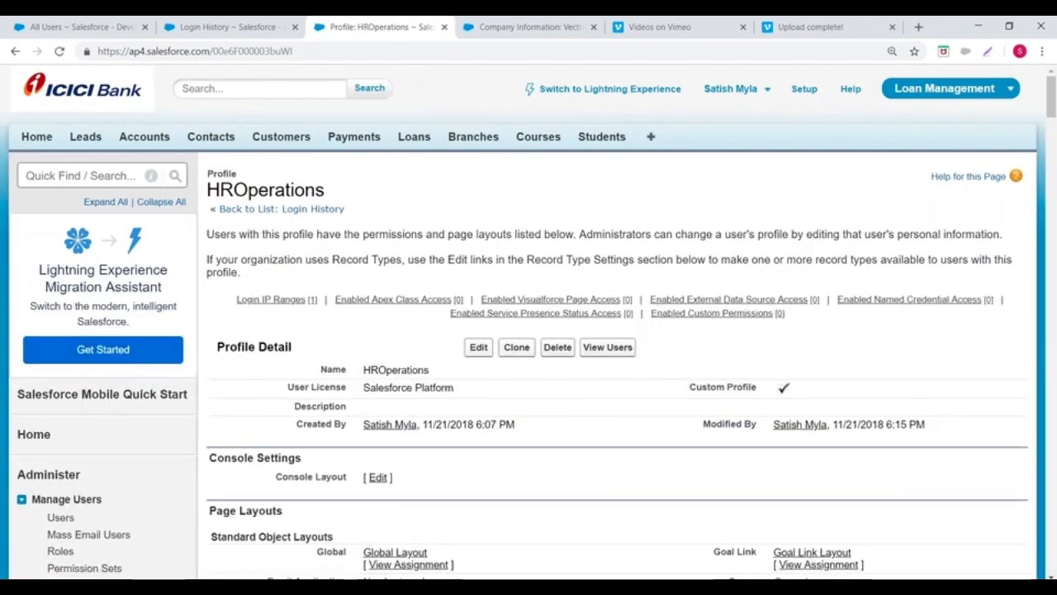
Switch to the Opera login page and try to log in as the IP-restricted user with the account password
scroll(611, 239, "down", 2)
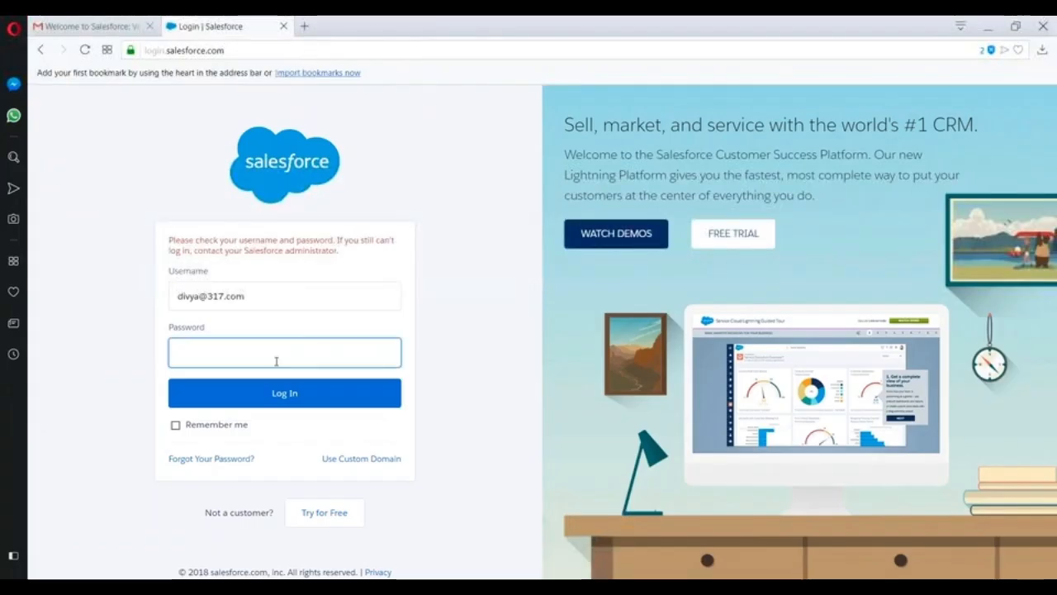
type("*********")
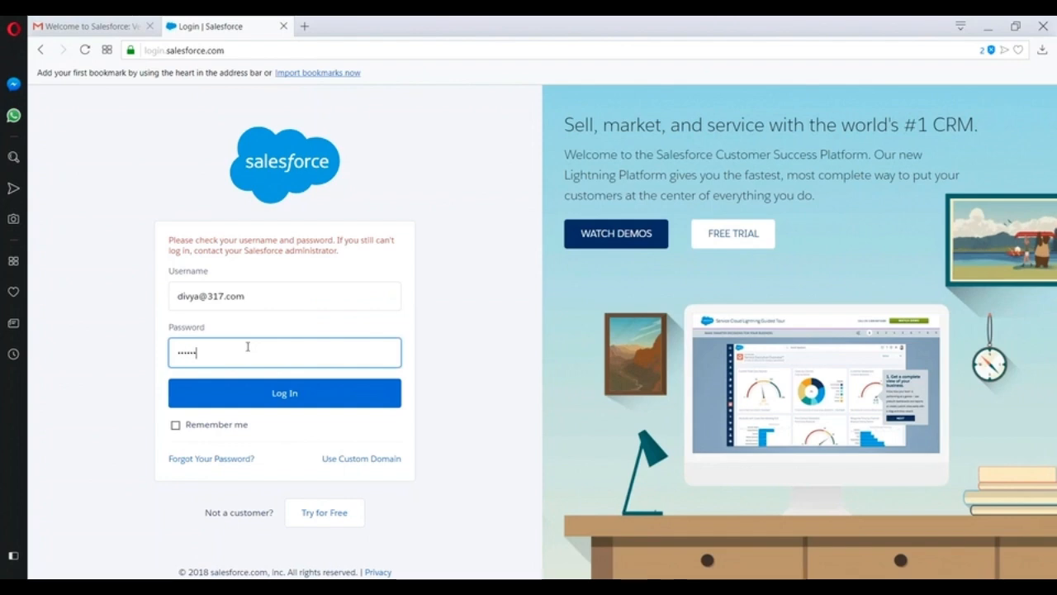
type("****")
left_click(269, 401)
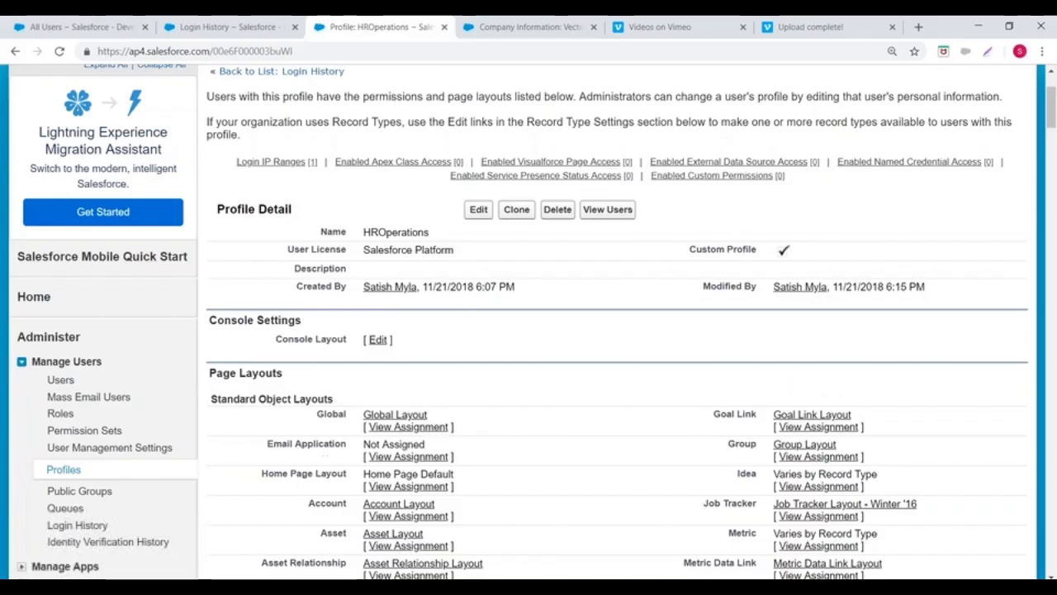
Reload Login History in Chrome and examine the status of the newest login attempt after the IP restriction
left_click(189, 26)
left_click(330, 51)
key("Return")
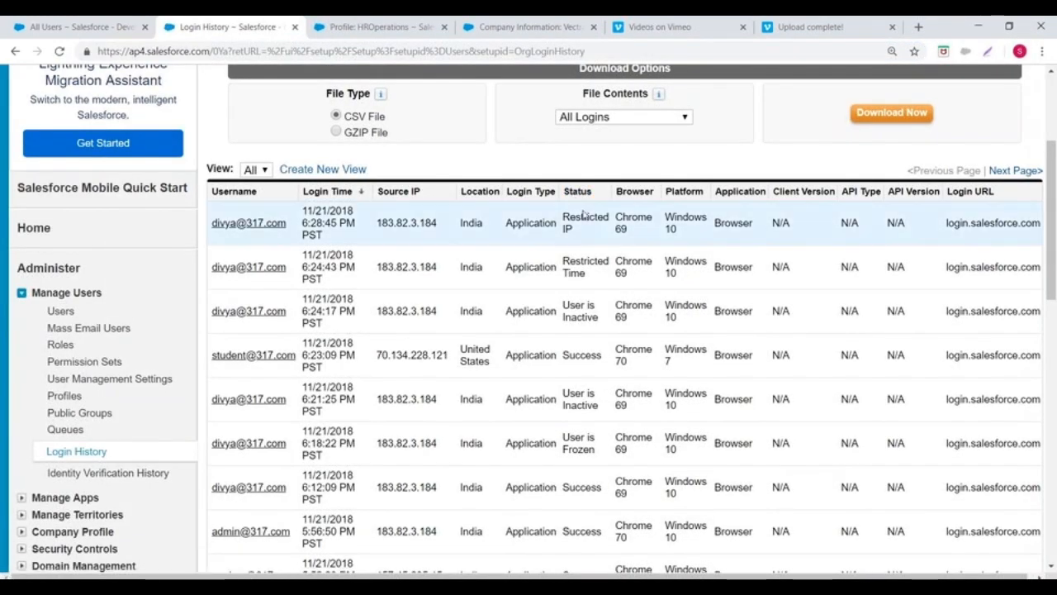
left_click_drag(571, 225, 580, 231)
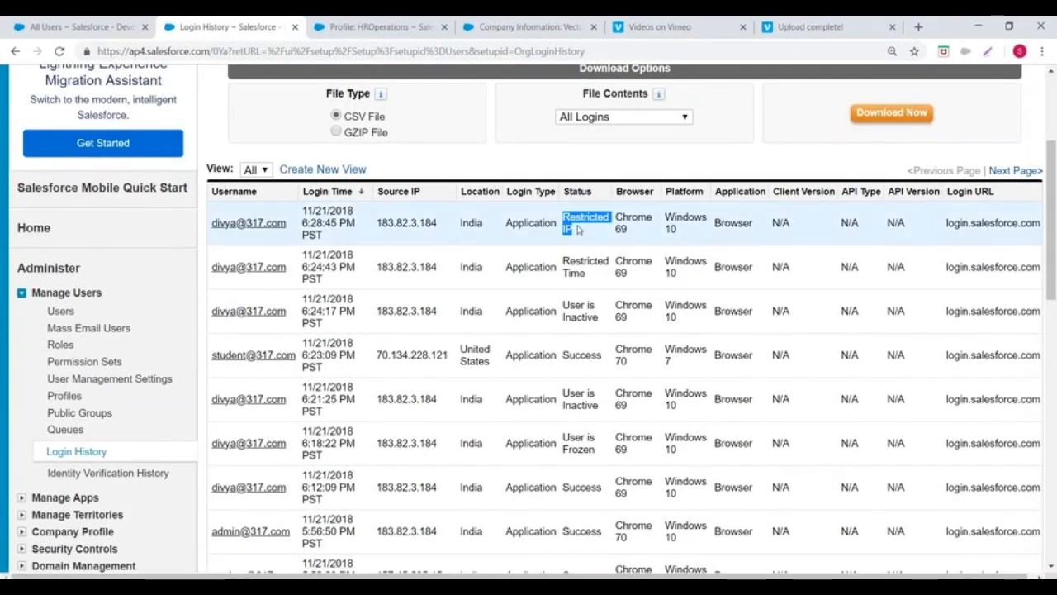
Delete the Login Hours restriction from the HROperations profile and confirm the deletion
left_click(392, 27)
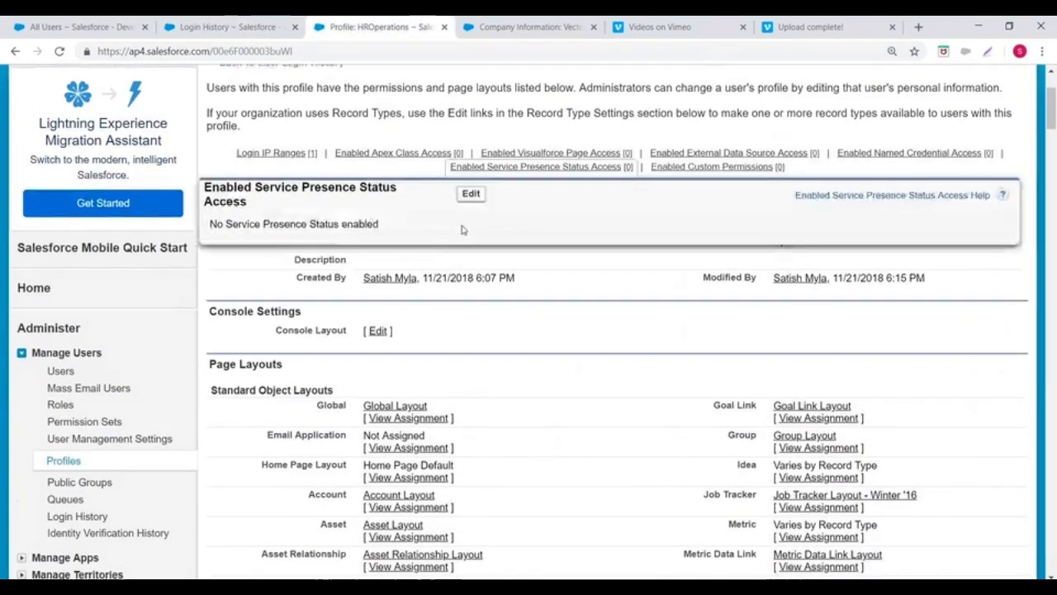
scroll(463, 229, "down", 6)
scroll(462, 229, "down", 20)
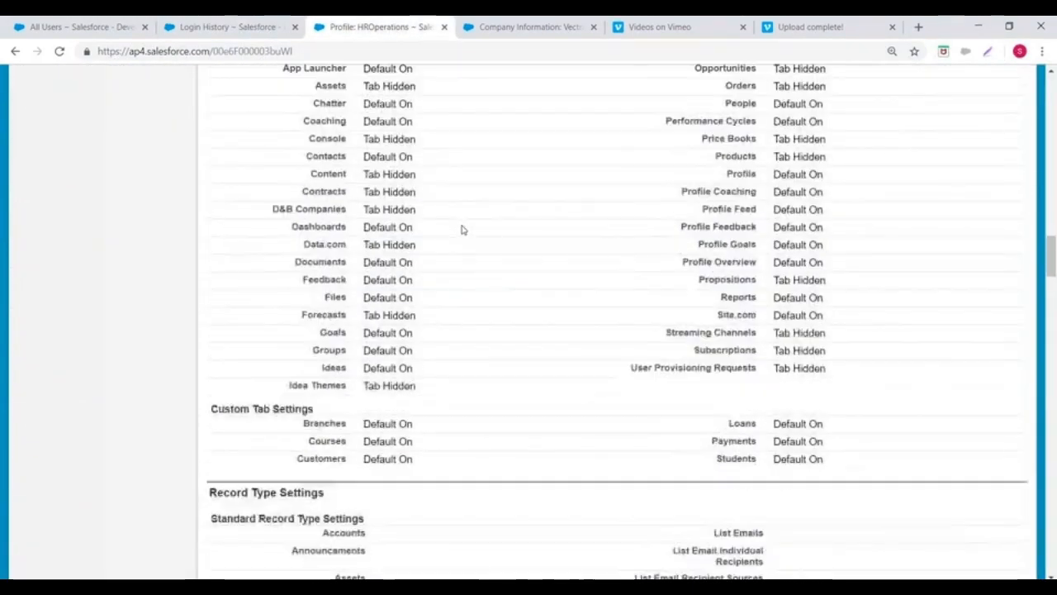
scroll(462, 229, "down", 20)
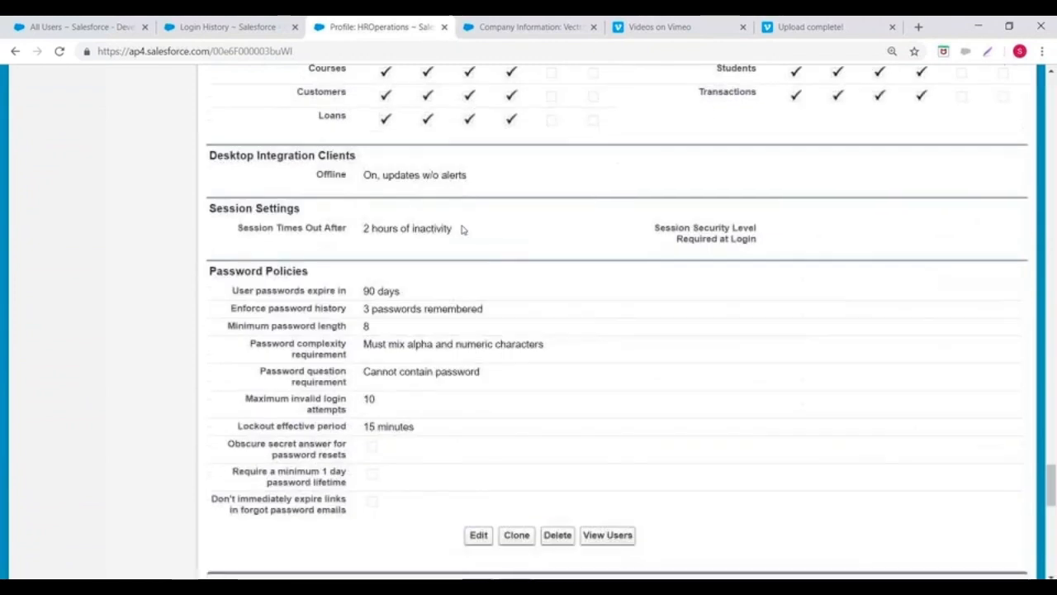
scroll(443, 257, "down", 3)
scroll(444, 257, "up", 2)
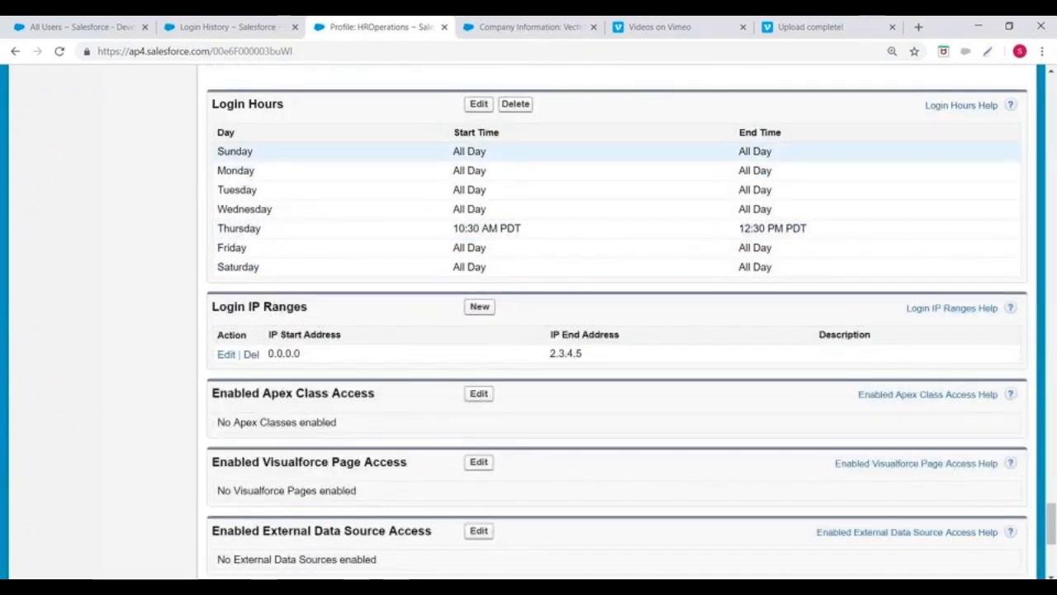
left_click(515, 104)
left_click(595, 128)
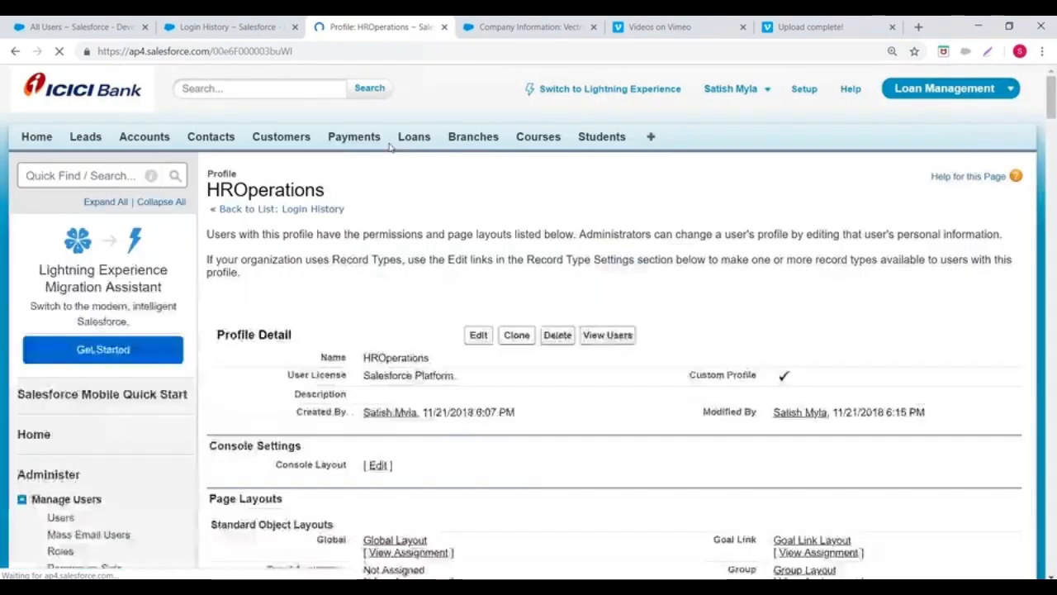
Delete the 0.0.0.0 to 2.3.4.5 login IP range from the HROperations profile and confirm the deletion
scroll(389, 146, "down", 15)
scroll(529, 321, "down", 20)
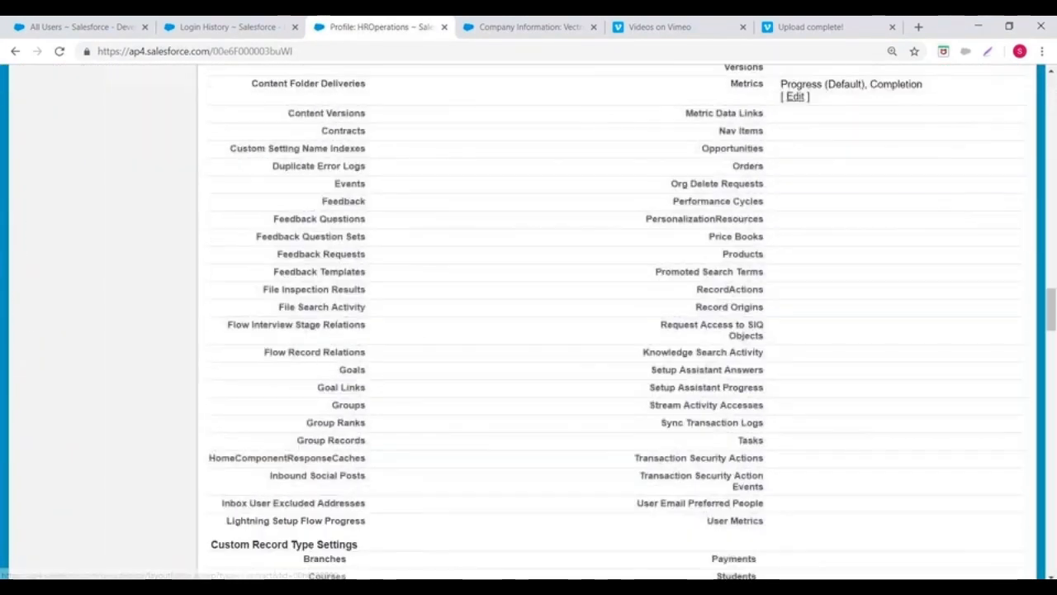
scroll(323, 237, "down", 15)
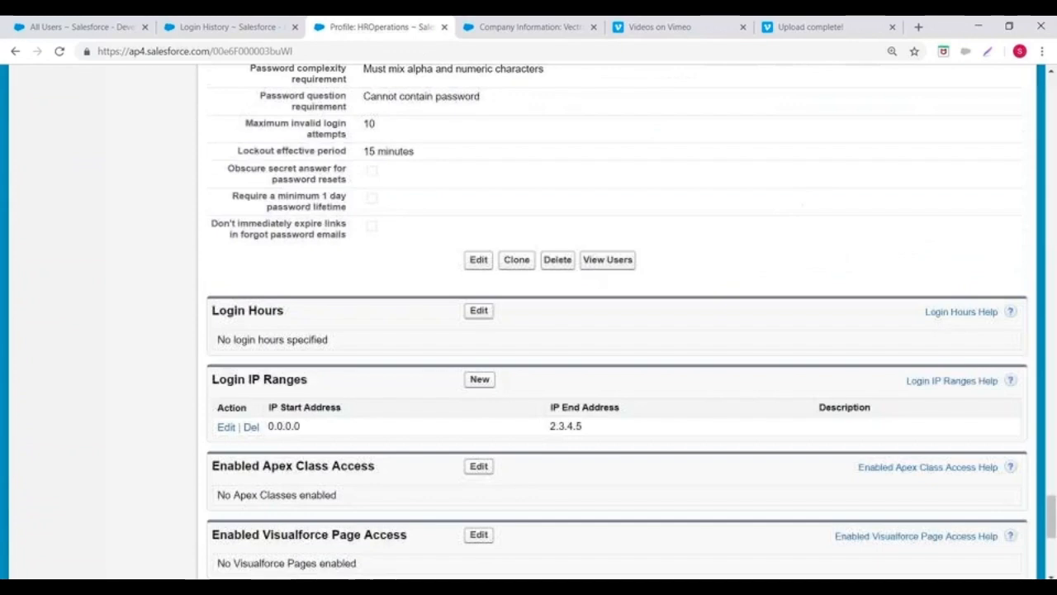
left_click(251, 288)
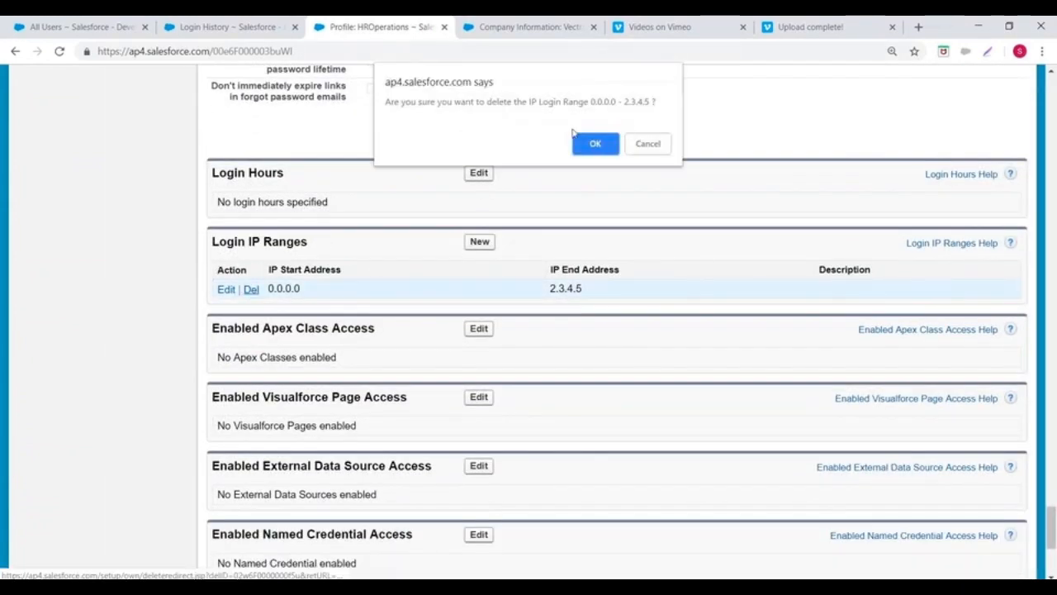
left_click(586, 147)
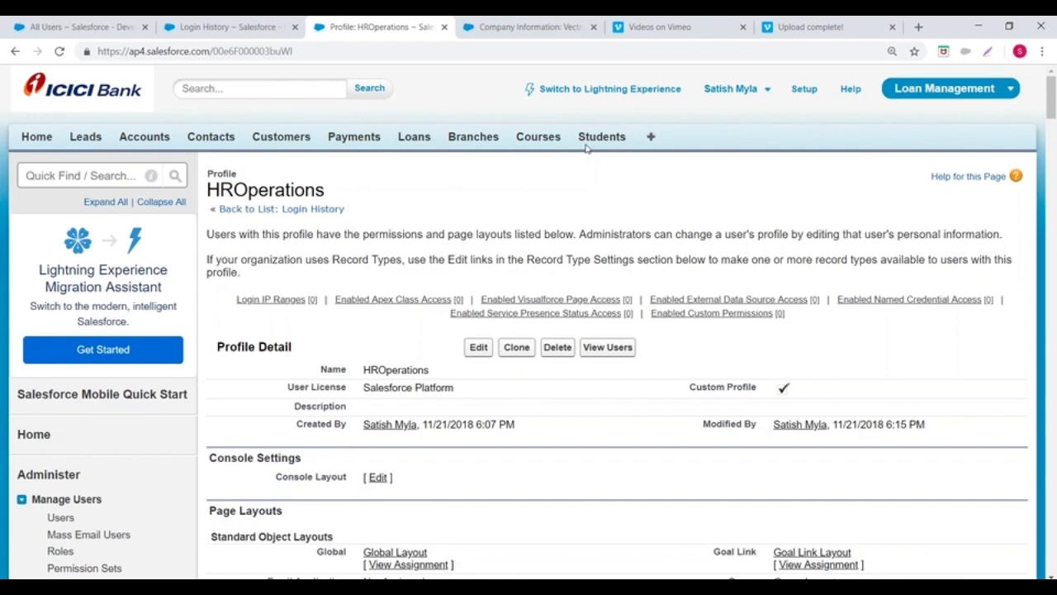
Open the HROperations profile for editing and examine the password expiry setting under Password Policies
scroll(337, 208, "down", 4)
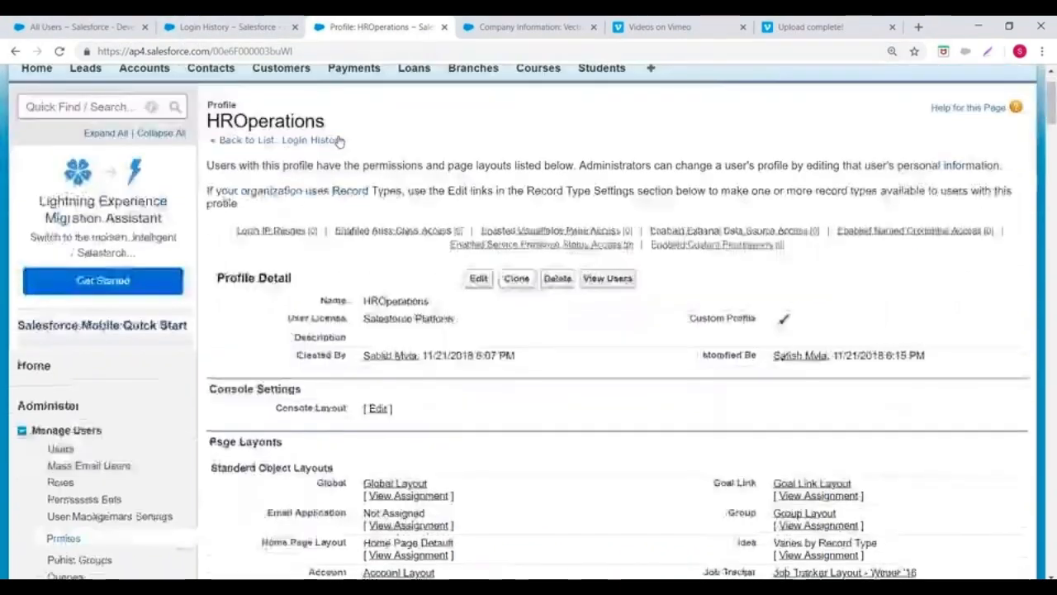
scroll(528, 322, "down", 7)
scroll(529, 322, "up", 9)
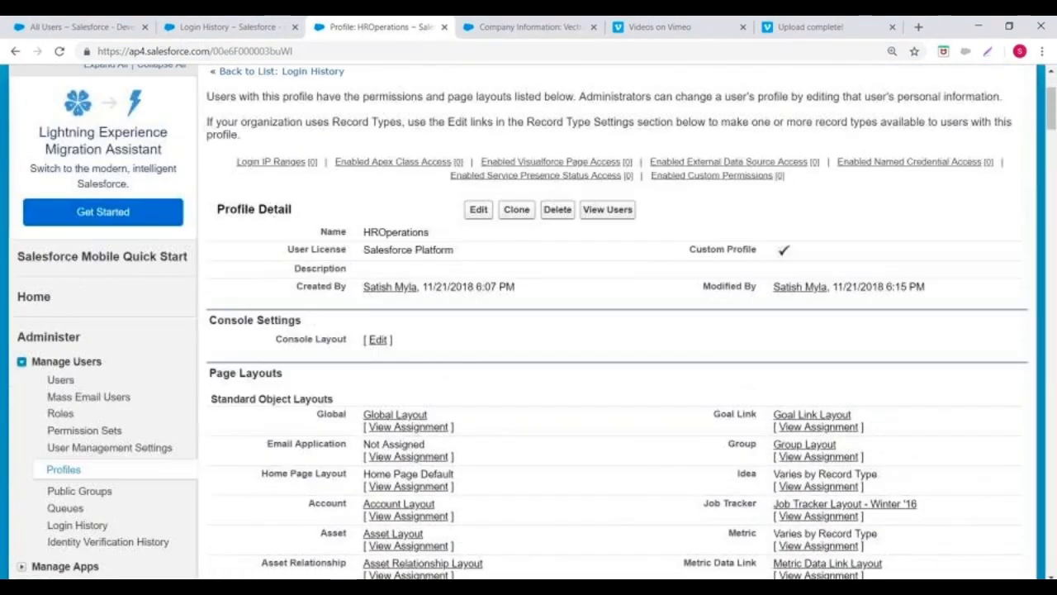
left_click(478, 209)
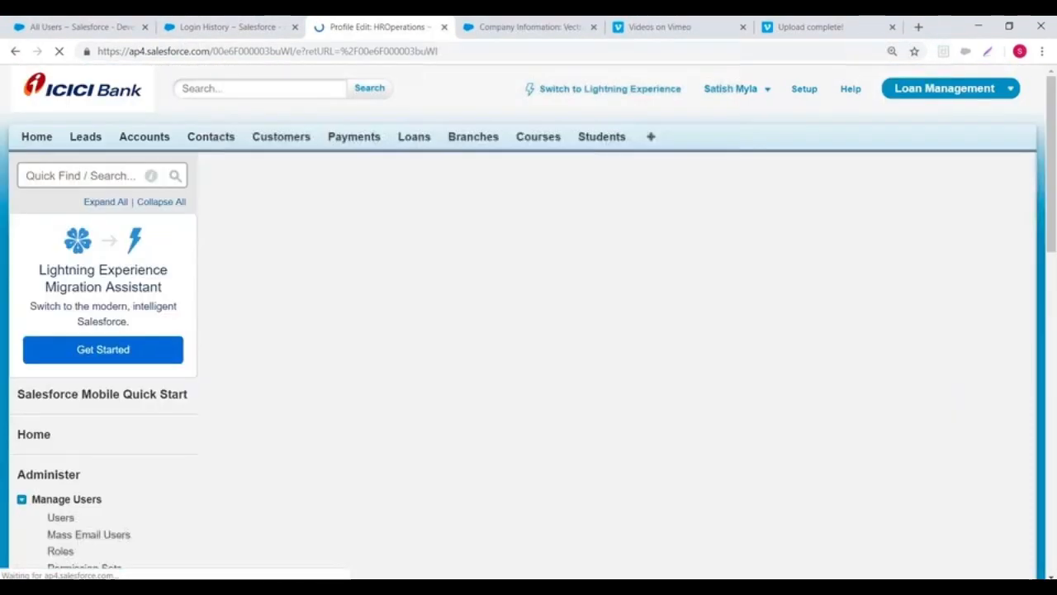
scroll(430, 196, "down", 20)
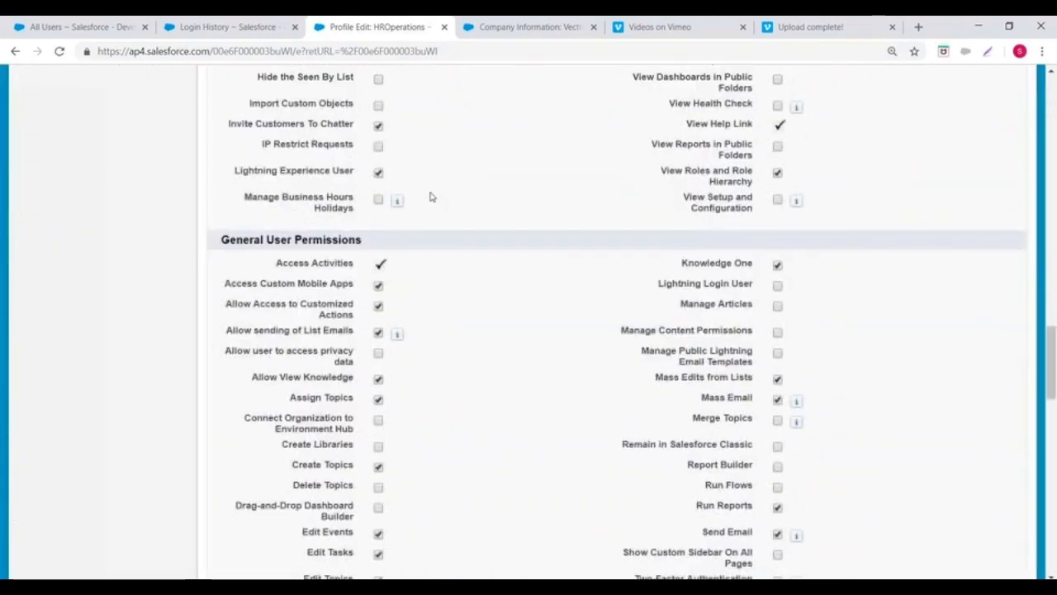
scroll(430, 197, "down", 15)
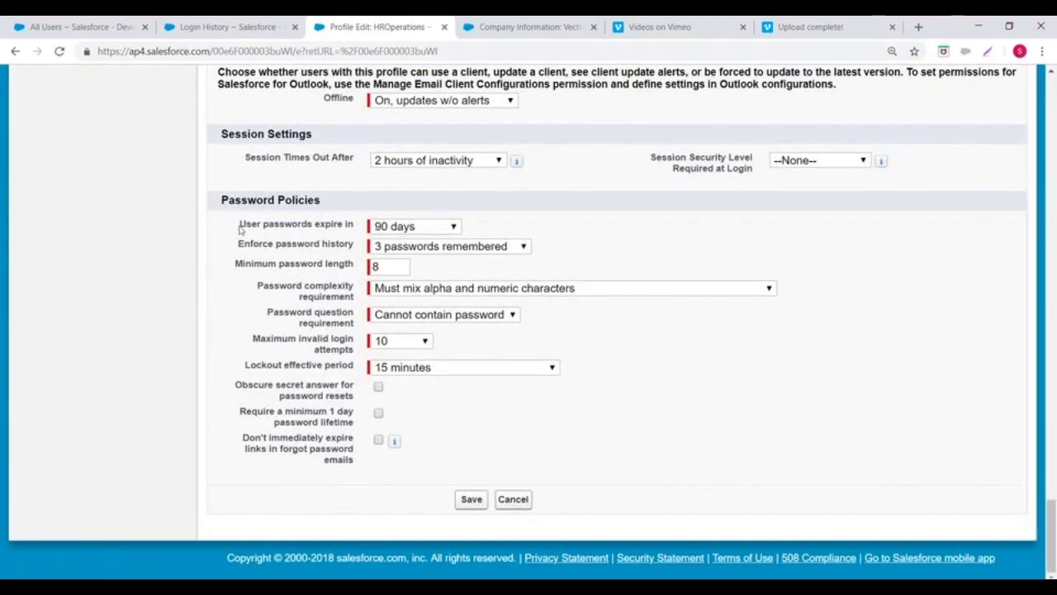
left_click_drag(239, 224, 402, 225)
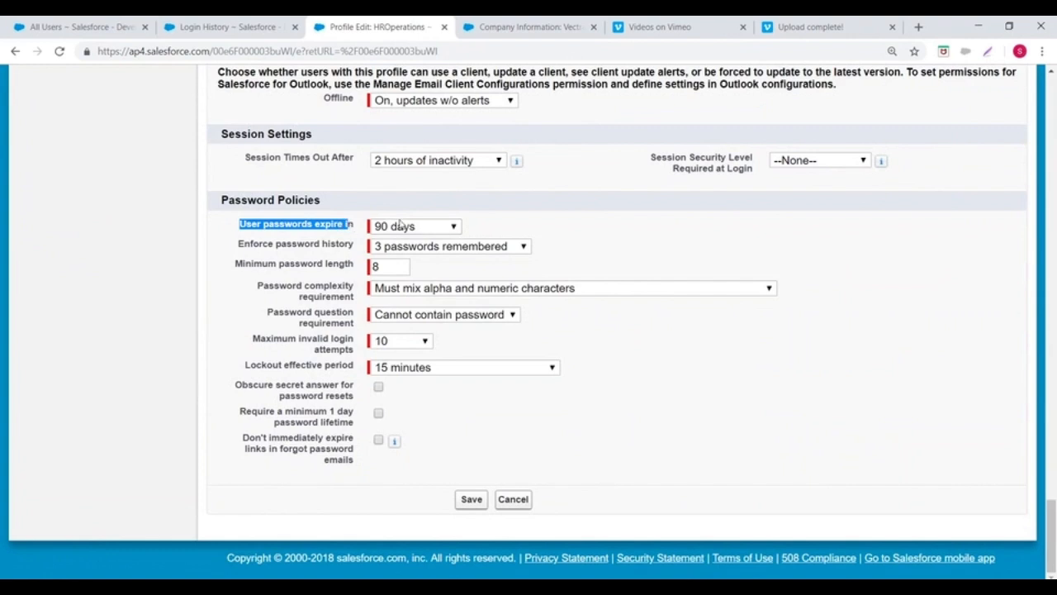
left_click(558, 227)
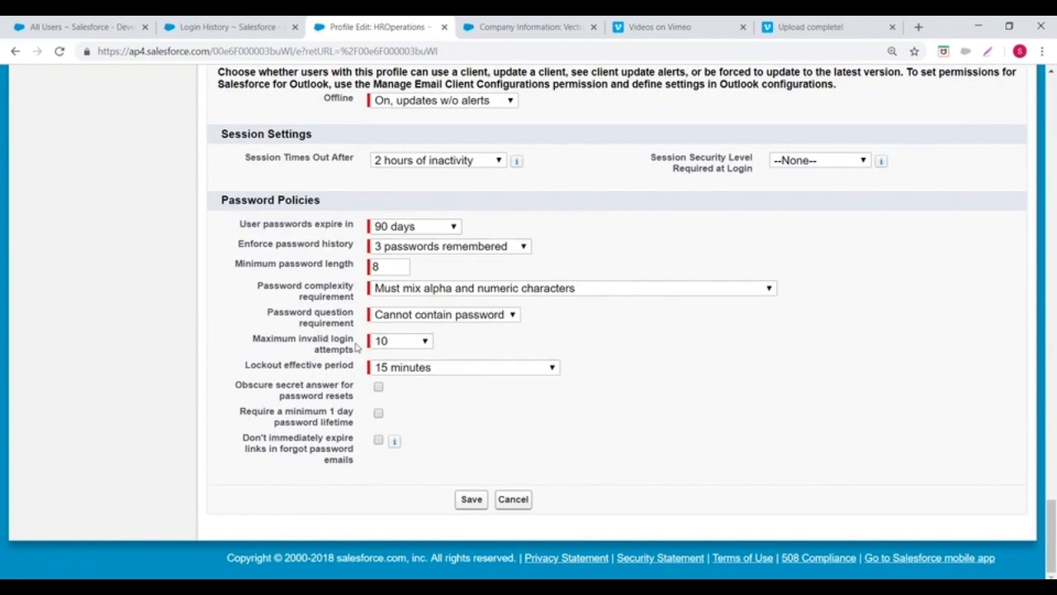
Set the maximum invalid login attempts to 3, review the lockout effective period, and save the profile
left_click(385, 346)
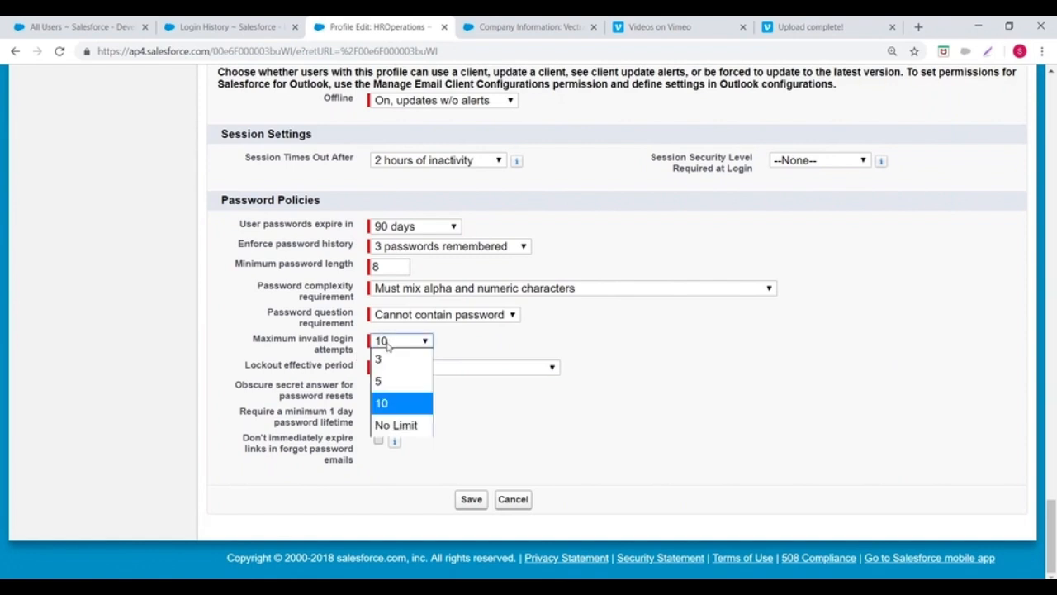
left_click(387, 358)
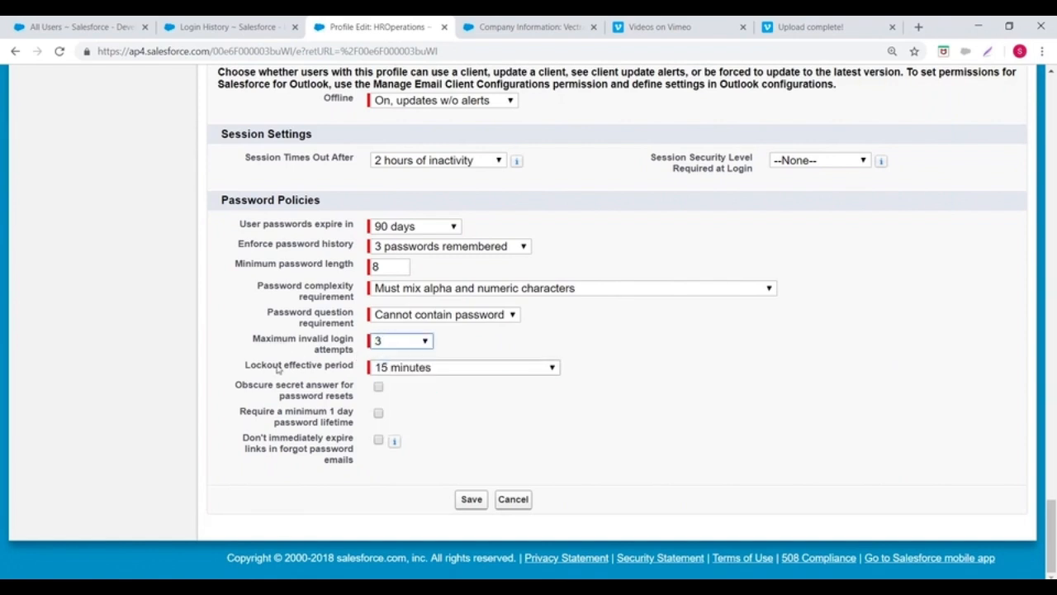
left_click_drag(248, 370, 410, 371)
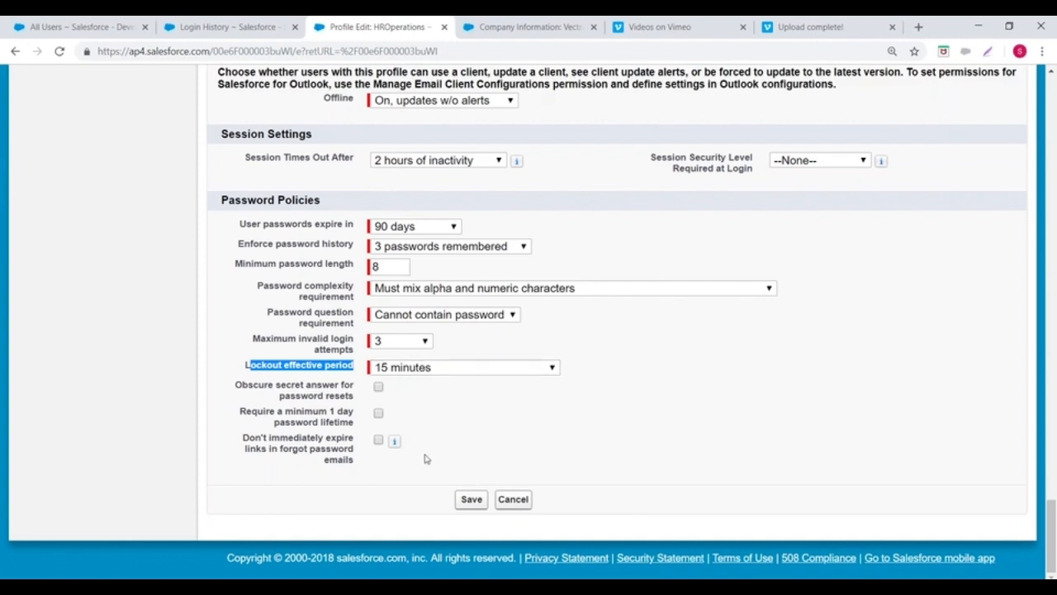
left_click(467, 498)
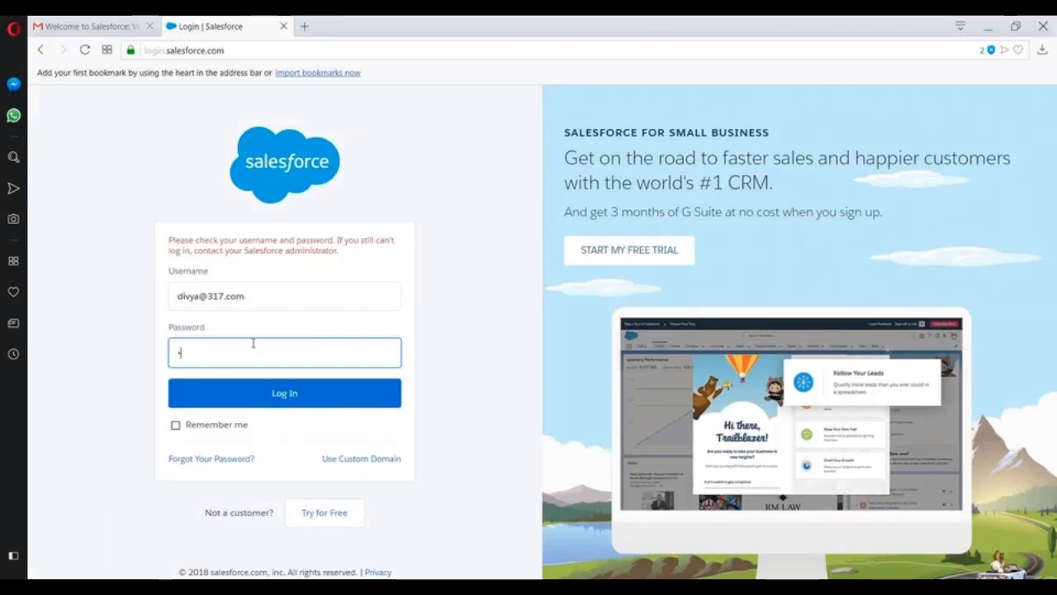
Switch to the Opera login page and try to log in twice as the HROperations user with incorrect account passwords
left_click(278, 394)
left_click(220, 356)
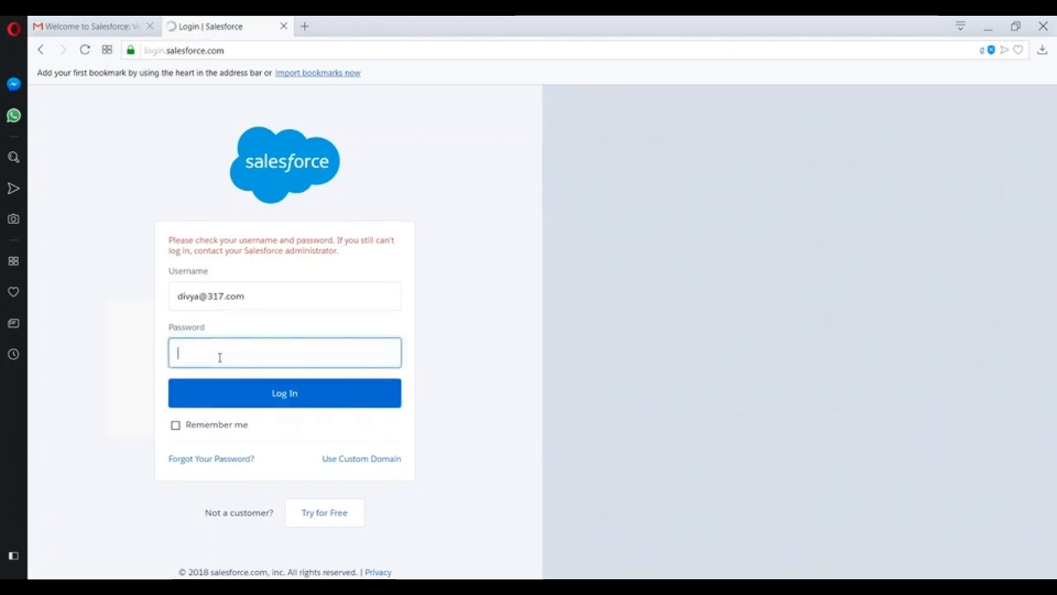
type("•••••")
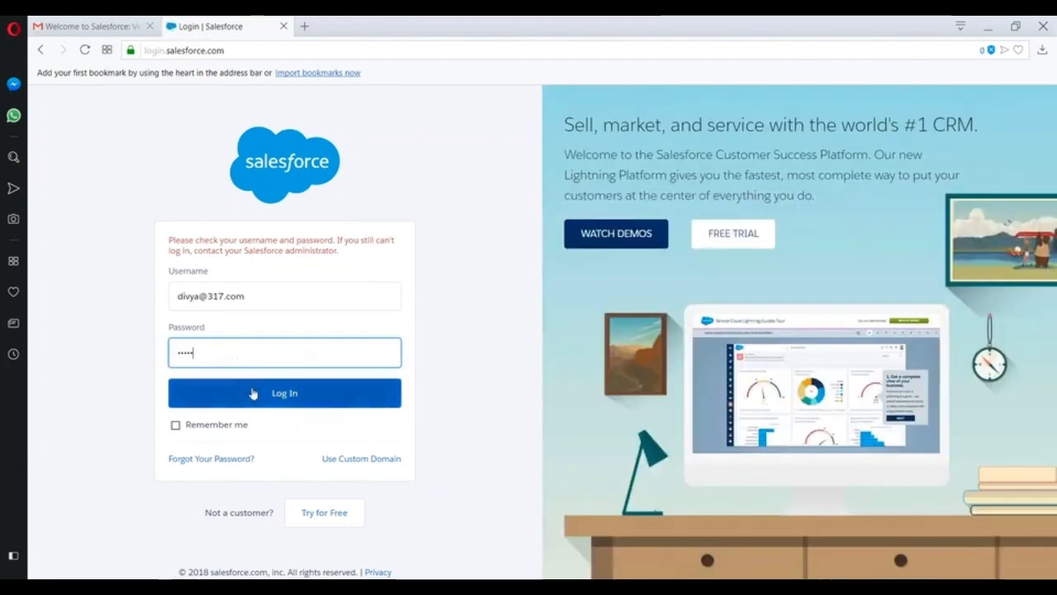
left_click(254, 394)
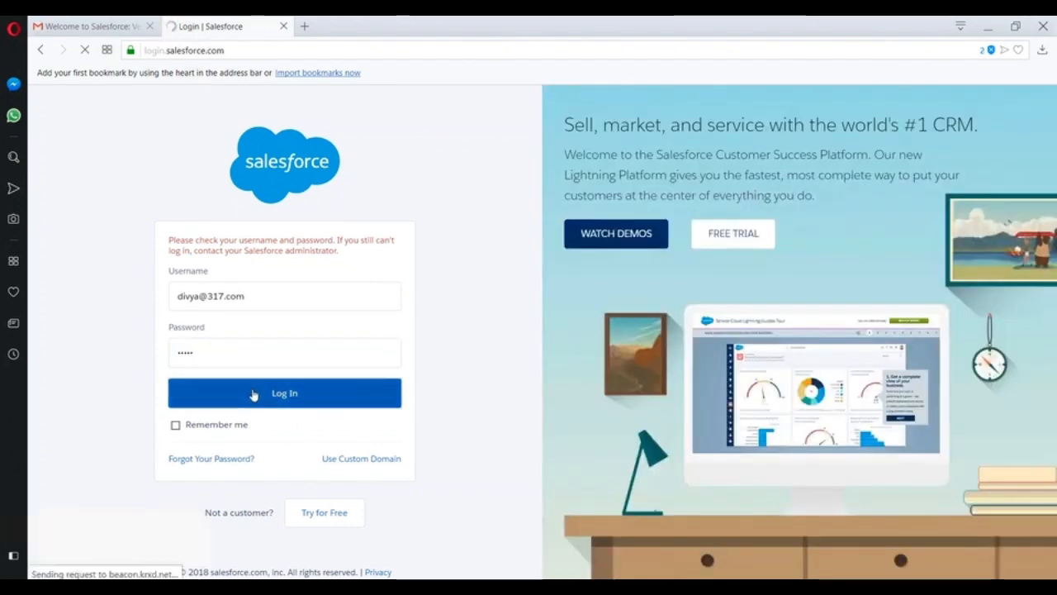
Try a third login with an incorrect account password and reload the Login History in Chrome to check the newest entry's status
type("••••••")
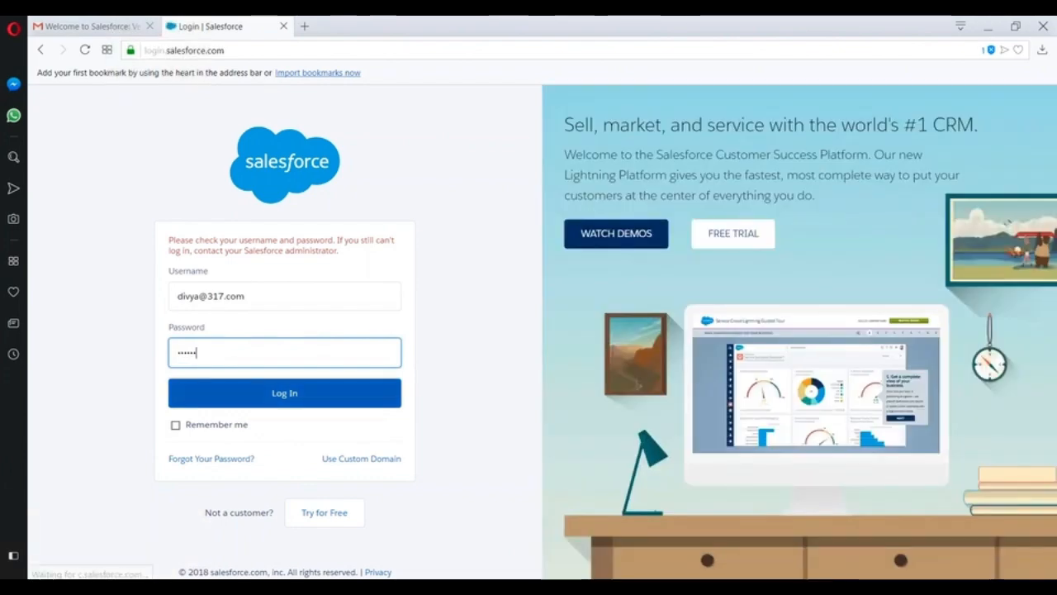
left_click(263, 393)
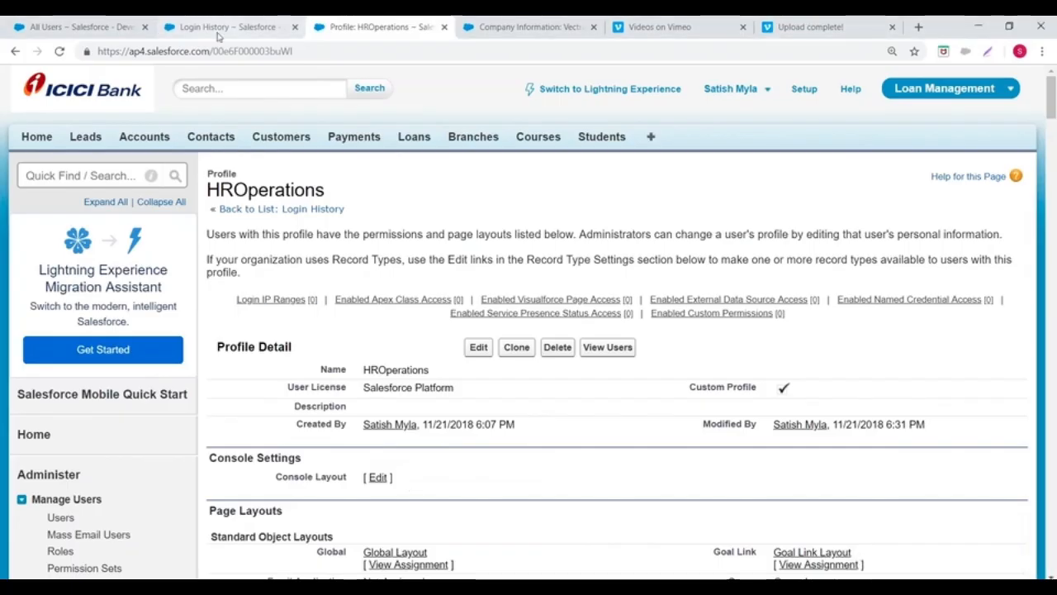
left_click(217, 33)
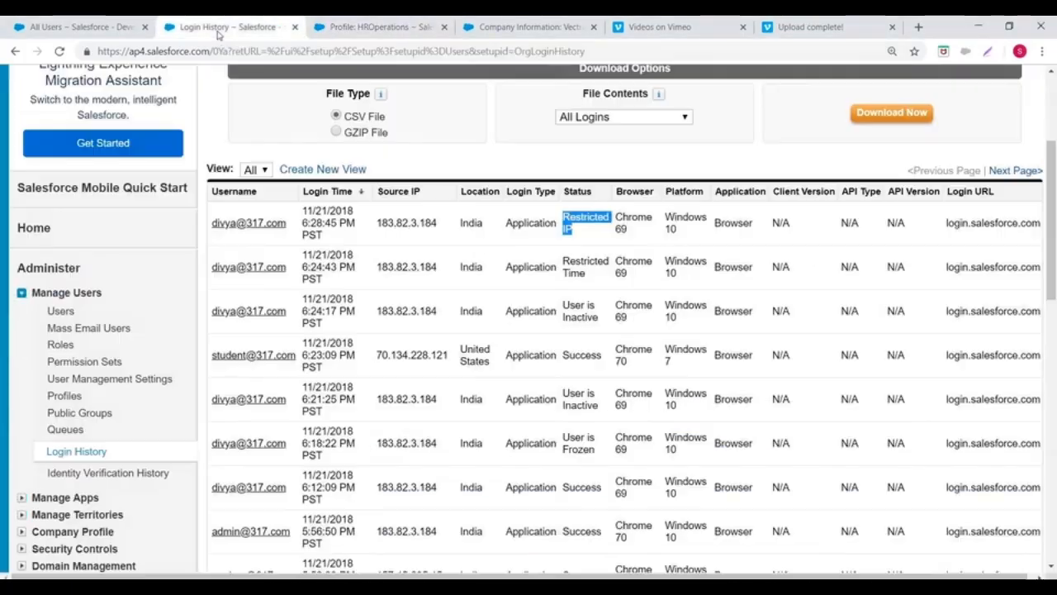
left_click(367, 52)
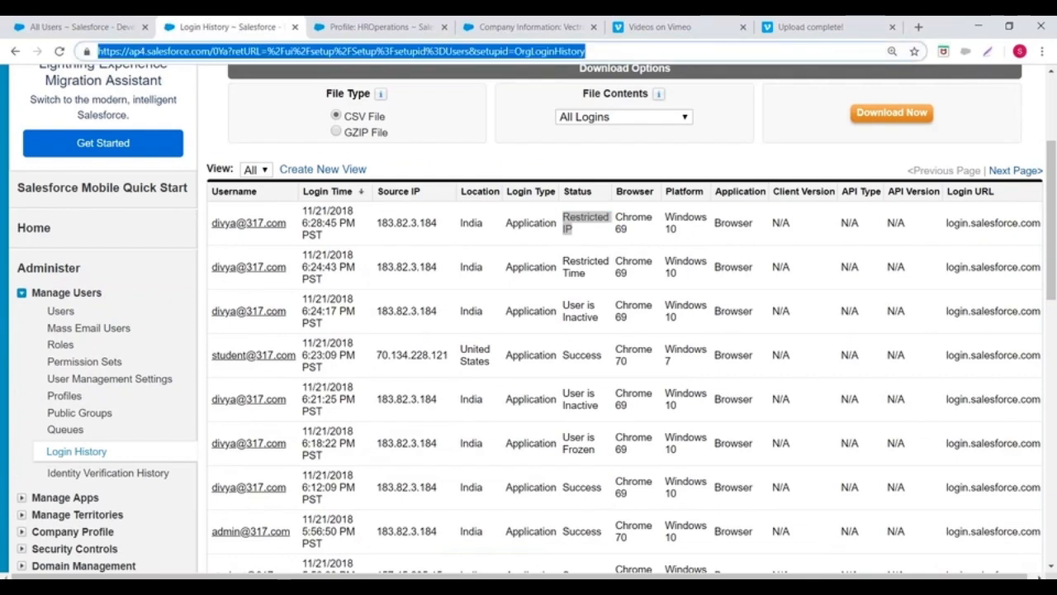
left_click(60, 51)
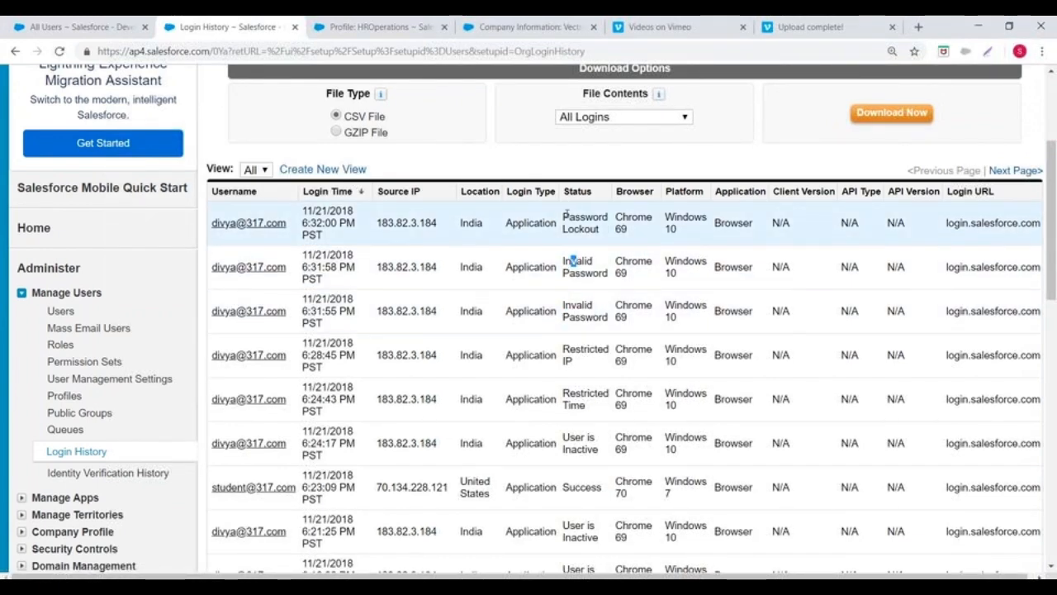
left_click_drag(563, 213, 603, 233)
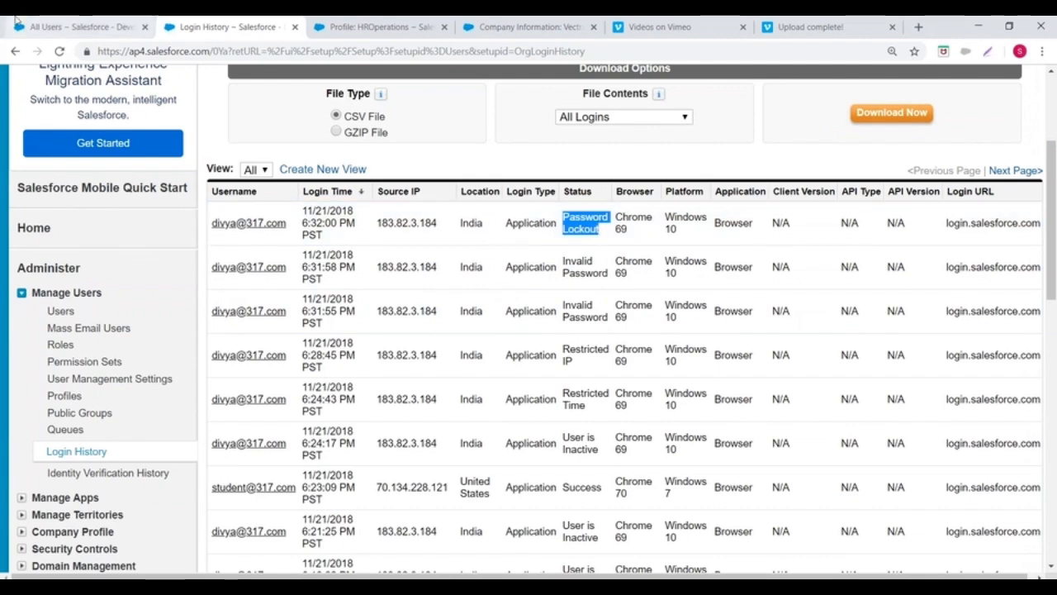
Open the detail record of the user assigned to the HROperations profile and unlock the account
left_click(81, 18)
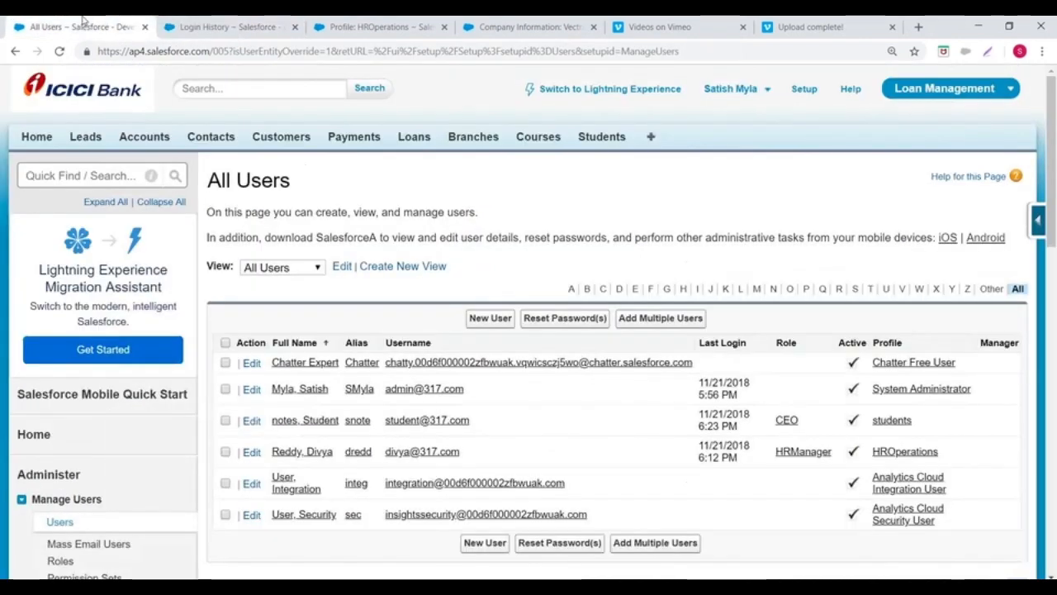
left_click(302, 451)
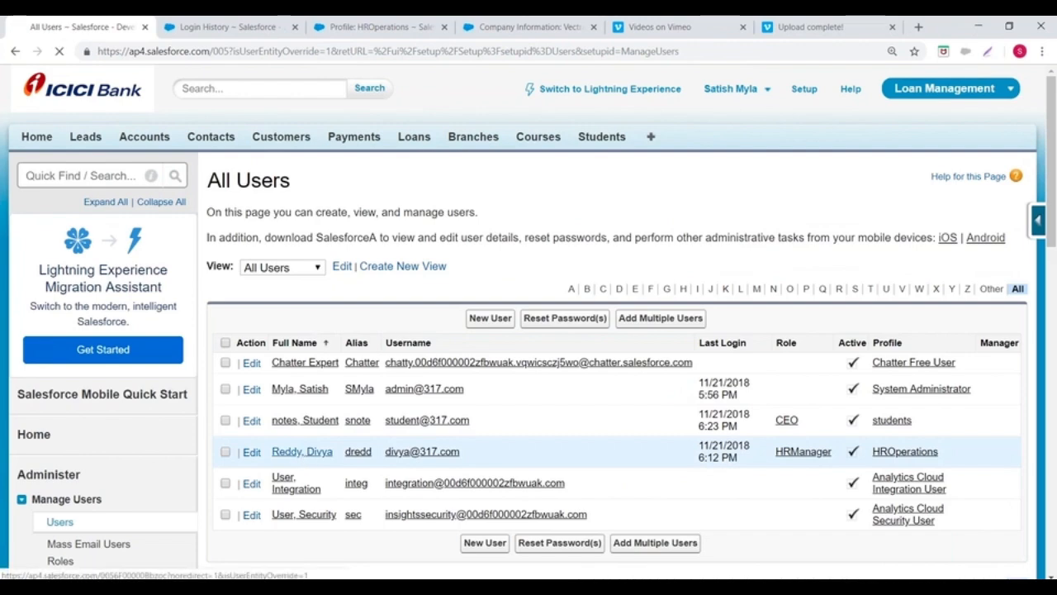
scroll(312, 219, "down", 1)
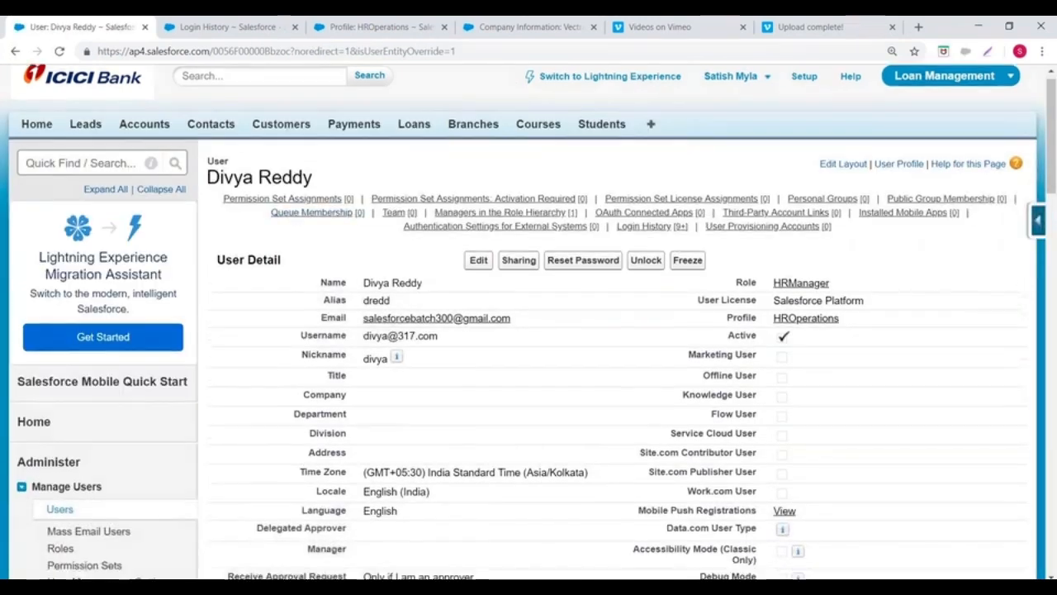
scroll(521, 302, "down", 2)
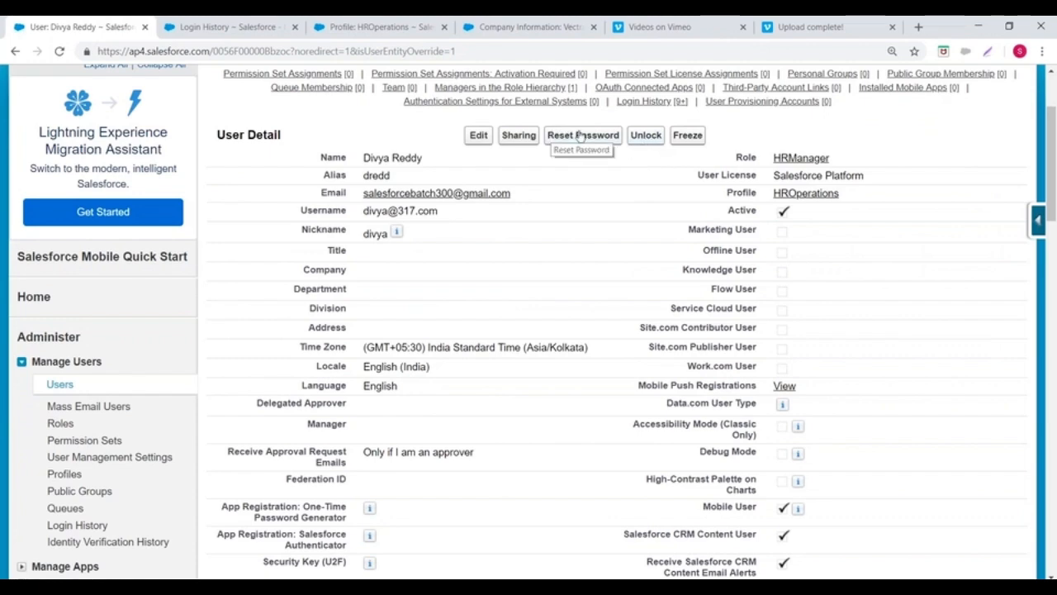
left_click(647, 139)
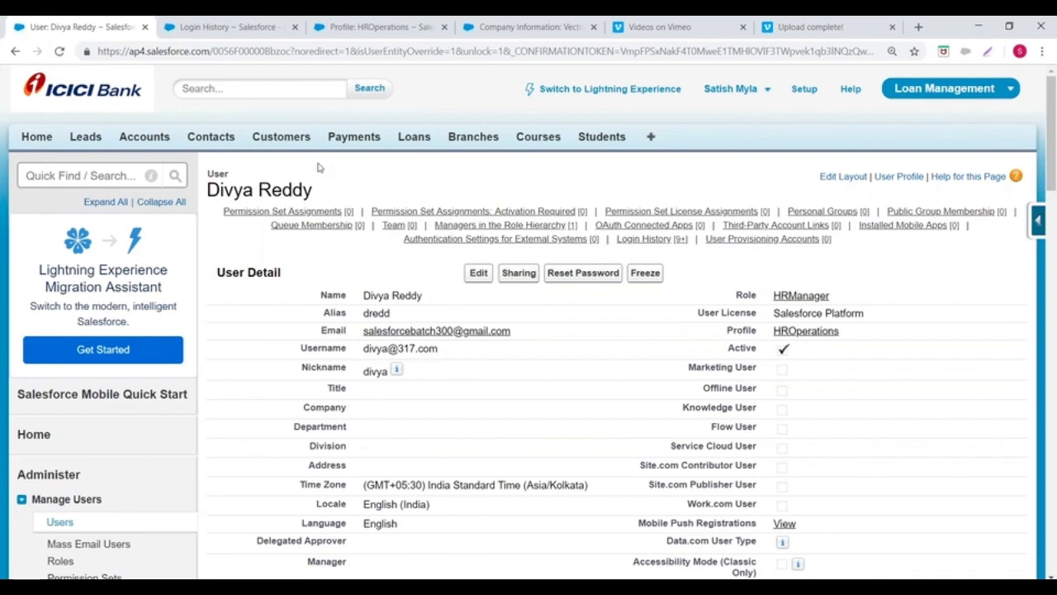
Open the HROperations profile for editing and review the user password expiry setting under Password Policies
left_click(384, 26)
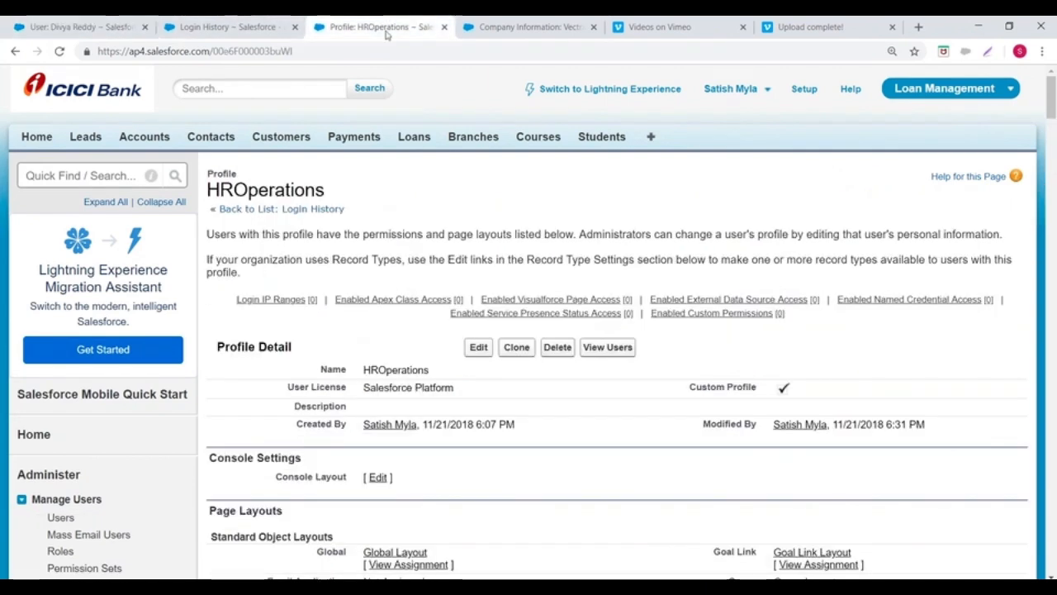
scroll(437, 189, "down", 1)
left_click(476, 142)
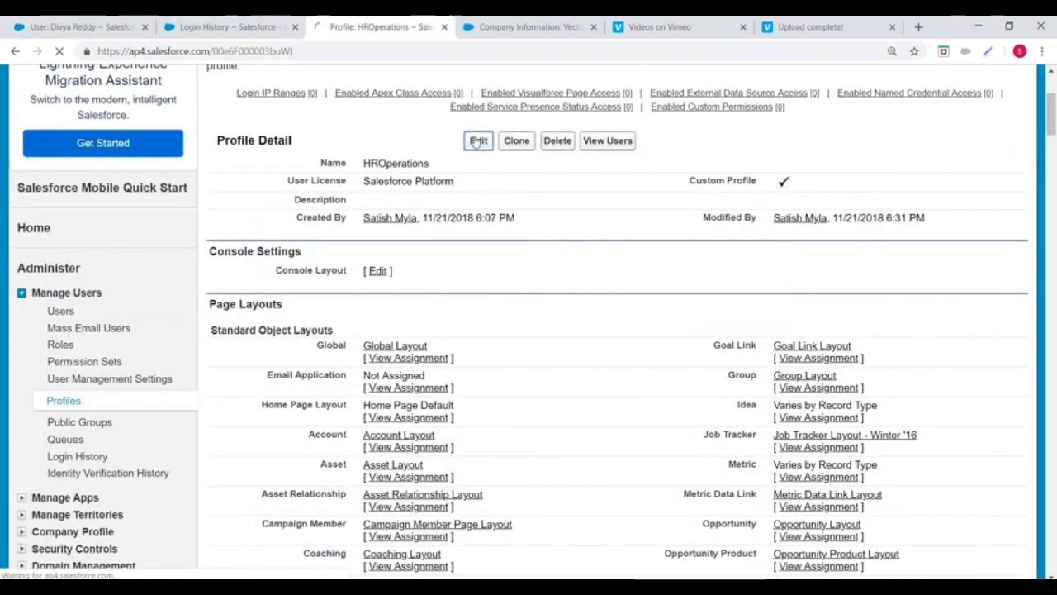
scroll(476, 145, "down", 20)
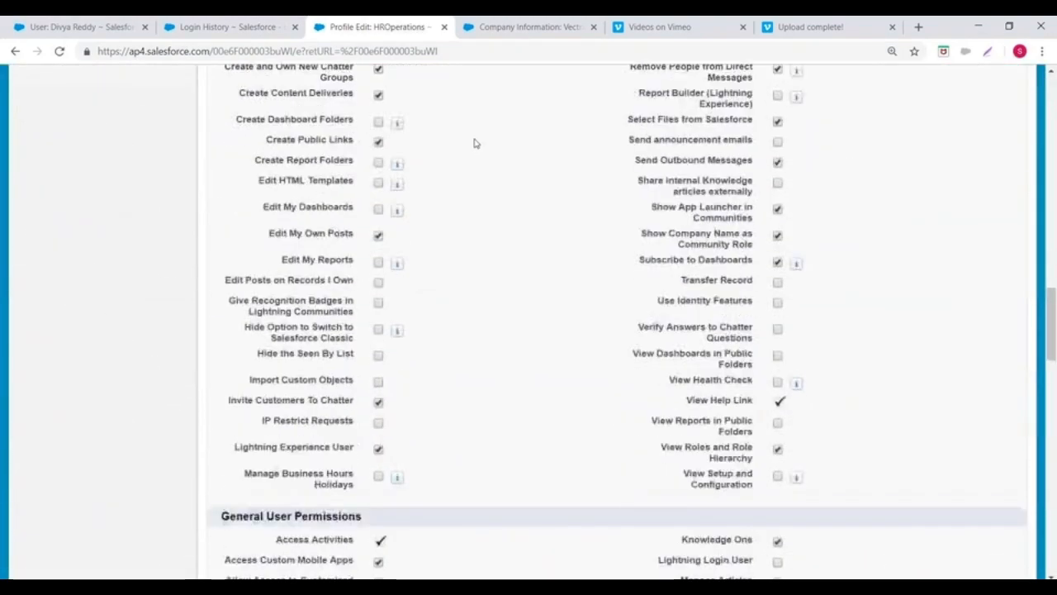
scroll(475, 153, "down", 5)
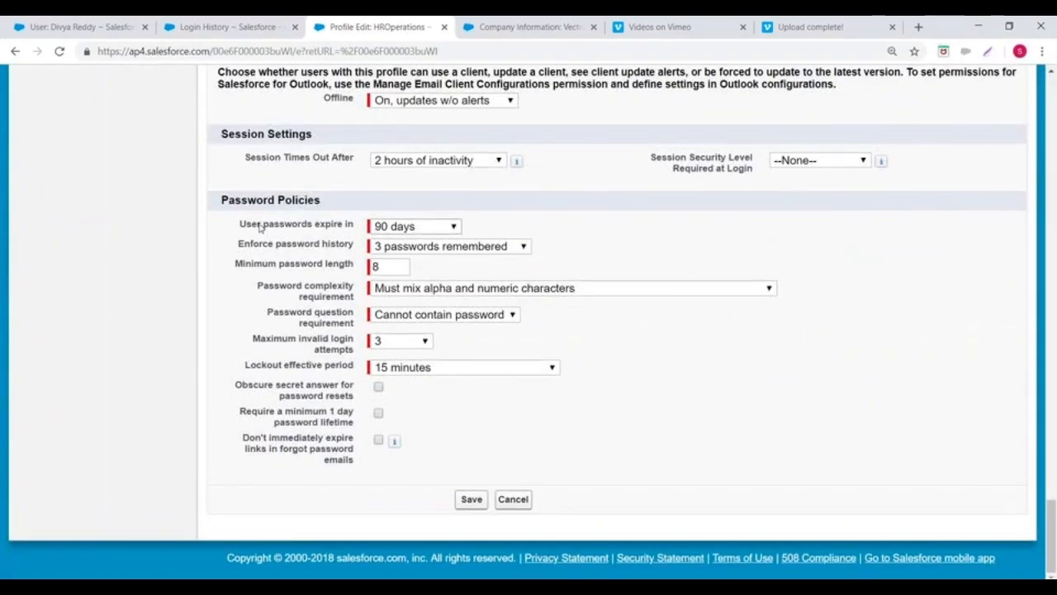
left_click_drag(241, 225, 353, 226)
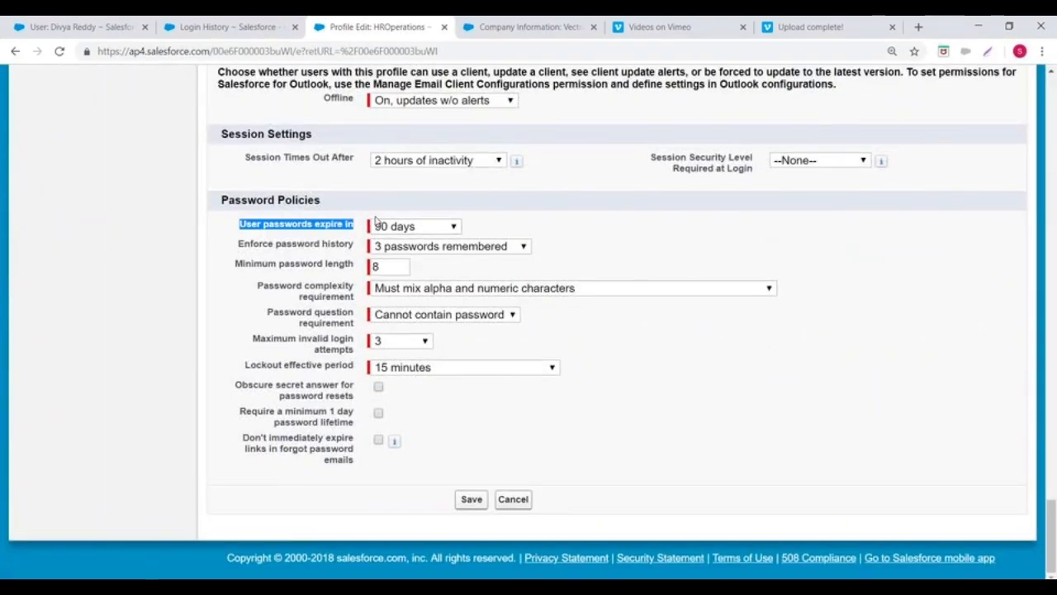
Review the password history choices, the minimum password length and the password complexity options without changing them
left_click(410, 248)
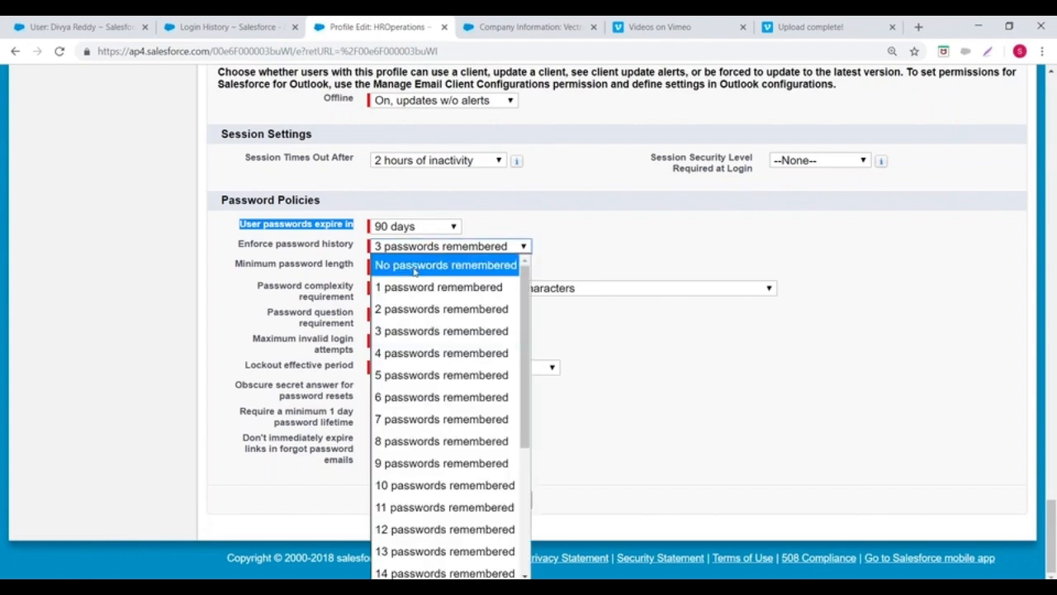
left_click(413, 330)
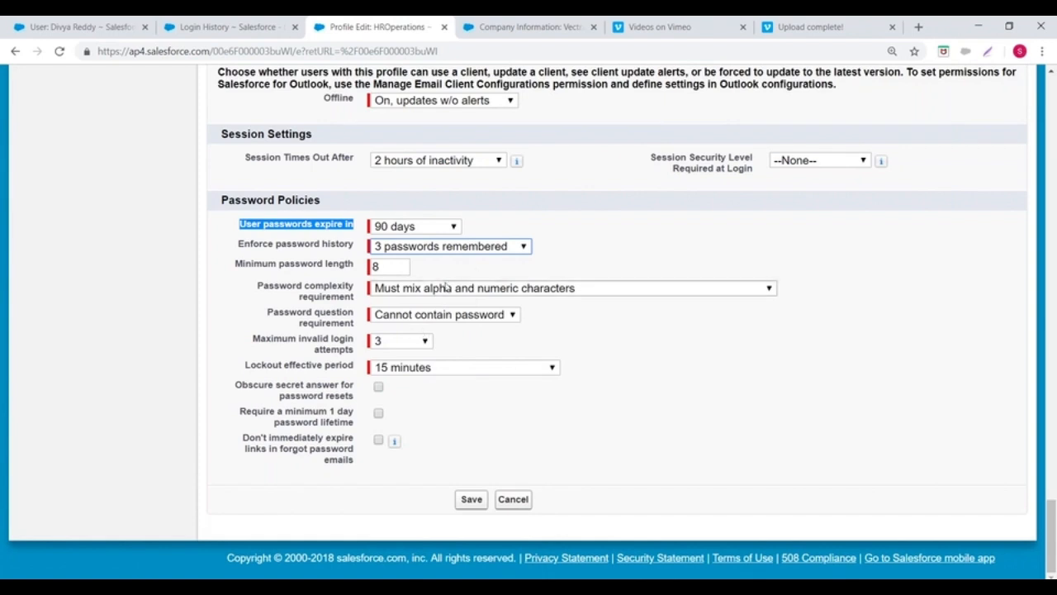
left_click(476, 248)
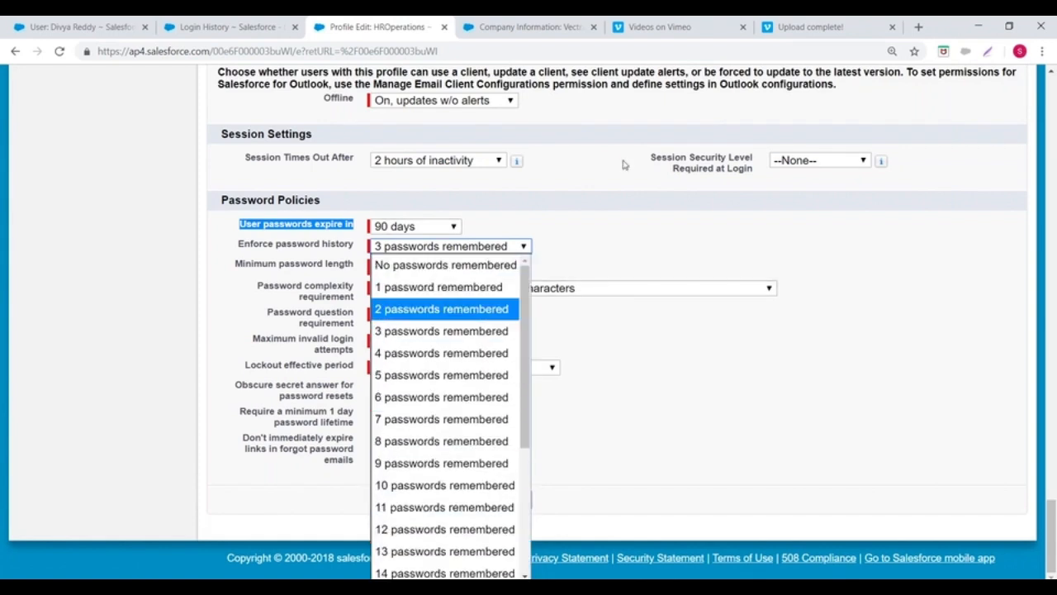
left_click(632, 208)
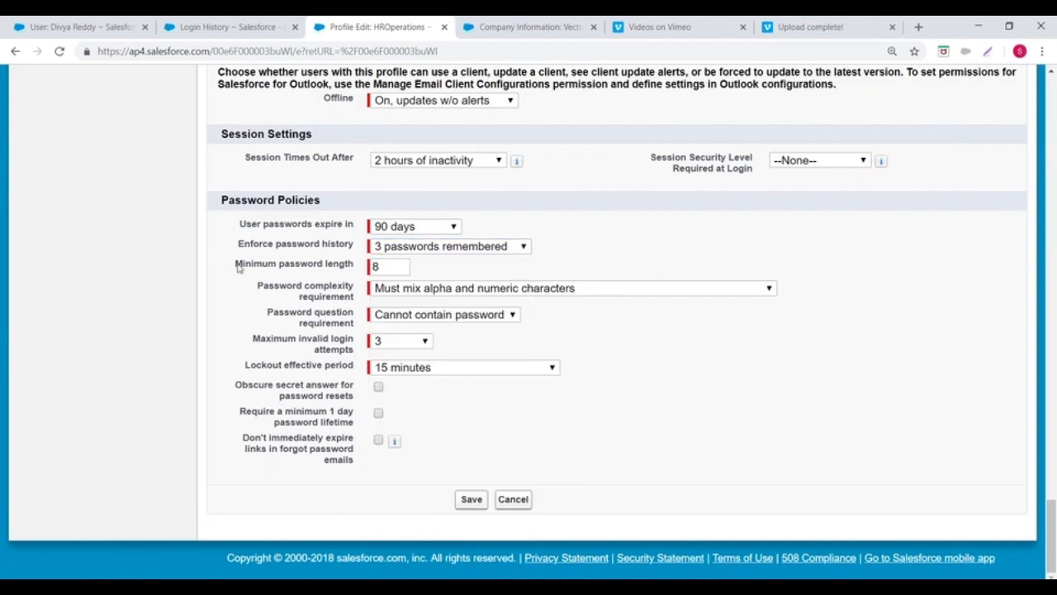
left_click_drag(236, 263, 347, 266)
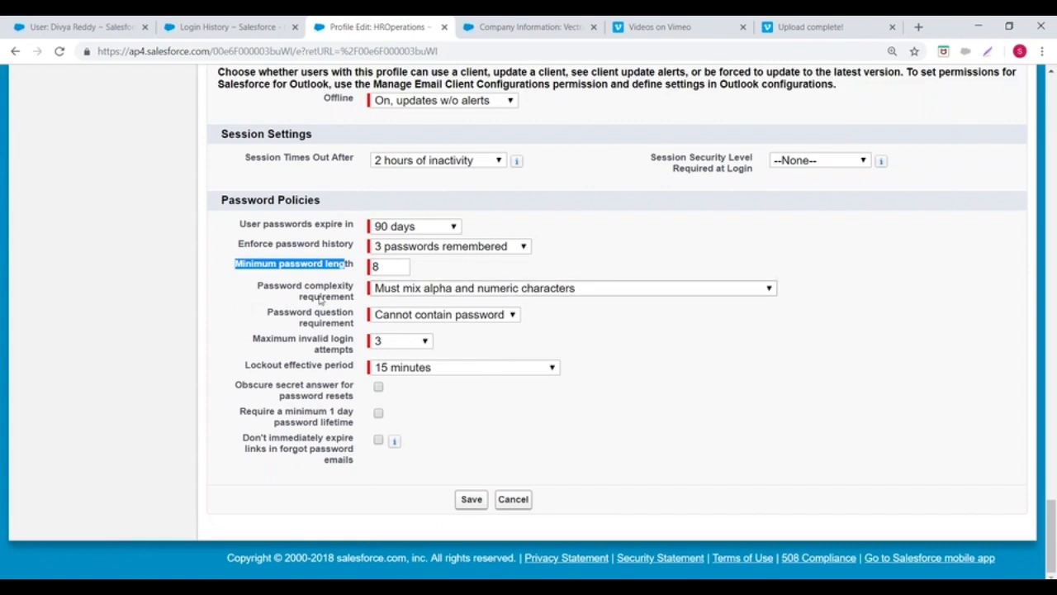
left_click(490, 290)
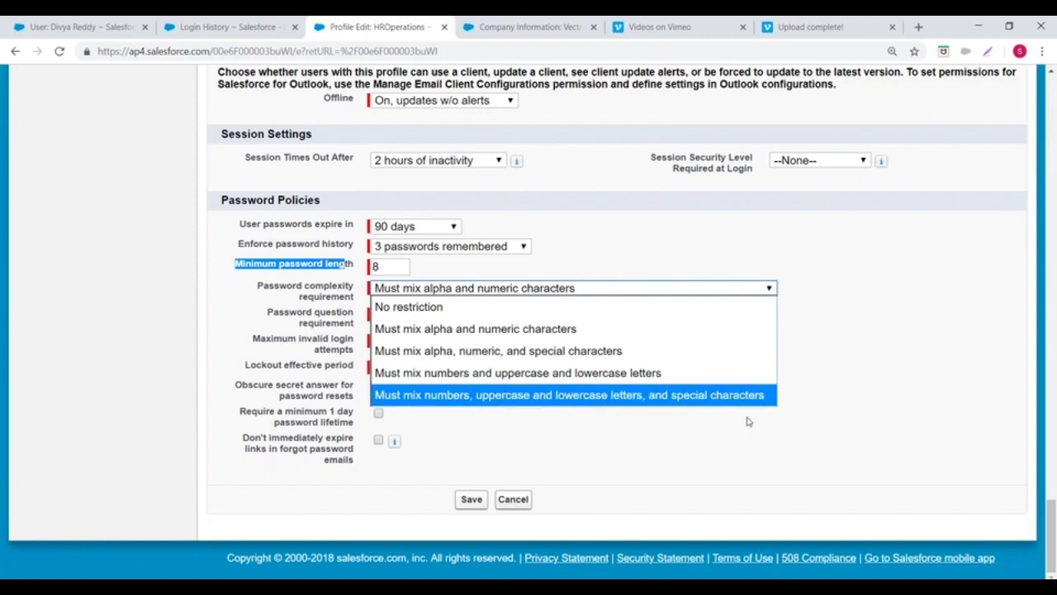
left_click(732, 236)
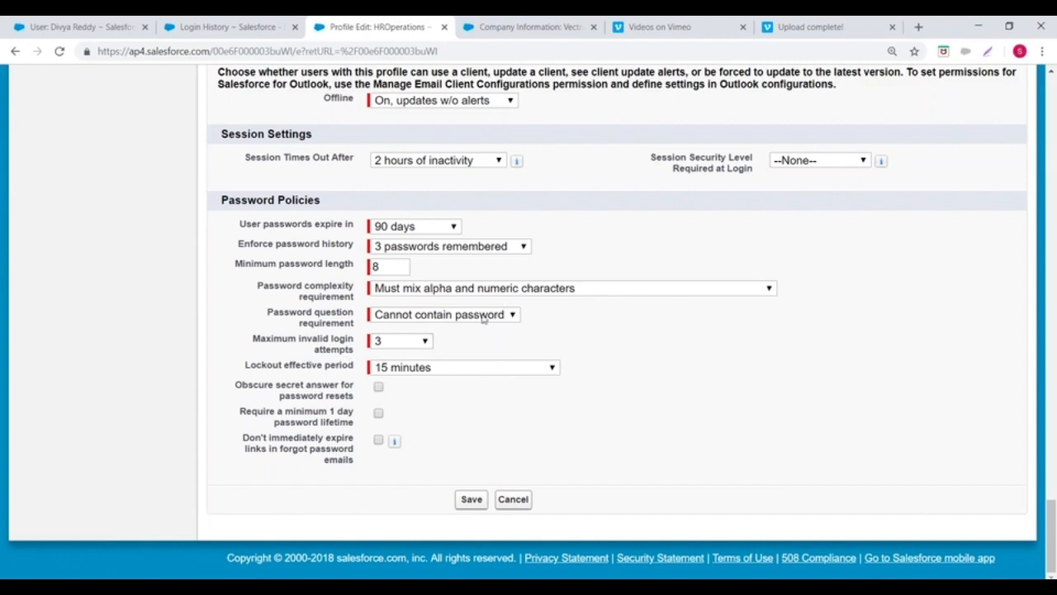
Review the maximum invalid login attempts, lockout effective period, obscured secret answer and forgot-password link expiry settings
left_click_drag(250, 339, 380, 360)
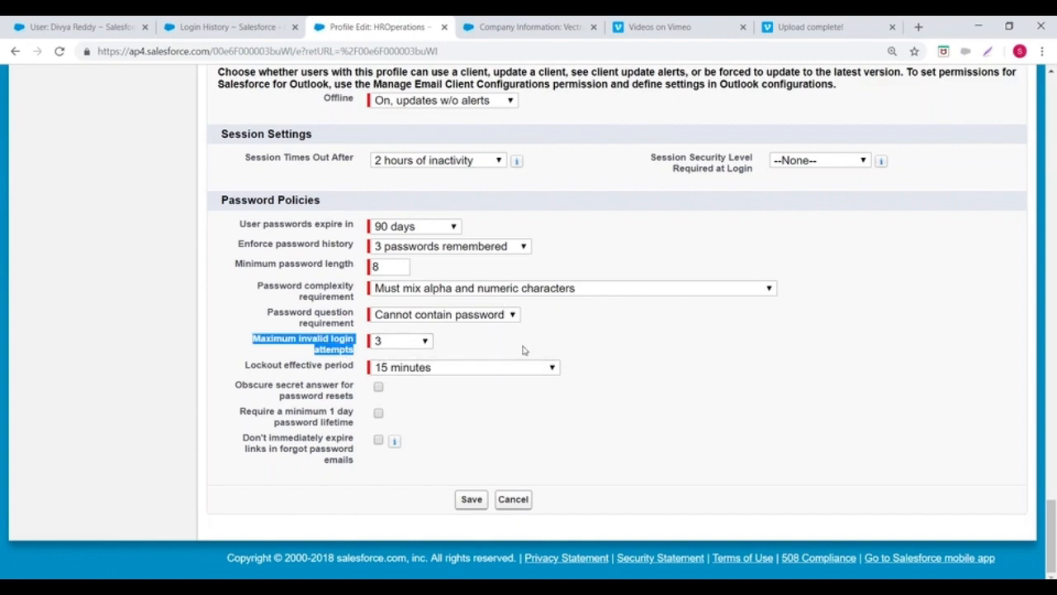
left_click_drag(250, 368, 351, 368)
left_click(485, 407)
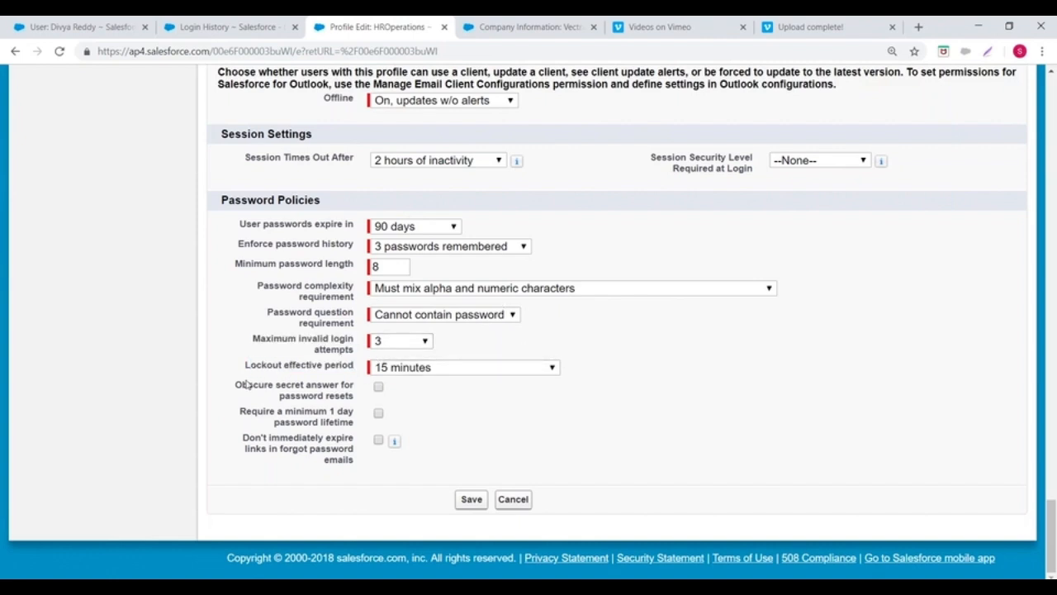
left_click_drag(246, 384, 354, 388)
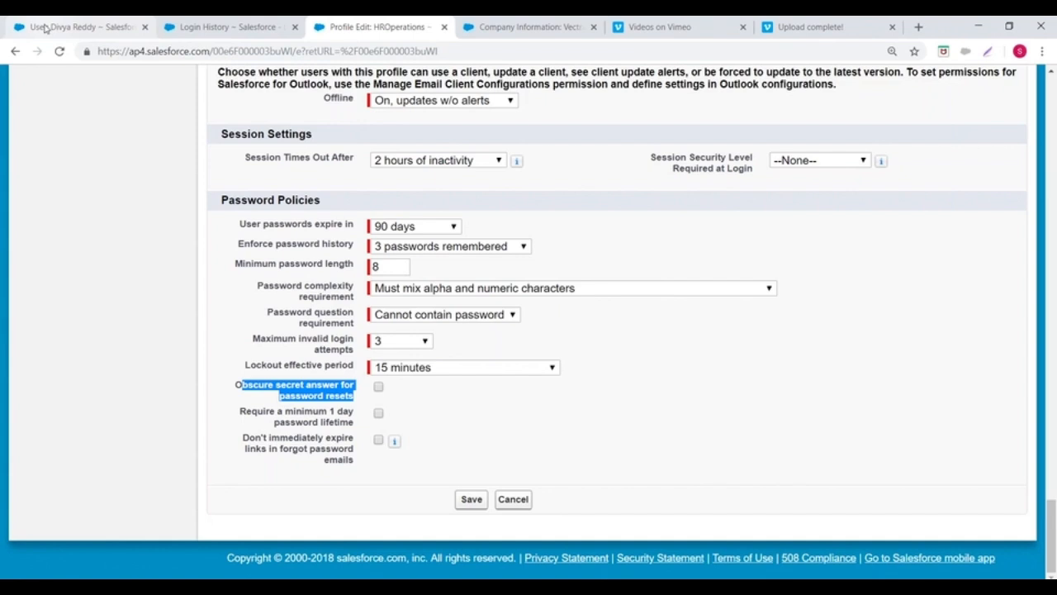
left_click(379, 440)
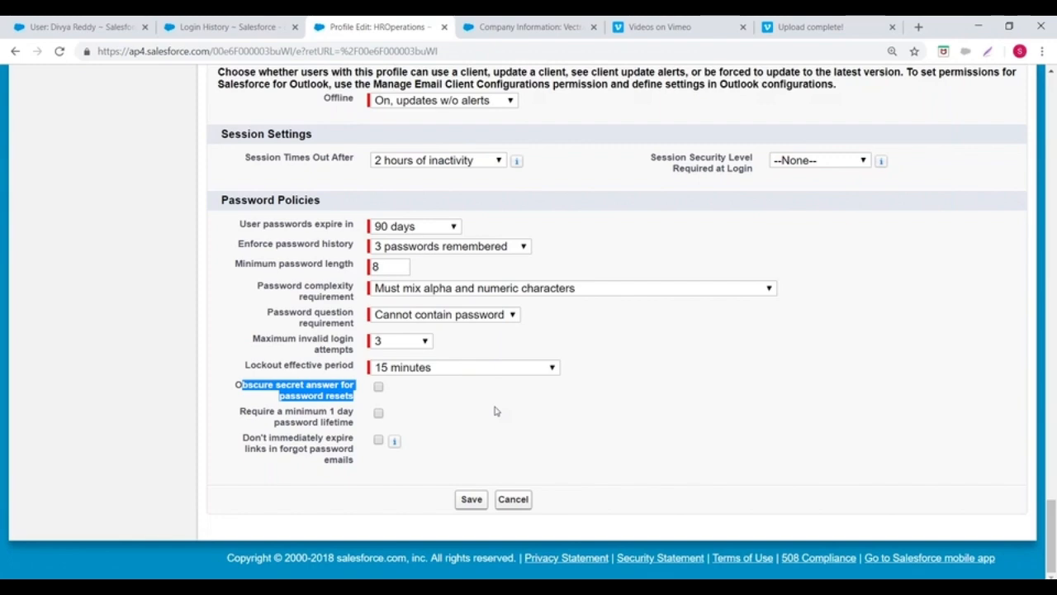
scroll(171, 243, "up", 2)
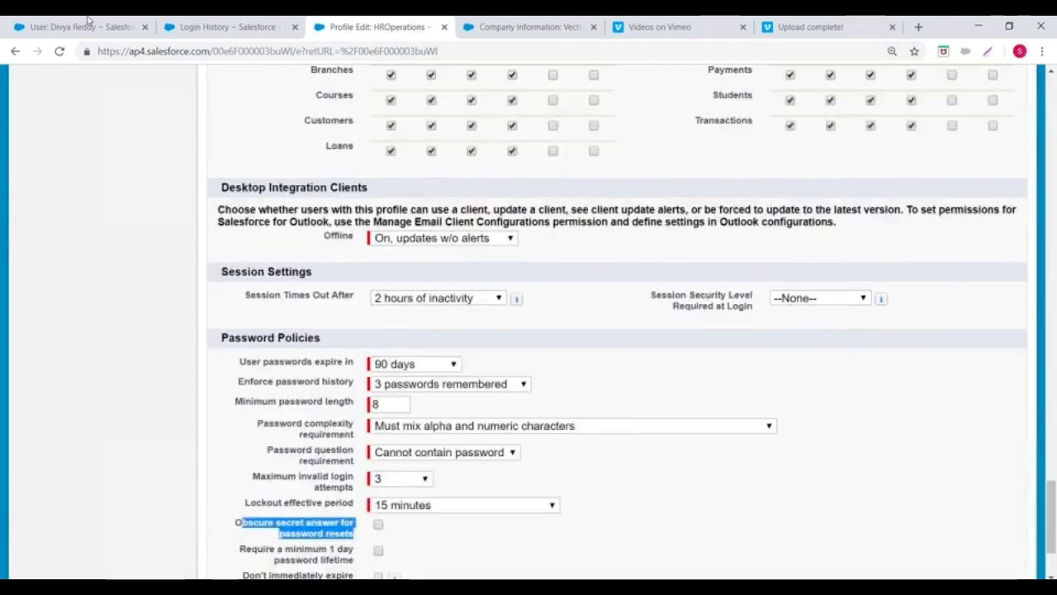
Return to the Login History page, open Network Access under Security Controls, and examine the Trusted IP Ranges list
left_click(242, 25)
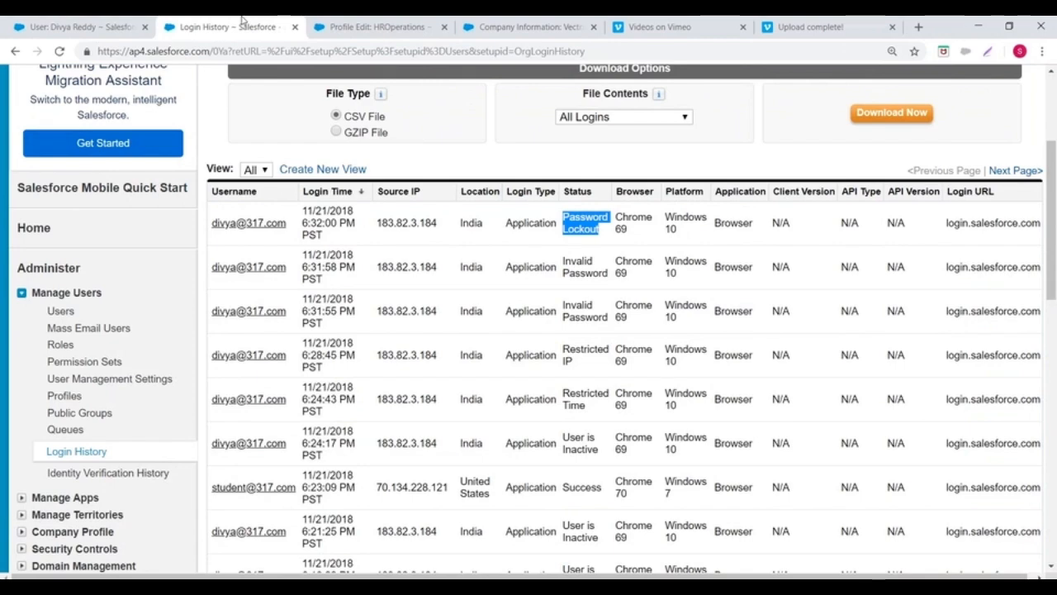
scroll(8, 196, "down", 3)
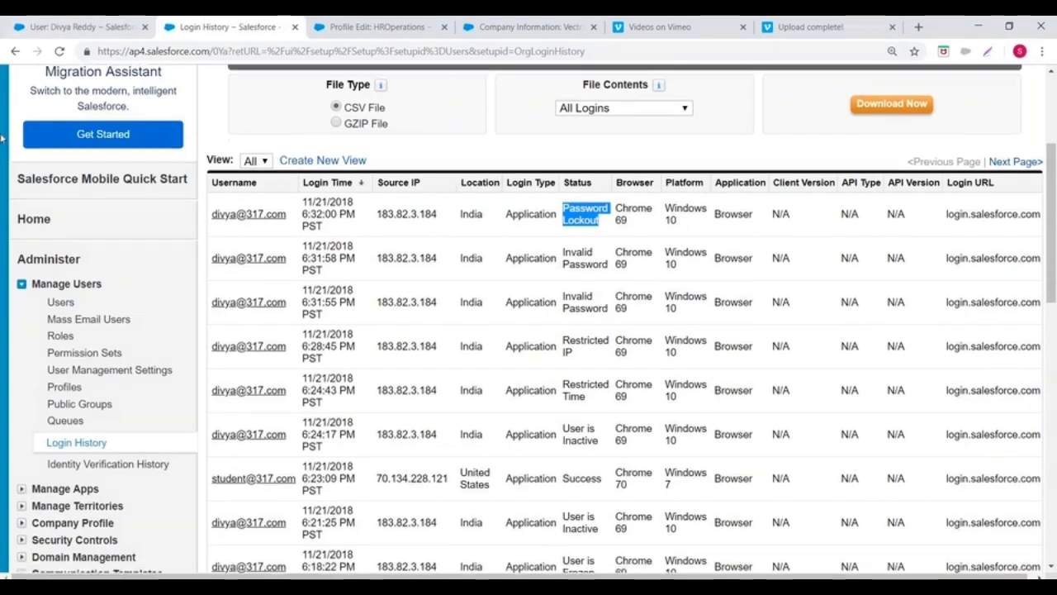
scroll(8, 196, "down", 2)
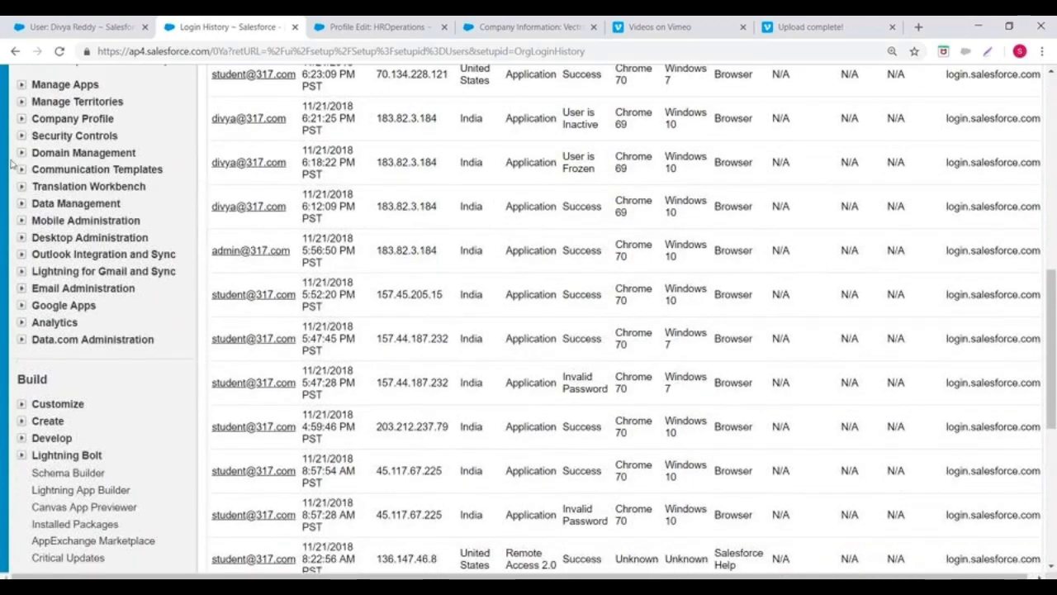
scroll(142, 170, "up", 3)
left_click(21, 85)
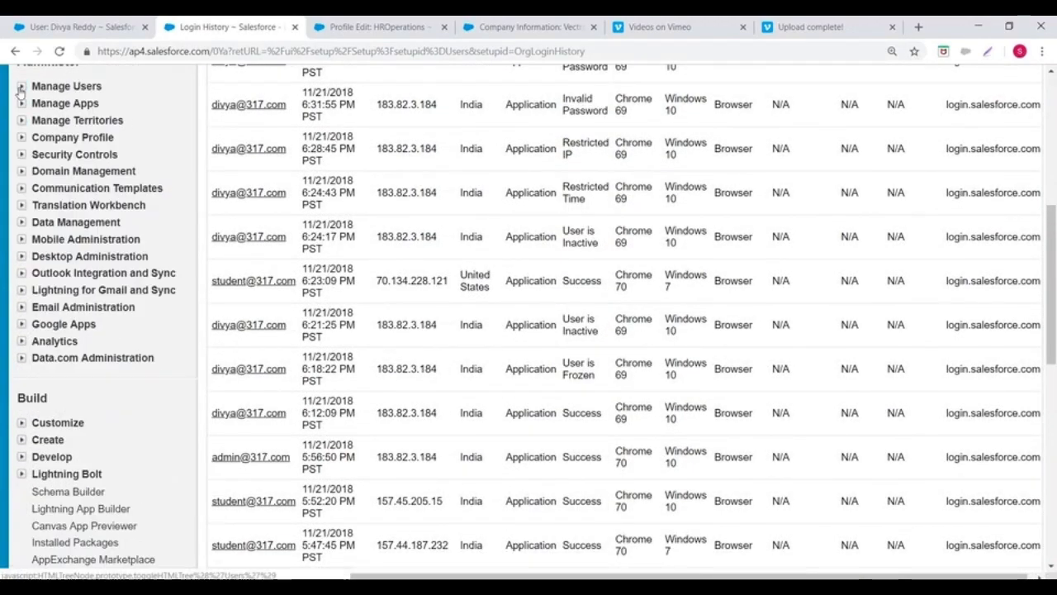
scroll(22, 91, "up", 2)
scroll(82, 191, "down", 2)
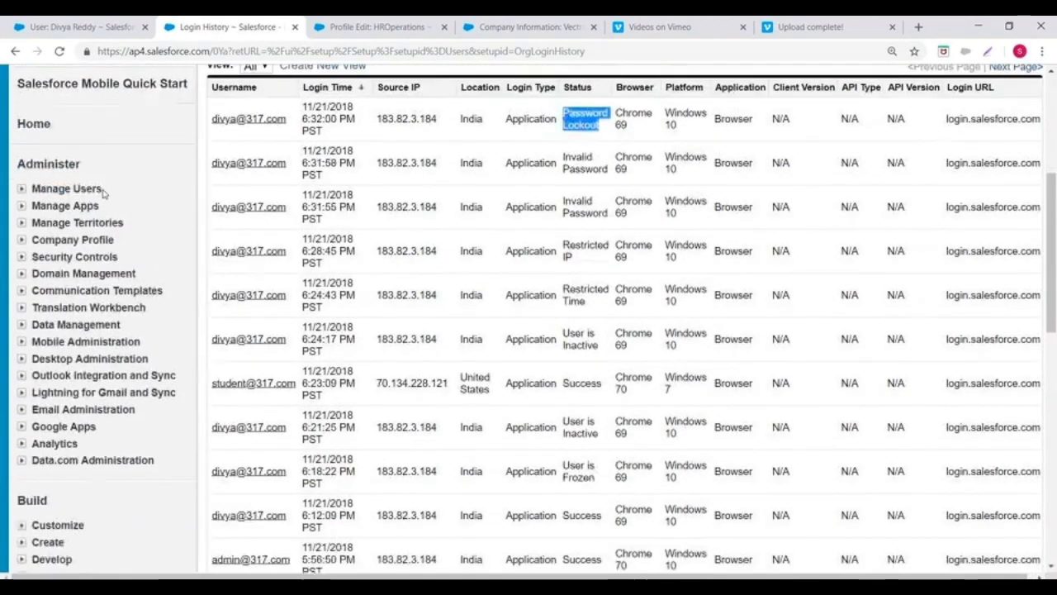
left_click(21, 154)
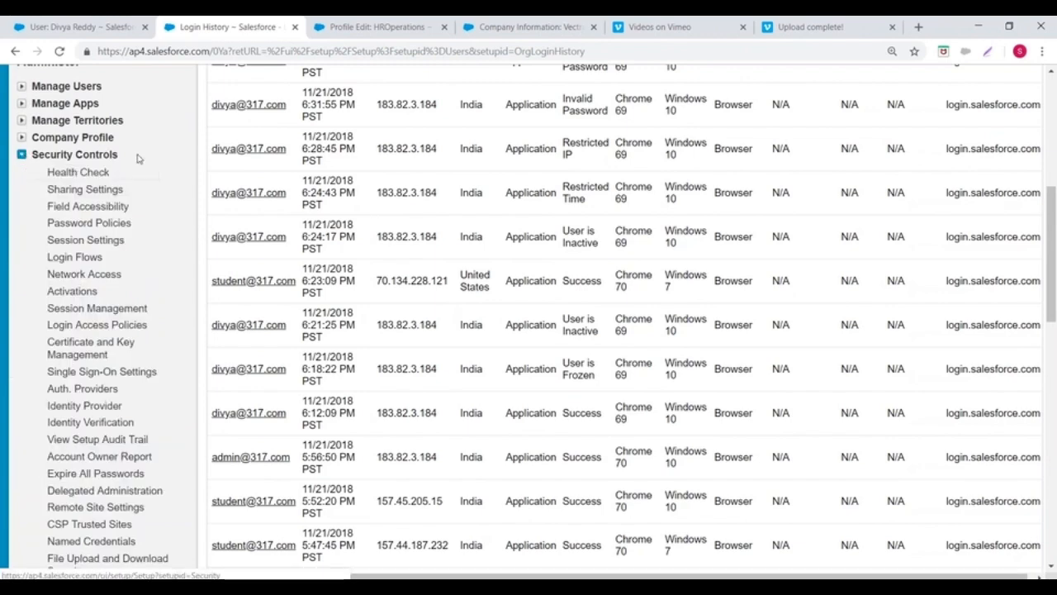
left_click(63, 276)
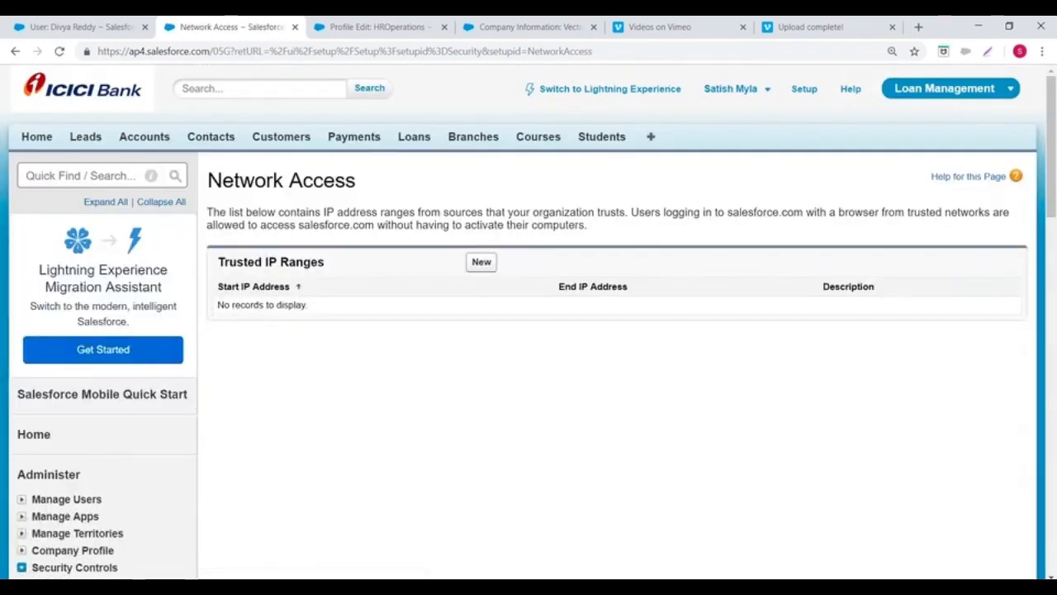
scroll(510, 145, "down", 3)
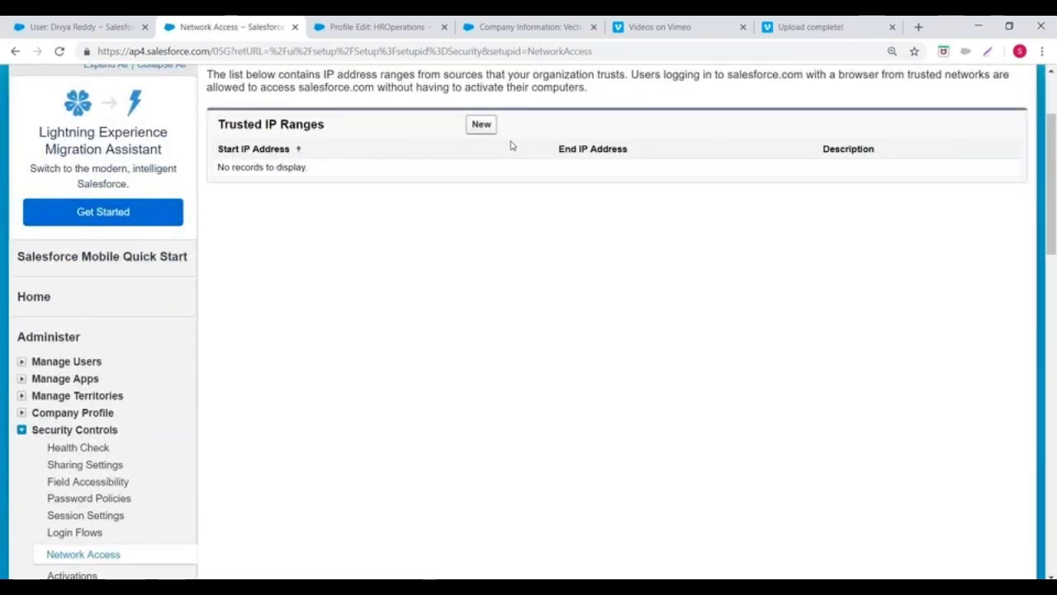
Search the computer for "dataloader" and launch the Salesforce Data Loader desktop app
scroll(145, 254, "down", 2)
scroll(144, 254, "up", 2)
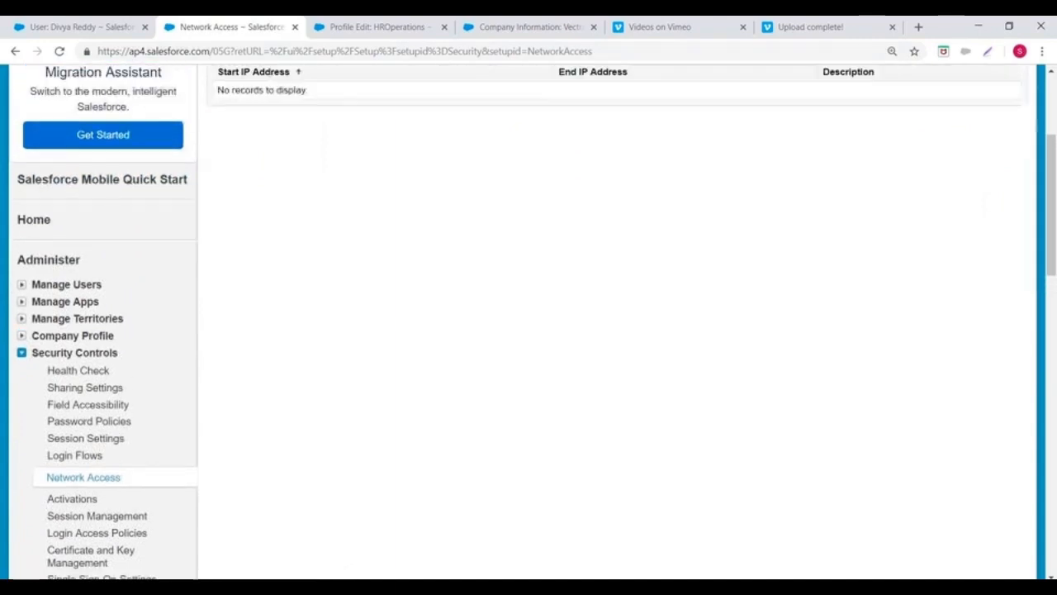
scroll(146, 232, "down", 3)
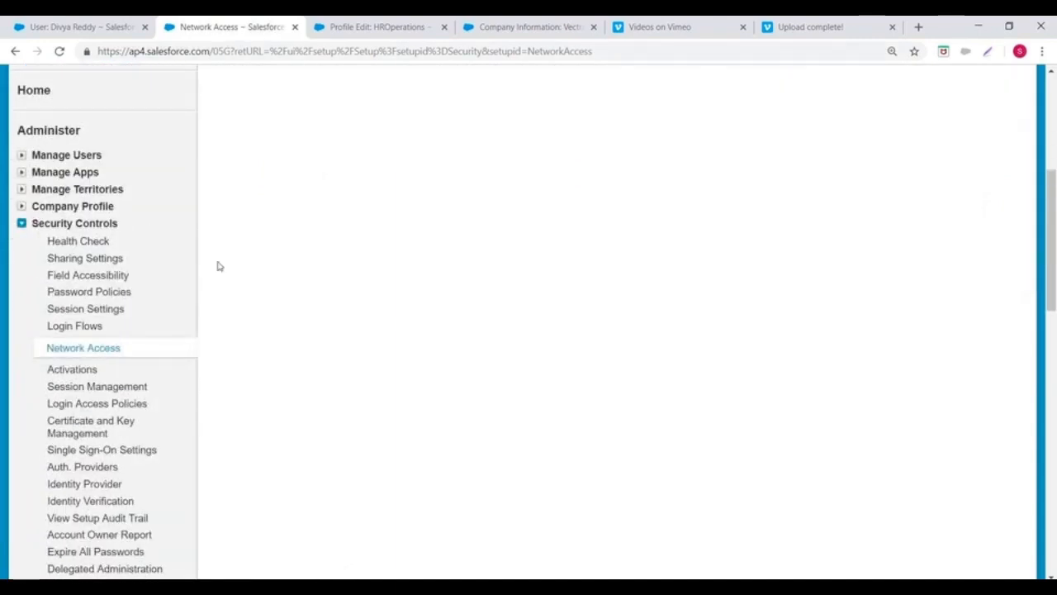
key("super")
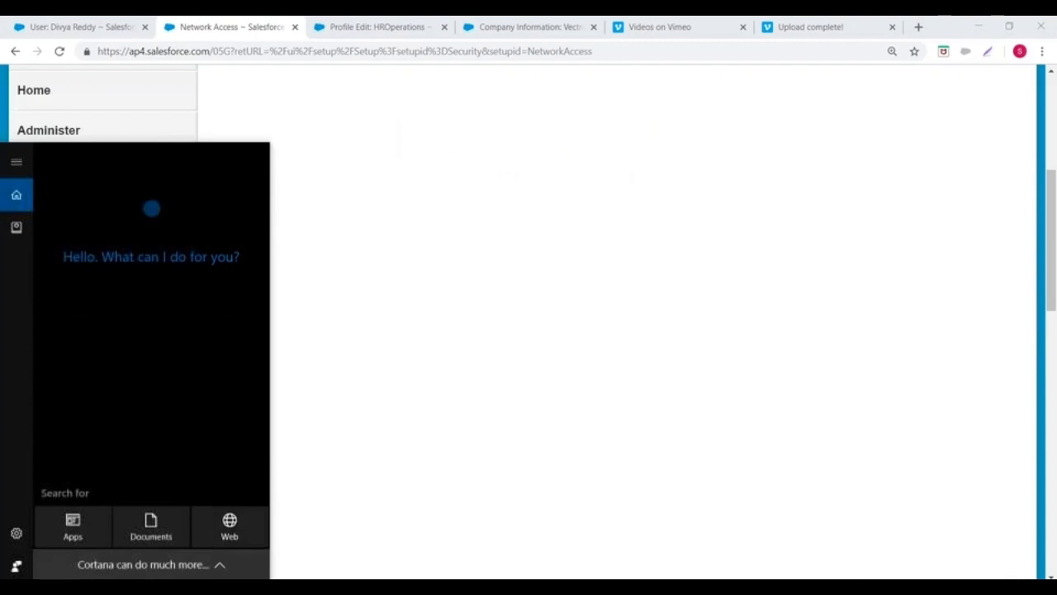
type("dataloader")
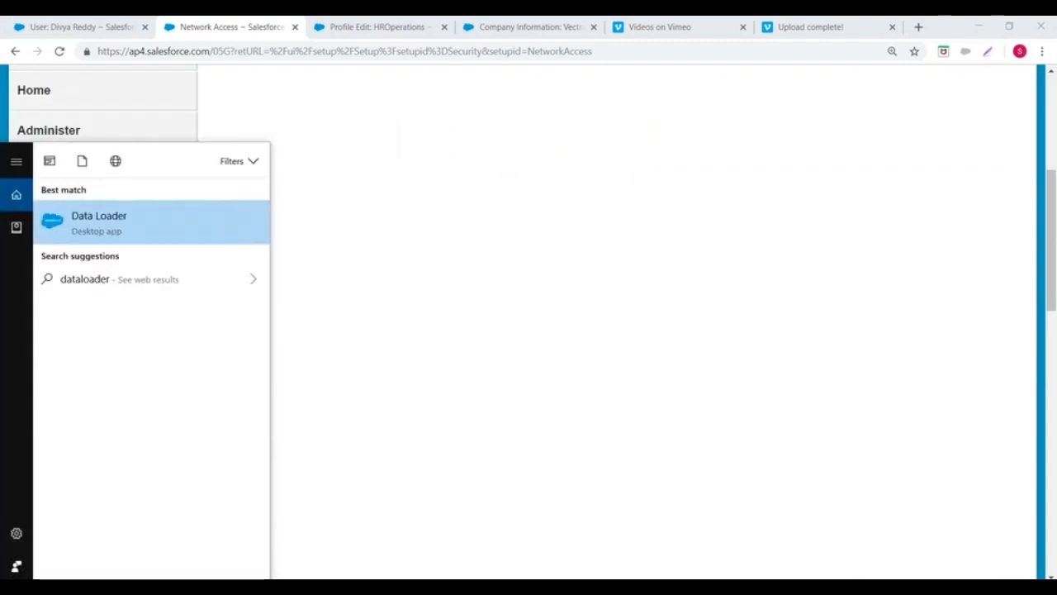
key("Return")
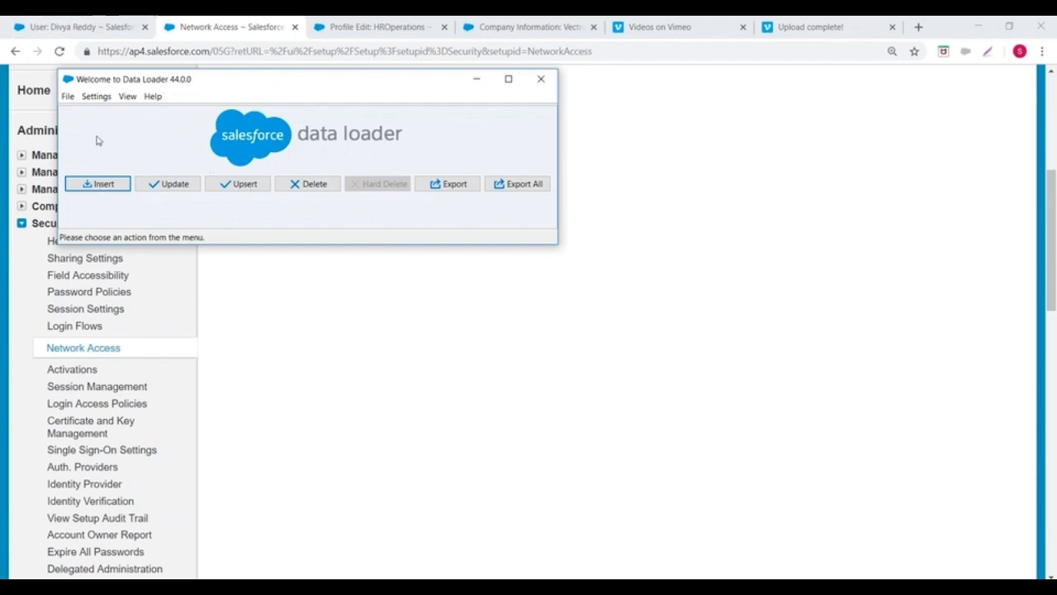
Start an Insert operation and try to log in with Password Authentication, entering the admin username and account password
left_click(103, 184)
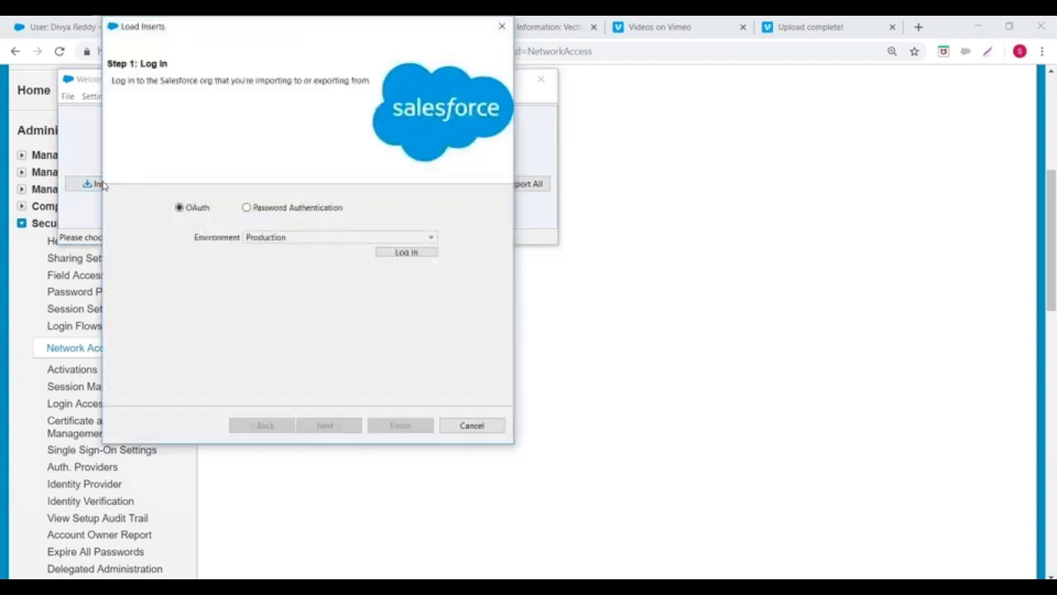
left_click(247, 208)
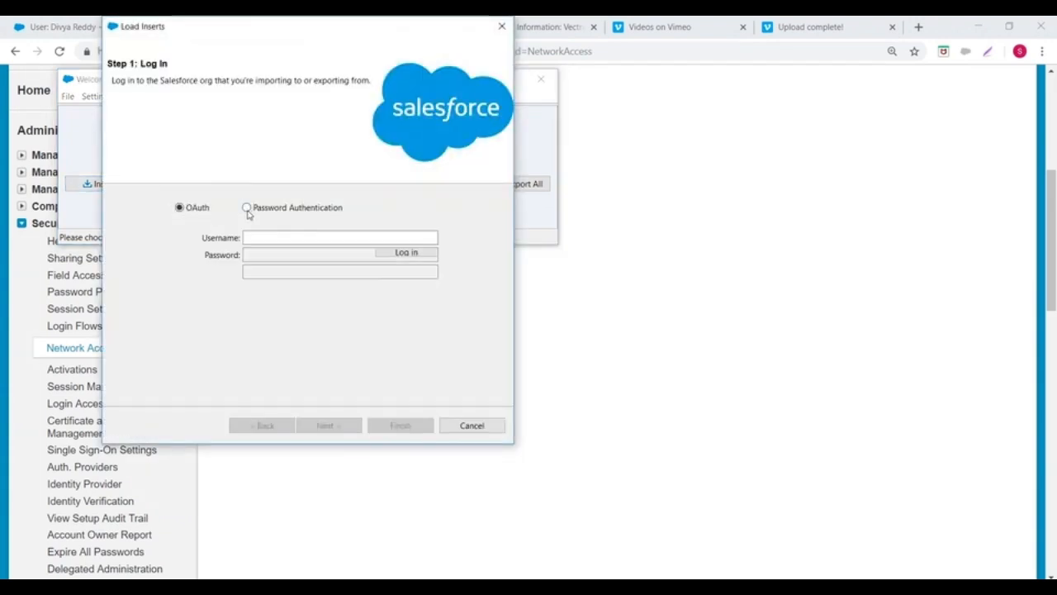
left_click(259, 237)
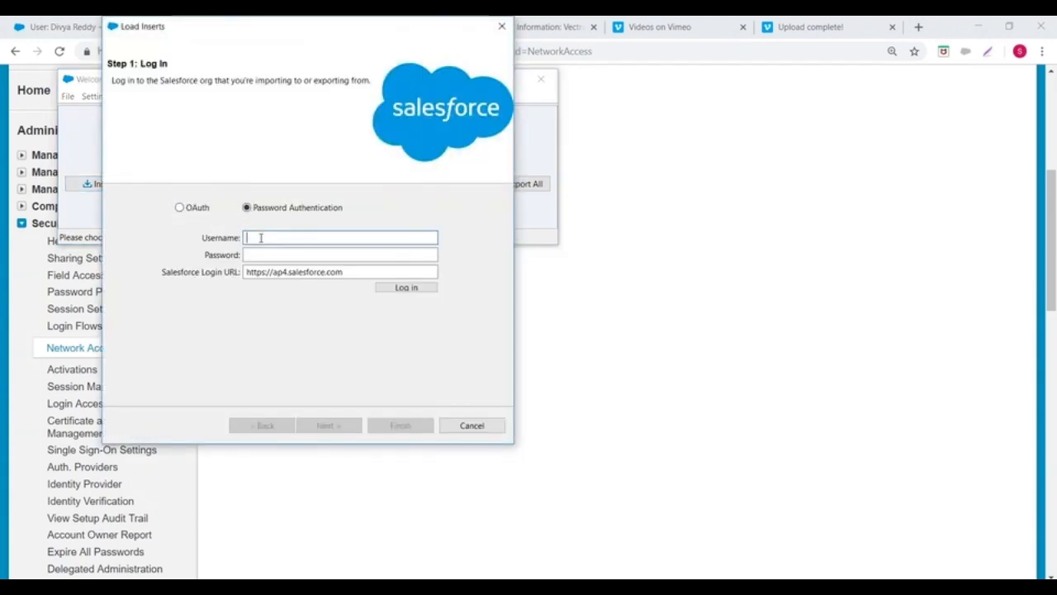
key("Tab")
type("••")
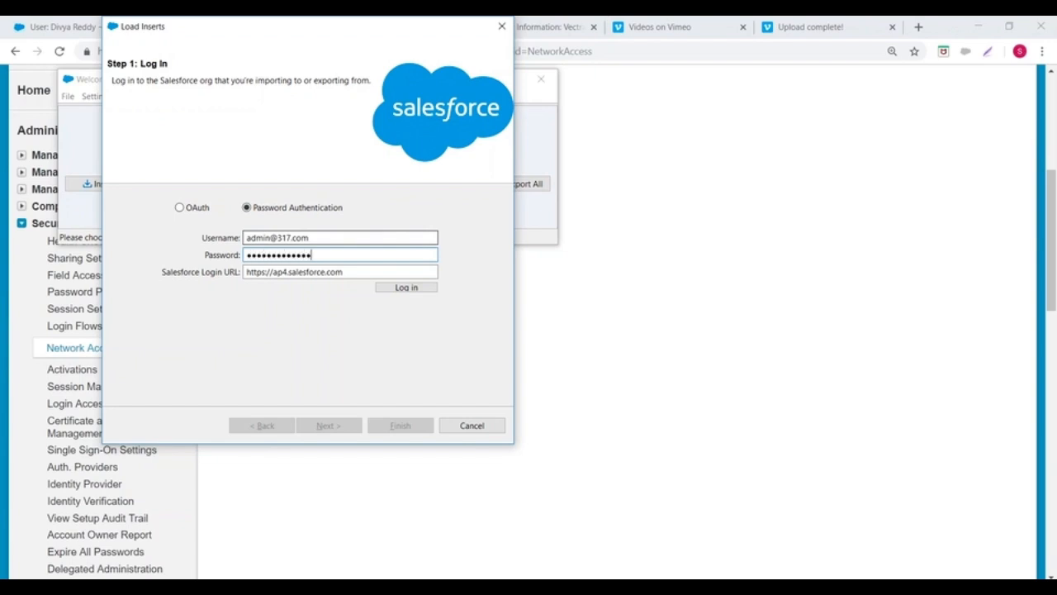
left_click(406, 286)
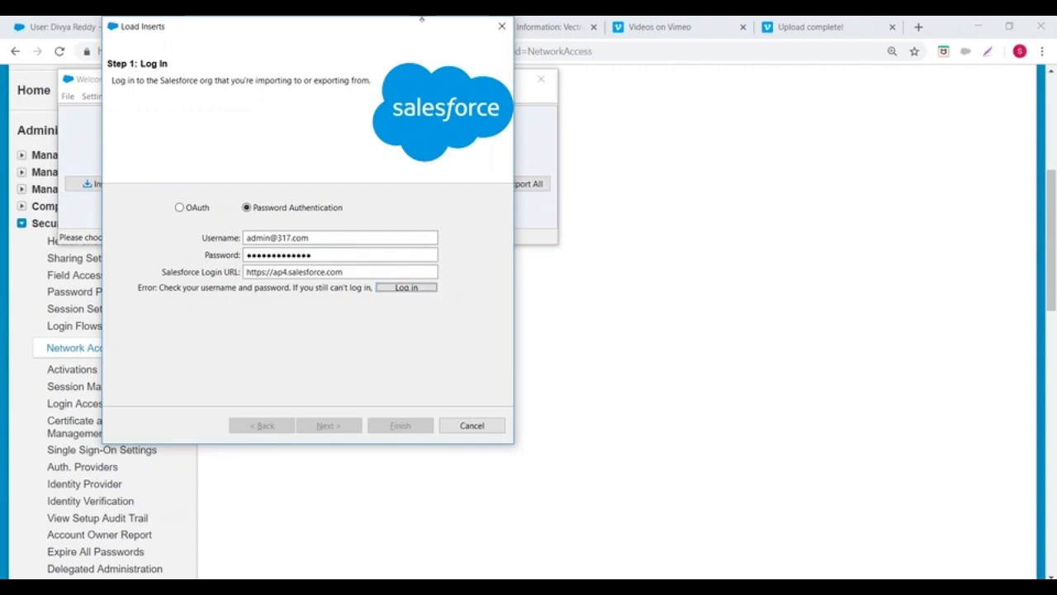
Switch to Salesforce in the browser, open My Settings for the logged-in admin, dismiss the Critical Updates notice and expand the Personal settings
left_click_drag(421, 21, 560, 260)
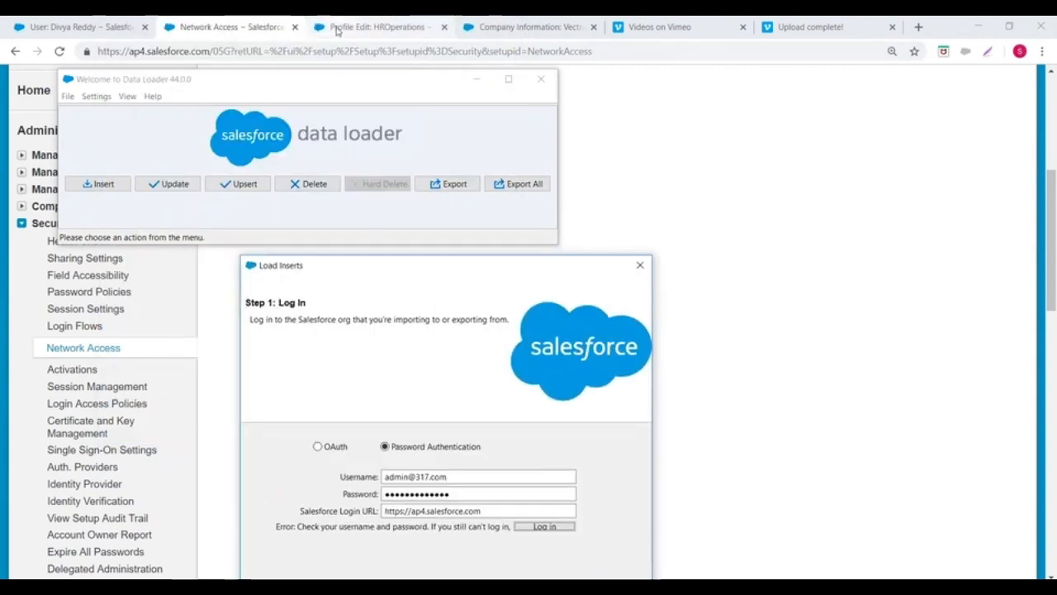
left_click(59, 26)
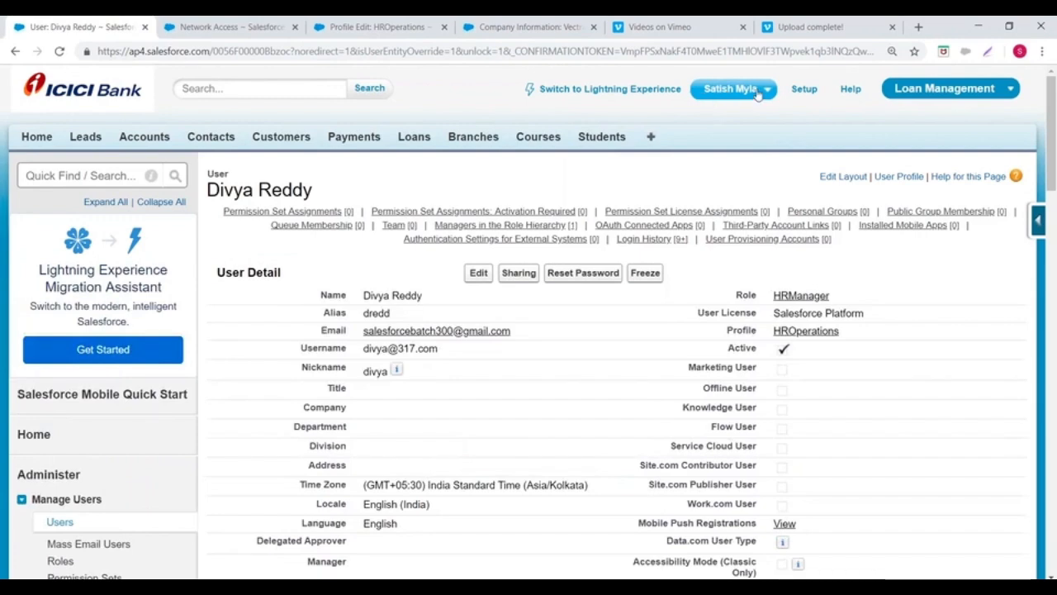
left_click(767, 92)
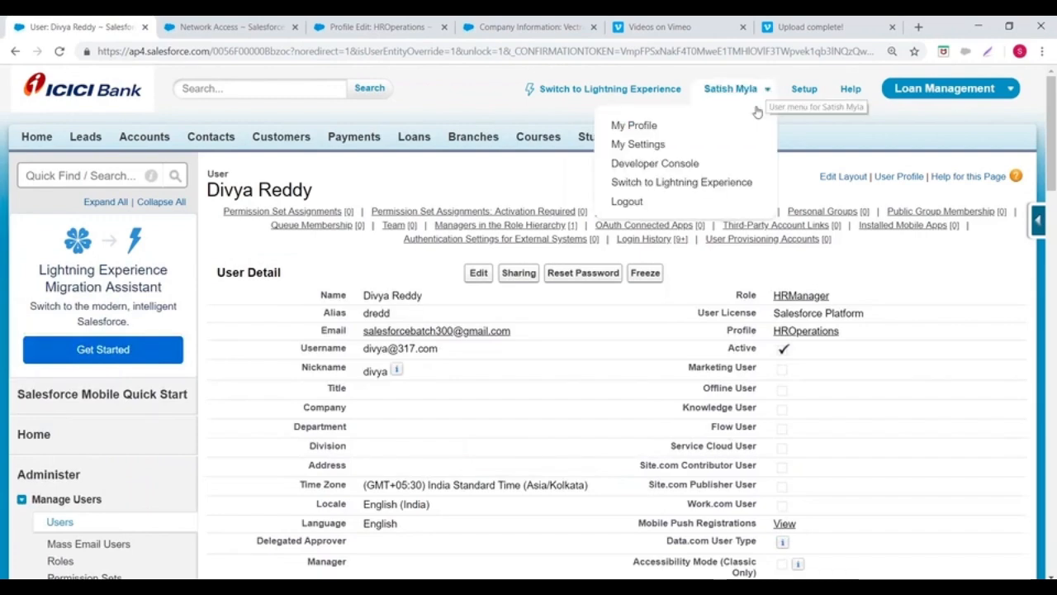
left_click(621, 144)
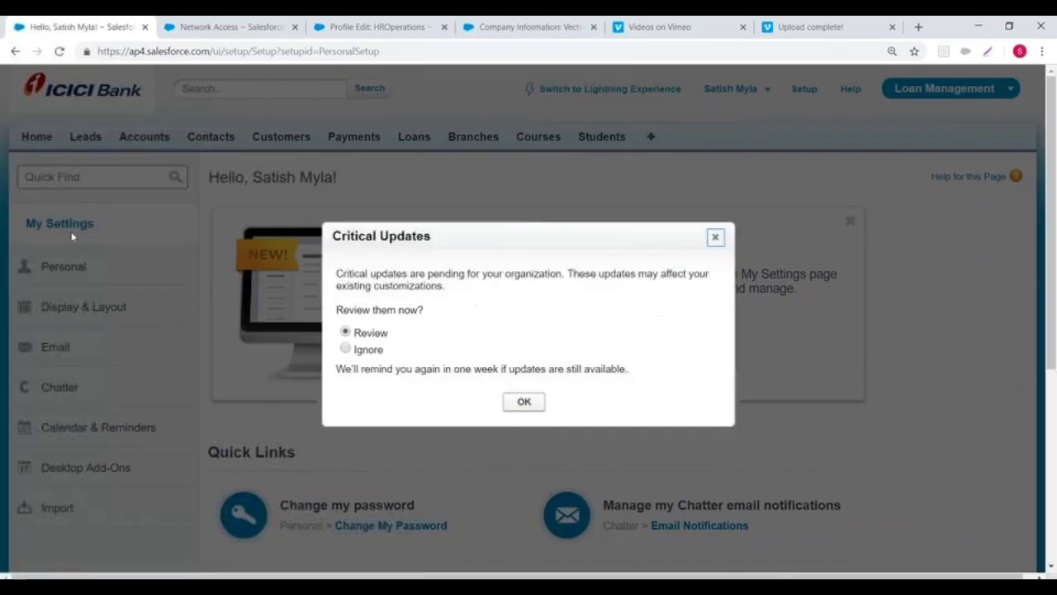
left_click(717, 237)
left_click(89, 272)
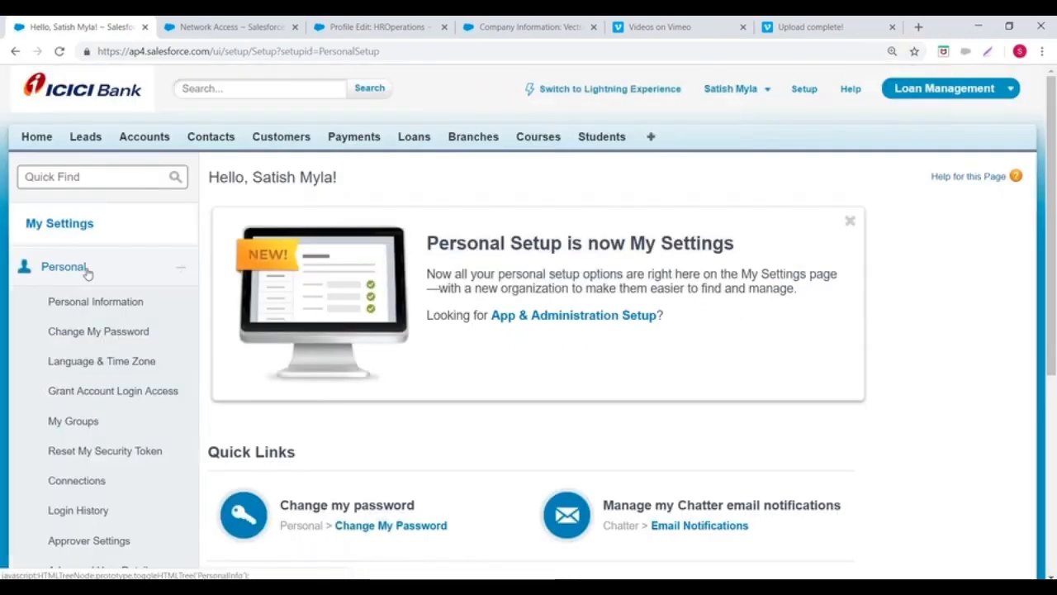
Reset the admin user's security token from the Personal settings
scroll(95, 297, "down", 1)
scroll(95, 302, "down", 3)
left_click(94, 312)
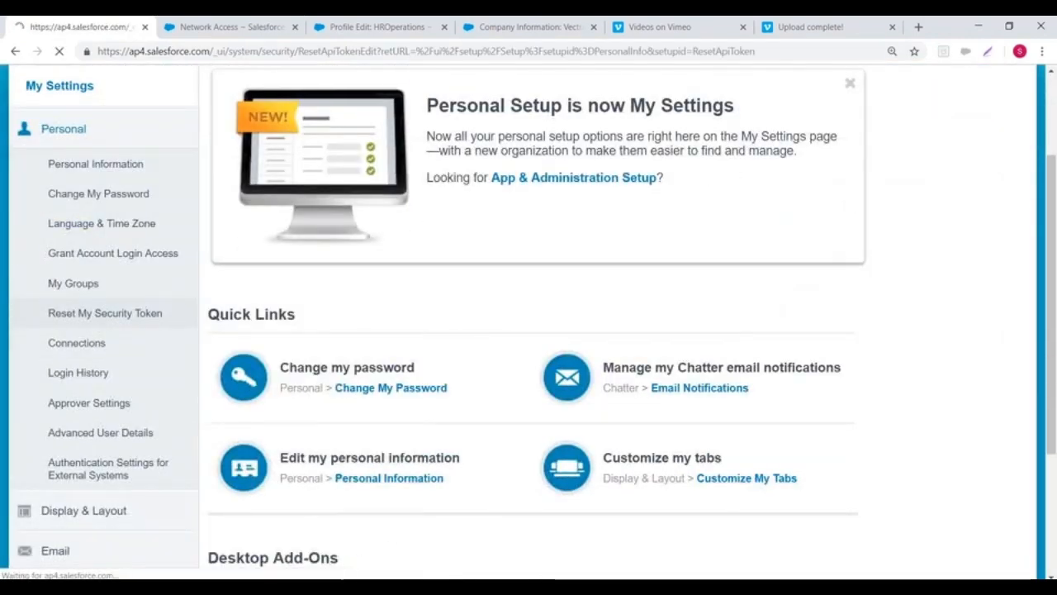
left_click(278, 336)
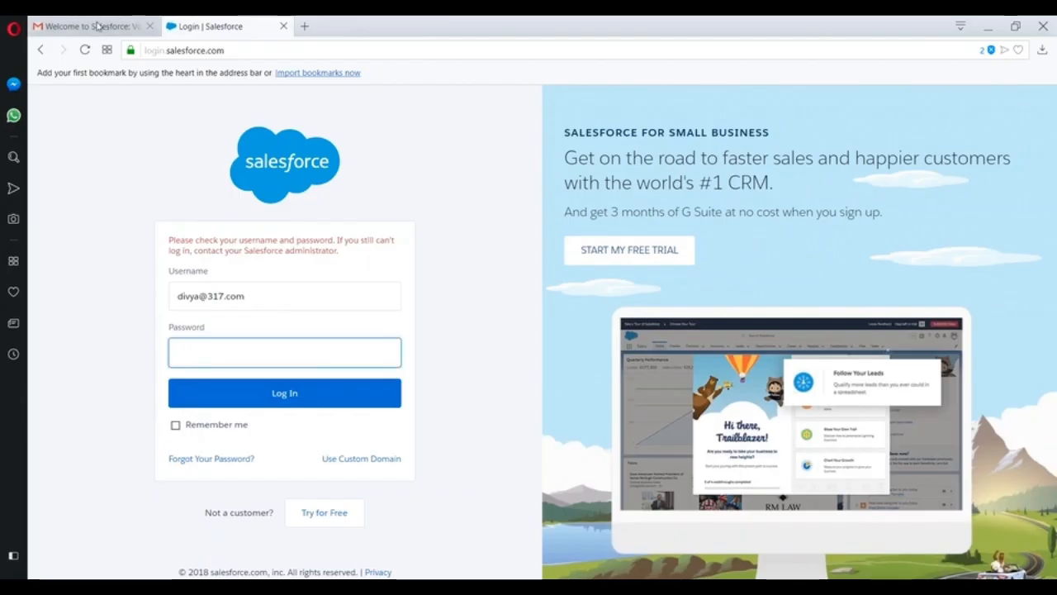
Switch to Gmail in Opera and refresh the inbox to check for the security token e-mail
key("ctrl+shift+Tab")
left_click(82, 197)
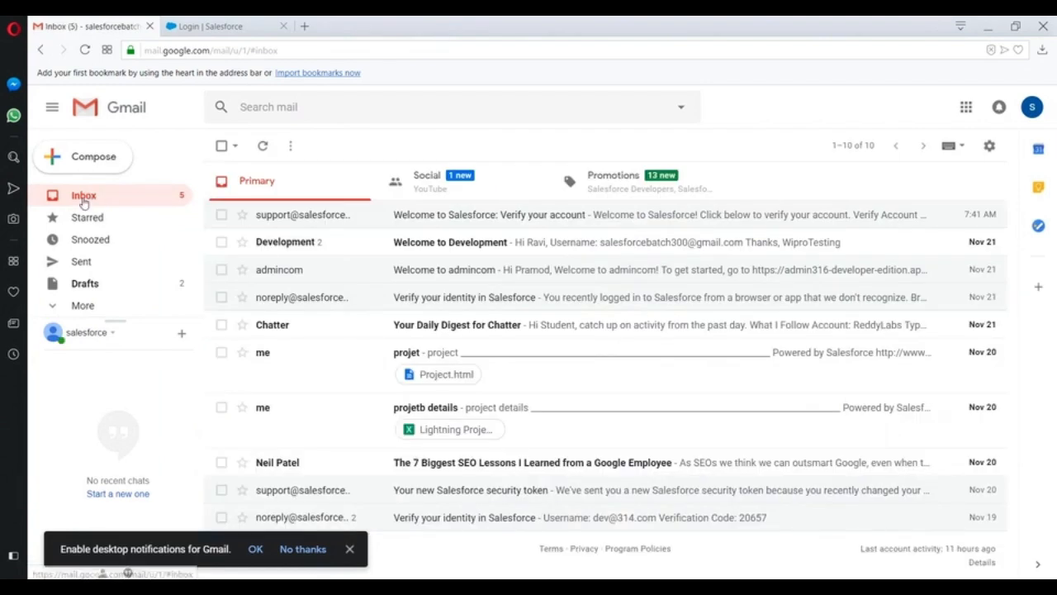
left_click(83, 202)
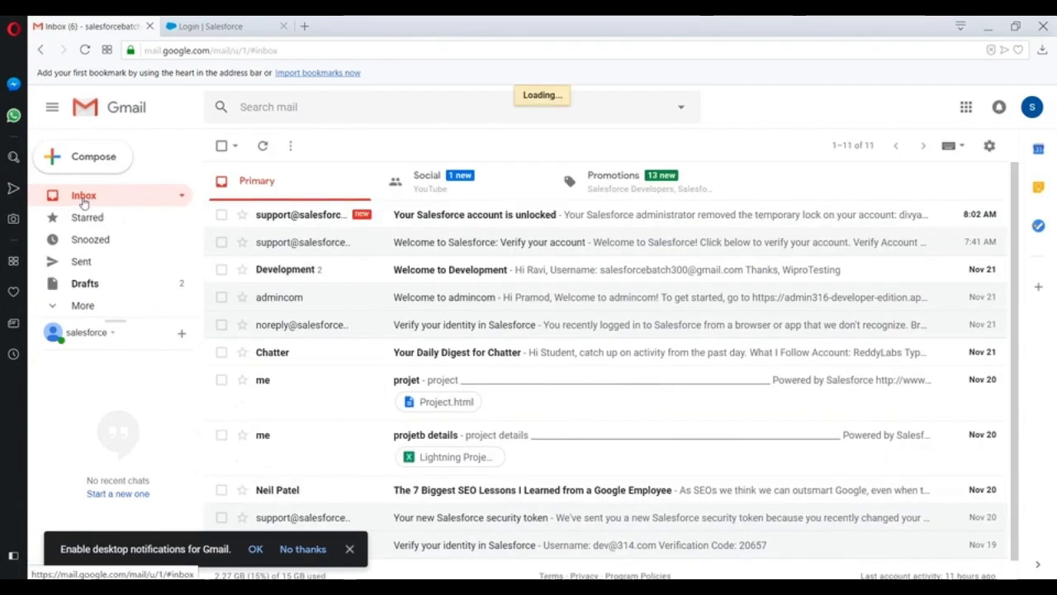
left_click(472, 221)
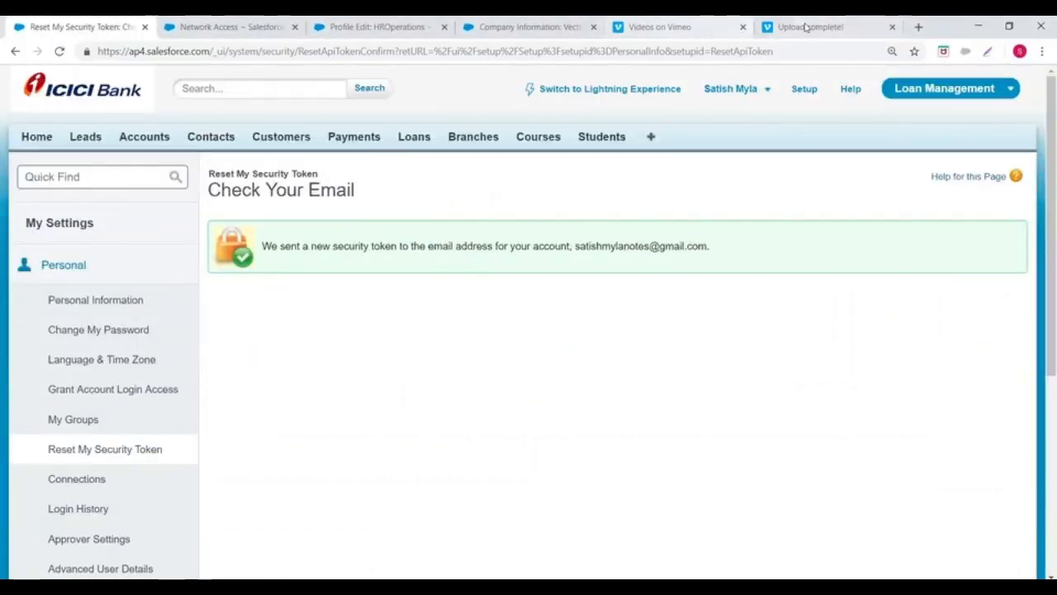
Open Gmail in a new Chrome tab, open the "Your new Salesforce security token" message and copy the security token
left_click(918, 27)
type("gmai")
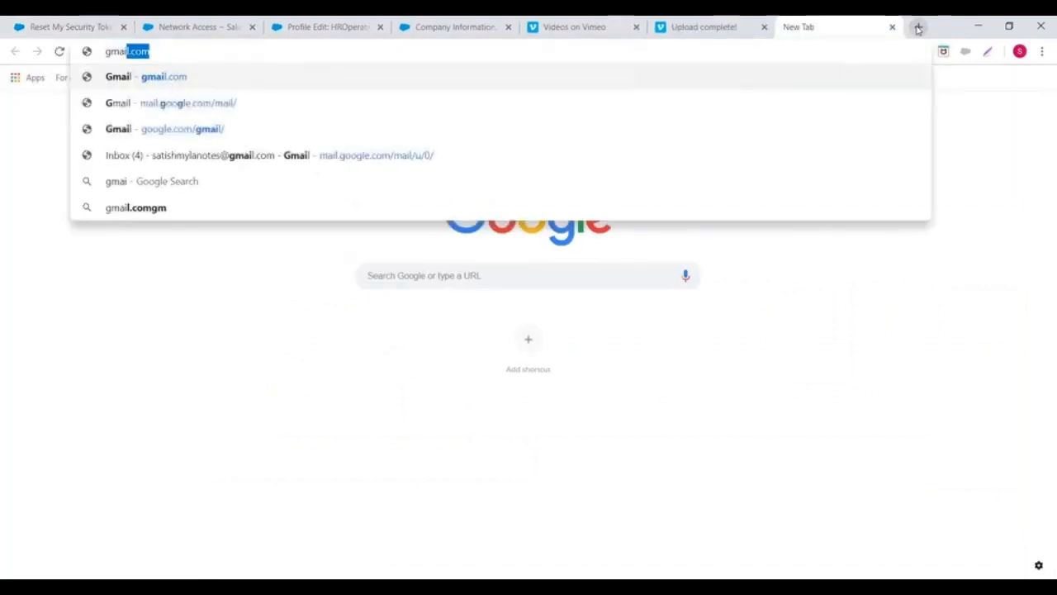
key("Return")
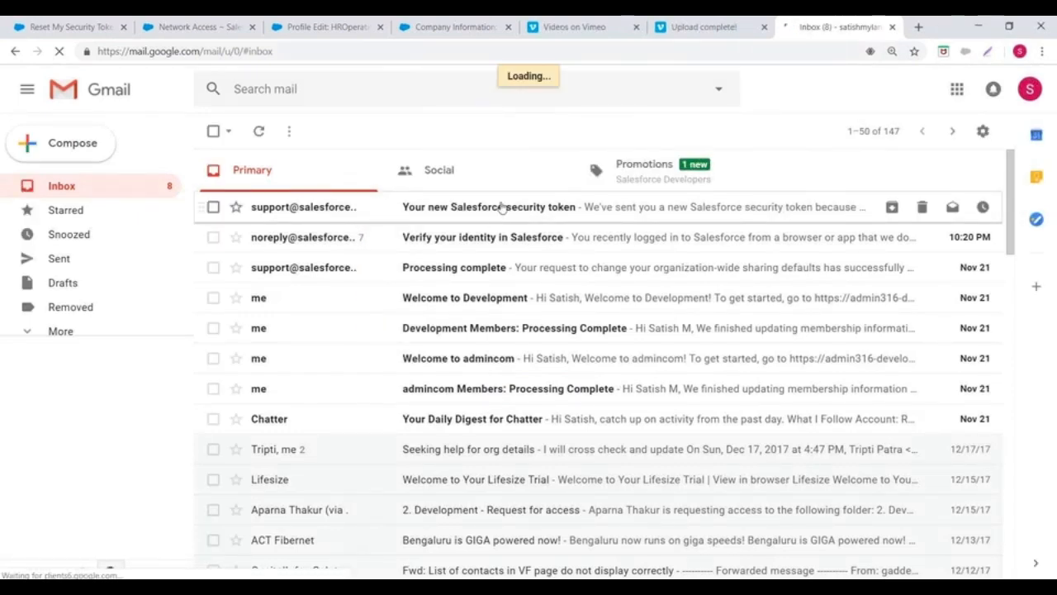
left_click(500, 206)
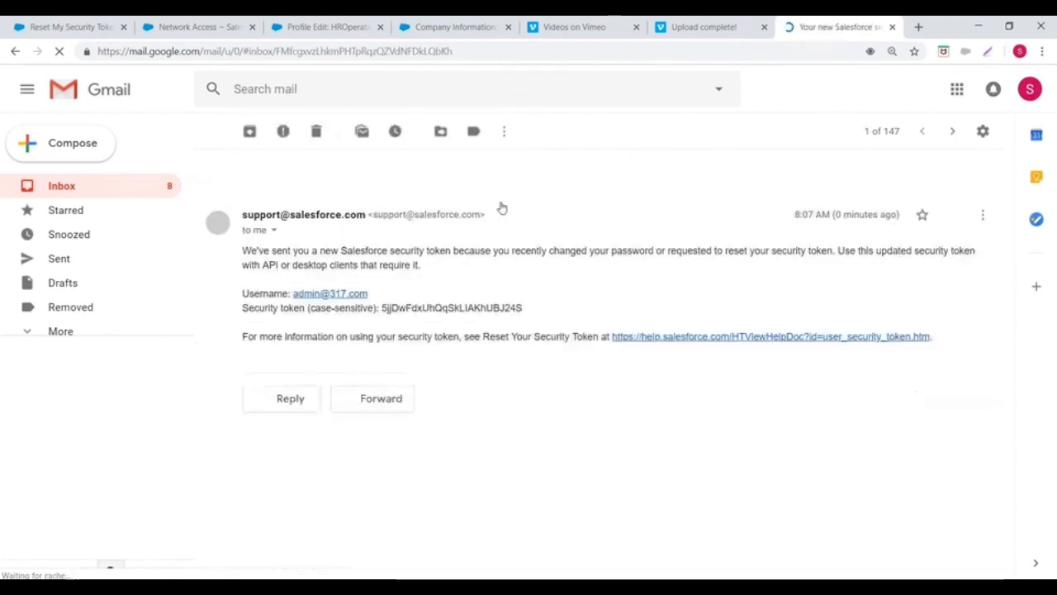
double_click(432, 307)
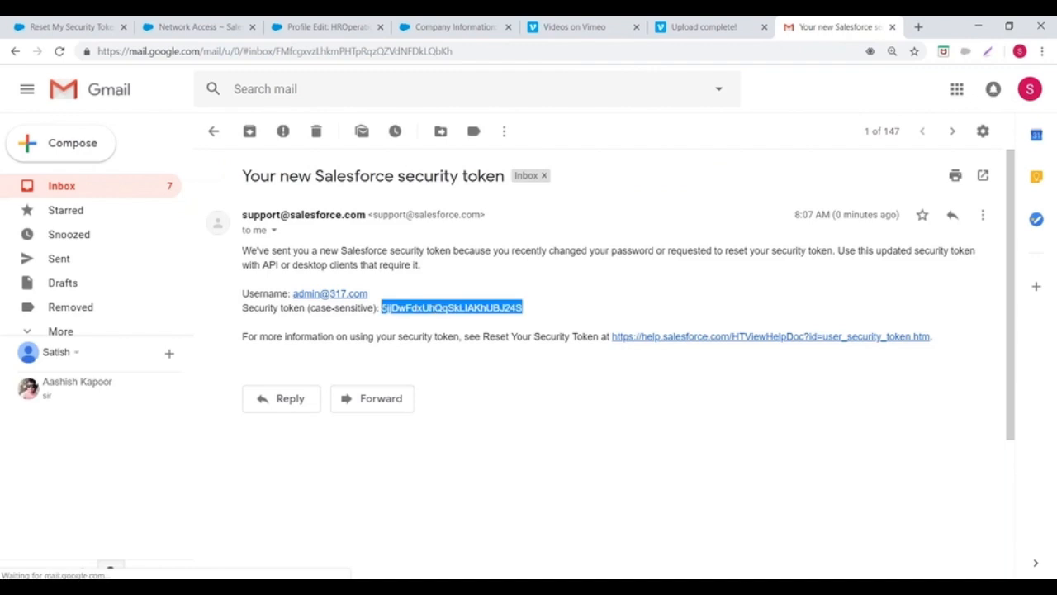
Return to Data Loader, append the copied security token to the account password and log in
left_click(110, 571)
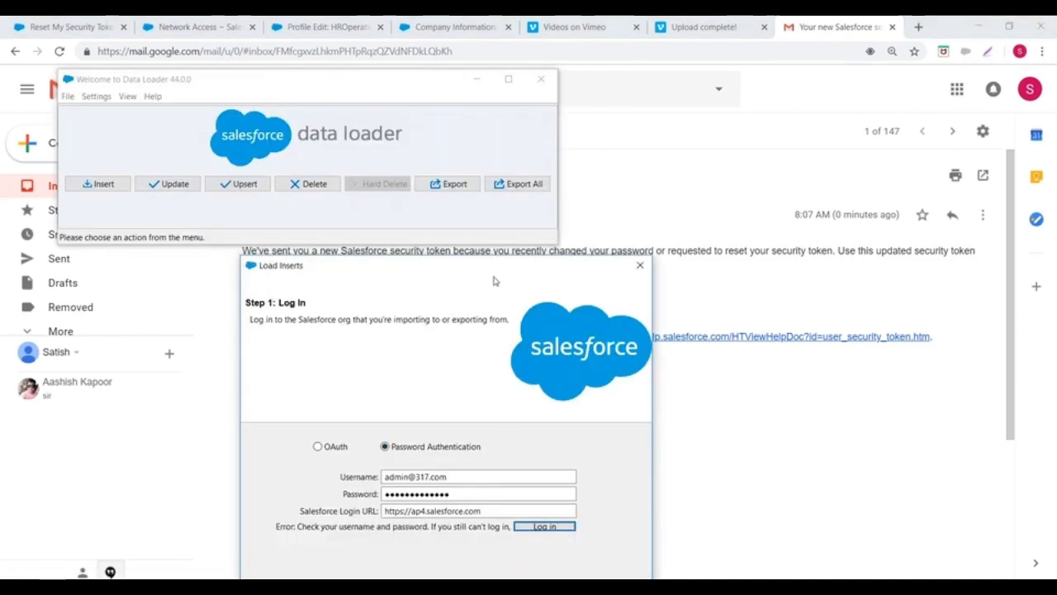
left_click_drag(484, 272, 428, 57)
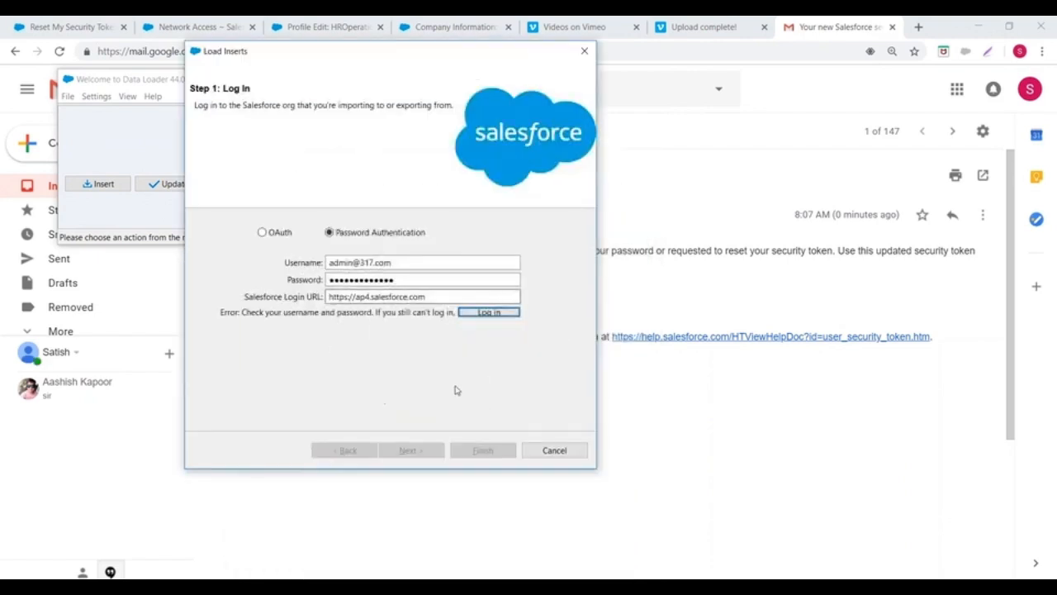
left_click(396, 280)
key("ctrl+v")
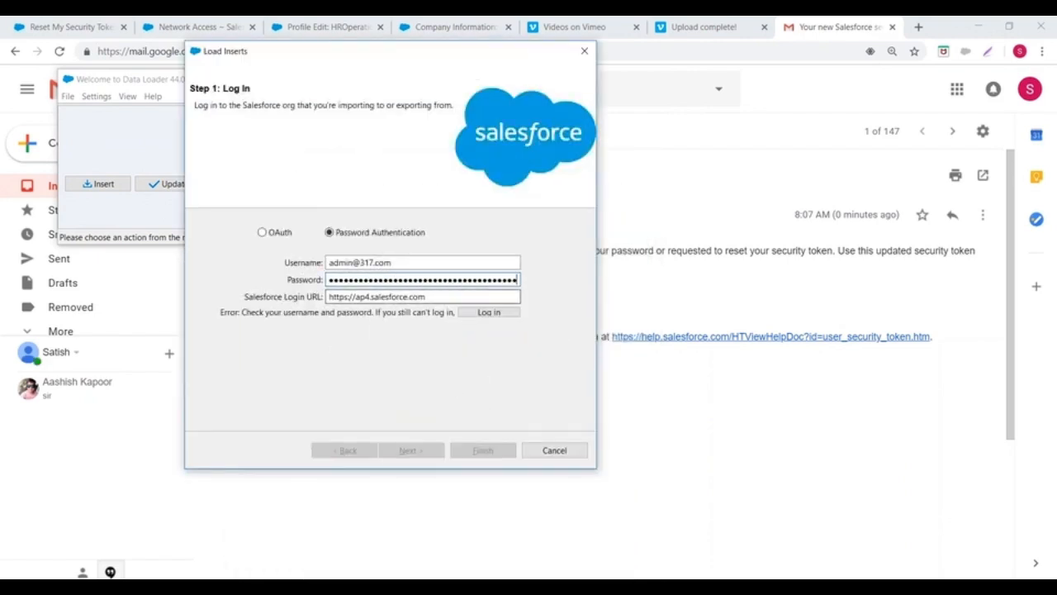
left_click(475, 313)
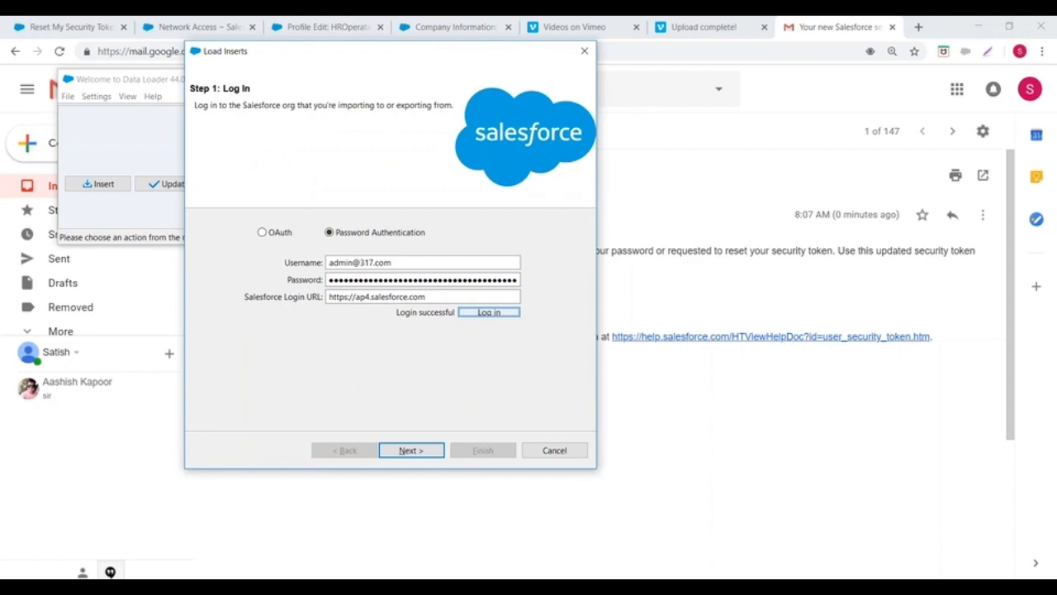
left_click(1039, 568)
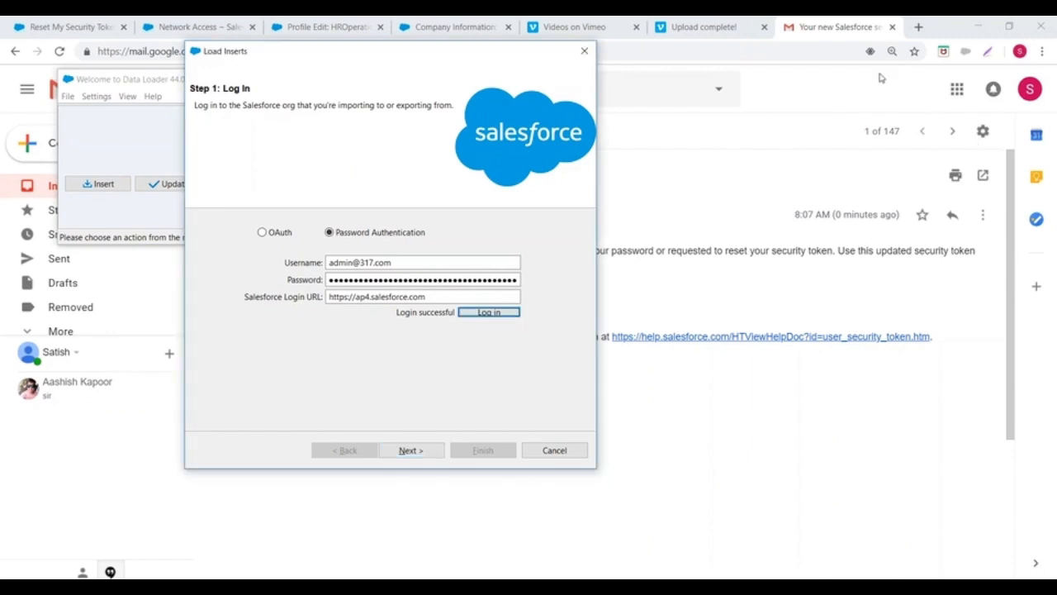
left_click(1051, 415)
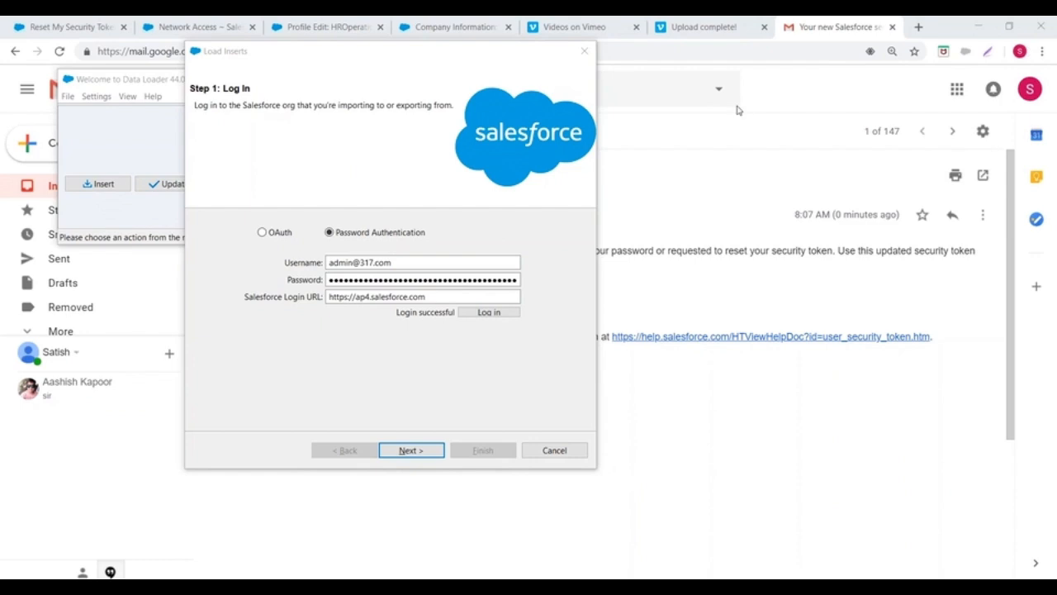
left_click(318, 227)
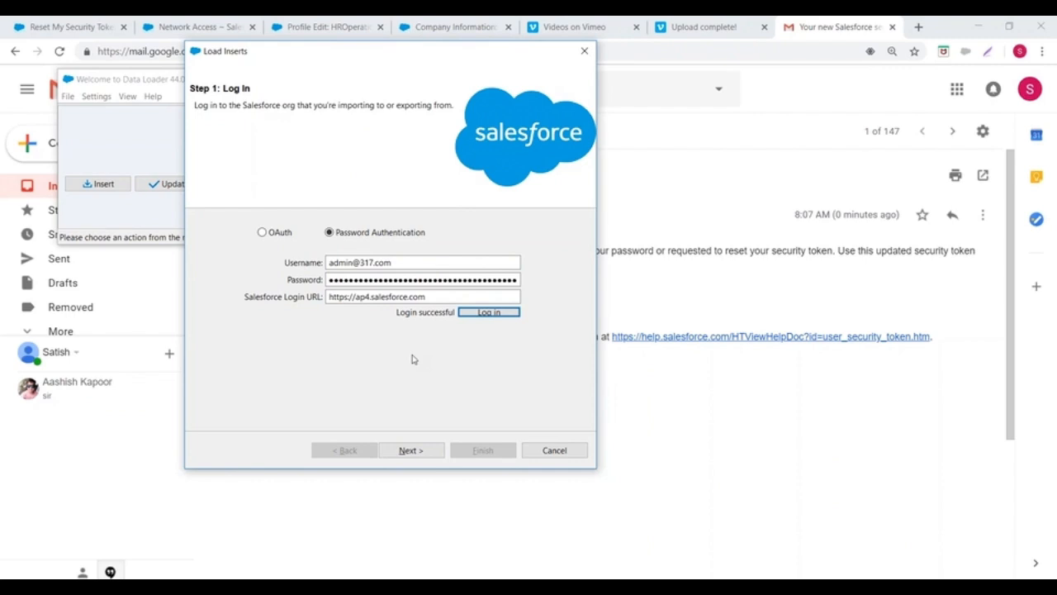
Close the Load Inserts dialog, log out of and close Data Loader, and return to the Reset My Security Token page in Chrome
left_click(584, 50)
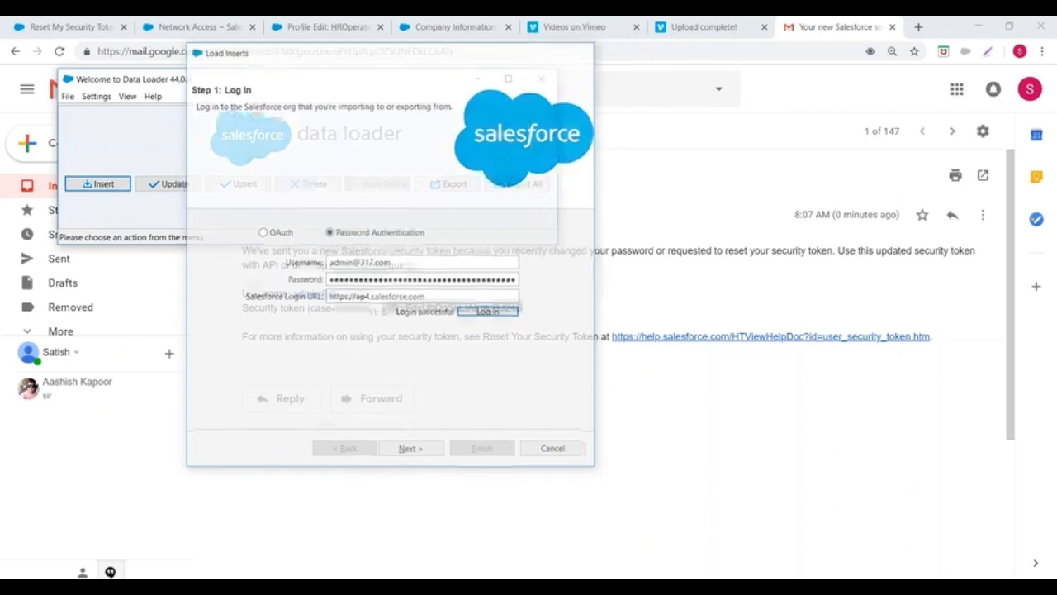
left_click(67, 95)
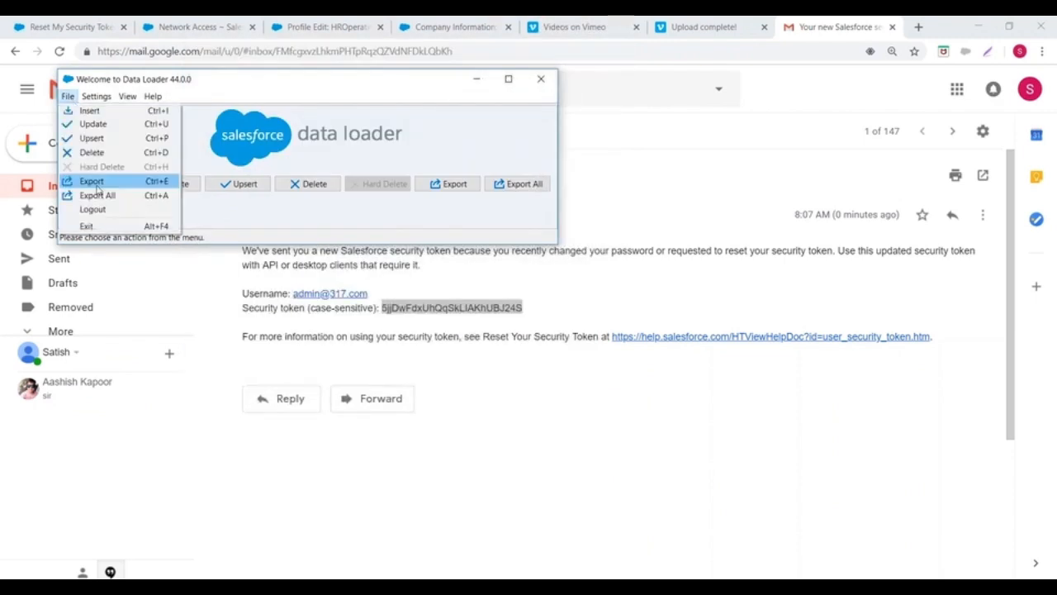
left_click(102, 210)
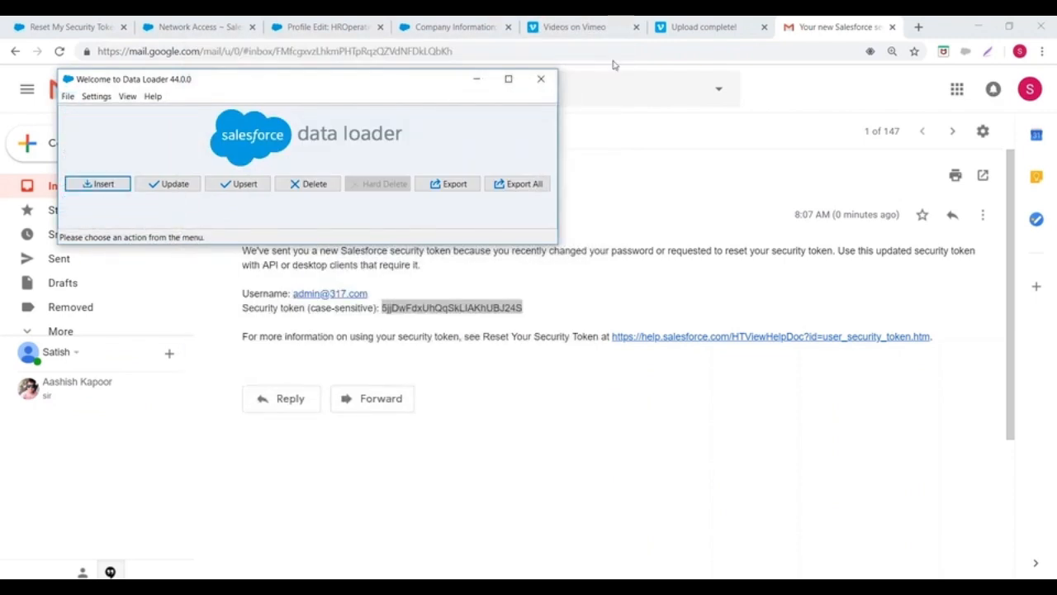
left_click(541, 78)
left_click(69, 25)
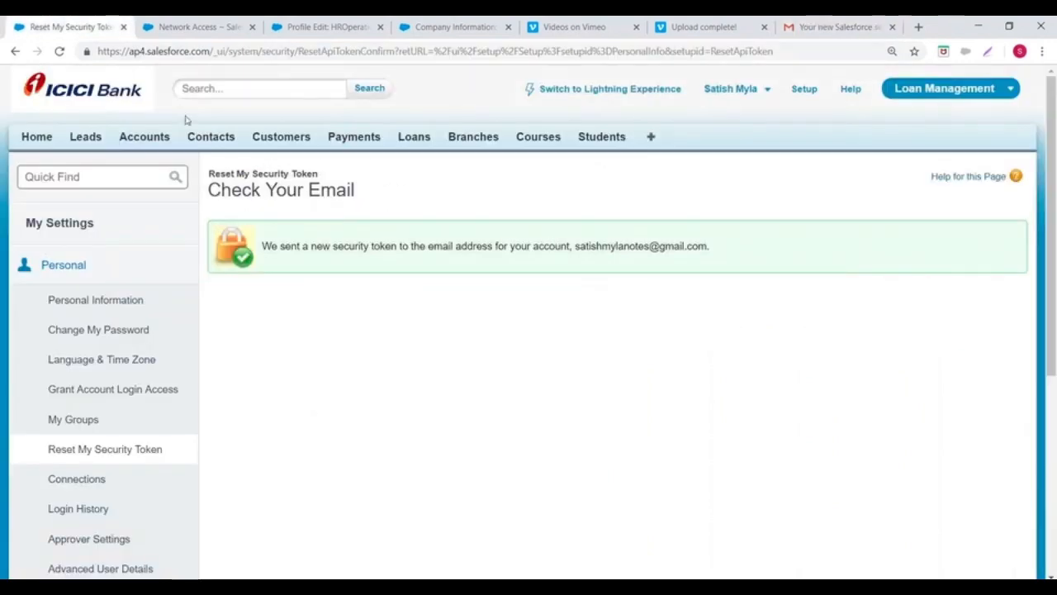
left_click(198, 27)
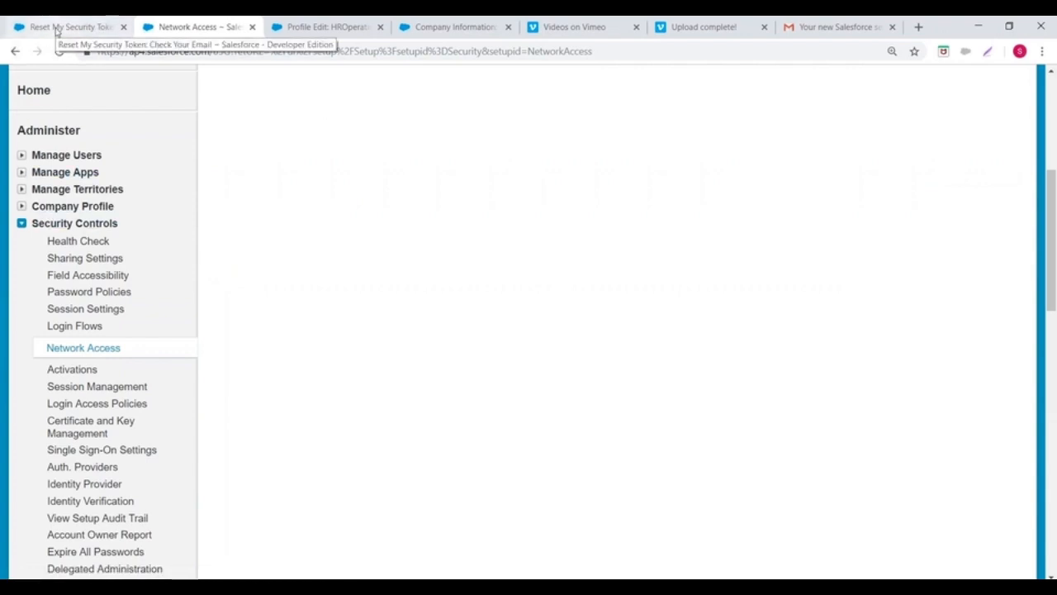
scroll(144, 252, "down", 4)
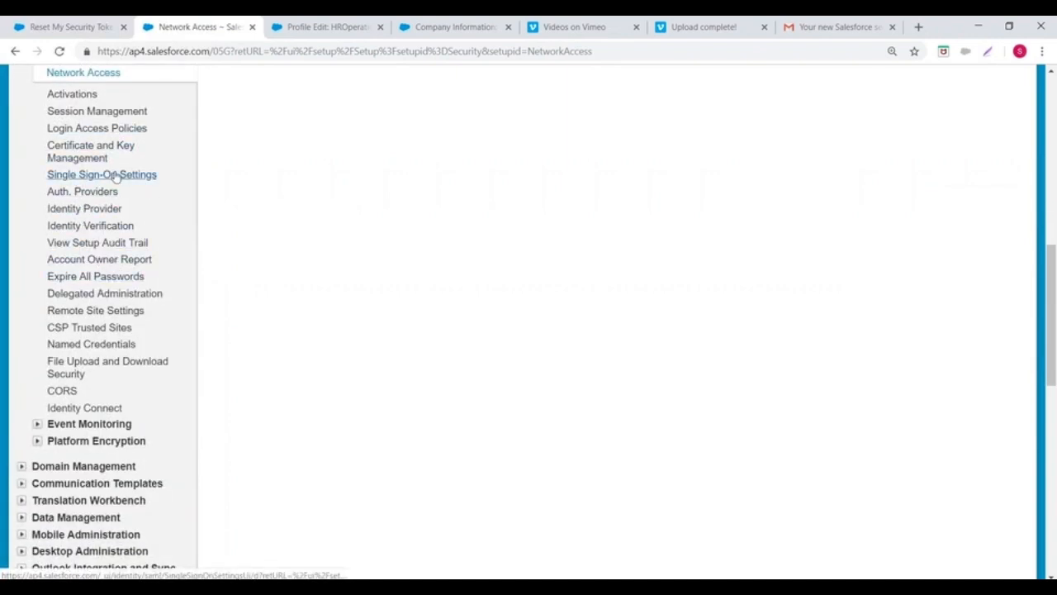
scroll(116, 177, "up", 1)
left_click(72, 162)
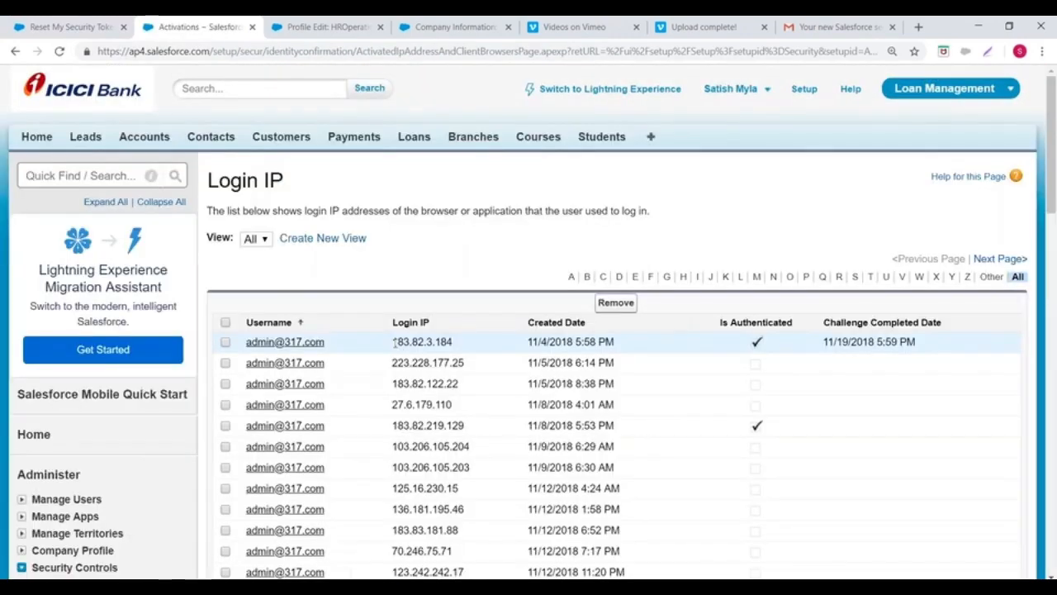
left_click_drag(393, 342, 472, 348)
key("ctrl+c")
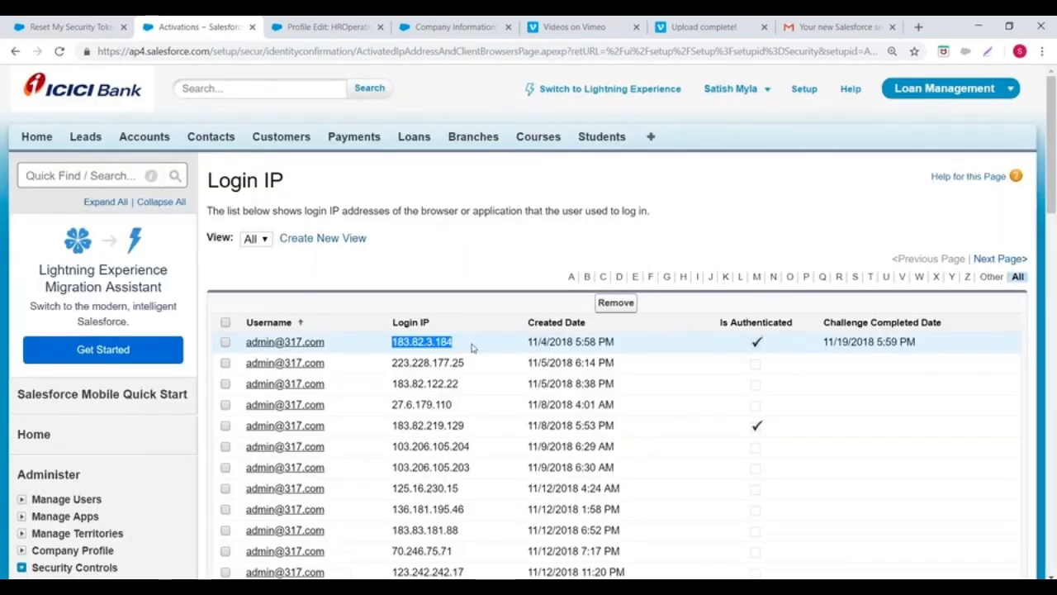
scroll(330, 347, "down", 5)
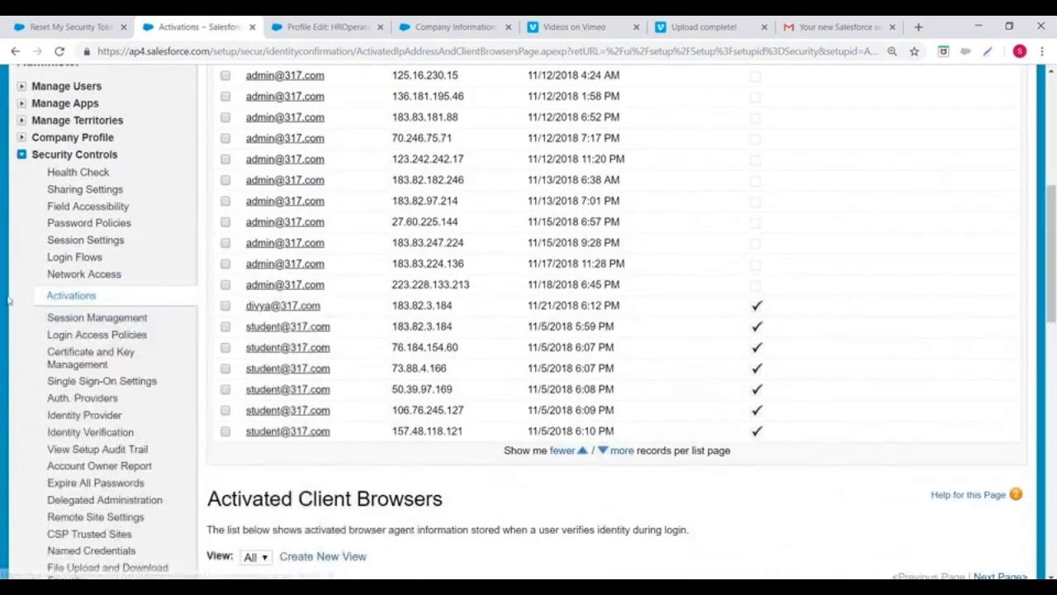
left_click(84, 275)
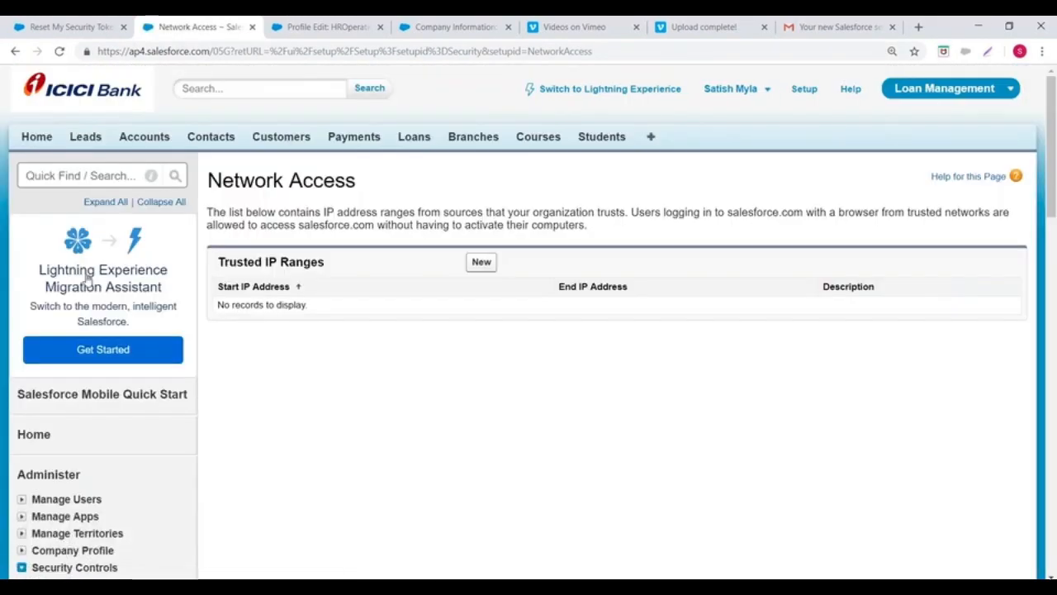
scroll(413, 288, "down", 1)
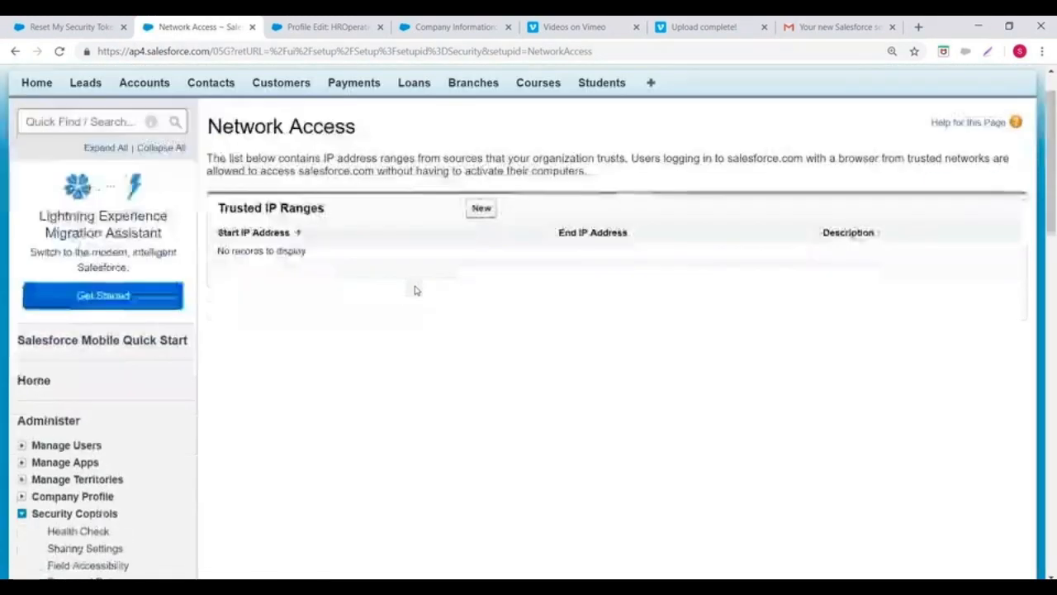
left_click(482, 198)
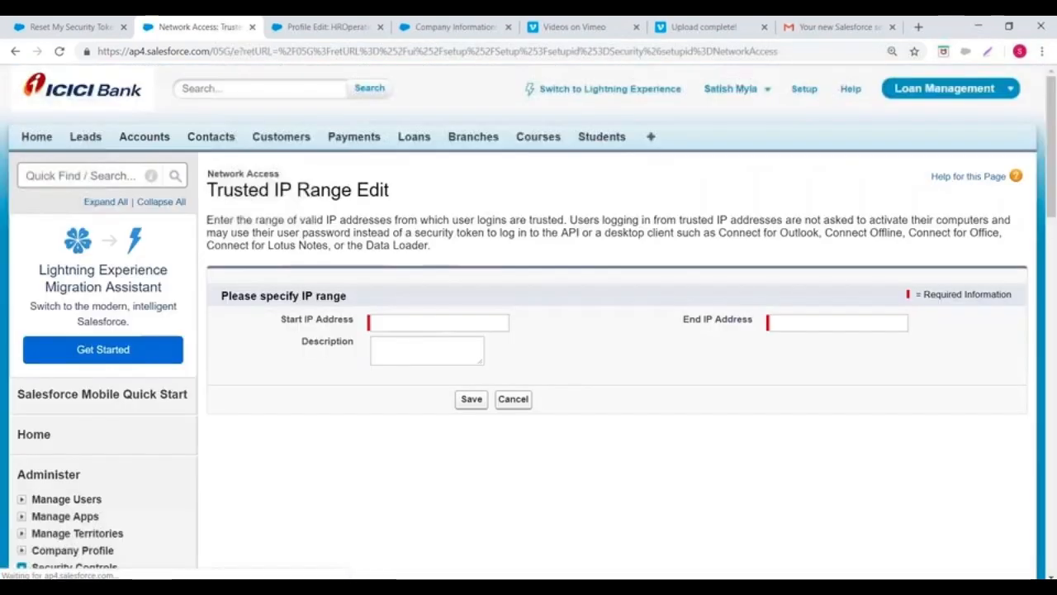
left_click(411, 324)
key("ctrl+v")
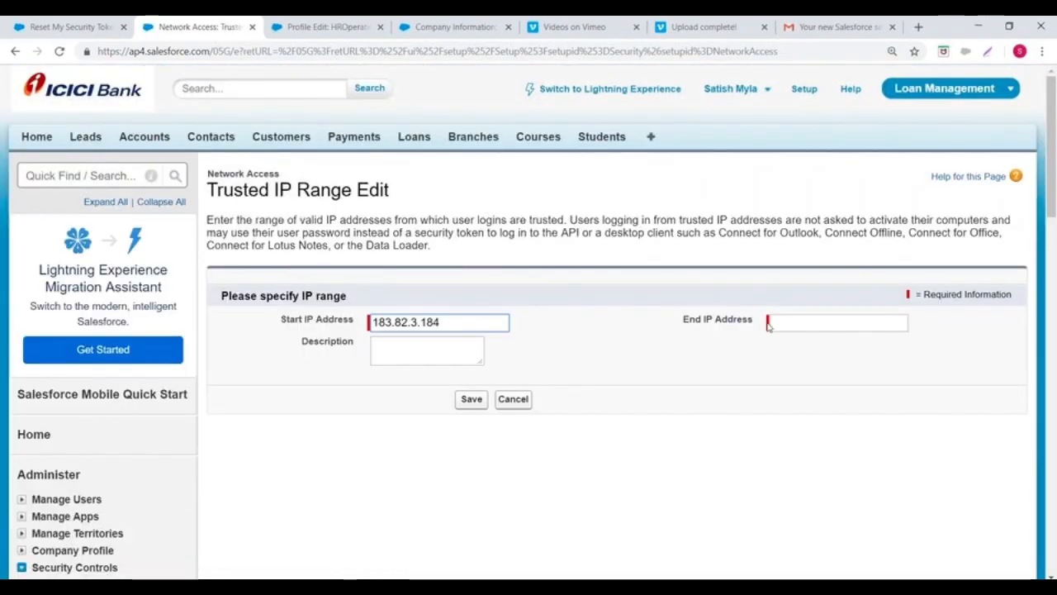
left_click(805, 321)
key("ctrl+v")
Change the range to start at 183.82.3.183 and end at 183.82.3.186, and save it
left_click(442, 322)
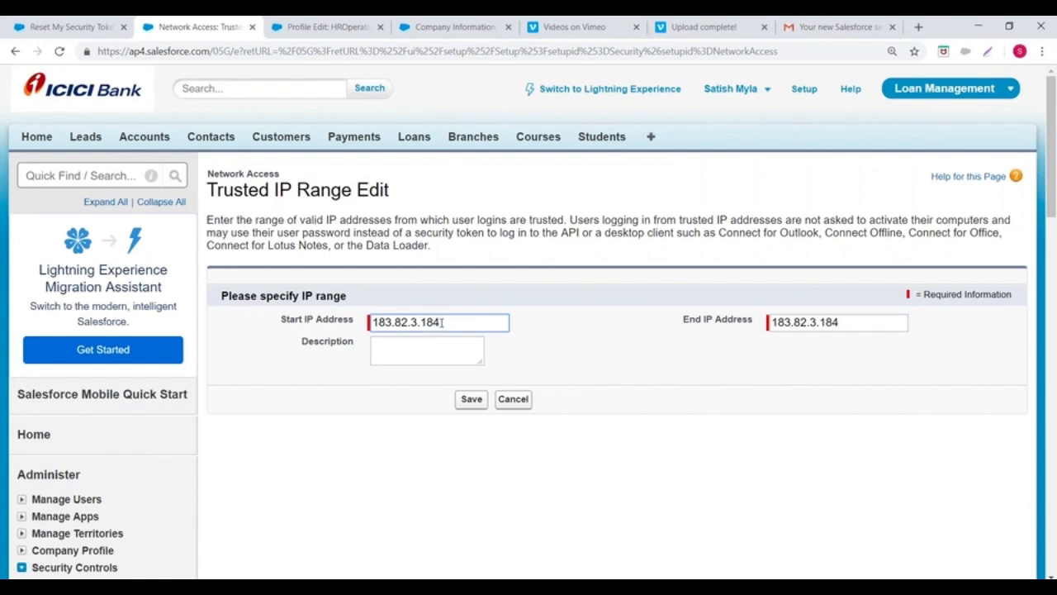
type("3")
left_click(843, 322)
type("6")
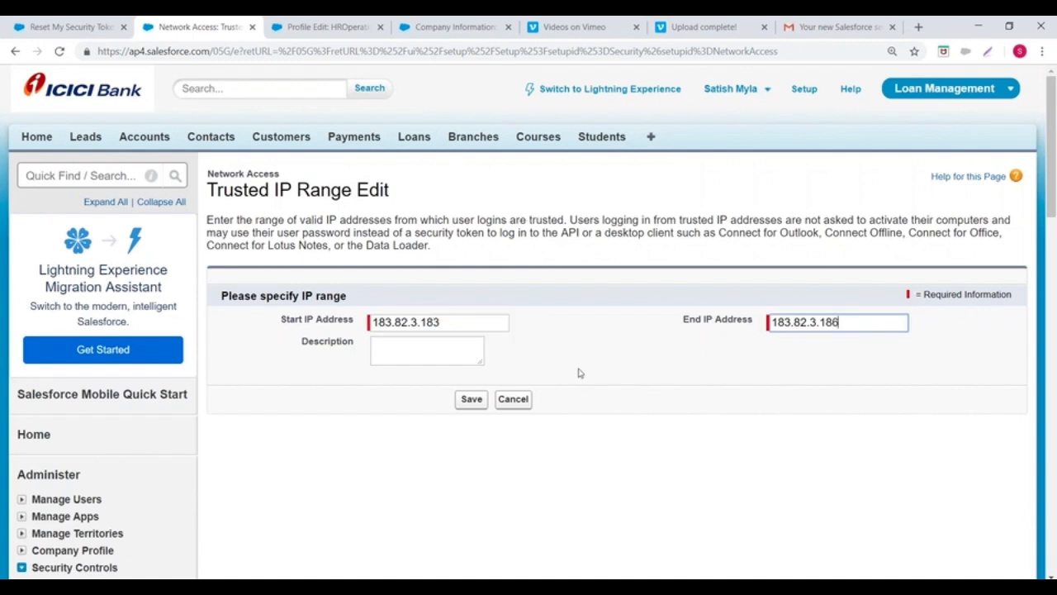
left_click(471, 399)
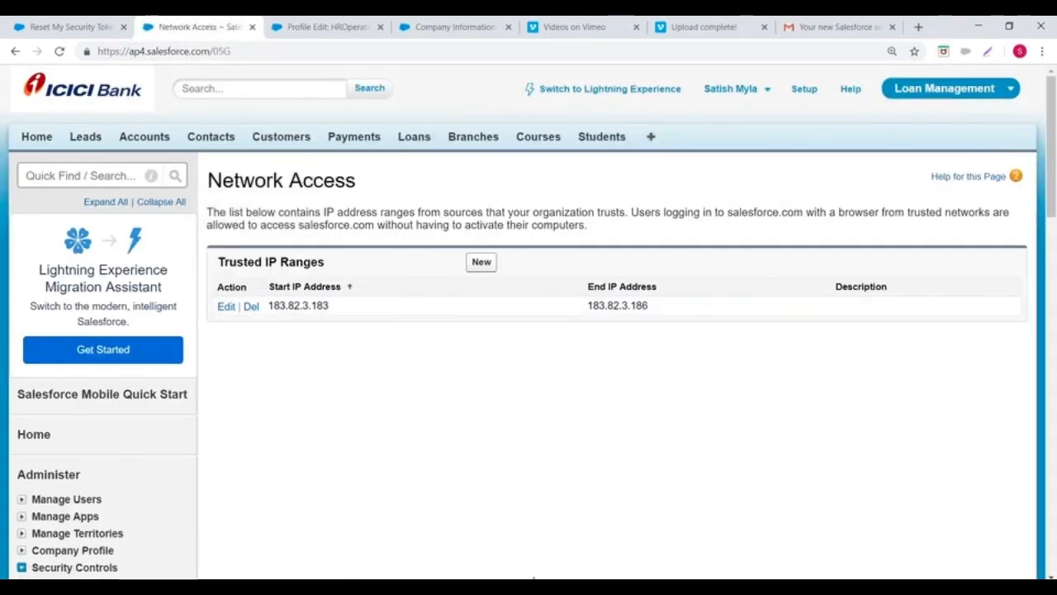
Search Windows for dataLoader and launch Data Loader
key("super")
type("dataL")
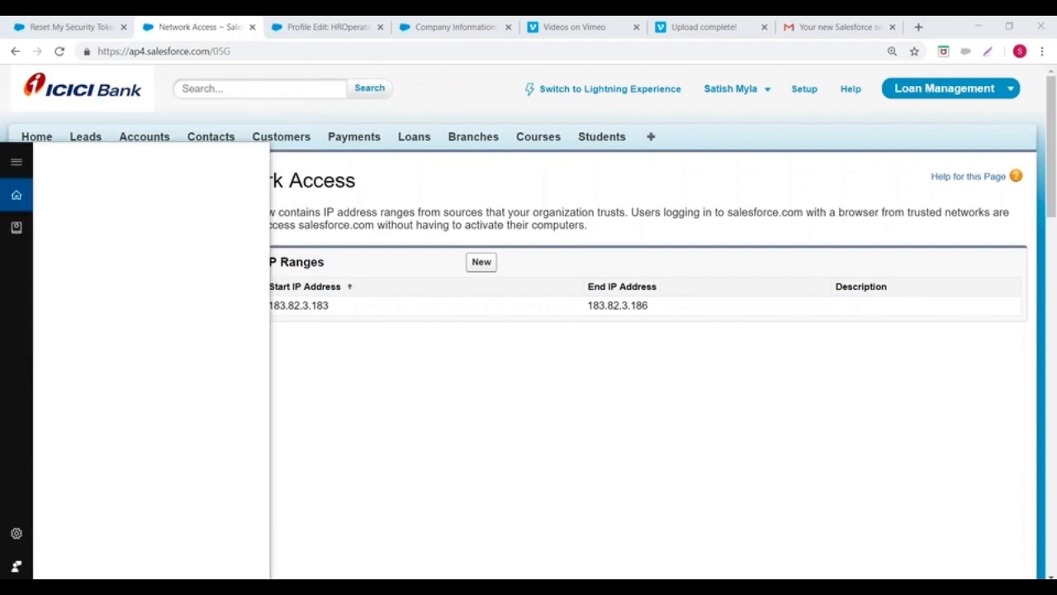
type("oader")
key("Return")
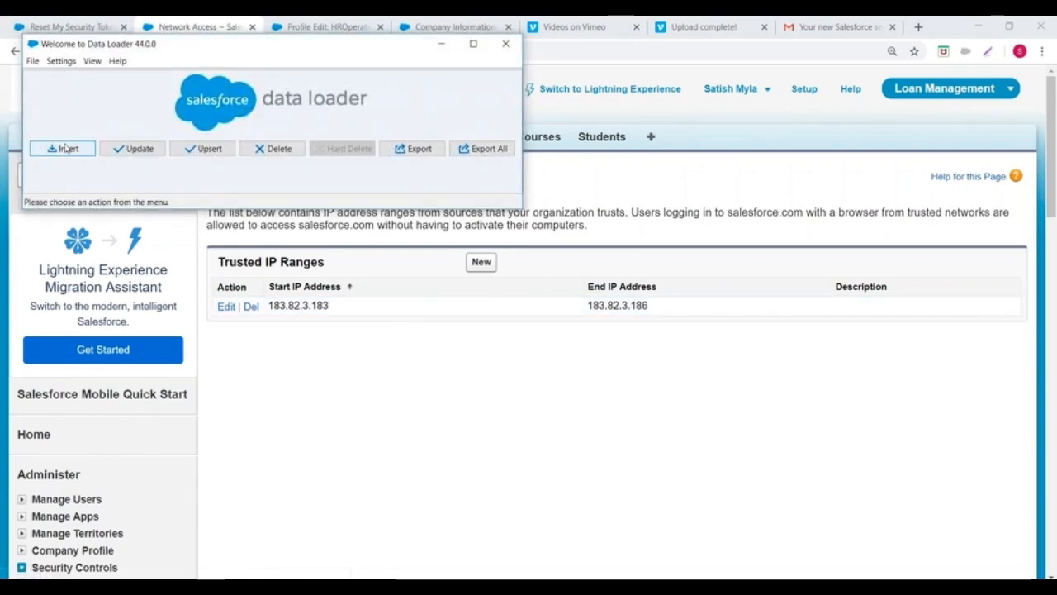
Start an Insert operation in Data Loader, choose Password Authentication, enter only the account password without a security token, and log in
left_click(66, 147)
left_click(212, 208)
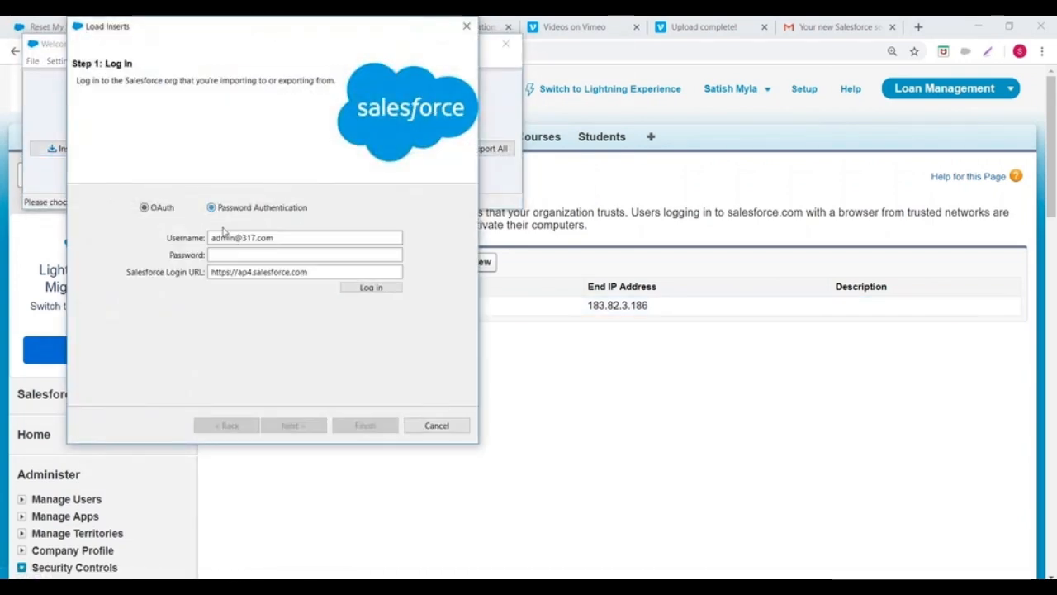
left_click(227, 260)
type("••")
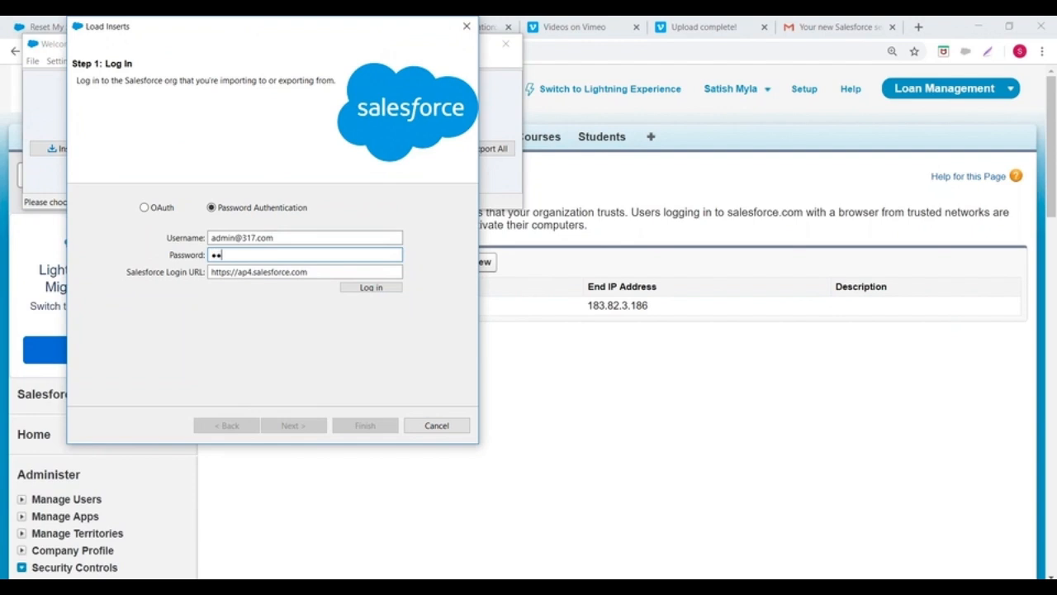
type("•••••••")
left_click(372, 287)
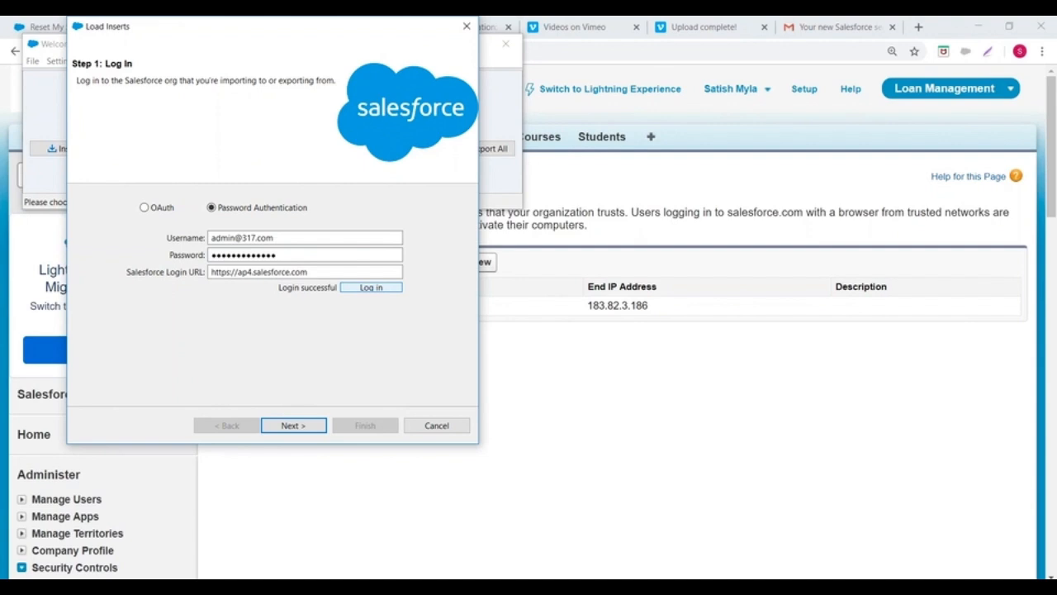
Cancel the Load Inserts dialog, log out of Data Loader and close it
left_click(436, 426)
left_click(32, 61)
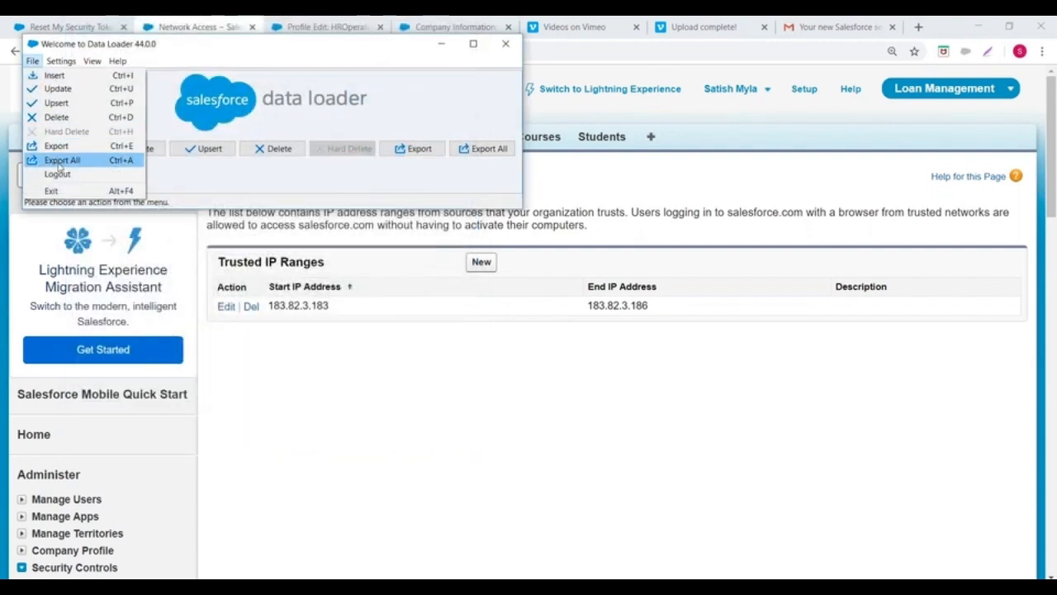
left_click(58, 174)
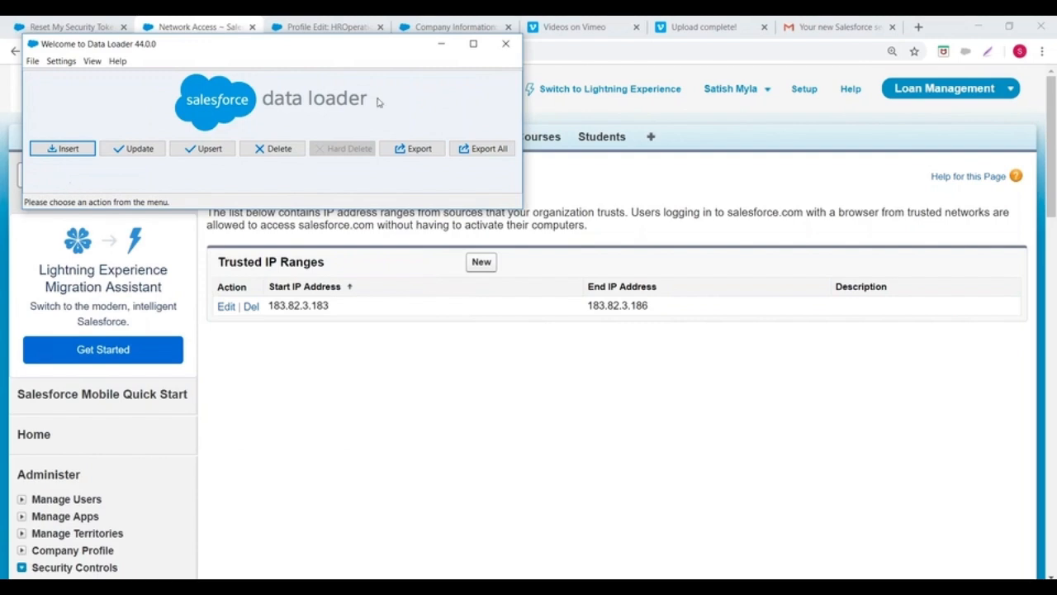
left_click(505, 43)
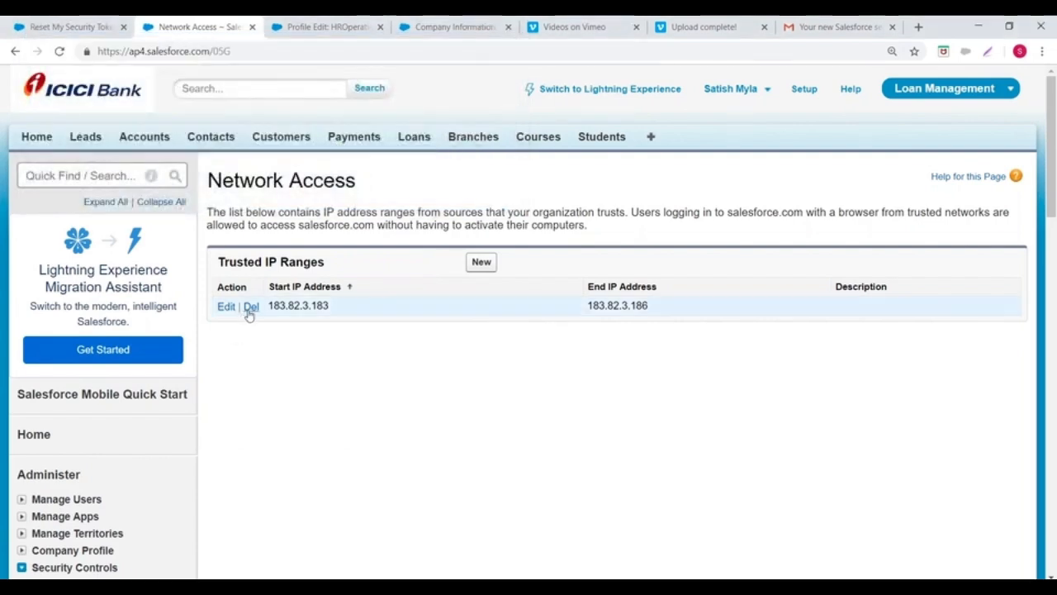
left_click(249, 306)
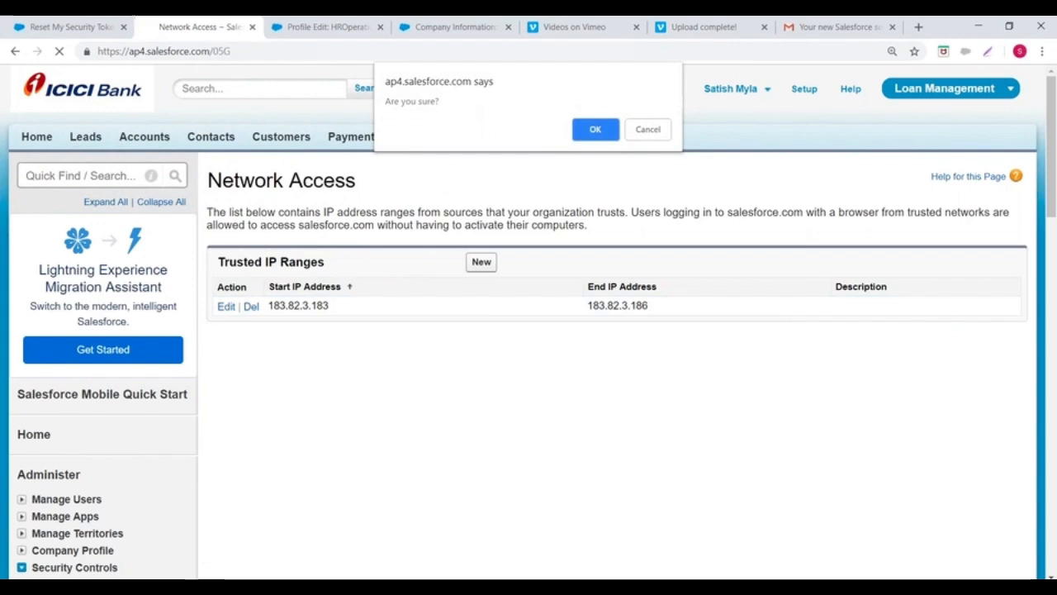
left_click(593, 131)
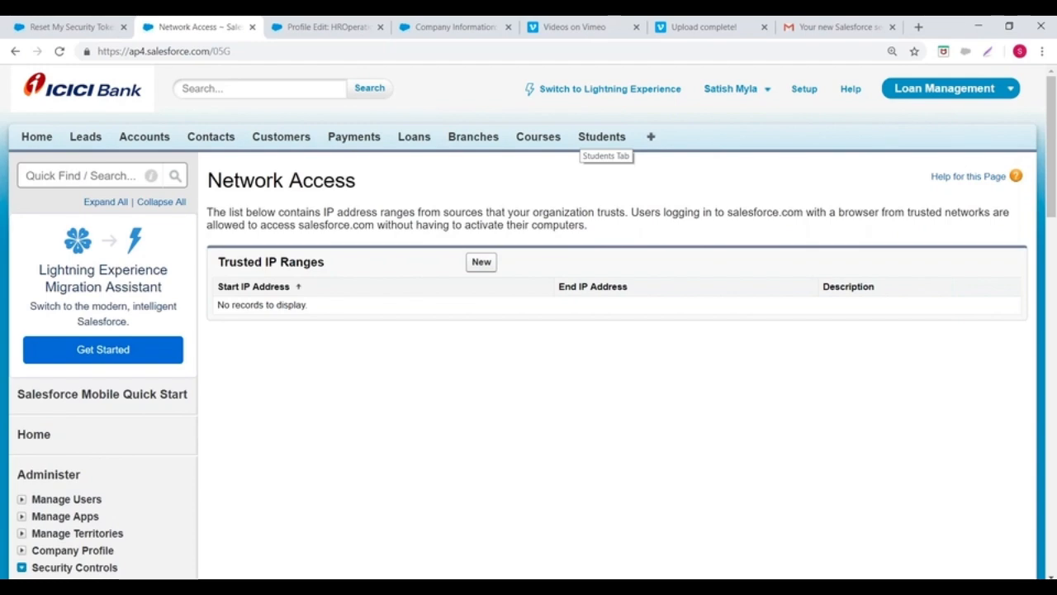
Collapse Security Controls, expand Company Profile and open the organization's Business Hours page
scroll(580, 158, "down", 5)
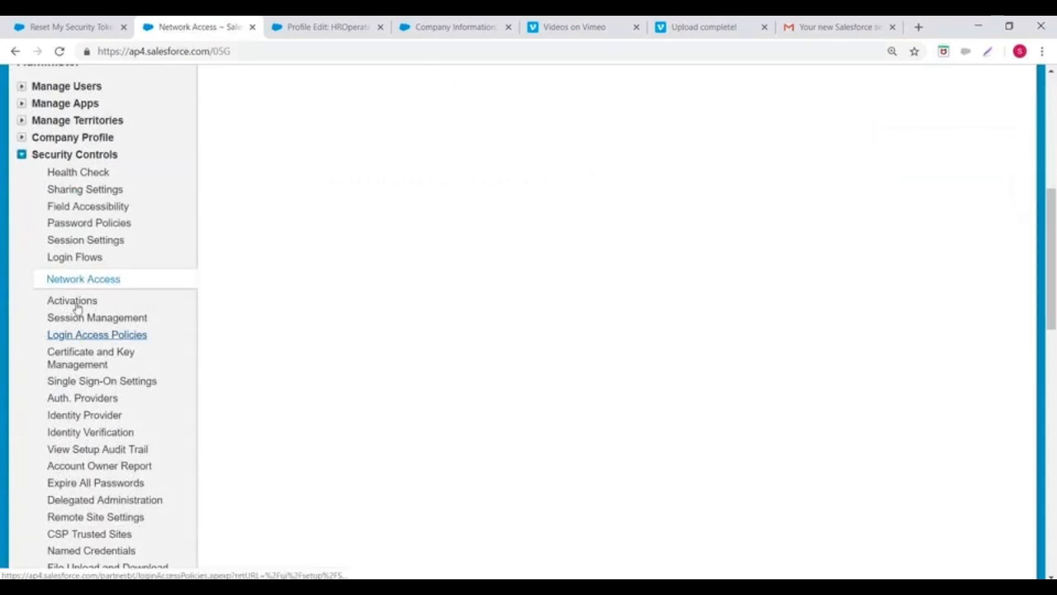
left_click(21, 156)
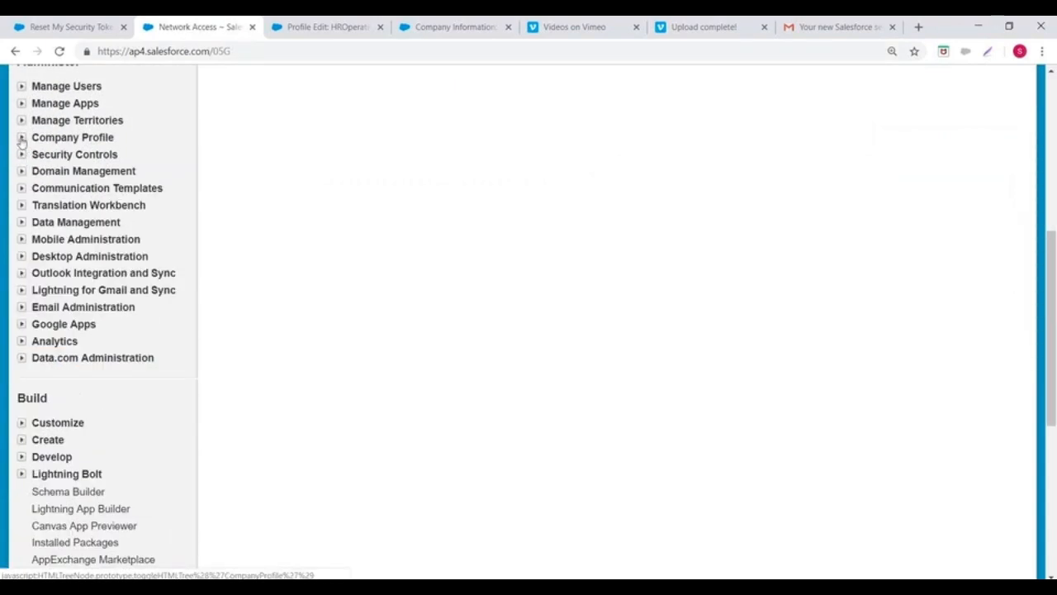
left_click(21, 138)
left_click(75, 189)
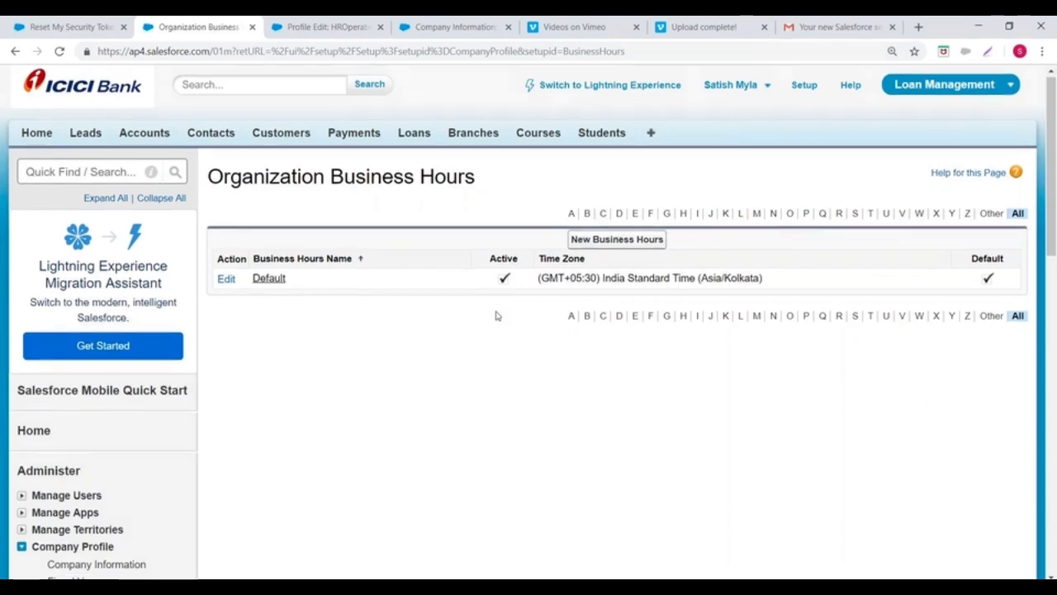
Collapse Company Profile, expand Security Controls and review the organization-wide Password Policies settings
scroll(495, 313, "down", 4)
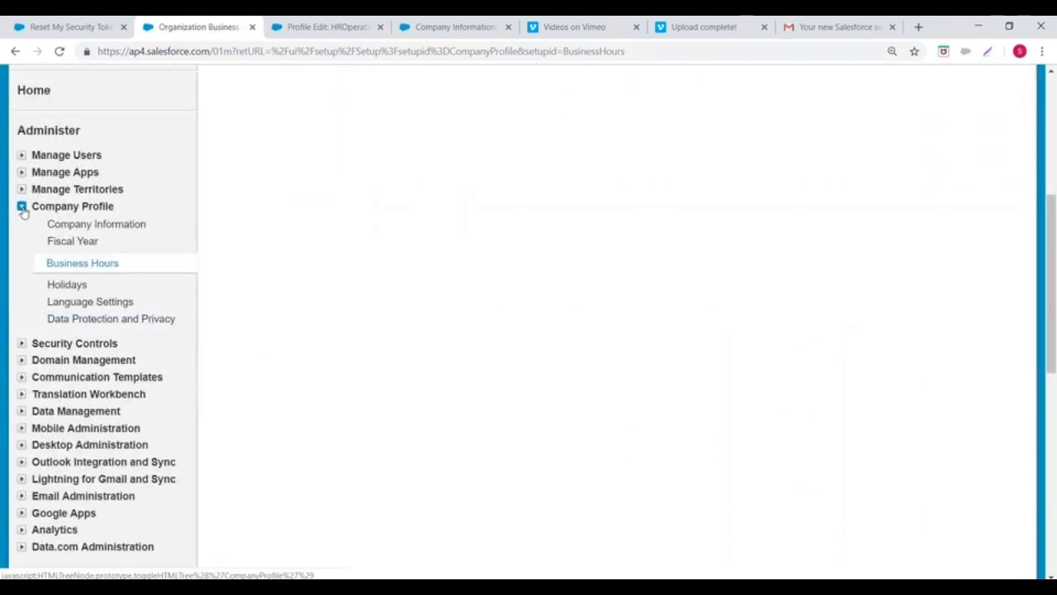
left_click(23, 208)
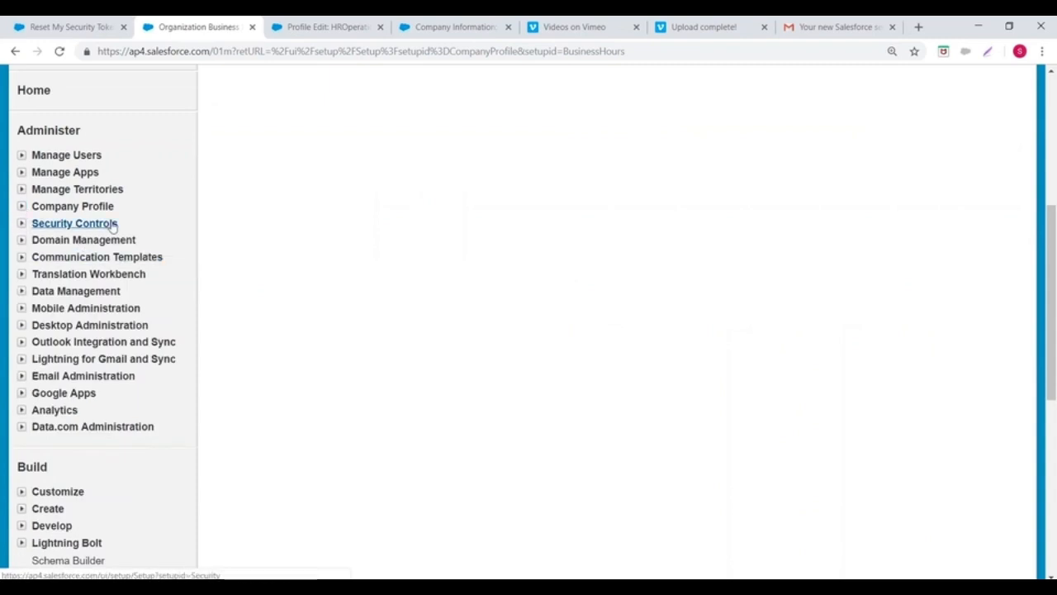
left_click(22, 224)
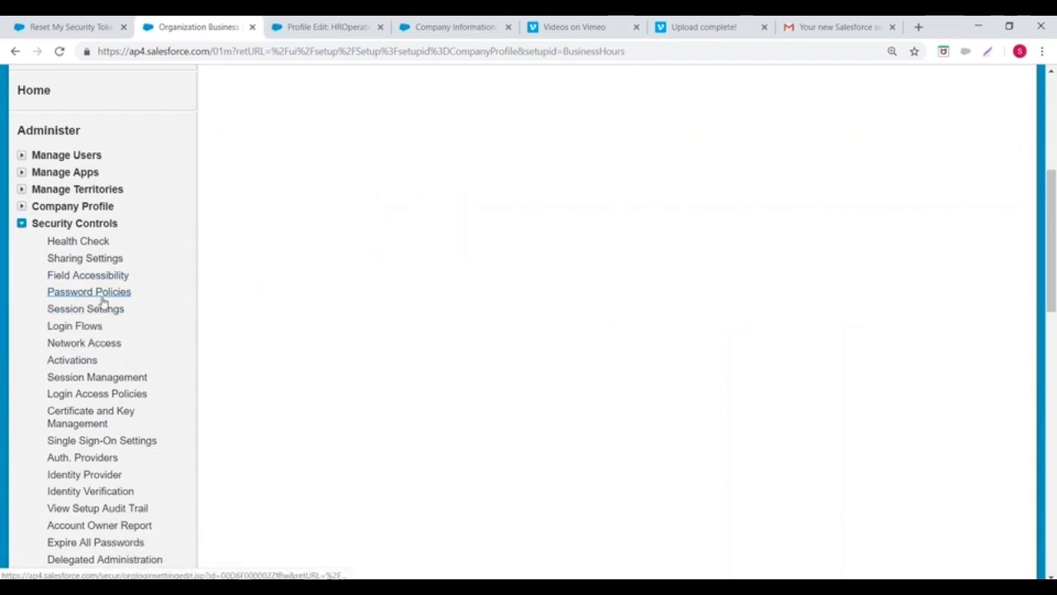
left_click(73, 293)
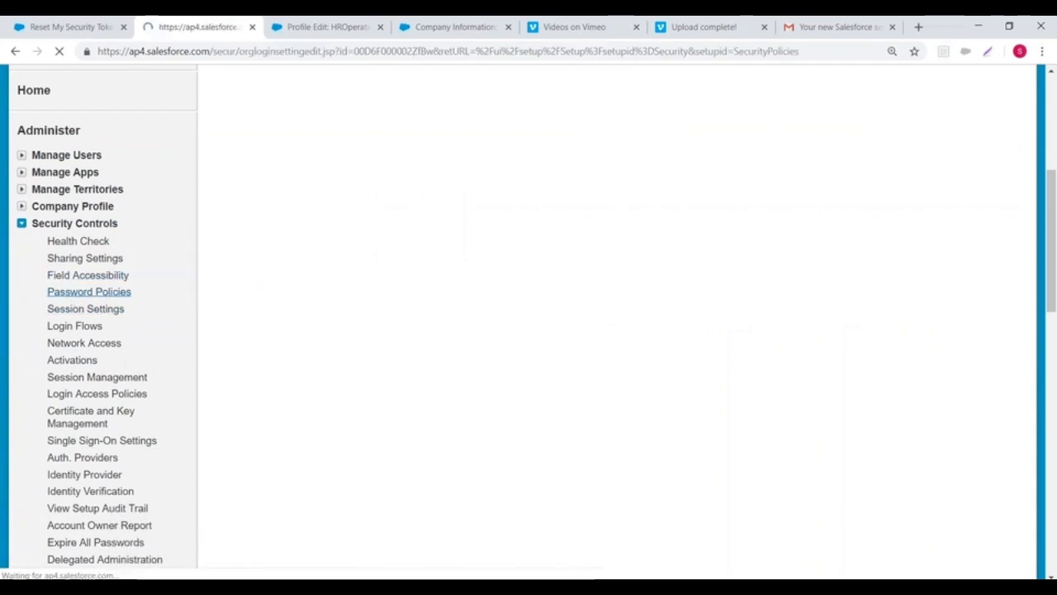
scroll(420, 274, "down", 2)
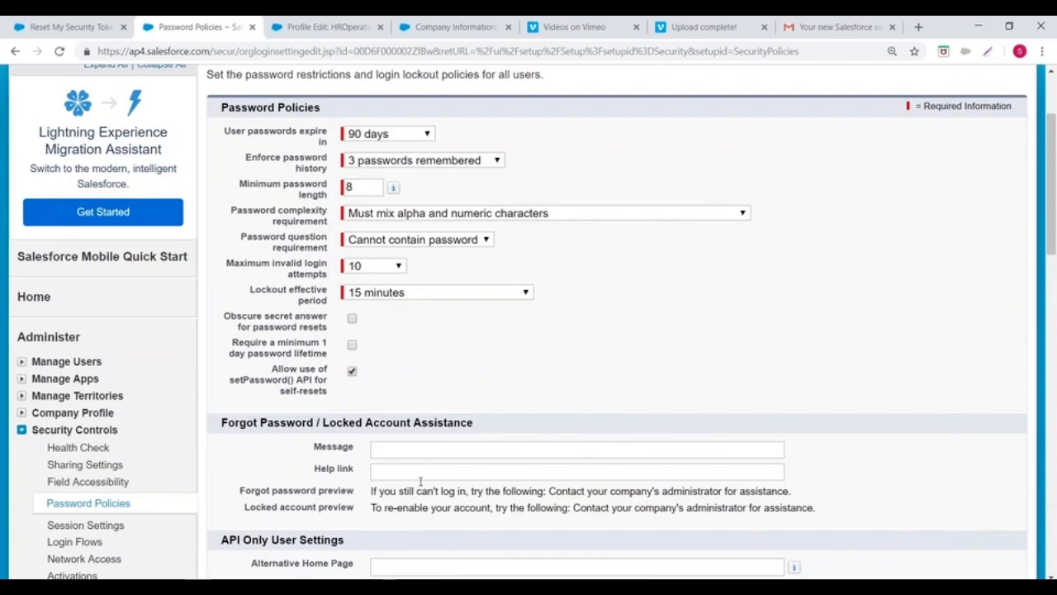
Minimize Chrome, close Opera with its Gmail and Salesforce login tabs, and close the untitled Paint drawing without saving
left_click(977, 26)
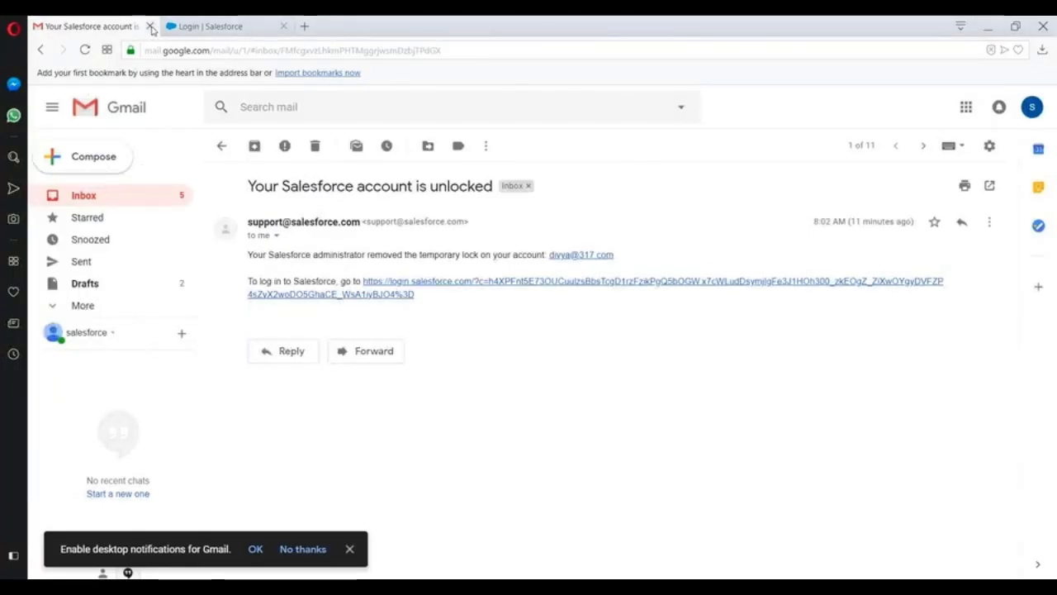
left_click(150, 28)
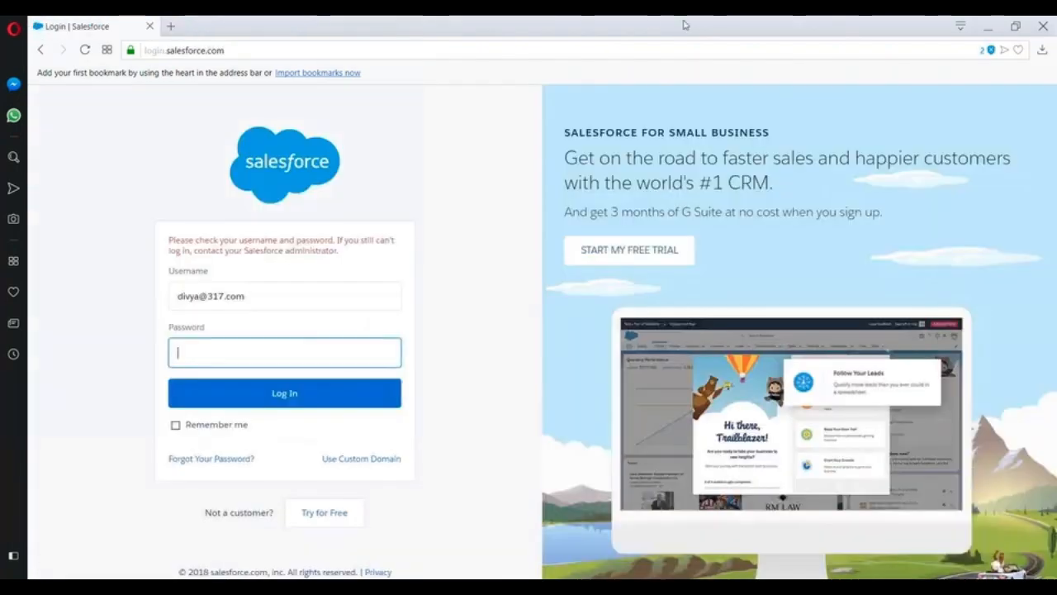
left_click(1044, 26)
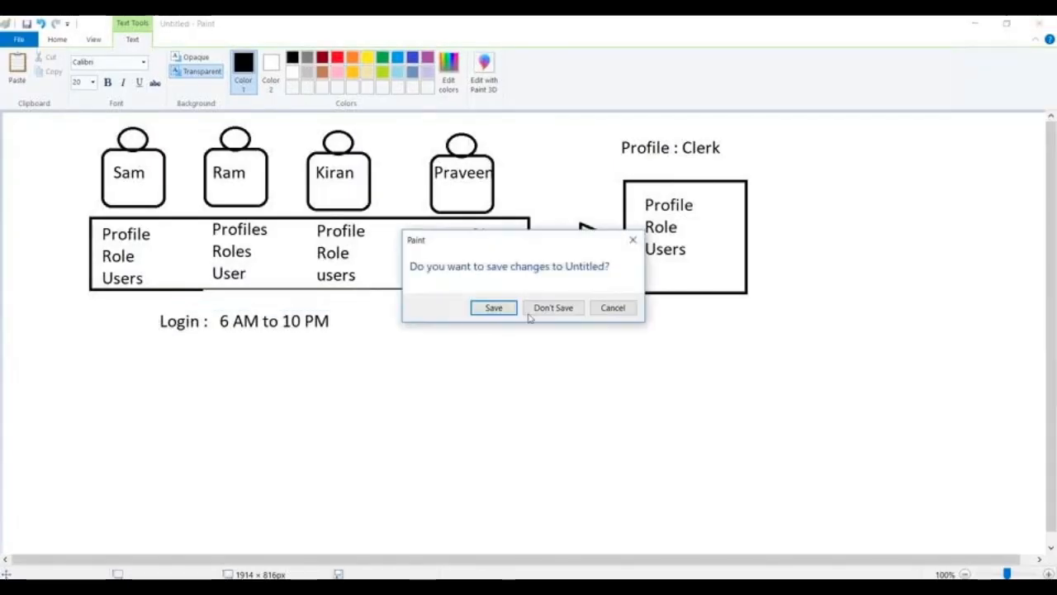
left_click(552, 307)
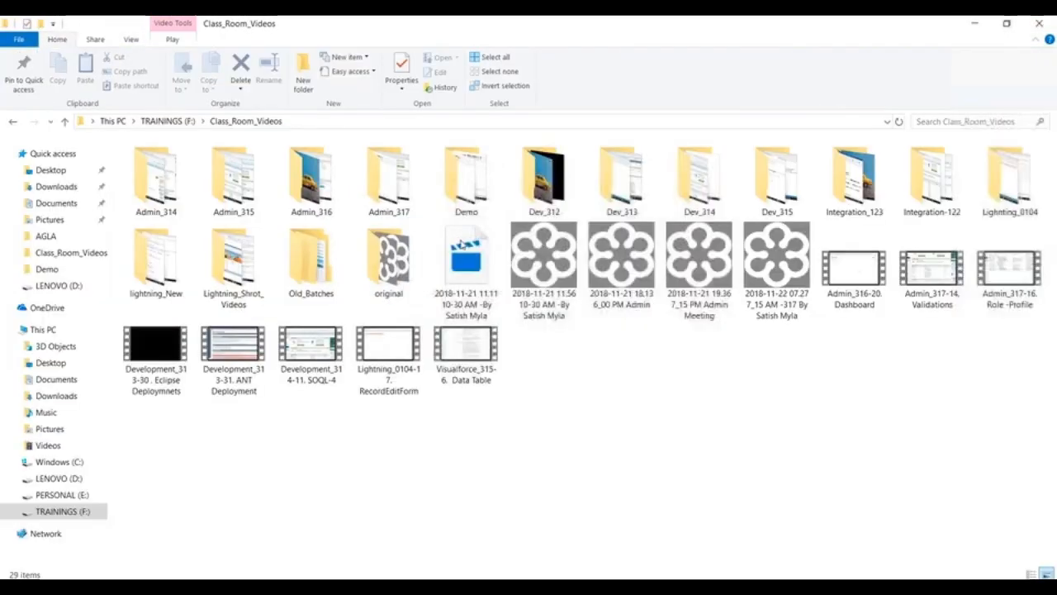
In File Explorer, browse the TRAININGS (F:) drive to the folder Materials > 1. Admin > 2 .Role-Profile-User
left_click(152, 123)
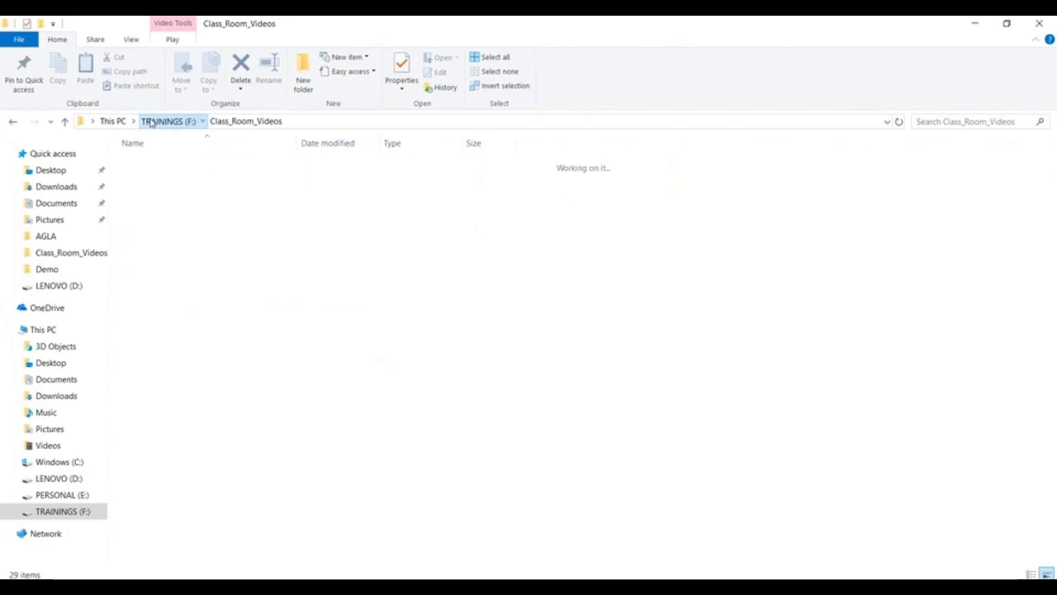
double_click(156, 252)
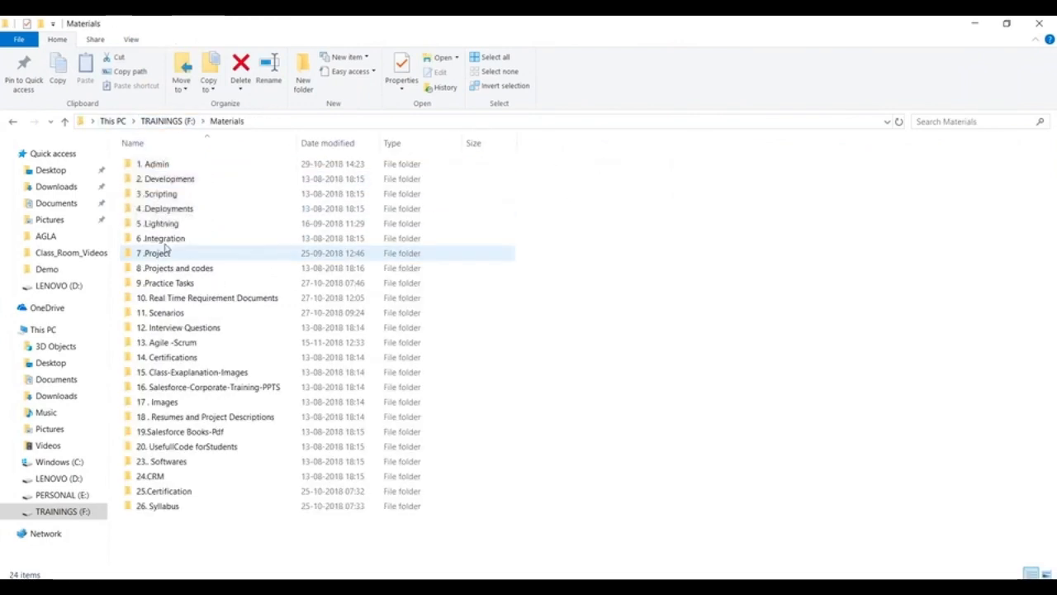
double_click(157, 167)
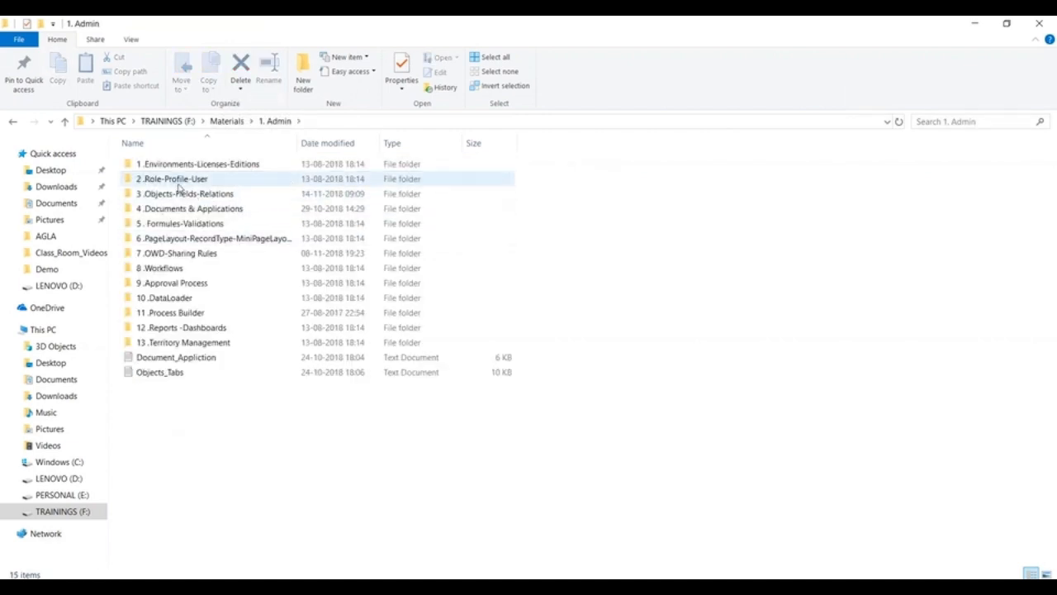
double_click(177, 181)
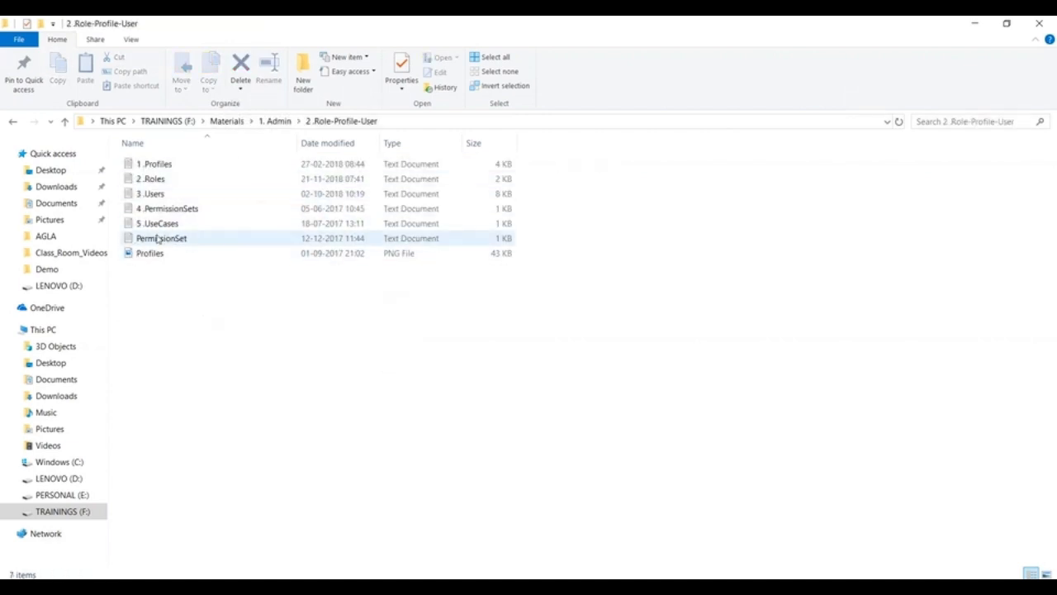
Open the 3 .Users text file in Notepad++ and copy its entire contents
right_click(162, 194)
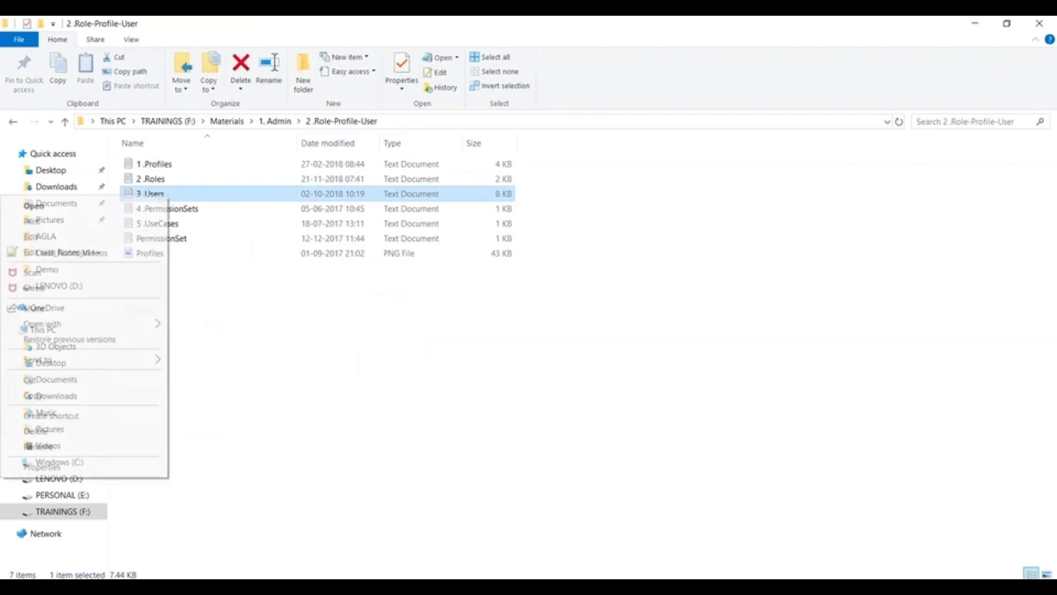
left_click(75, 251)
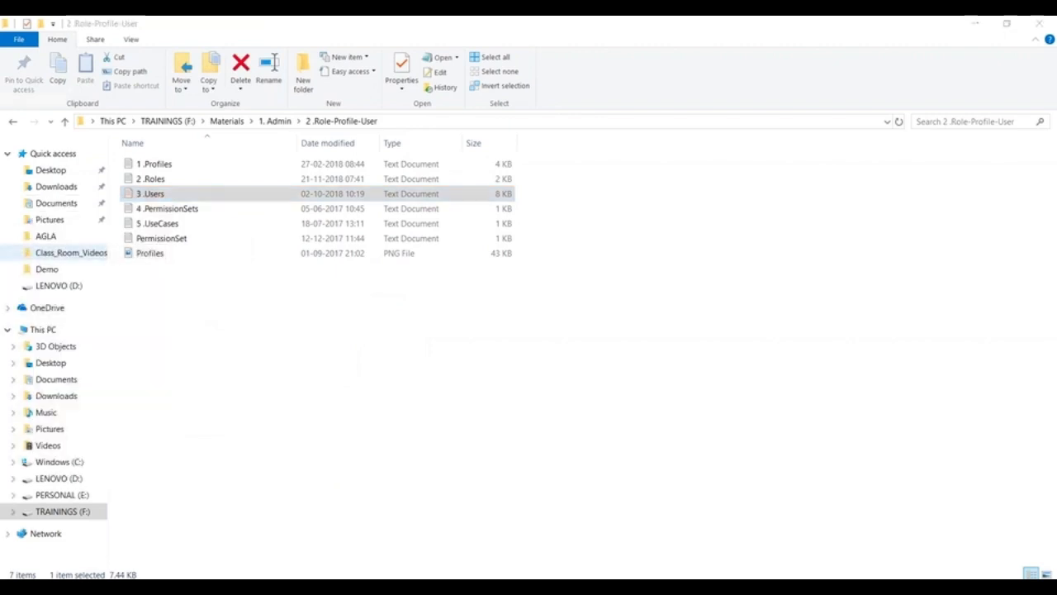
key("ctrl+a")
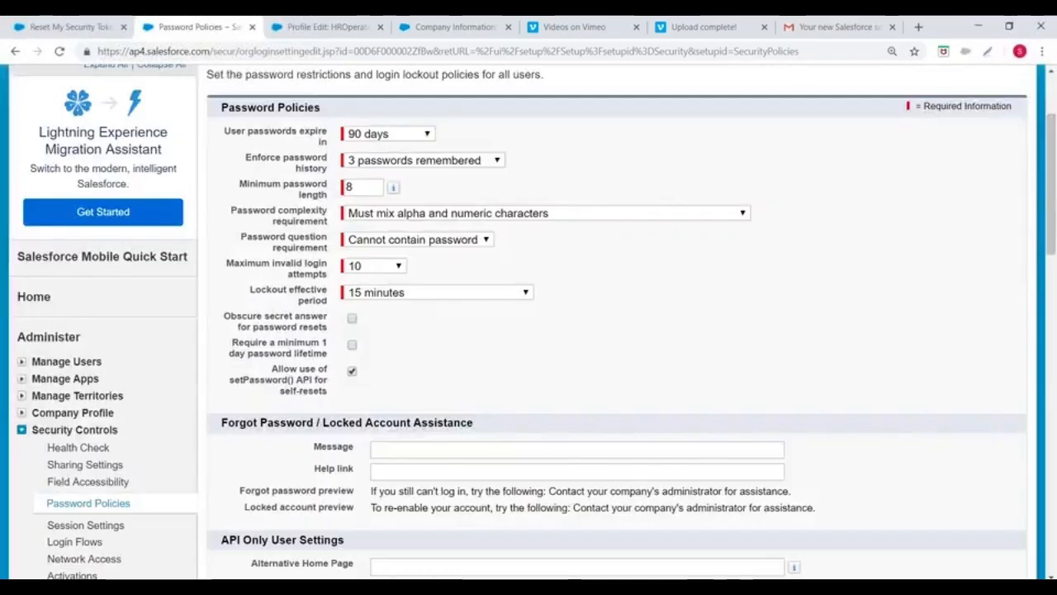
Switch to Salesforce in Chrome, open the Developer Console in a maximized window, and save the Profile_Notes page
scroll(529, 330, "up", 2)
left_click(758, 88)
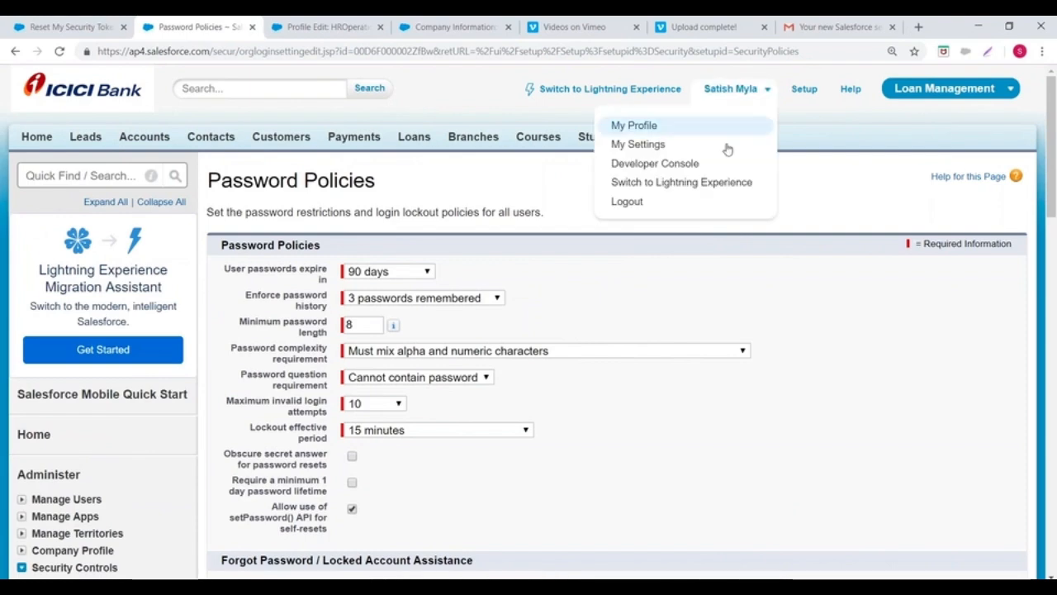
left_click(666, 170)
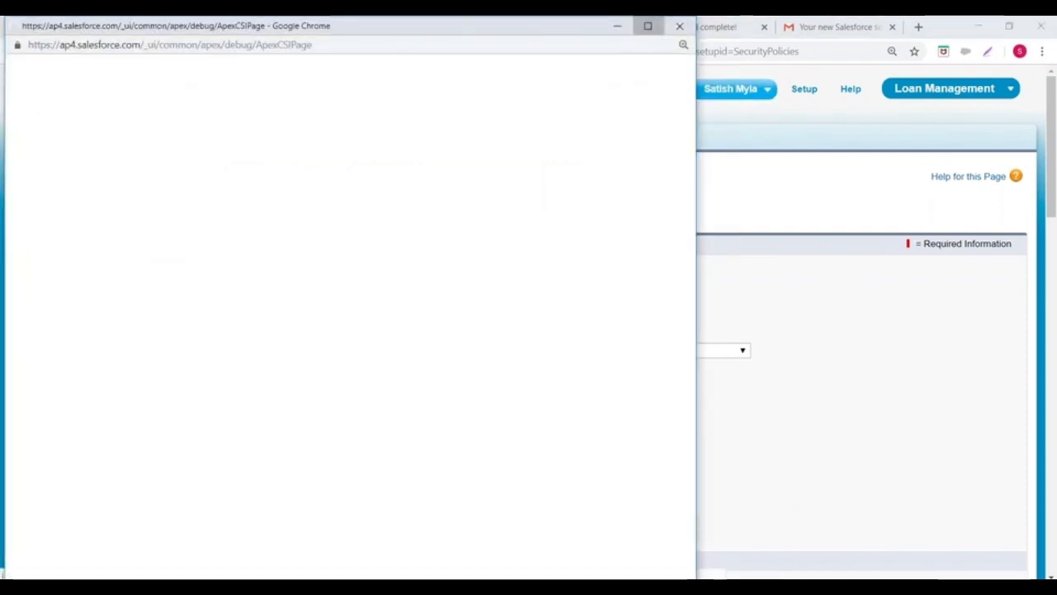
left_click(647, 25)
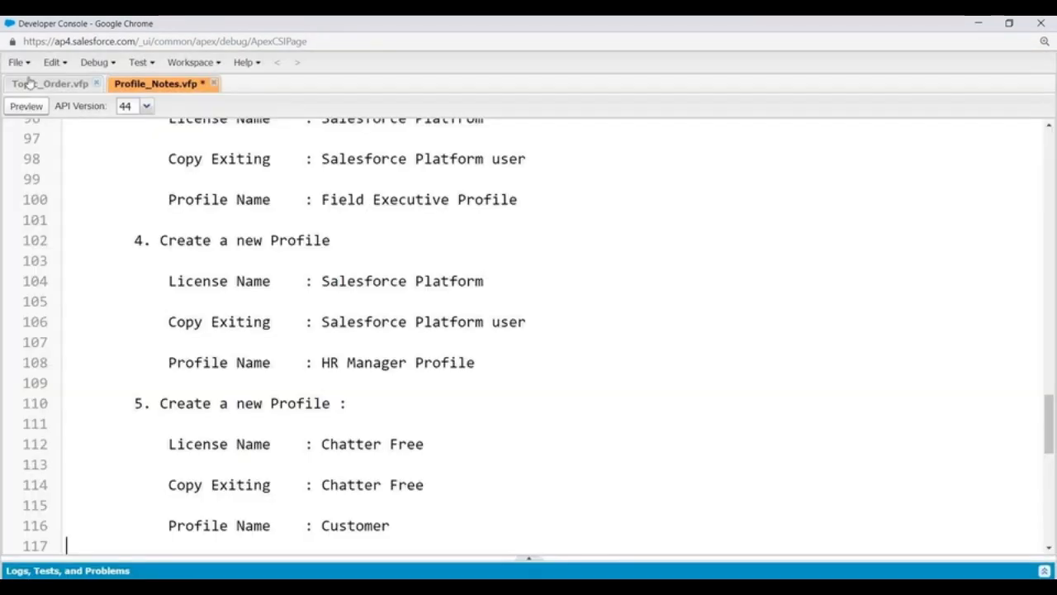
left_click(29, 64)
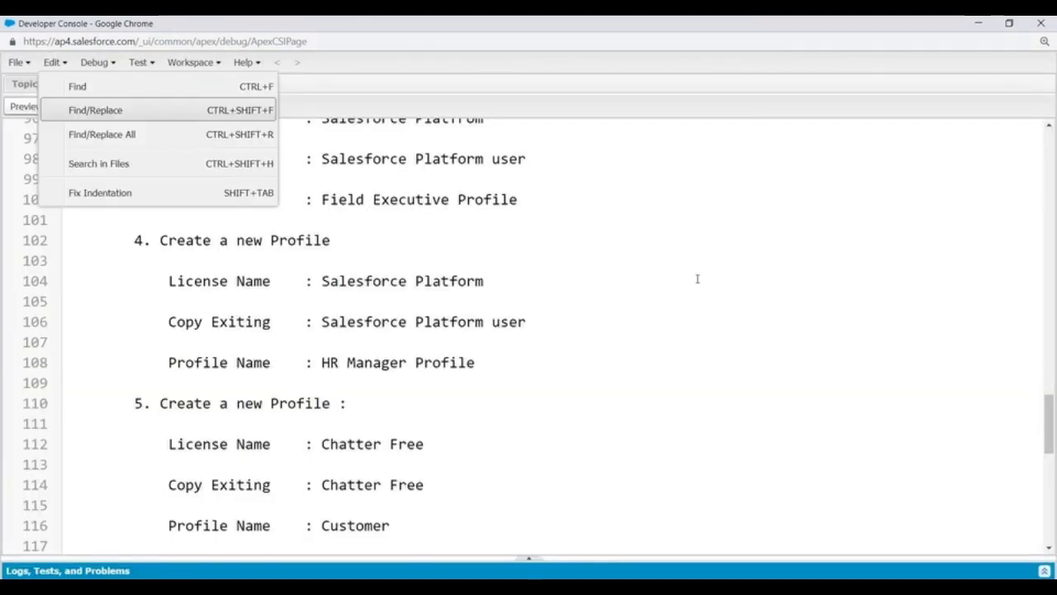
left_click(770, 304)
key("ctrl+s")
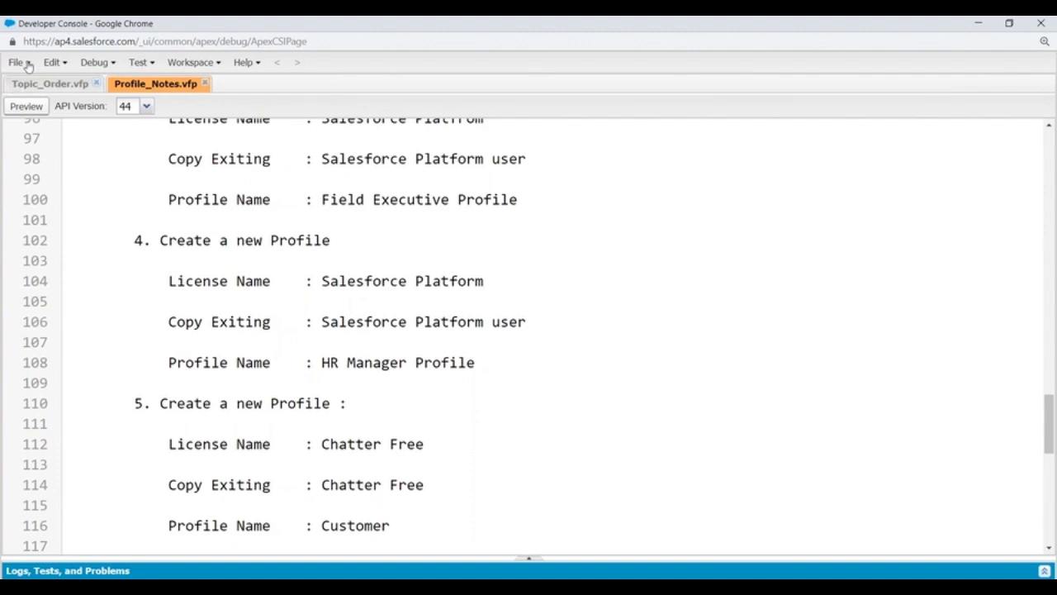
Create a new Visualforce page named User_Notes
left_click(27, 64)
mouse_move(176, 85)
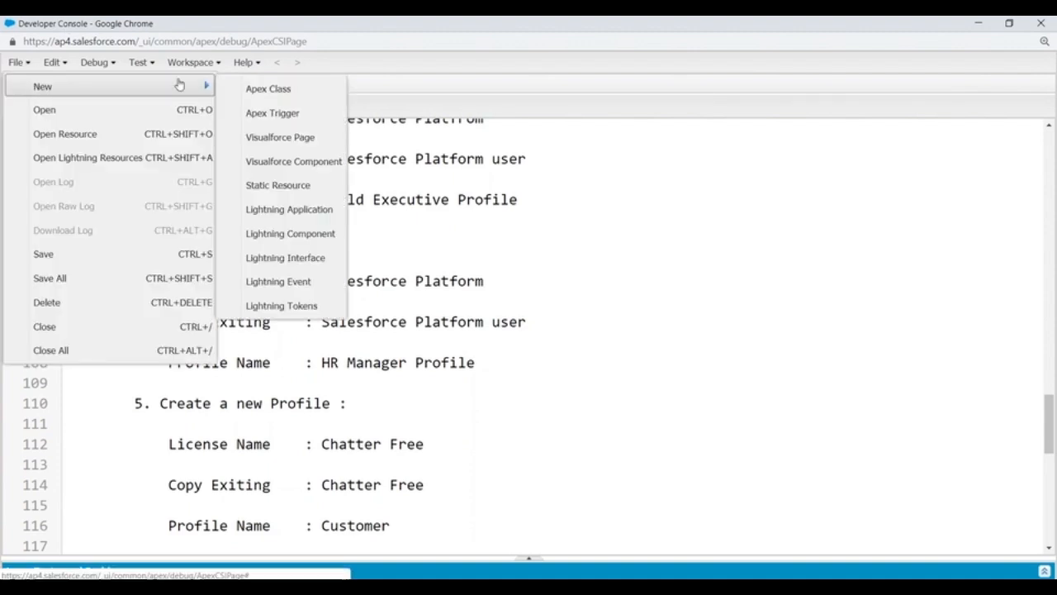
left_click(282, 143)
type("User")
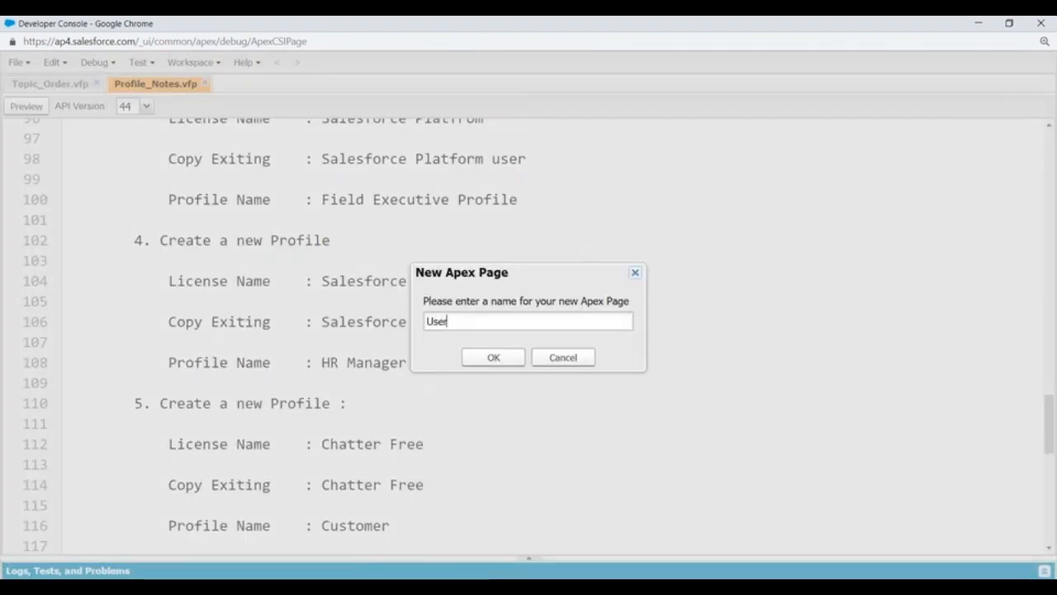
type("_+Notes")
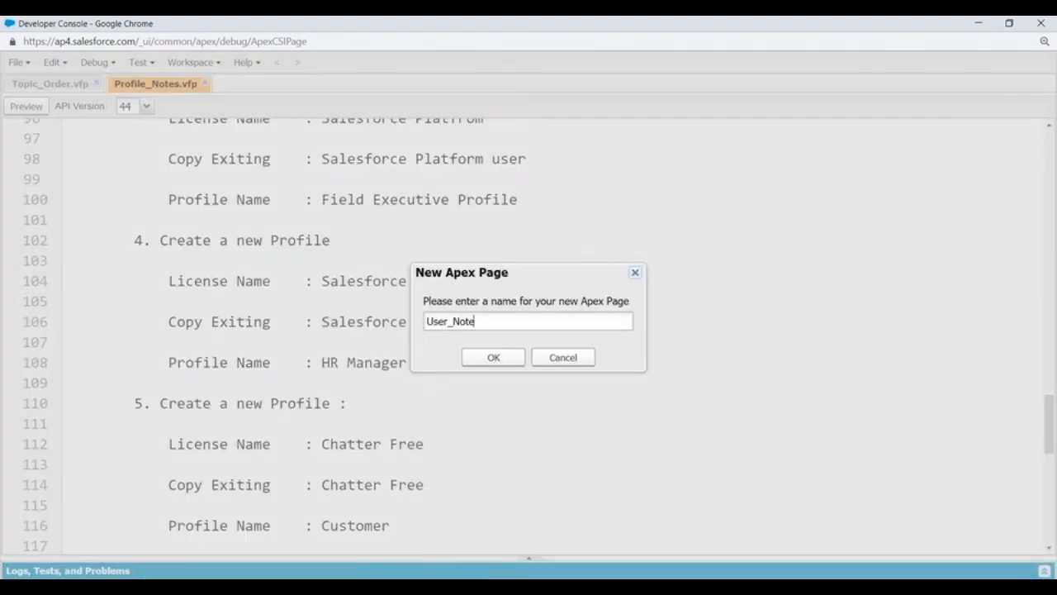
key("Return")
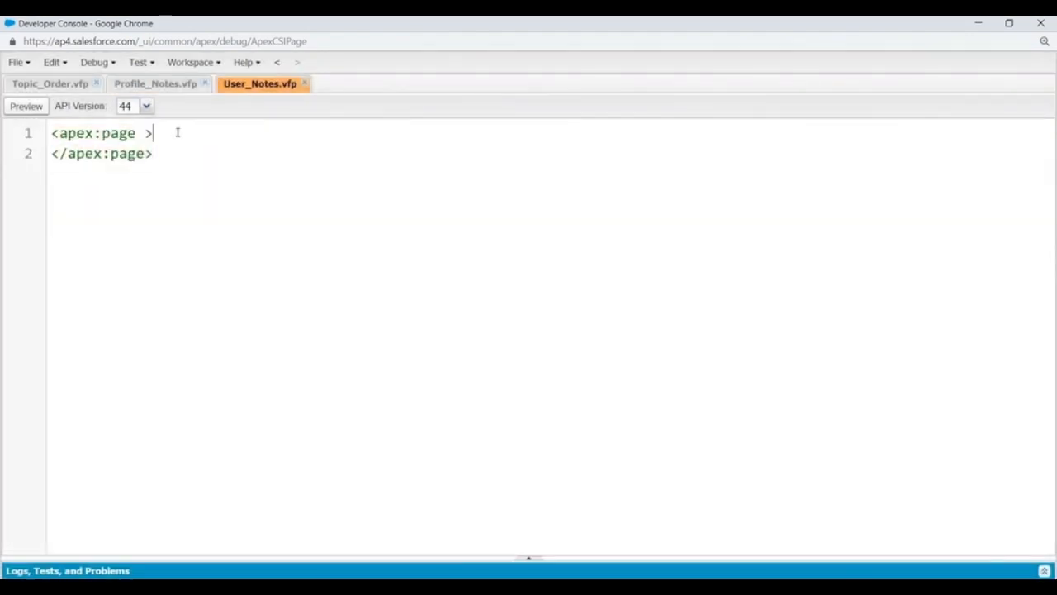
Paste the copied Users notes inside the opening apex:page tag of User_Notes and return to the beginning of the page
key("ctrl+v")
scroll(189, 141, "up", 5)
scroll(193, 142, "up", 20)
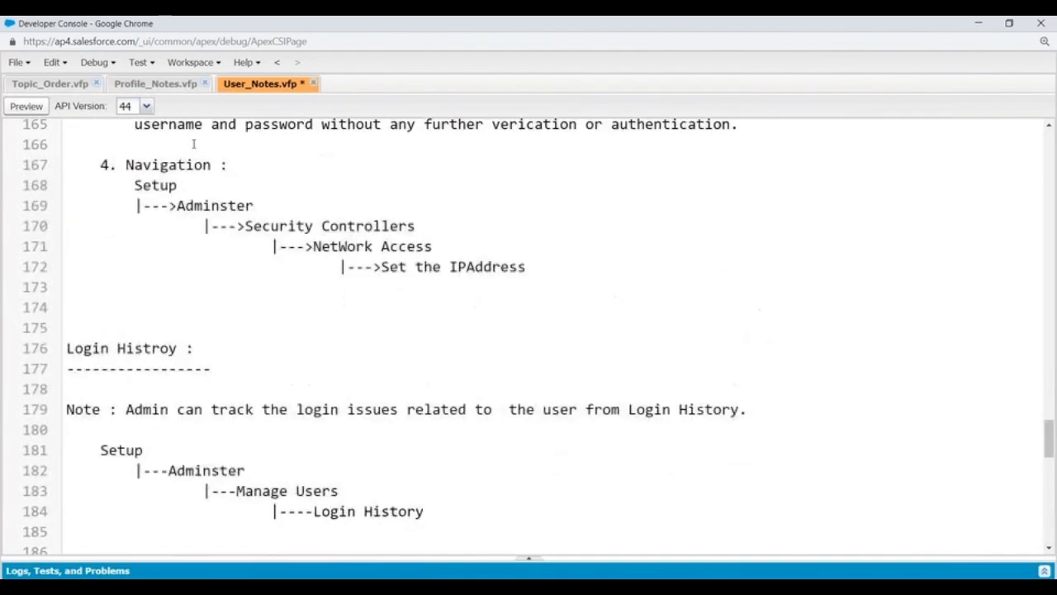
scroll(193, 142, "up", 8)
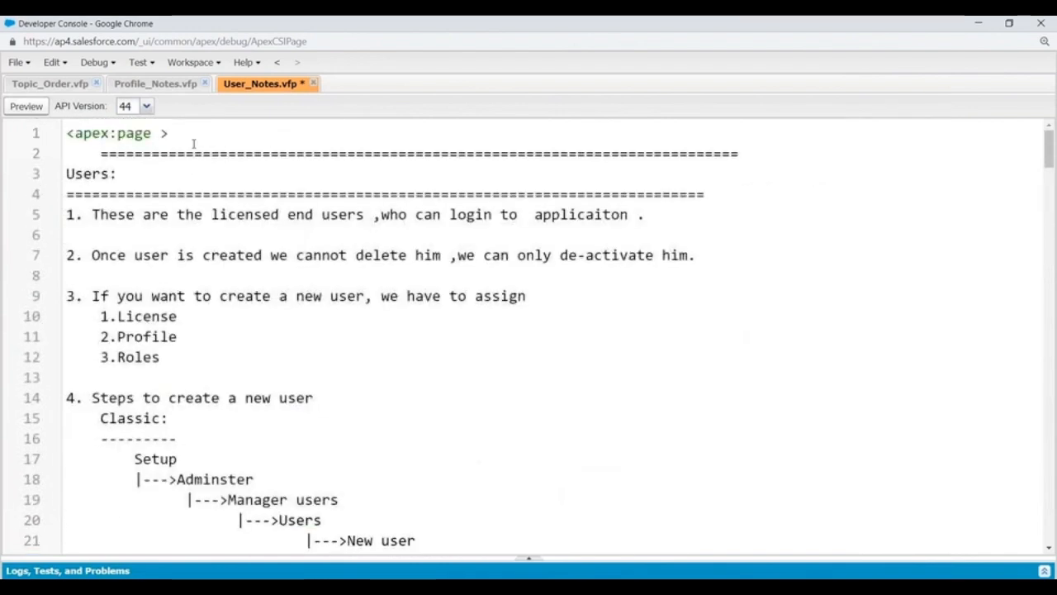
Remove the extra indentation before the first separator line above the Users heading
left_click(96, 148)
key("Delete")
key("Delete")
key("Delete")
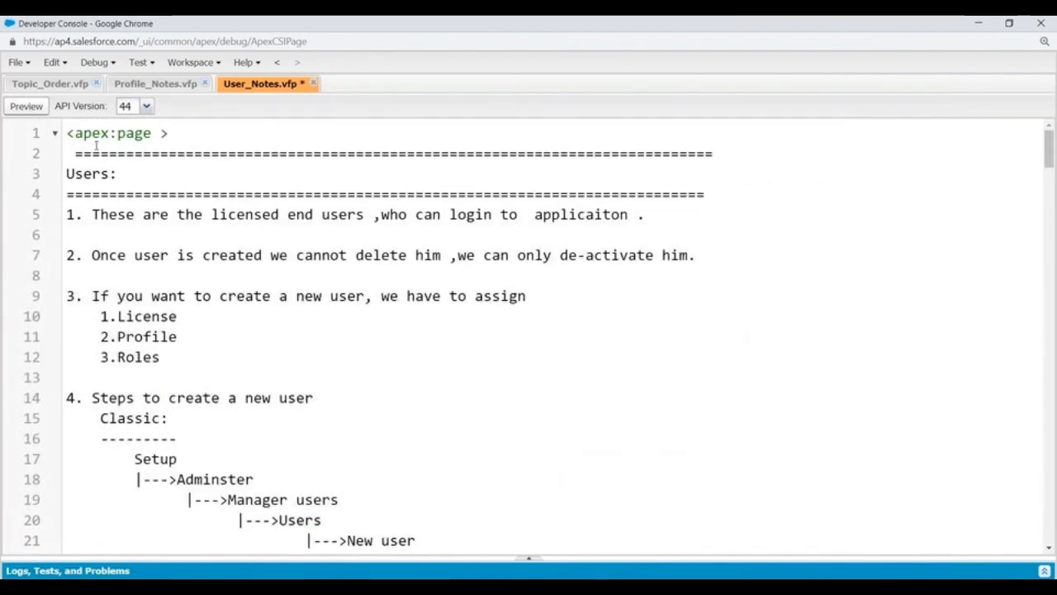
key("BackSpace")
key("Return")
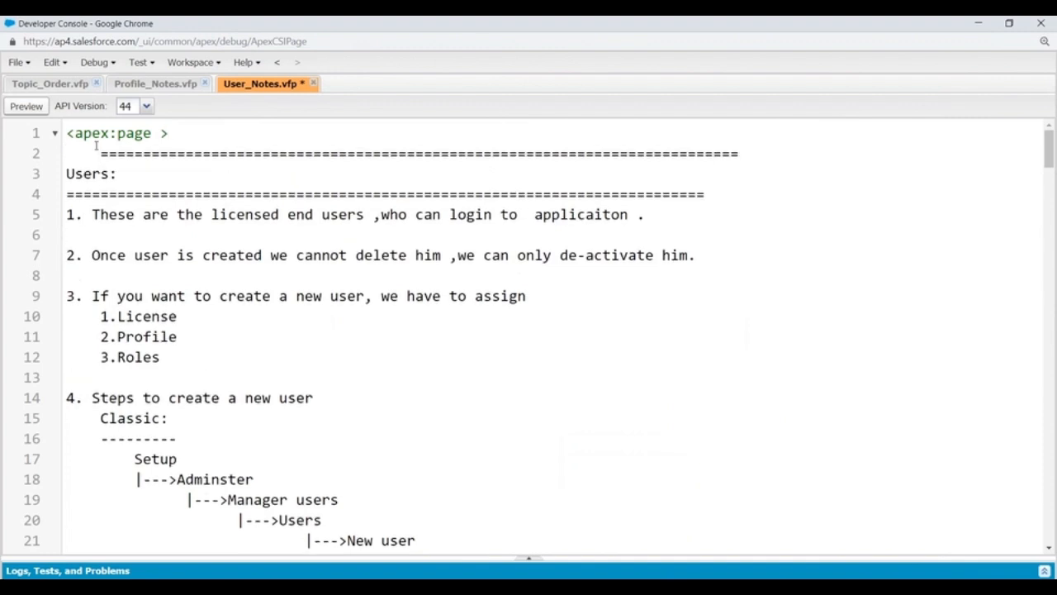
key("BackSpace")
key("BackSpace")
key("BackSpace")
key("BackSpace")
Review the Classic and Lightning navigation paths for creating a new user in the notes
scroll(97, 146, "down", 3)
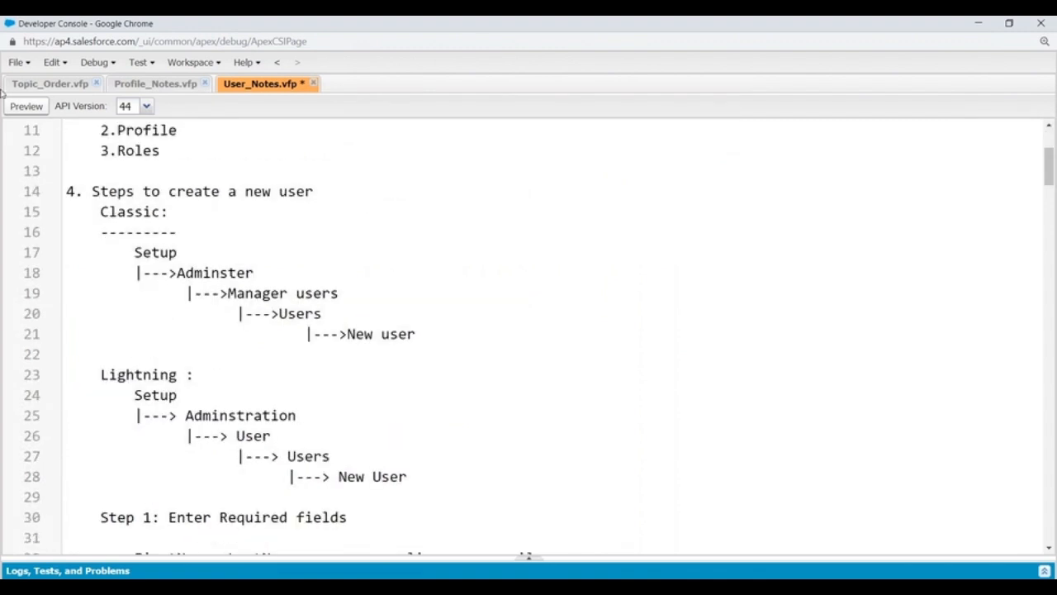
left_click_drag(100, 219, 191, 244)
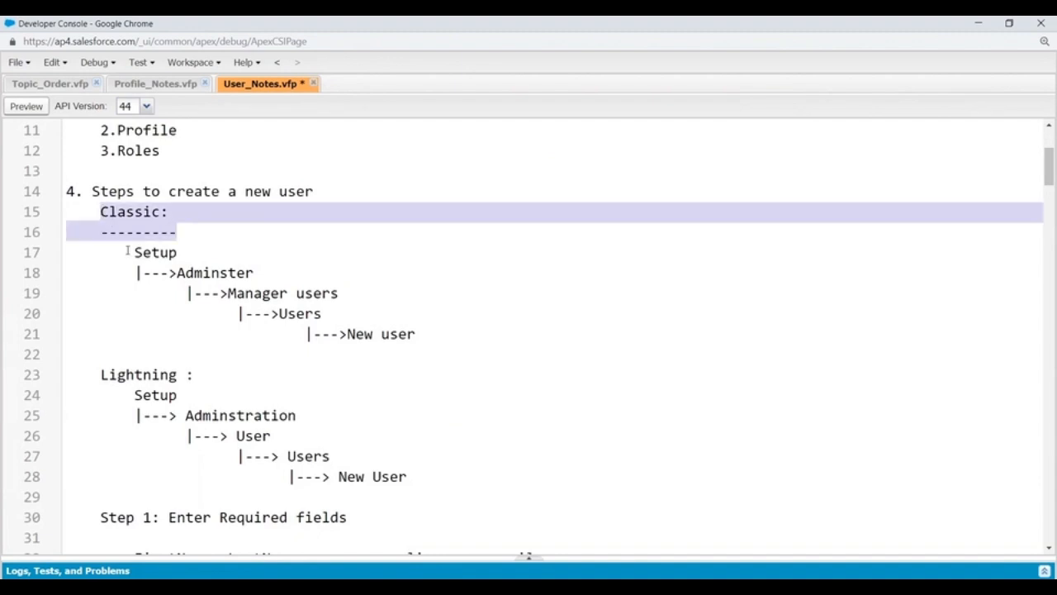
left_click_drag(127, 251, 348, 293)
left_click_drag(279, 312, 441, 339)
scroll(457, 330, "down", 2)
scroll(171, 320, "up", 1)
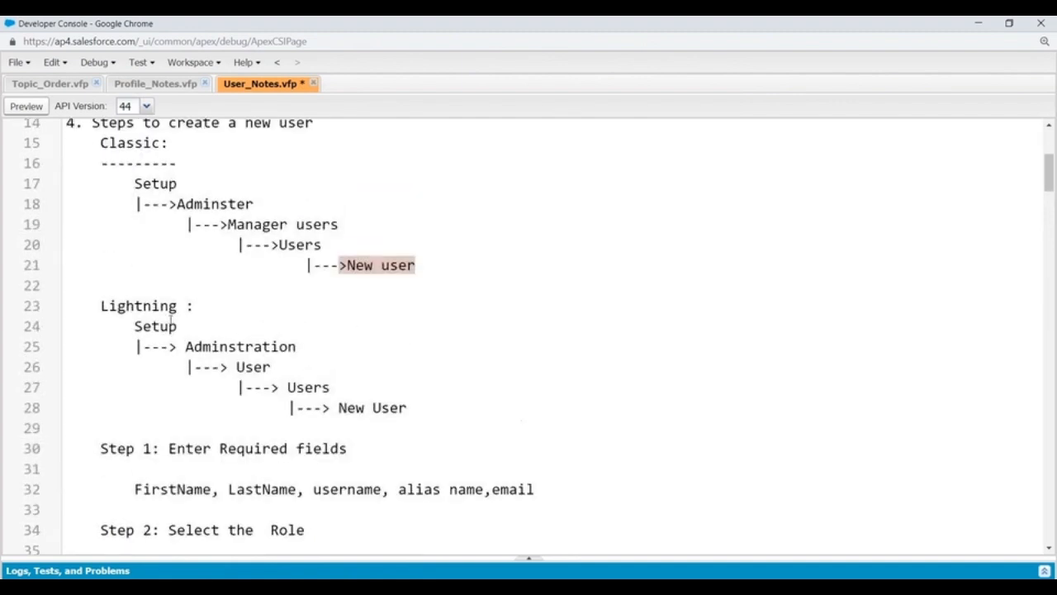
scroll(171, 320, "down", 1)
left_click_drag(183, 278, 324, 281)
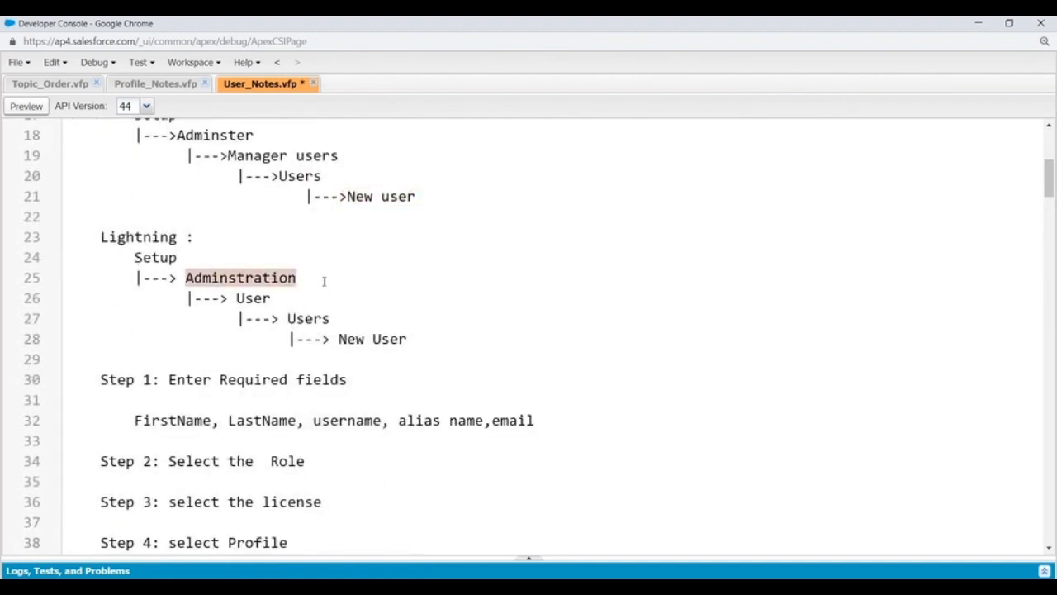
left_click_drag(236, 298, 409, 339)
Review Steps 1 to 5 for creating a user: required fields, role, license, profile and save
scroll(440, 285, "down", 4)
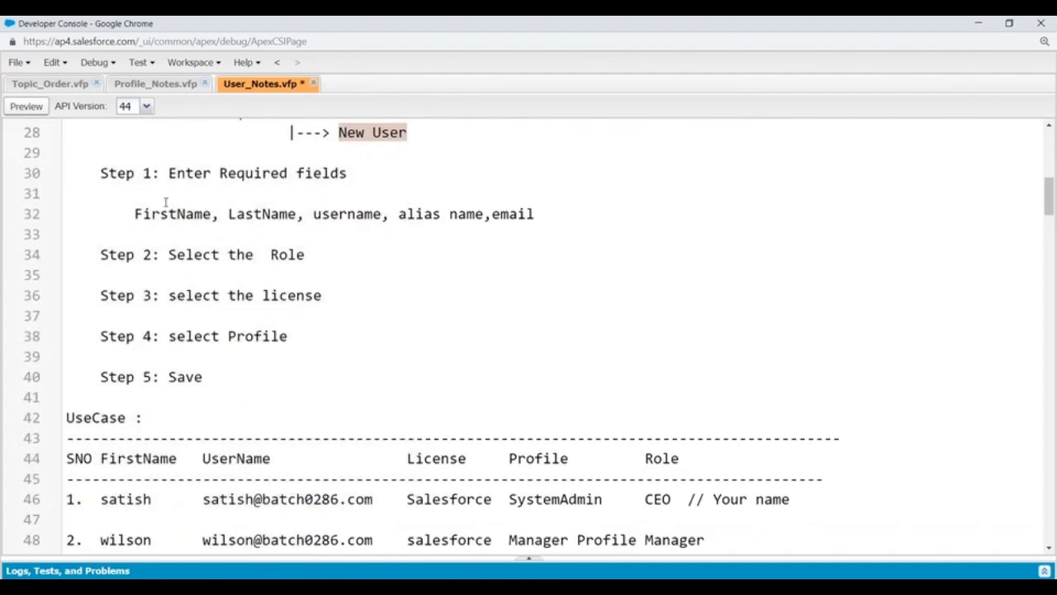
left_click_drag(170, 173, 386, 178)
left_click_drag(134, 214, 585, 219)
left_click(410, 216)
left_click(488, 293)
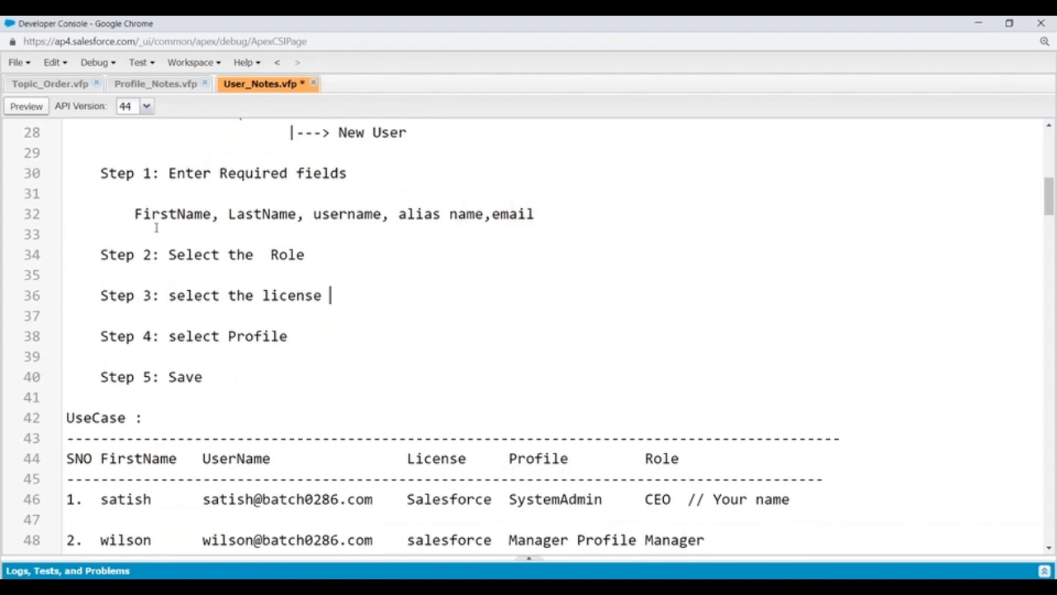
left_click_drag(168, 254, 326, 254)
left_click(175, 295)
left_click_drag(259, 295, 335, 297)
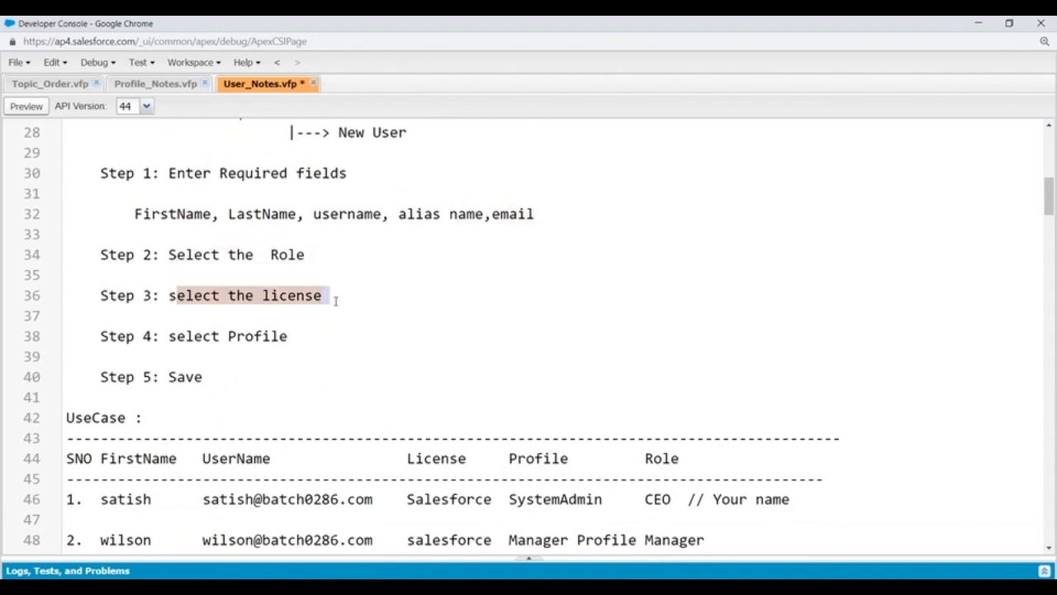
left_click_drag(160, 339, 355, 342)
left_click_drag(168, 381, 203, 381)
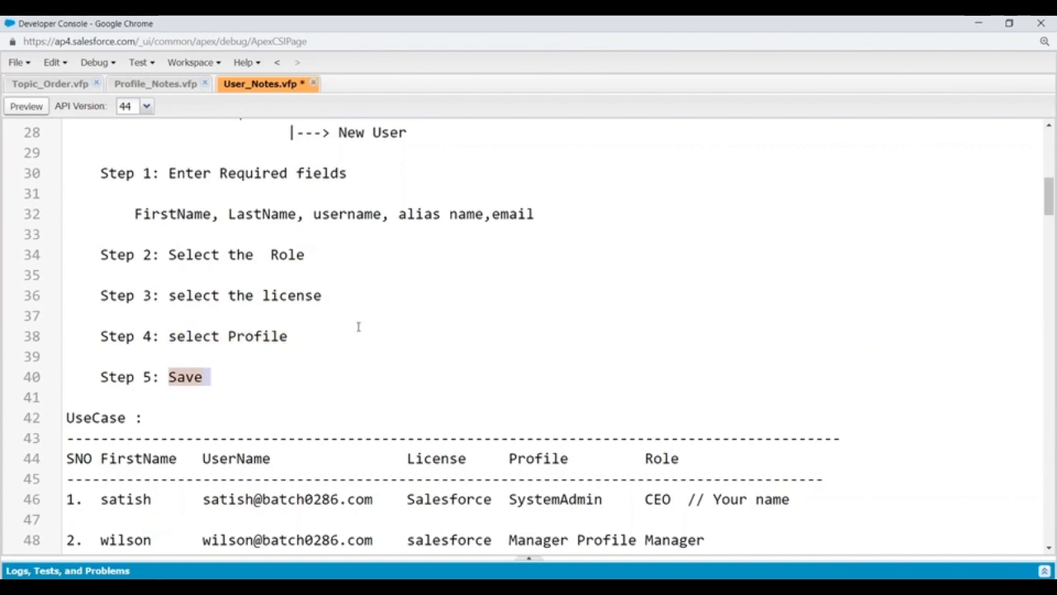
Examine the notes on the user use case, freezing and deactivating users, and profile-level IP range restrictions
scroll(416, 300, "down", 6)
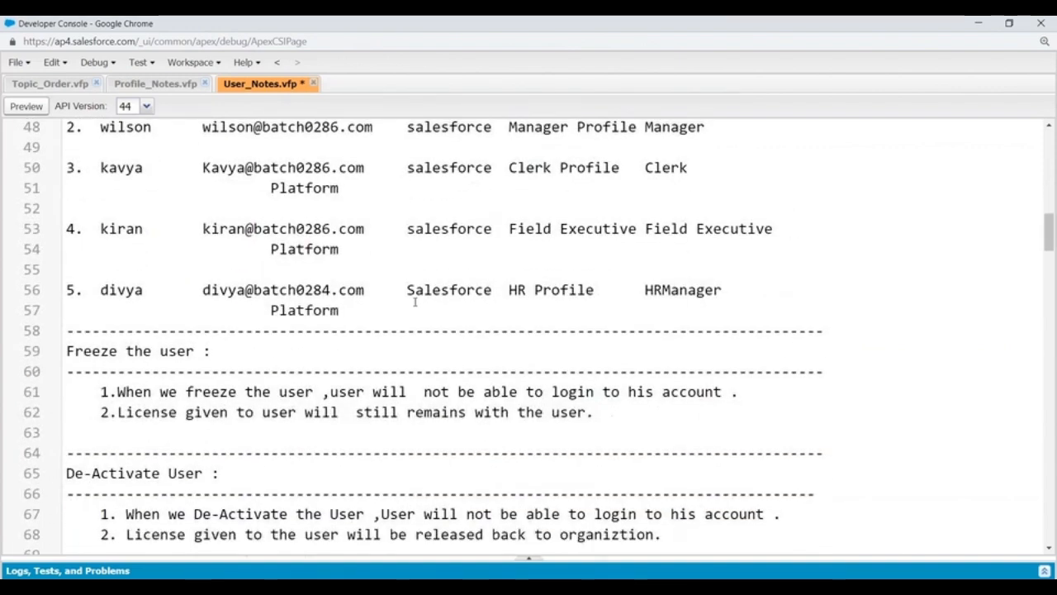
scroll(415, 301, "up", 3)
scroll(415, 301, "down", 3)
scroll(232, 294, "down", 1)
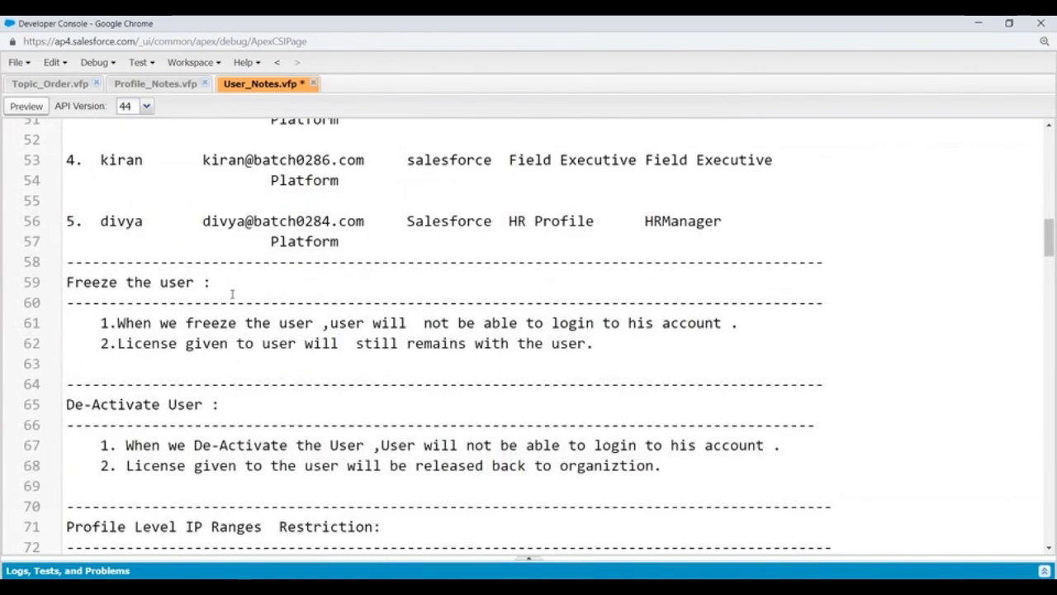
scroll(231, 293, "down", 1)
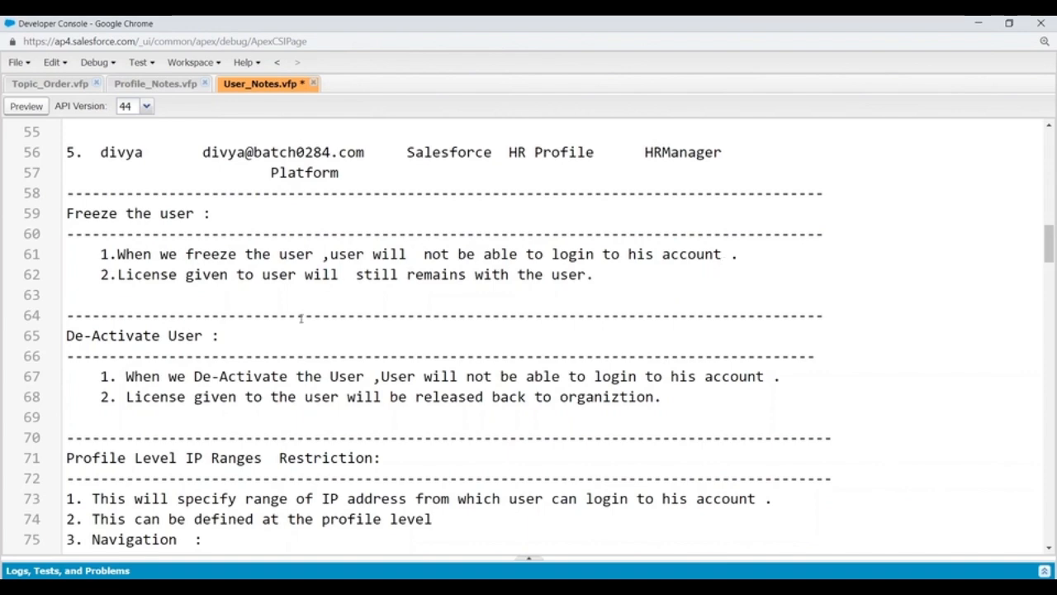
scroll(300, 314, "down", 2)
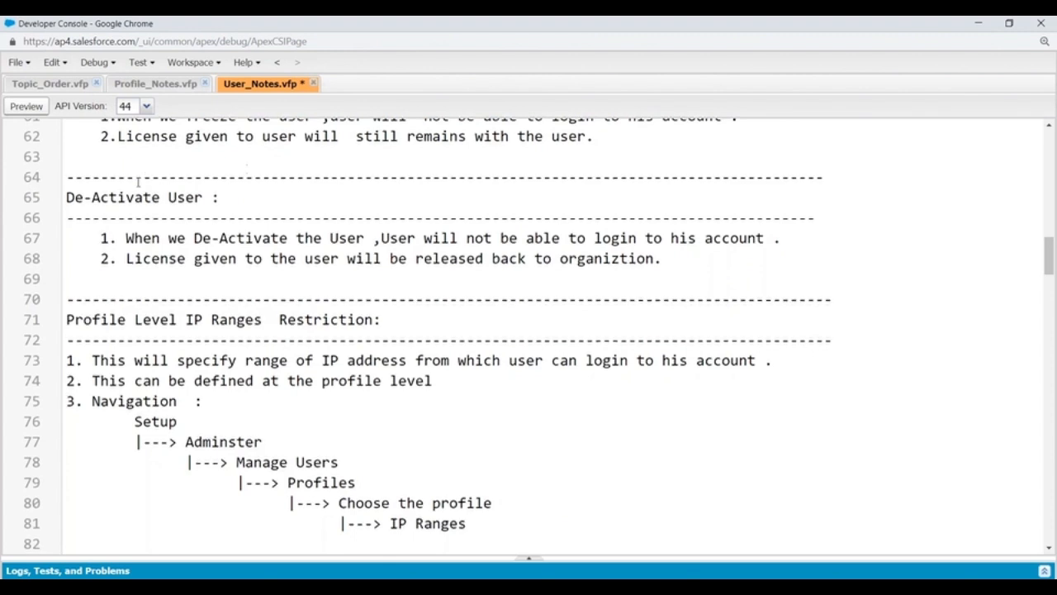
scroll(384, 252, "down", 2)
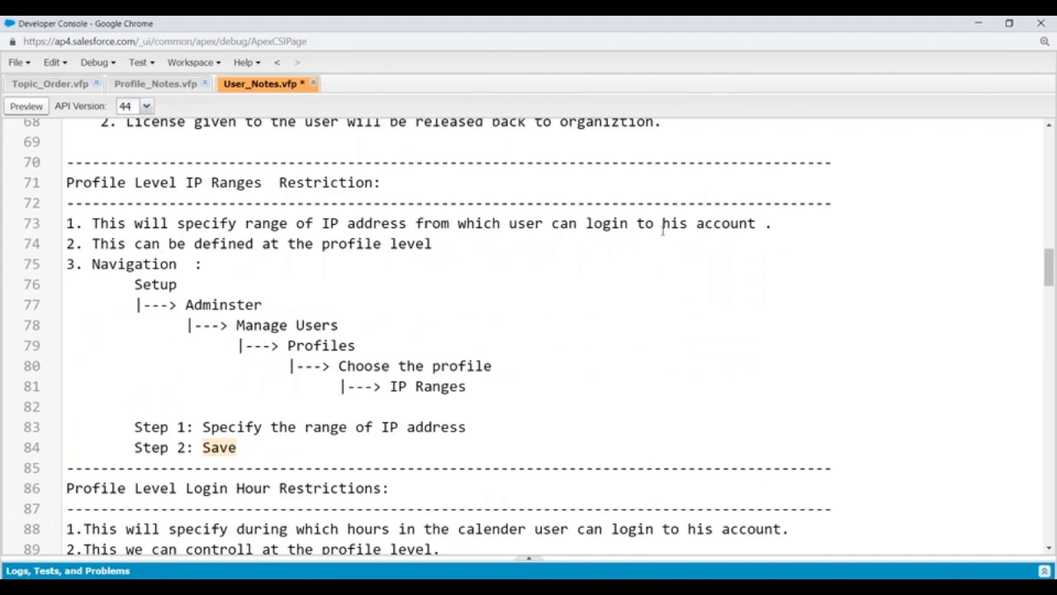
scroll(297, 278, "down", 2)
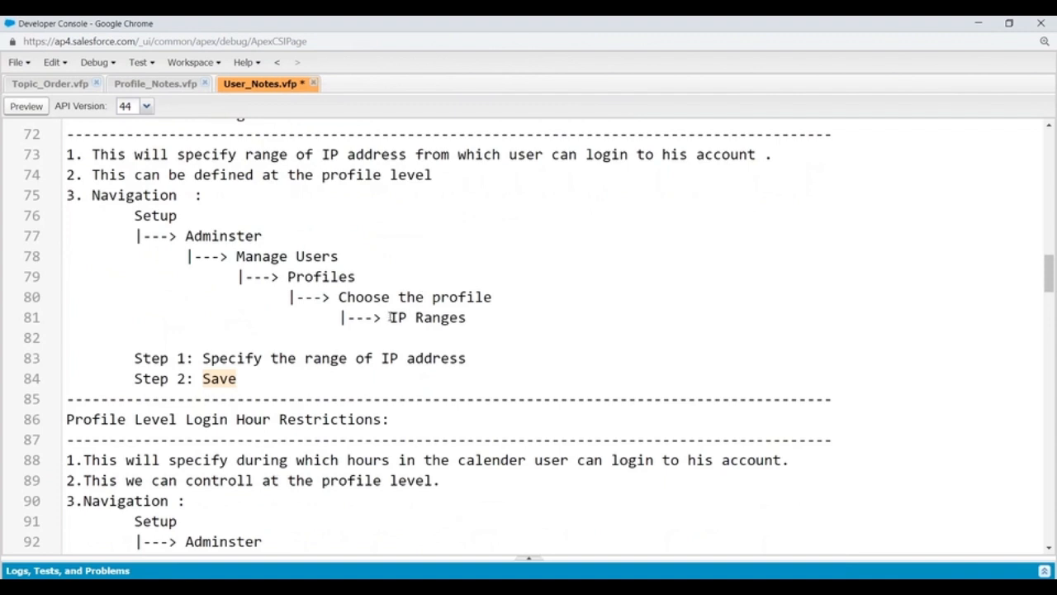
left_click_drag(392, 317, 468, 317)
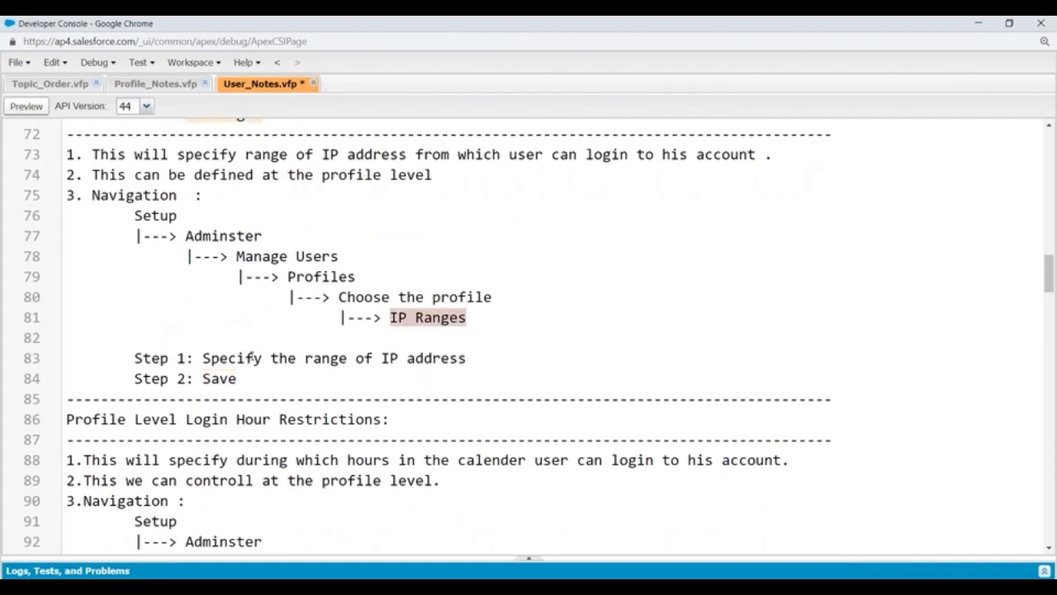
Review the notes on profile-level login hour restrictions and the start of the Maximum Invalid Attempts section
left_click(211, 379)
scroll(145, 248, "down", 4)
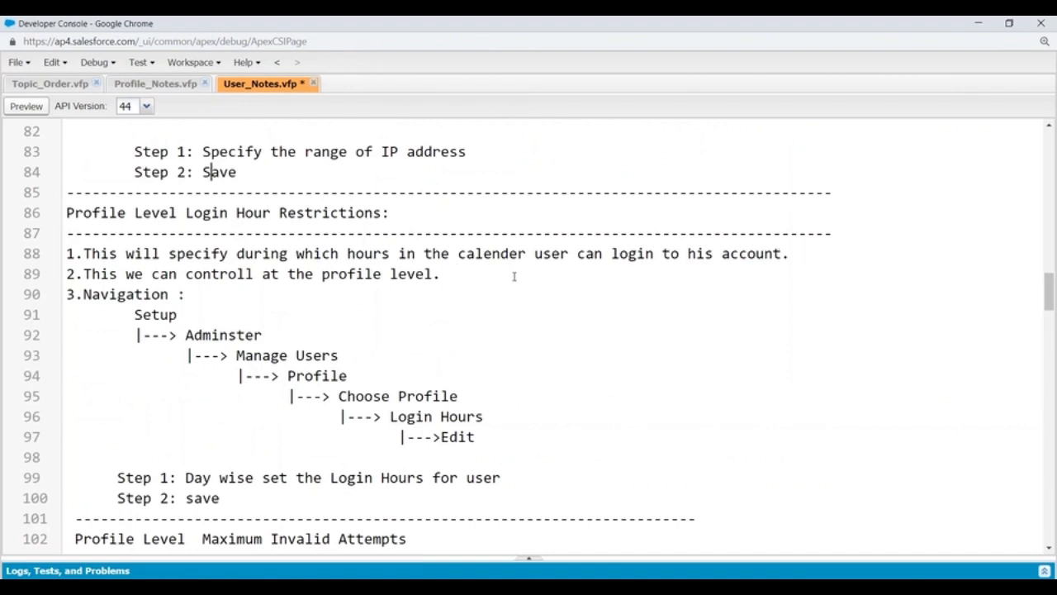
scroll(262, 260, "down", 1)
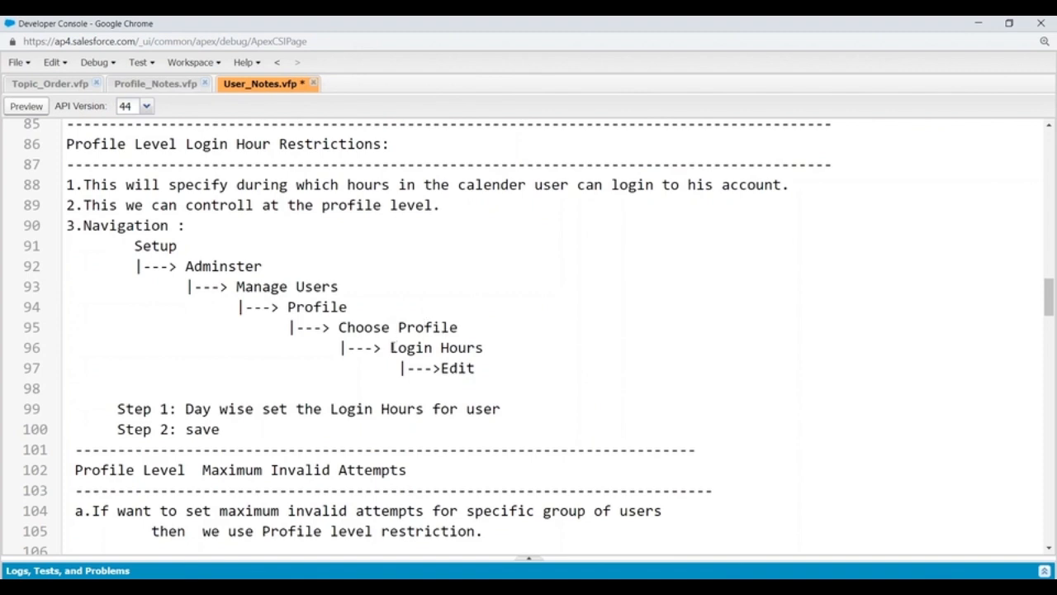
left_click(391, 348)
scroll(467, 367, "down", 3)
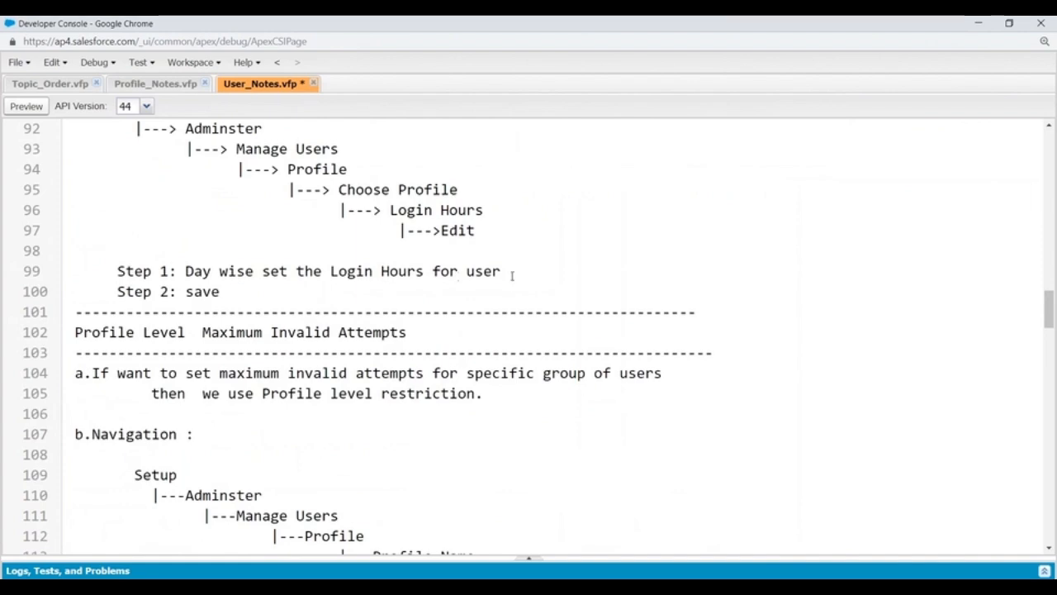
scroll(228, 302, "down", 3)
scroll(228, 302, "down", 1)
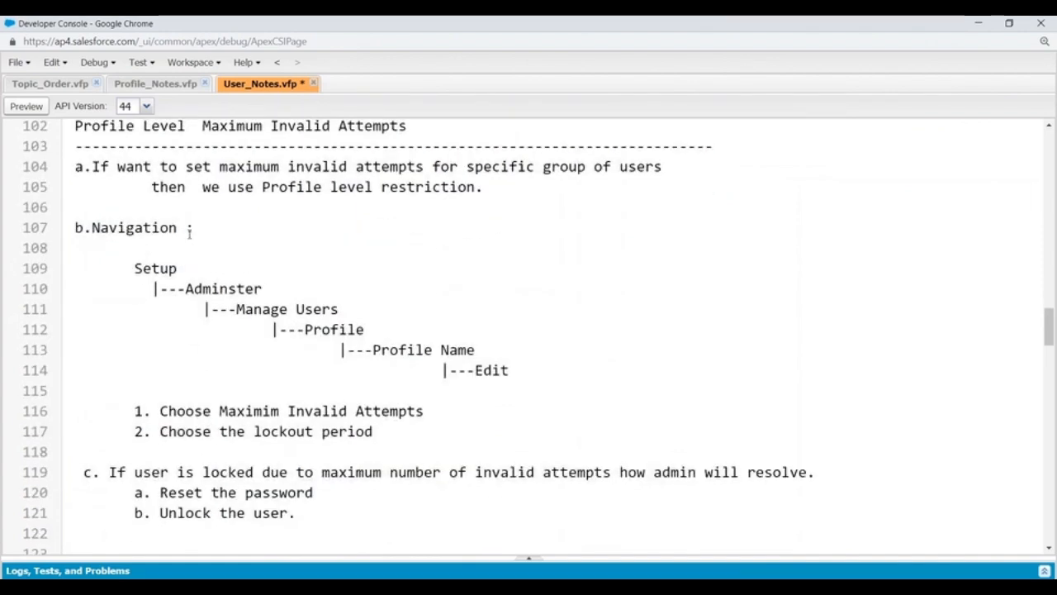
Add ">" arrowheads before Adminster, Manage Users and Profile in the Maximum Invalid Attempts navigation path
scroll(189, 229, "up", 1)
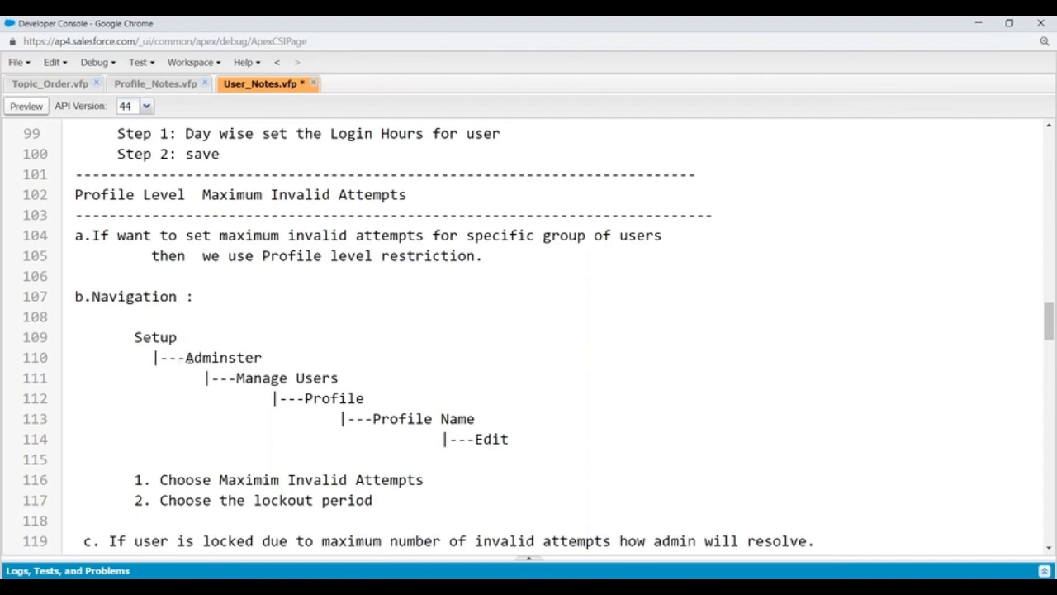
left_click(186, 356)
type(">")
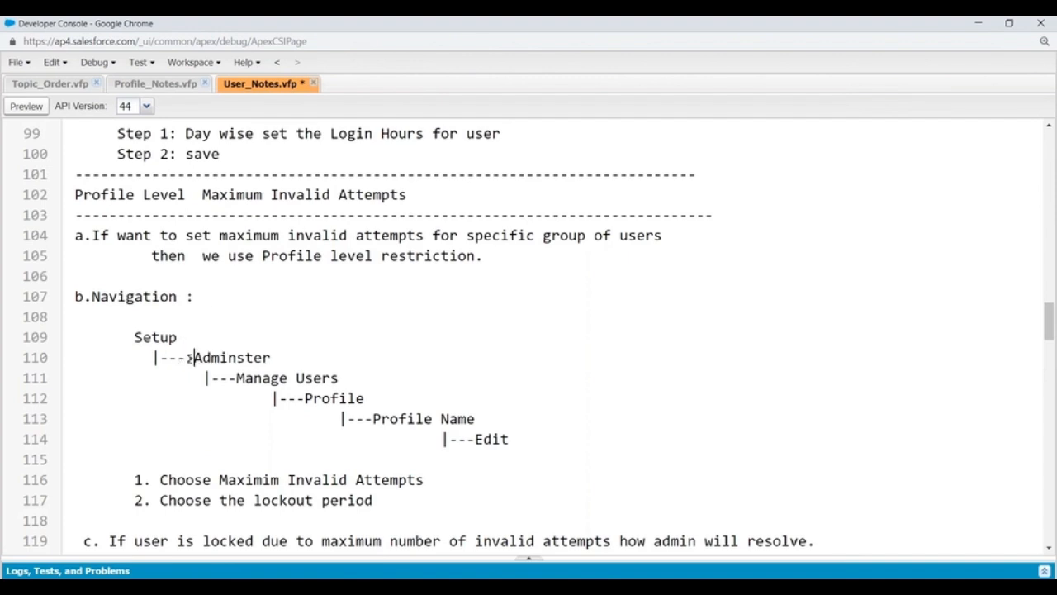
left_click(236, 378)
type(">")
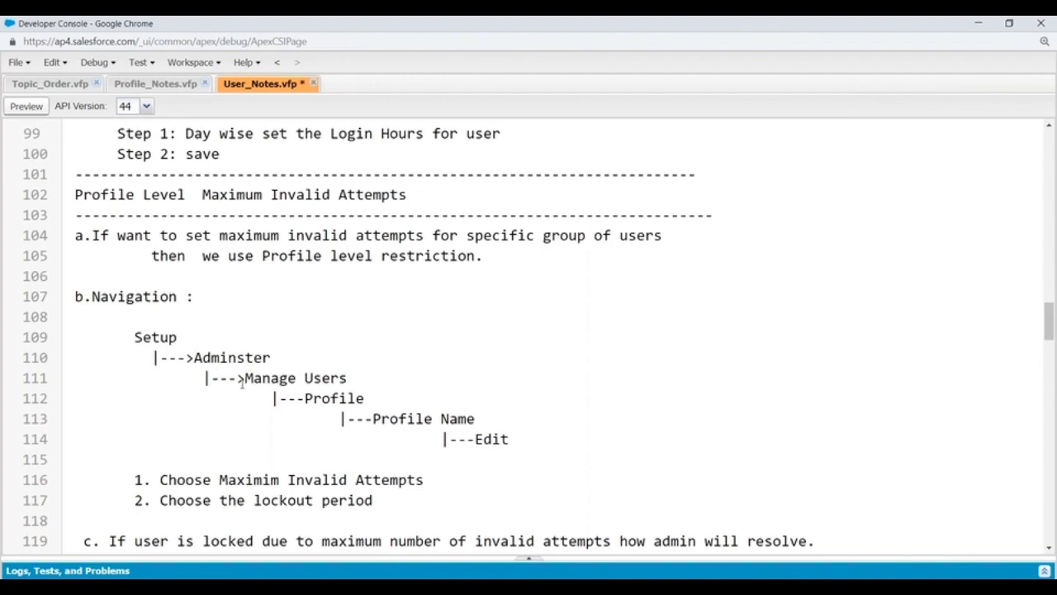
left_click(305, 398)
type(">")
Reduce the indentation of the Profile and Manage Users lines so they step evenly below Adminster
left_click(269, 399)
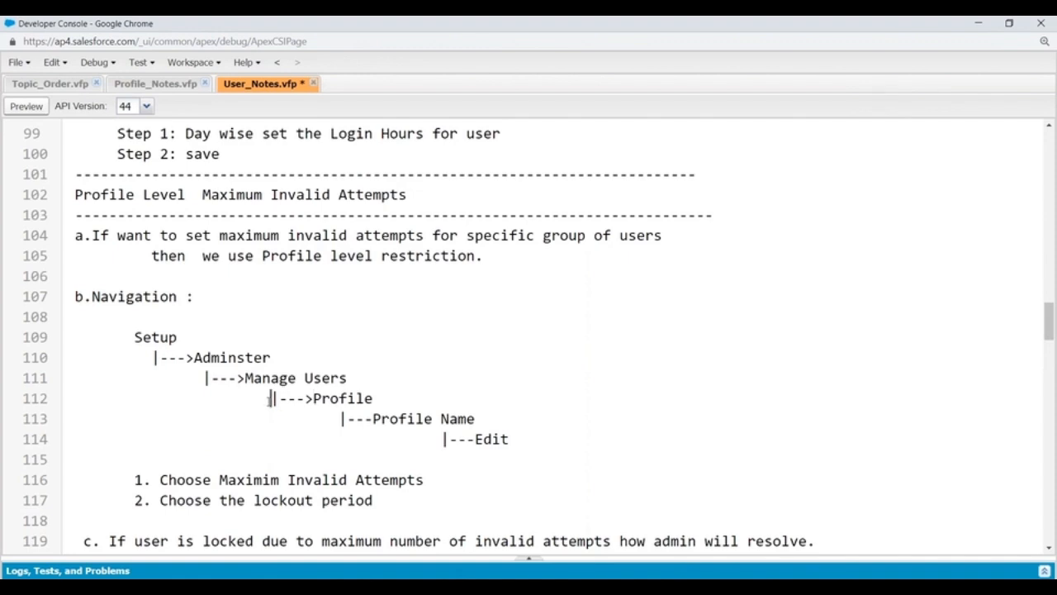
key("BackSpace")
key("BackSpace")
key("BackSpace")
key("BackSpace")
key("BackSpace")
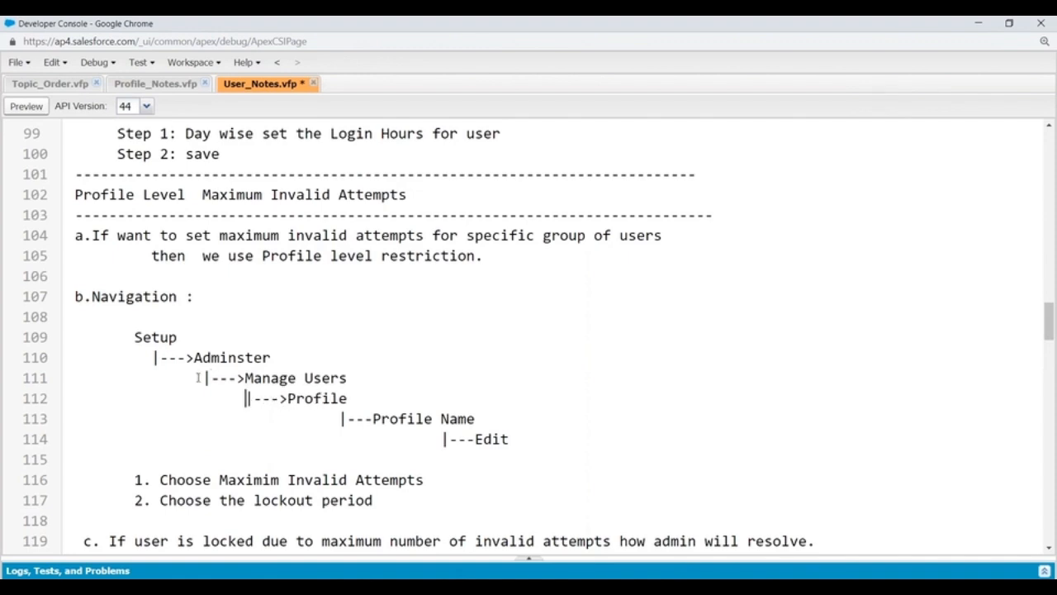
left_click(206, 377)
key("BackSpace")
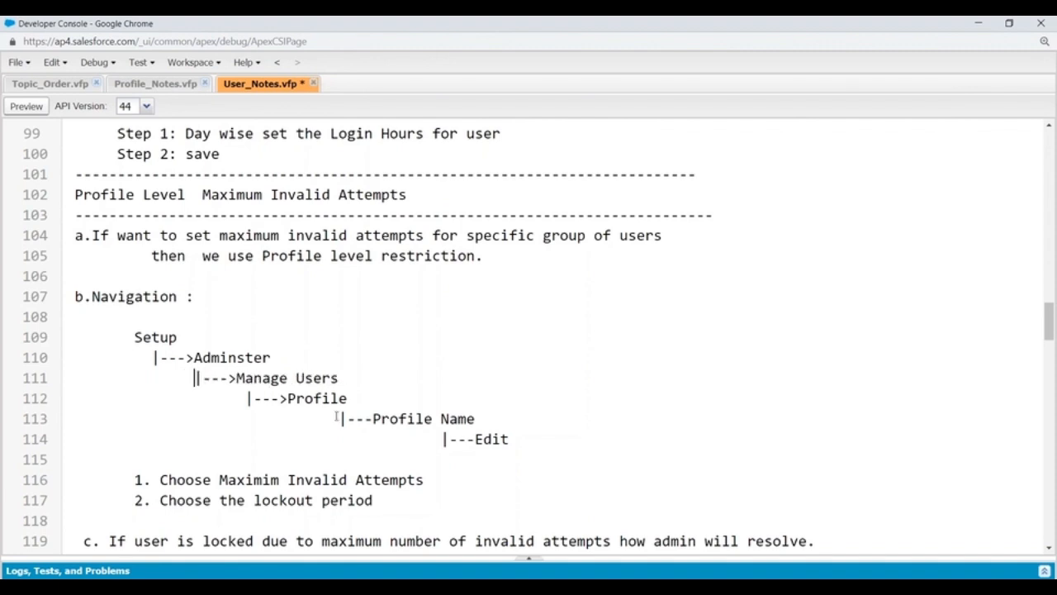
Pull the Profile Name line back to just beneath Profile and complete its arrow with ">"
left_click(342, 418)
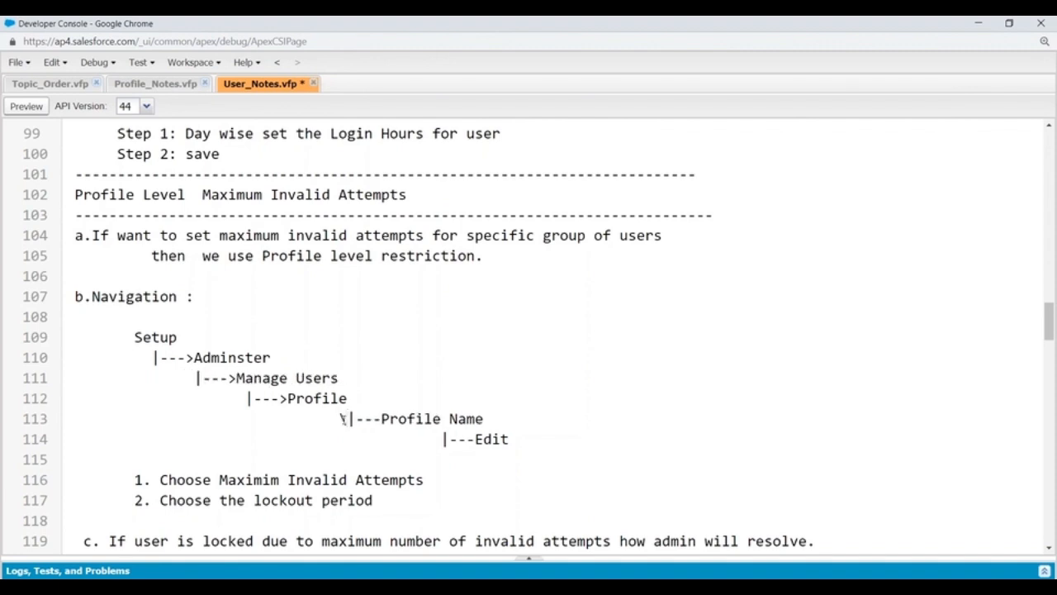
key("BackSpace")
key("BackSpace")
key("BackSpace")
key("BackSpace")
key("BackSpace")
key("BackSpace")
key("BackSpace")
key("BackSpace")
key("BackSpace")
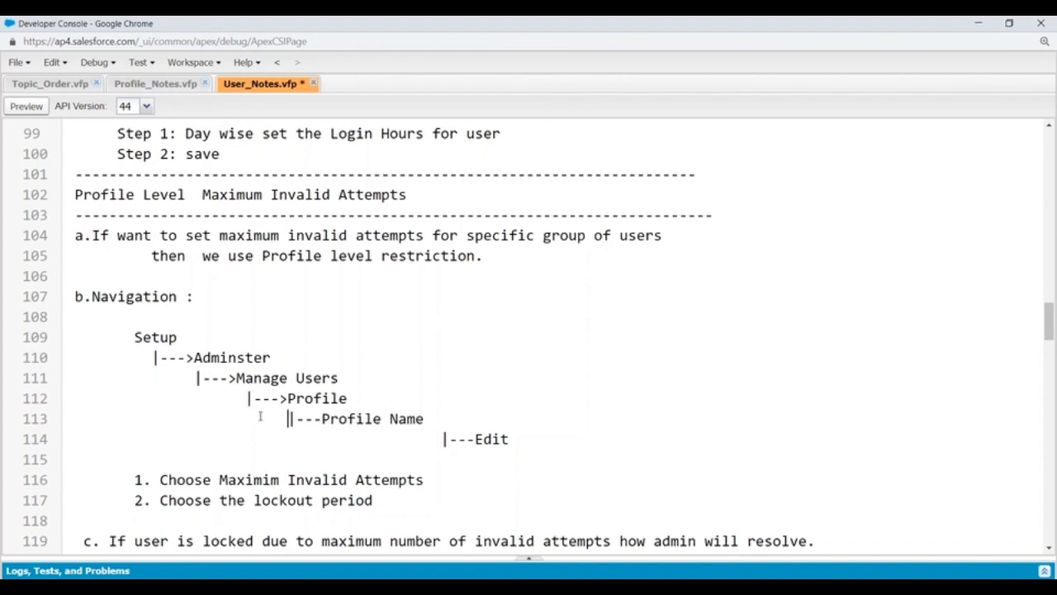
left_click(320, 419)
type(">")
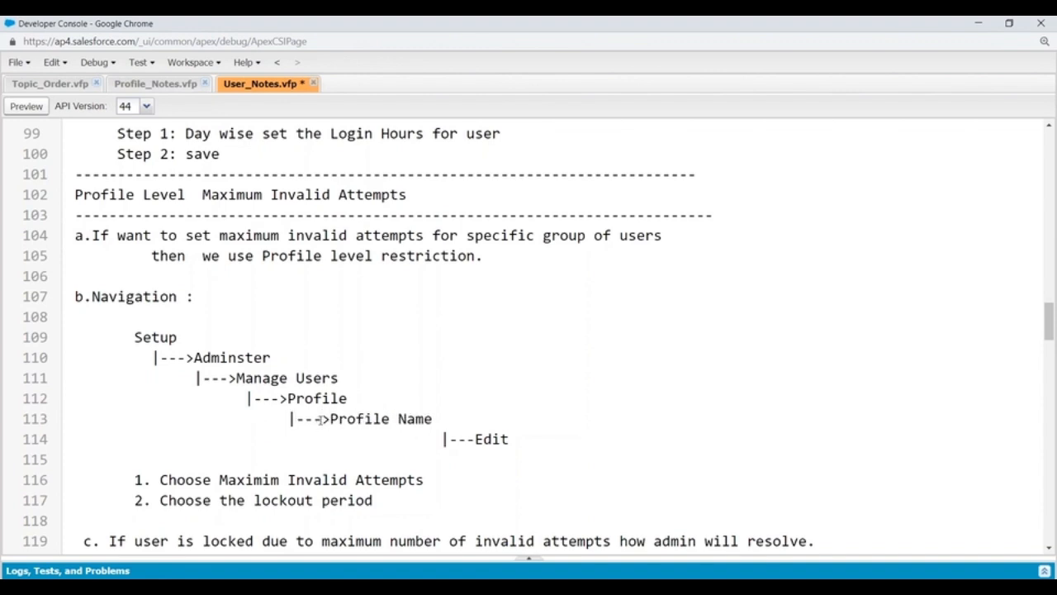
Pull the Edit line back to beneath Profile Name and complete its arrow with ">"
left_click(441, 439)
key("BackSpace")
key("BackSpace")
key("BackSpace")
key("BackSpace")
key("BackSpace")
key("BackSpace")
key("BackSpace")
key("BackSpace")
key("BackSpace")
key("BackSpace")
key("BackSpace")
key("BackSpace")
key("BackSpace")
key("BackSpace")
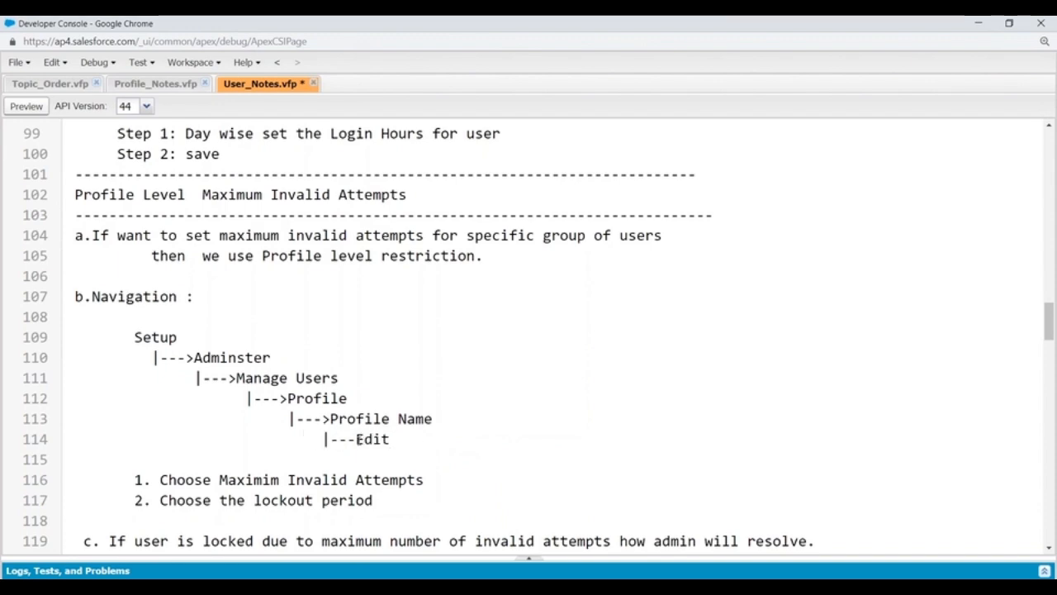
type(">")
Examine the notes on resolving locked users, organization business hours with their use case, and IP Address Network Access
scroll(360, 434, "down", 6)
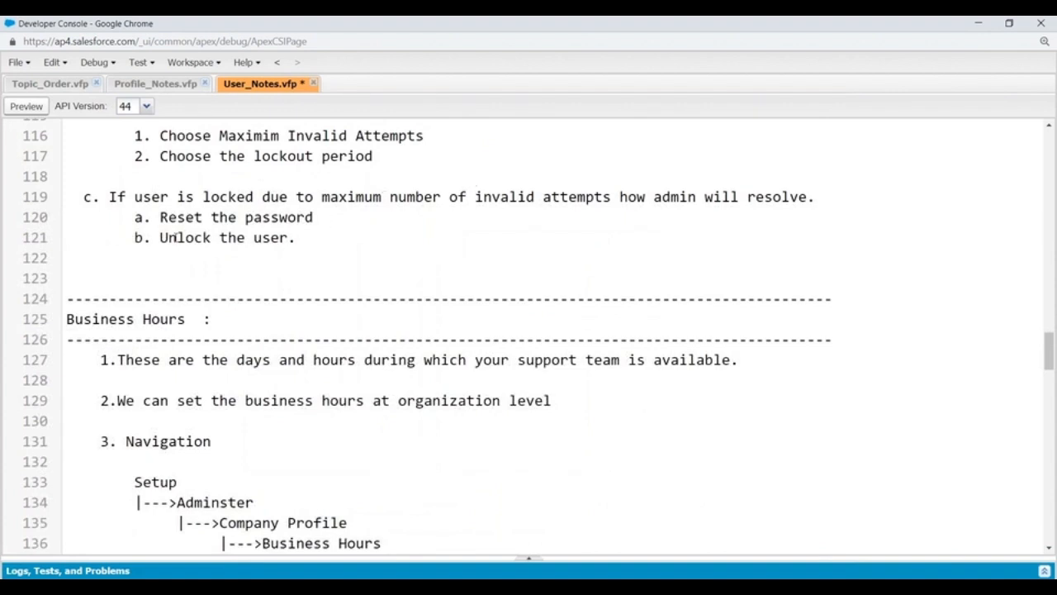
scroll(399, 240, "down", 3)
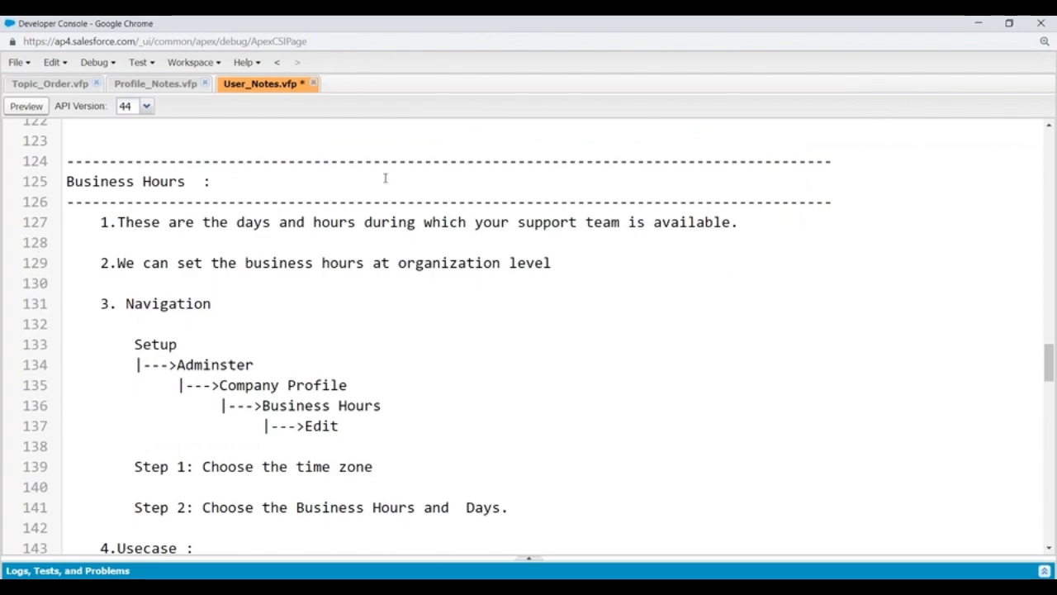
scroll(419, 263, "down", 5)
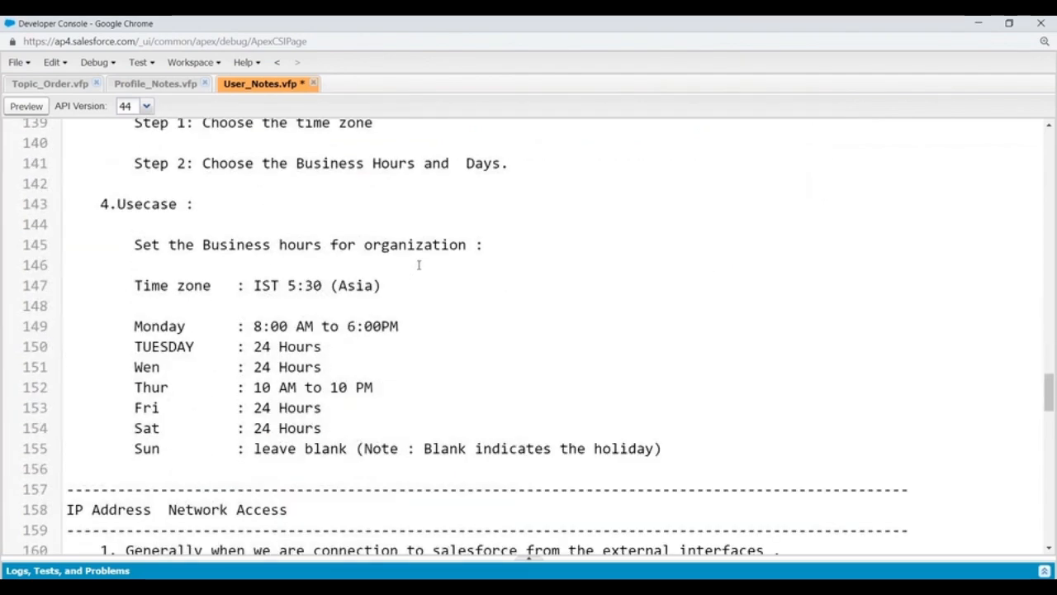
scroll(418, 264, "down", 4)
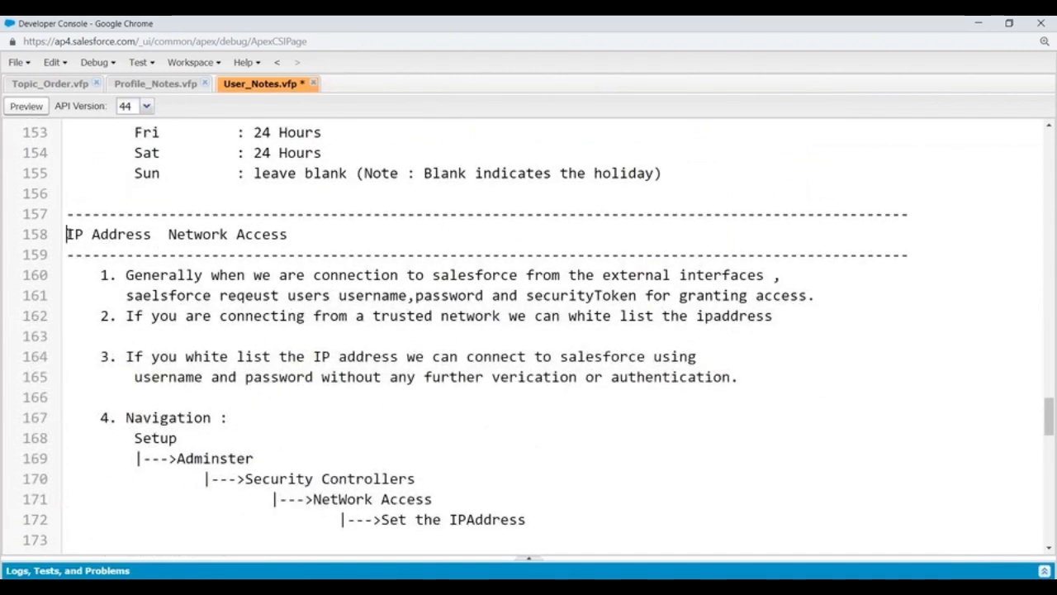
left_click_drag(67, 233, 344, 236)
left_click(366, 294)
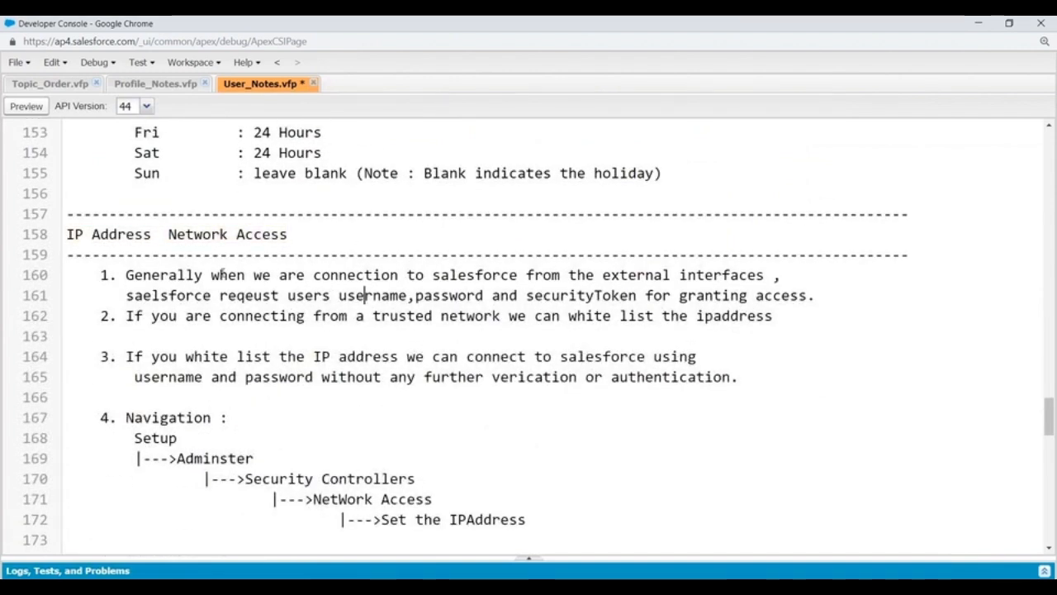
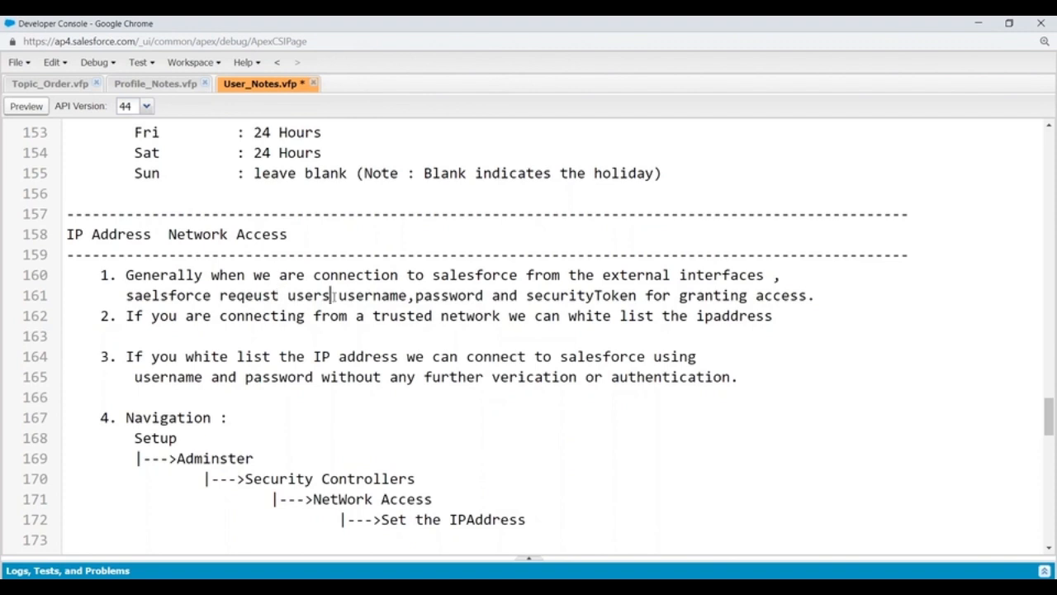
Delete the word "users" before "username" in point 1 of the IP Address Network Access notes
key("BackSpace")
key("BackSpace")
key("BackSpace")
key("BackSpace")
key("BackSpace")
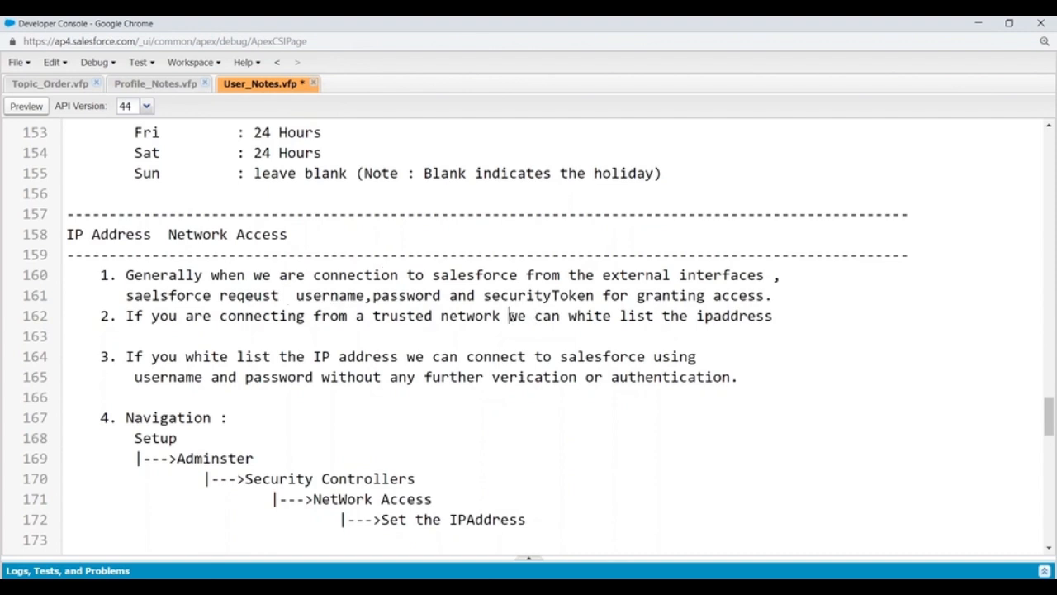
Replace the ending of point 2 after "trusted network" with "it will grant access using username and password."
left_click_drag(509, 316, 776, 313)
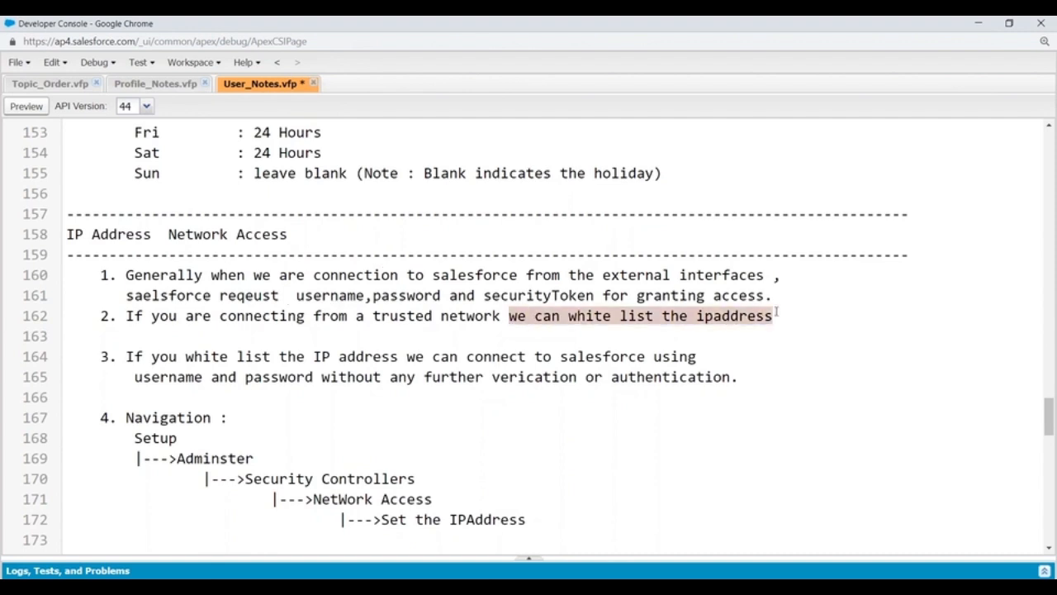
key("BackSpace")
type("it will ")
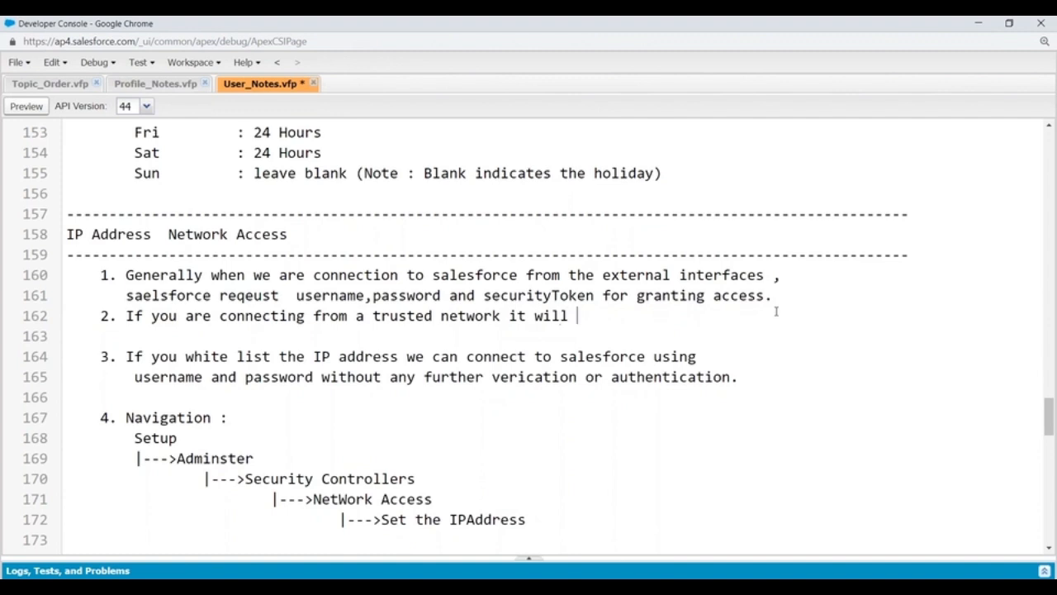
type("ask for")
key("BackSpace")
key("BackSpace")
key("BackSpace")
key("BackSpace")
key("BackSpace")
key("BackSpace")
key("BackSpace")
key("BackSpace")
type("grant access")
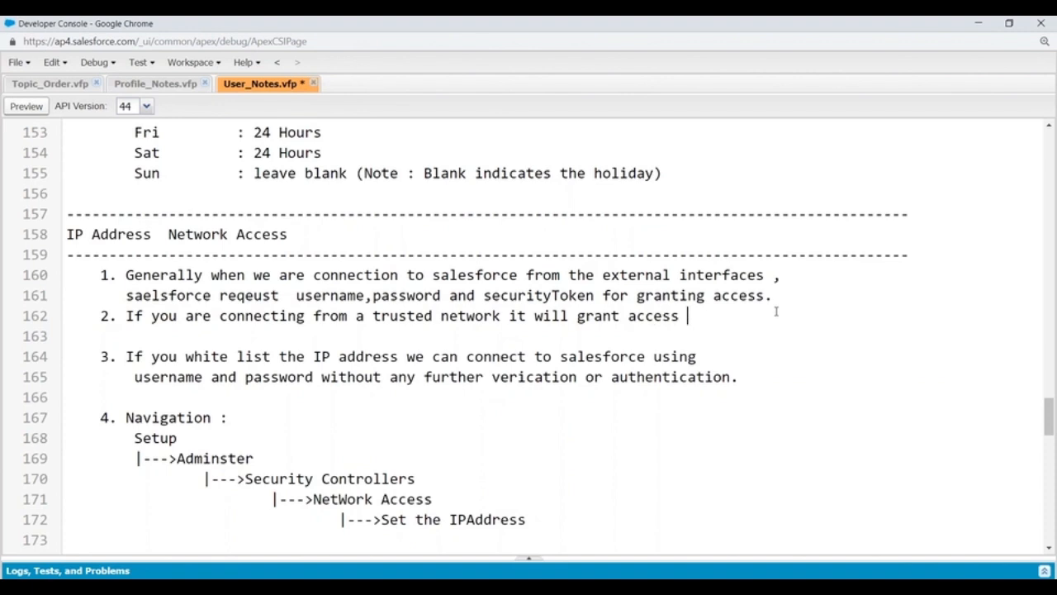
type("uusing username and p")
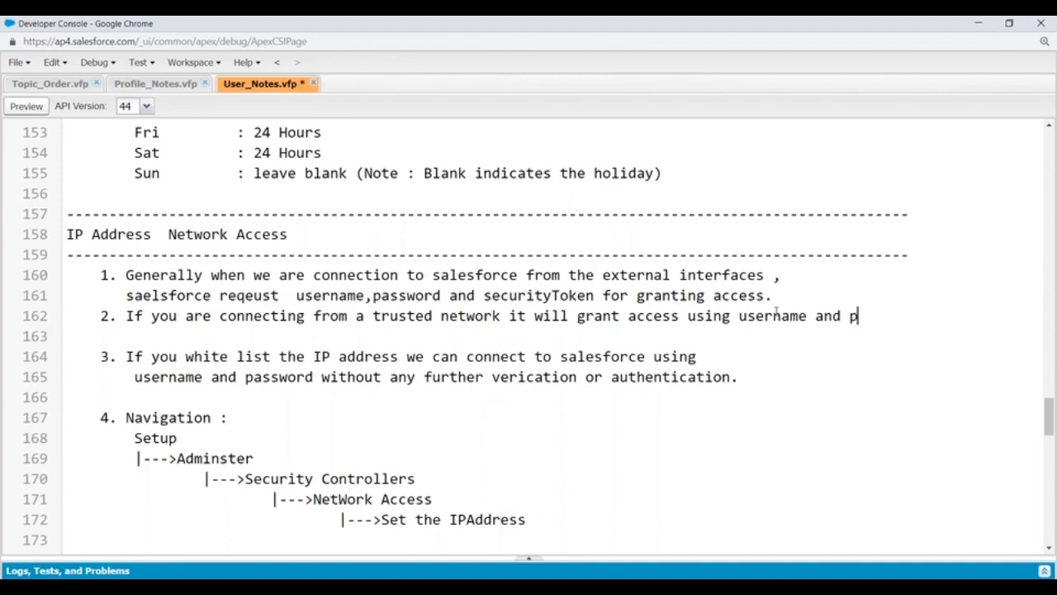
type("assword.")
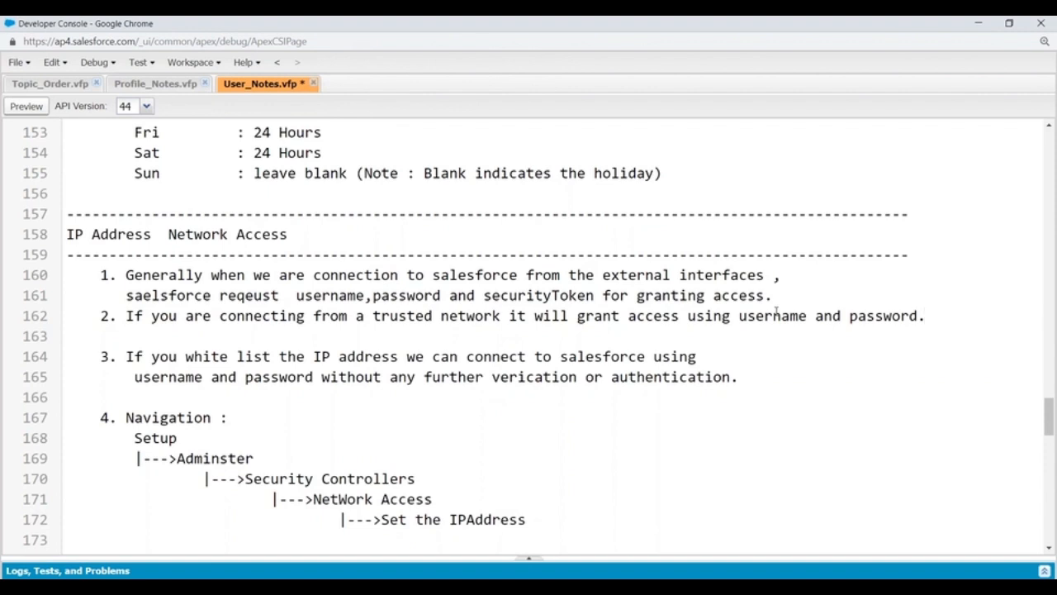
Insert "want to" before "white list" in point 3 of the Network Access notes
left_click(186, 355)
type("want to")
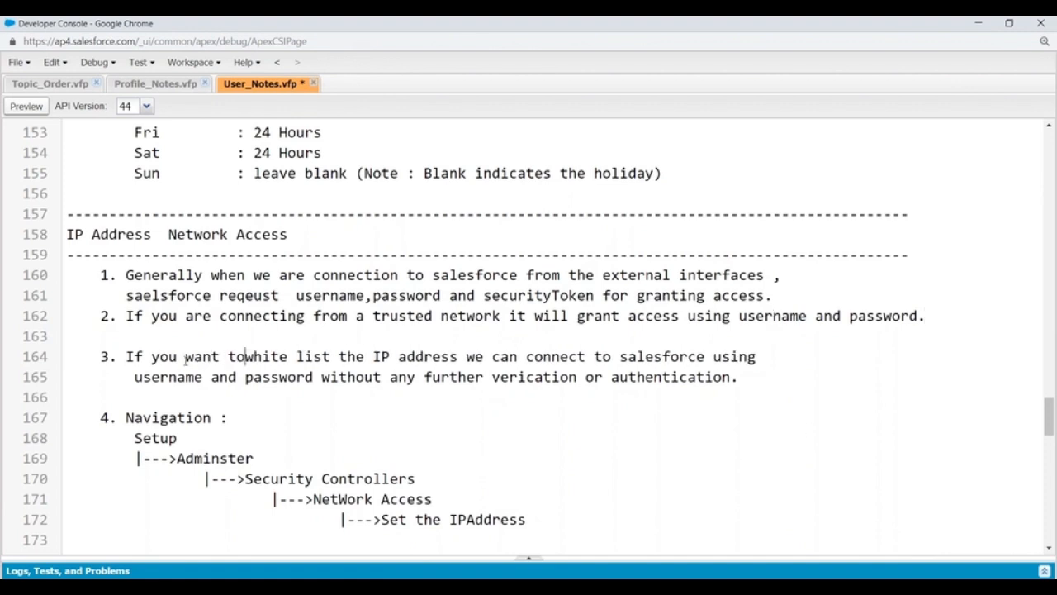
Replace all of point 3's text with "To white IP address ,add the IP address of third party system as Network Access"
scroll(530, 306, "down", 1)
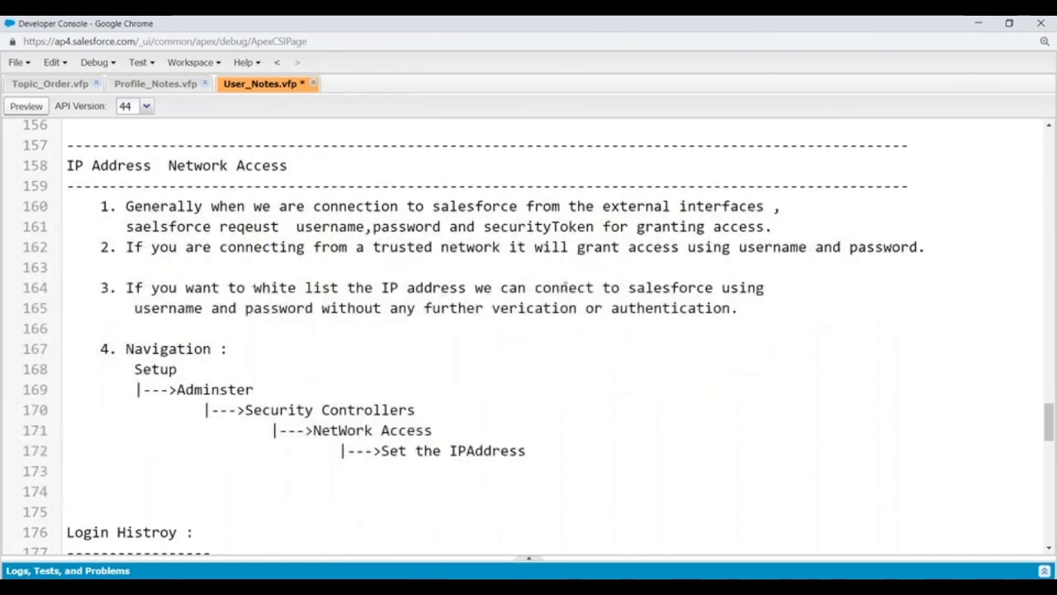
left_click(126, 287)
left_click_drag(126, 287, 772, 305)
key("BackSpace")
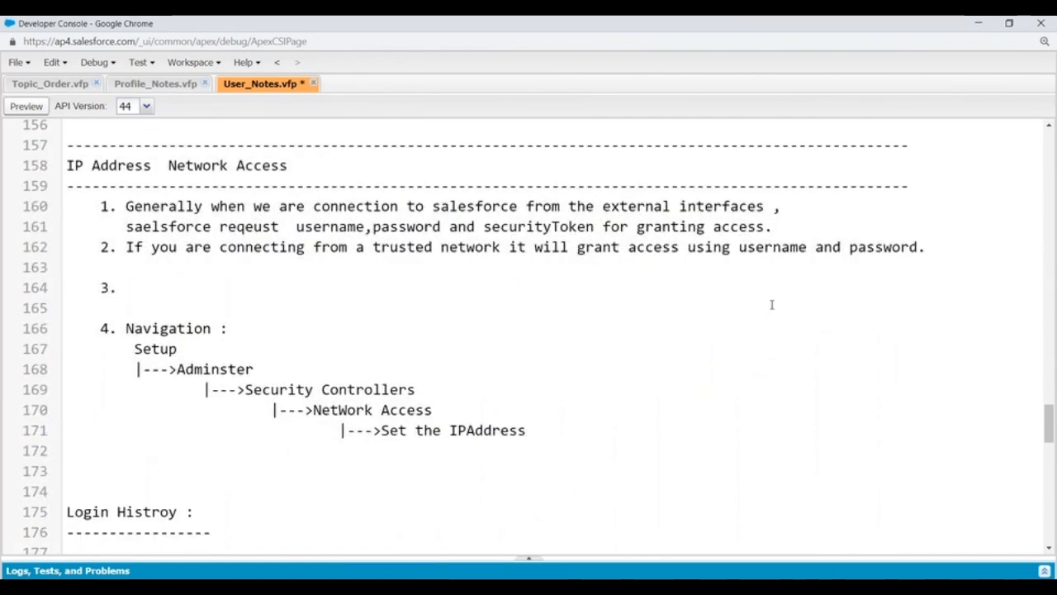
type("To whi")
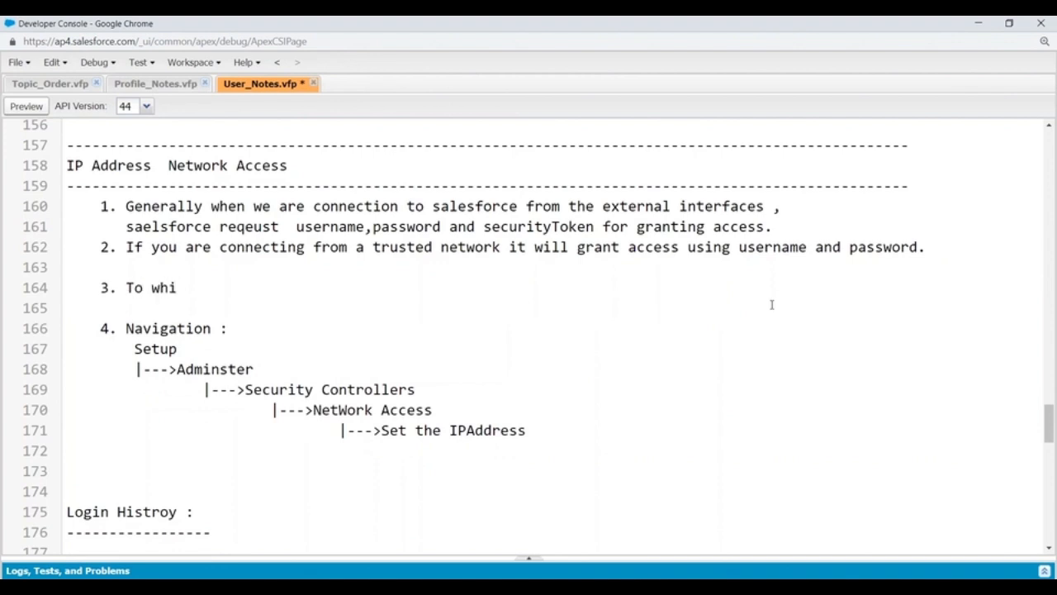
type("te IP add")
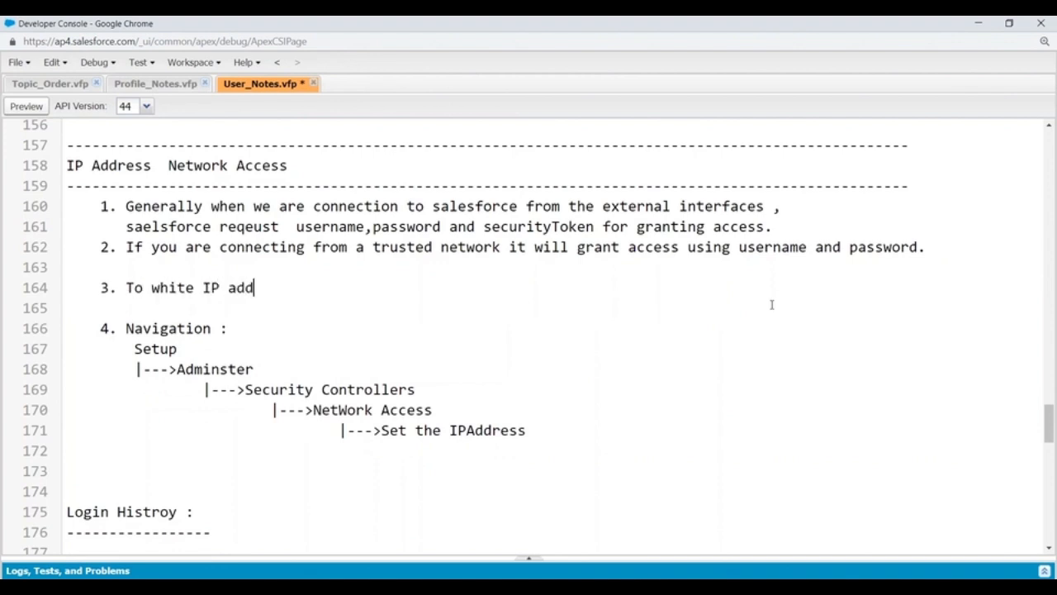
type("ress ,add the IDP")
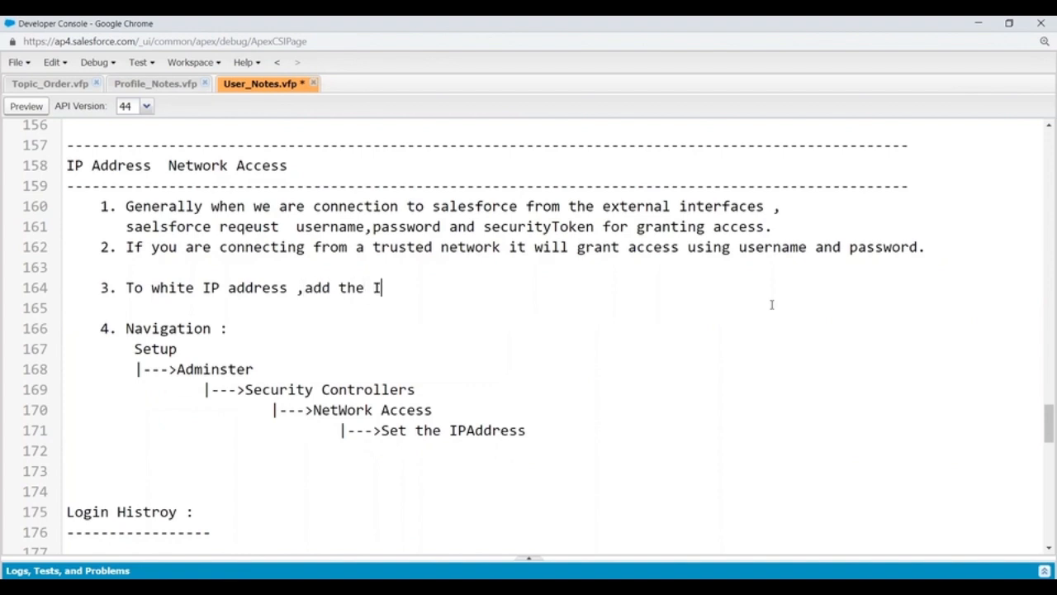
key("BackSpace")
key("BackSpace")
type("P address")
type(" opf t")
key("BackSpace")
key("BackSpace")
key("BackSpace")
key("BackSpace")
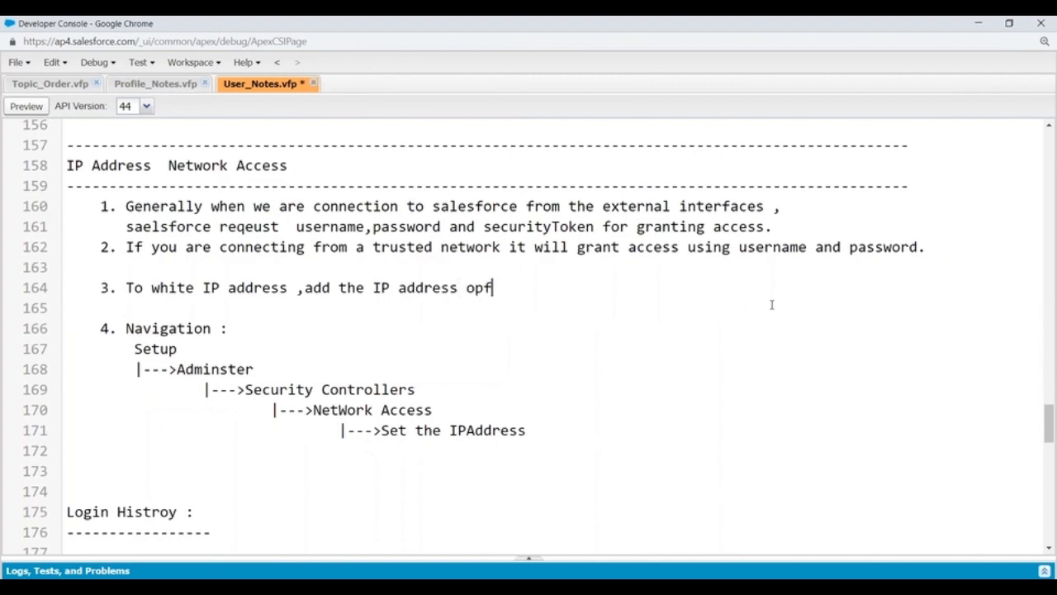
type("f third part")
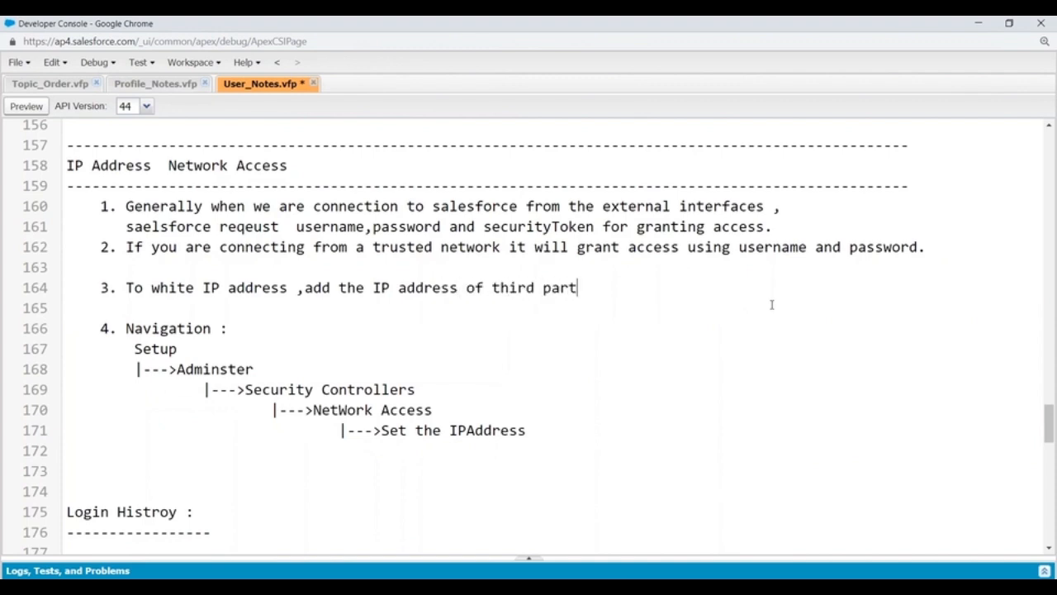
type("y system a")
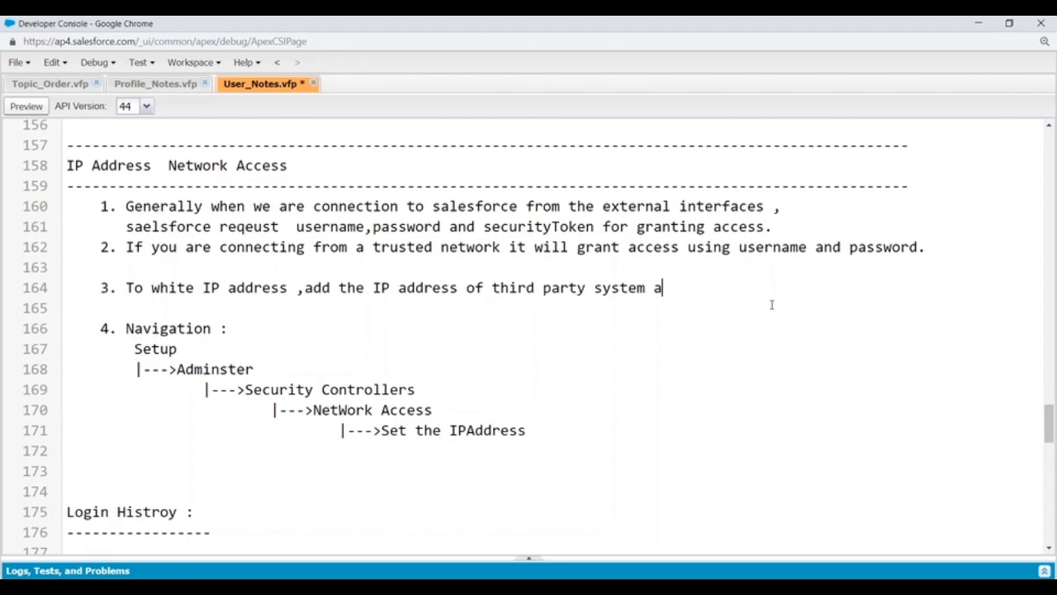
type("s Network Access")
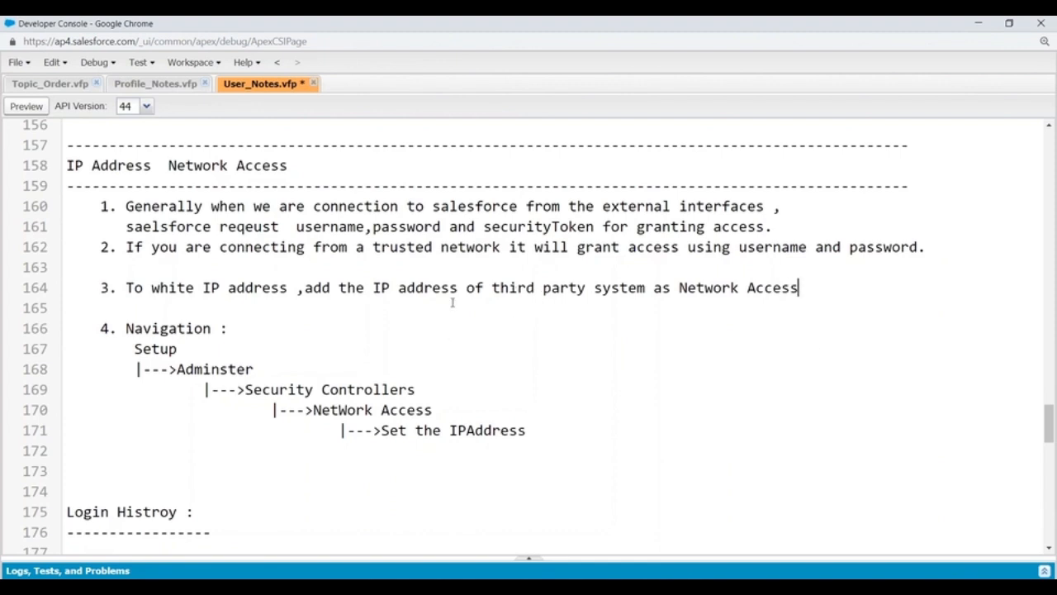
Try "with" and "as" in place of "of" before "third party system" in point 3, and restore "of"
left_click(486, 287)
key("BackSpace")
key("BackSpace")
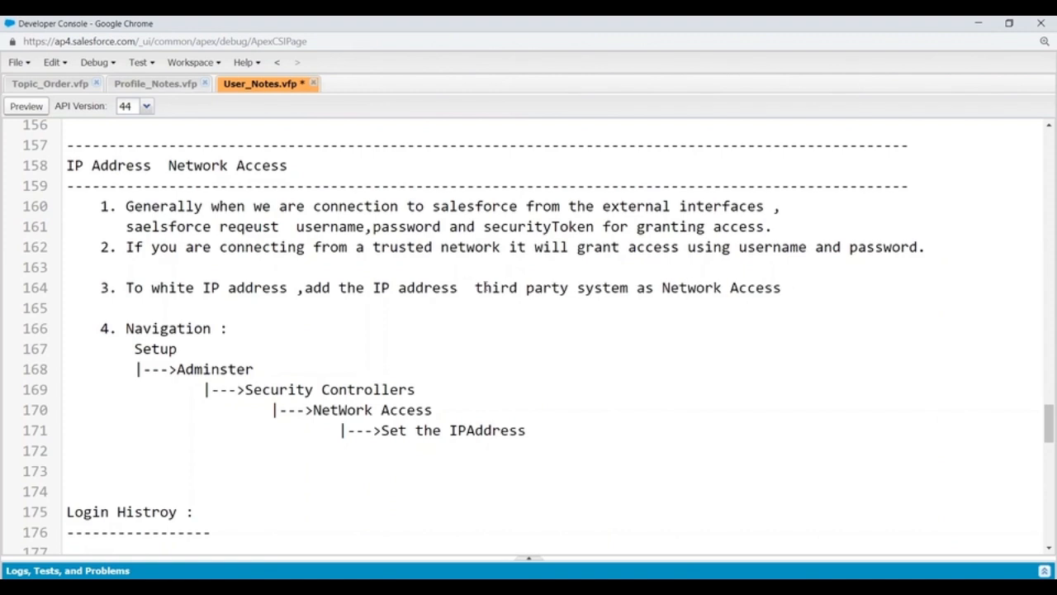
type("wit")
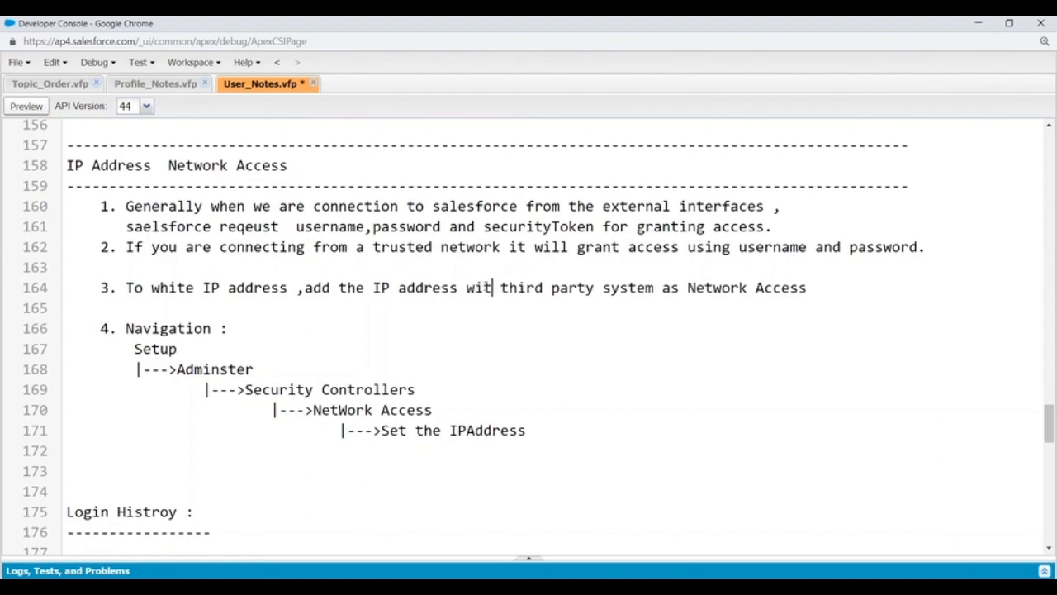
key("BackSpace")
key("BackSpace")
type("as")
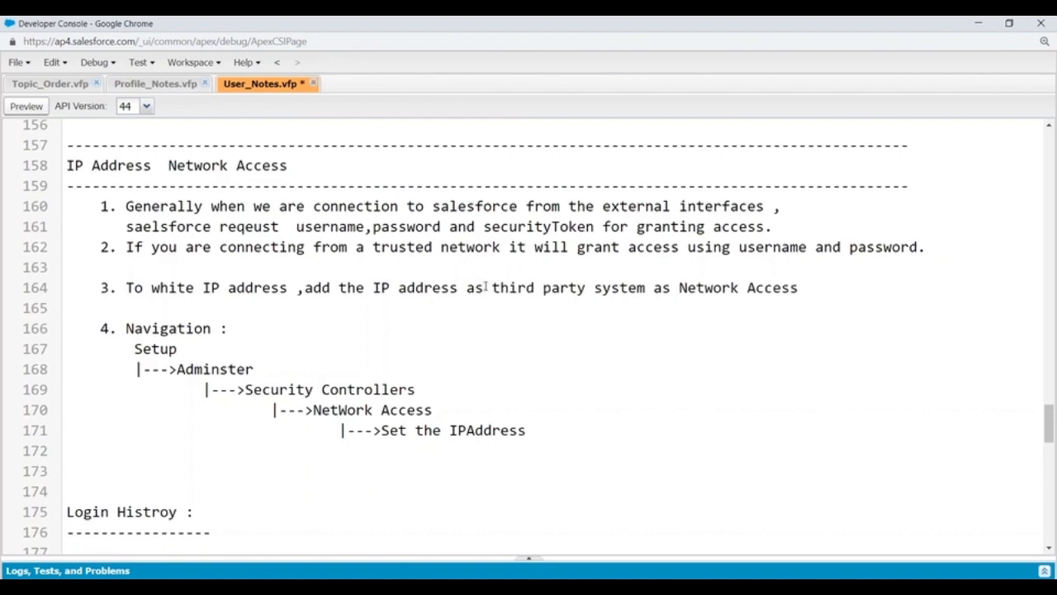
key("BackSpace")
key("BackSpace")
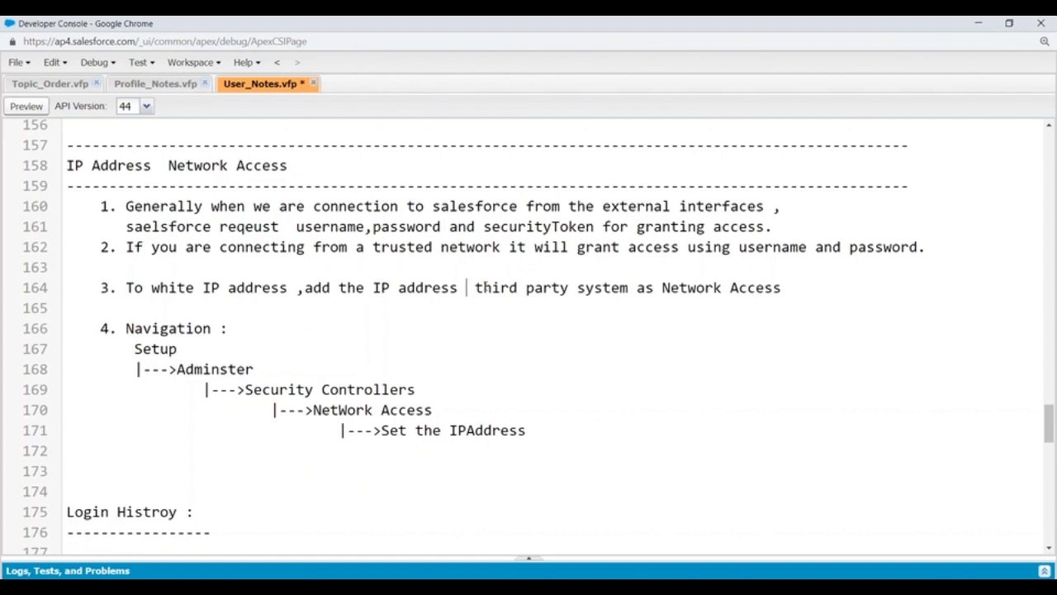
type("of")
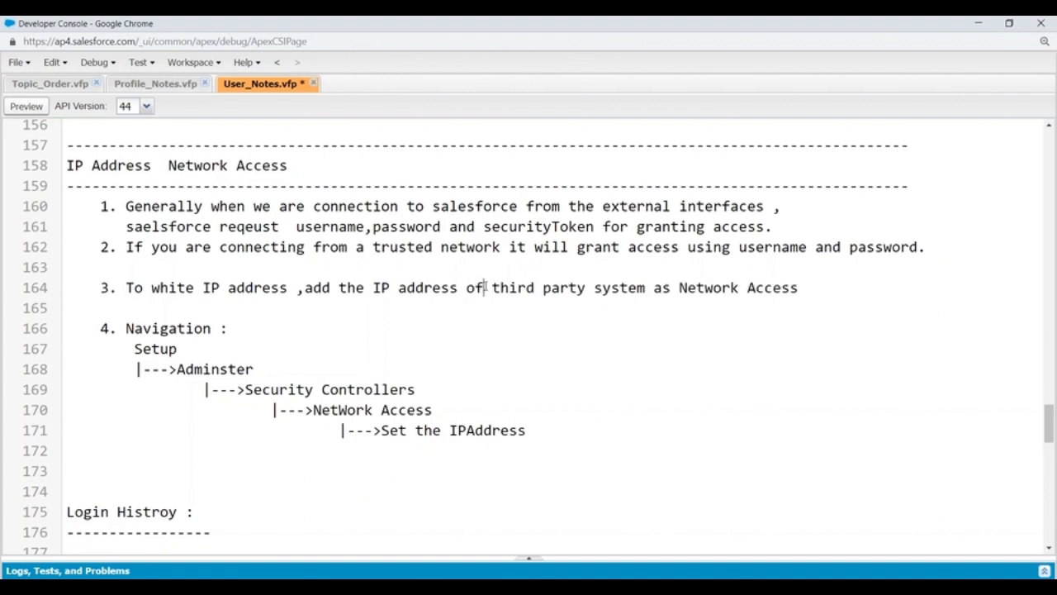
Replace "Network Access" at the end of point 3 with "IP ranges in Network access."
left_click(803, 287)
type("IP")
key("BackSpace")
key("BackSpace")
key("BackSpace")
key("BackSpace")
key("BackSpace")
key("BackSpace")
key("BackSpace")
key("BackSpace")
key("BackSpace")
key("BackSpace")
key("BackSpace")
key("BackSpace")
key("BackSpace")
key("BackSpace")
key("BackSpace")
key("BackSpace")
key("BackSpace")
key("BackSpace")
key("BackSpace")
type("s IP rane")
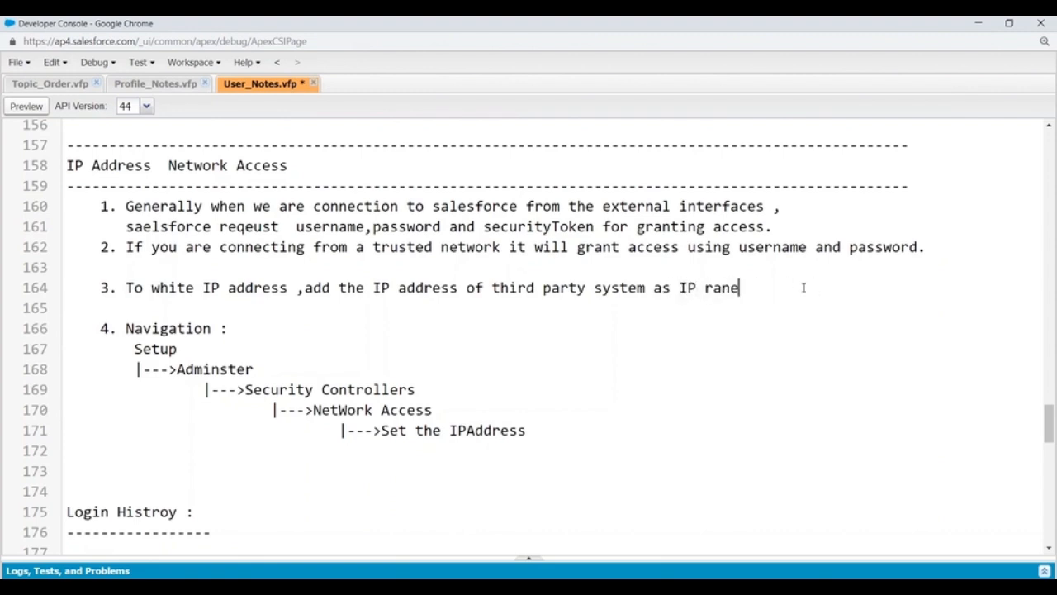
key("BackSpace")
type("ges in Network access.")
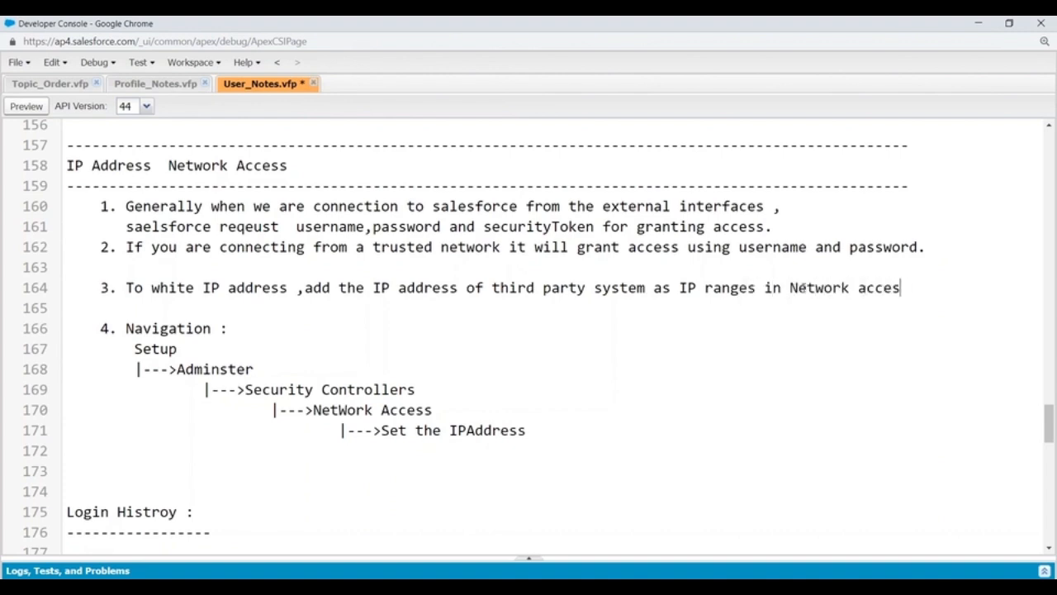
Add a long dashed separator line above the Login Histroy heading and remove the blank line between them
scroll(216, 359, "down", 1)
scroll(216, 360, "down", 3)
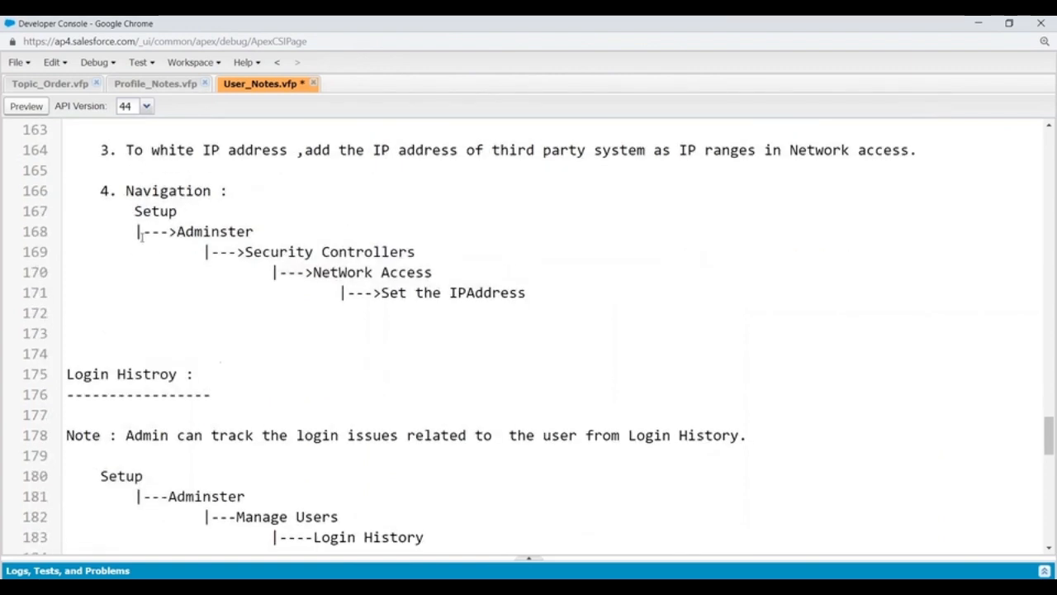
scroll(273, 272, "down", 4)
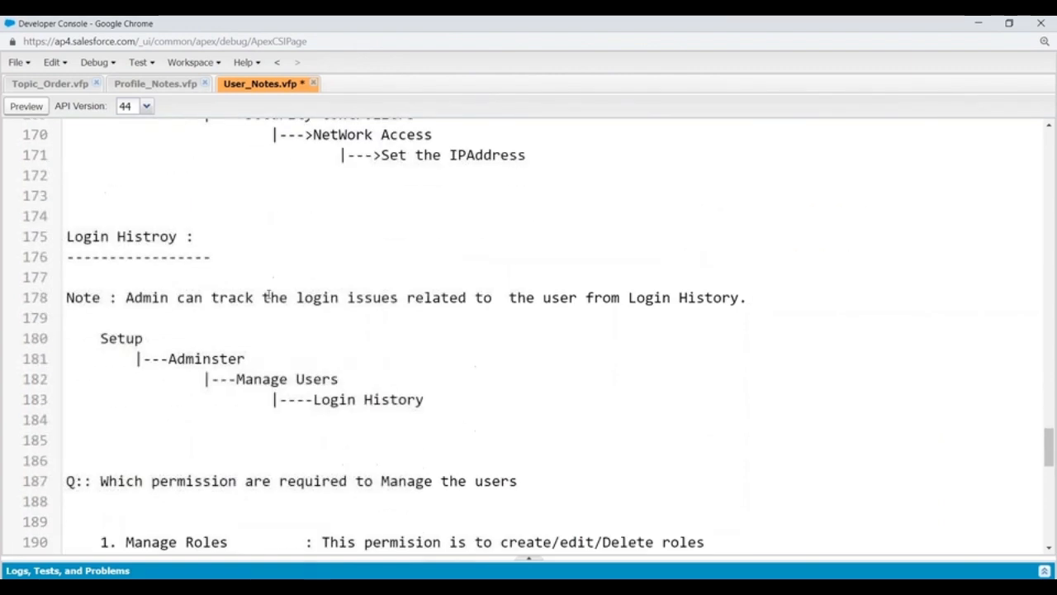
left_click(159, 281)
scroll(181, 214, "up", 9)
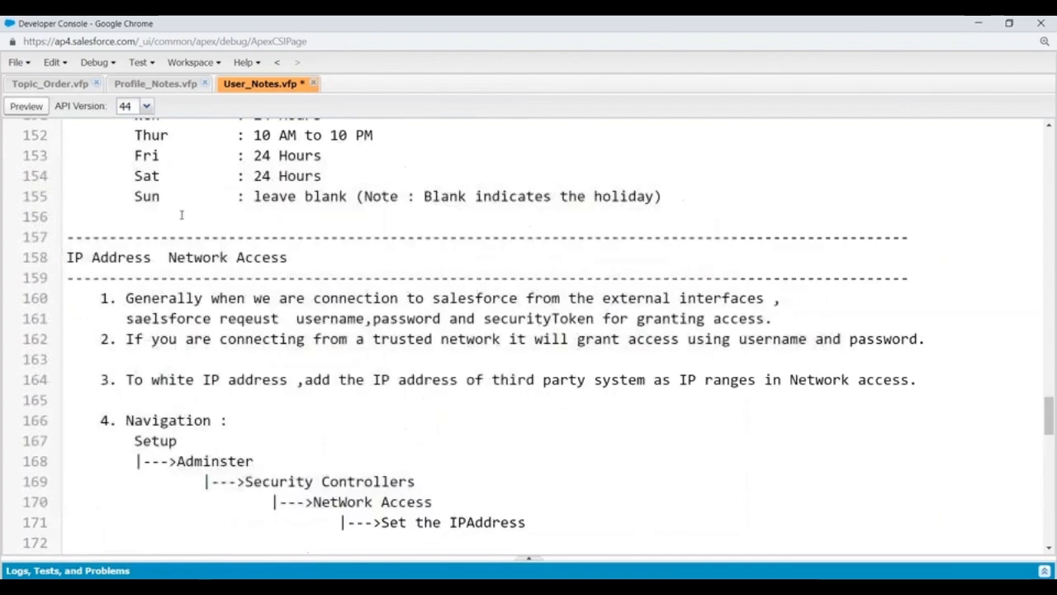
scroll(74, 396, "down", 4)
left_click(68, 403)
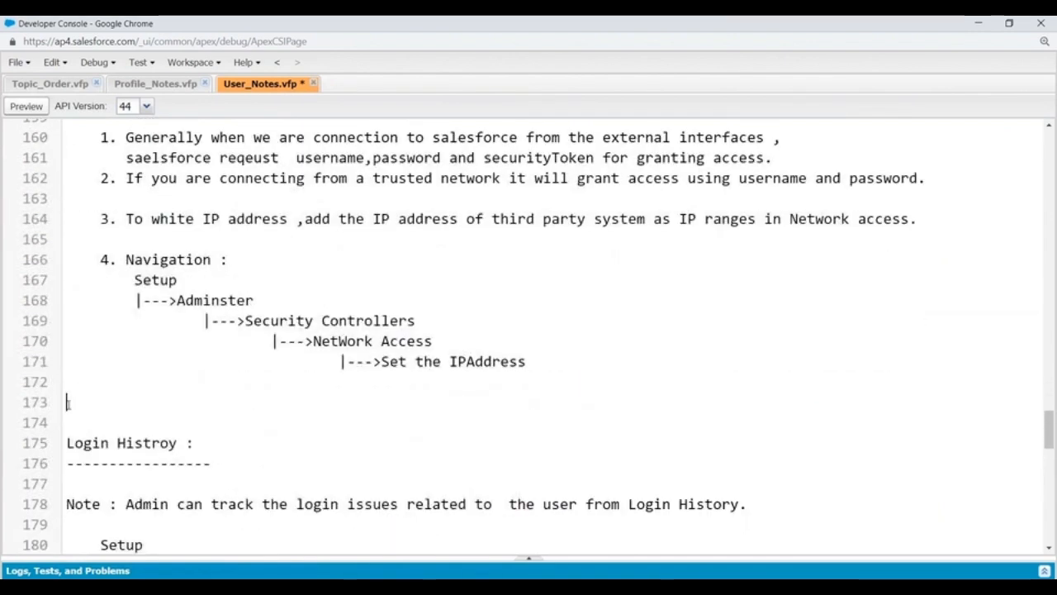
type("-----------------------------------------------------------------------------------------------")
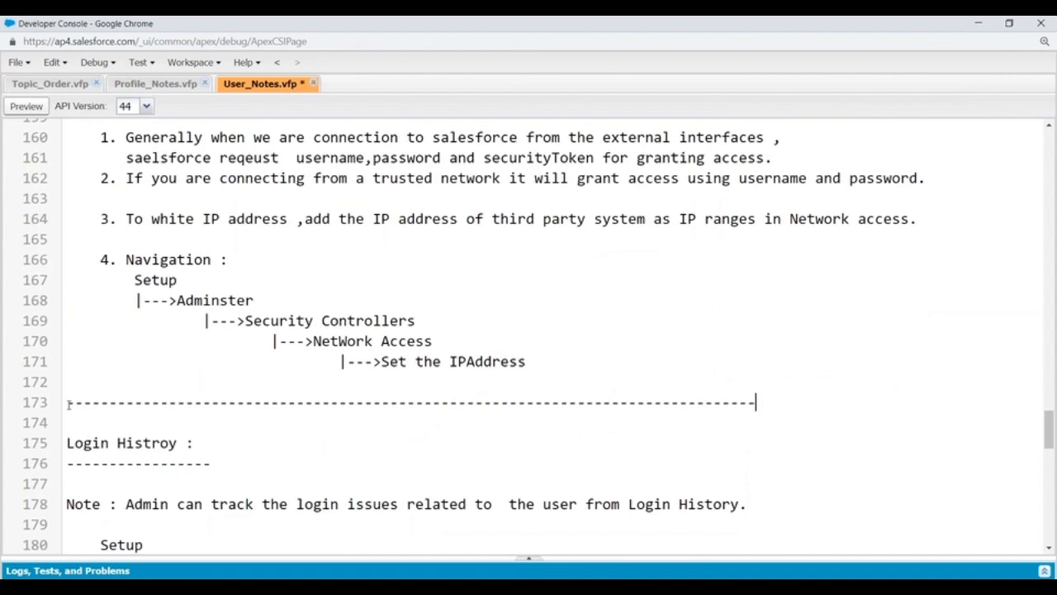
left_click(72, 423)
key("BackSpace")
Extend the dashed line beneath the Login Histroy heading to nearly the length of the separator above it
left_click(213, 441)
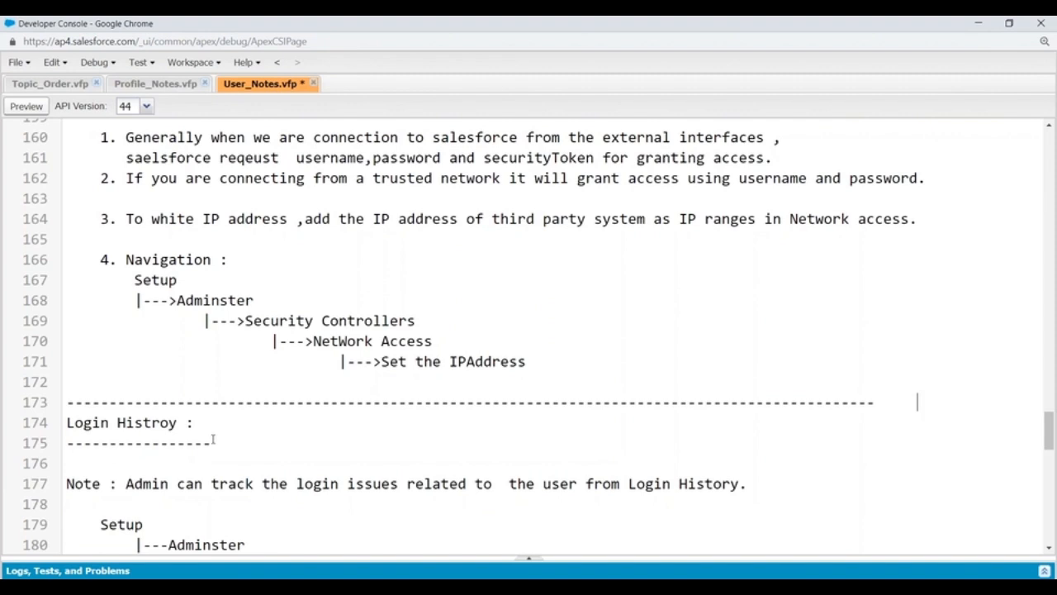
type("---------------------------------------------------------------------------------------------")
Complete the Adminster arrow with ">" in the Login History navigation and pull the line back to beneath Setup
scroll(165, 273, "down", 3)
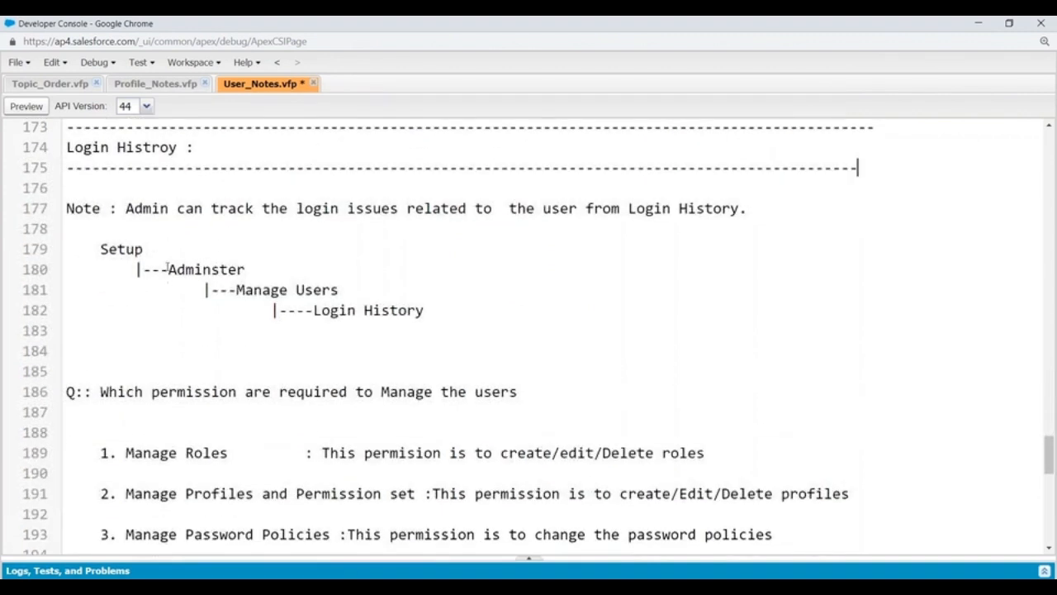
left_click(167, 269)
type(">")
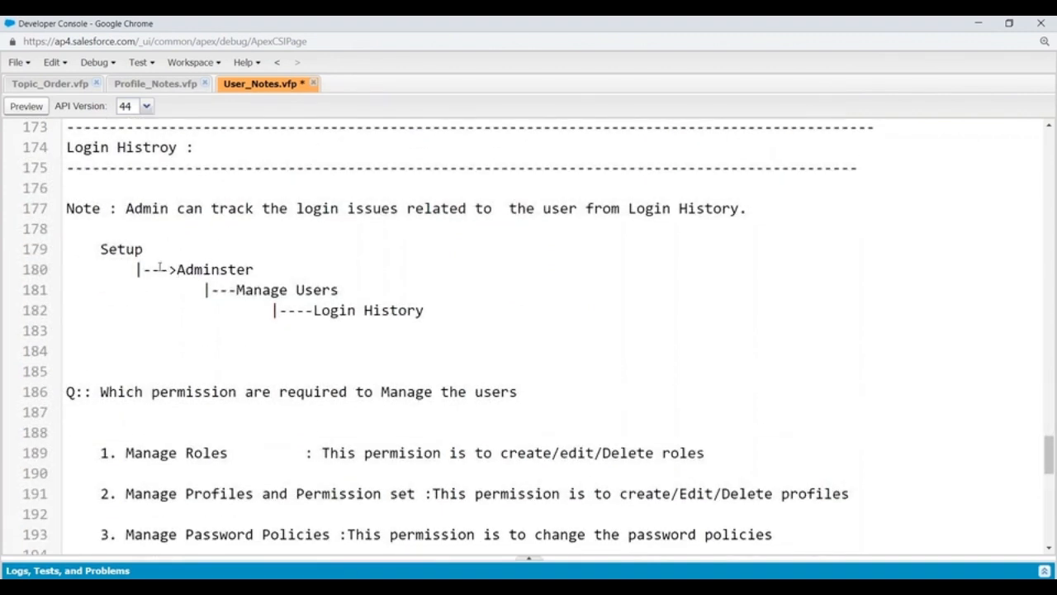
key("BackSpace")
key("BackSpace")
key("BackSpace")
key("BackSpace")
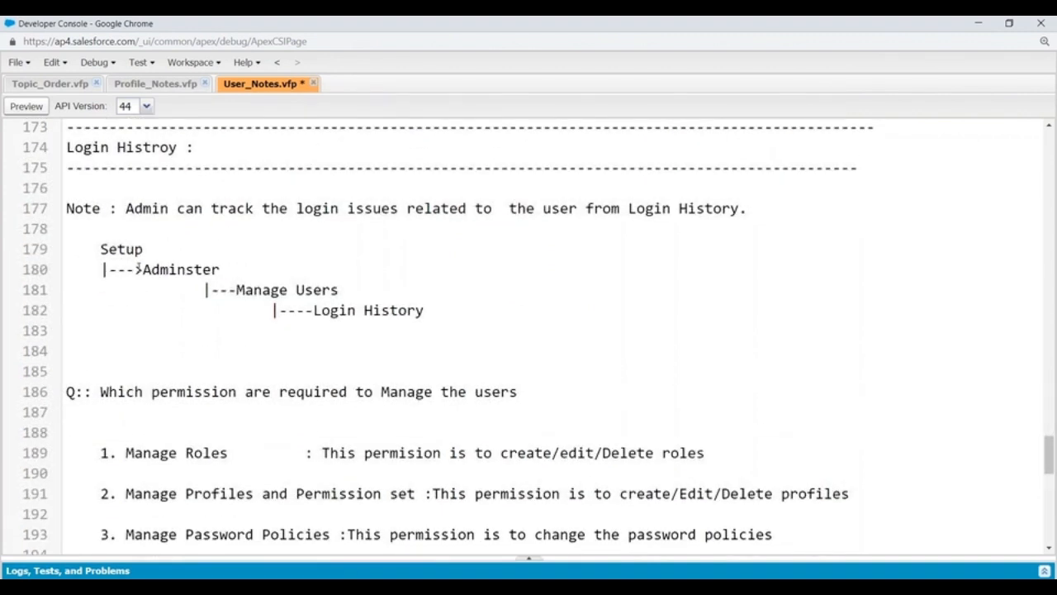
Pull the Manage Users line back to beneath Adminster and complete its arrow with ">"
left_click(204, 289)
key("BackSpace")
key("BackSpace")
key("BackSpace")
key("BackSpace")
key("BackSpace")
key("BackSpace")
key("BackSpace")
key("BackSpace")
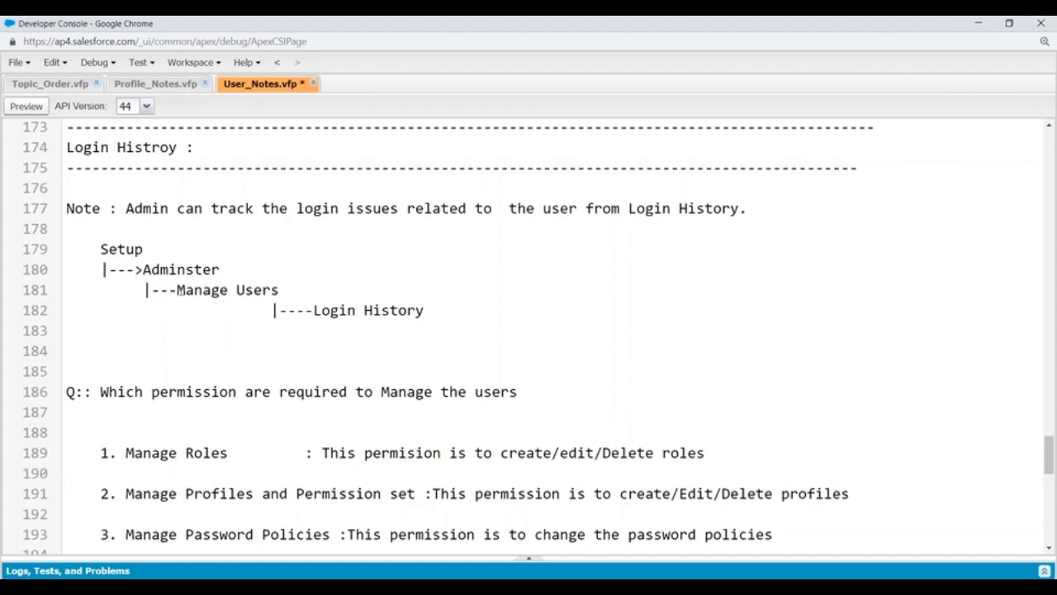
left_click(178, 290)
type(">")
Pull the Login History line back to beneath Manage Users and complete its arrow with ">"
left_click(271, 309)
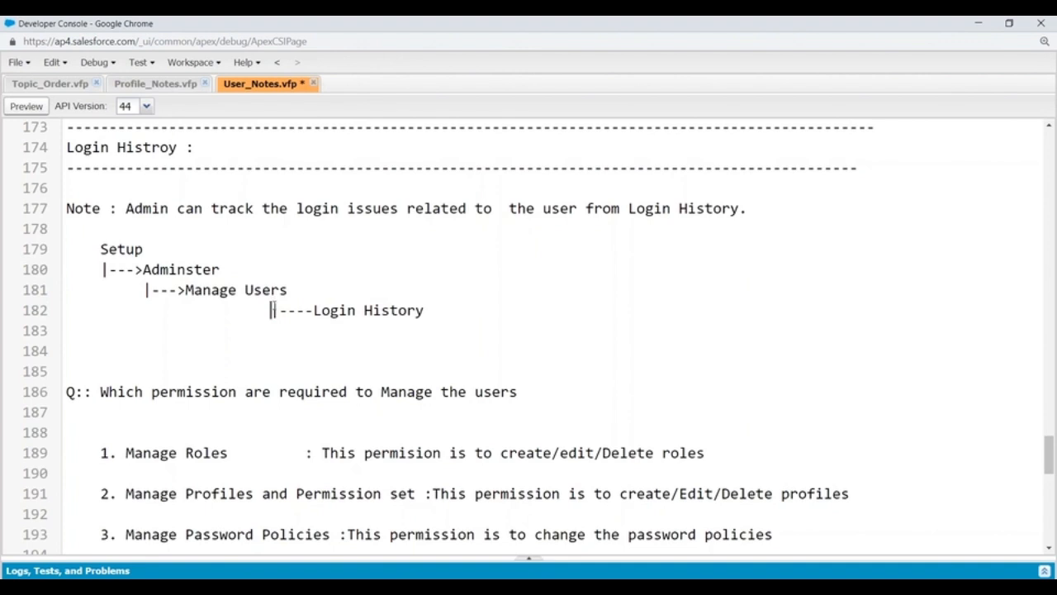
key("BackSpace")
key("BackSpace")
key("BackSpace")
key("BackSpace")
key("BackSpace")
key("BackSpace")
key("BackSpace")
key("BackSpace")
key("BackSpace")
key("BackSpace")
key("BackSpace")
key("BackSpace")
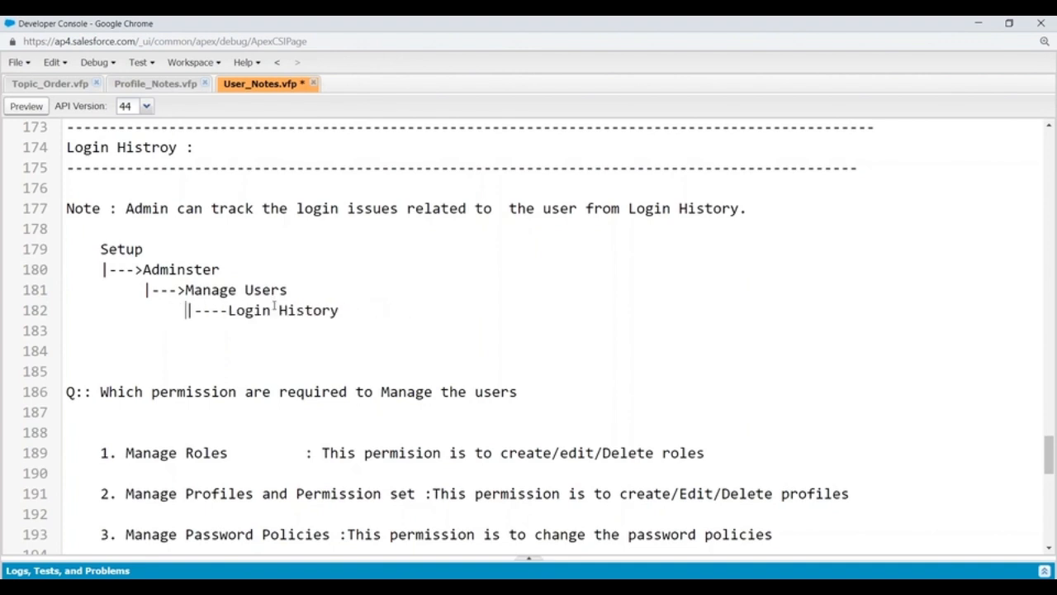
left_click(228, 310)
key("BackSpace")
type(">")
Add a long separator line of equals signs between the Login History navigation and the question about permissions to manage users
scroll(225, 311, "down", 3)
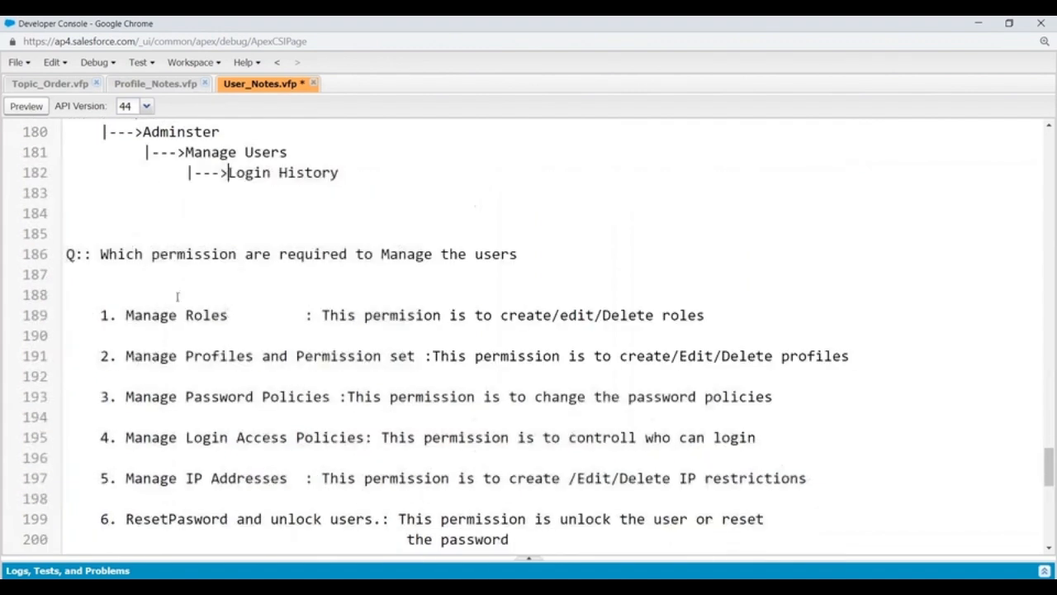
left_click(74, 220)
type("=====================")
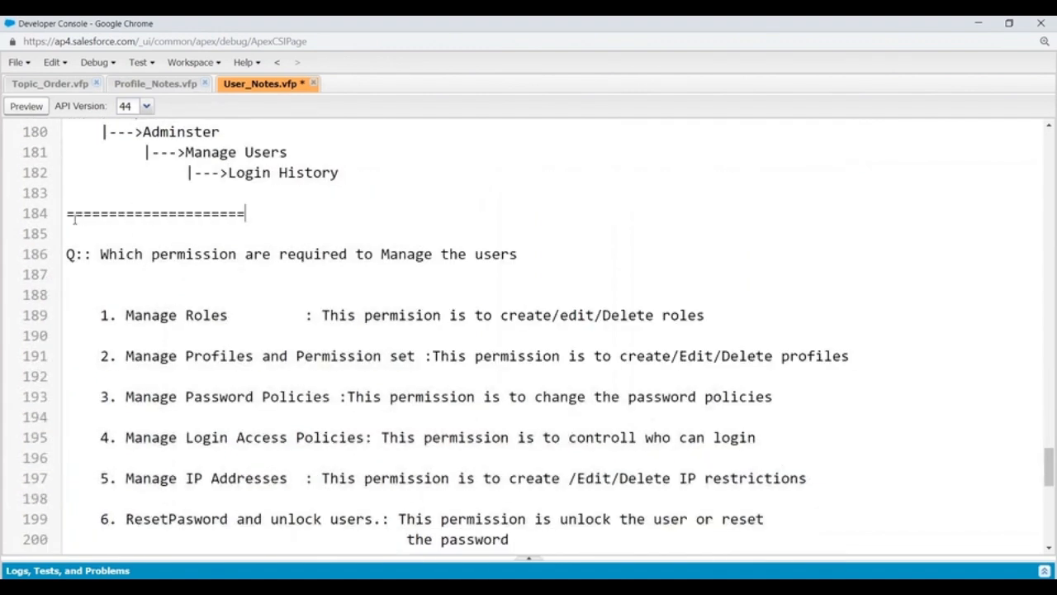
type("============================================================================")
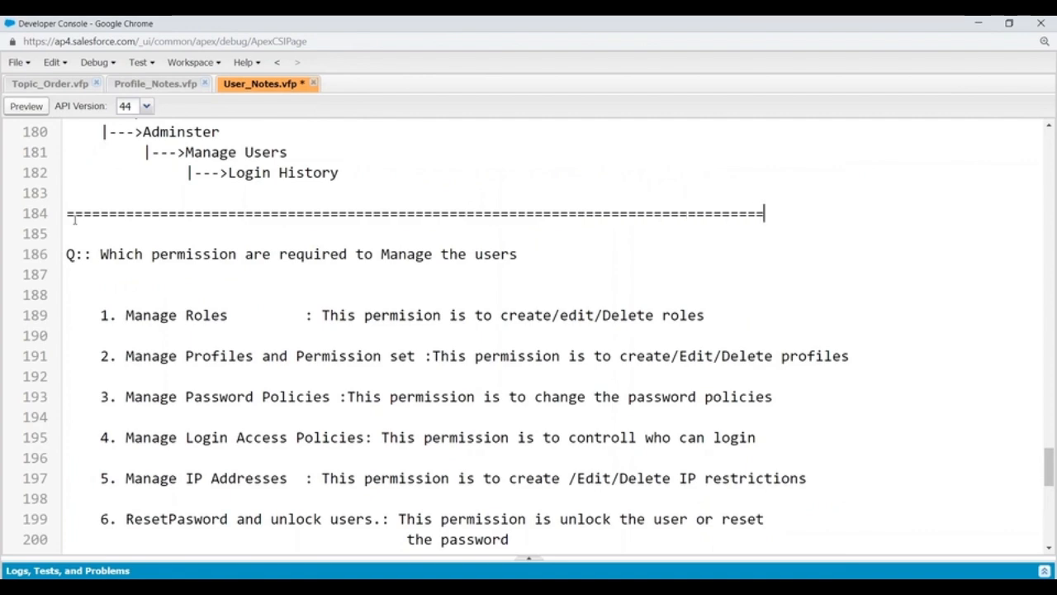
type("=====")
Review the numbered permissions required to manage users, from Manage Roles through Manage Business Hours Holidays
scroll(36, 235, "down", 5)
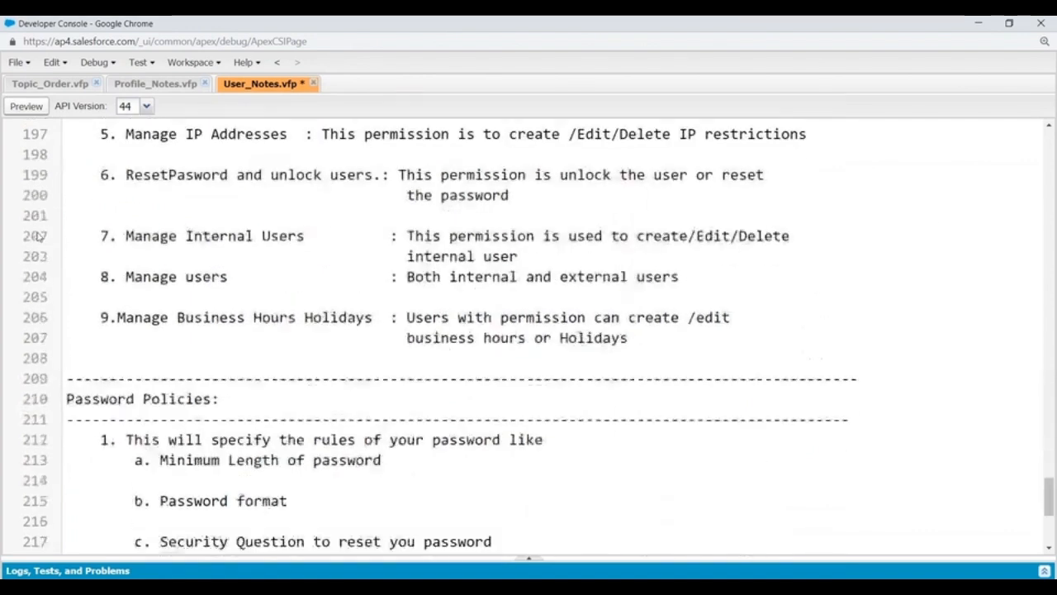
scroll(37, 235, "up", 5)
scroll(77, 275, "down", 2)
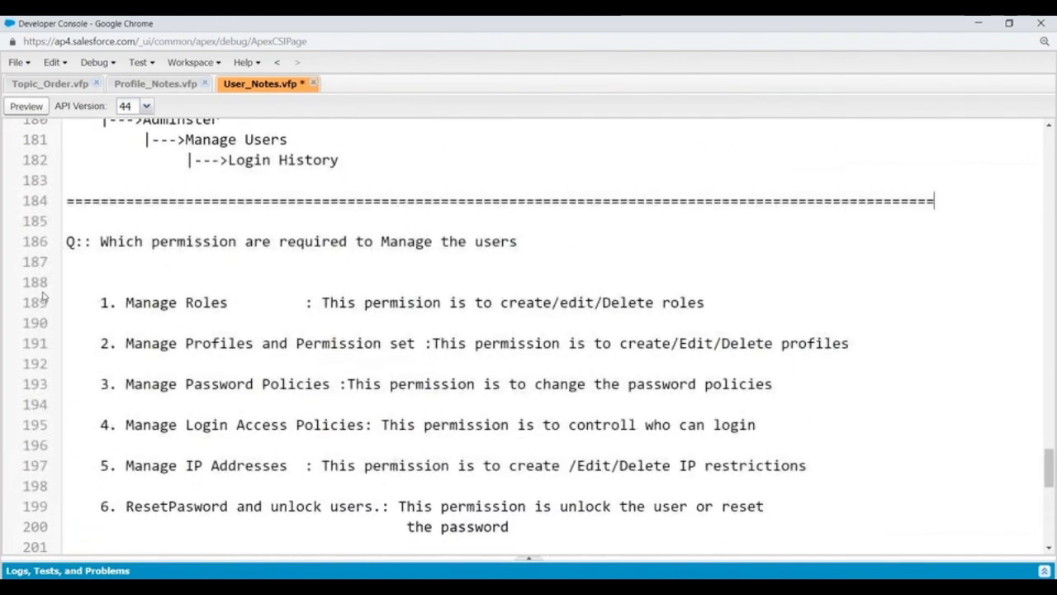
left_click_drag(125, 177, 194, 178)
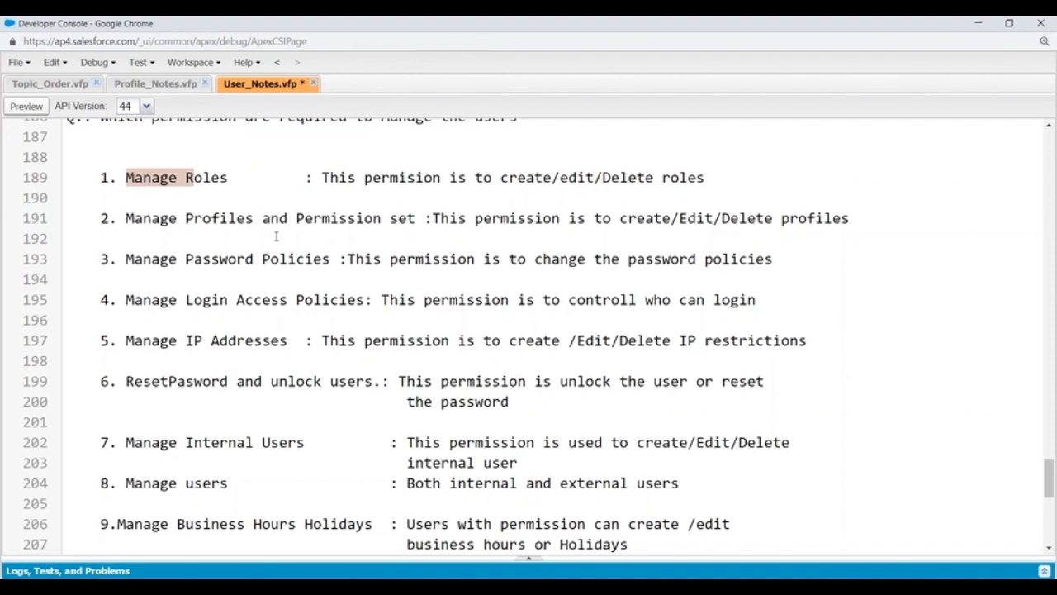
left_click_drag(132, 258, 357, 266)
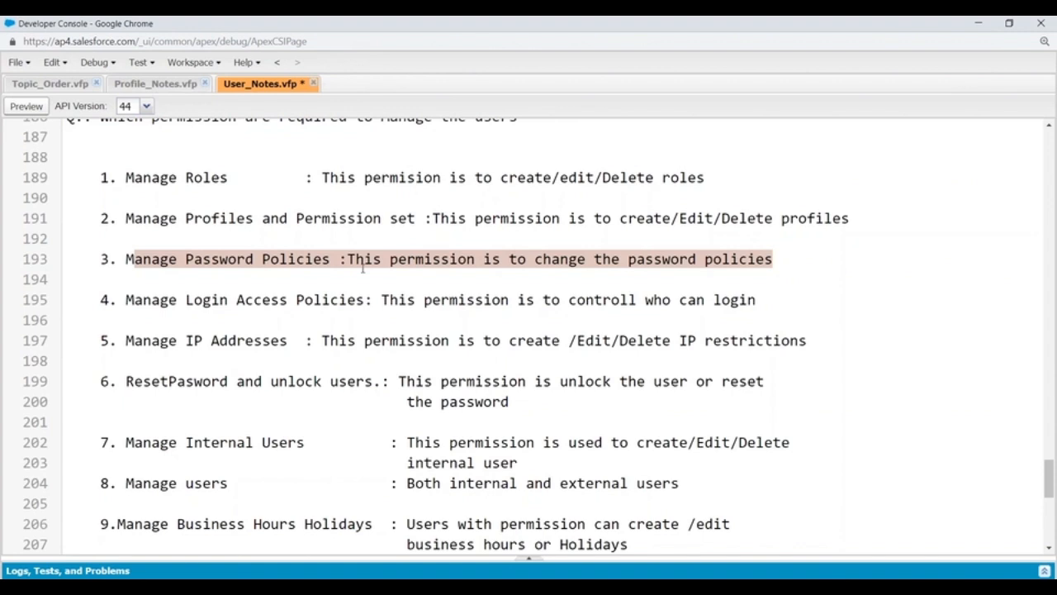
left_click(134, 240)
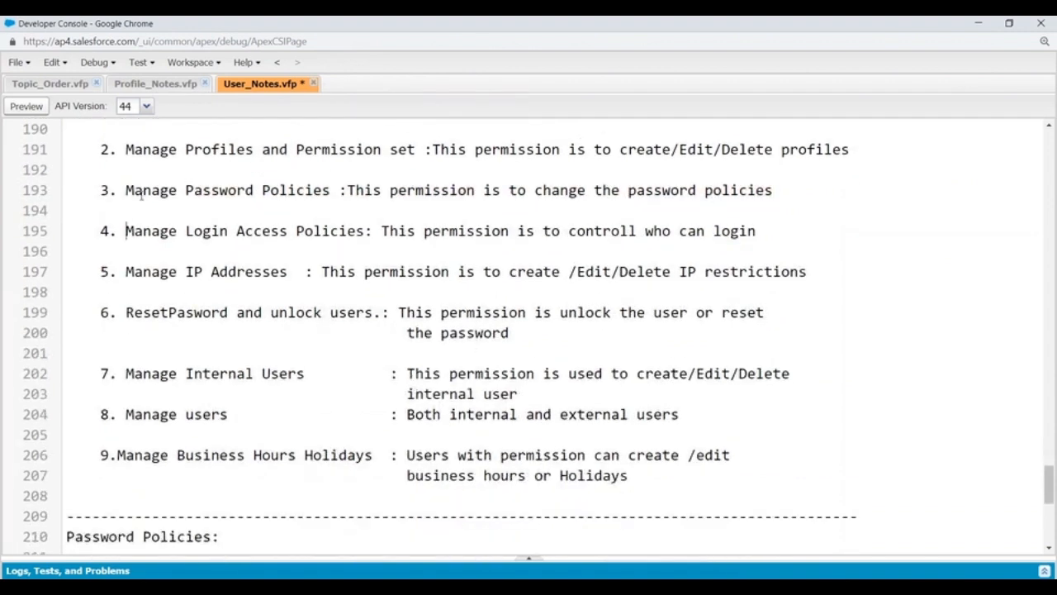
left_click_drag(126, 190, 335, 190)
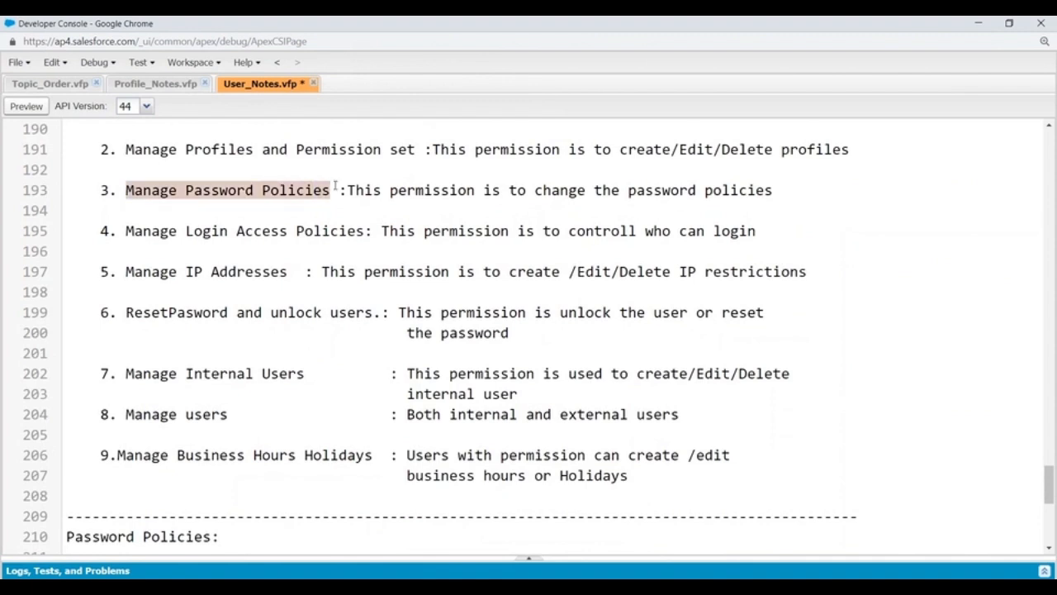
left_click(290, 271)
left_click_drag(126, 231, 364, 230)
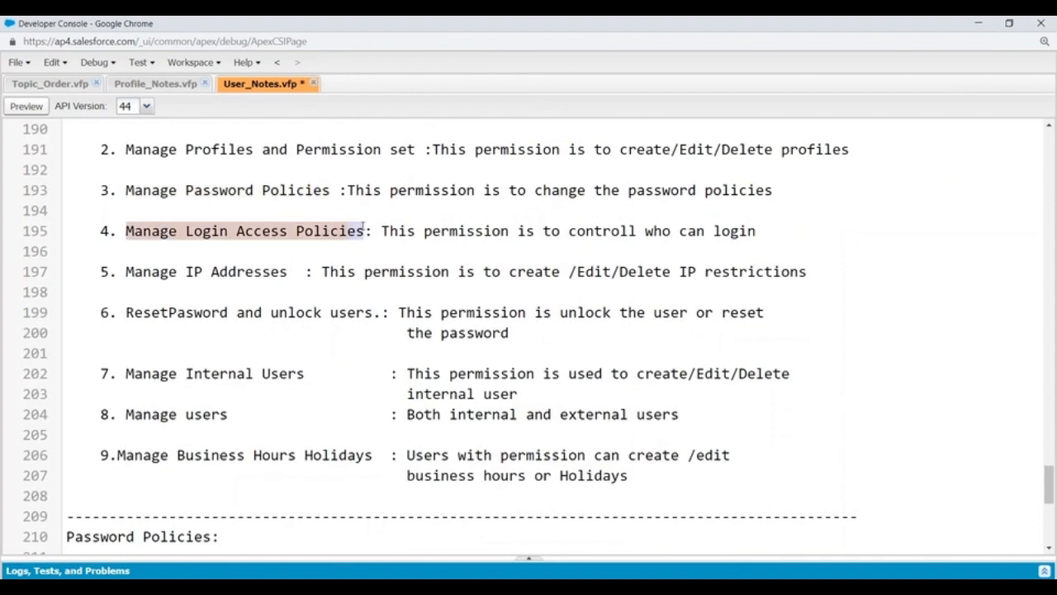
left_click_drag(126, 272, 295, 272)
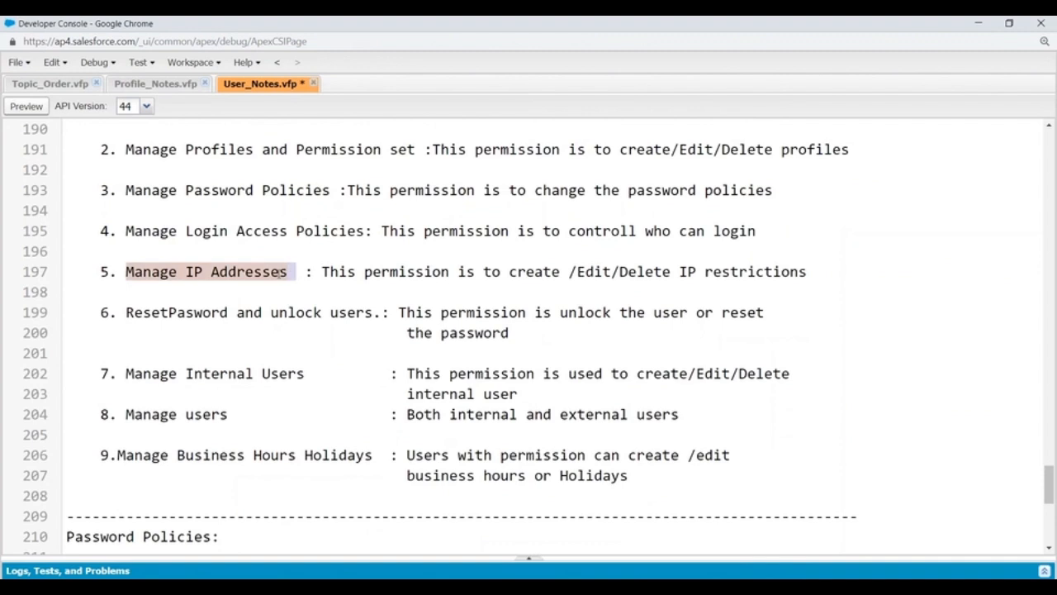
left_click_drag(125, 312, 354, 313)
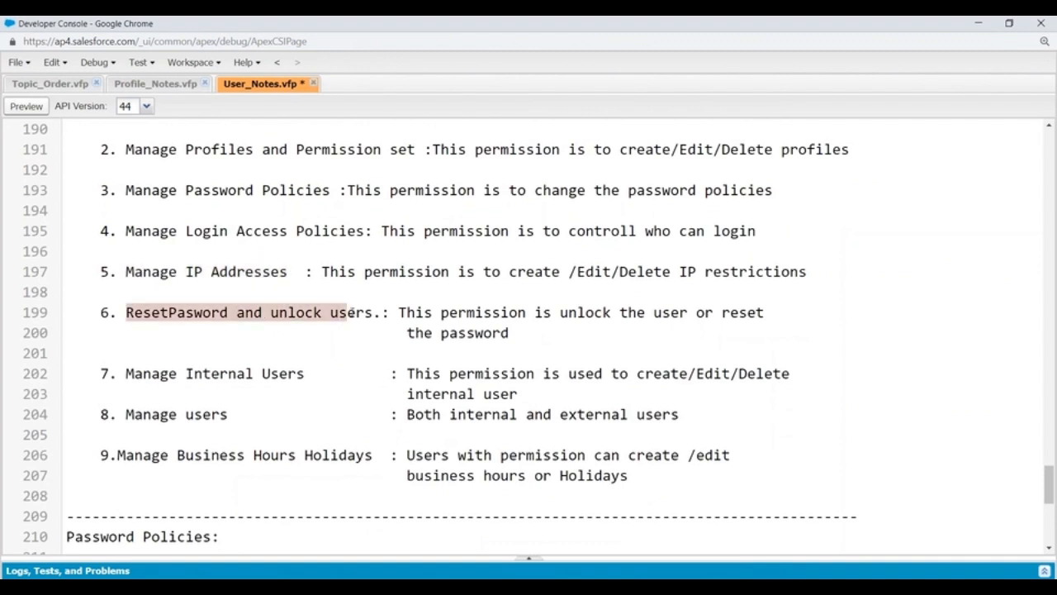
scroll(261, 323, "down", 3)
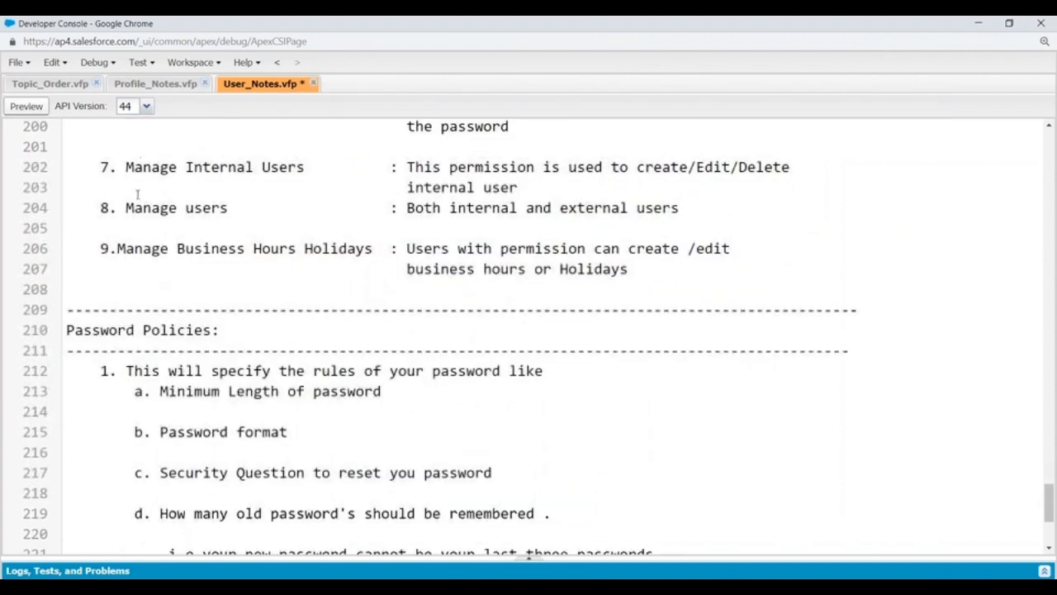
left_click_drag(126, 167, 305, 167)
left_click_drag(128, 208, 261, 195)
left_click_drag(118, 249, 378, 249)
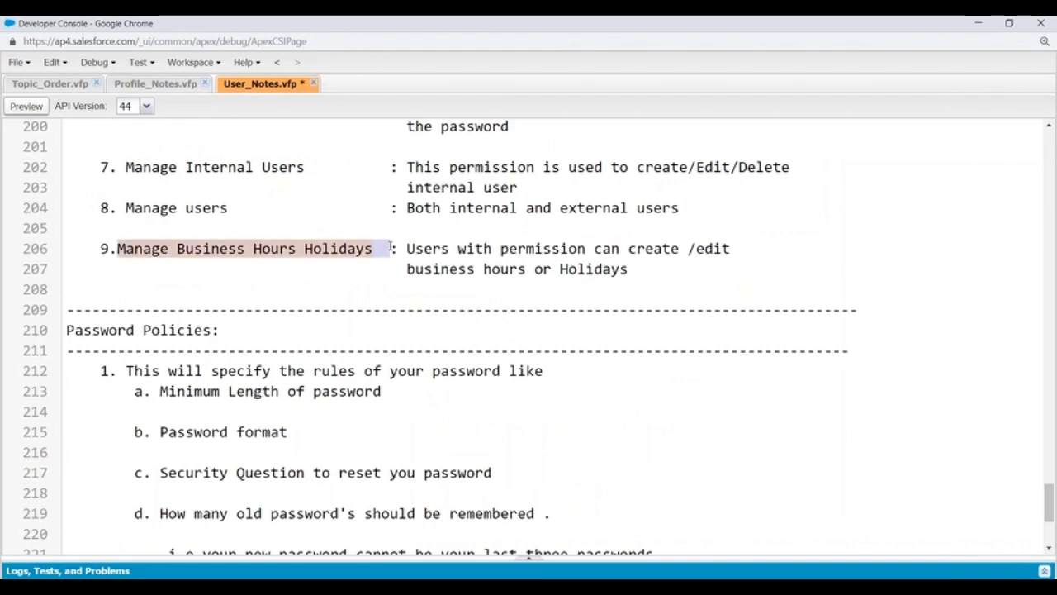
scroll(388, 247, "up", 5)
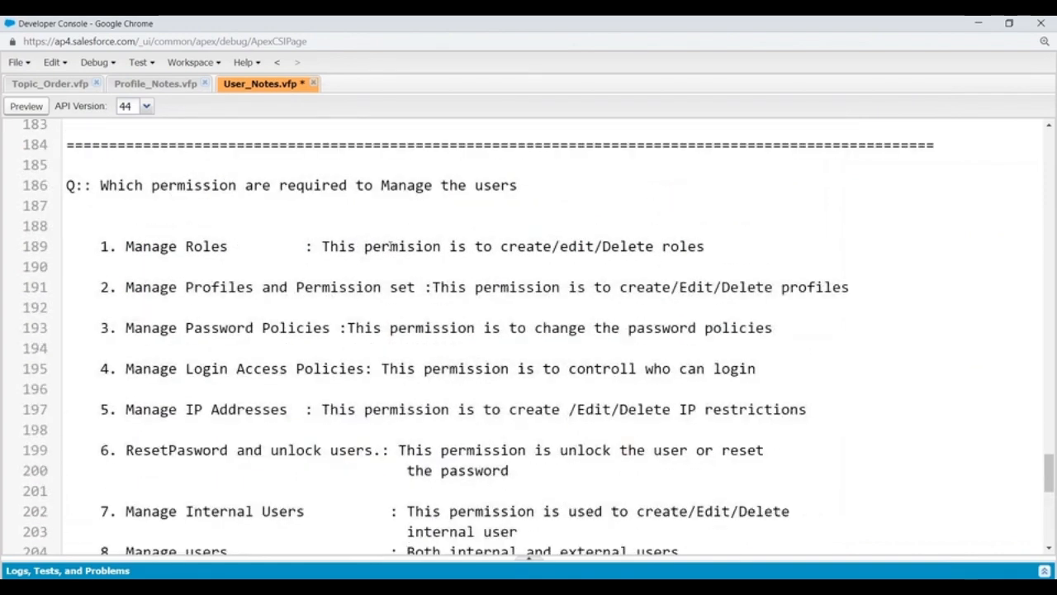
Insert blank lines beneath the Manage Business Hours Holidays entry, above the Password Policies separator
scroll(391, 247, "down", 3)
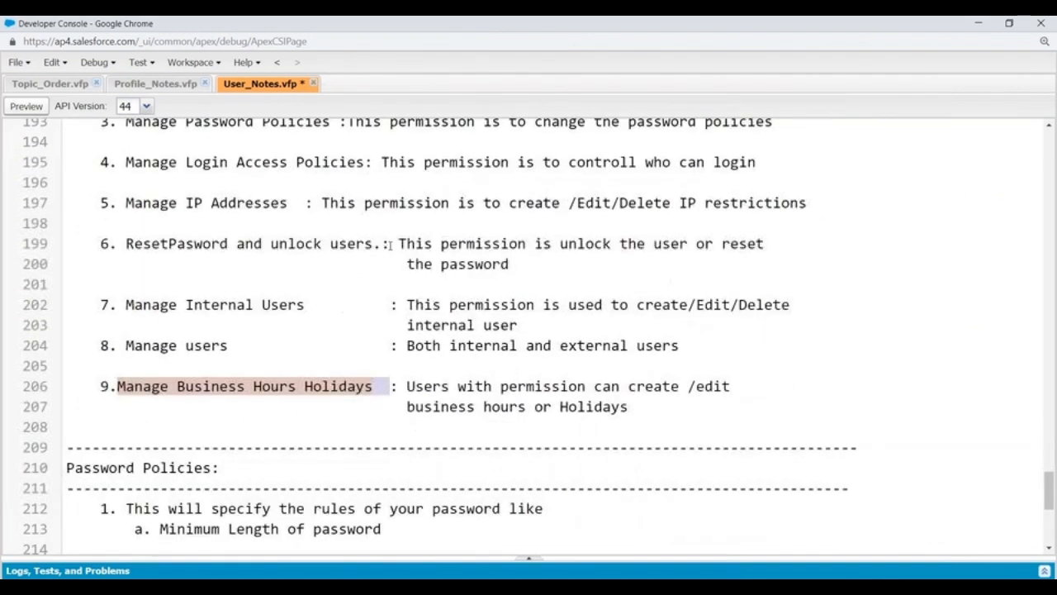
scroll(397, 293, "down", 2)
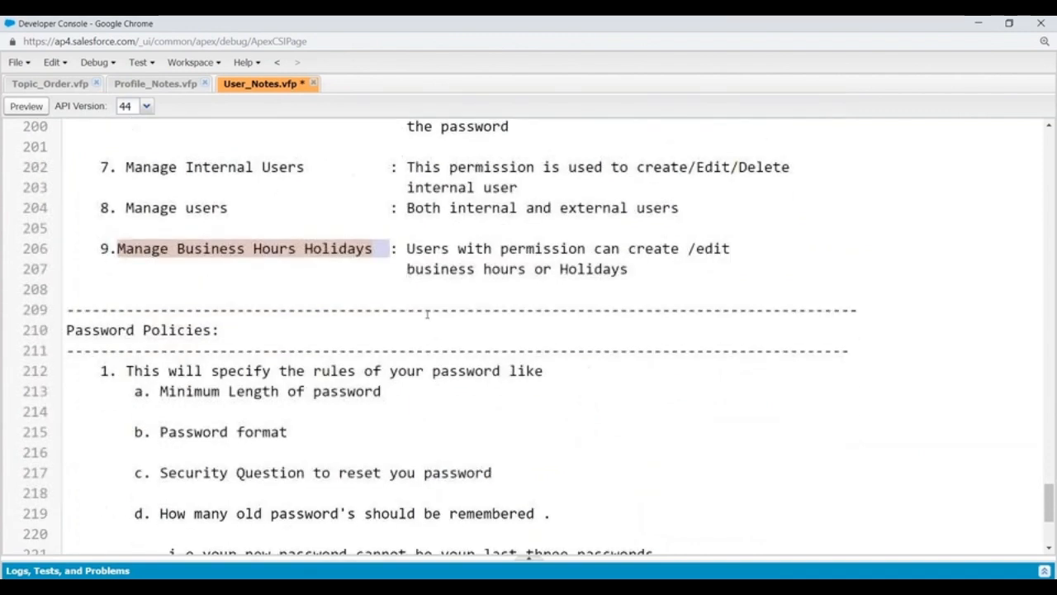
left_click(689, 283)
key("Return")
key("Return")
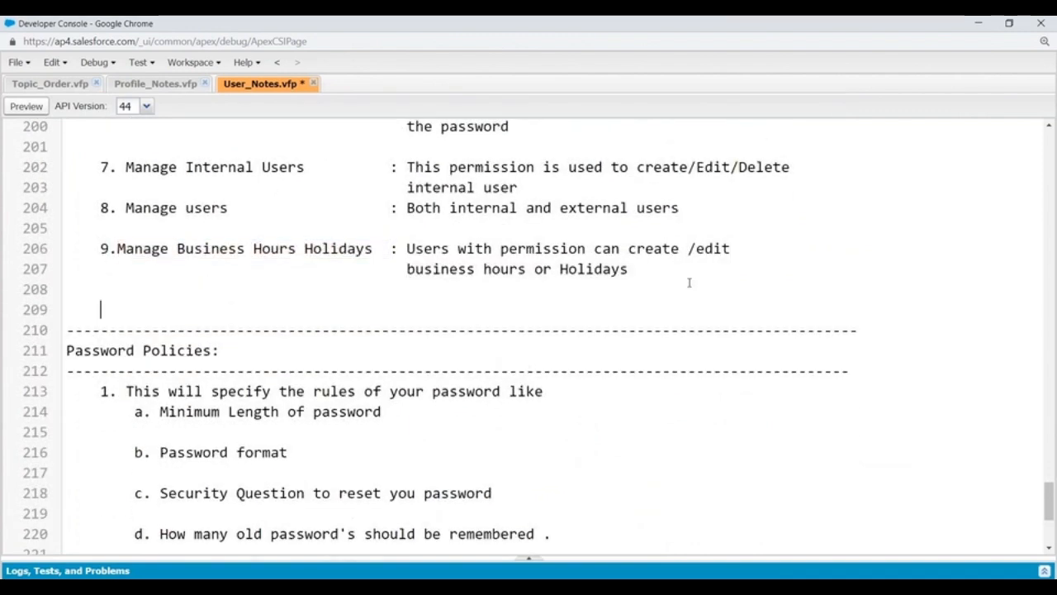
key("Tab")
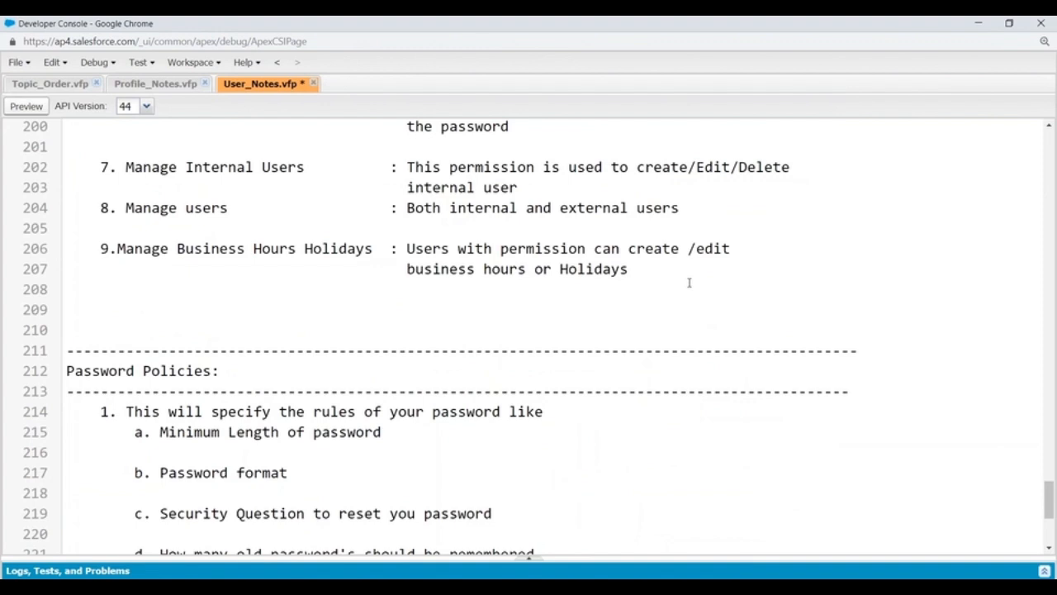
Add the list entry "10. Customize Application" directly above the Password Policies separator
type("C")
key("BackSpace")
type("10. To")
key("BackSpace")
key("BackSpace")
type("Customize App")
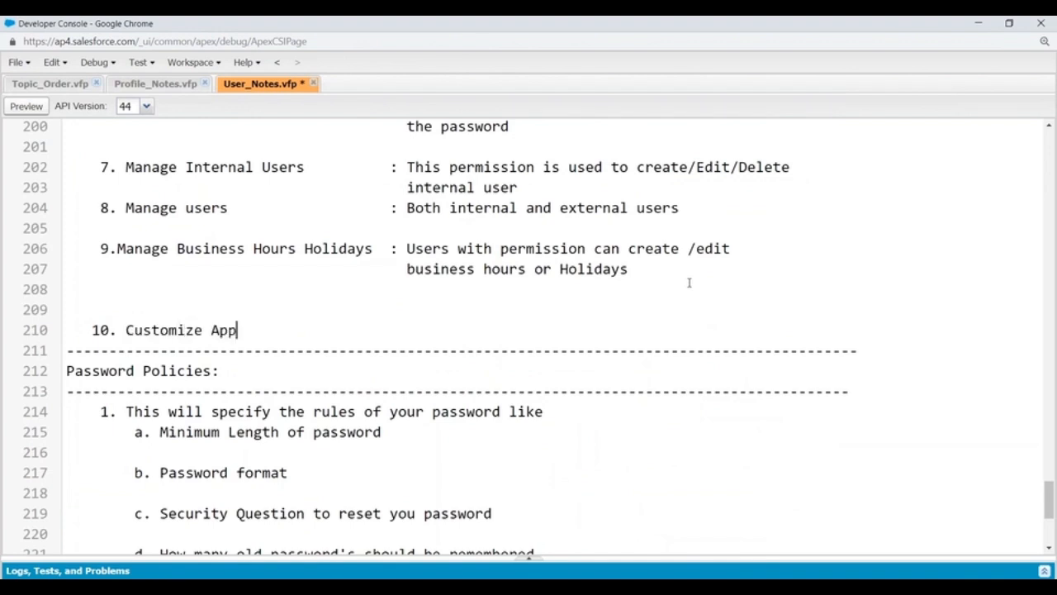
type("lication")
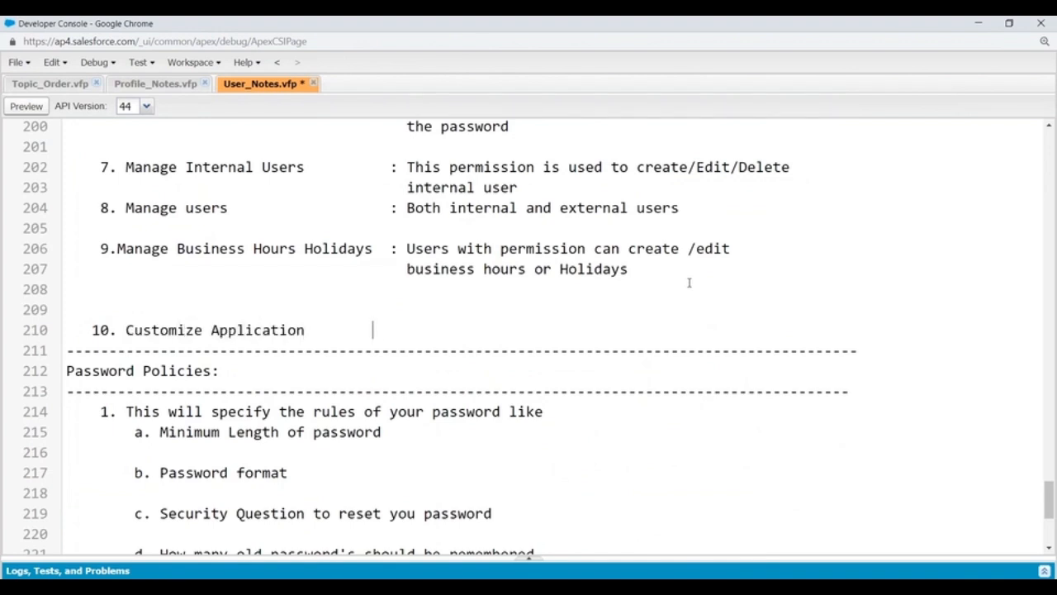
type("          :  To Create ")
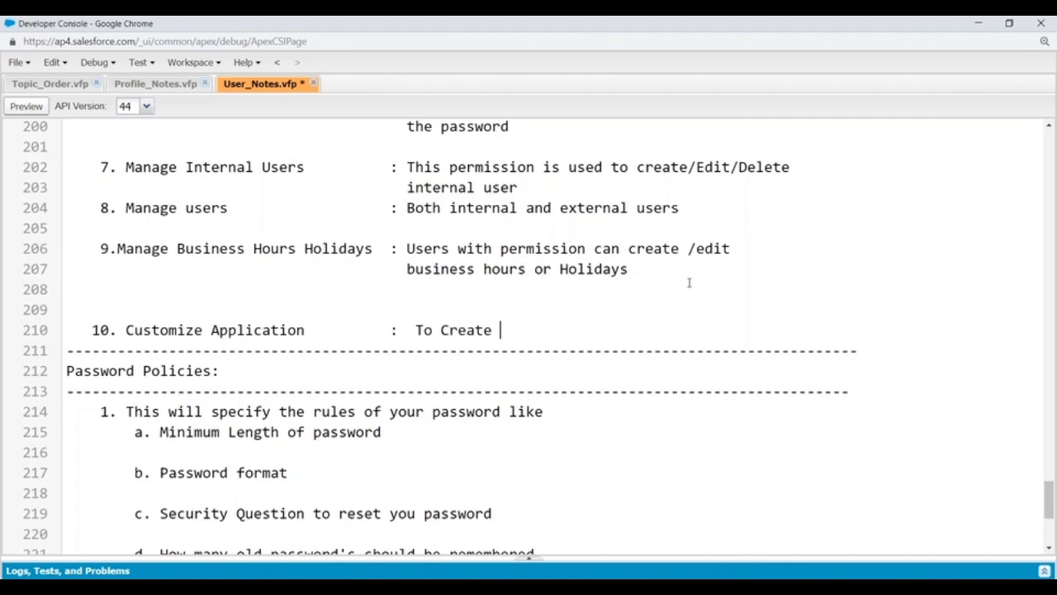
type("Apps ,Object,")
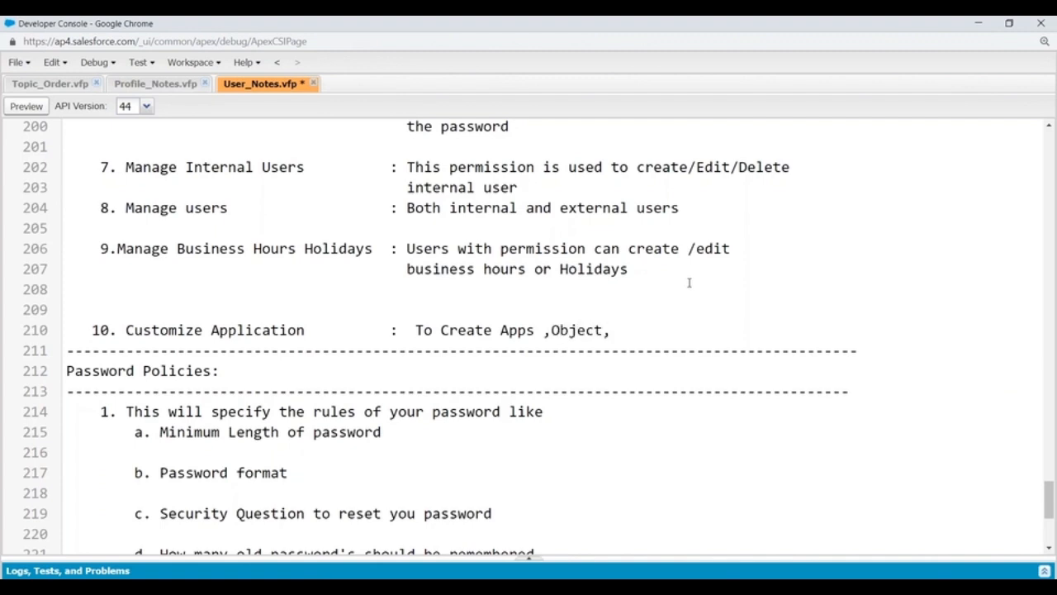
Extend the Customize Application description with "Fields,Tabs" after Object
key("BackSpace")
type(",Feilds")
key("BackSpace")
key("BackSpace")
key("BackSpace")
key("BackSpace")
key("BackSpace")
type("ields,Tabs we ne")
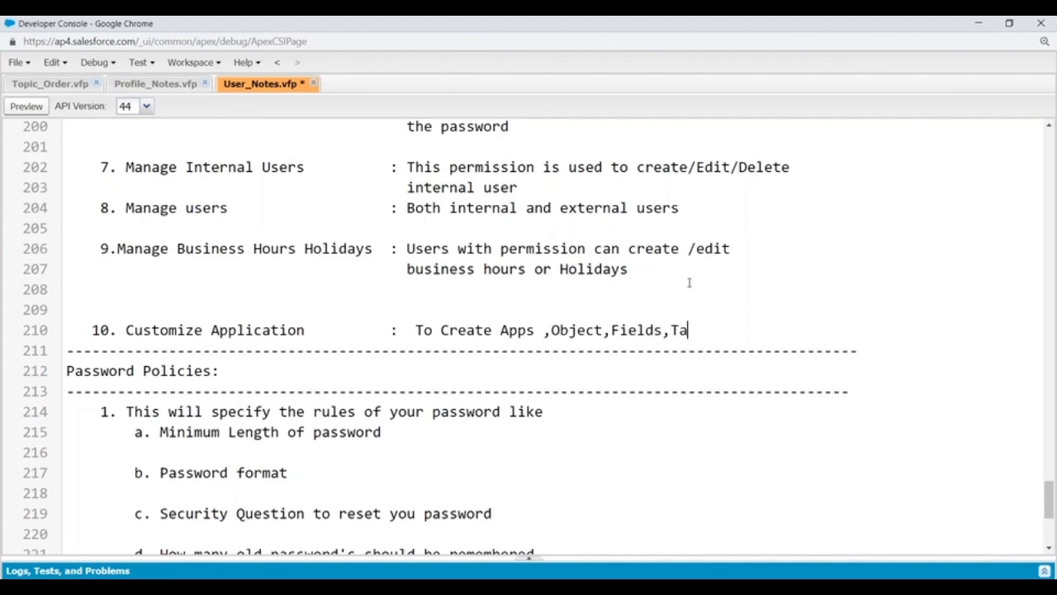
Finish the first line of the Customize Application description with "or Visualforce Page" after Tabs
key("BackSpace")
key("BackSpace")
key("BackSpace")
key("BackSpace")
key("BackSpace")
type("or Visa")
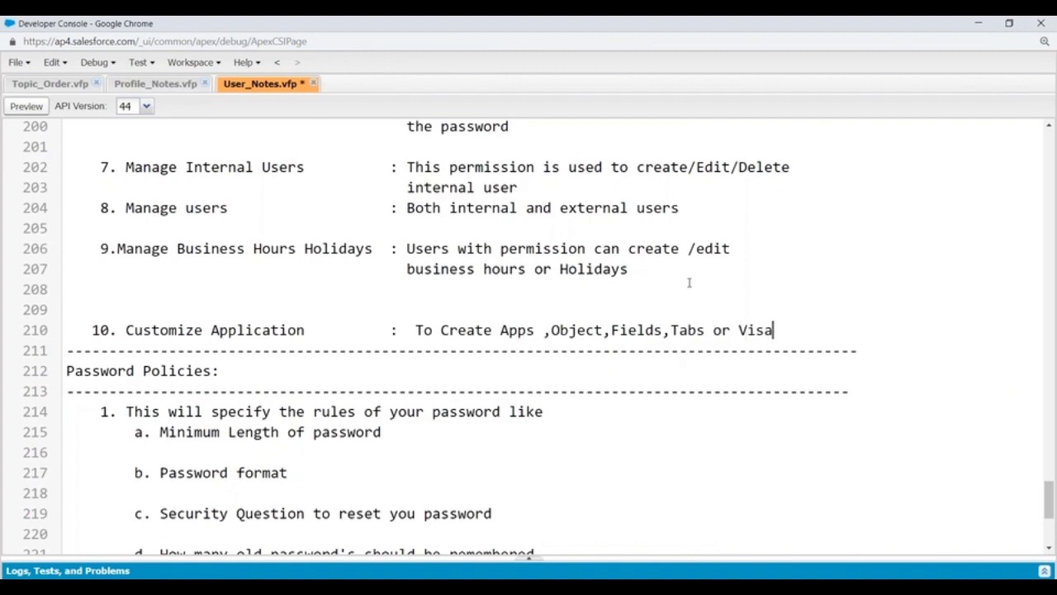
key("BackSpace")
type("ualforce Page")
Continue the Customize Application description on a new line aligned beneath "To Create" with "workflow,Approval proceess"
key("Return")
key("Tab")
key("Tab")
key("Tab")
key("Tab")
key("Tab")
key("Tab")
key("Tab")
key("Tab")
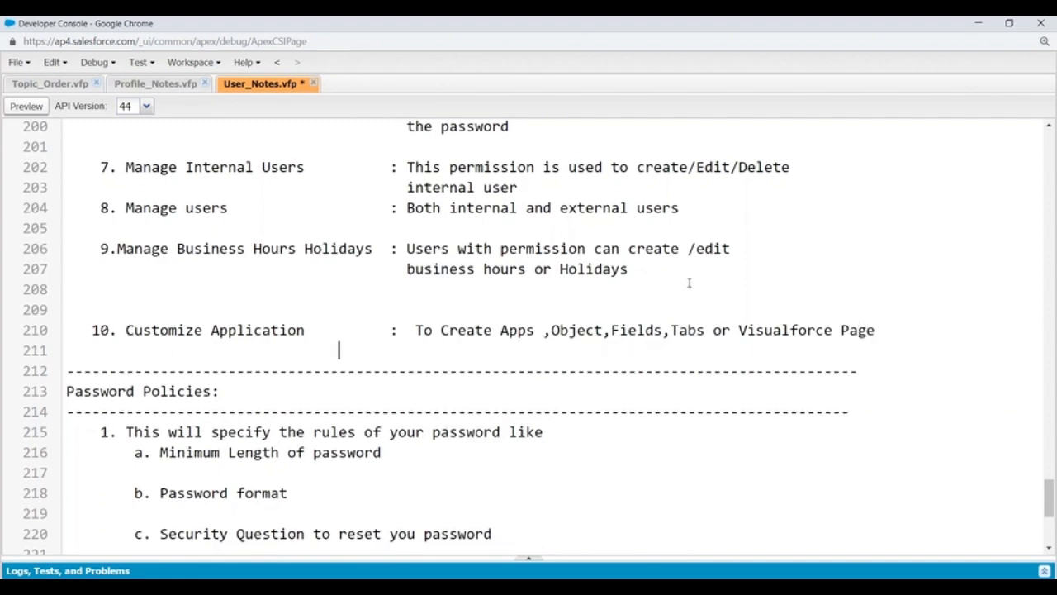
type("workflo")
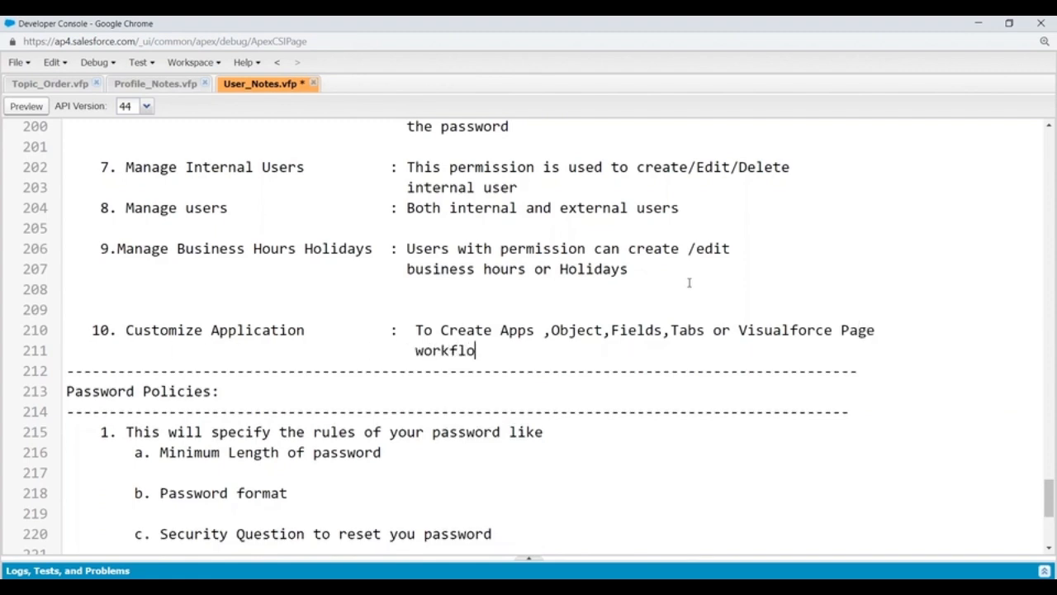
type("w,Approval")
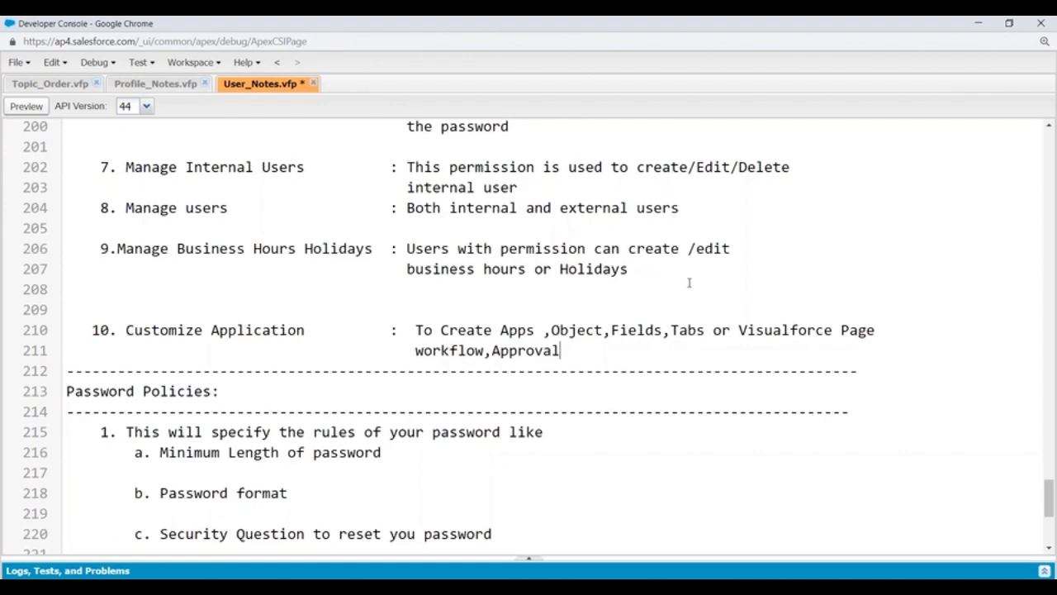
type(" proceess")
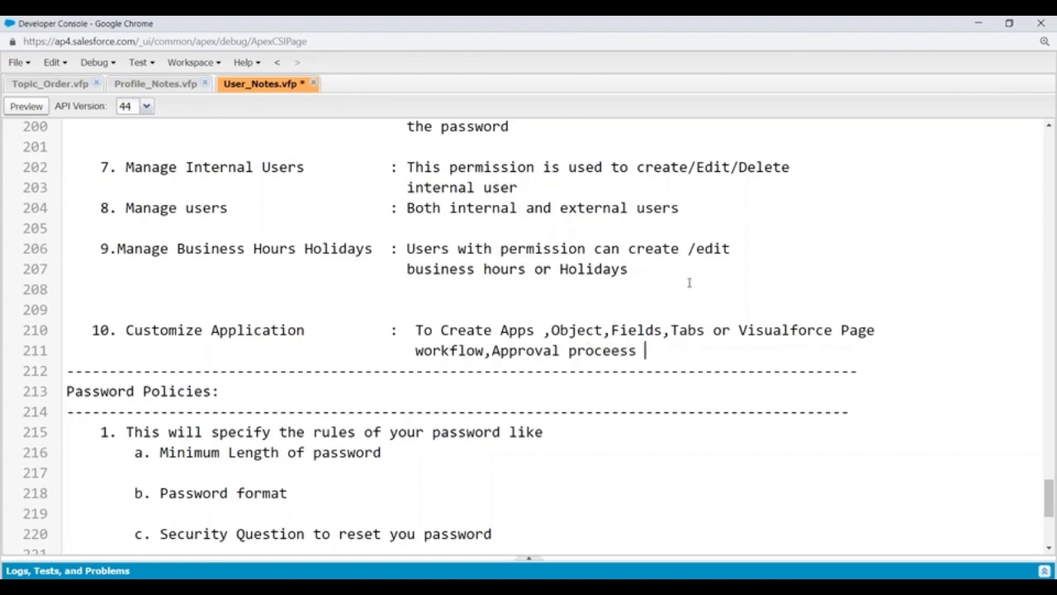
Leave a blank line below the Customize Application entry and add "11. View Set and Configuration"
key("Return")
key("Tab")
key("Return")
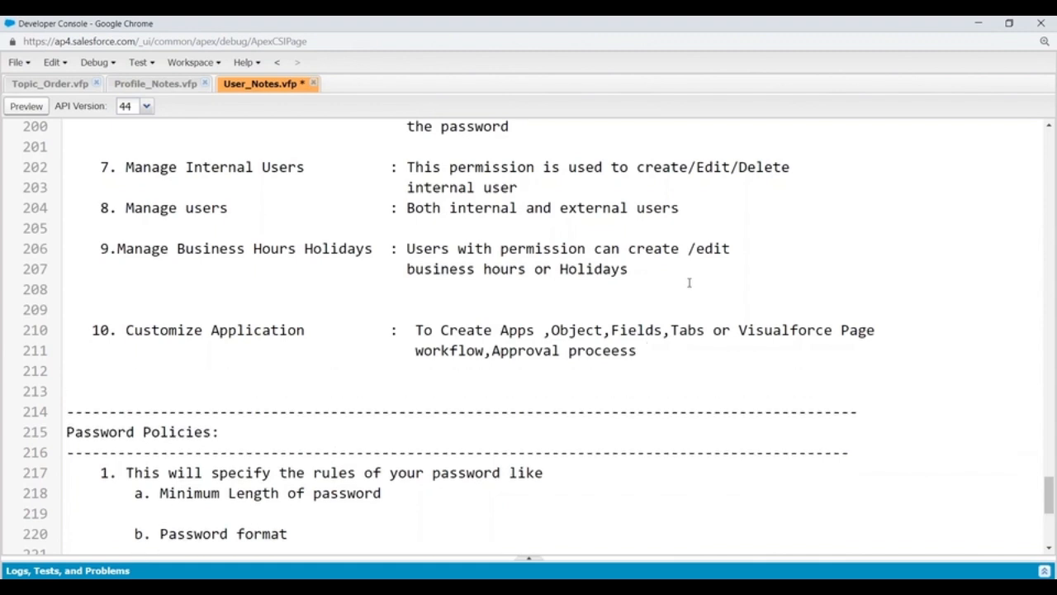
type("11")
key("BackSpace")
key("BackSpace")
key("BackSpace")
type("1.")
key("BackSpace")
key("BackSpace")
type("1. View Se")
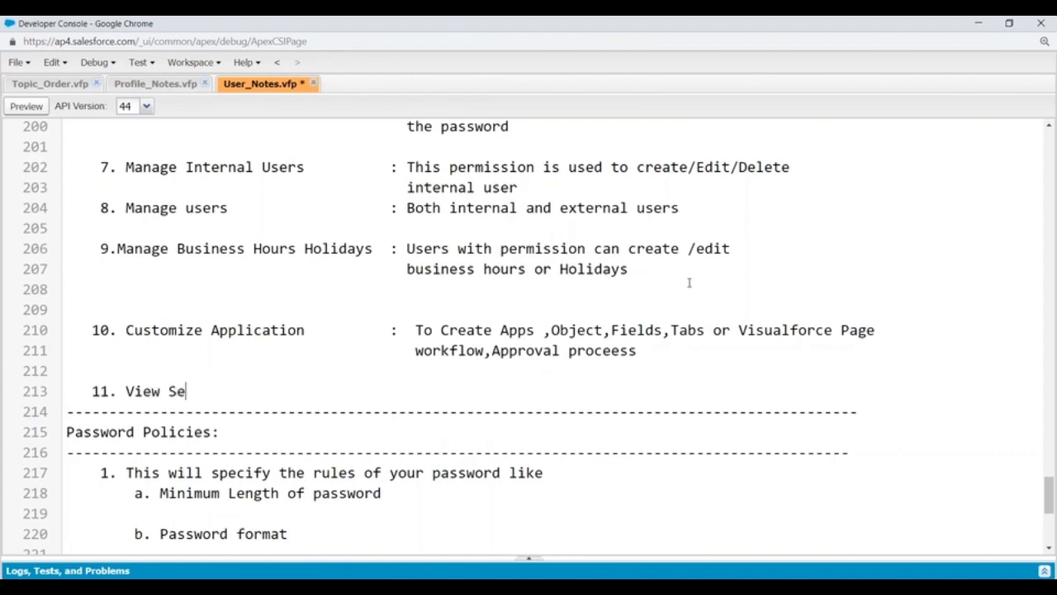
type("t and Cuonf")
key("BackSpace")
key("BackSpace")
key("BackSpace")
type("nfiguration")
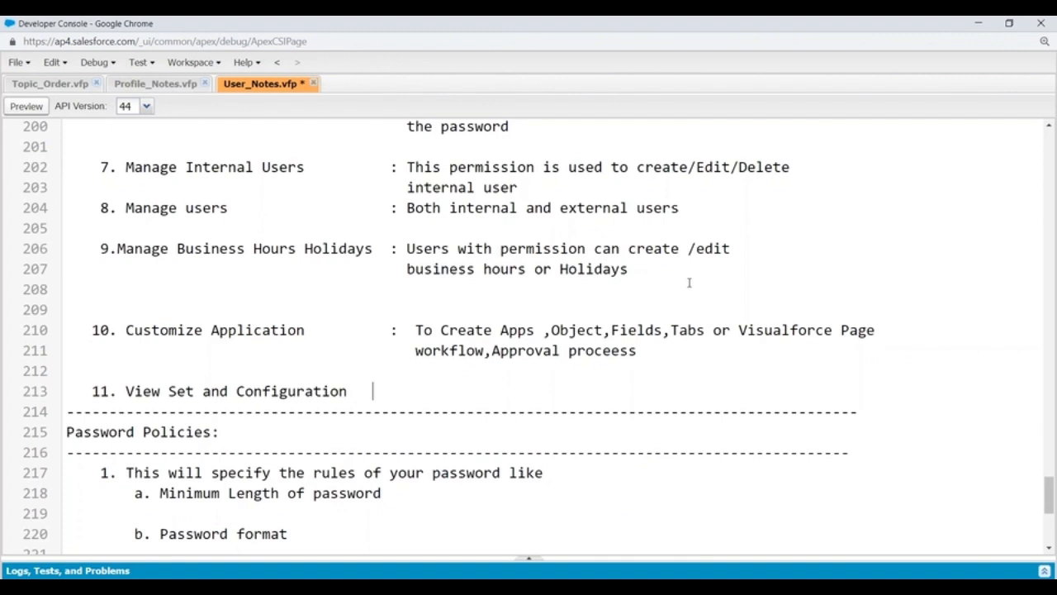
type("     : This is")
Describe the View Set and Configuration entry with ": This option is to show setup menu"
key("BackSpace")
key("BackSpace")
key("BackSpace")
type("optin")
type("n is ")
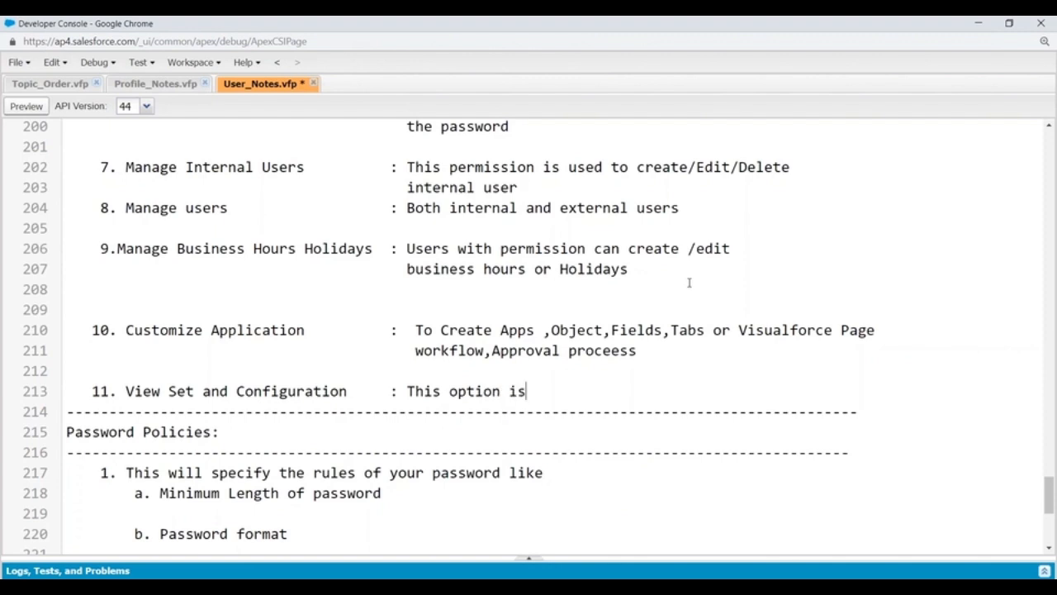
type("to show se")
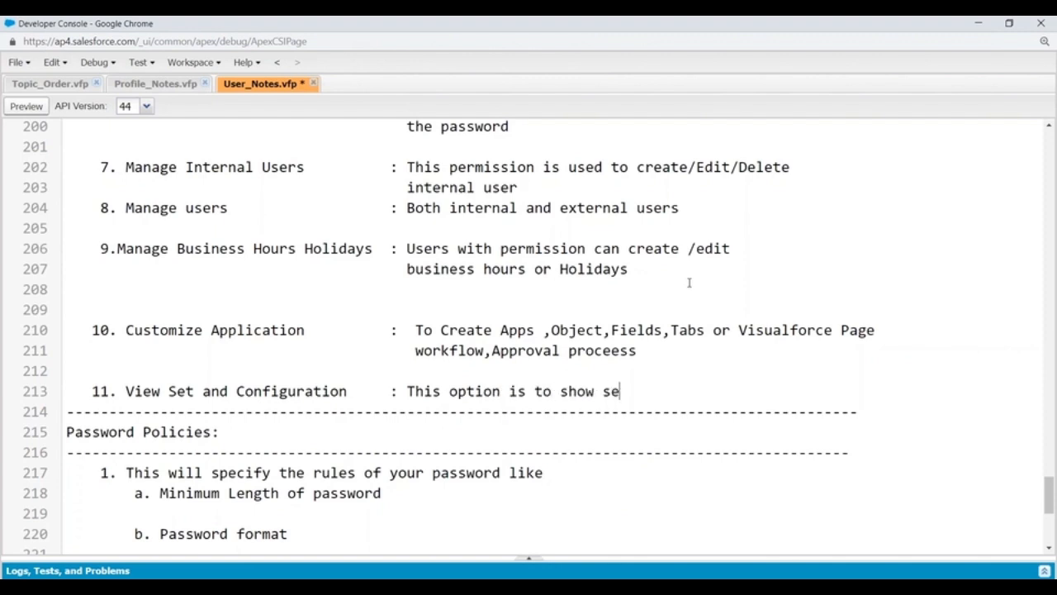
type("tup m")
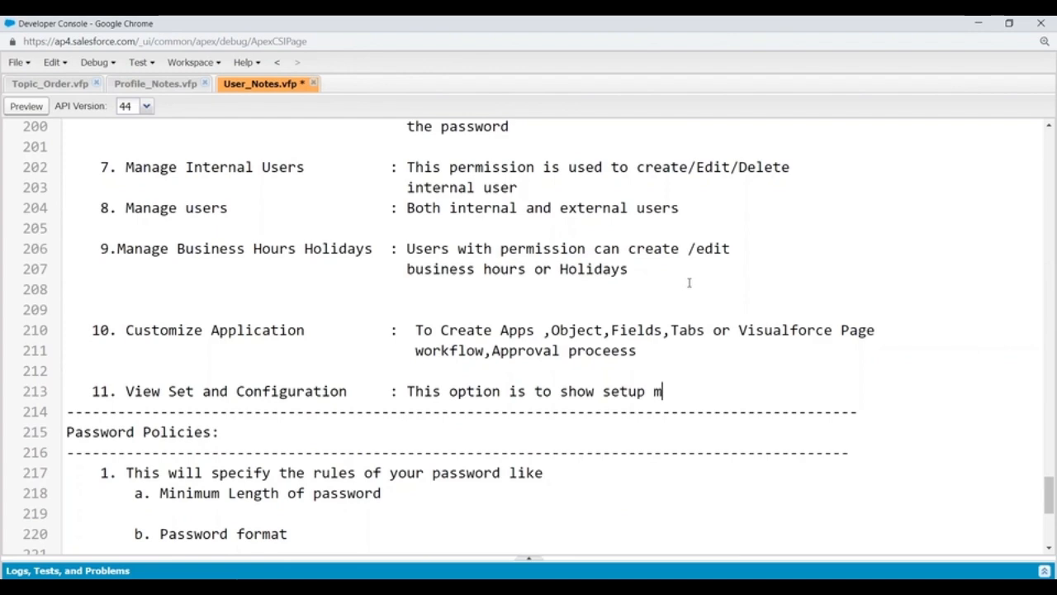
type("enu")
Review the Password Policies notes, highlighting the minimum length, password format and security question rules
scroll(435, 270, "down", 3)
scroll(436, 269, "down", 2)
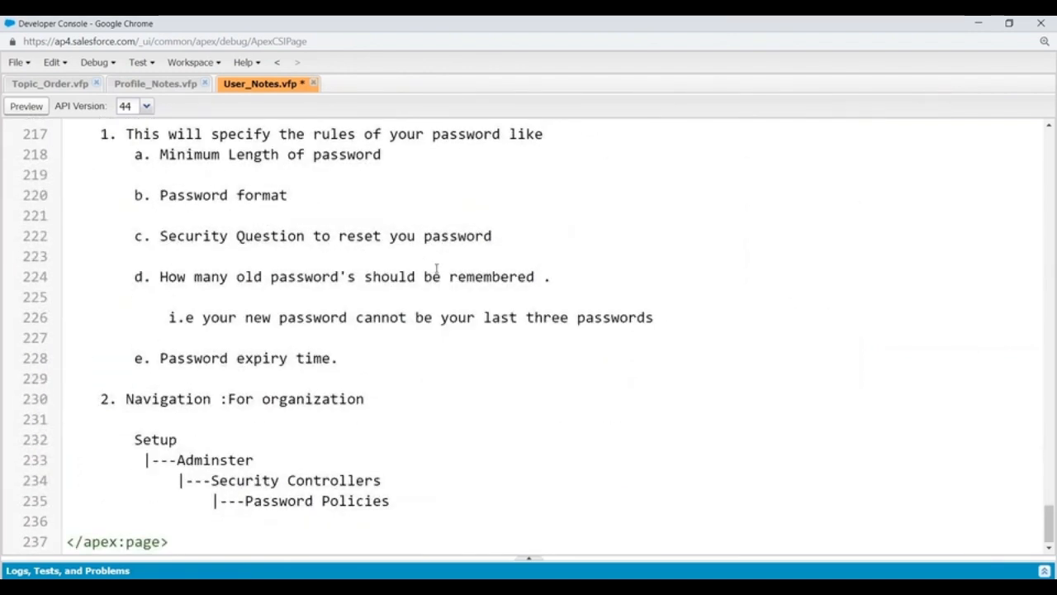
scroll(395, 294, "up", 3)
scroll(347, 286, "down", 2)
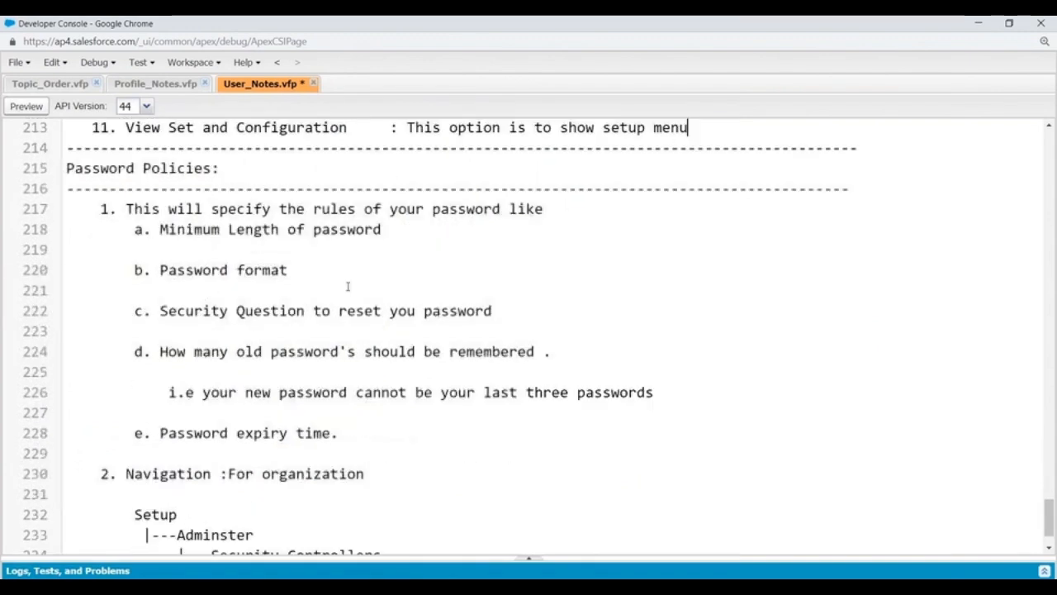
left_click_drag(167, 223, 406, 223)
left_click_drag(159, 263, 329, 272)
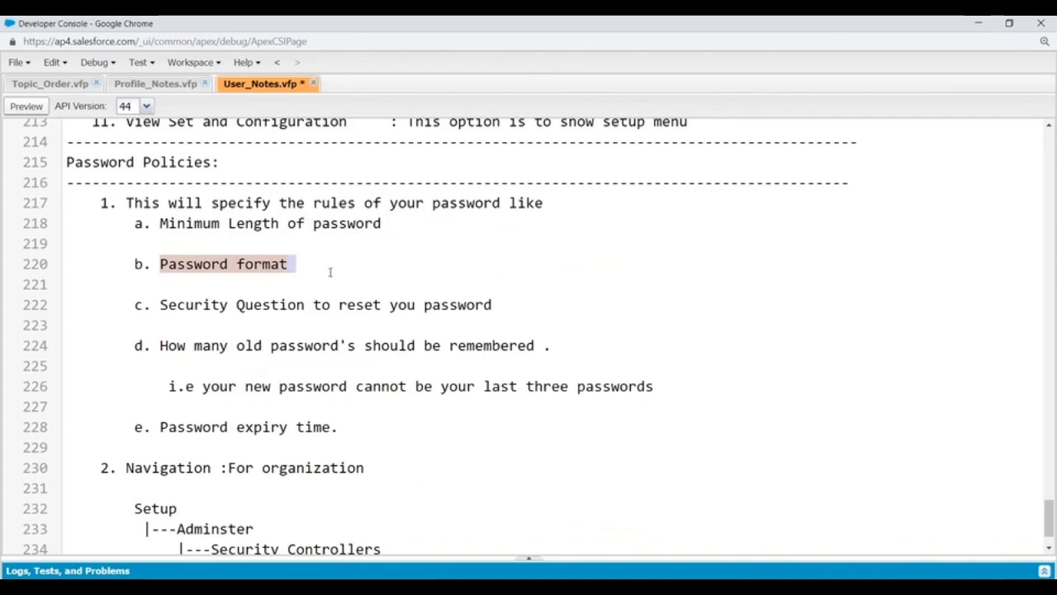
left_click_drag(159, 308, 478, 307)
scroll(368, 347, "down", 2)
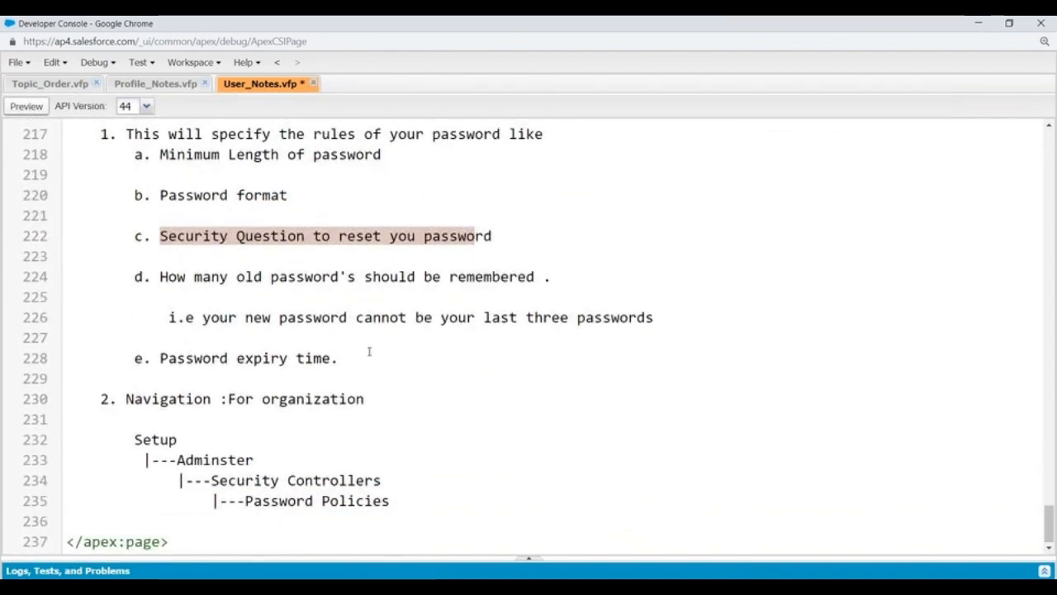
Insert two blank lines between "Step 5: Save" and the UseCase heading in the user creation notes
scroll(369, 351, "up", 17)
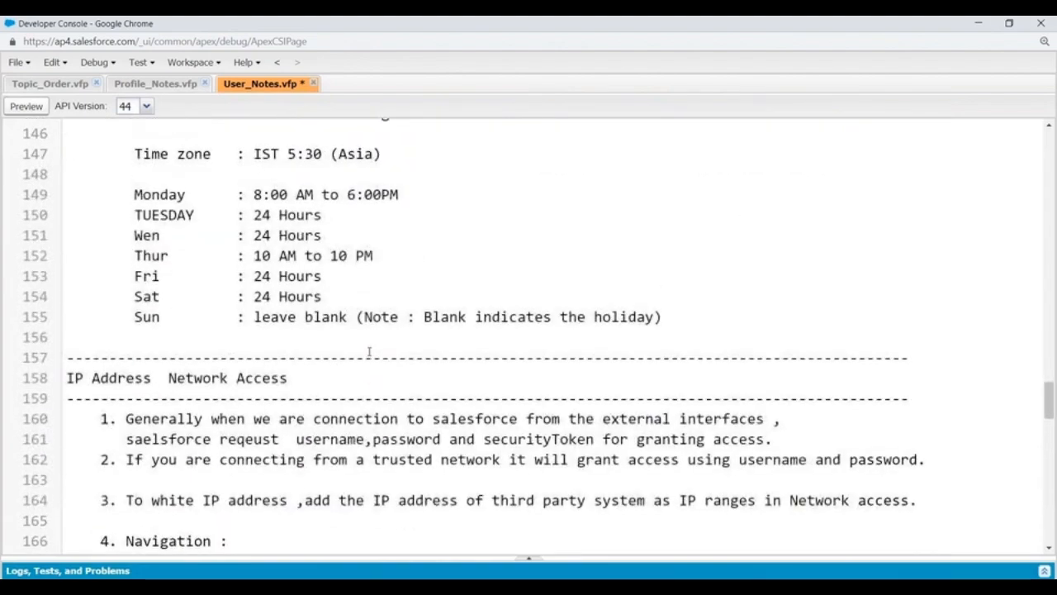
scroll(369, 352, "up", 20)
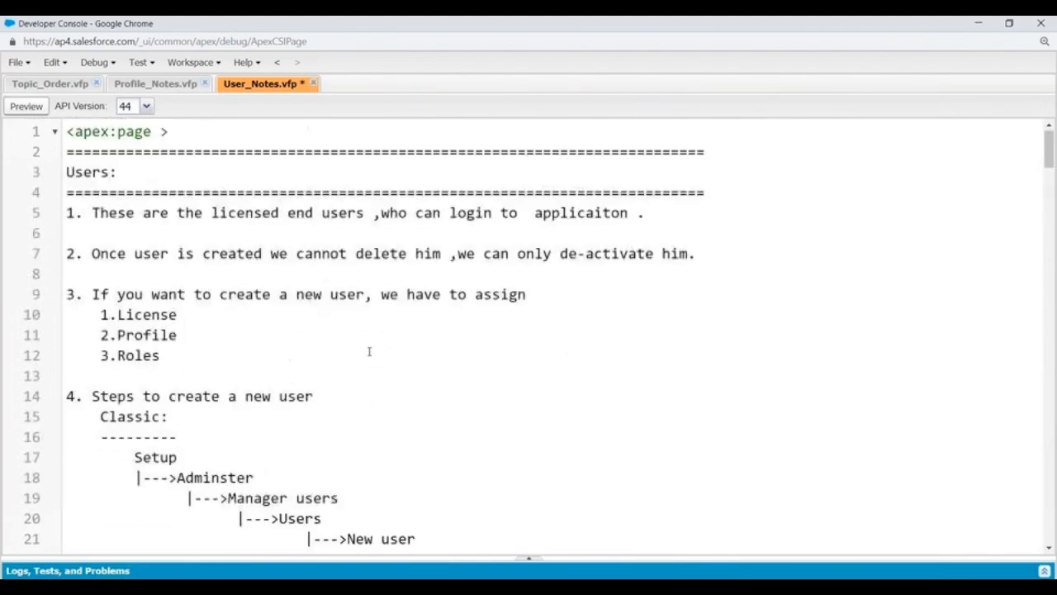
scroll(368, 350, "down", 10)
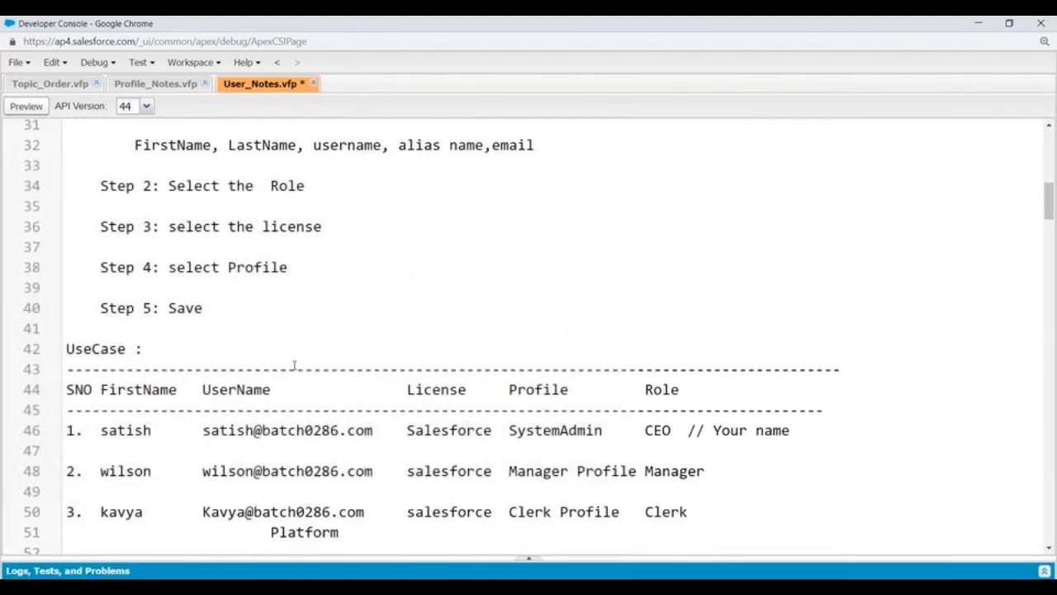
scroll(293, 365, "down", 2)
left_click(241, 177)
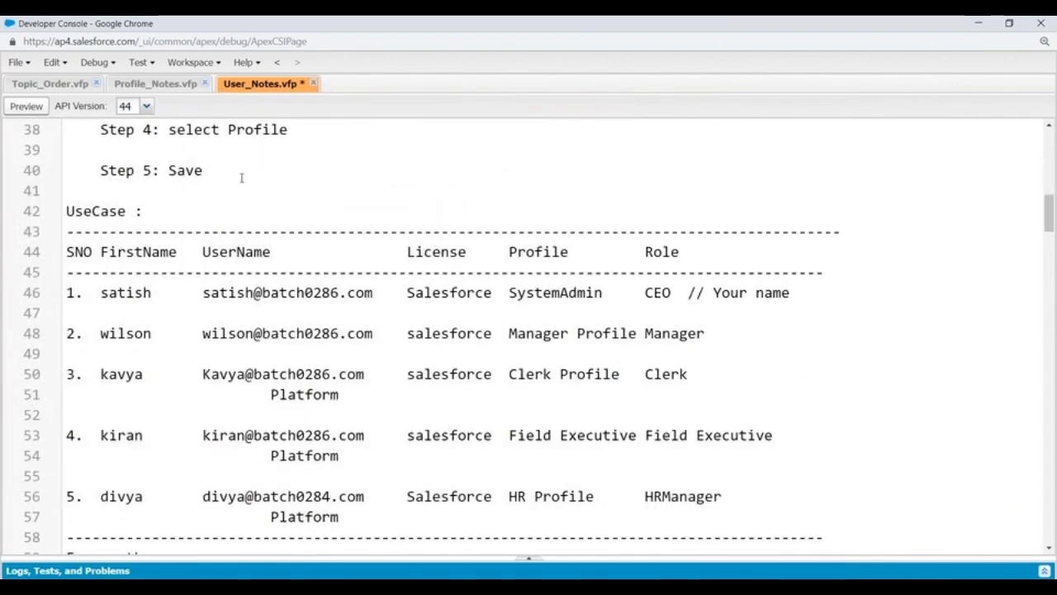
key("Return")
key("Return")
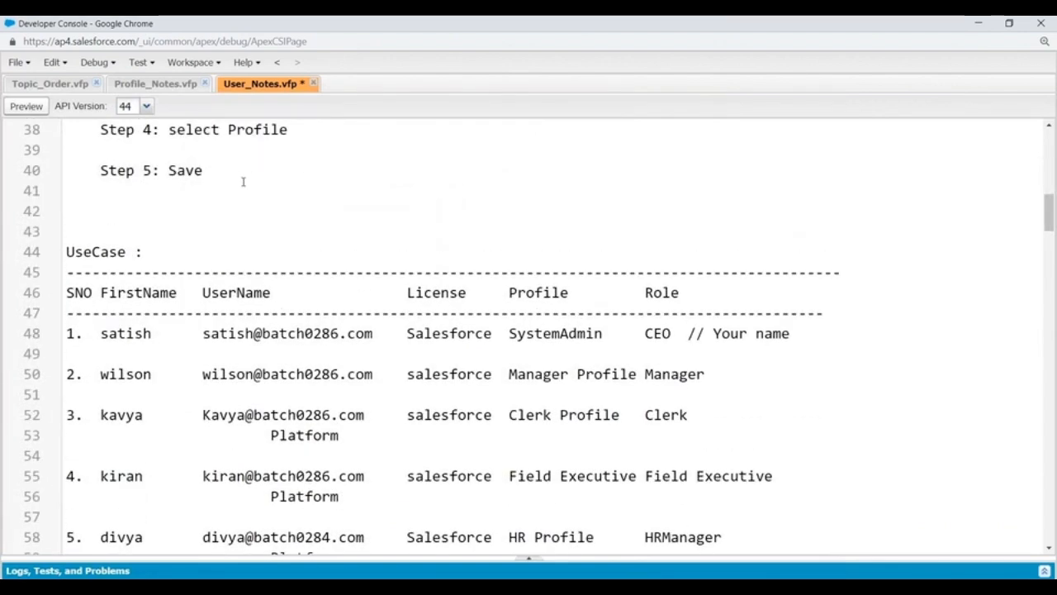
scroll(256, 231, "down", 6)
scroll(261, 237, "up", 8)
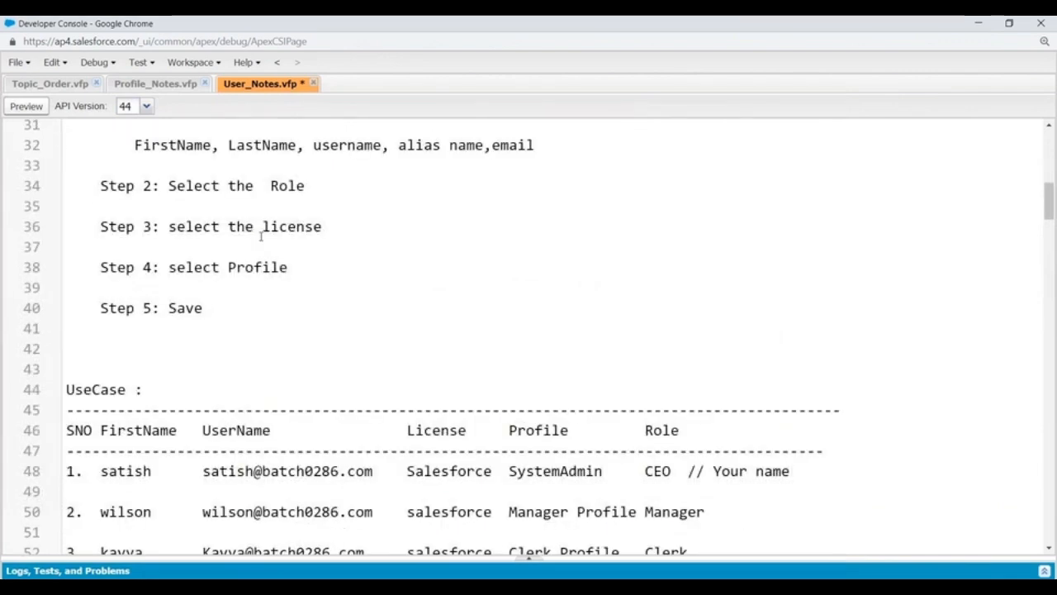
Start a note above the UseCase heading reading "Note: Once the user is created ,"
type("Nopte")
key("BackSpace")
key("BackSpace")
key("BackSpace")
key("BackSpace")
type("te: Once")
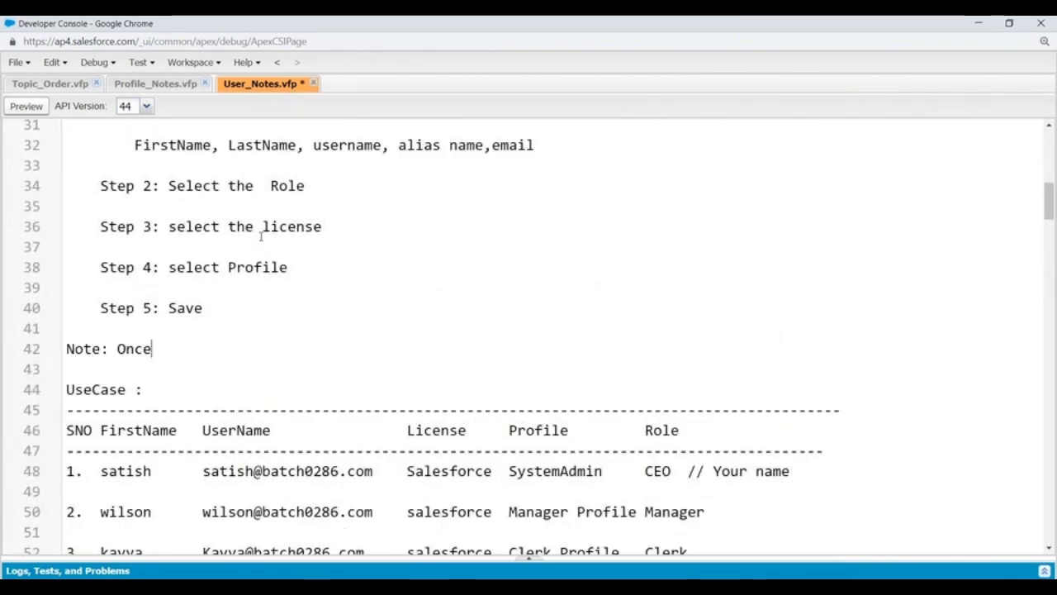
type(" the user is ")
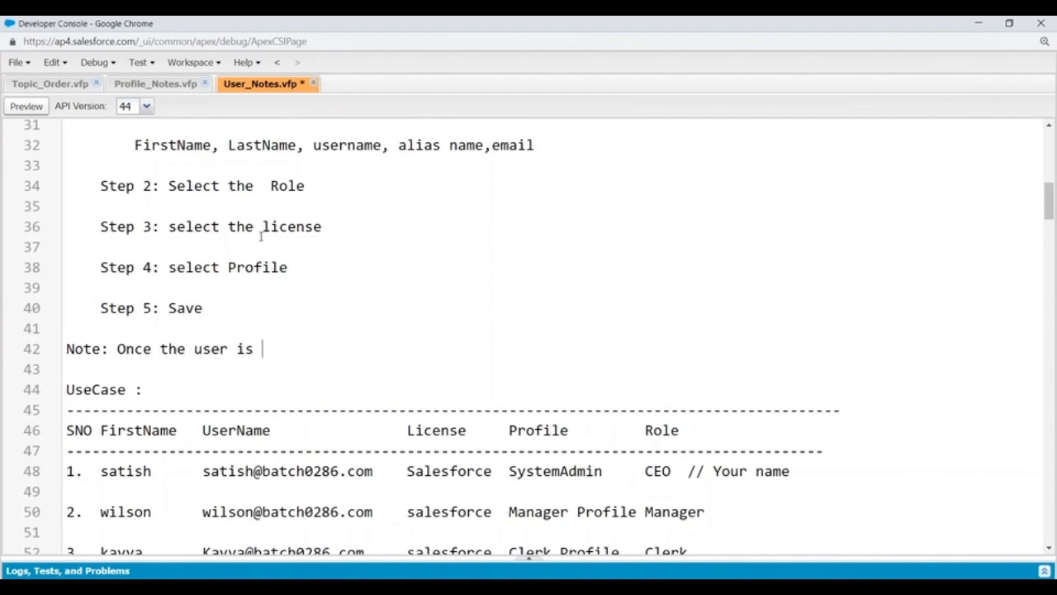
type("created ,w")
key("BackSpace")
type(",w")
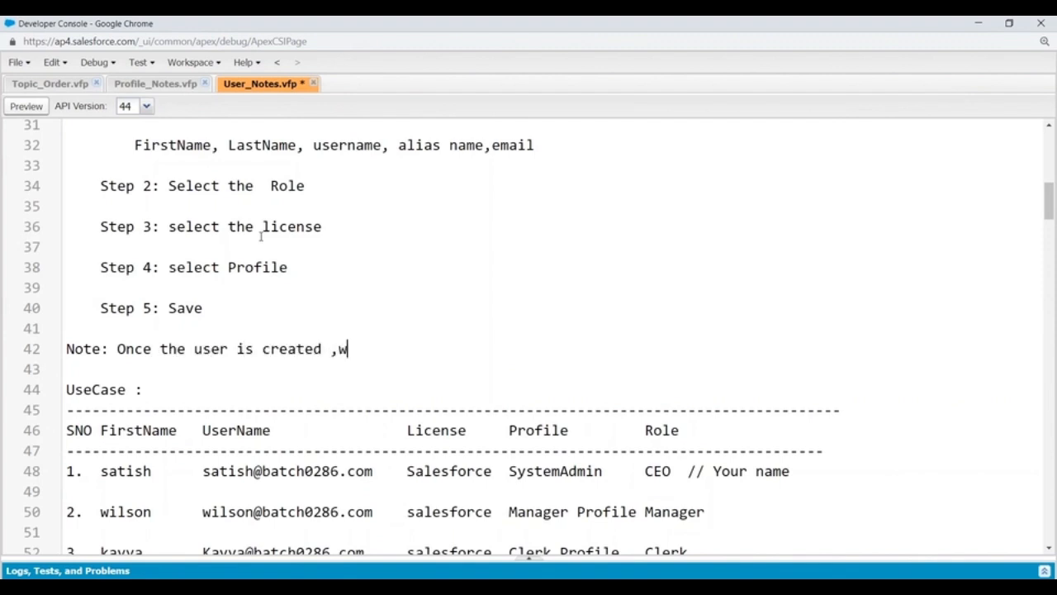
type("e canniot")
Complete the user creation note with "we cannot delete him" and save the User_Notes page
key("BackSpace")
key("BackSpace")
key("BackSpace")
type("ot delete ")
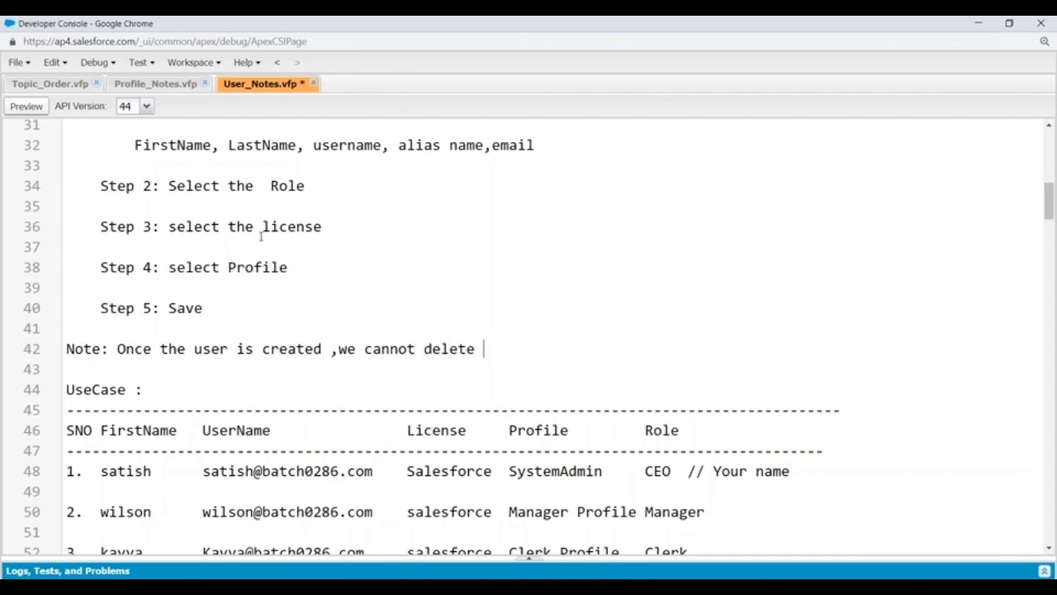
type("t")
type("im")
key("ctrl+s")
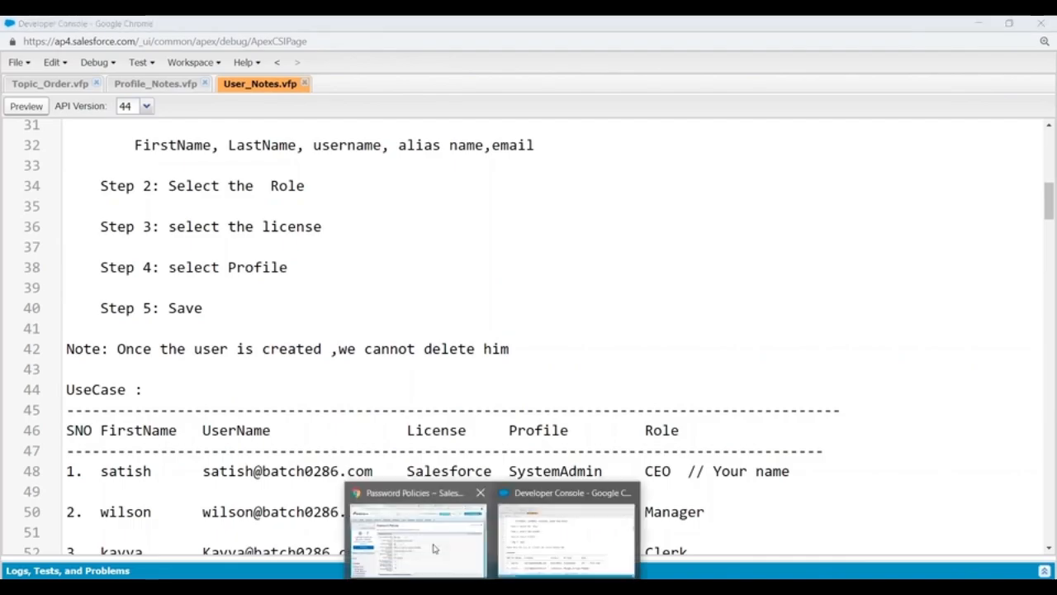
Switch to the Salesforce setup window and examine the User Management Settings under Manage Users
left_click(417, 529)
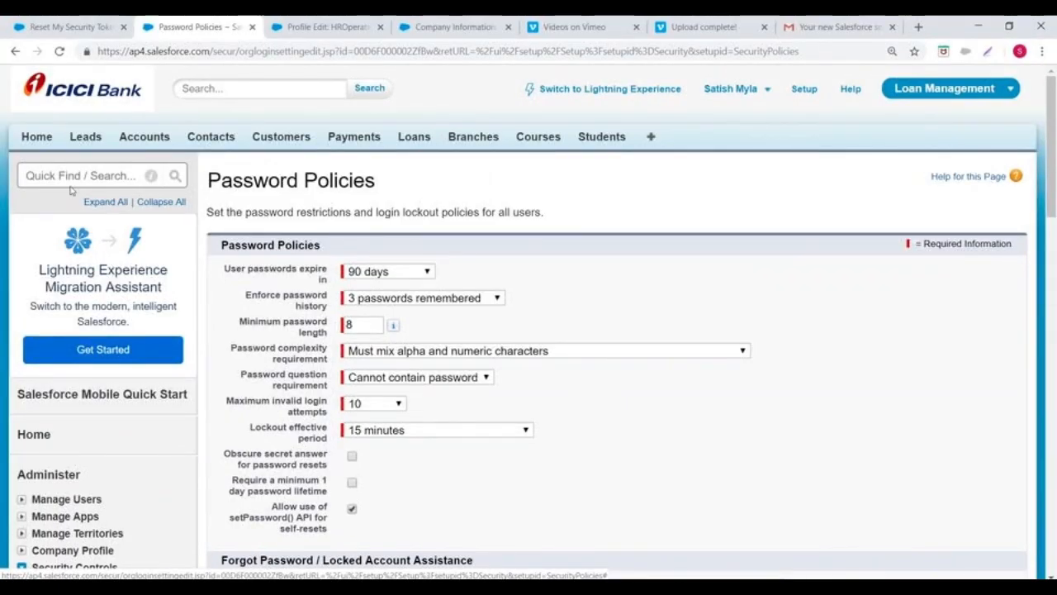
scroll(50, 129, "down", 4)
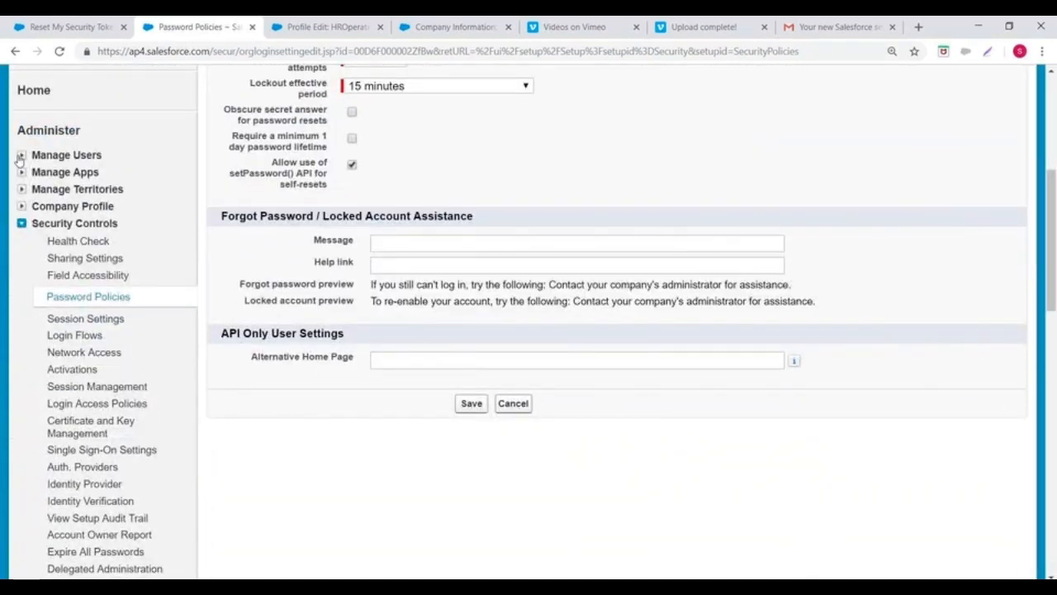
left_click(20, 157)
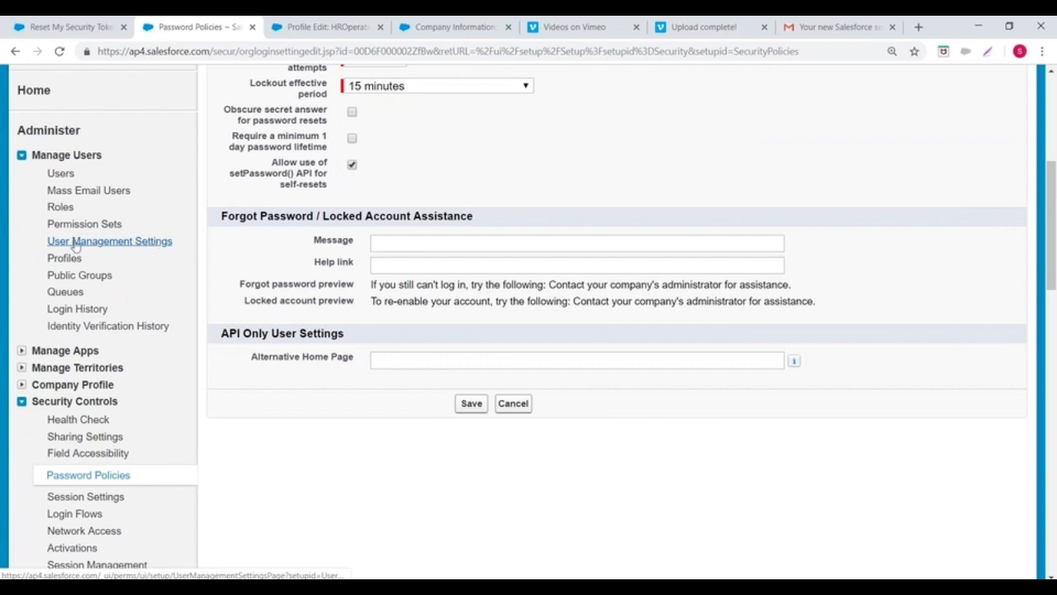
left_click(138, 243)
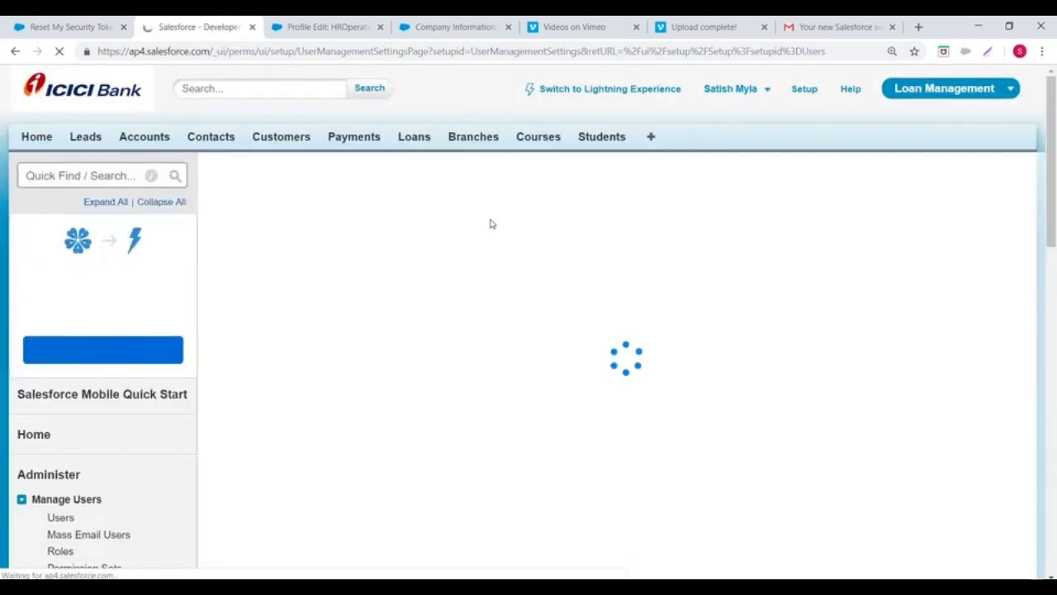
scroll(908, 302, "down", 3)
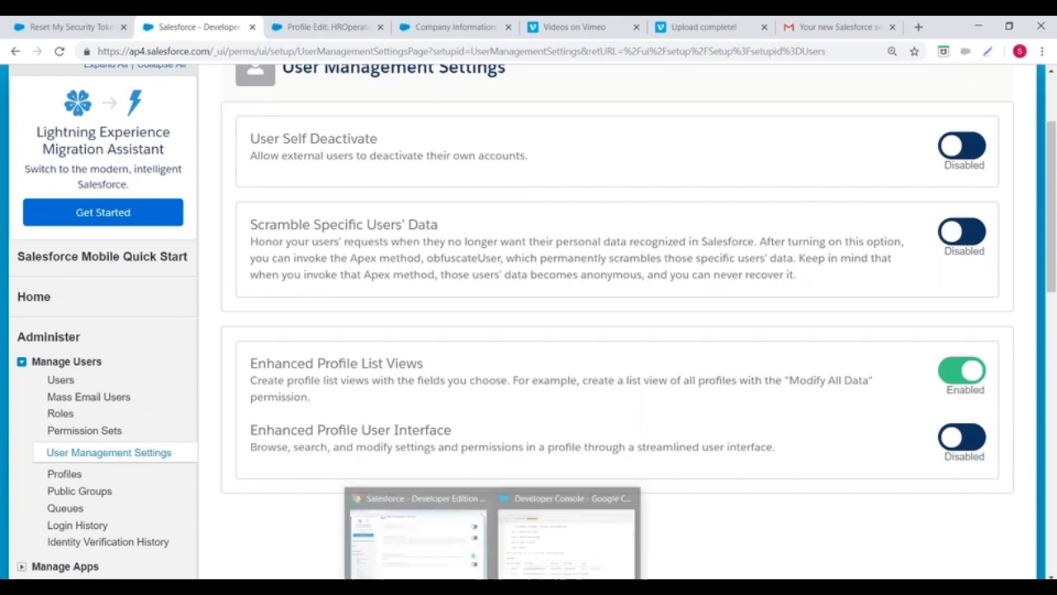
Return to the Developer Console and add blank lines after the closing apex:page tag and below the Password Policies navigation entry
left_click(545, 533)
scroll(322, 294, "down", 4)
scroll(321, 294, "down", 20)
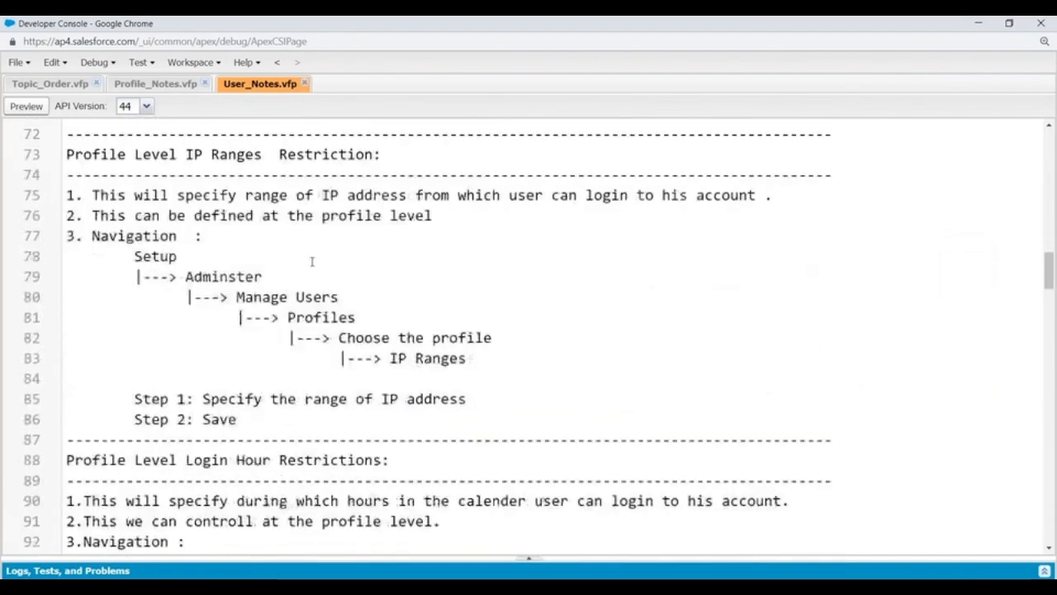
scroll(312, 260, "down", 12)
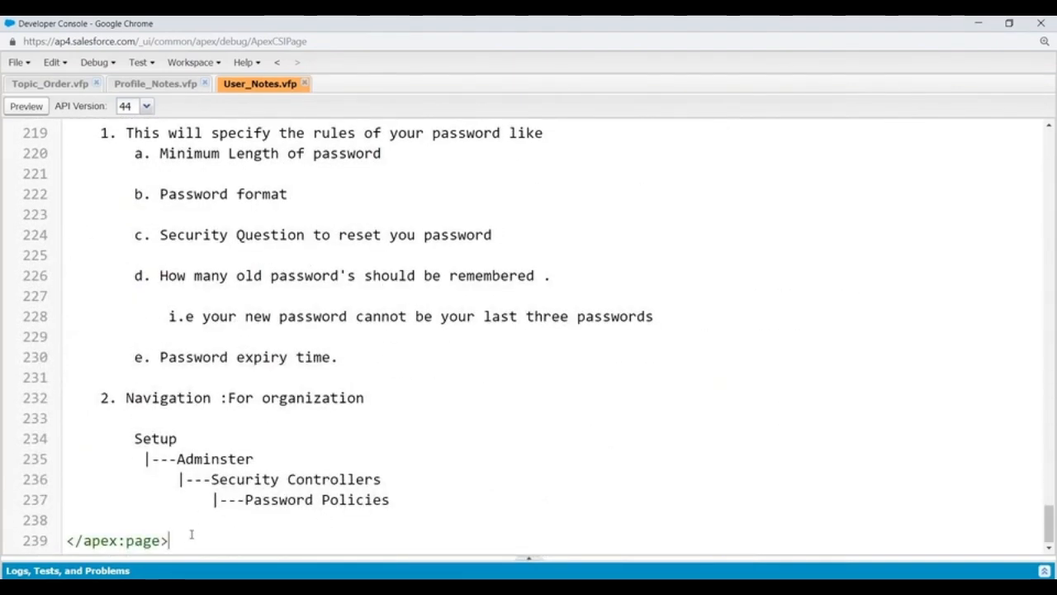
key("Return")
key("Return")
key("Return")
key("Return")
key("Return")
key("Return")
key("Return")
left_click(410, 360)
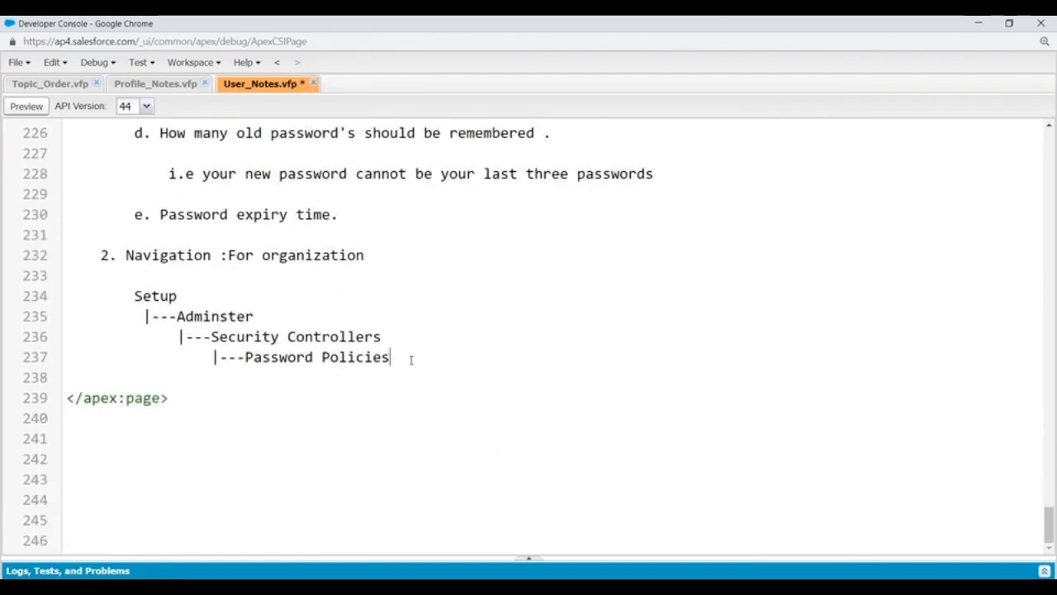
key("Return")
Insert blank lines between the fifth user row of the use case table and the Freeze the user section
scroll(408, 358, "up", 20)
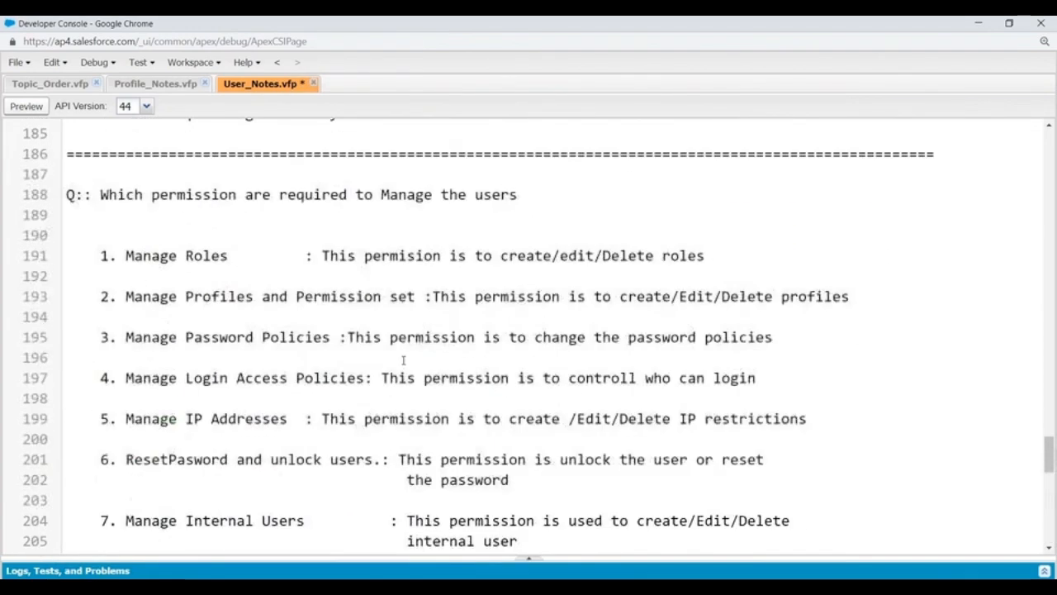
scroll(403, 357, "up", 20)
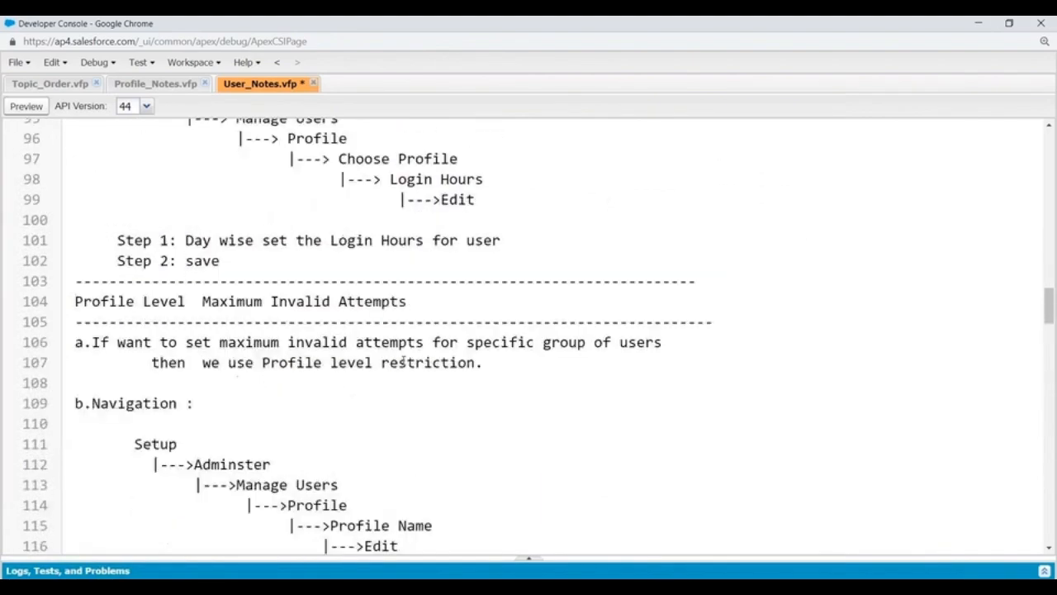
scroll(403, 359, "up", 14)
scroll(402, 361, "down", 8)
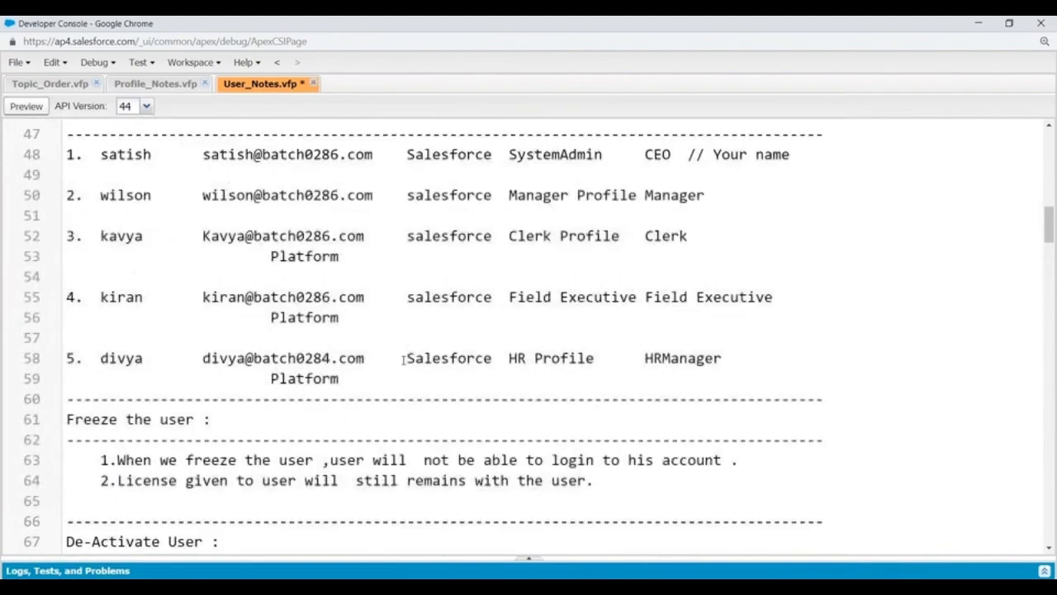
scroll(444, 290, "up", 3)
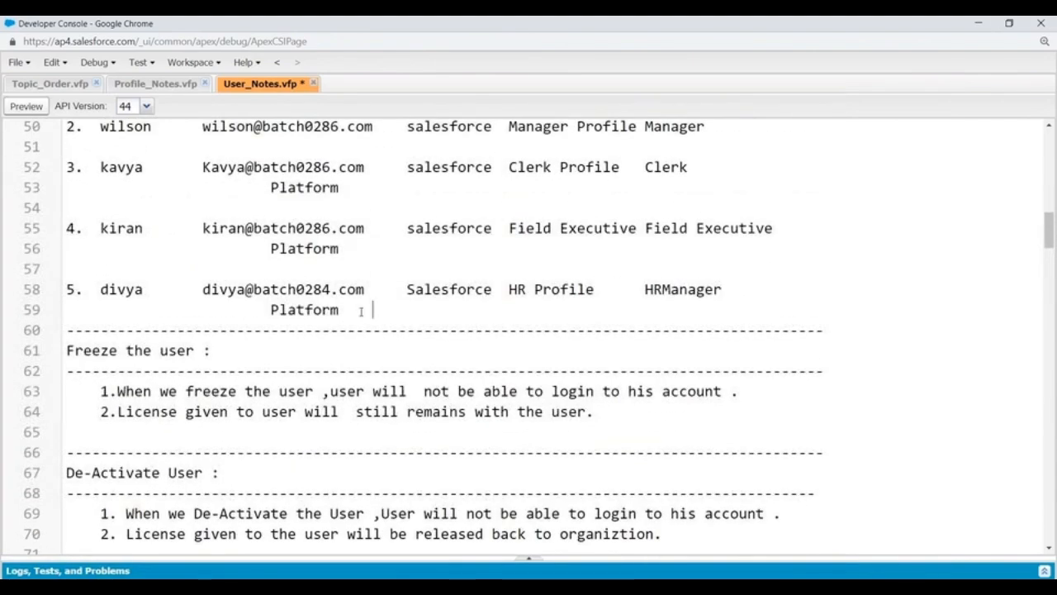
left_click(361, 312)
key("Return")
key("Return")
key("BackSpace")
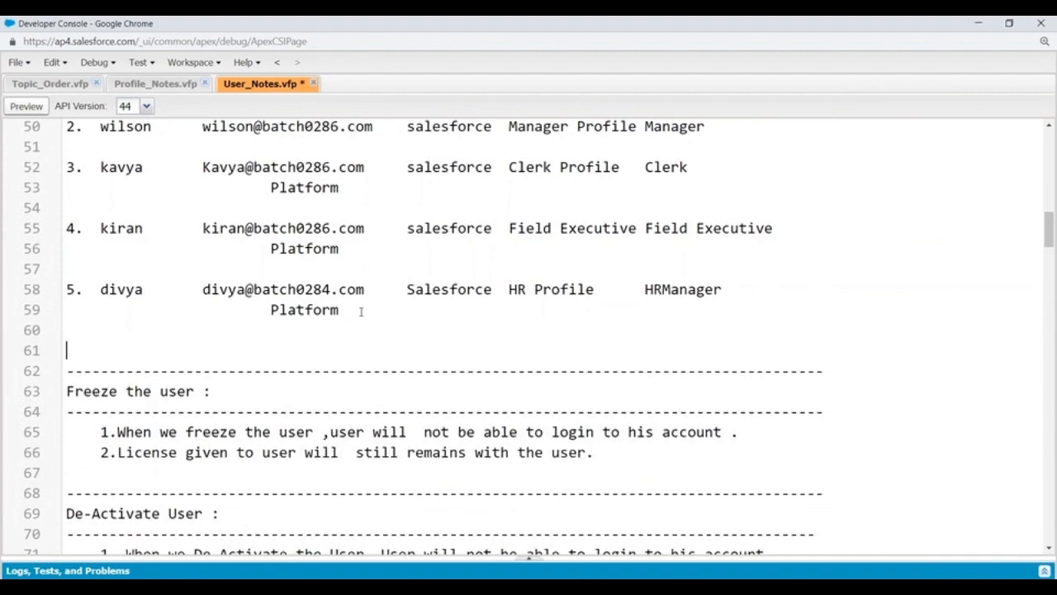
Start a note above the Freeze the user section reading "Note : If user want ,he"
type("Note : If us")
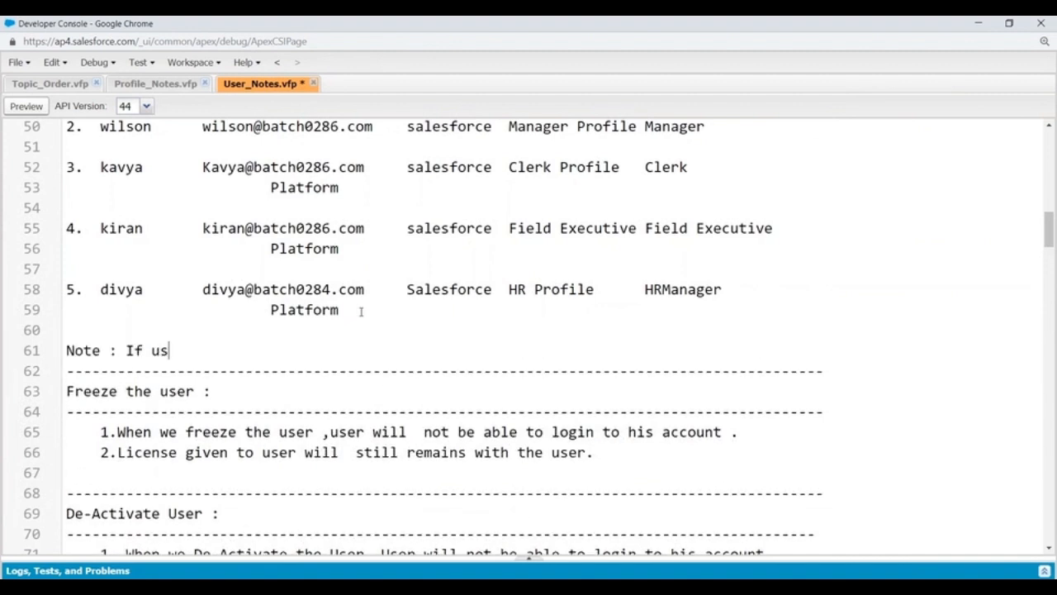
type("er want he can")
key("BackSpace")
key("BackSpace")
key("BackSpace")
key("BackSpace")
key("BackSpace")
key("BackSpace")
type(",he m")
key("BackSpace")
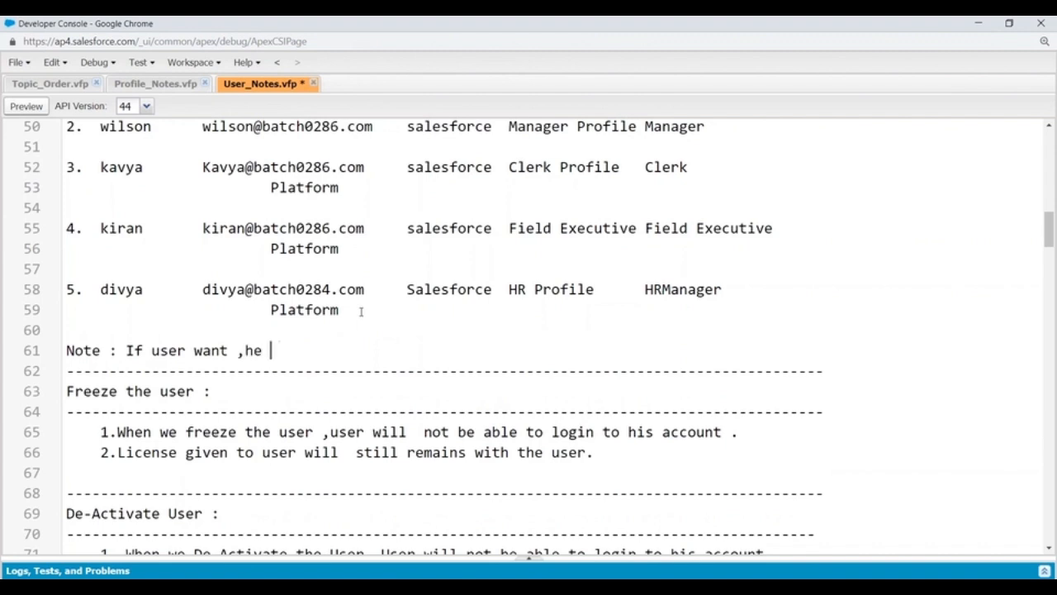
Complete the note above Freeze the user with "can self de-activate"
type("de-activate")
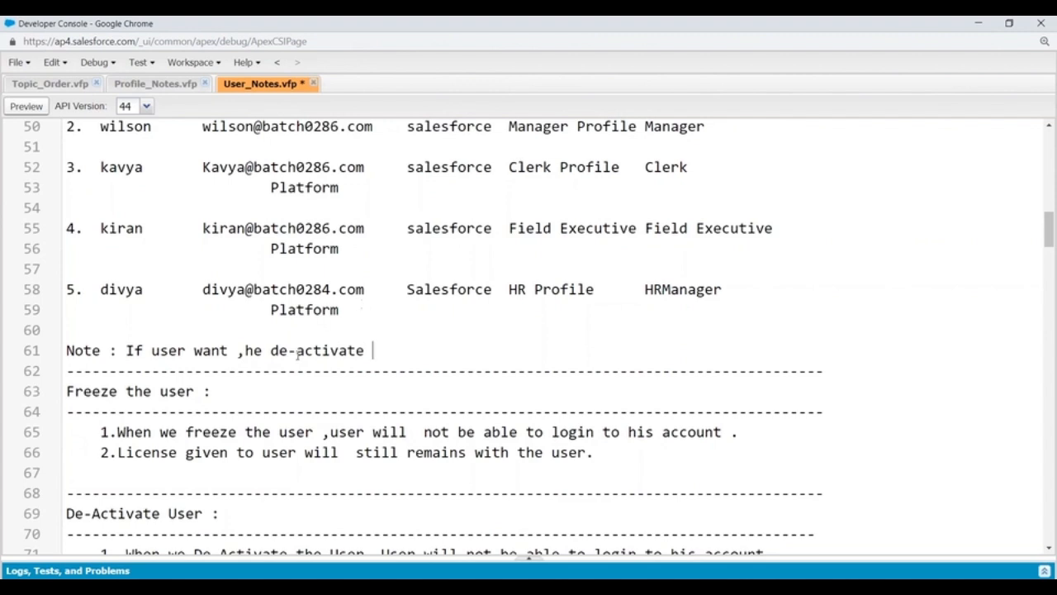
left_click(270, 352)
type("can self")
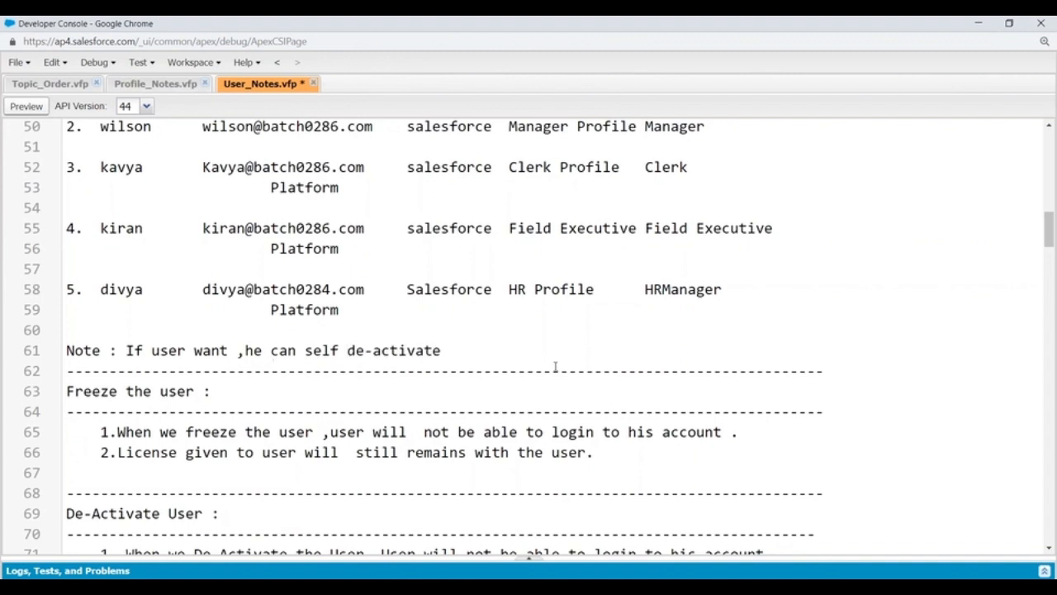
Below the self de-activate note, start an indented navigation path with "Setup" and the sub-level "|--->Adminster"
left_click(462, 351)
key("Return")
key("Return")
key("Tab")
type("Se")
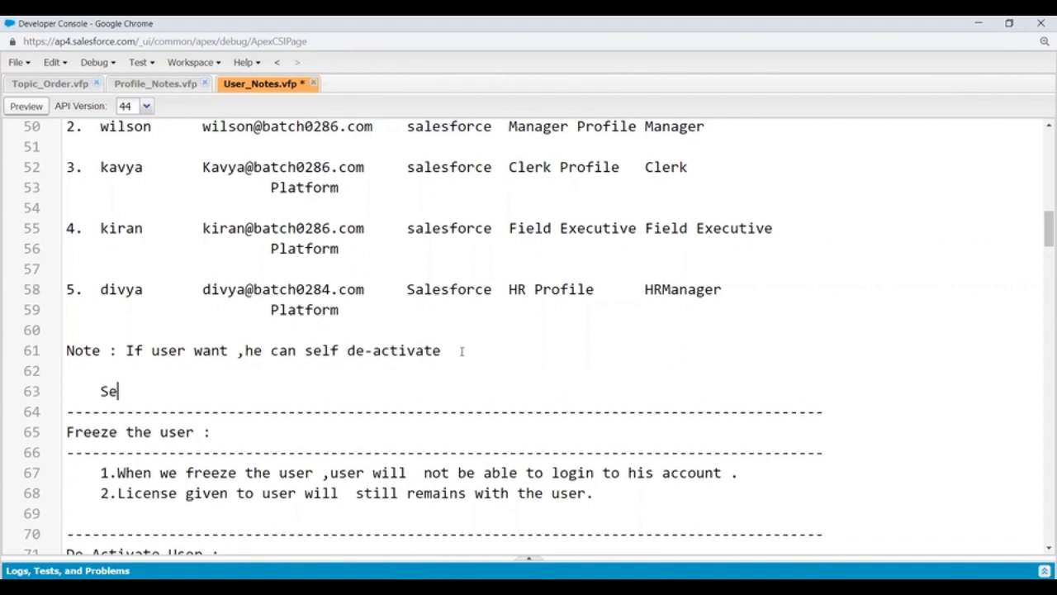
type("tup")
key("Return")
key("Tab")
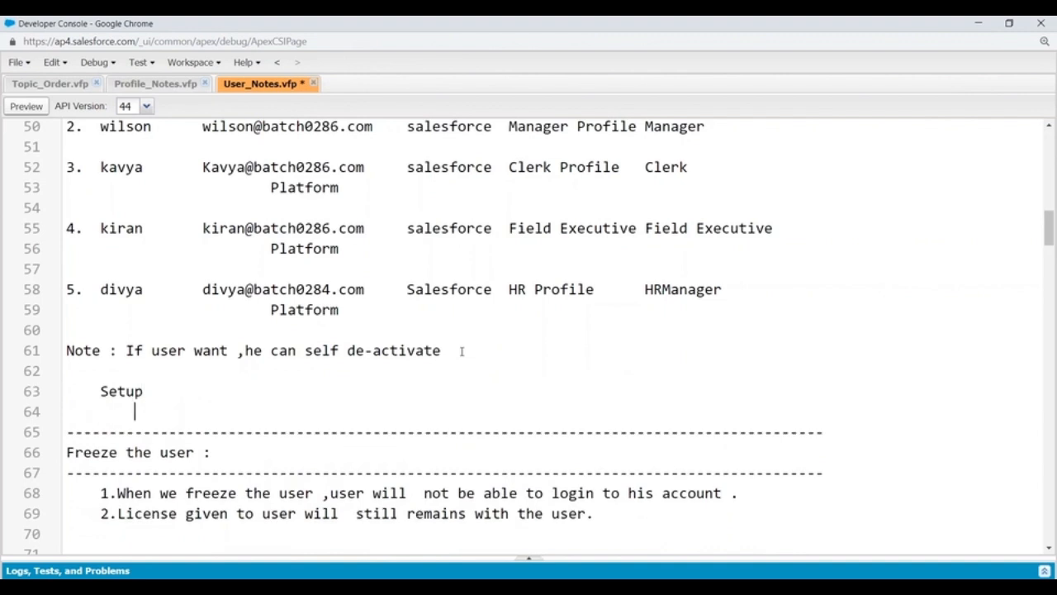
key("BackSpace")
type("|---> Adminster")
Add the indented level "|---> Manage users" under Adminster in the navigation path
key("Return")
key("Tab")
key("Tab")
key("BackSpace")
type("|")
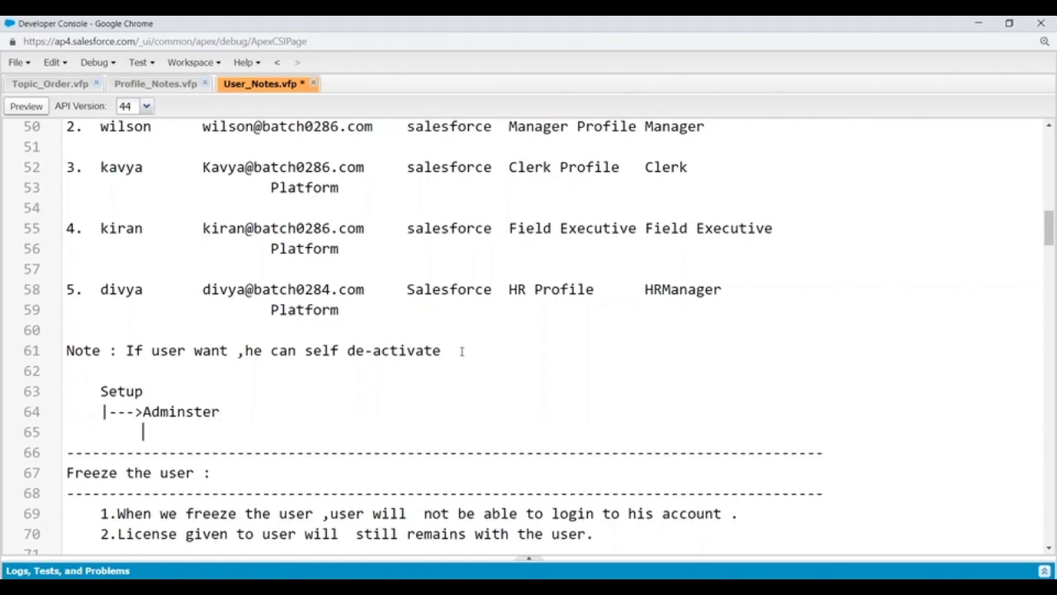
type("---> Manage")
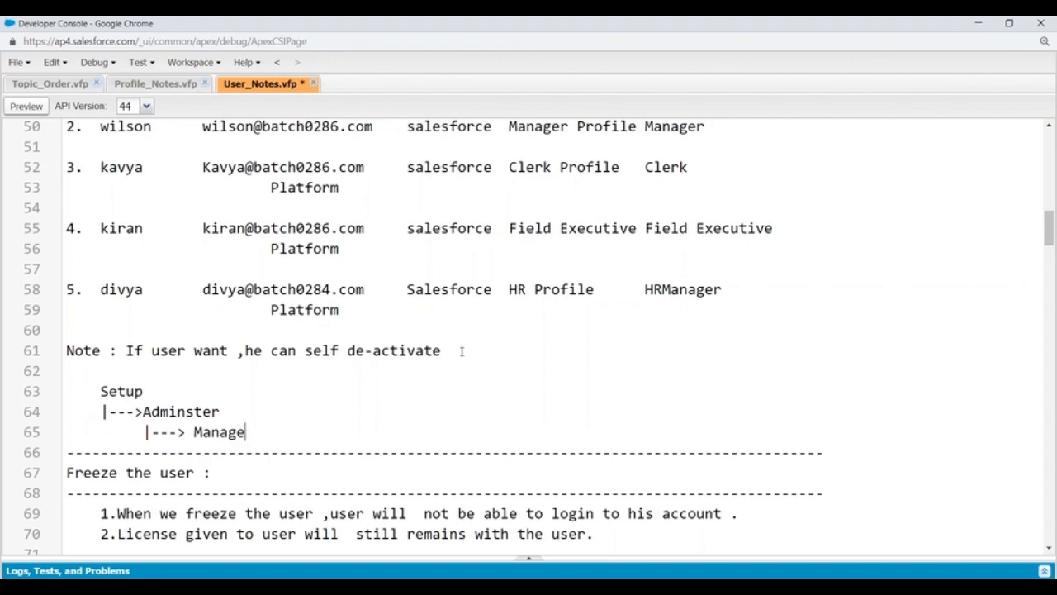
type("r user")
key("BackSpace")
key("BackSpace")
key("BackSpace")
key("BackSpace")
key("BackSpace")
key("BackSpace")
key("BackSpace")
type("e users")
Start the next path level with "|--->" and switch to the Salesforce browser window to check the entries under Manage Users
key("Return")
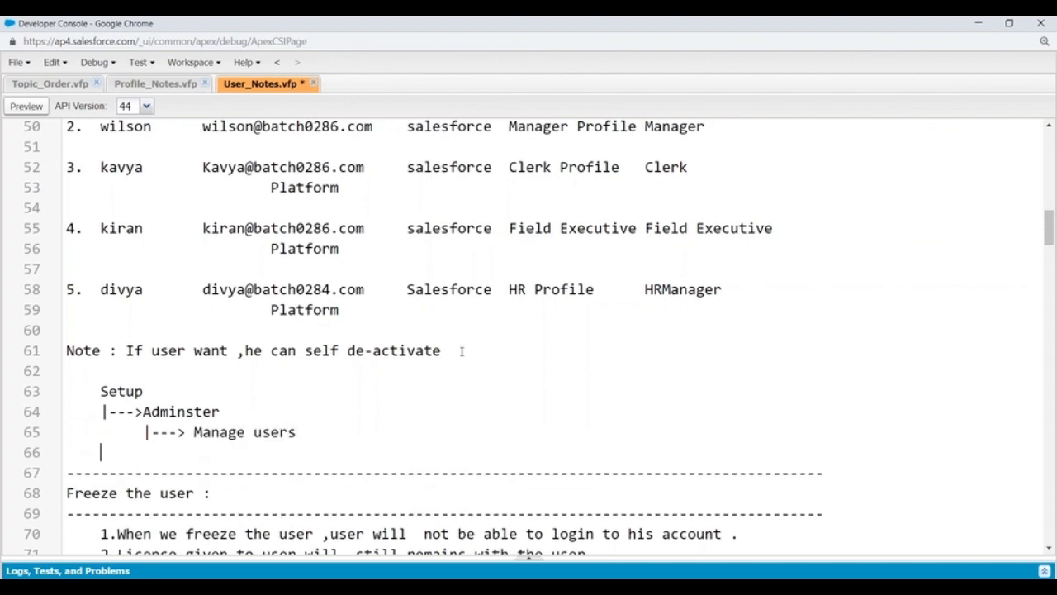
key("Tab")
key("Tab")
type("|--->")
left_click(492, 587)
left_click(392, 520)
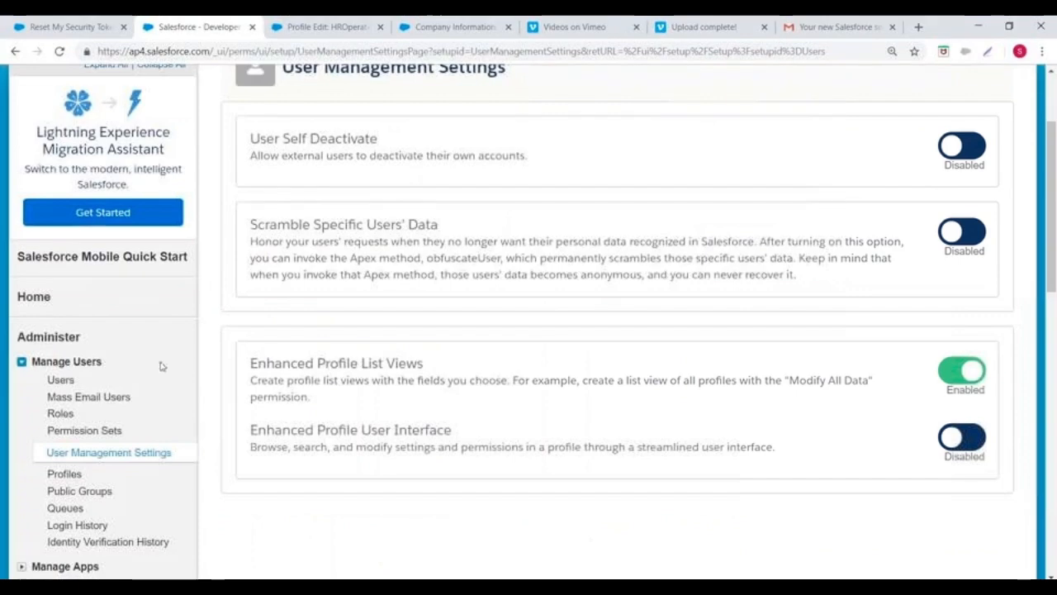
scroll(124, 346, "down", 2)
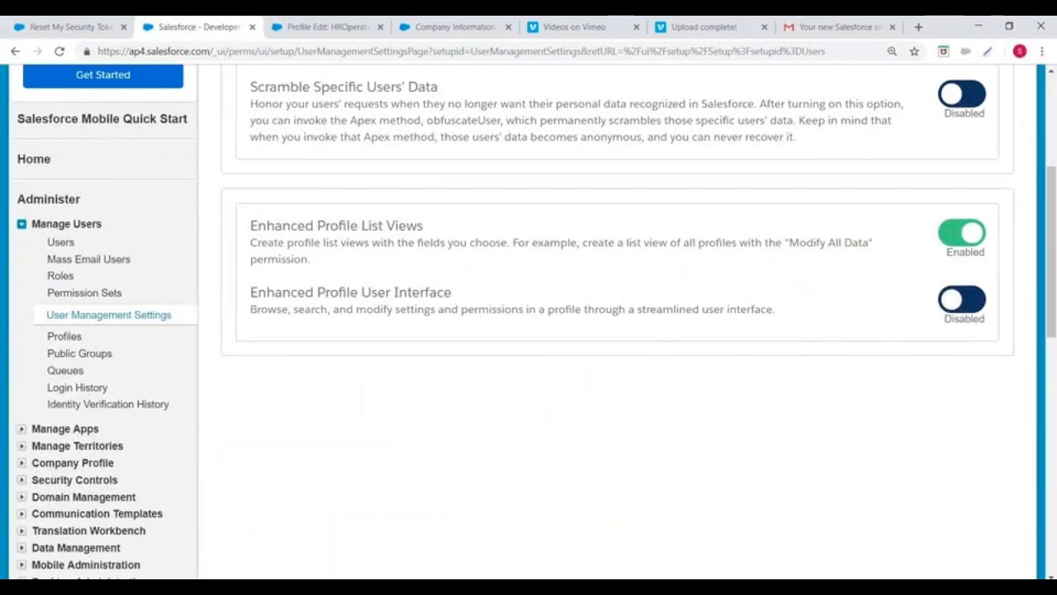
Return to the Developer Console and complete the path level under Manage users as "User Management Settings"
left_click(529, 533)
type("Us")
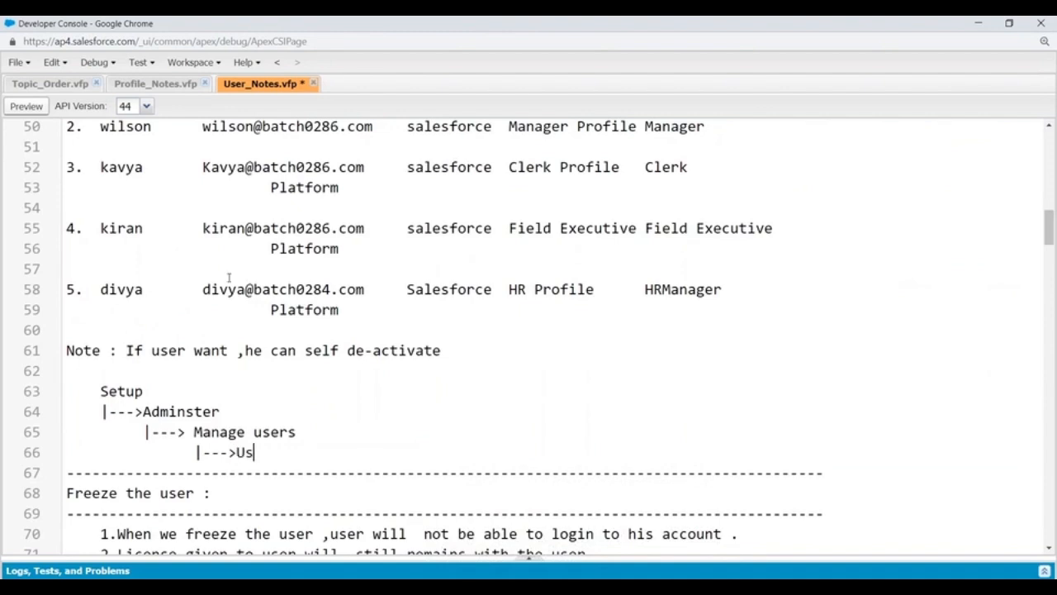
type("er Management ")
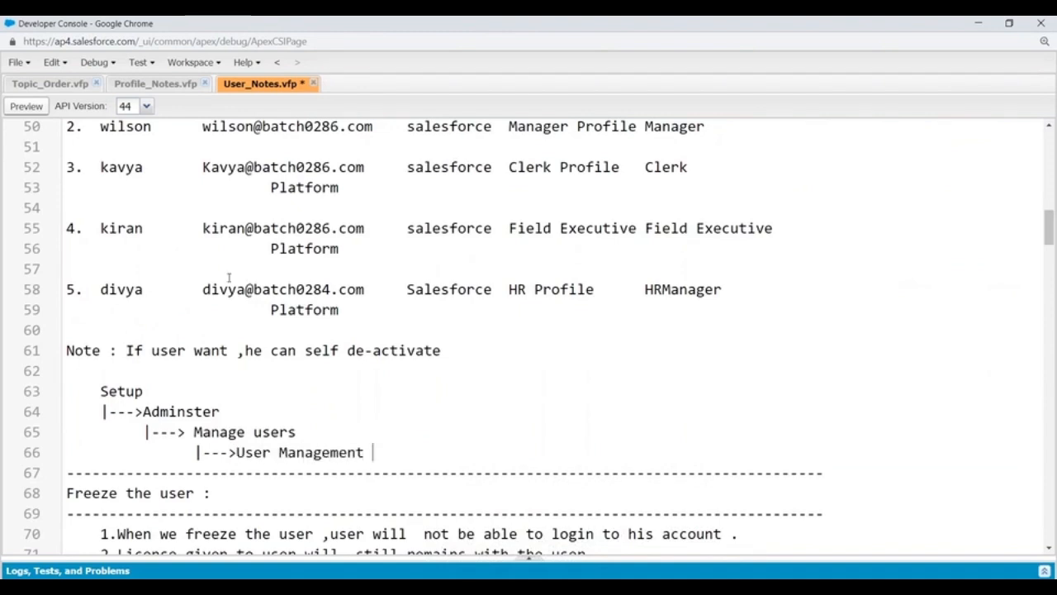
type("Setttings")
key("BackSpace")
key("BackSpace")
key("BackSpace")
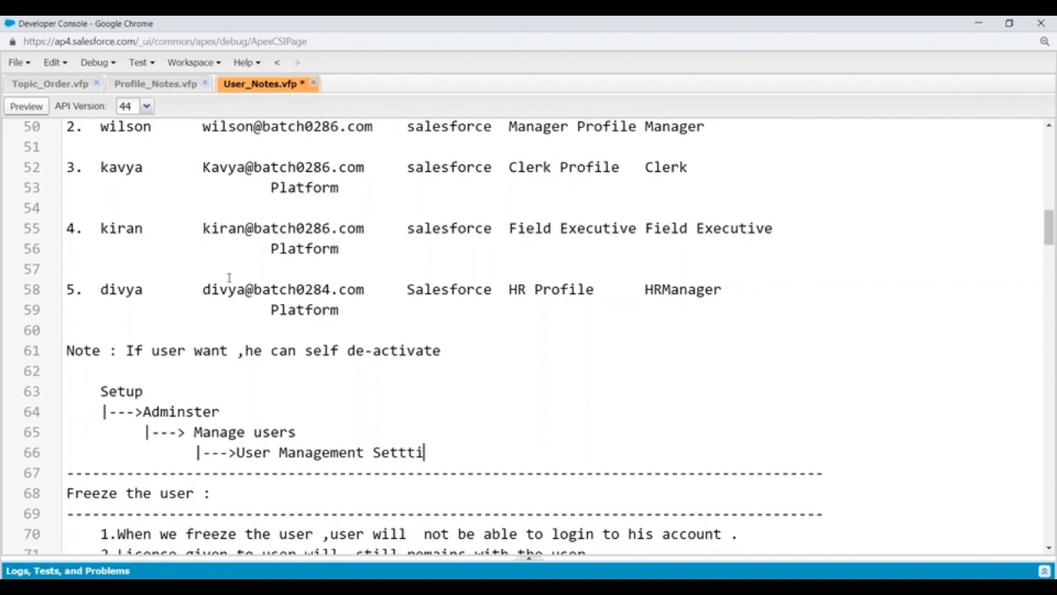
key("BackSpace")
key("BackSpace")
type("ings")
Add the final indented level "|---> Self De-Activate" to the path and save the User_Notes page
key("Return")
key("Tab")
key("Tab")
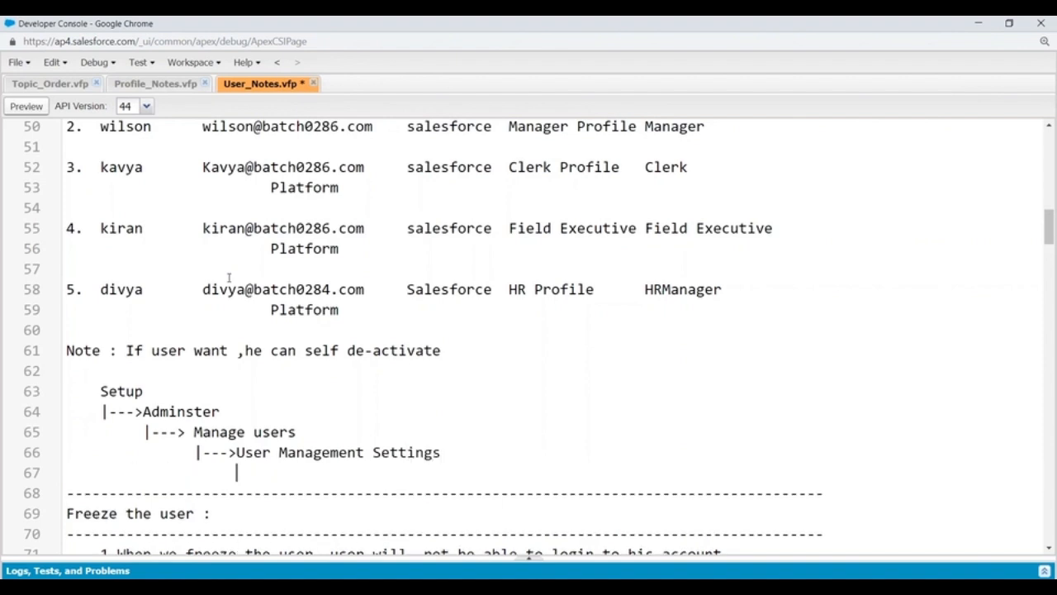
type("|---> Self De-a")
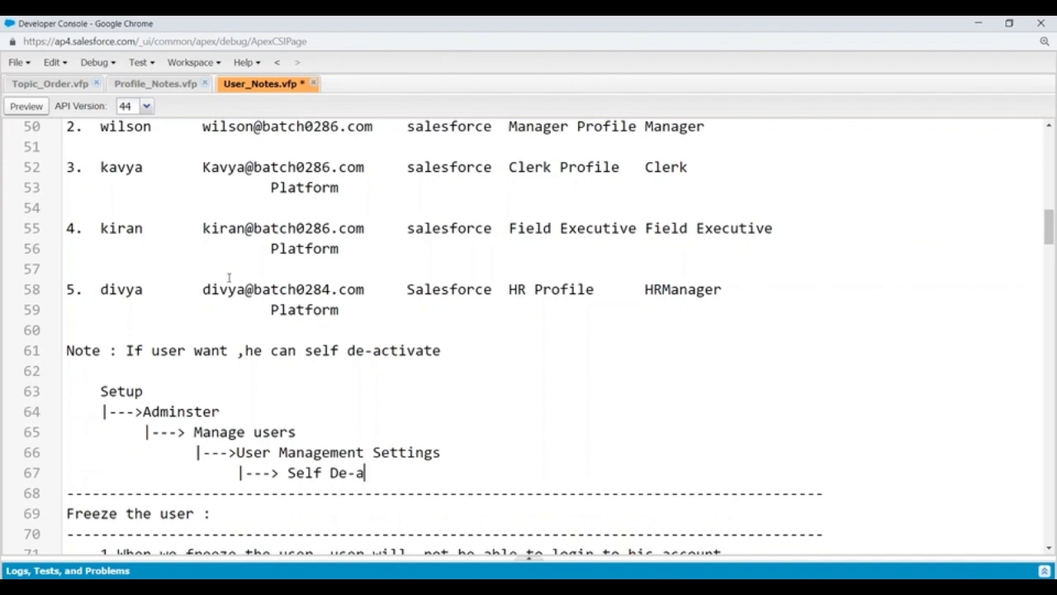
key("BackSpace")
type("Actv")
key("BackSpace")
type("ion")
key("BackSpace")
key("BackSpace")
type("vate")
key("ctrl+s")
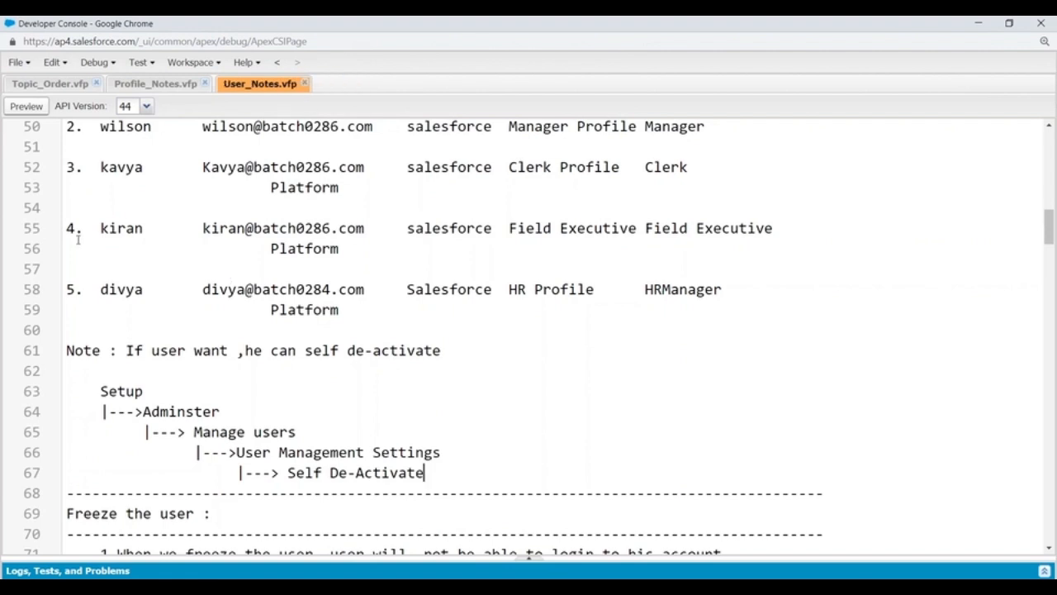
Copy all the User_Notes code, switch to Notepad++ and replace the whole content of 3.Users.txt with it
scroll(112, 256, "up", 7)
scroll(113, 258, "up", 4)
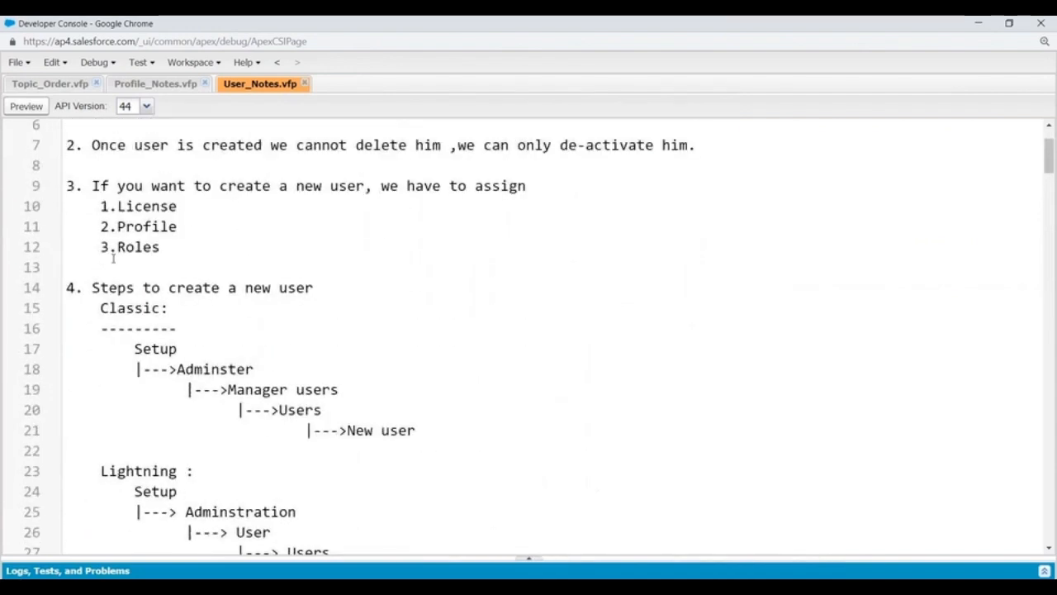
key("ctrl+a")
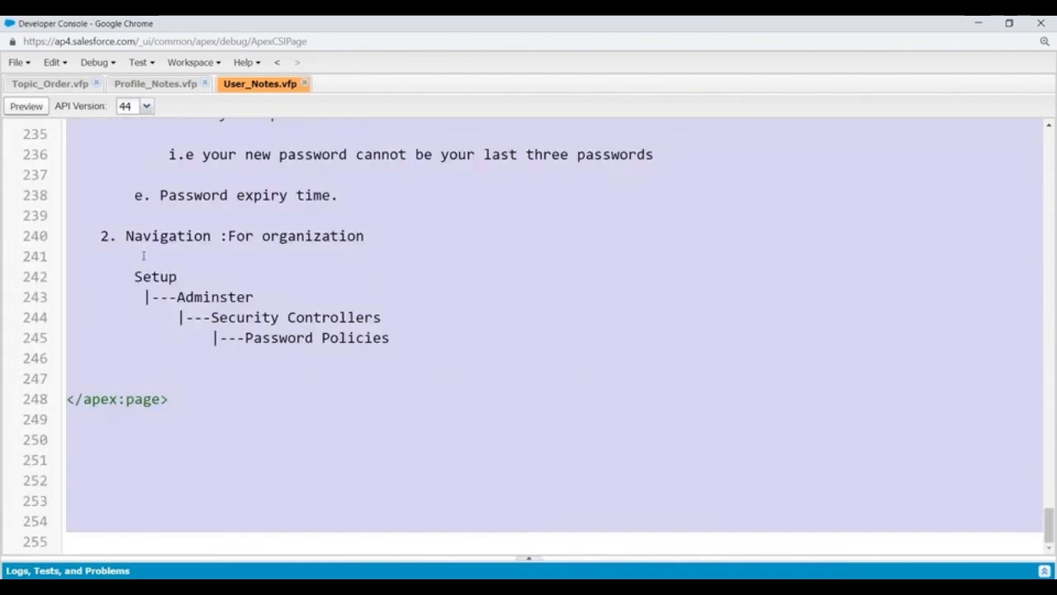
left_click(537, 587)
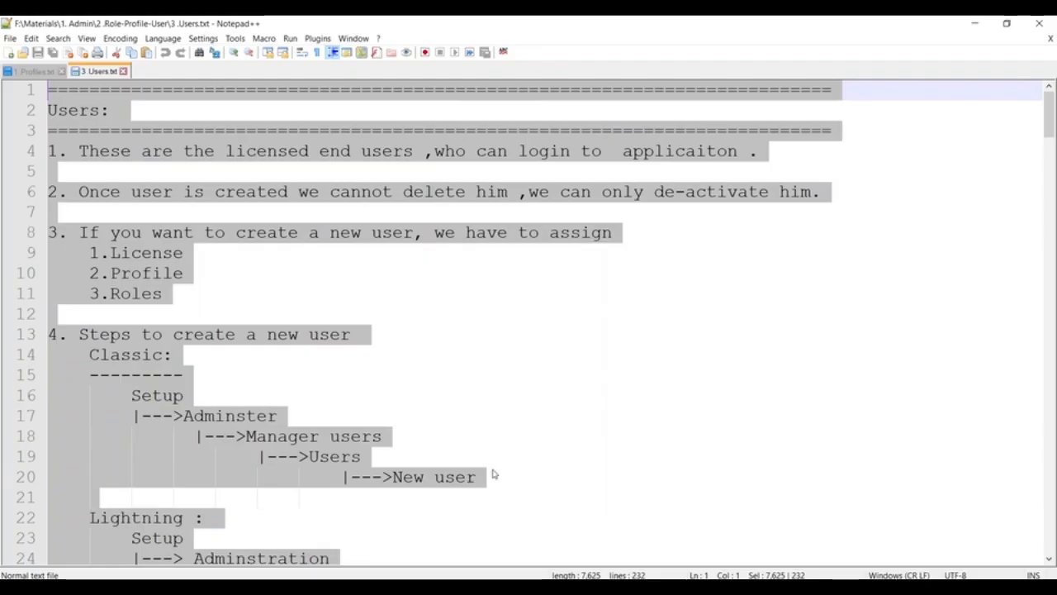
key("ctrl+v")
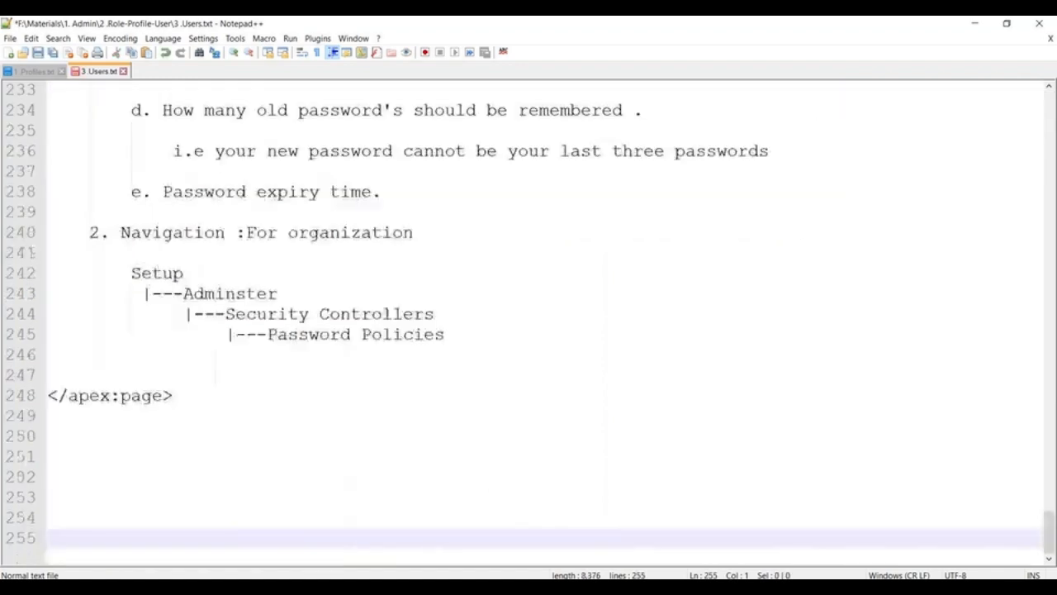
Delete the closing and opening apex:page tags from 3.Users.txt and save the file
left_click_drag(49, 456, 217, 458)
key("Delete")
scroll(217, 458, "up", 20)
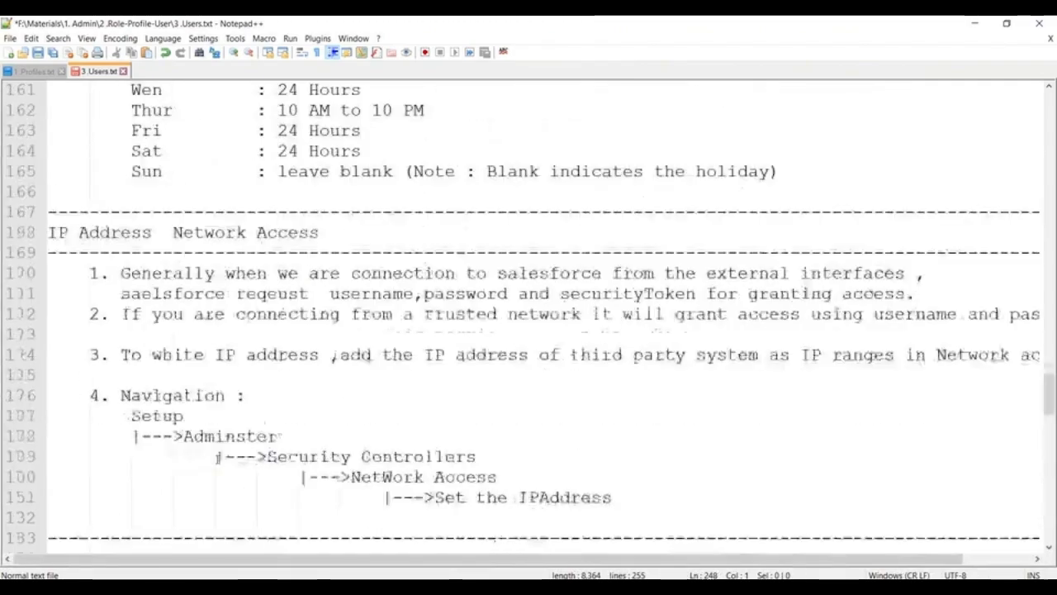
scroll(218, 457, "up", 18)
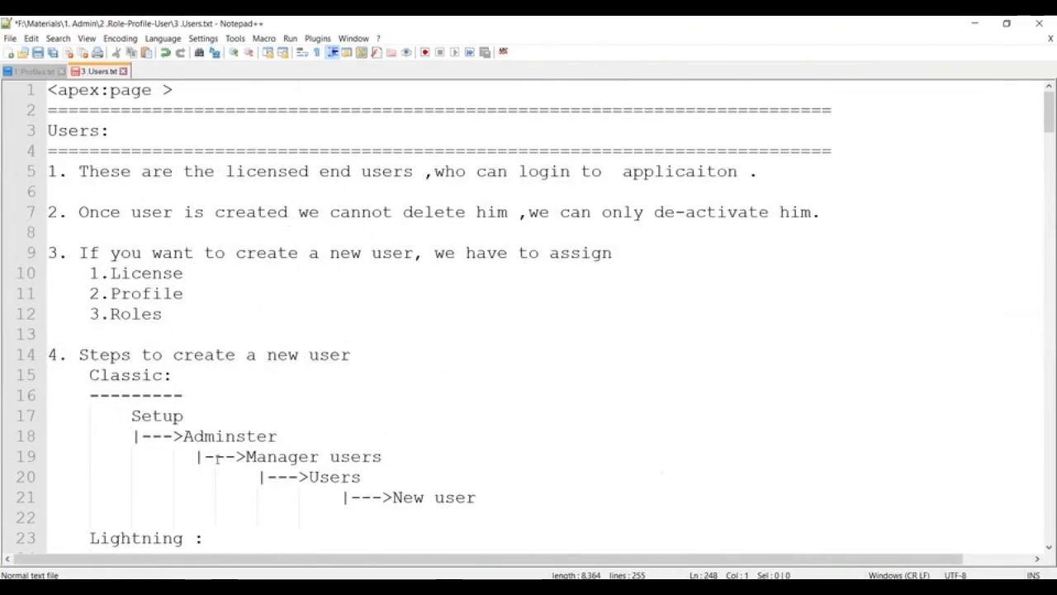
left_click(189, 83)
key("shift+Home")
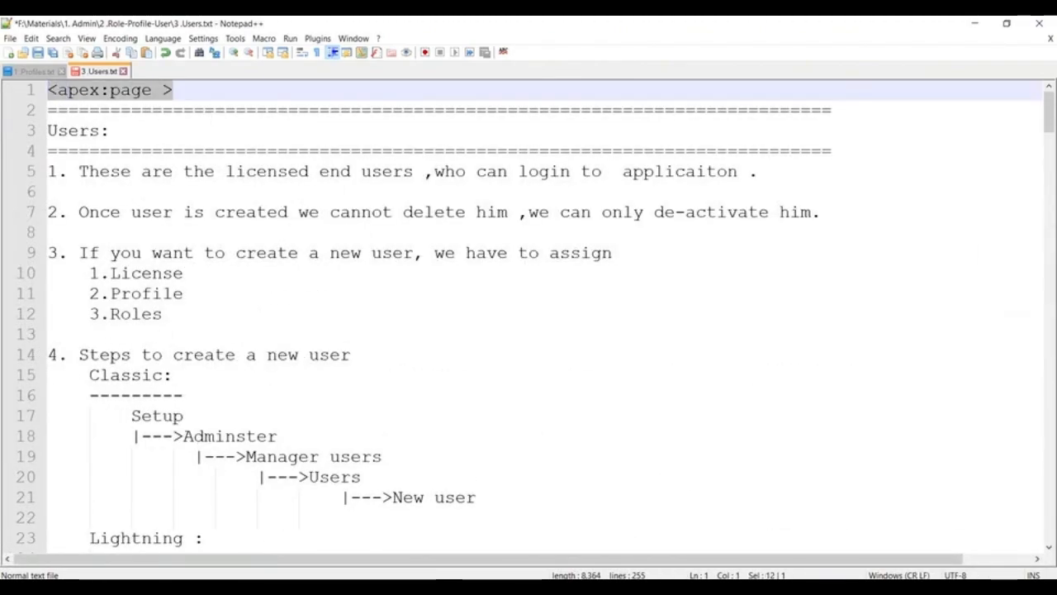
key("Delete")
key("Delete")
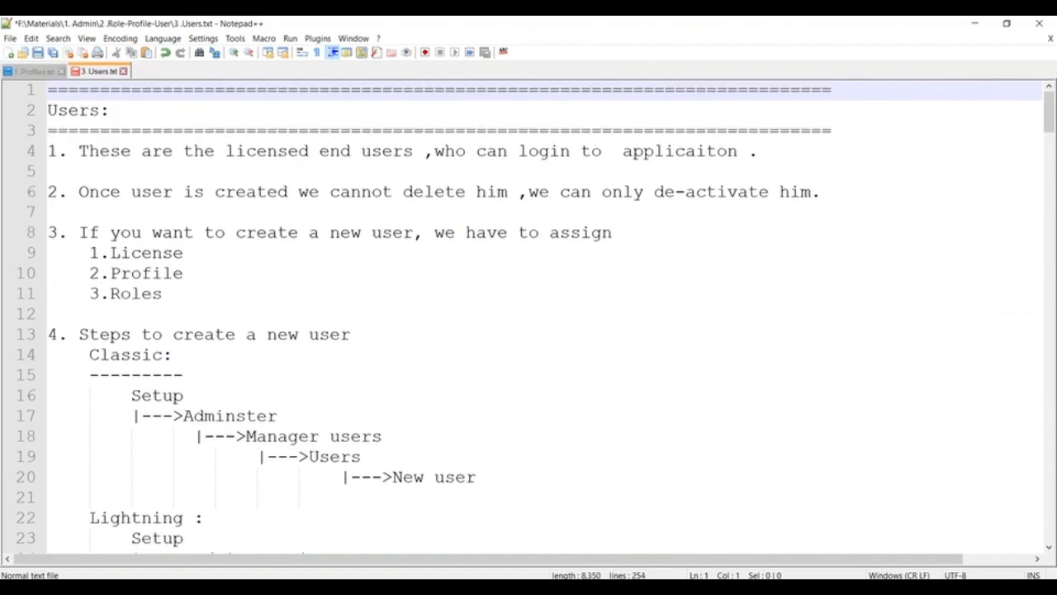
key("ctrl+s")
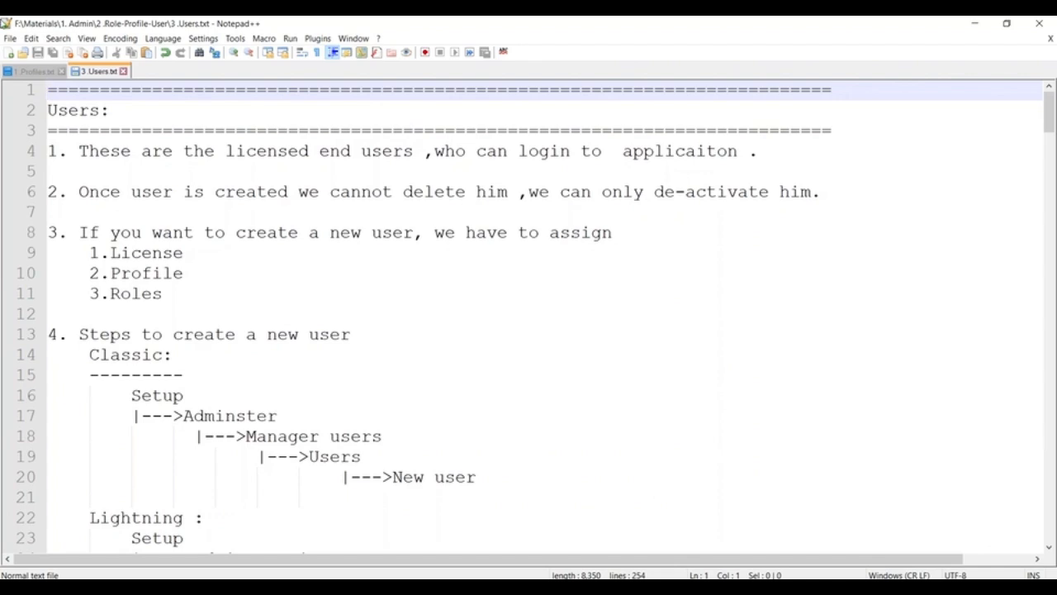
Switch back to the Developer Console and add "21. Users" below Profiles in the Topic_Order page
left_click(10, 38)
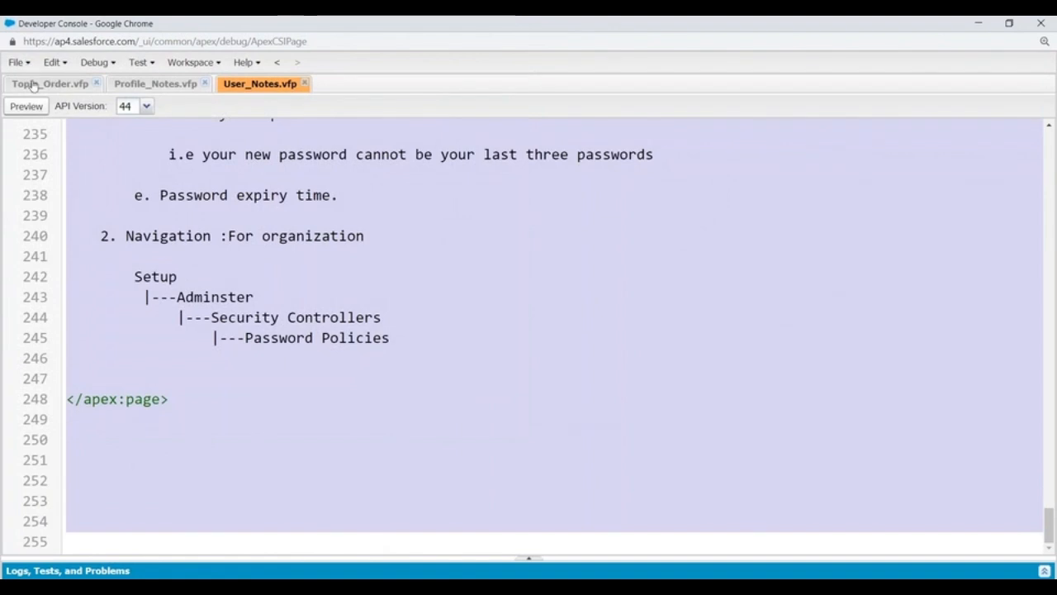
left_click(34, 86)
scroll(299, 395, "down", 1)
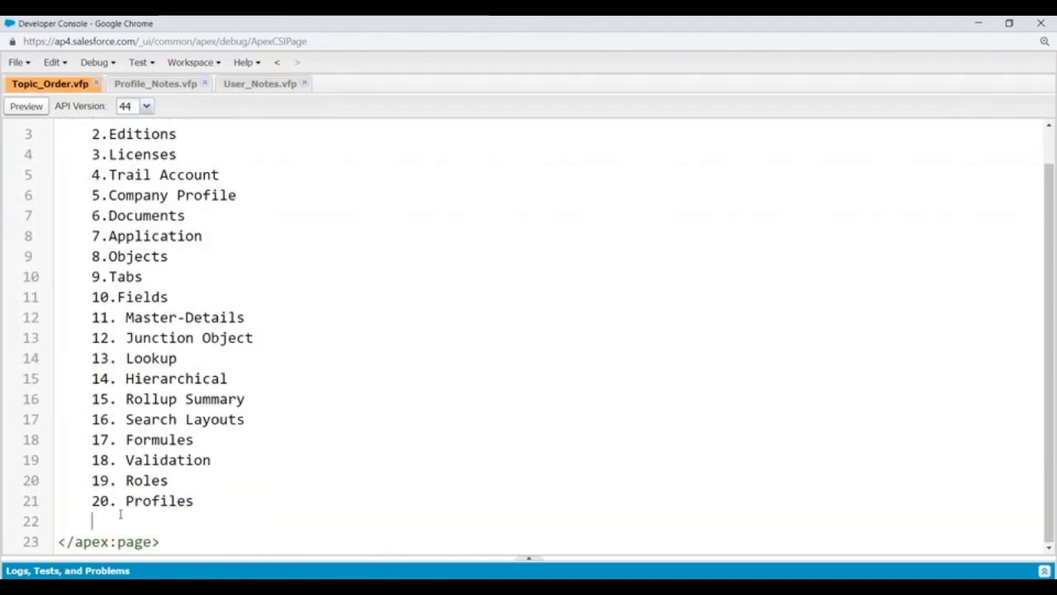
type("21. Users")
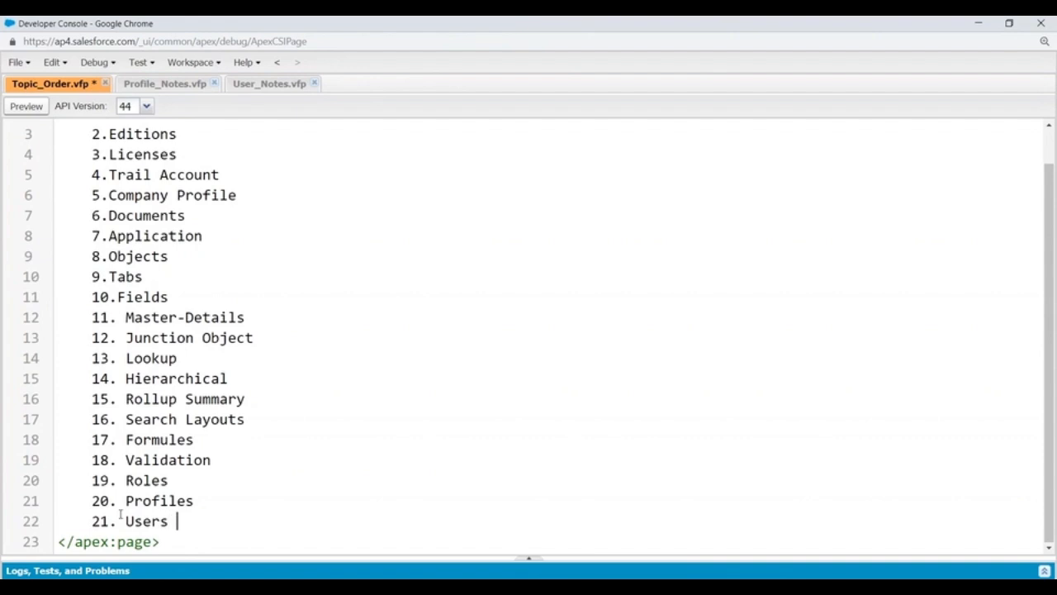
key("Return")
Start list item "22." below Users and add three blank lines after the closing apex:page tag
type("2")
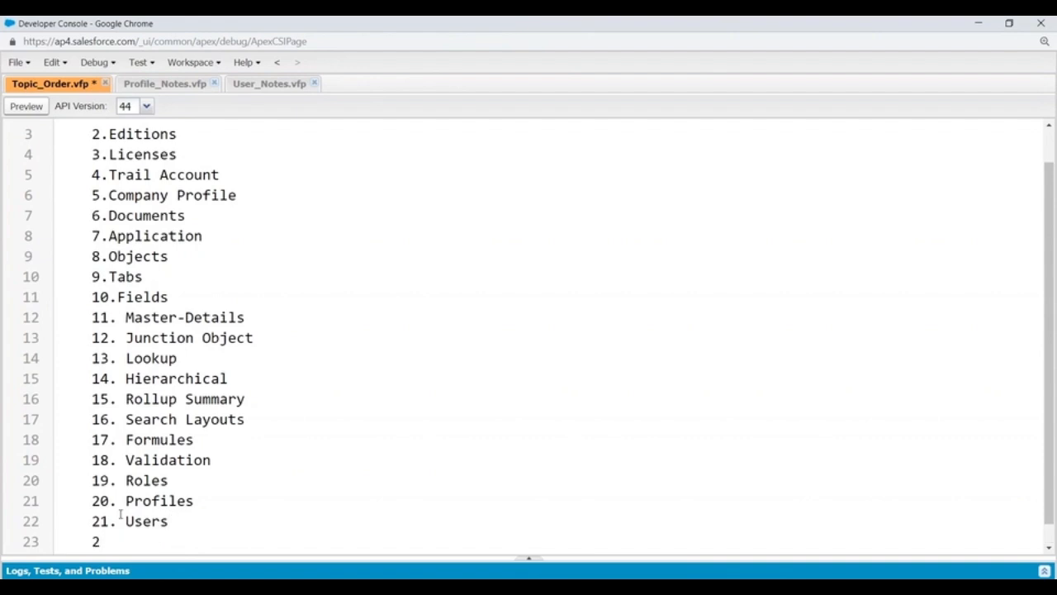
type("2.")
scroll(173, 528, "down", 1)
left_click(192, 537)
key("Return")
key("Return")
key("Return")
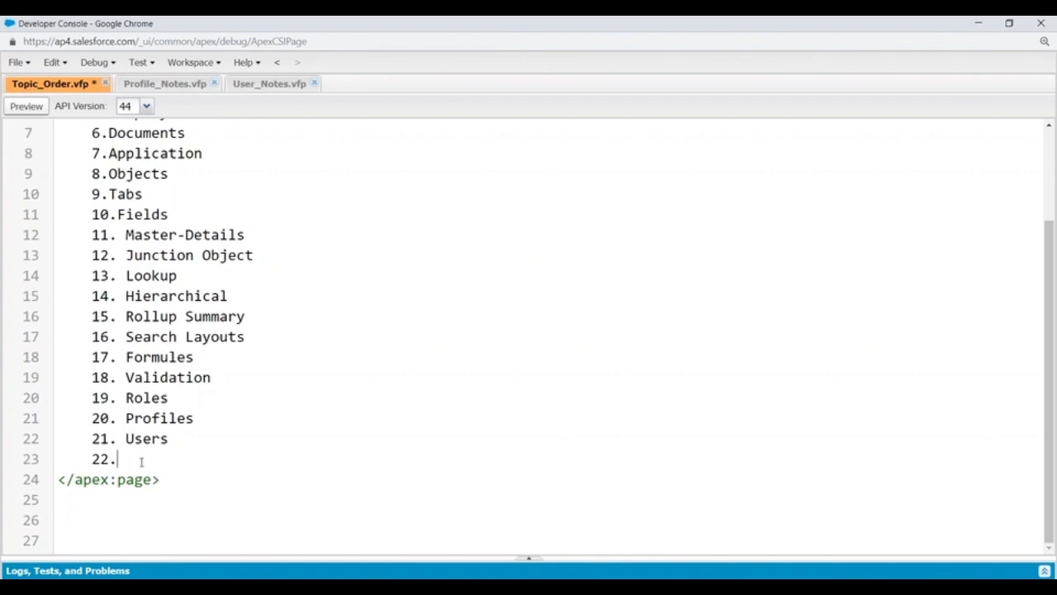
Complete item 22 as "User Login Restrictions" and save the Topic_Order page
type("User ")
type("Re")
key("BackSpace")
key("BackSpace")
type("Login Restrictions")
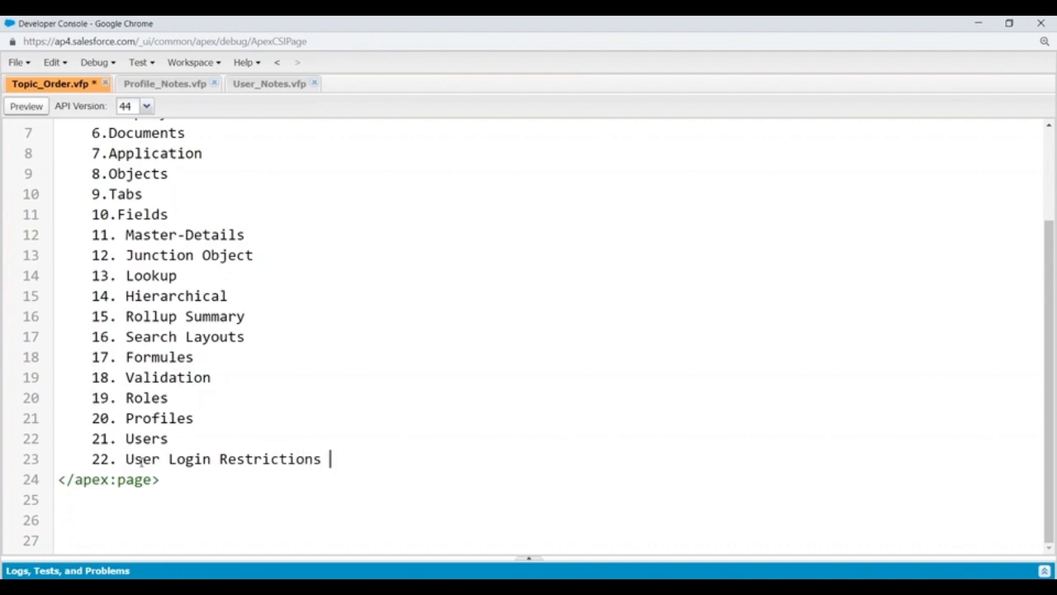
key("ctrl+s")
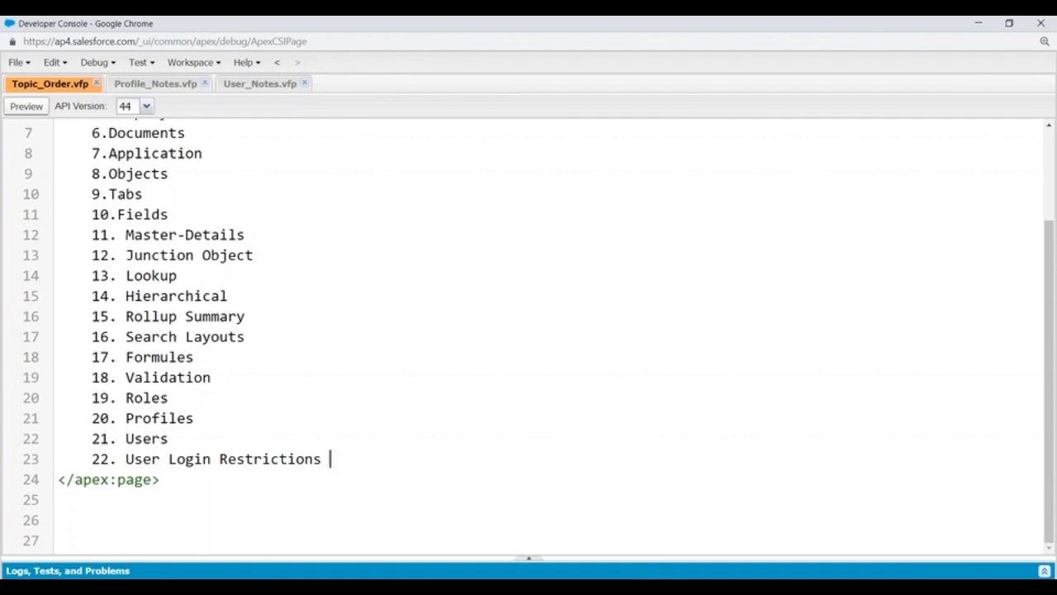
Switch to the Salesforce browser window, open the Profiles list and start a new profile
left_click(492, 587)
left_click(436, 542)
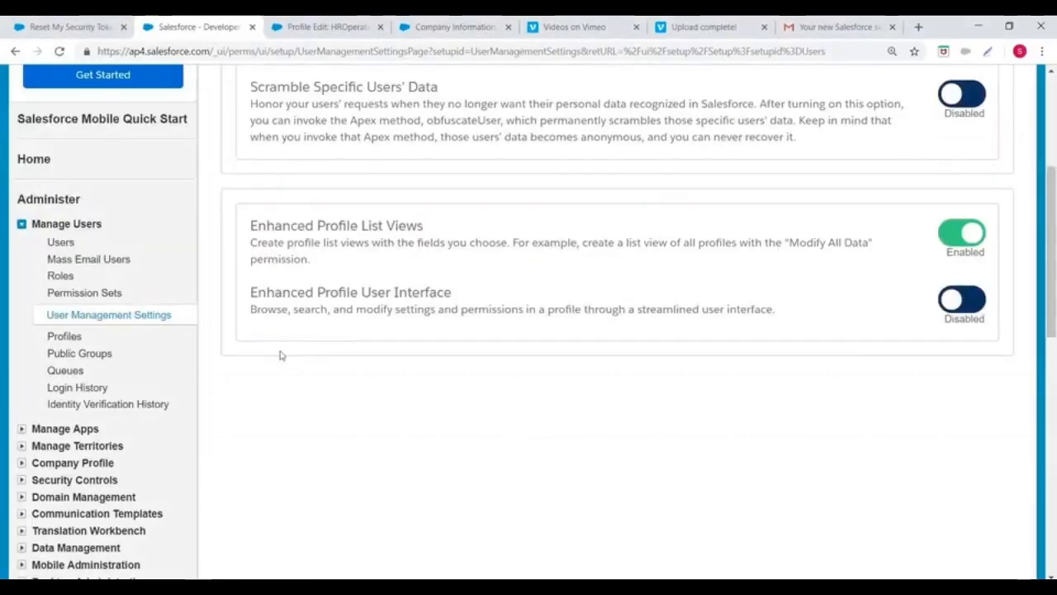
left_click(64, 336)
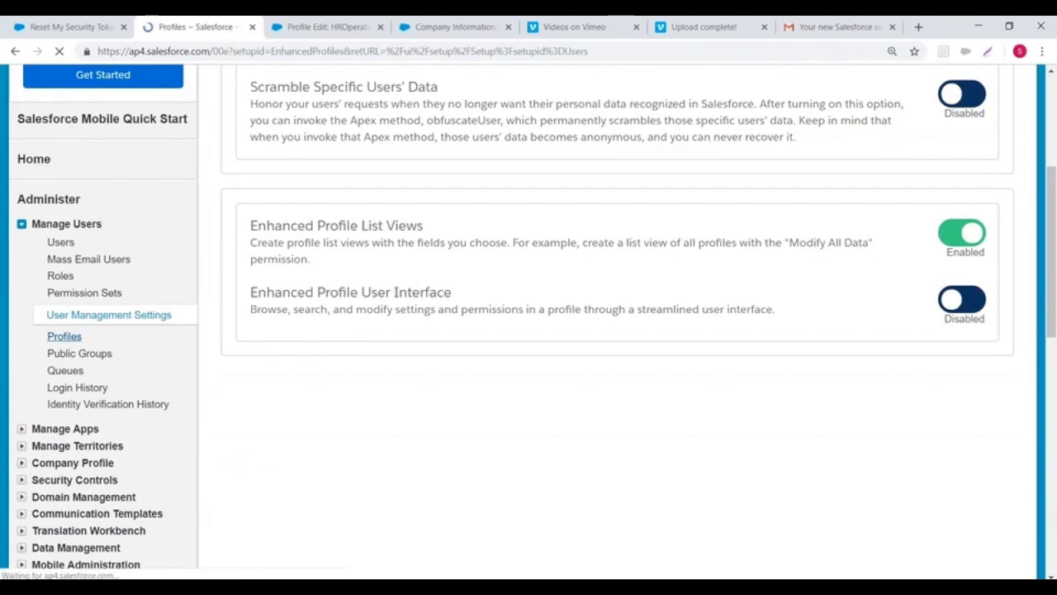
scroll(178, 334, "down", 2)
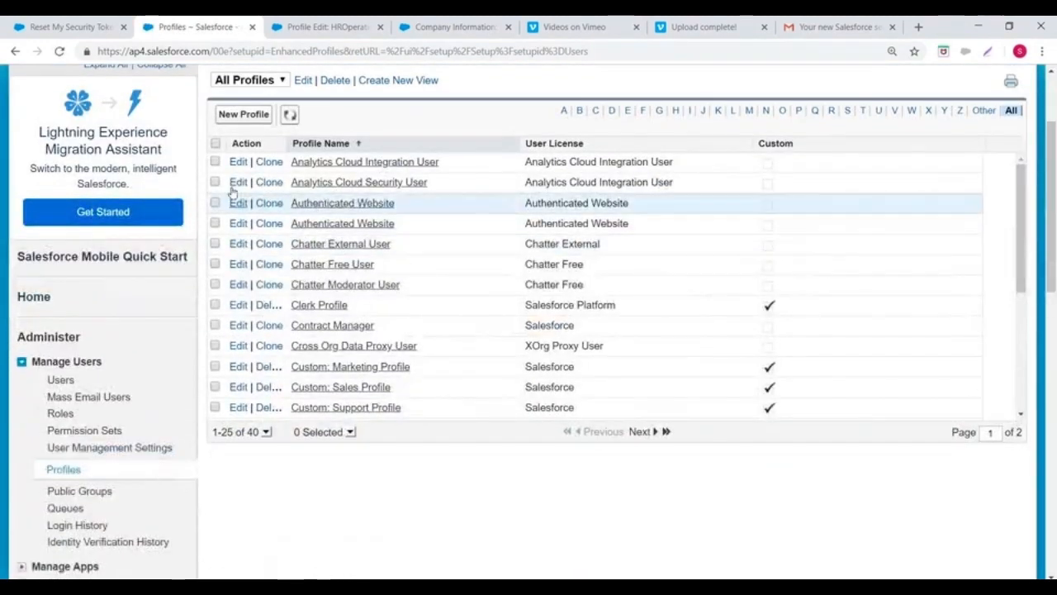
left_click(247, 115)
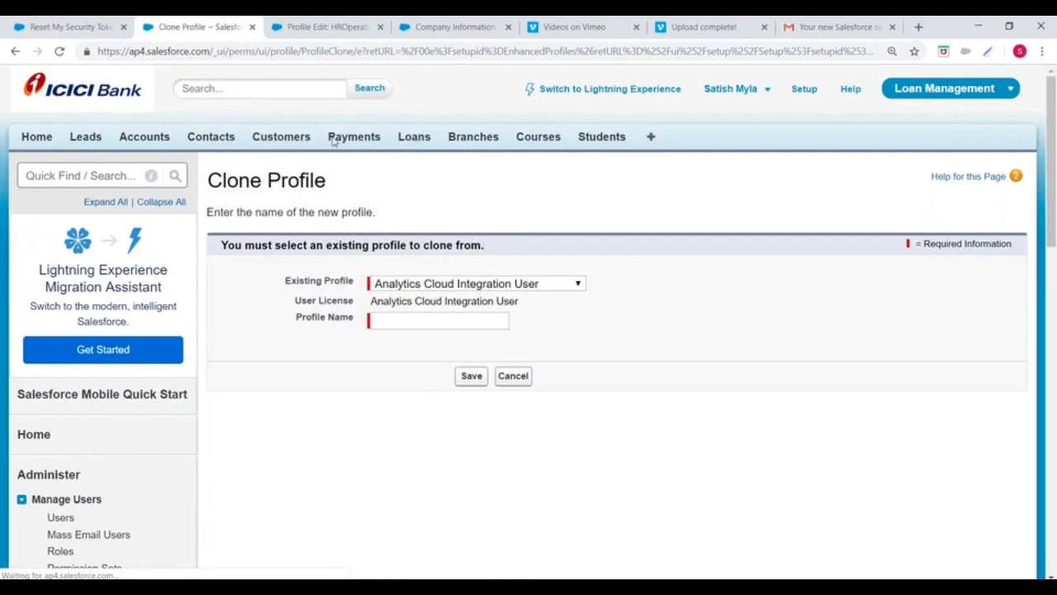
Clone the System Administrator profile as a new profile named "Test" and save it
left_click(522, 284)
scroll(454, 413, "down", 10)
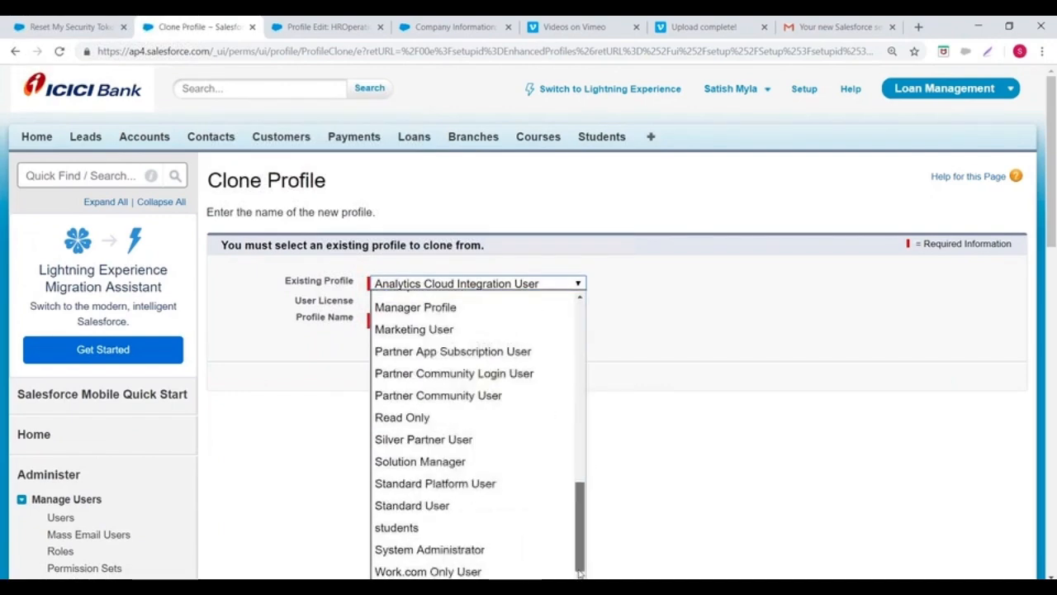
left_click(457, 550)
left_click(408, 320)
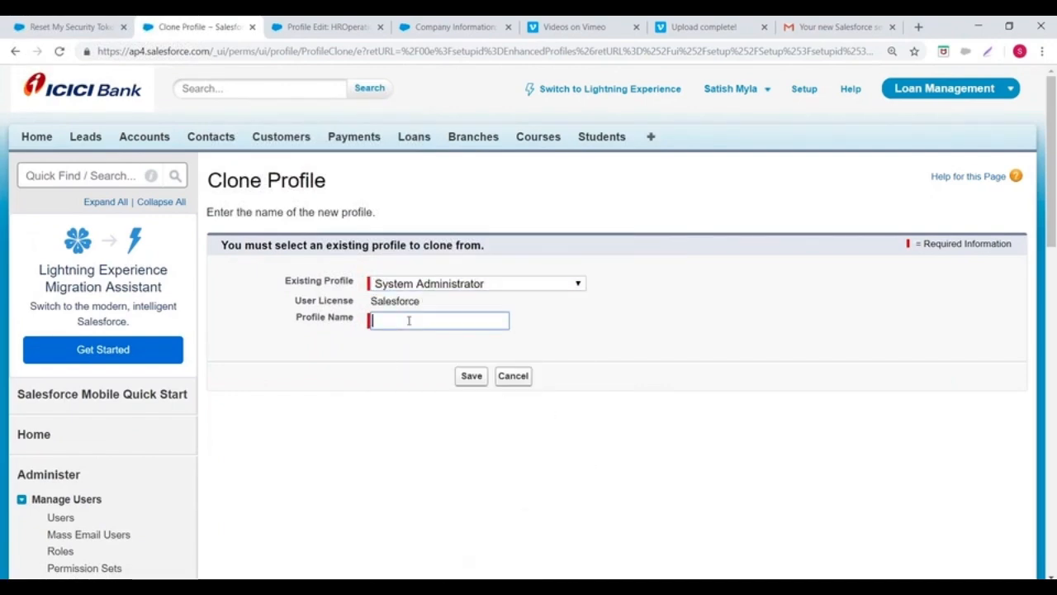
type("TEst")
key("BackSpace")
key("BackSpace")
key("BackSpace")
type("est")
left_click(472, 376)
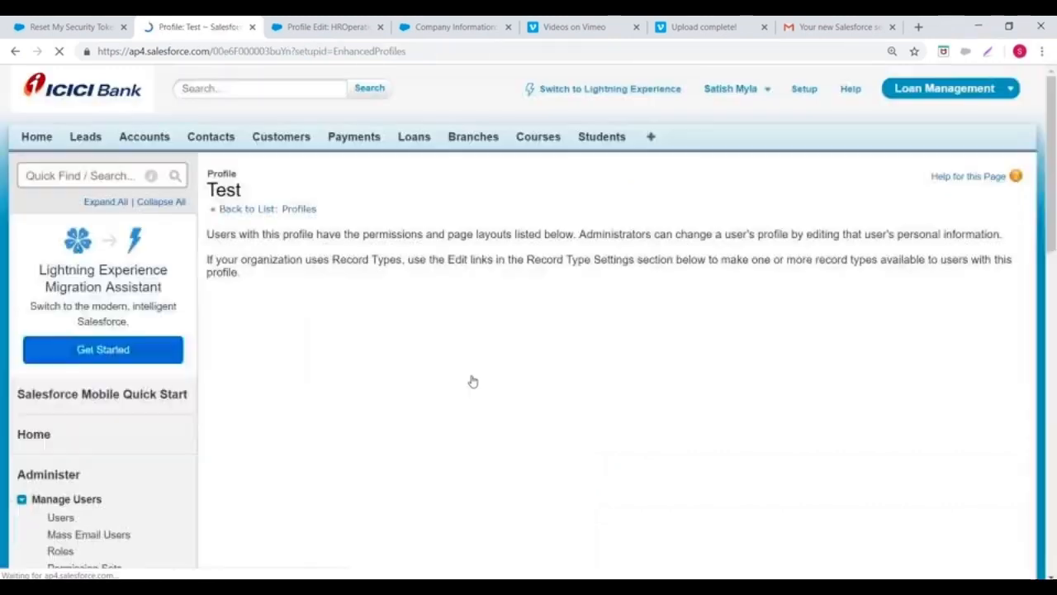
Open the Test profile for editing, review its app settings and administrative permissions, and leave without changing anything
left_click(478, 347)
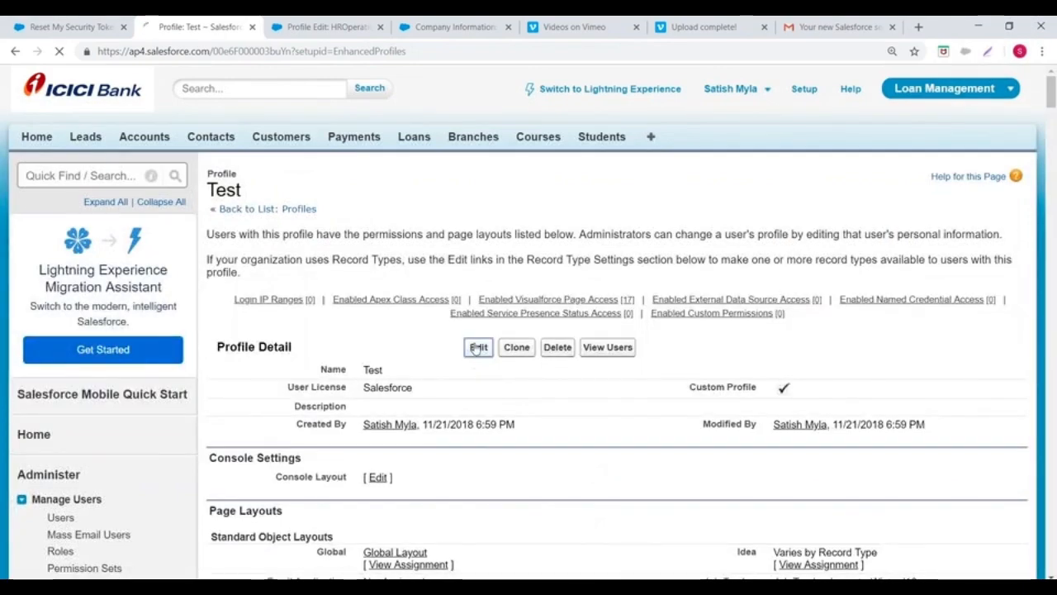
scroll(633, 278, "down", 10)
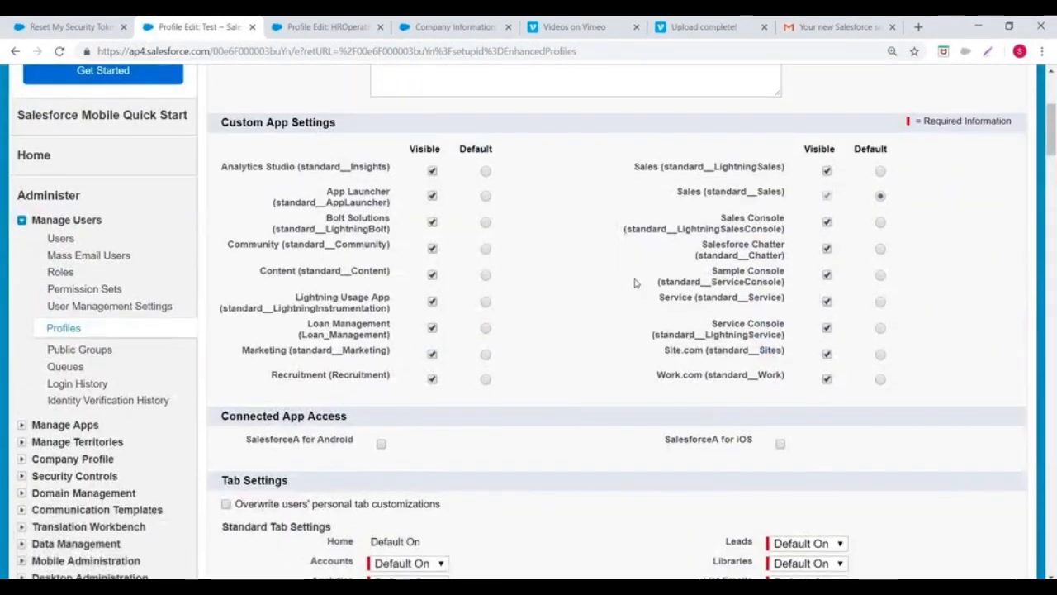
scroll(634, 284, "down", 10)
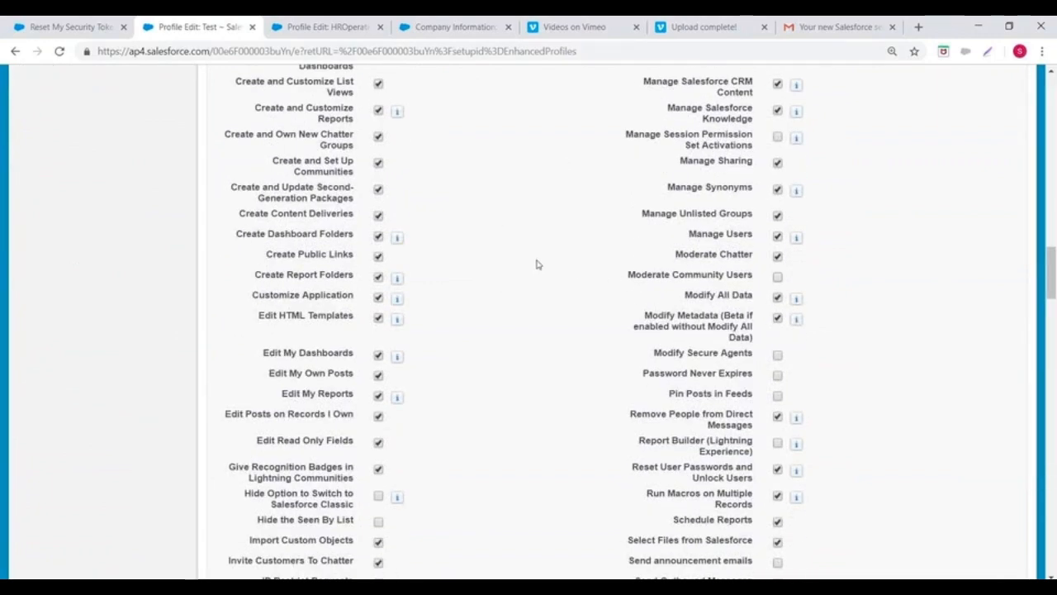
scroll(536, 264, "up", 20)
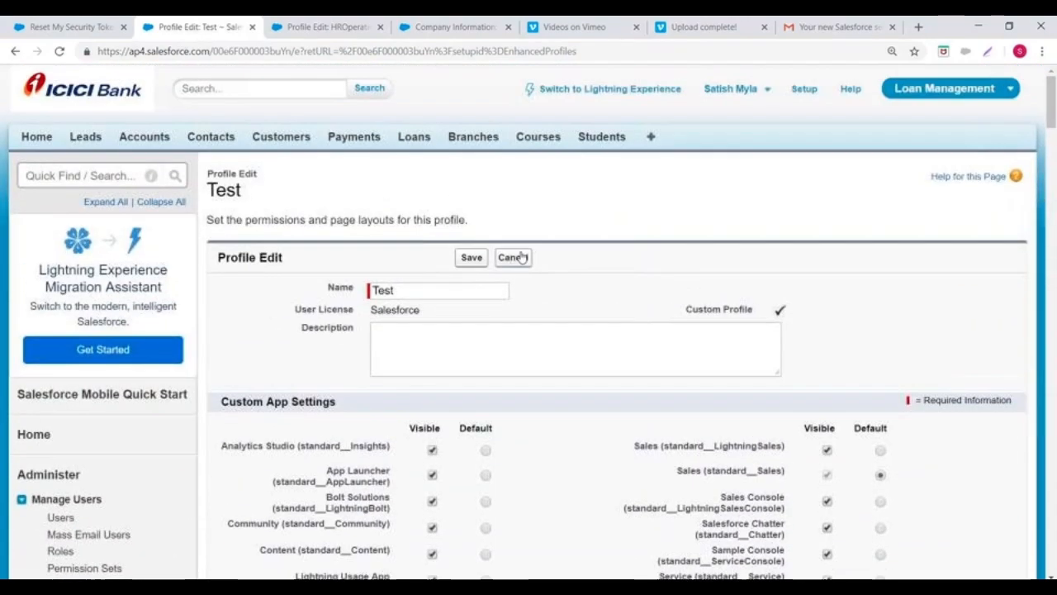
left_click(512, 257)
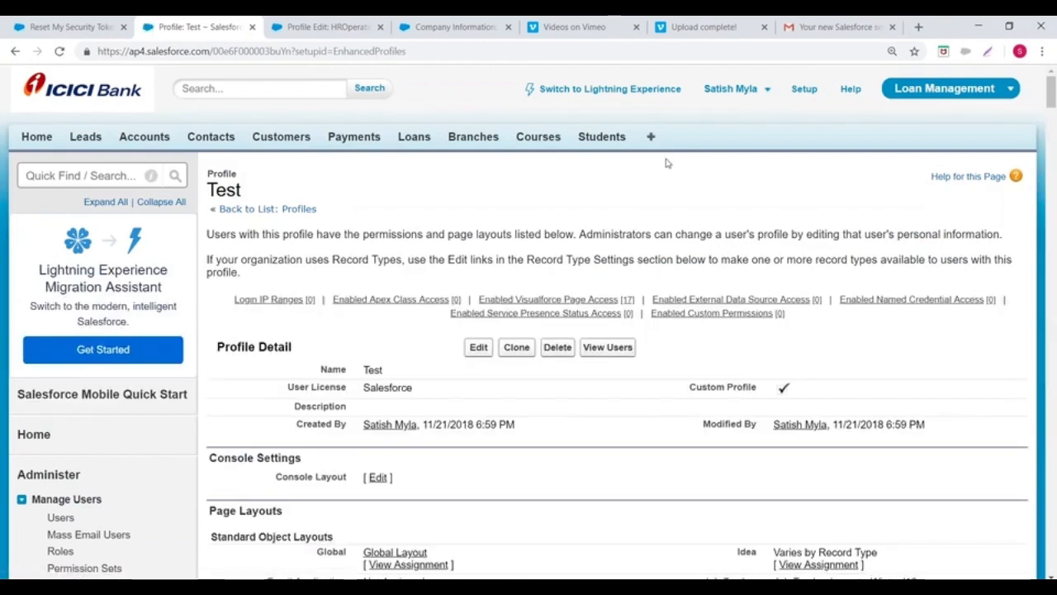
Switch to Vimeo and close all the Salesforce pages and the Gmail security token message, keeping both Vimeo pages open
left_click(704, 24)
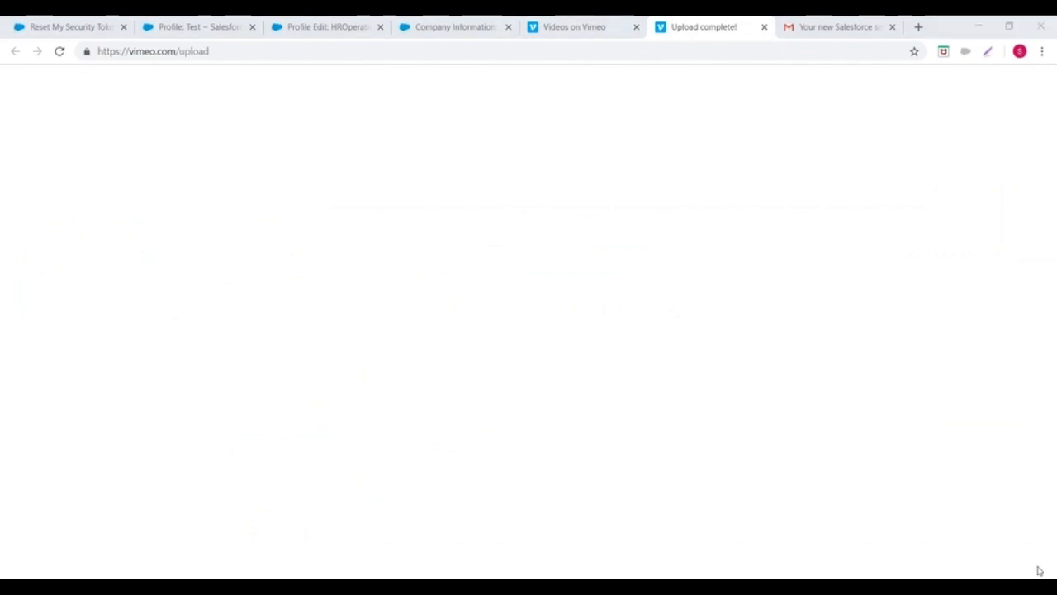
left_click(589, 23)
left_click(713, 25)
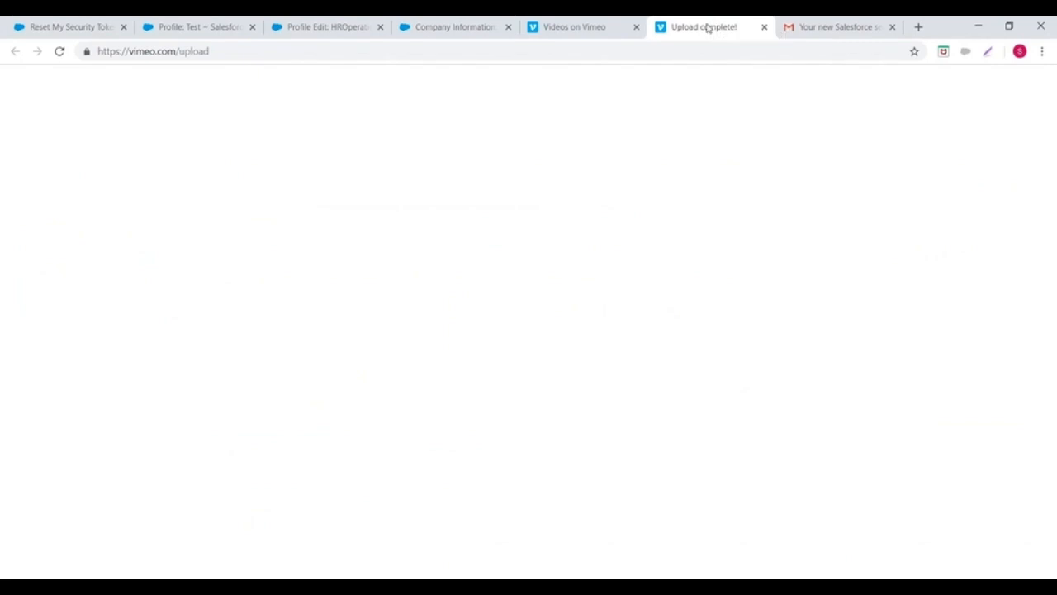
left_click(579, 33)
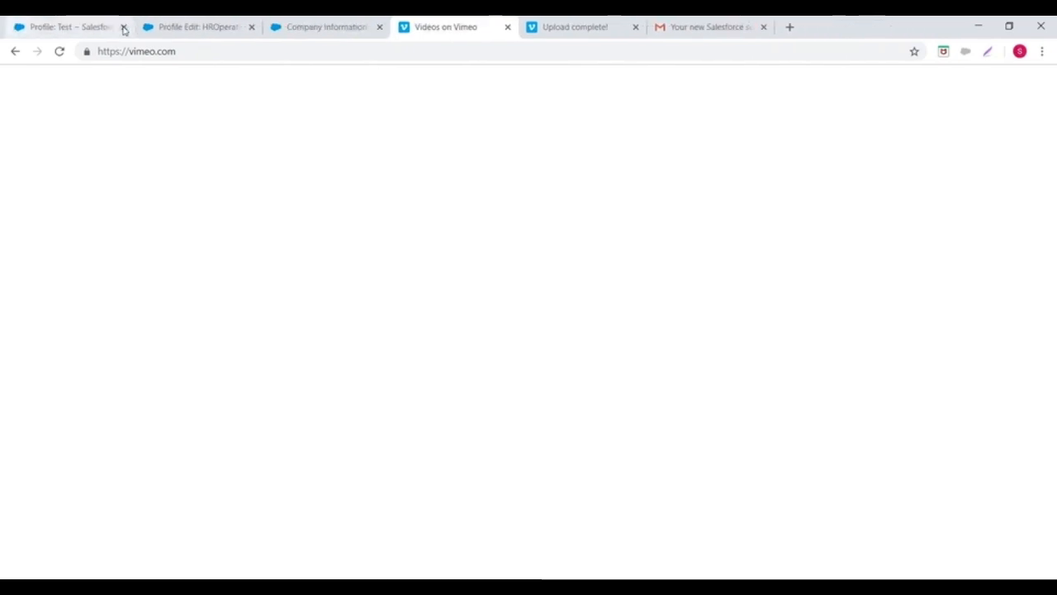
left_click(124, 28)
left_click(124, 28)
left_click(124, 28)
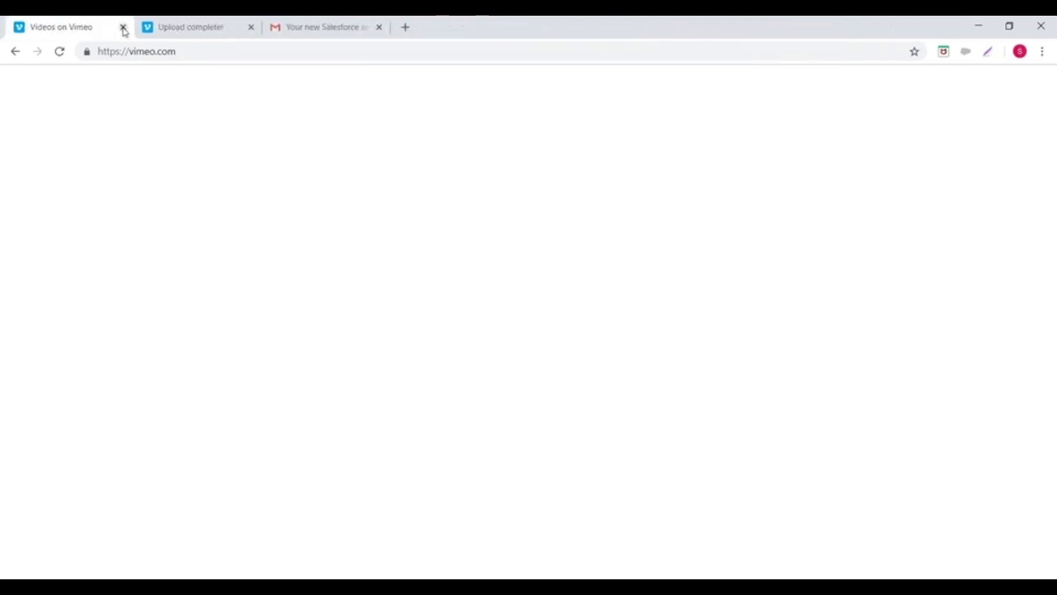
left_click(215, 28)
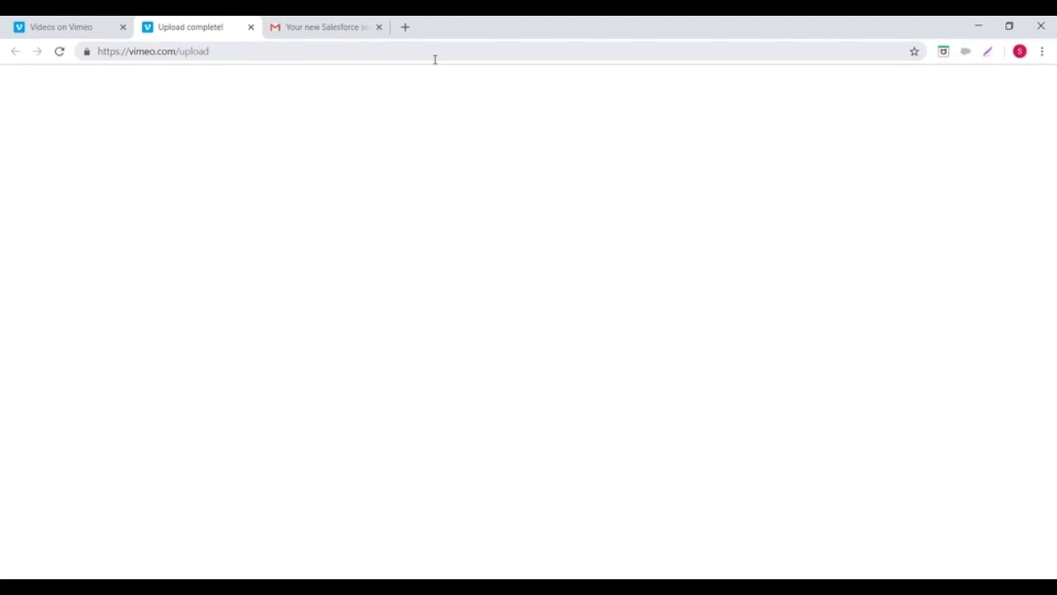
left_click(317, 20)
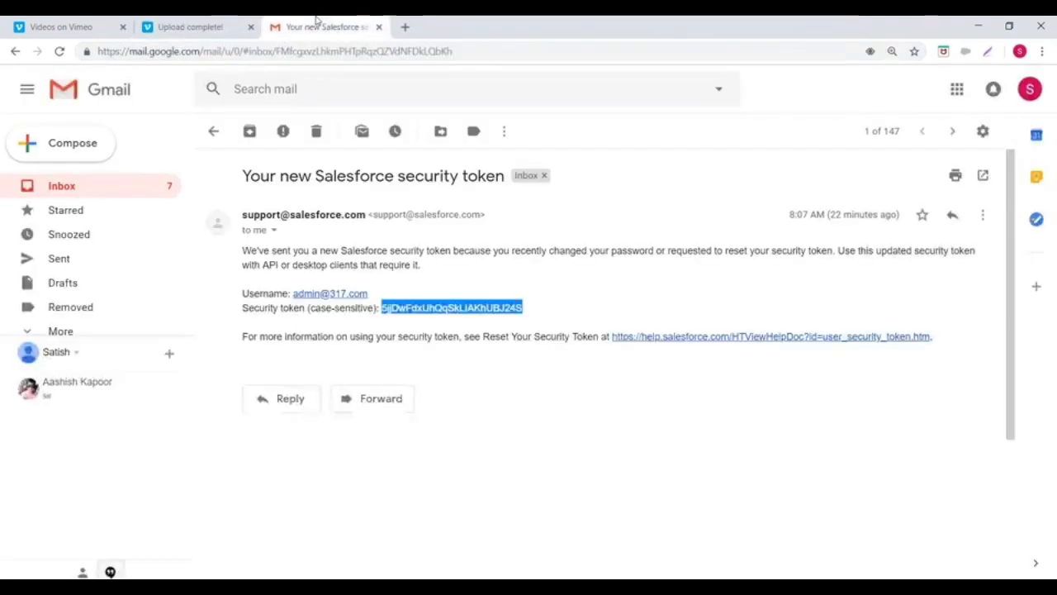
left_click(378, 27)
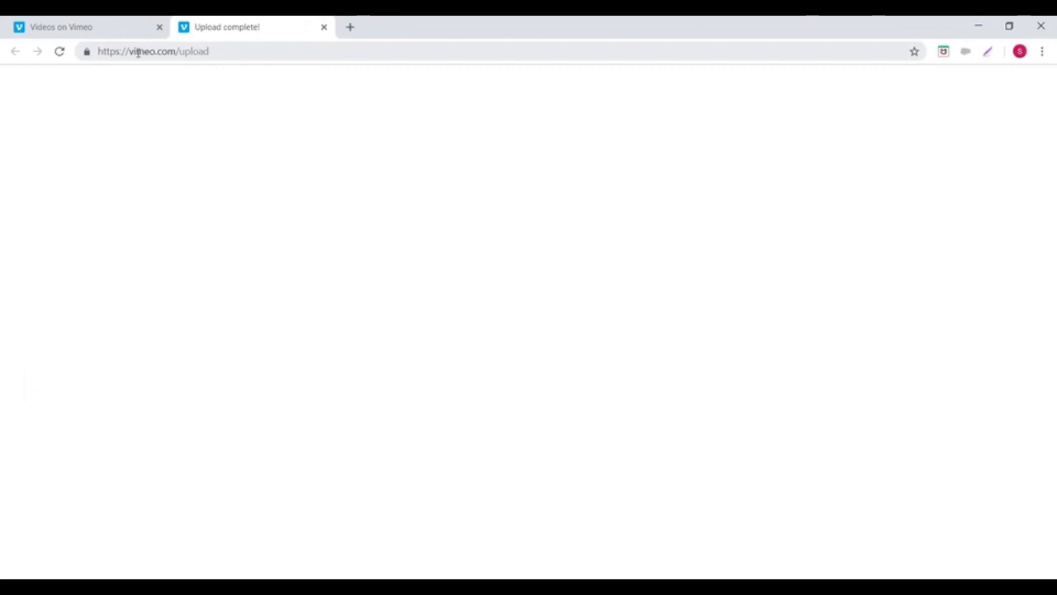
Load the Vimeo home page at vimeo.com in place of the completed upload page
left_click(182, 52)
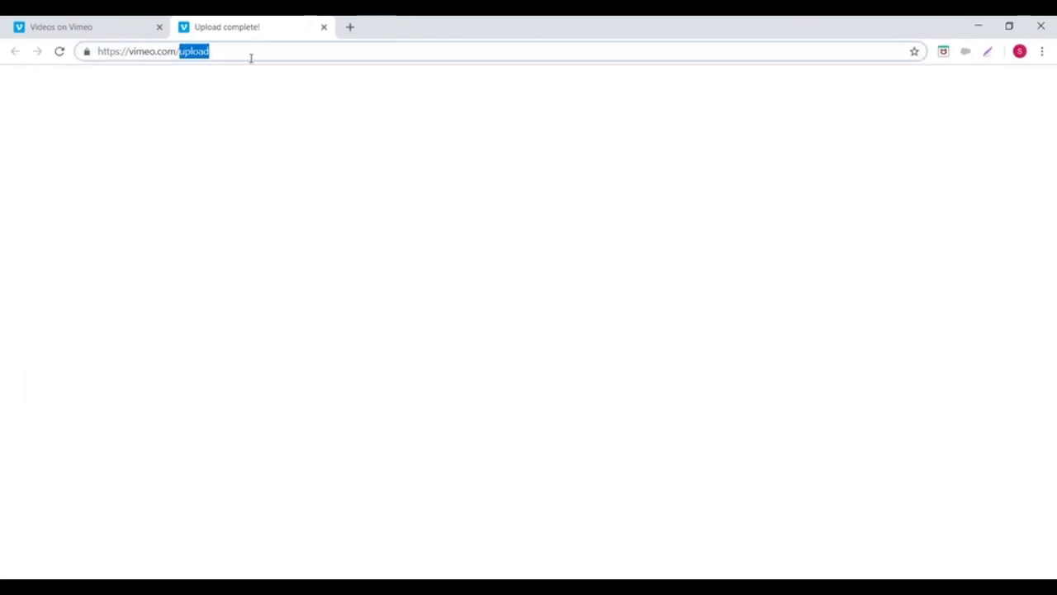
key("BackSpace")
key("Return")
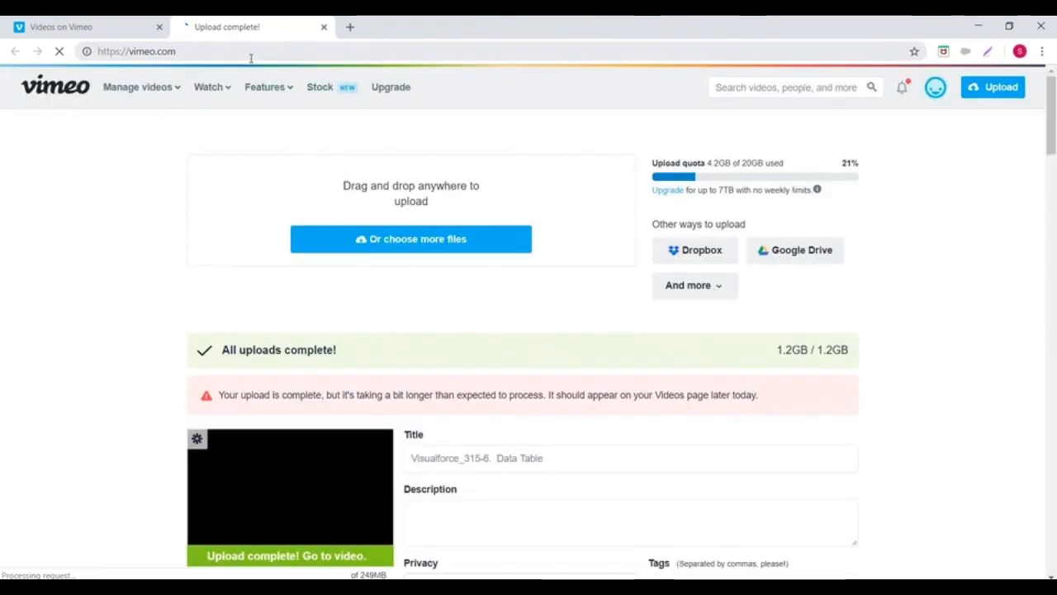
scroll(168, 229, "down", 2)
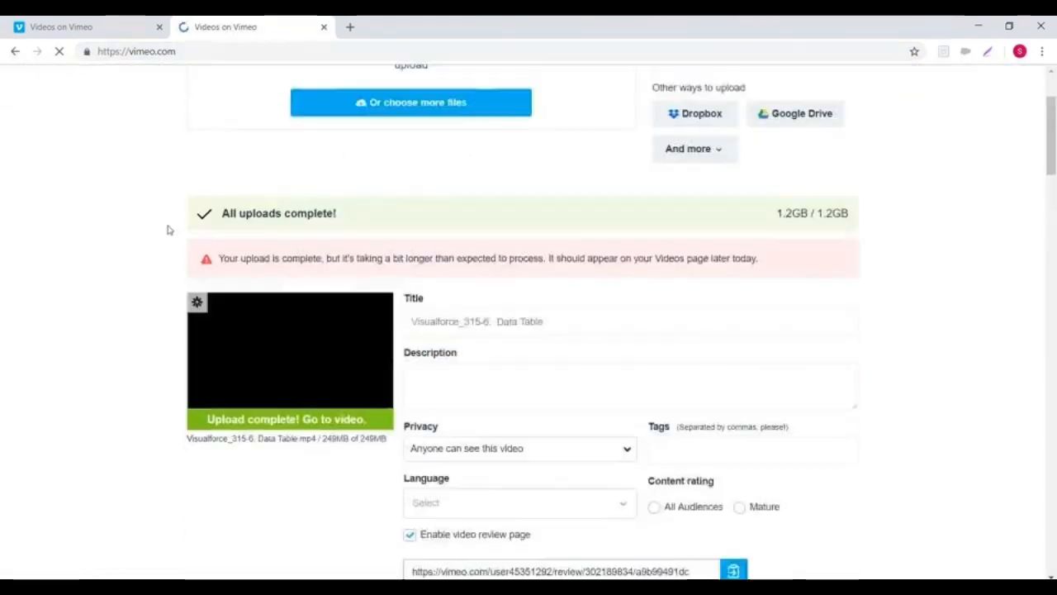
scroll(168, 229, "down", 10)
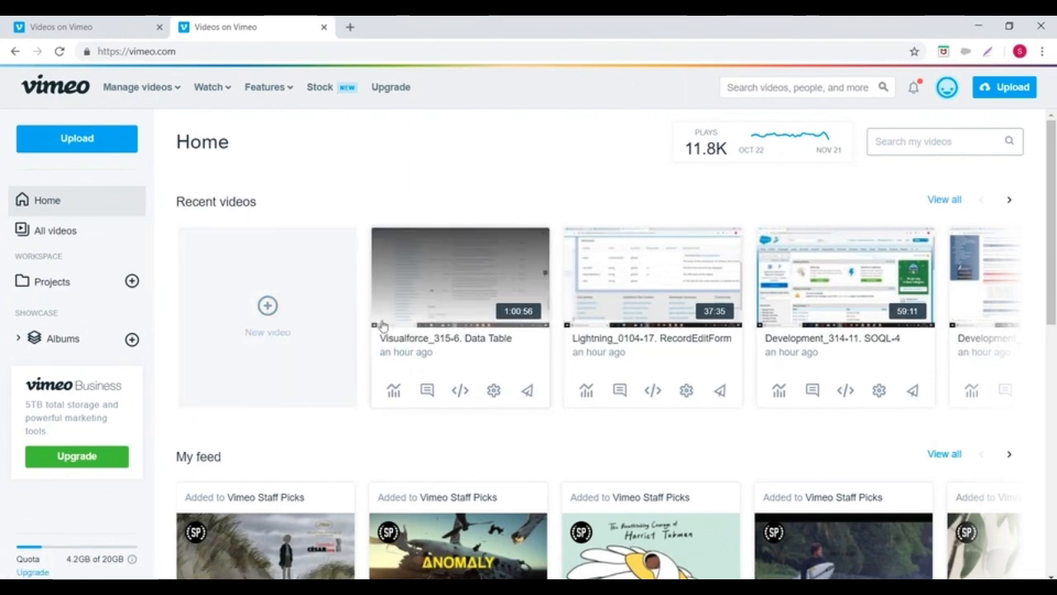
Open the settings of recent videos Admin_317-14, Development_313-30, Development_313-31 and Development_314-11, each in its own new tab
left_click(1011, 199)
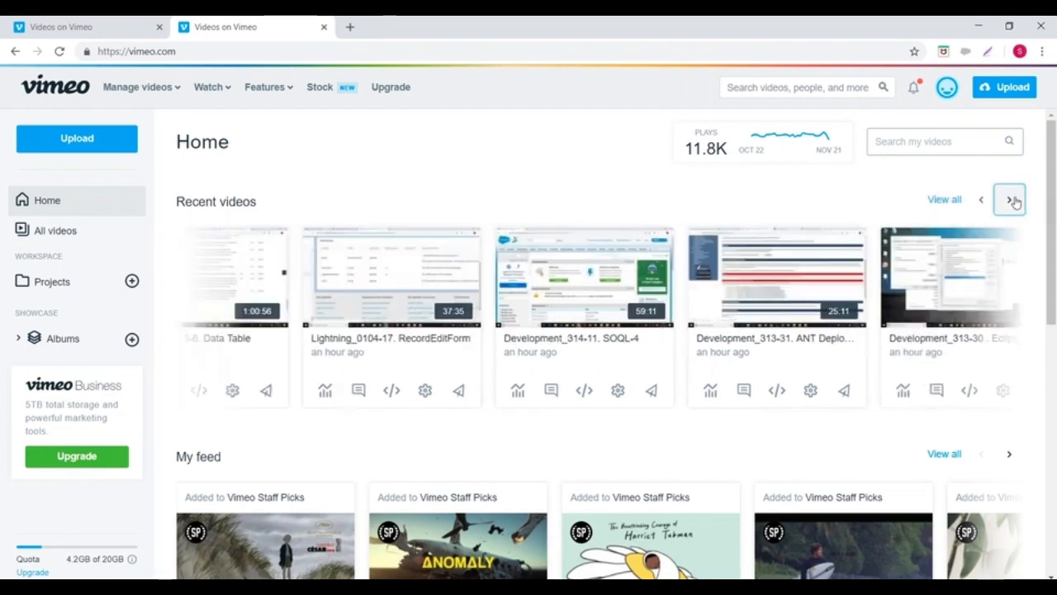
left_click(1010, 200)
left_click(1011, 200)
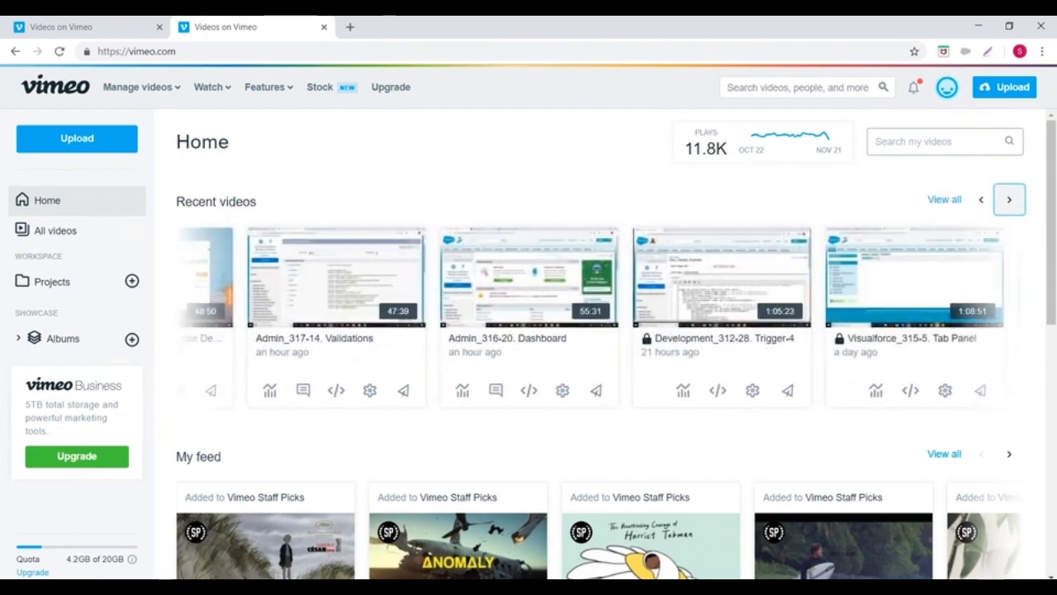
left_click(980, 200)
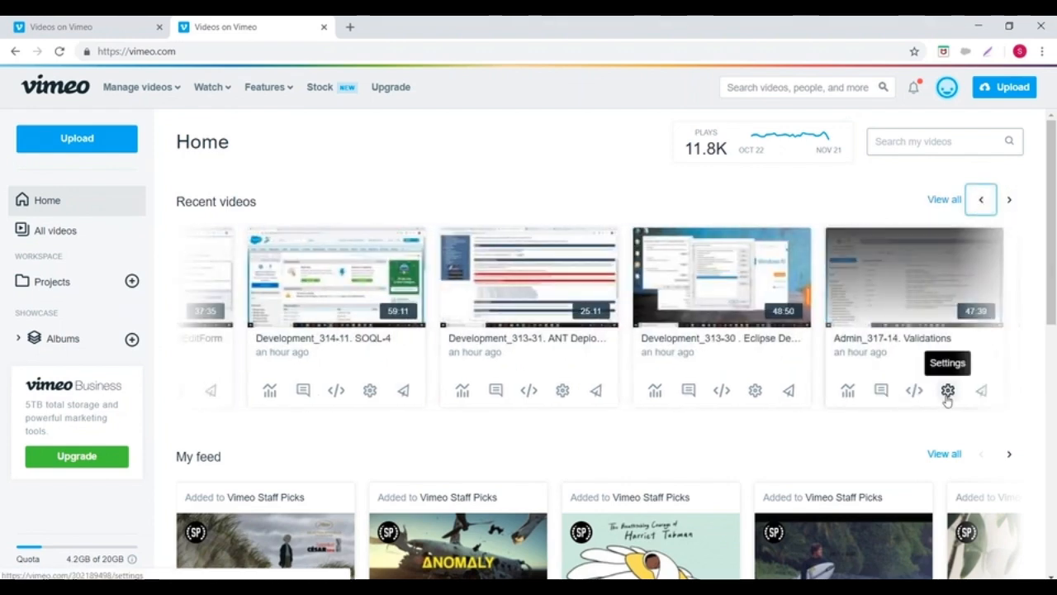
right_click(948, 395)
left_click(916, 404)
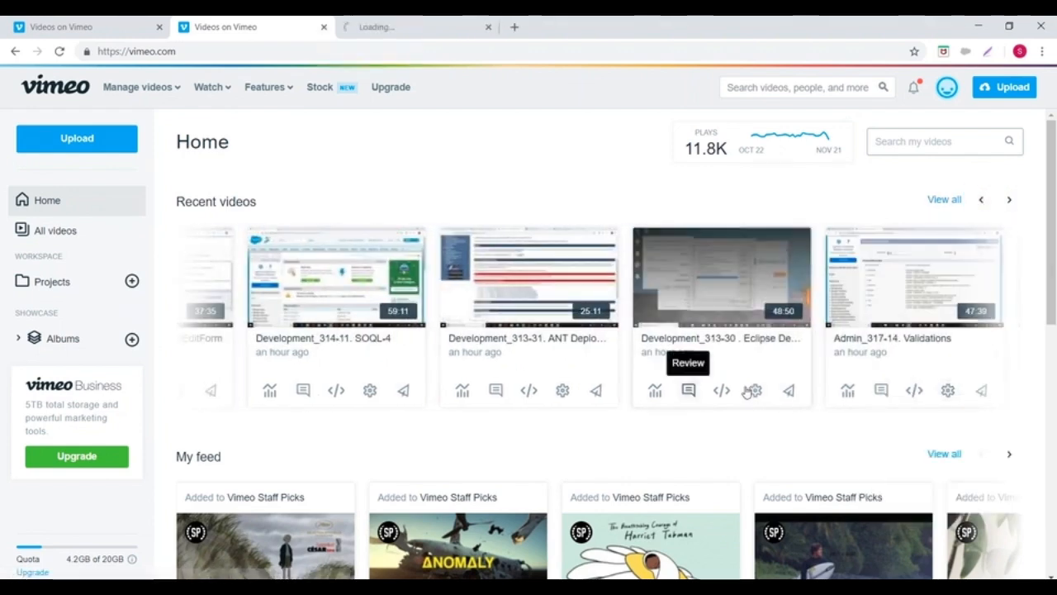
right_click(754, 395)
left_click(768, 402)
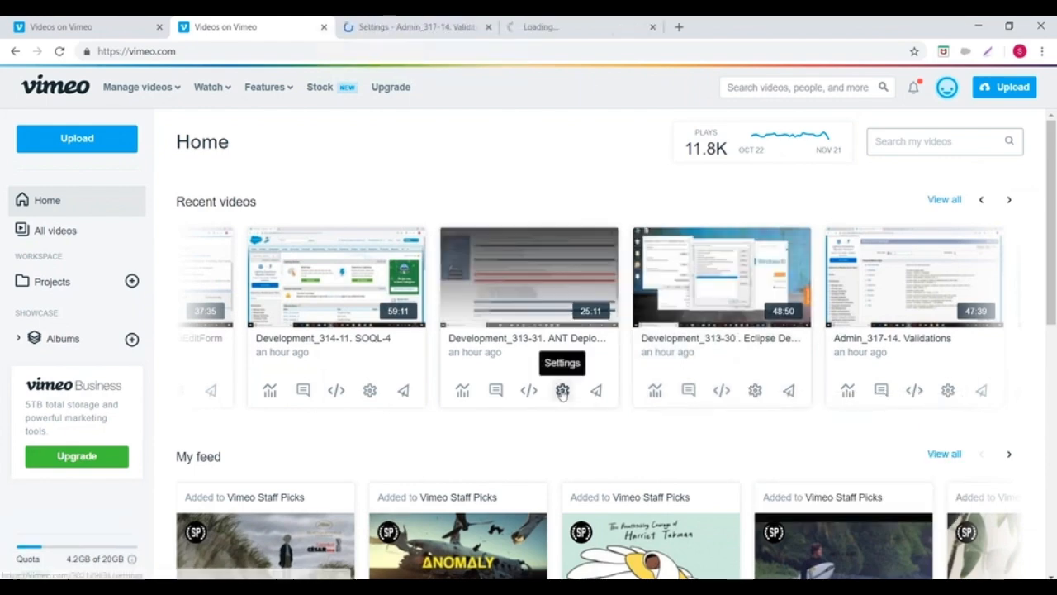
right_click(563, 392)
left_click(569, 400)
right_click(369, 389)
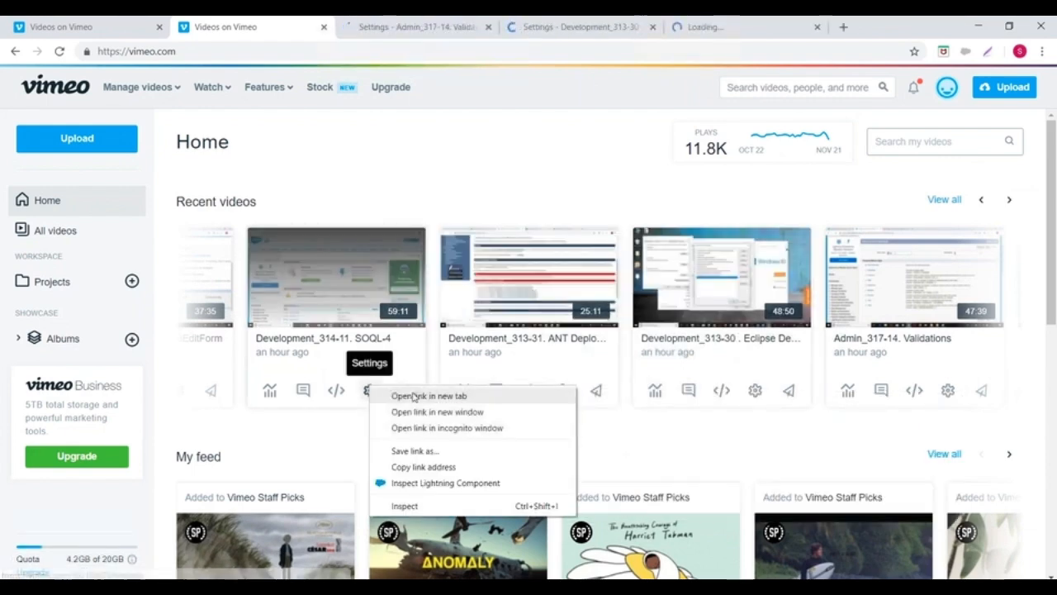
left_click(388, 400)
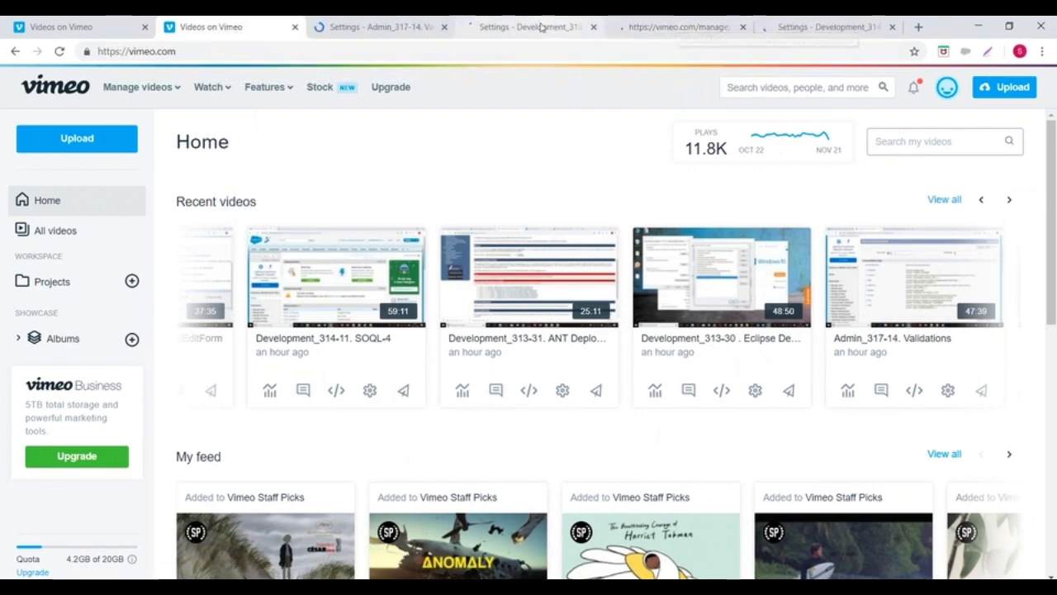
Restrict viewing of the Admin_317-14 video to people with the password and enter the video password
left_click(378, 27)
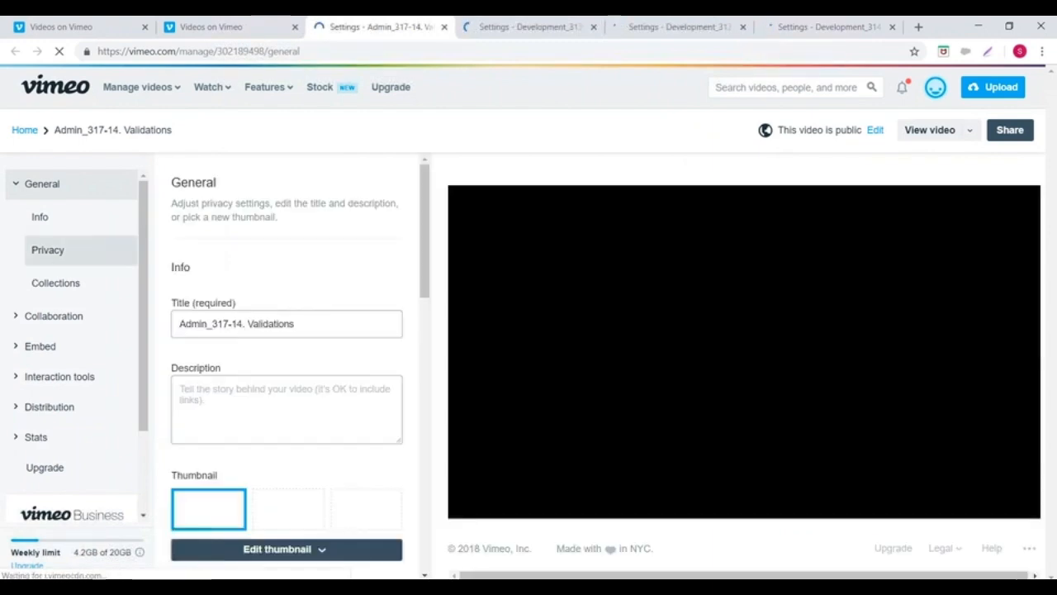
left_click(46, 251)
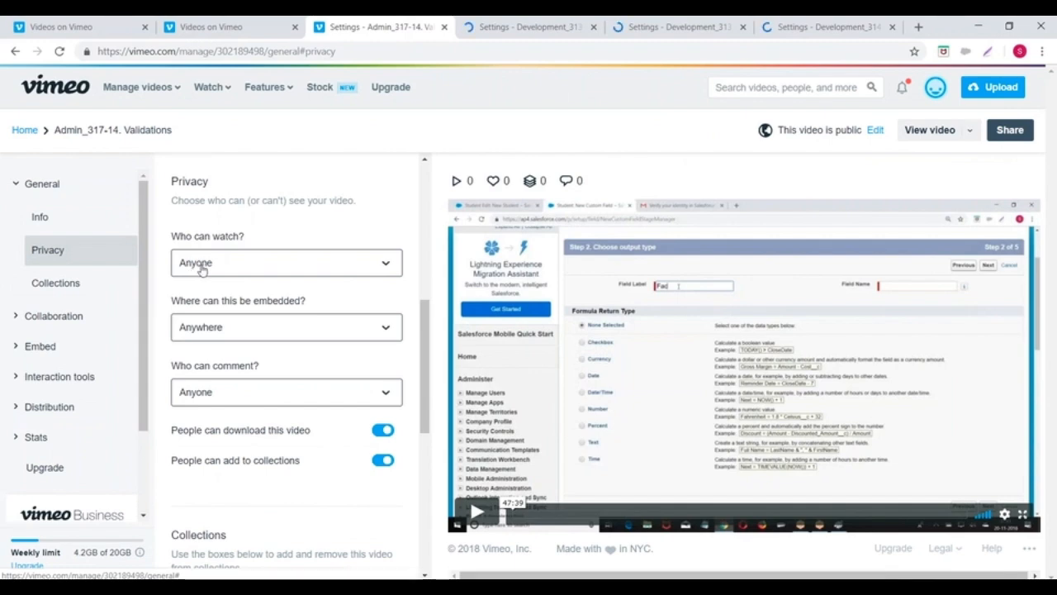
left_click(258, 271)
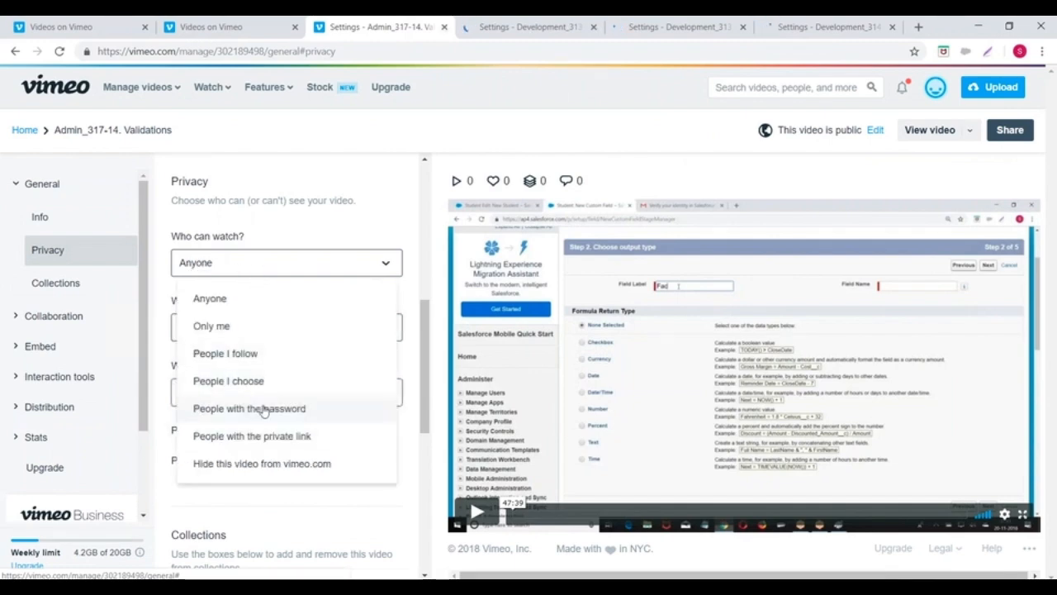
left_click(263, 408)
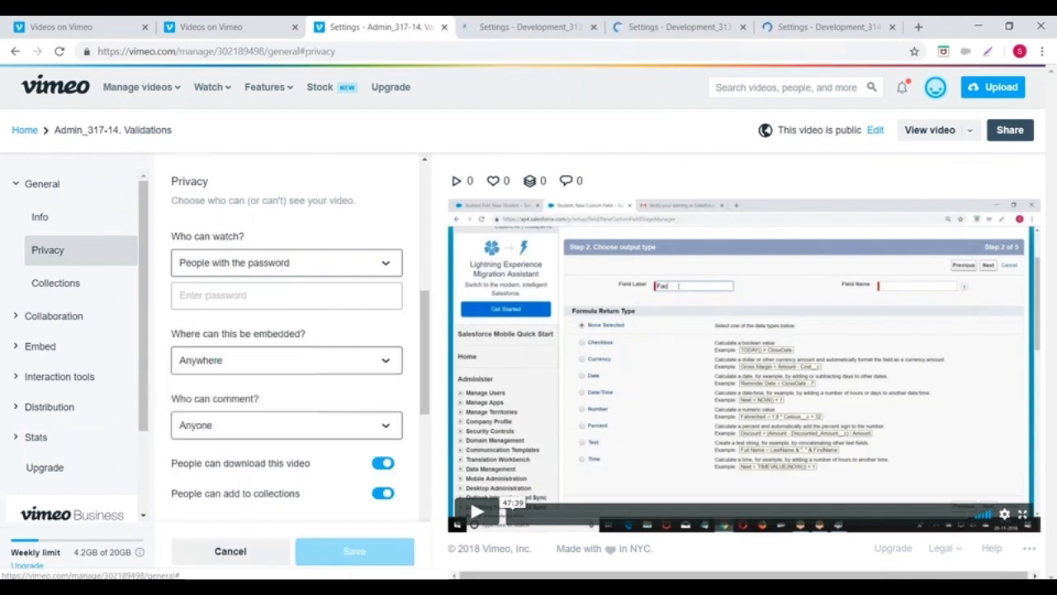
left_click(206, 301)
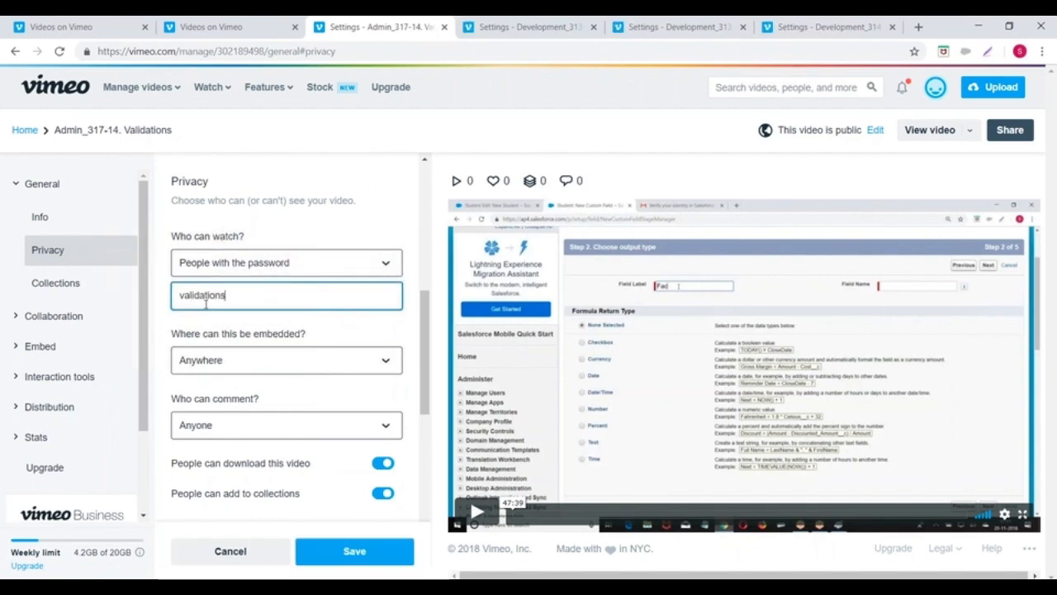
Allow no one to comment on the Admin_317-14 video, disable downloading and adding to collections, save, and close its settings
left_click(259, 426)
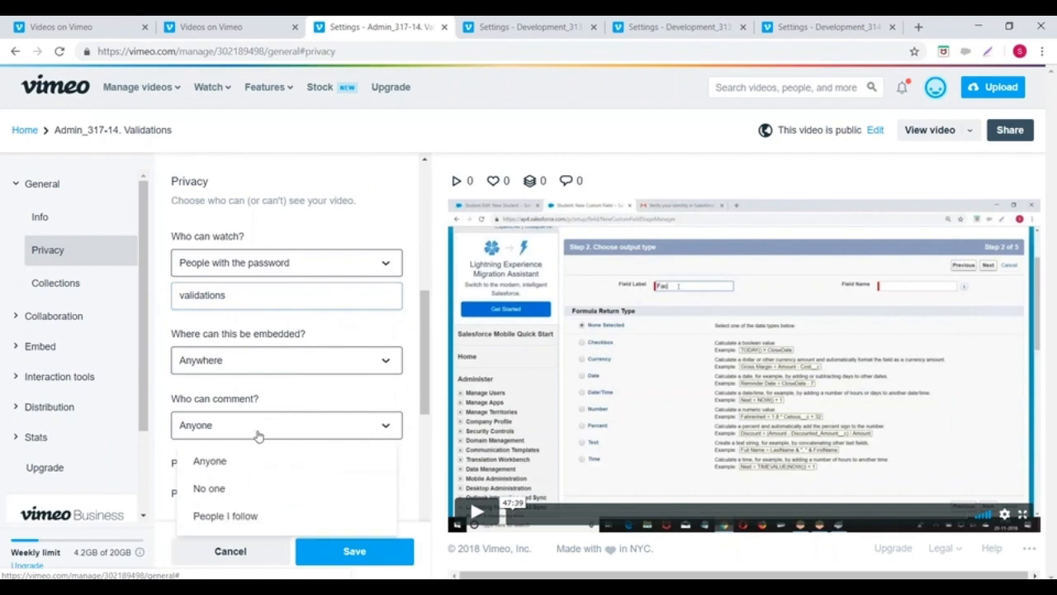
left_click(223, 486)
left_click(380, 462)
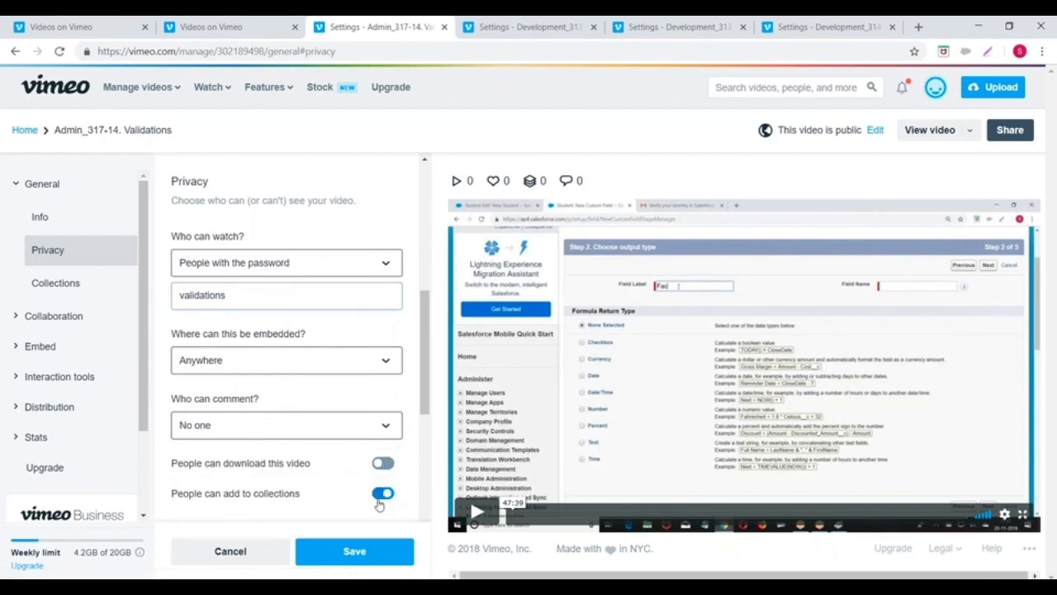
left_click(380, 493)
left_click(354, 551)
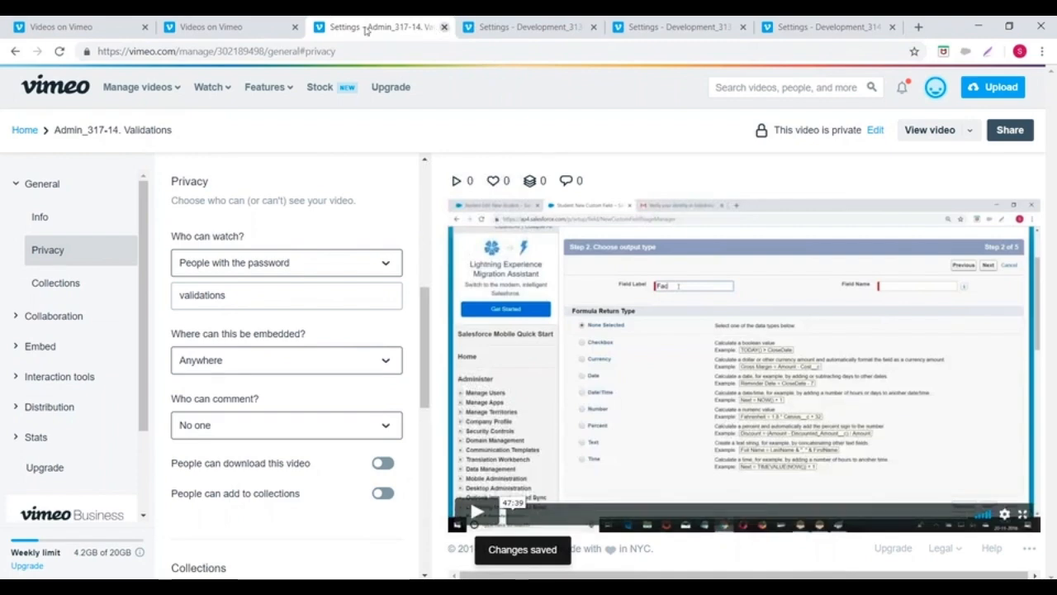
left_click(444, 26)
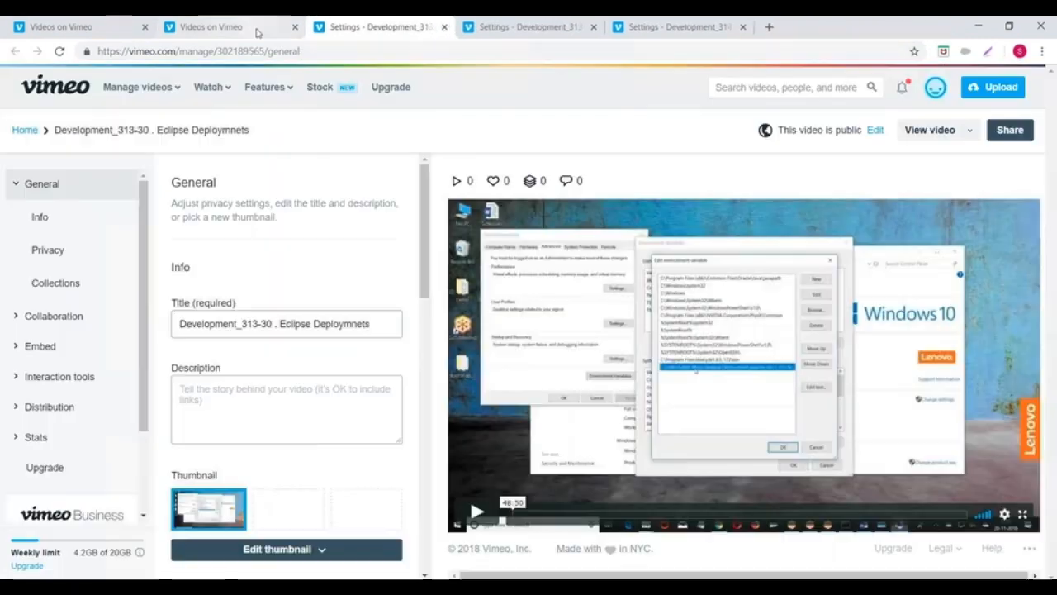
Restrict viewing of the Development_313-30 video to people with the password and enter the video password
left_click(51, 251)
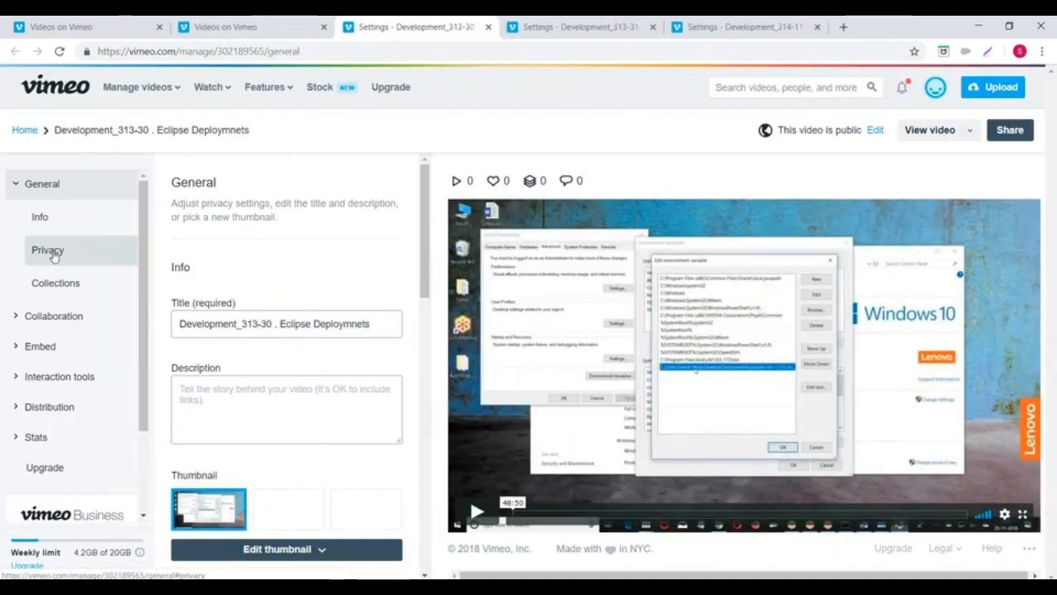
left_click(295, 263)
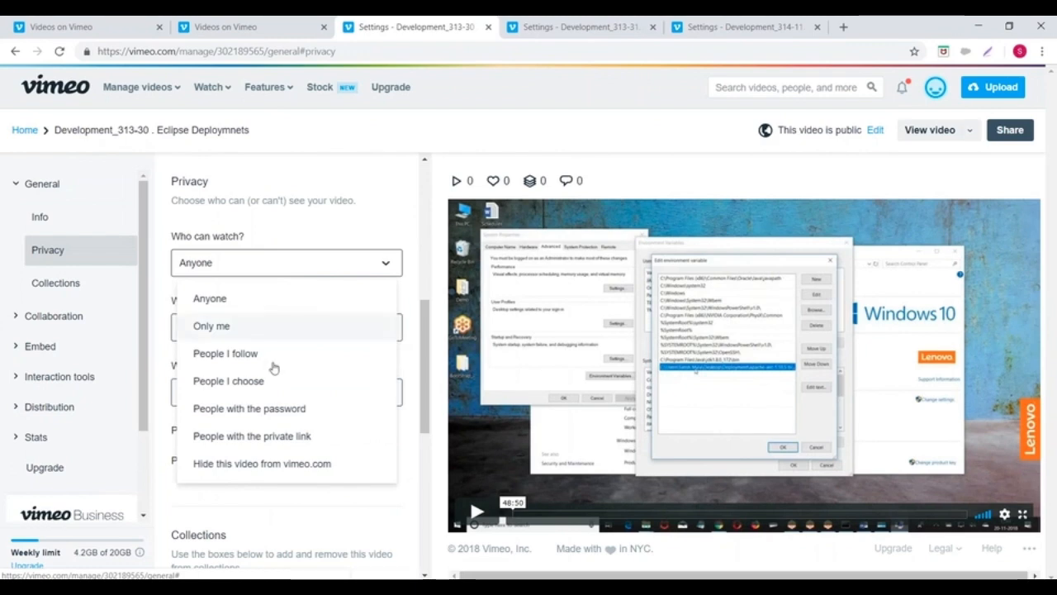
left_click(271, 408)
left_click(208, 294)
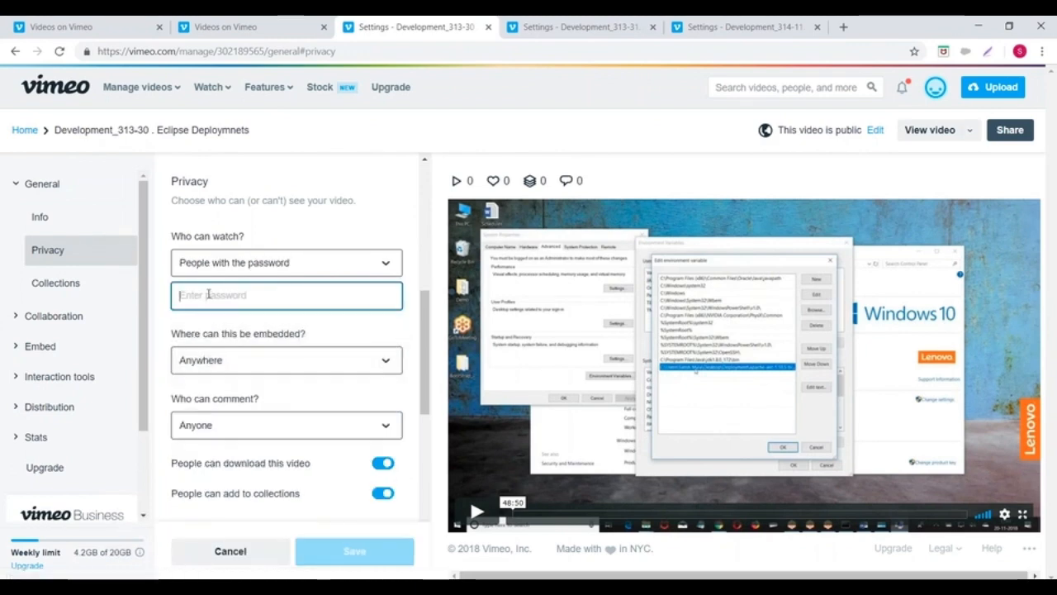
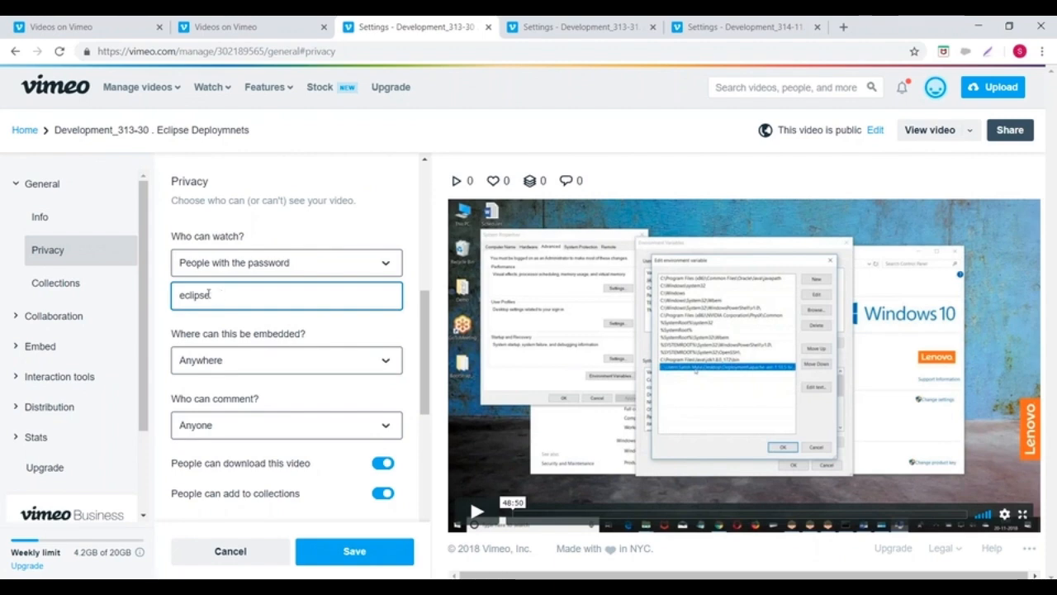
Allow no one to comment on the Development_313-30 video, disable downloading and adding to collections, save, and close its settings
scroll(290, 334, "down", 1)
left_click(242, 353)
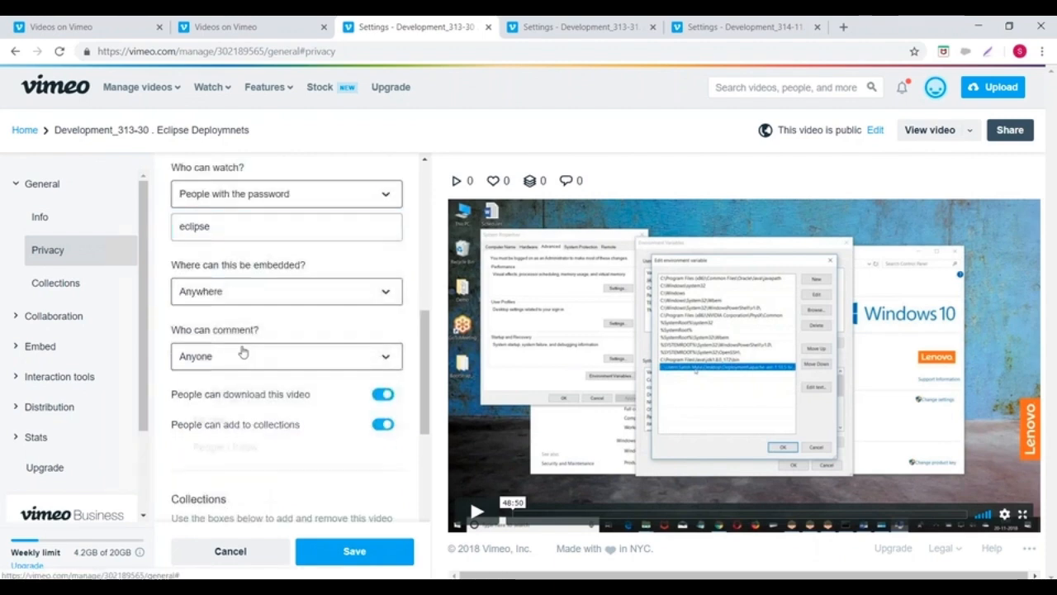
left_click(220, 418)
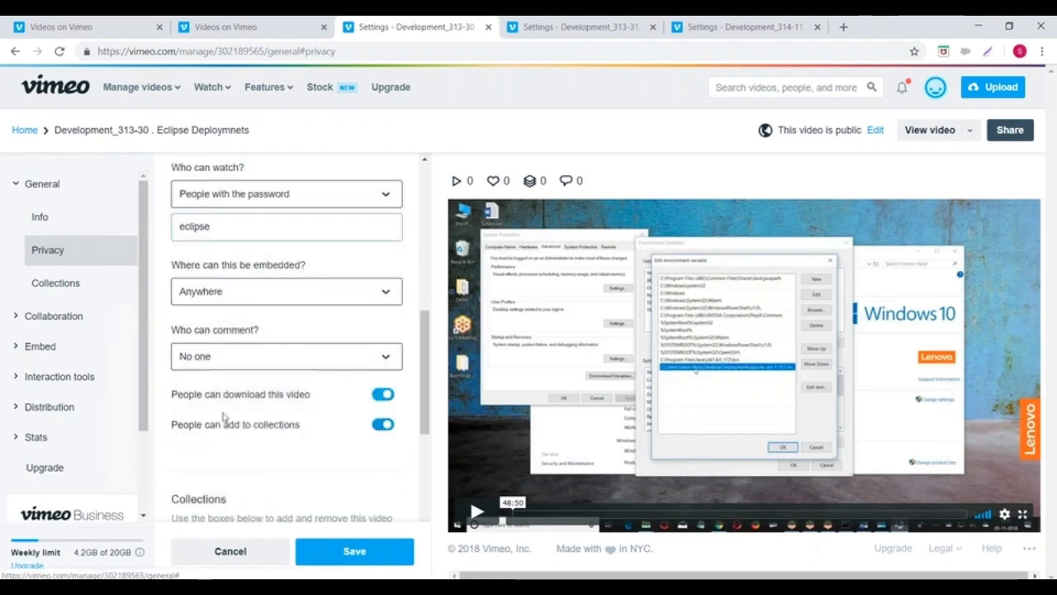
left_click(380, 395)
left_click(382, 426)
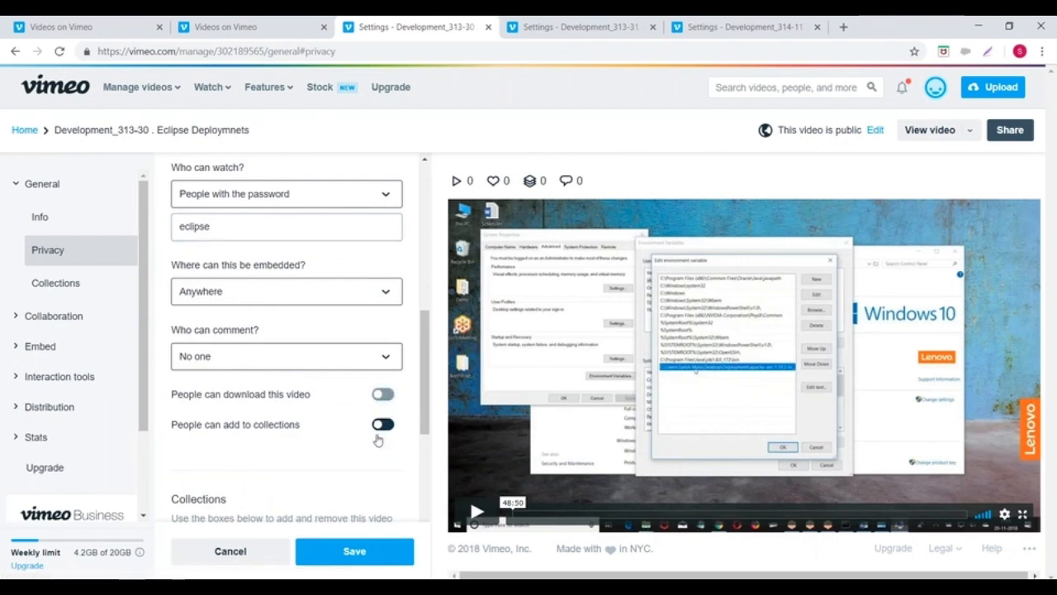
left_click(355, 551)
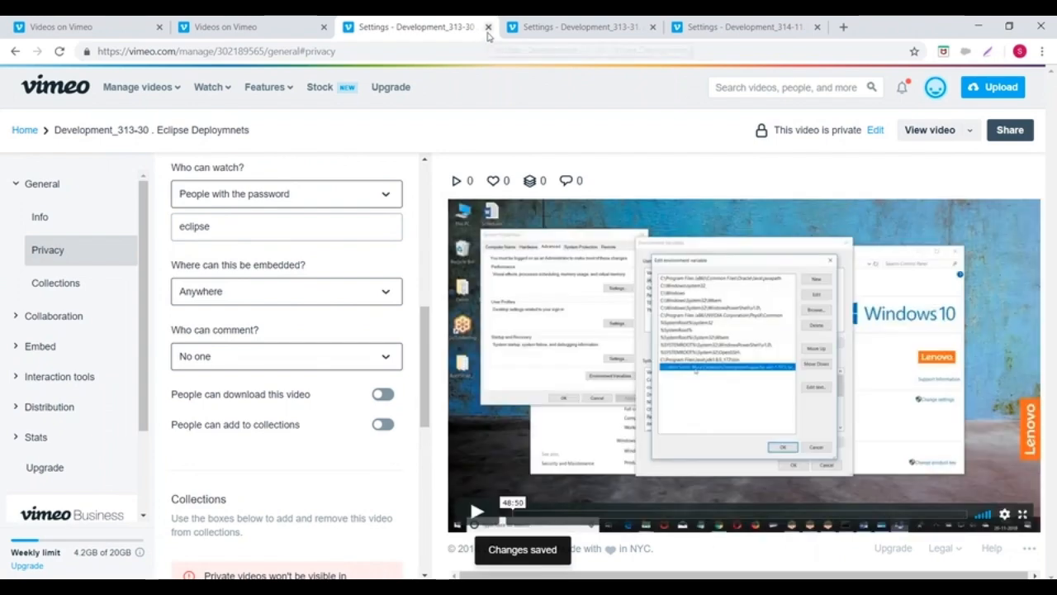
left_click(488, 27)
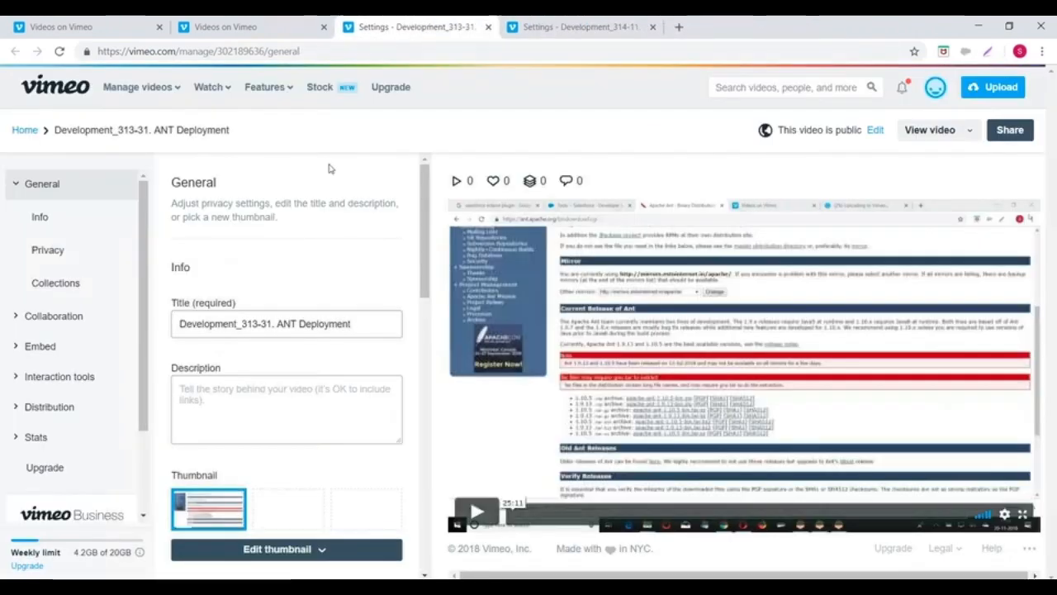
Restrict viewing of the Development_313-31 ANT Deployment video to people with the password and enter the video password
left_click(50, 249)
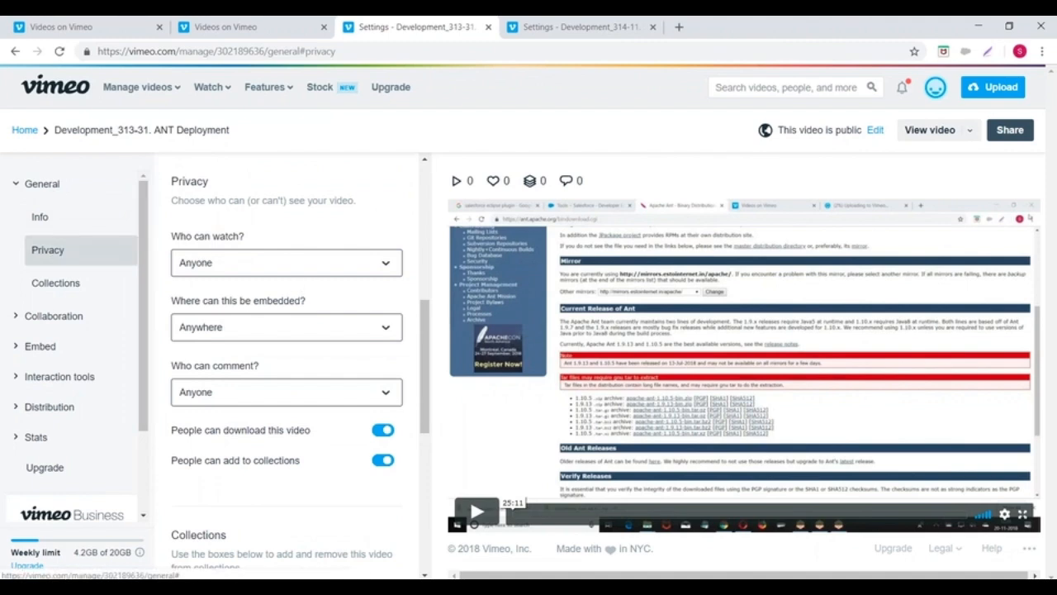
left_click(302, 269)
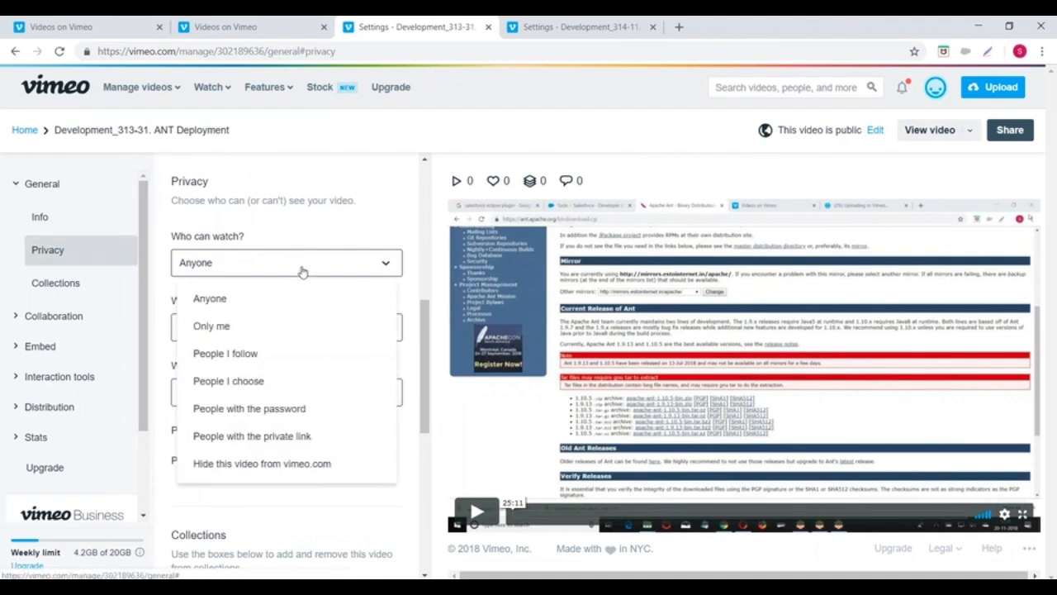
left_click(269, 405)
left_click(200, 299)
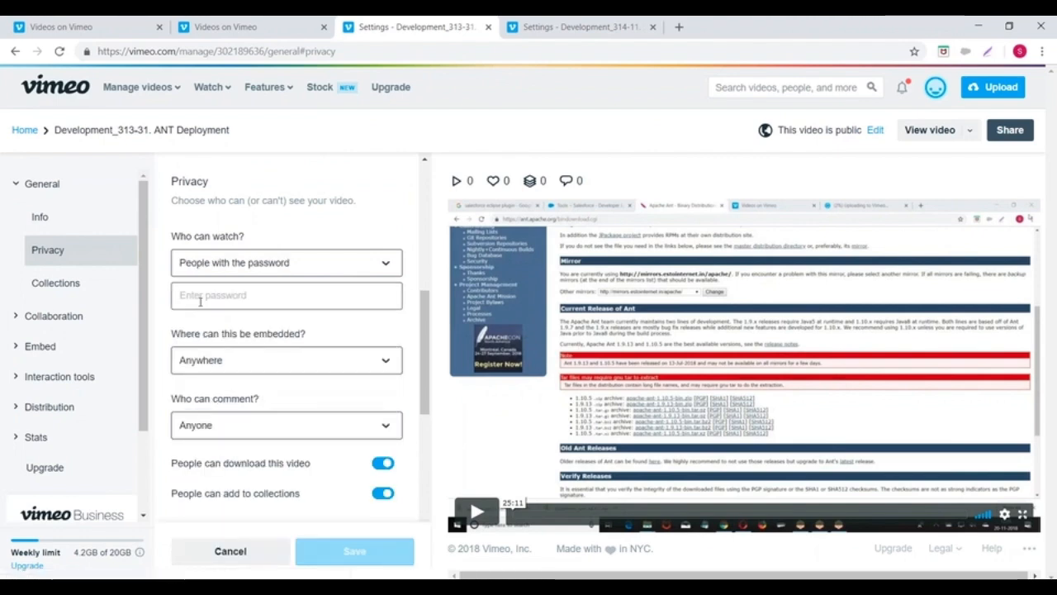
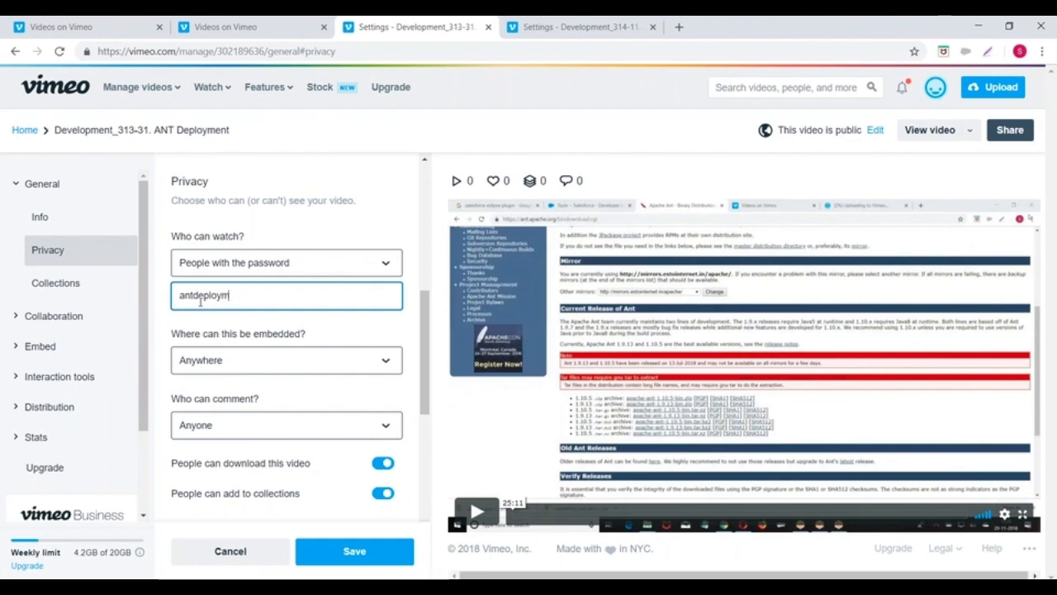
key("ctrl+a")
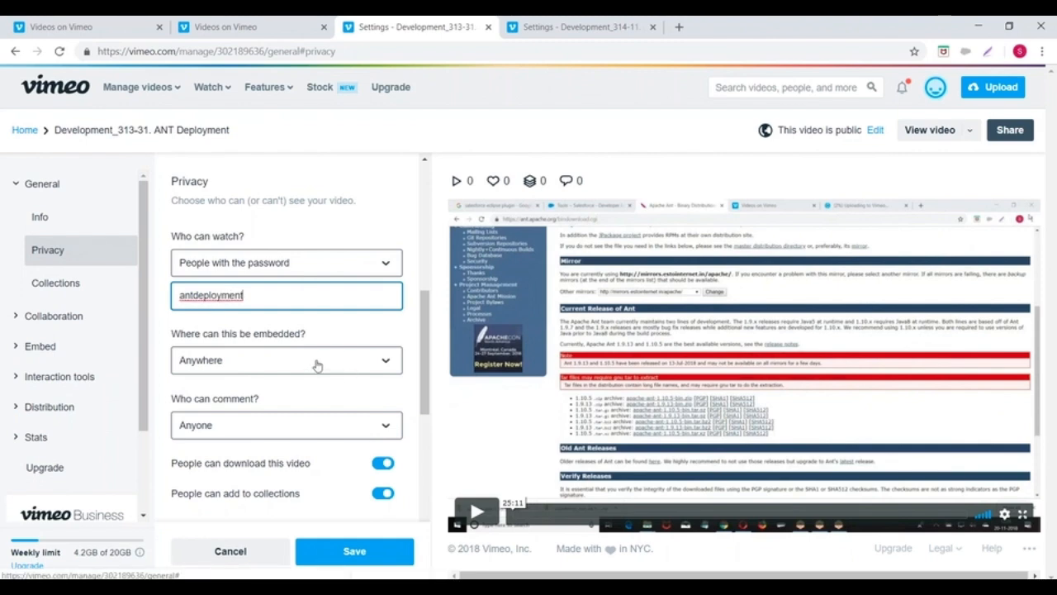
Allow no one to comment on the Development_313-31 video, disable downloading and adding to collections, save, and close its settings
left_click(317, 363)
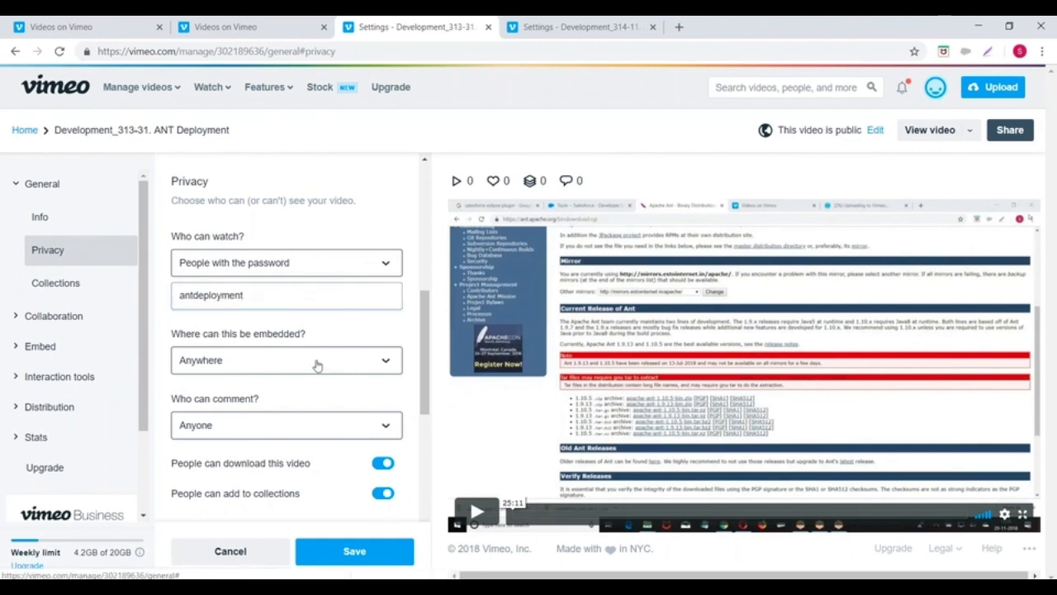
left_click(160, 364)
left_click(258, 431)
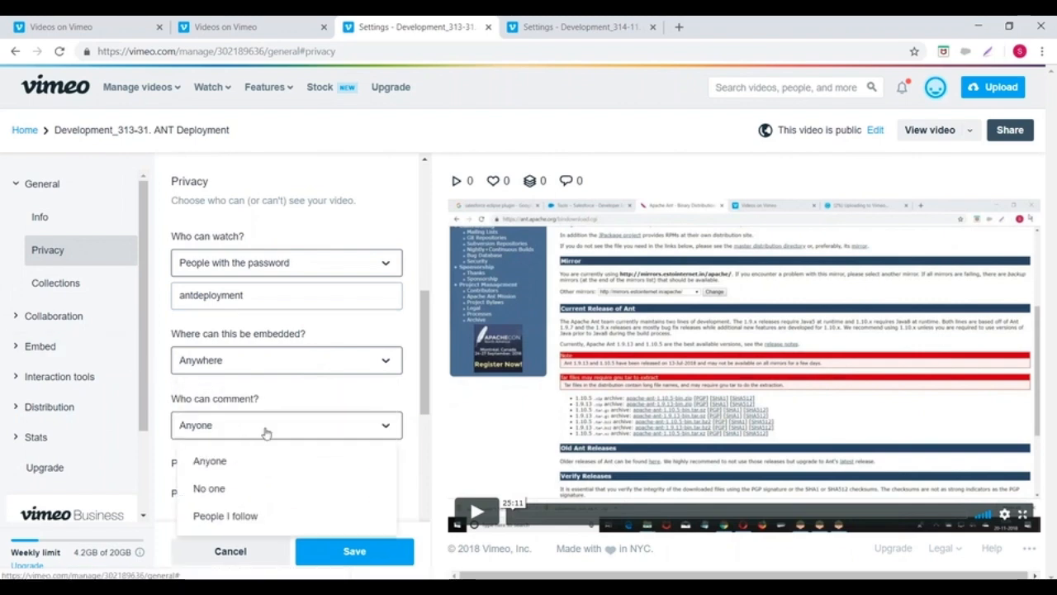
left_click(207, 486)
left_click(379, 466)
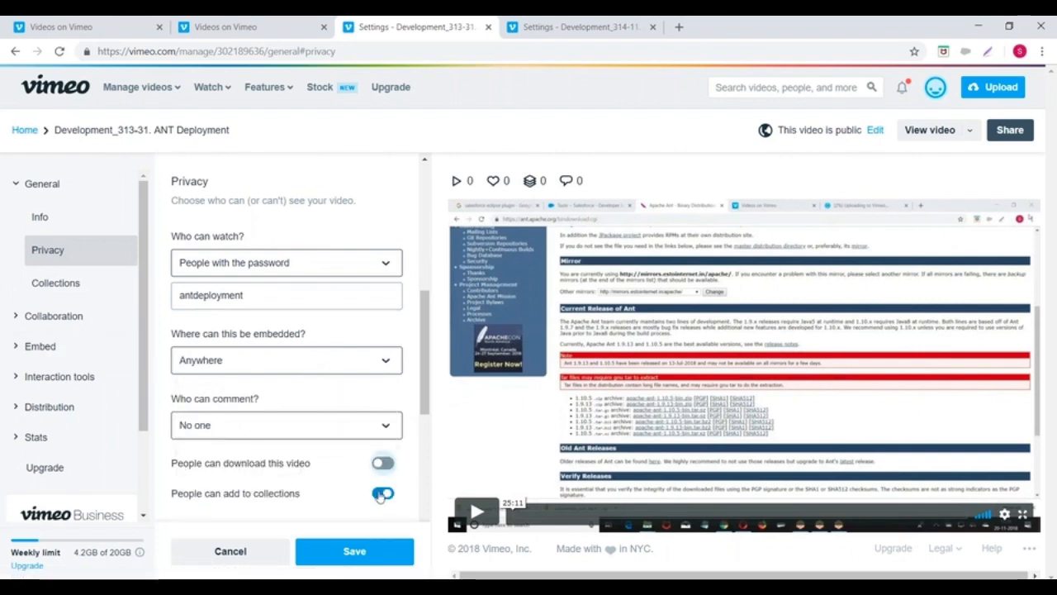
left_click(379, 495)
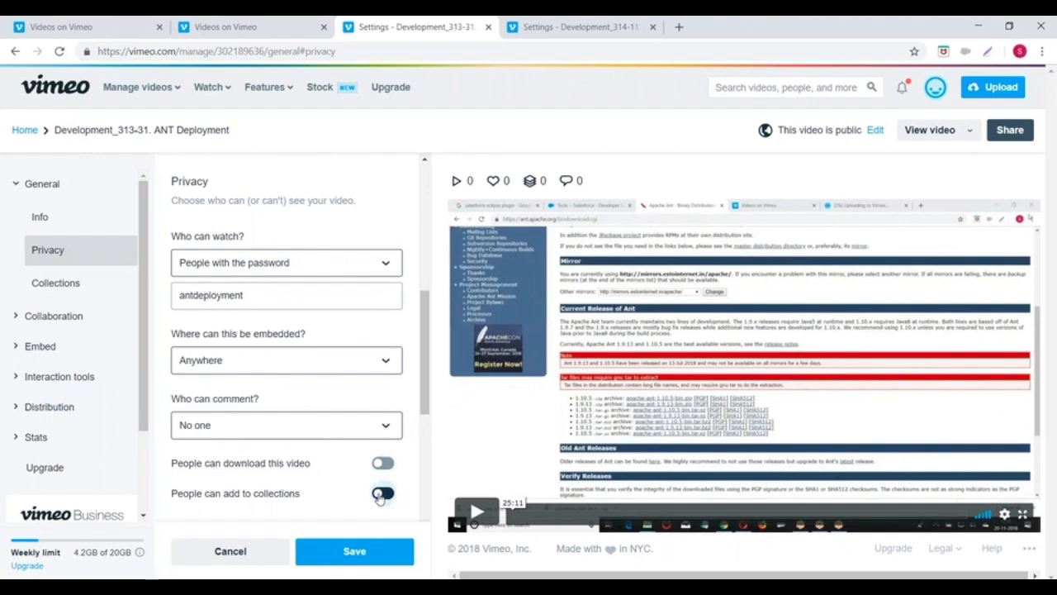
left_click(354, 550)
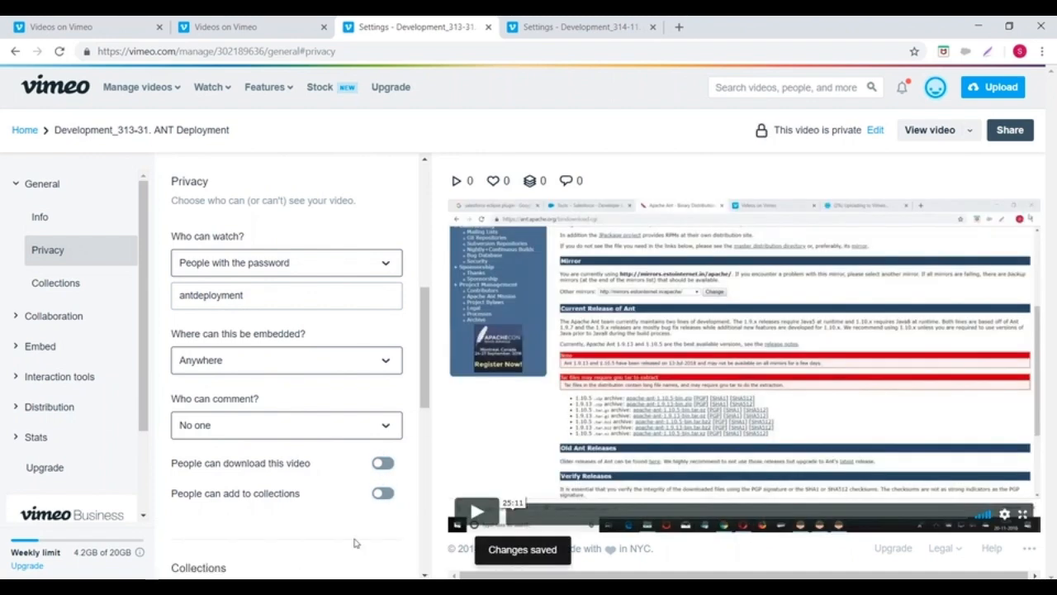
left_click(488, 27)
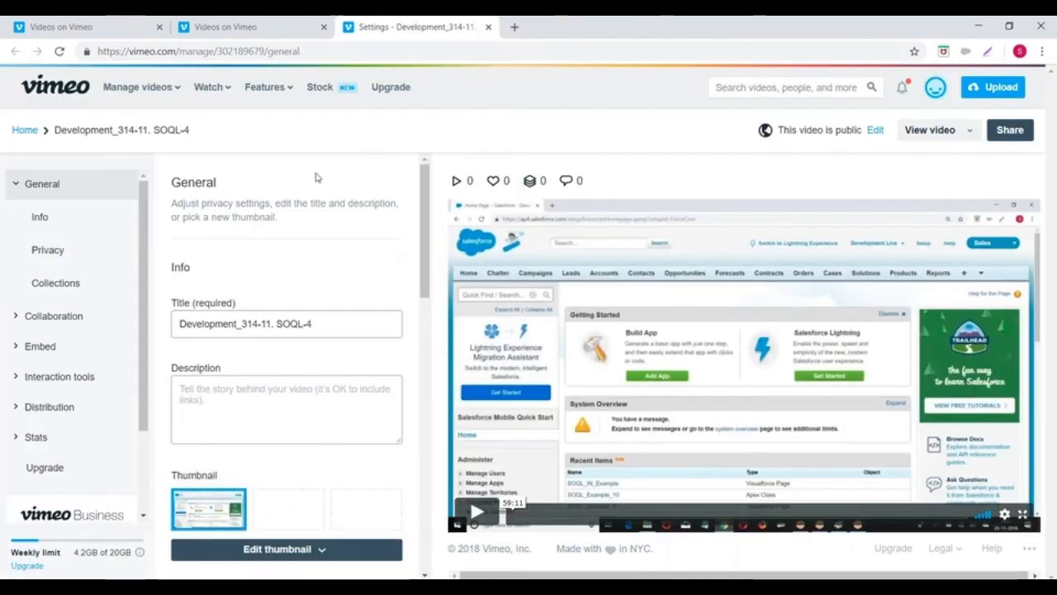
From the Vimeo home page, open the settings of recent videos Development_314-11, Lightning_0104-17 and Visualforce_315-6 in new tabs
scroll(316, 177, "down", 4)
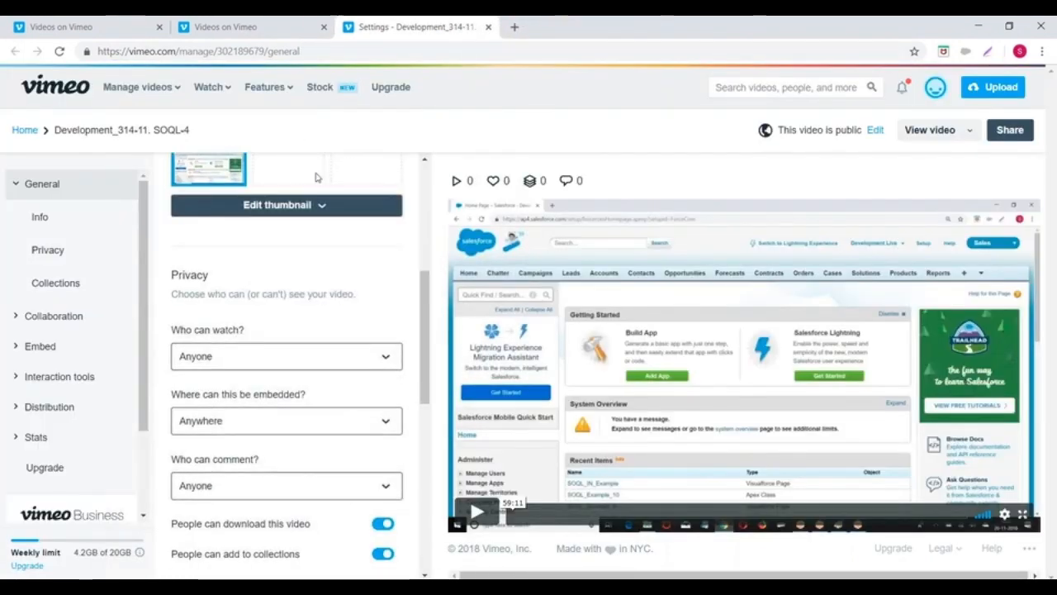
scroll(315, 177, "up", 2)
left_click(226, 27)
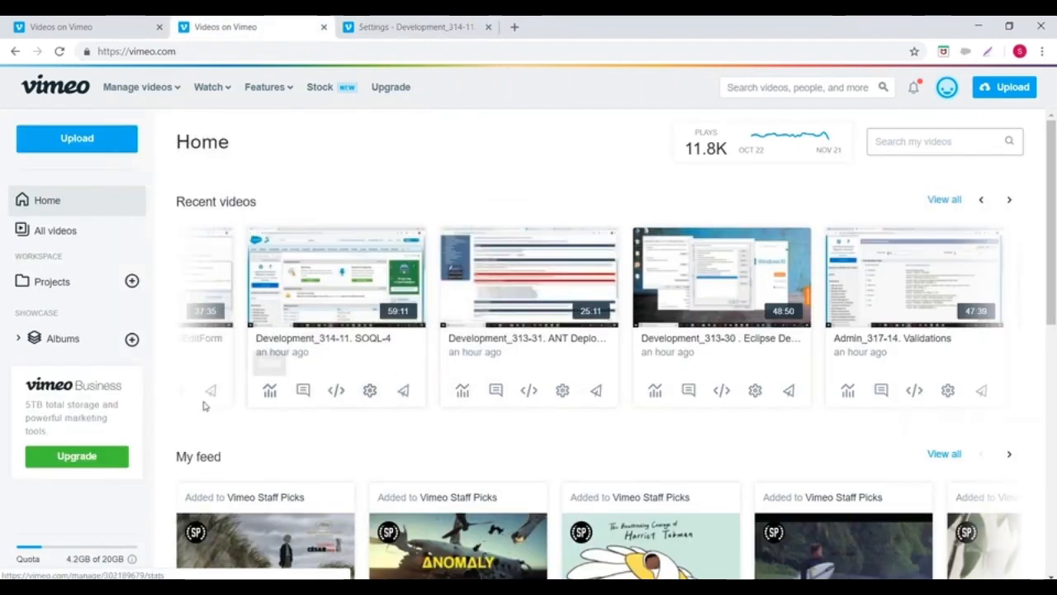
right_click(377, 395)
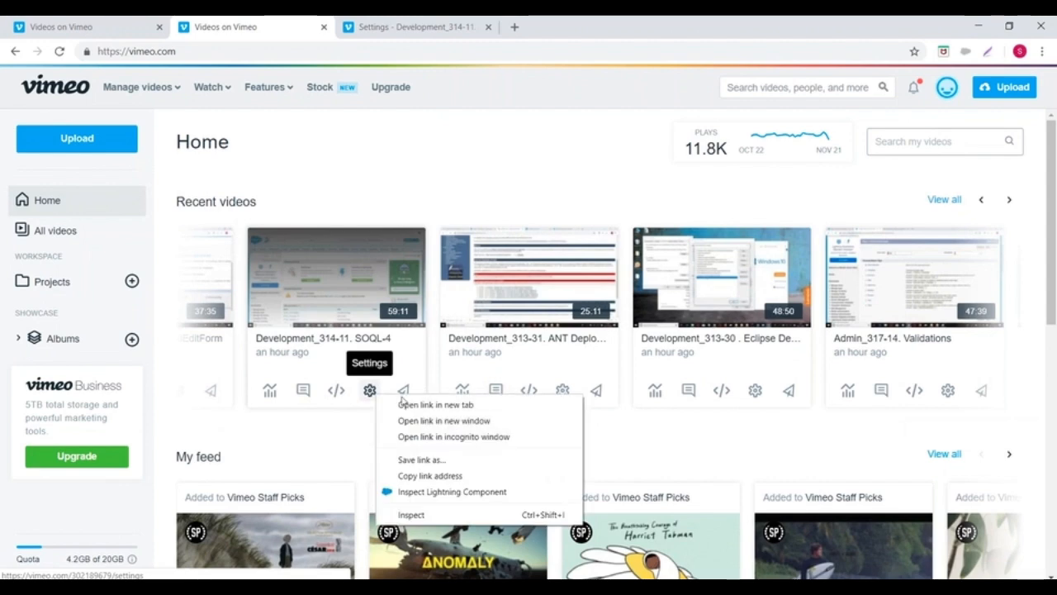
left_click(404, 404)
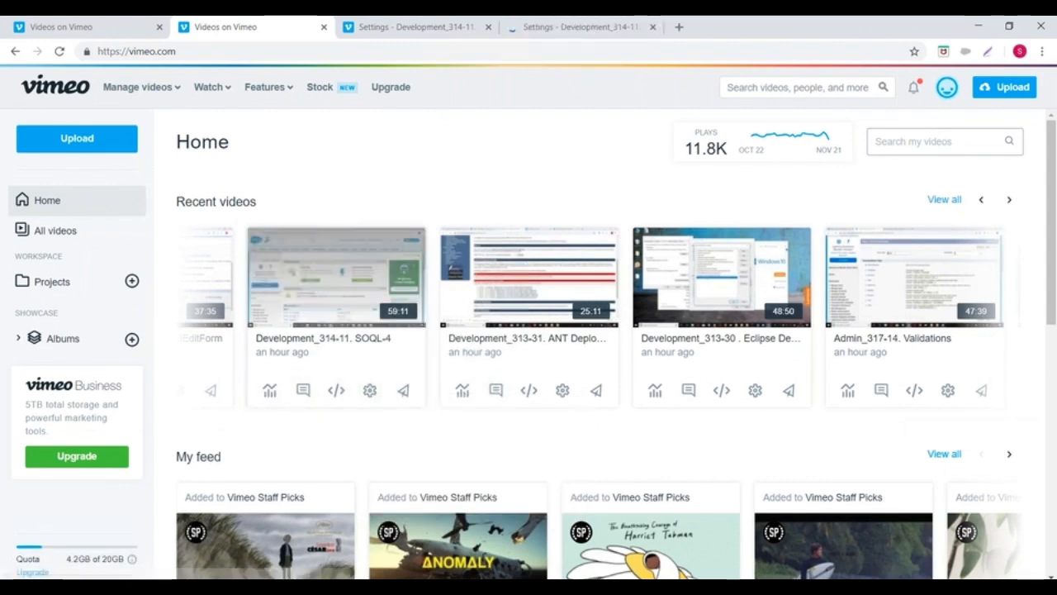
left_click(980, 205)
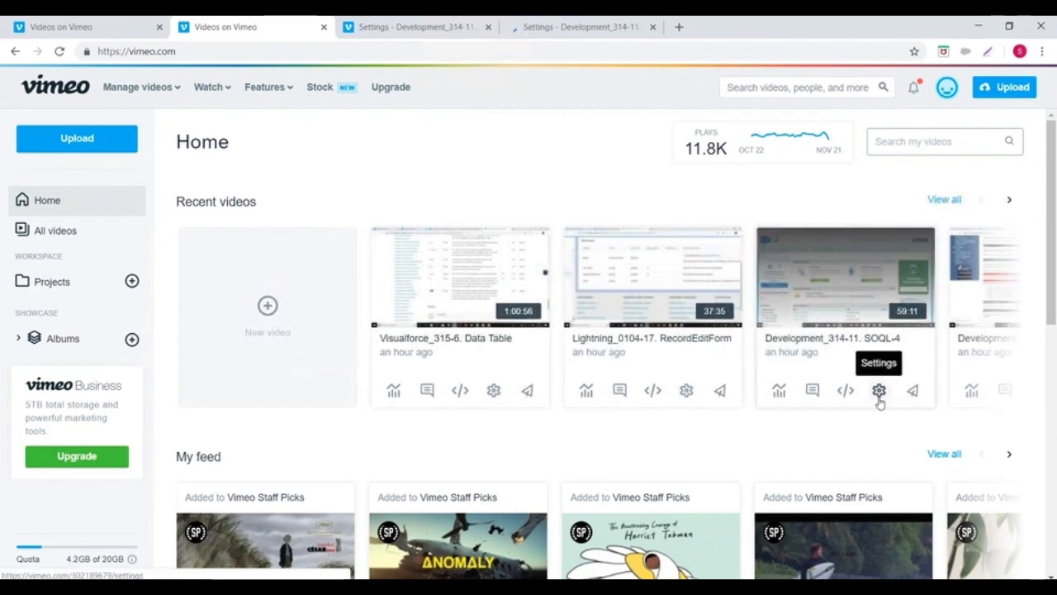
right_click(878, 392)
left_click(908, 405)
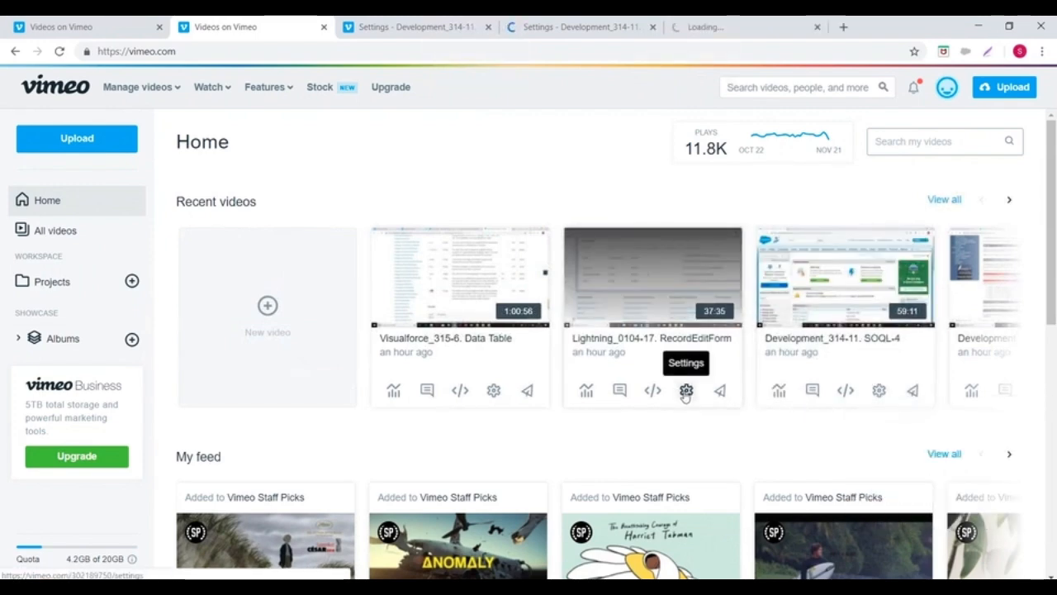
right_click(685, 391)
left_click(715, 406)
right_click(493, 391)
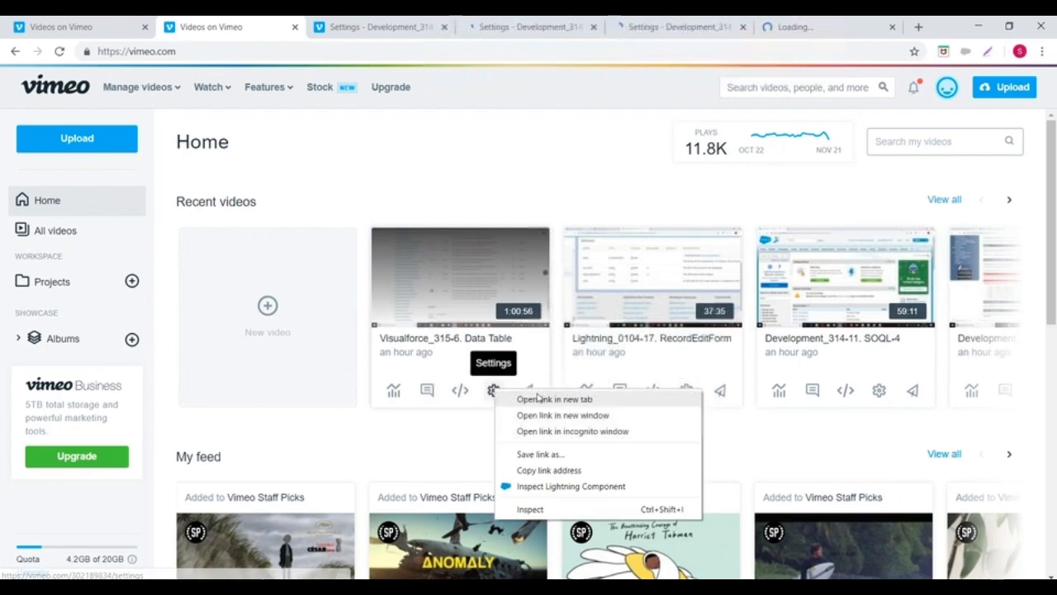
left_click(537, 399)
Restrict viewing of the Development_314-11 SOQL-4 video to people with the password and enter the video password
left_click(304, 26)
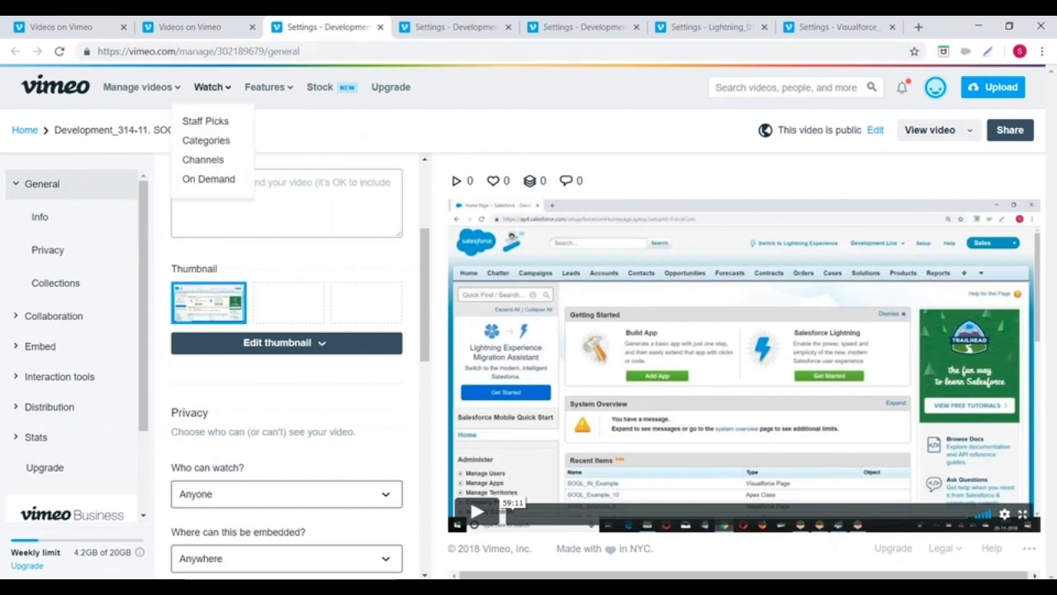
left_click(58, 253)
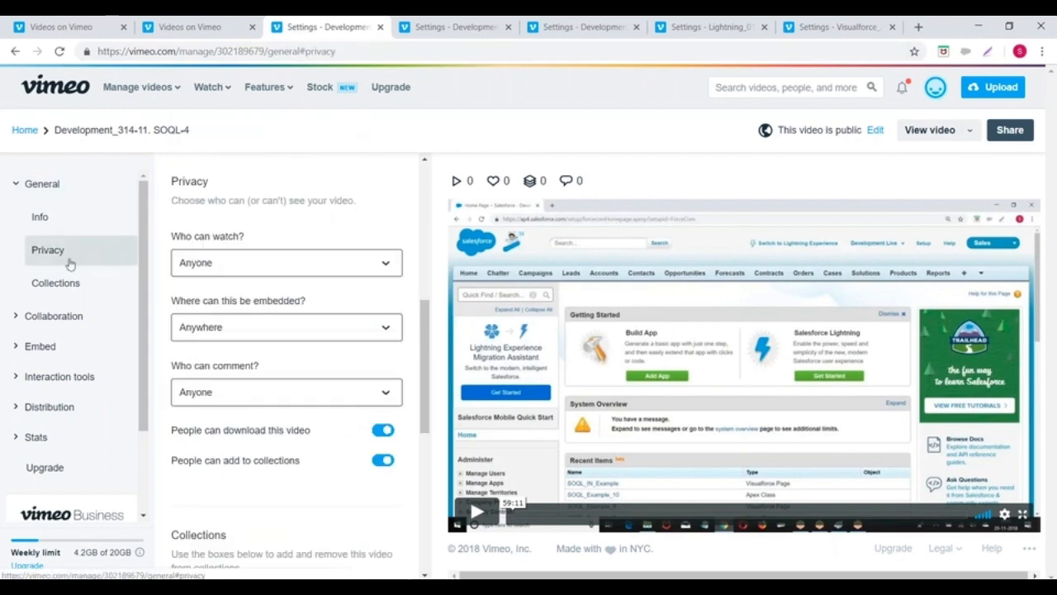
left_click(308, 265)
left_click(273, 410)
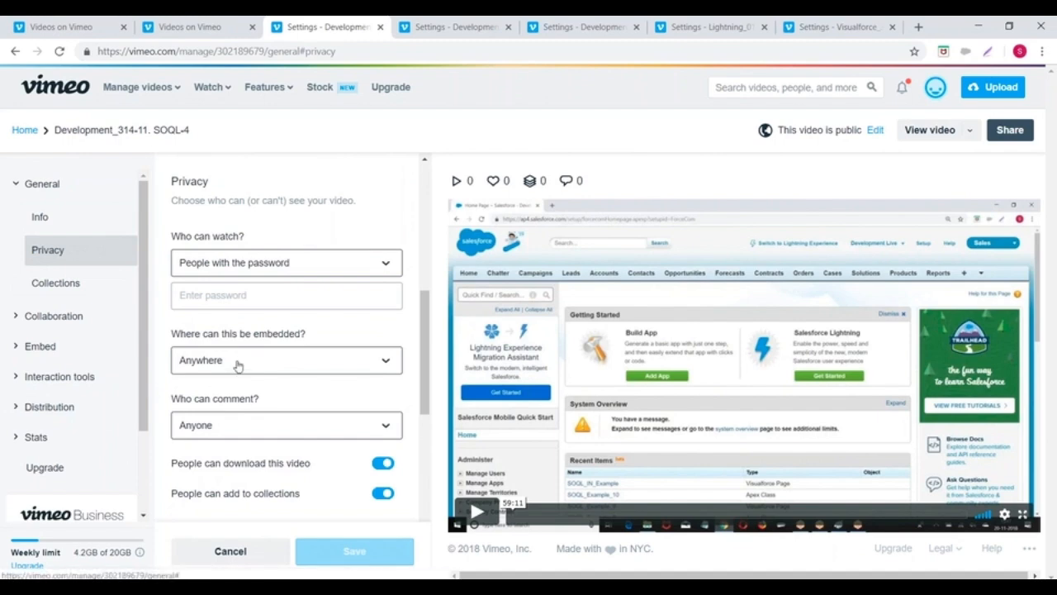
left_click(226, 299)
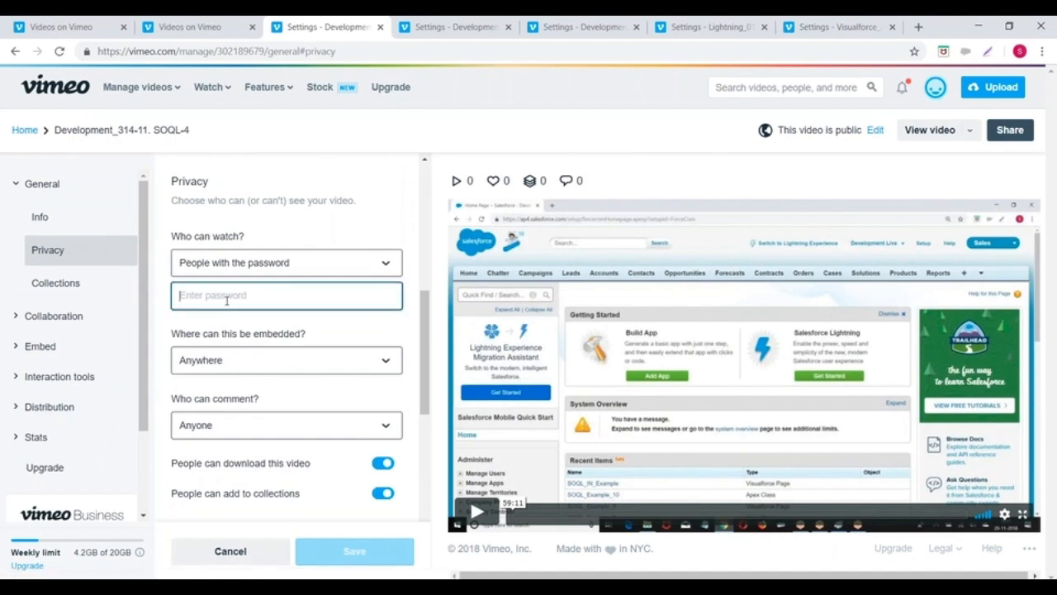
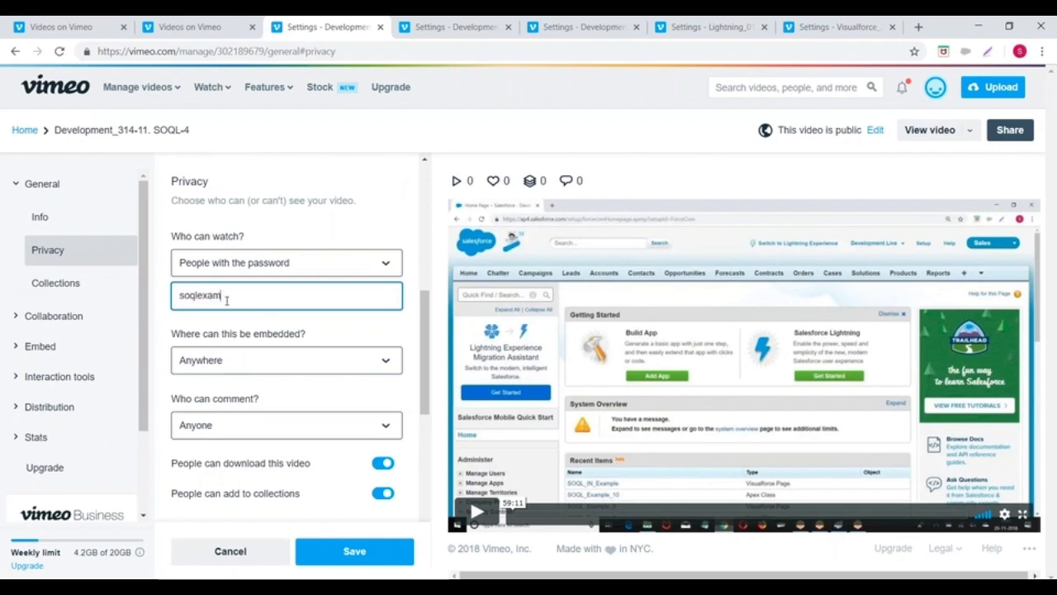
Allow no one to comment on the Development_314-11 SOQL-4 video, disable downloading and adding to collections, save, and close its settings
scroll(229, 302, "down", 2)
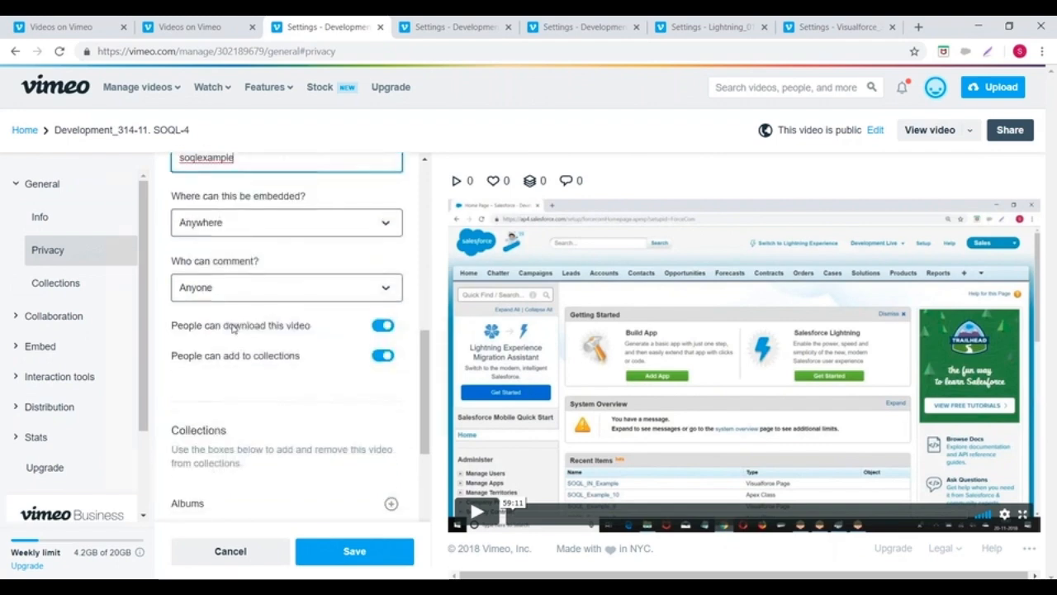
left_click(248, 287)
left_click(210, 351)
left_click(382, 325)
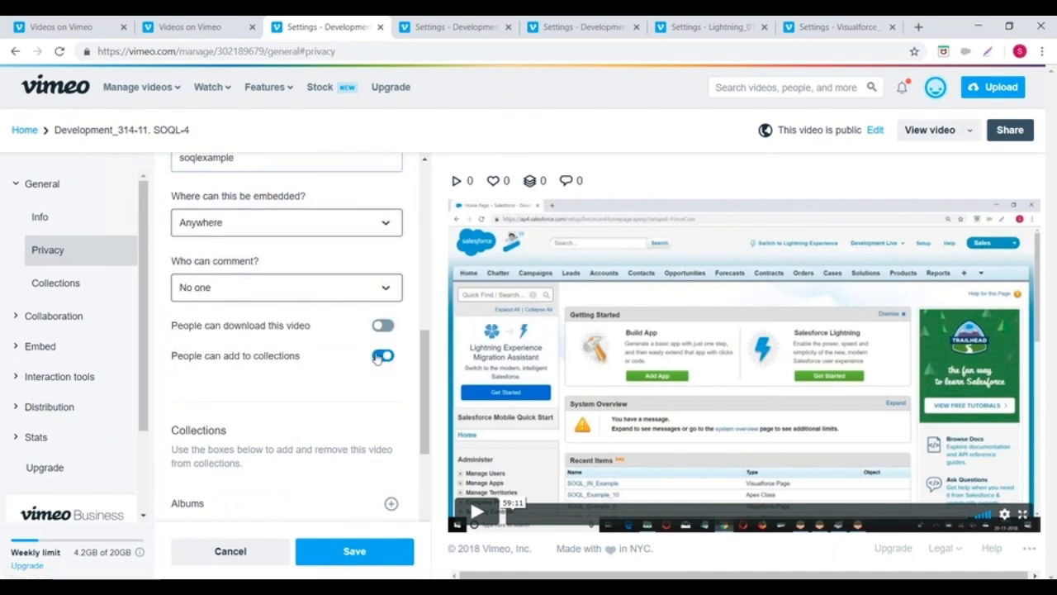
left_click(382, 355)
left_click(351, 552)
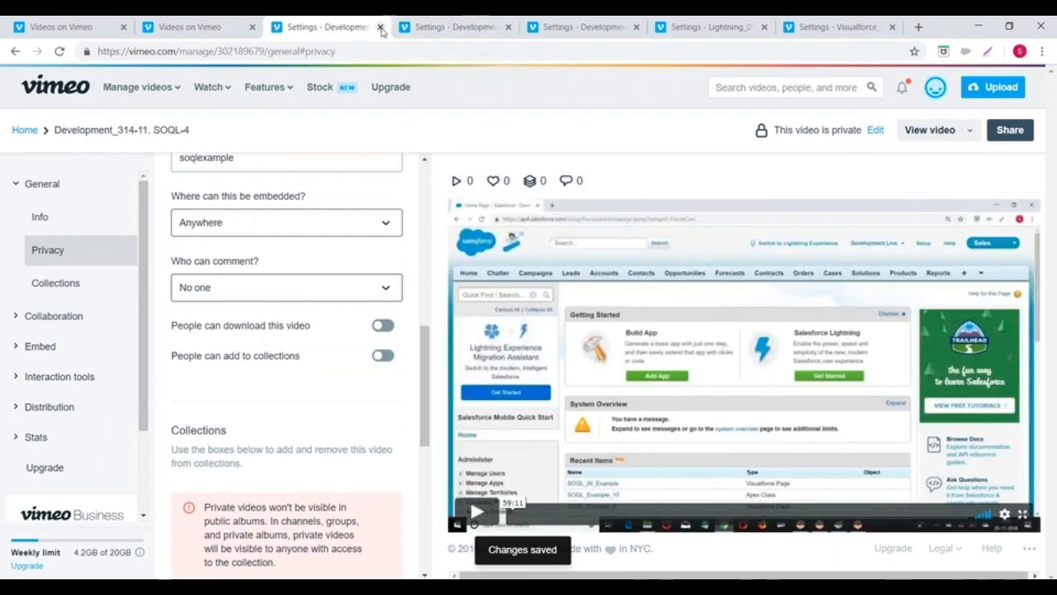
left_click(380, 27)
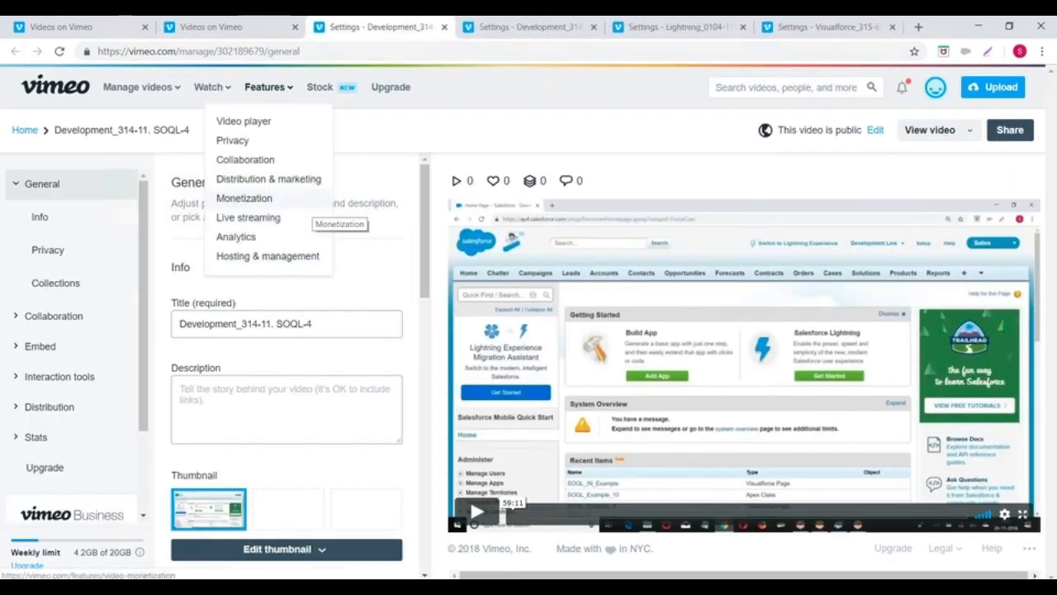
In the next open Development_314-11 SOQL-4 settings page, restrict viewing to people with the password and enter the video password
left_click(50, 250)
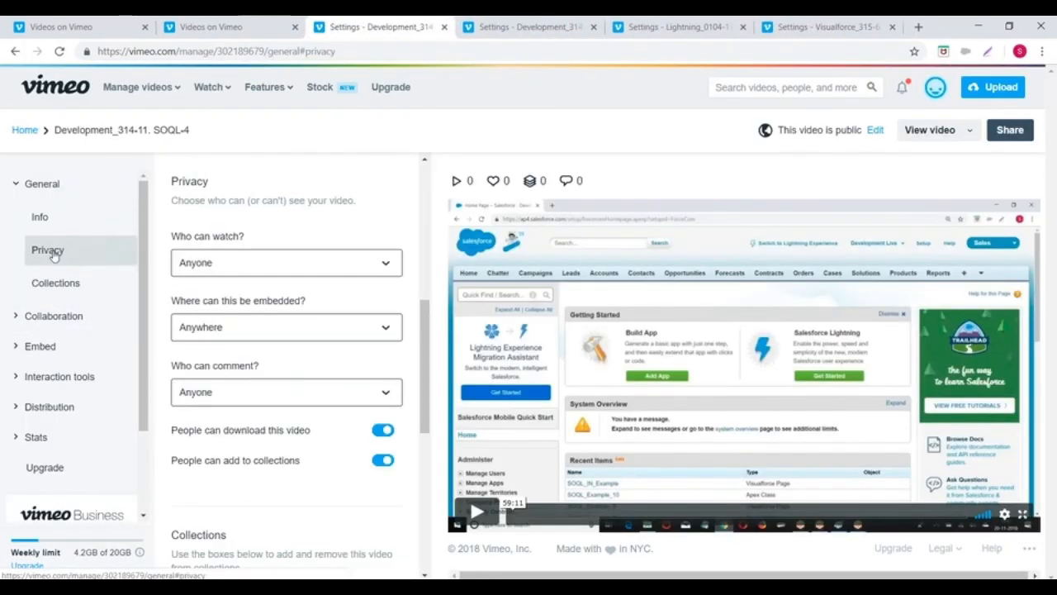
left_click(357, 263)
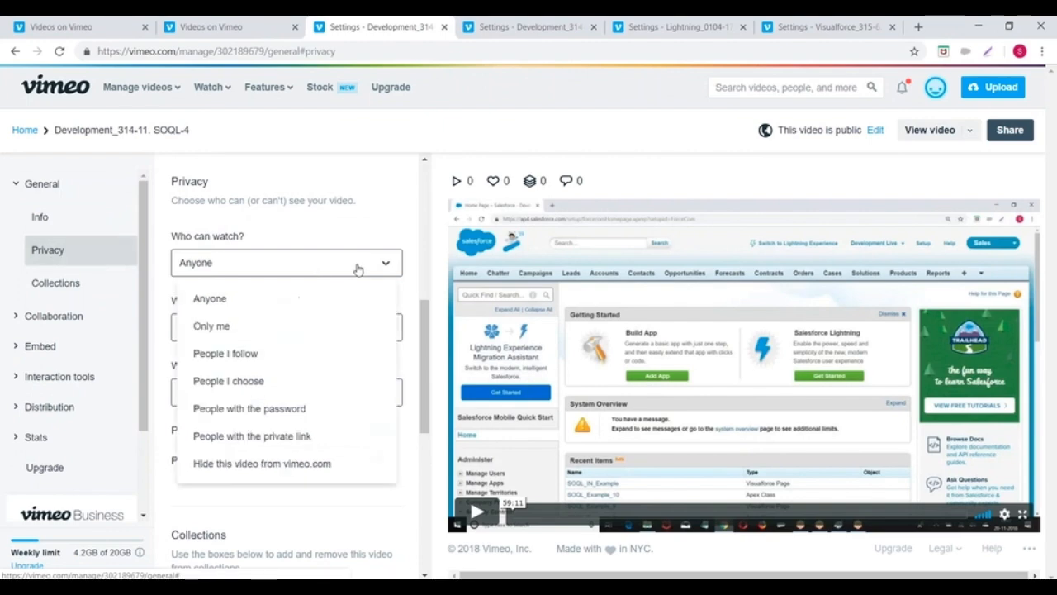
left_click(279, 408)
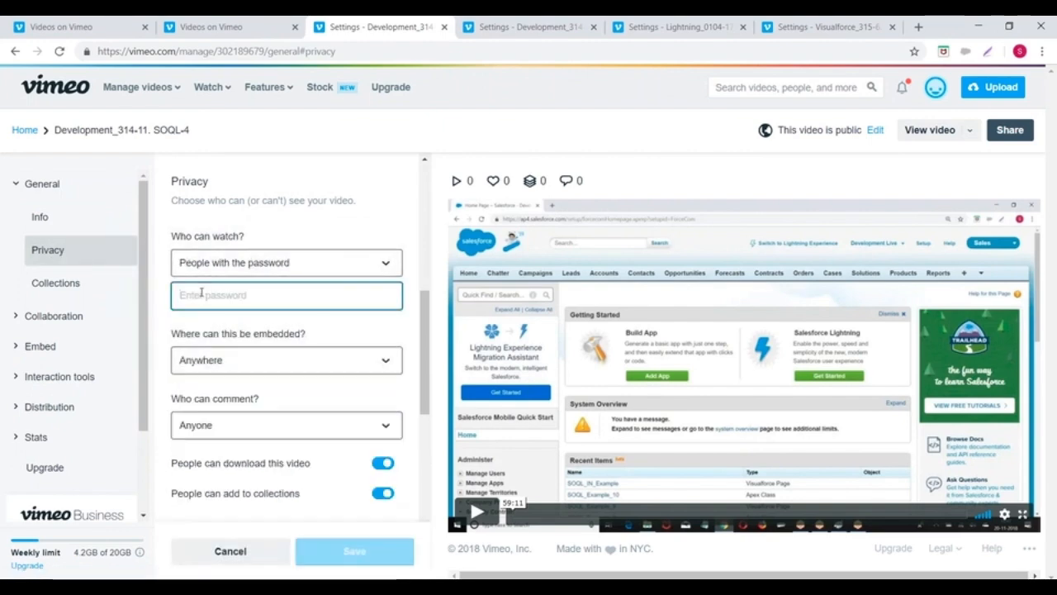
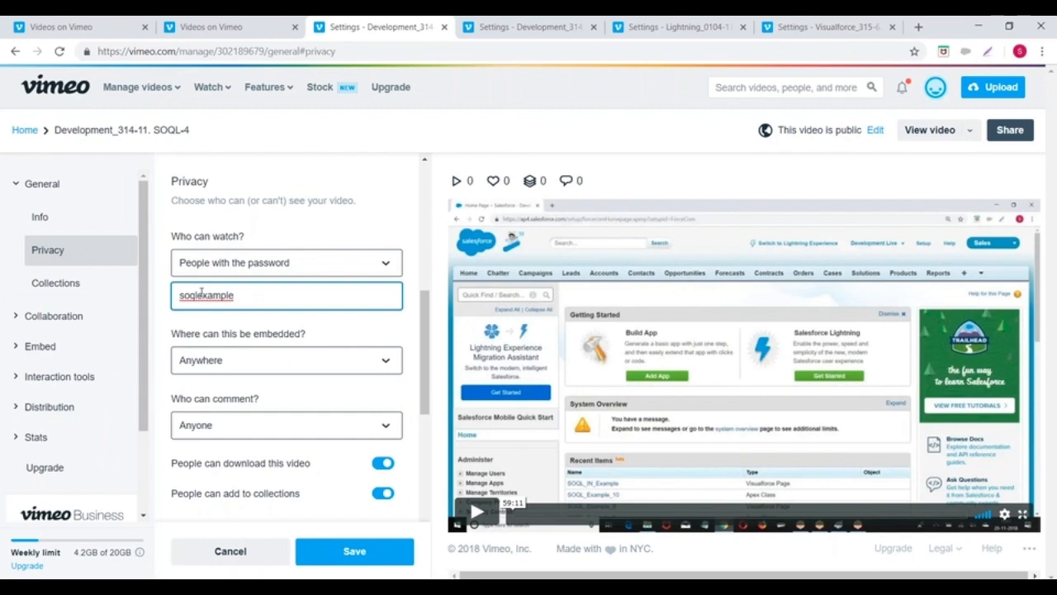
Set commenting to no one, disable downloading and adding to collections in this second SOQL-4 settings page, save, and close it
scroll(256, 371, "down", 2)
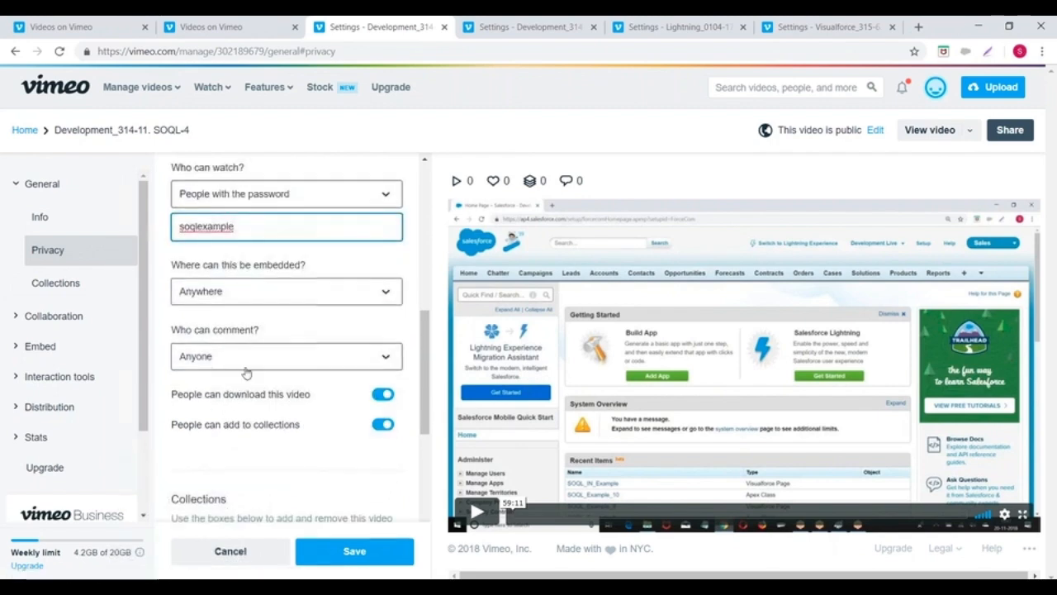
left_click(246, 360)
left_click(251, 422)
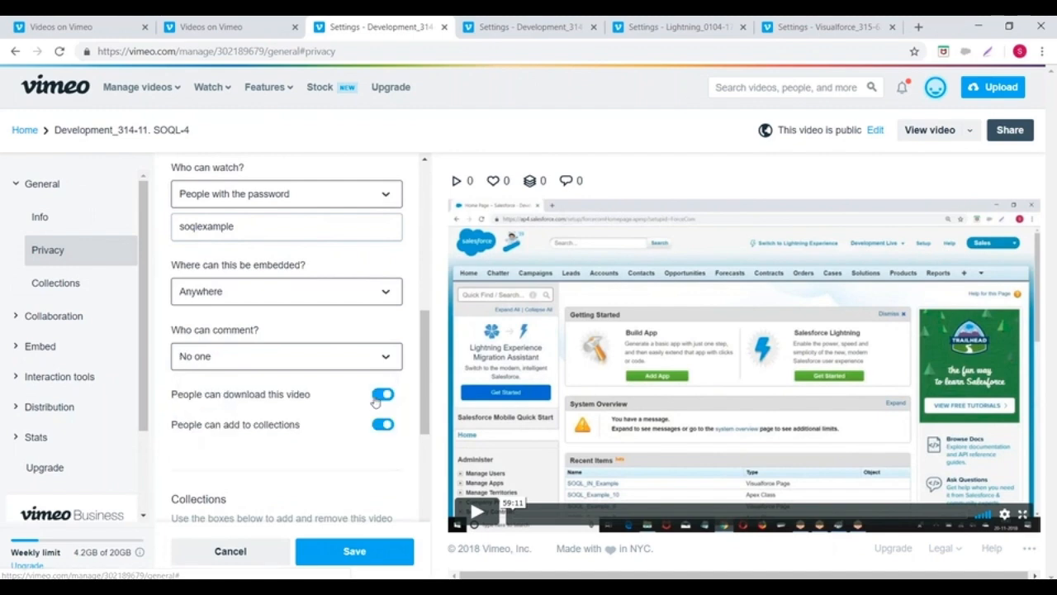
left_click(378, 396)
left_click(380, 426)
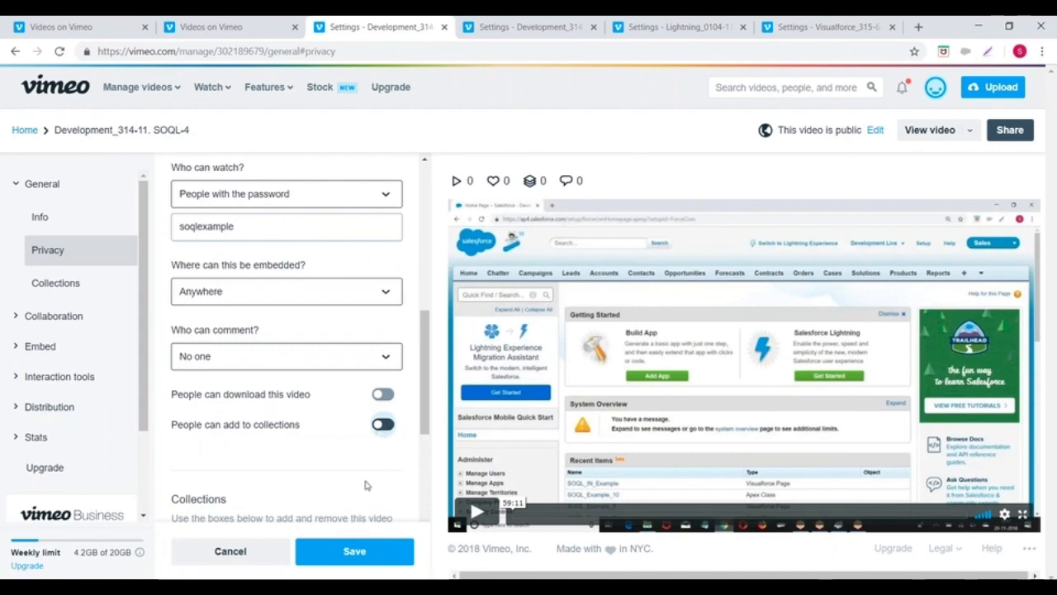
left_click(357, 551)
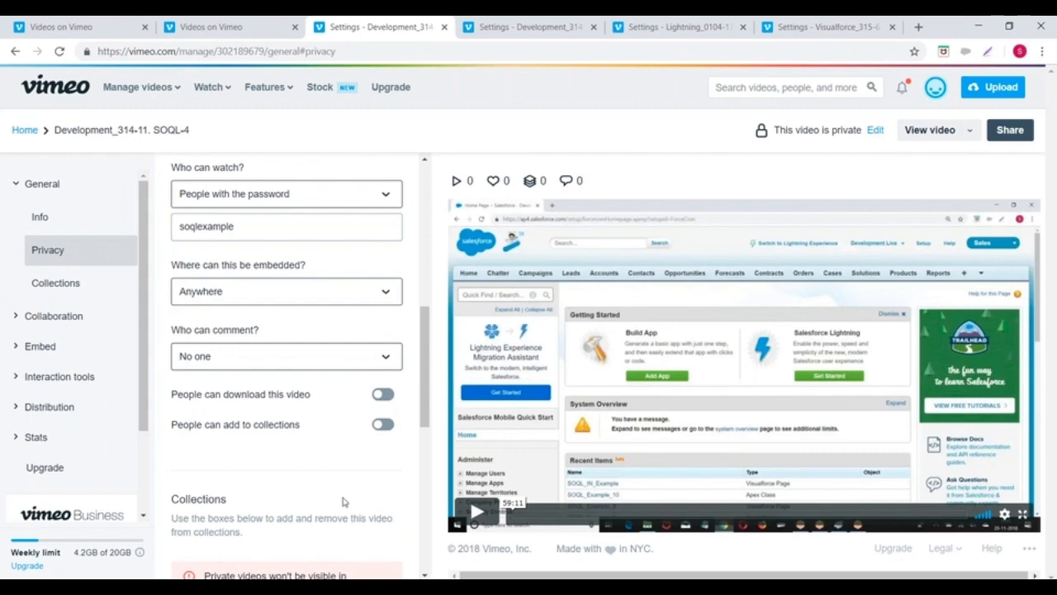
scroll(342, 502, "up", 2)
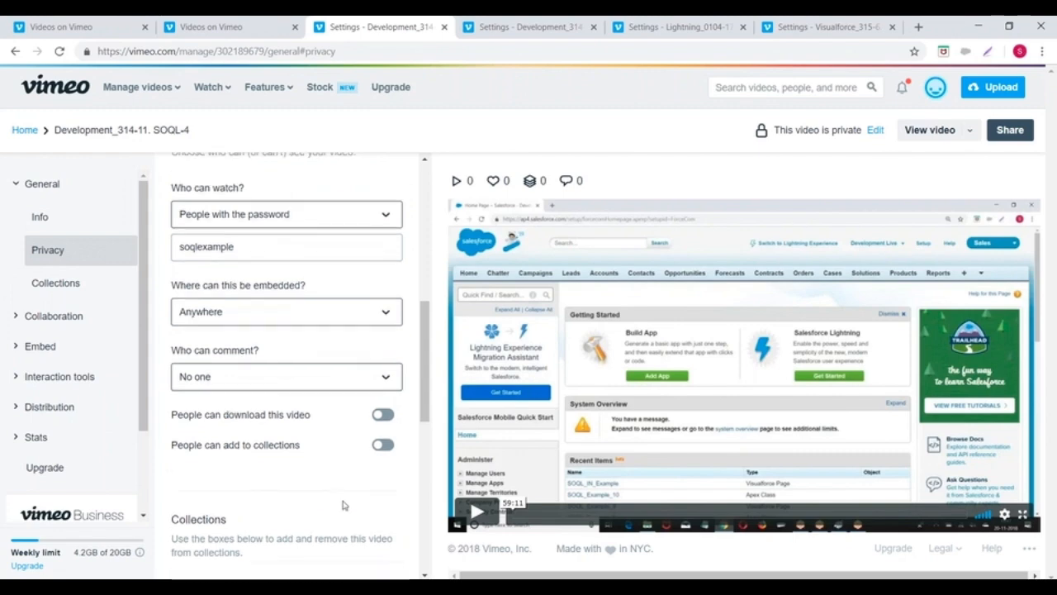
left_click(444, 26)
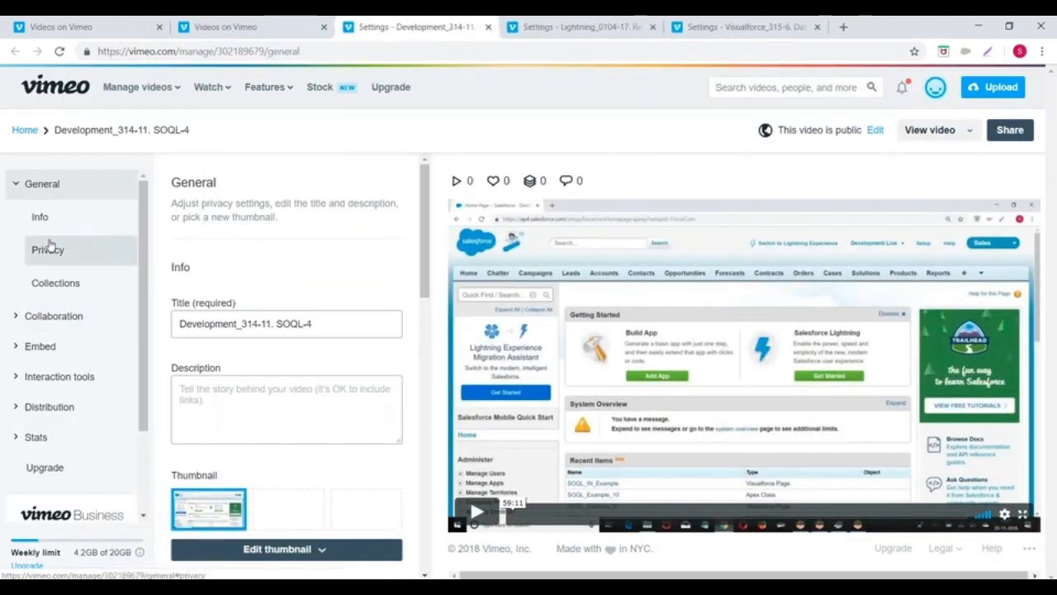
Open the privacy settings in the remaining Development_314-11 SOQL-4 settings page
left_click(47, 250)
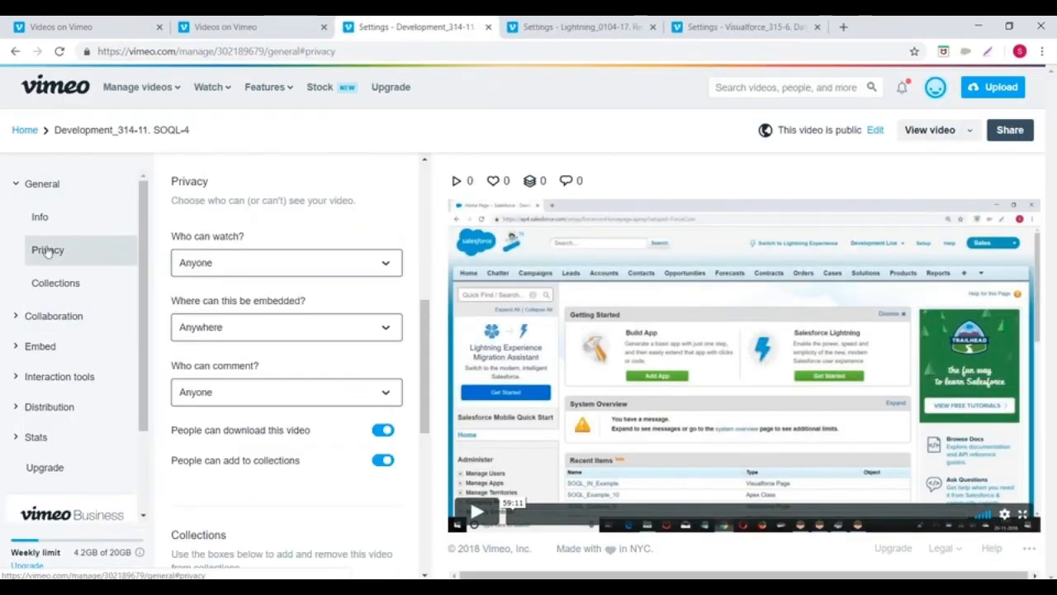